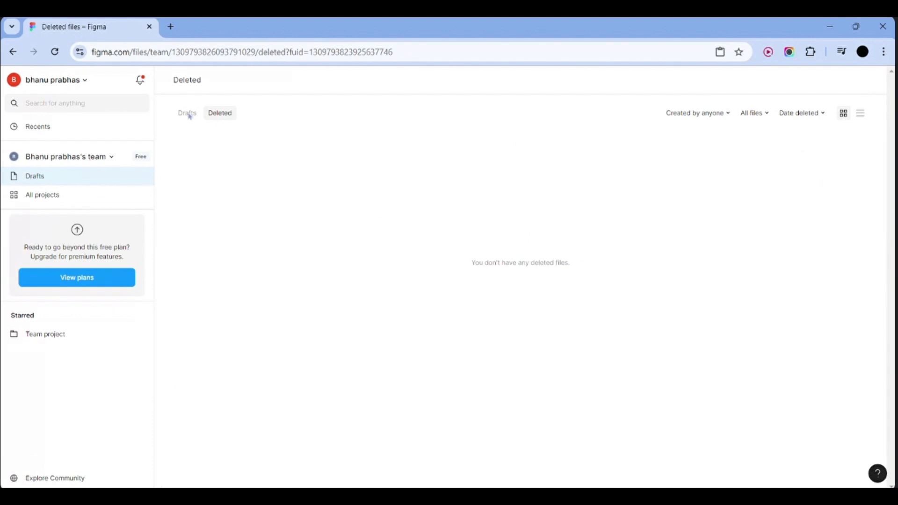
# Browse the Drafts and All projects lists, ending on Drafts with the Create new menu showing
pyautogui.click(187, 113)
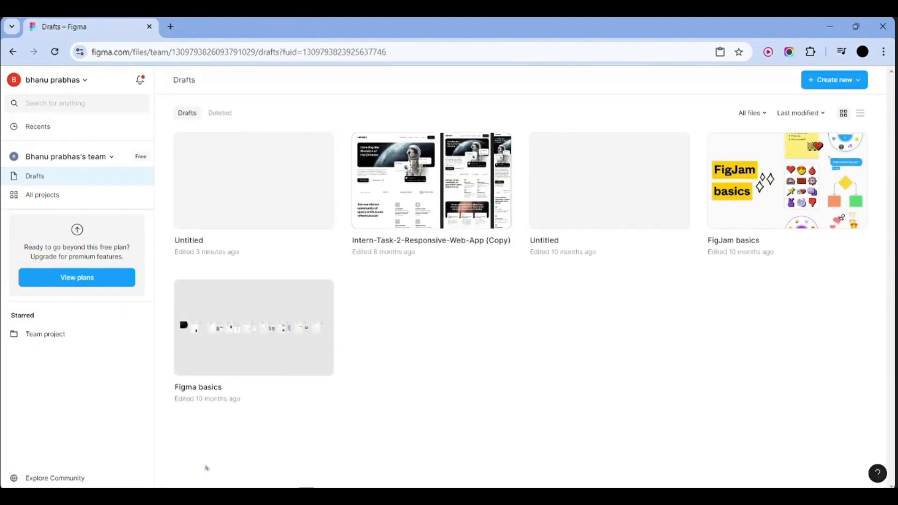
pyautogui.click(73, 195)
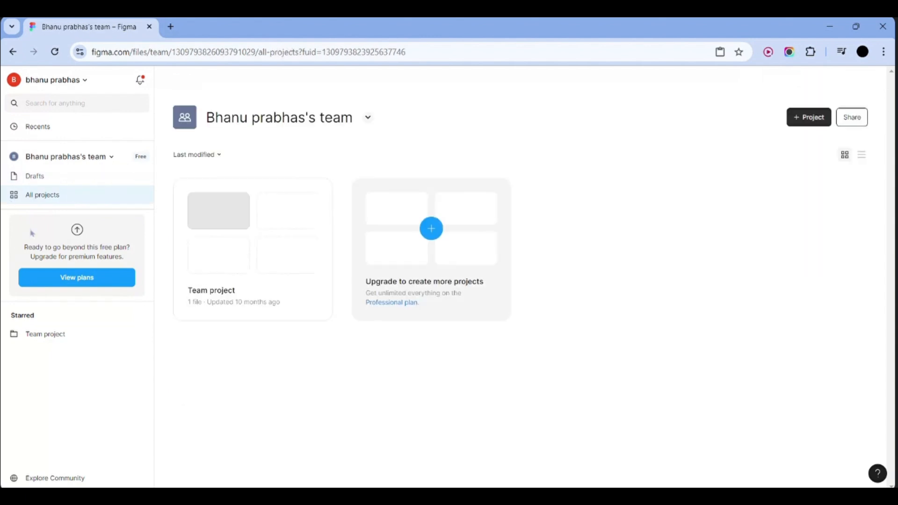
pyautogui.click(49, 181)
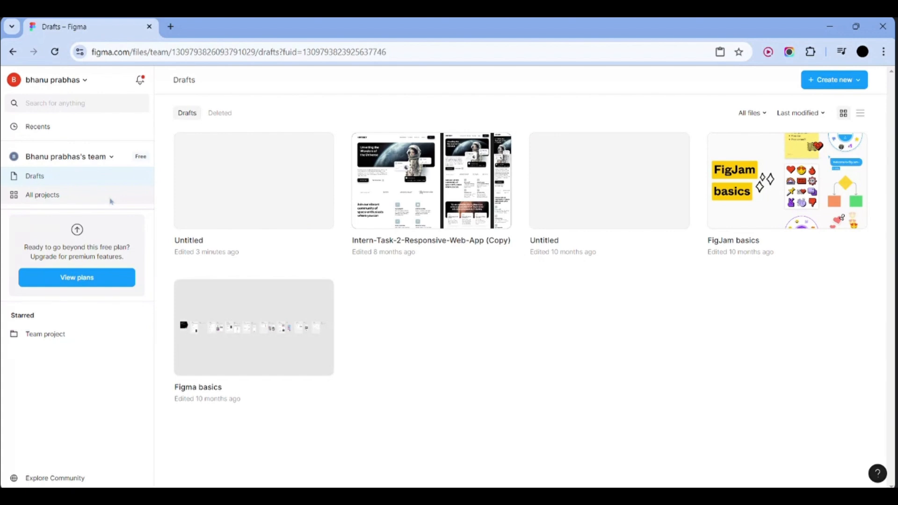
pyautogui.click(112, 200)
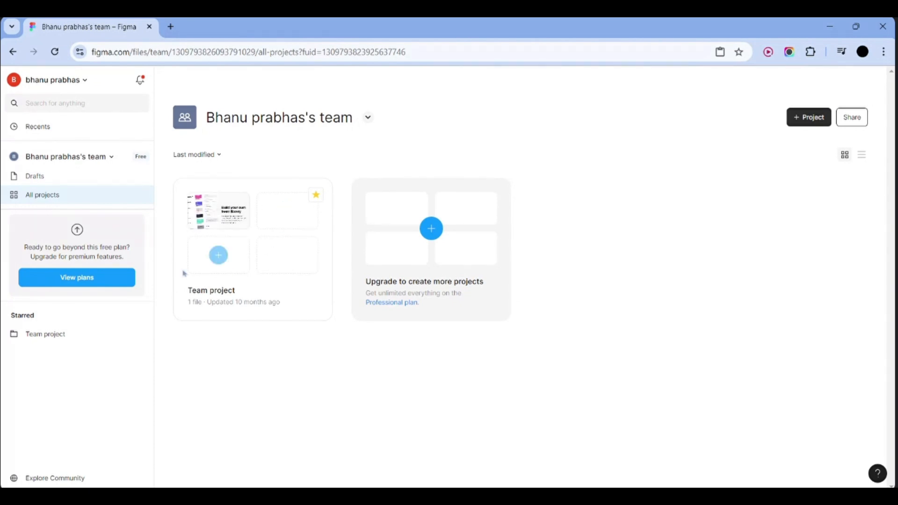
pyautogui.click(99, 175)
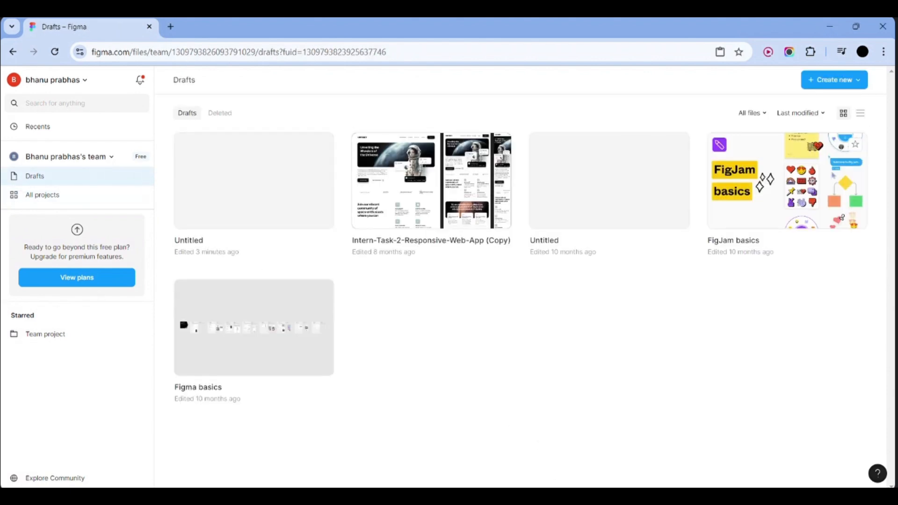
pyautogui.click(832, 80)
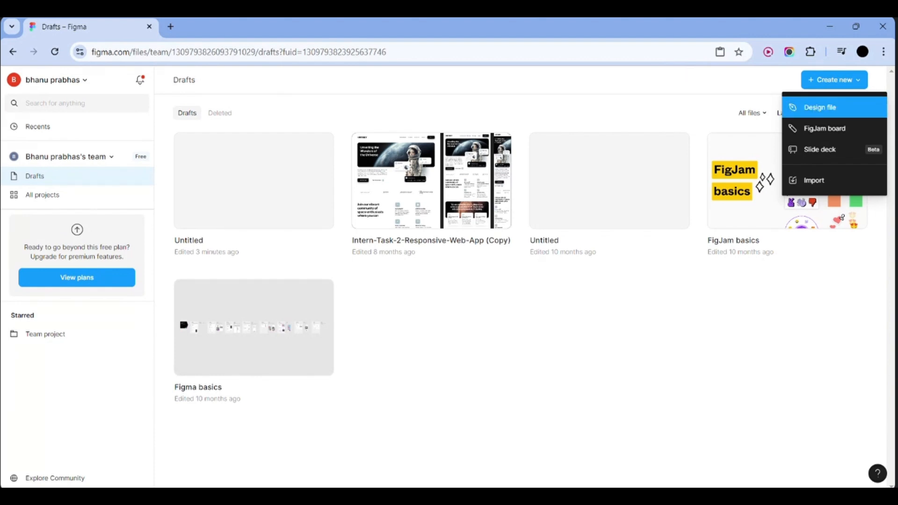
# Create a blank Untitled design file and close the 'When to draft, when to file' tip
pyautogui.click(827, 112)
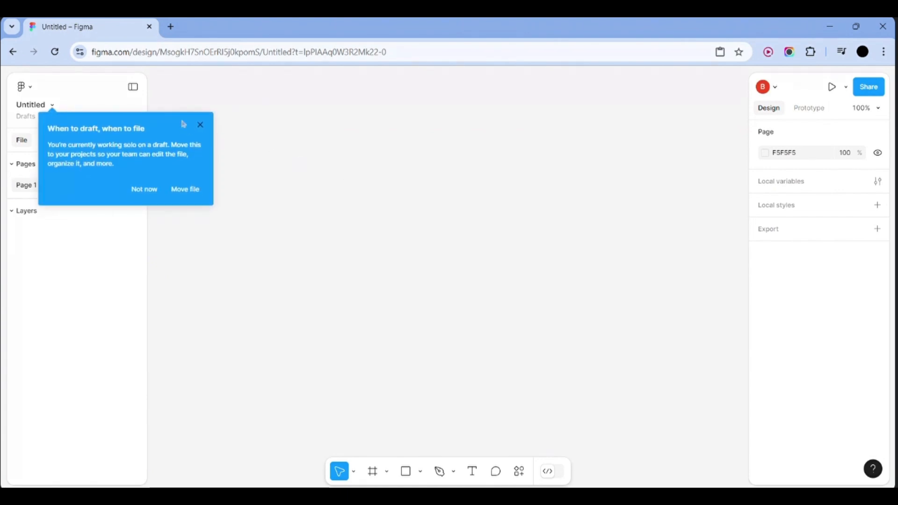
pyautogui.click(201, 125)
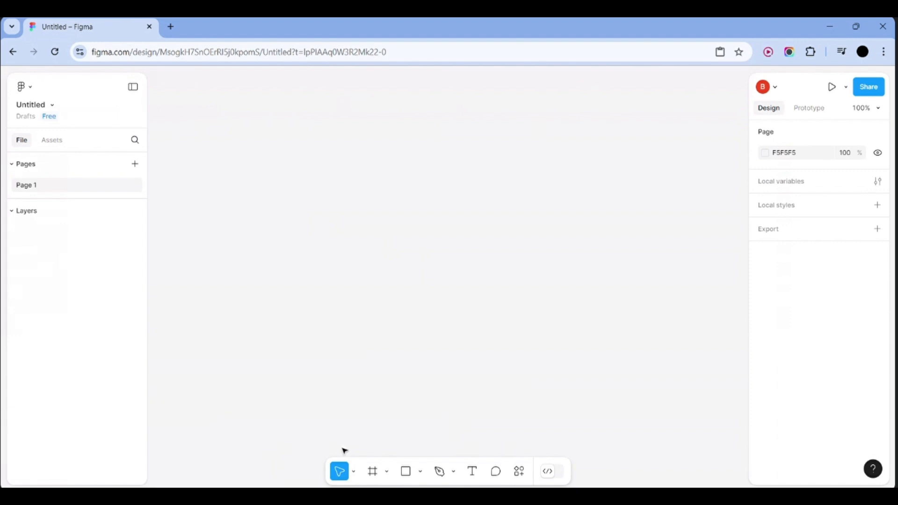
# Look through the Move, Frame and shape tool dropdown options without changing tools
pyautogui.click(353, 472)
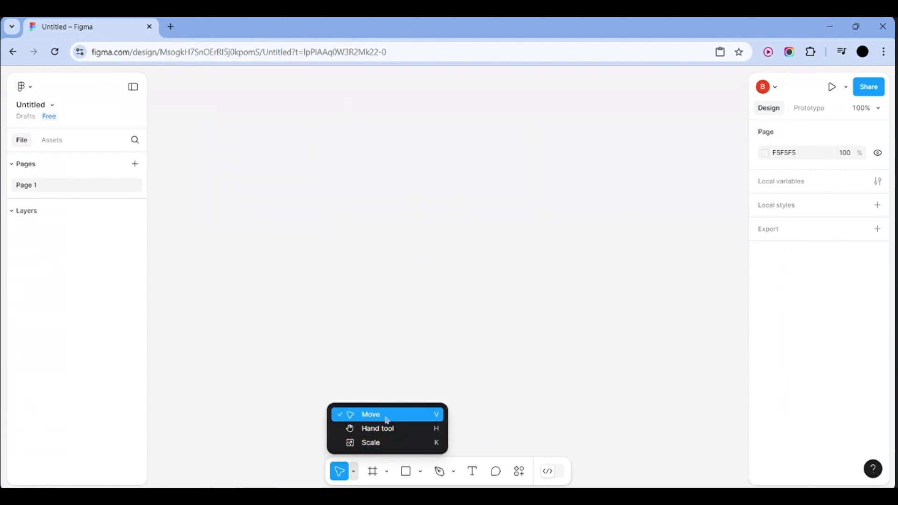
pyautogui.click(492, 348)
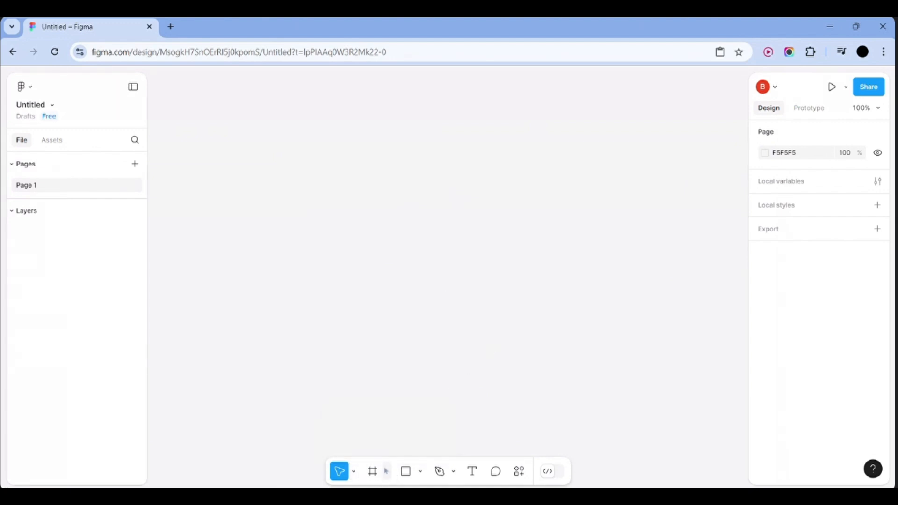
pyautogui.click(388, 472)
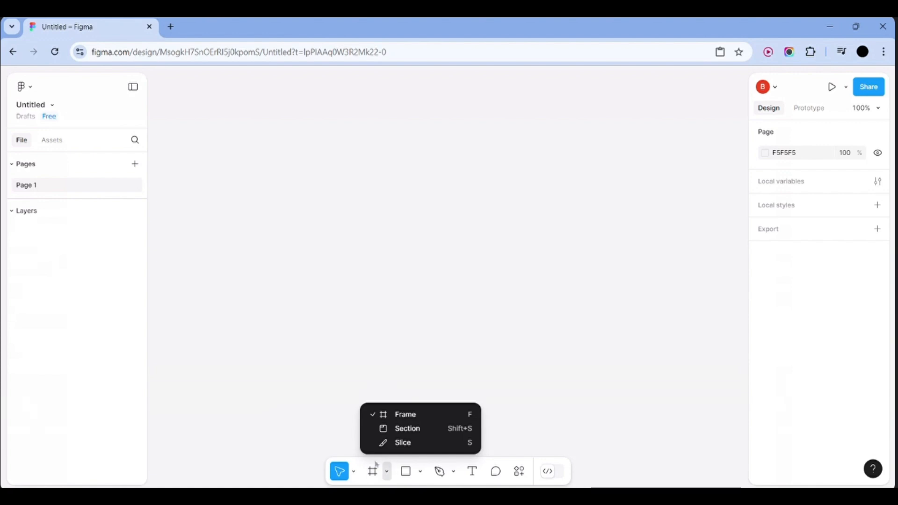
pyautogui.click(545, 401)
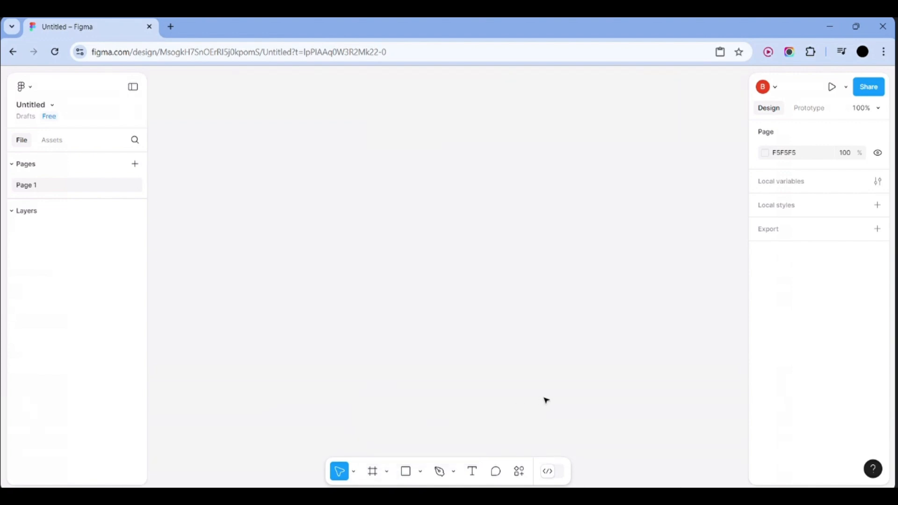
pyautogui.click(421, 473)
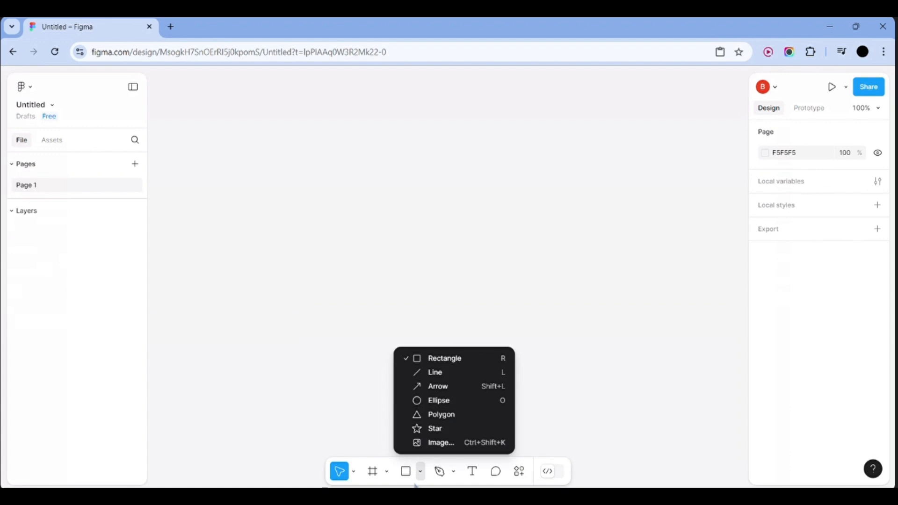
pyautogui.click(542, 417)
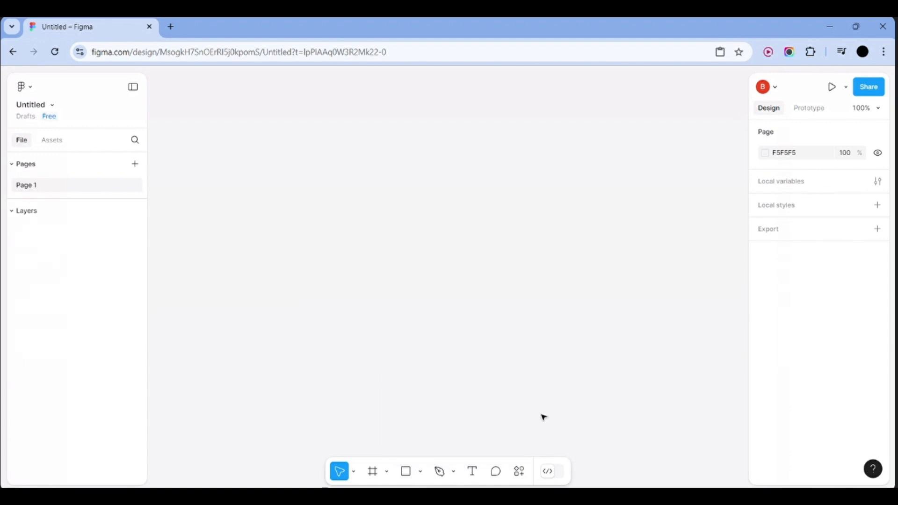
# Switch to the Pen tool and place the first anchor point on the canvas
pyautogui.click(453, 479)
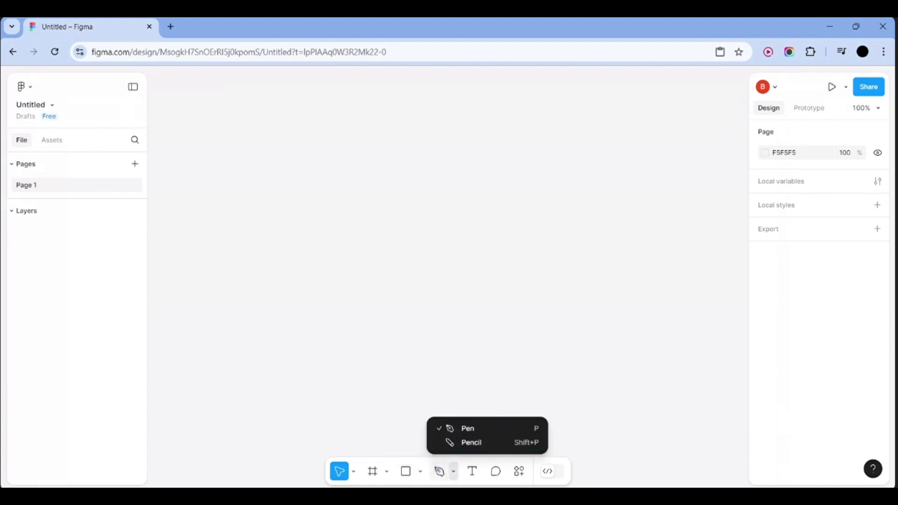
pyautogui.click(439, 471)
pyautogui.click(413, 225)
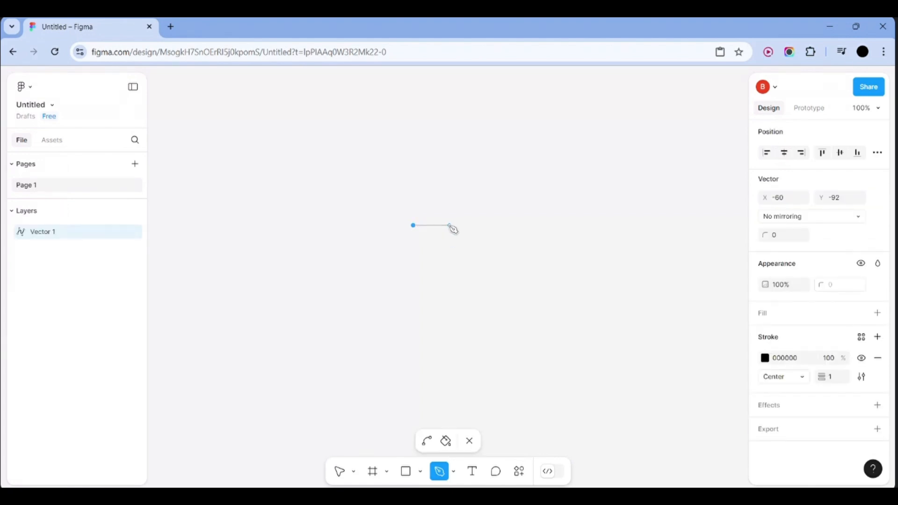
# Add curved points to form the Vector 1 arc and finish the path
pyautogui.moveTo(450, 225); pyautogui.dragTo(409, 248)
pyautogui.moveTo(513, 231); pyautogui.dragTo(522, 298)
pyautogui.click(444, 444)
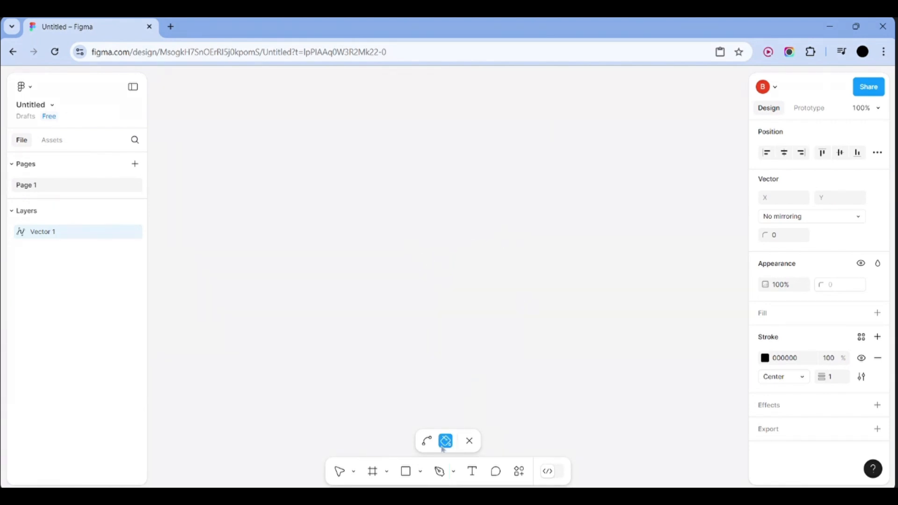
pyautogui.click(426, 441)
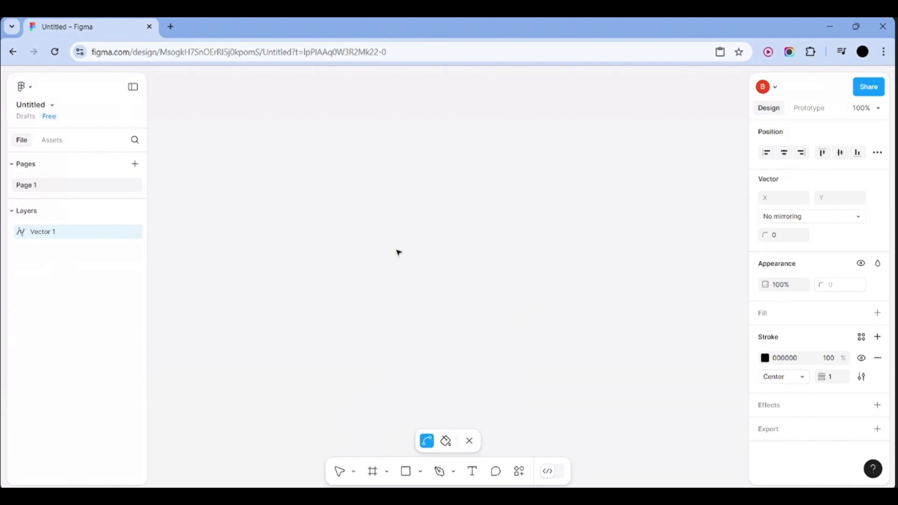
pyautogui.moveTo(396, 249)
pyautogui.mouseDown()
pyautogui.moveTo(469, 251)
pyautogui.moveTo(428, 267)
pyautogui.moveTo(490, 256)
pyautogui.mouseUp()
pyautogui.click(440, 470)
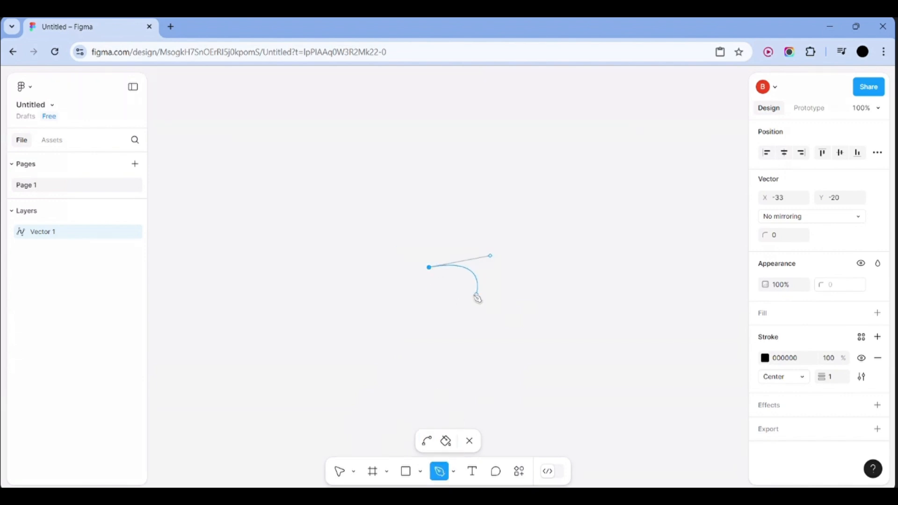
pyautogui.click(474, 294)
pyautogui.press('Escape')
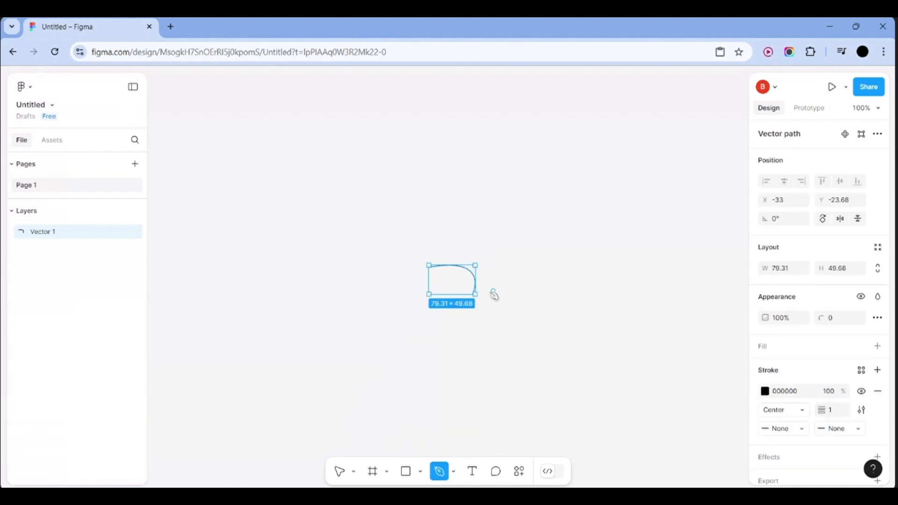
# Start a second path from the arc's end, then discard it unfinished
pyautogui.click(478, 293)
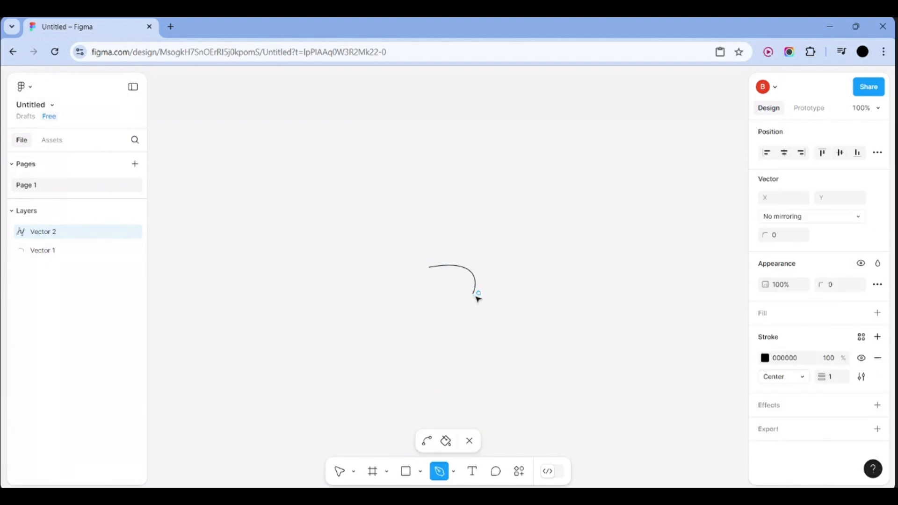
pyautogui.moveTo(565, 328); pyautogui.dragTo(564, 328)
pyautogui.click(469, 441)
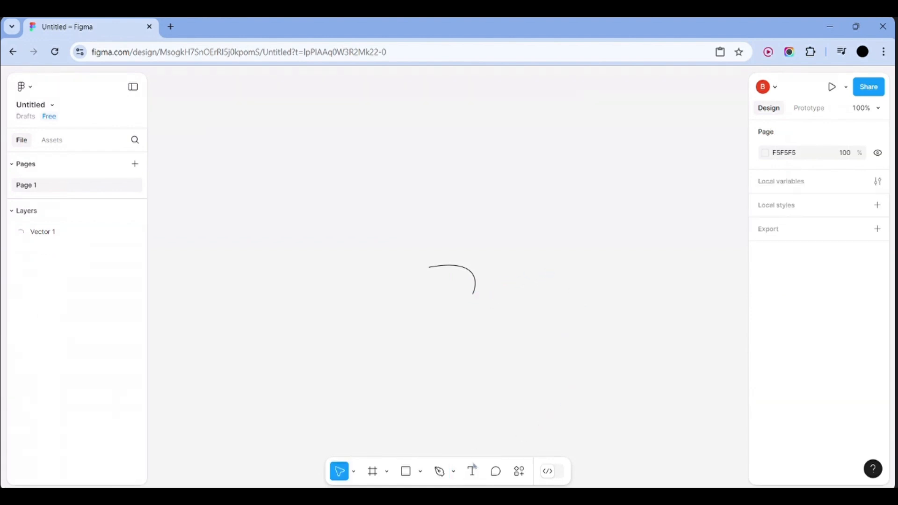
pyautogui.click(496, 472)
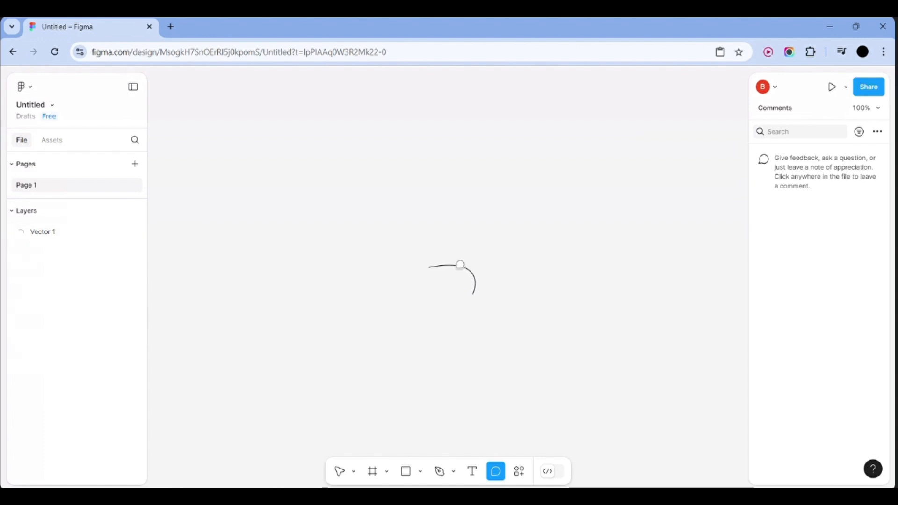
# Draft a comment on the arc ('i didnt like this change'), then clear and cancel it
pyautogui.click(460, 265)
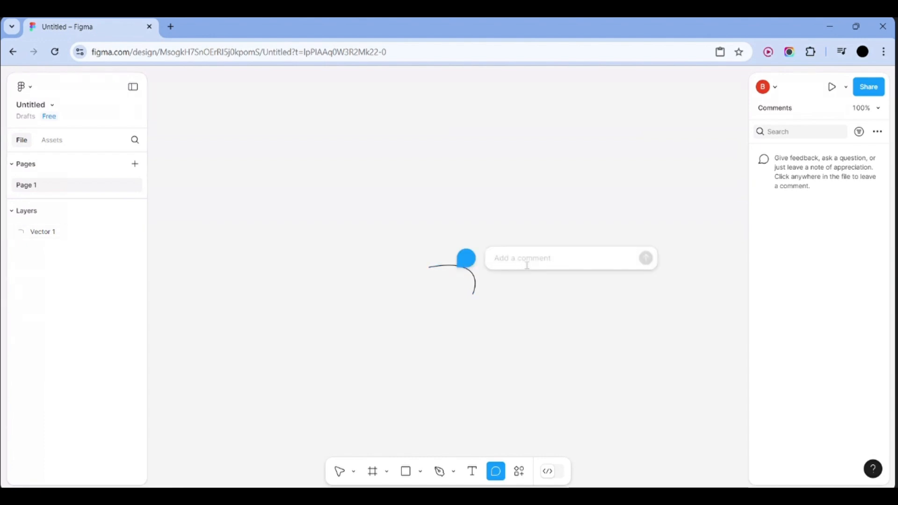
pyautogui.write('mmelnsdfcjn')
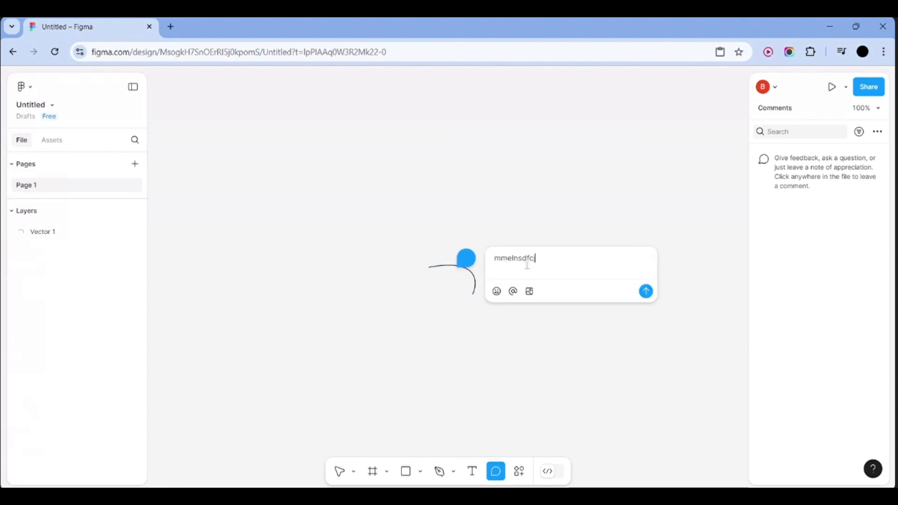
pyautogui.press('BackSpace')
pyautogui.press('BackSpace')
pyautogui.press('BackSpace')
pyautogui.press('BackSpace')
pyautogui.press('BackSpace')
pyautogui.press('BackSpace')
pyautogui.press('BackSpace')
pyautogui.press('BackSpace')
pyautogui.press('BackSpace')
pyautogui.write('i didnt like this cha')
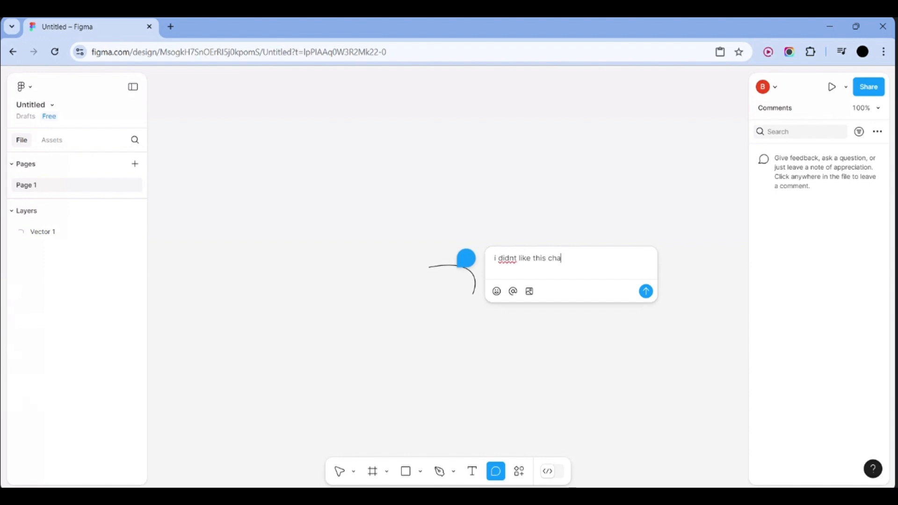
pyautogui.write('nge')
pyautogui.press('BackSpace')
pyautogui.write('ge')
pyautogui.press('BackSpace')
pyautogui.press('BackSpace')
pyautogui.press('BackSpace')
pyautogui.press('BackSpace')
pyautogui.press('BackSpace')
pyautogui.press('BackSpace')
pyautogui.press('BackSpace')
pyautogui.press('BackSpace')
pyautogui.press('BackSpace')
pyautogui.press('BackSpace')
pyautogui.press('BackSpace')
pyautogui.press('BackSpace')
pyautogui.press('BackSpace')
pyautogui.press('BackSpace')
pyautogui.press('BackSpace')
pyautogui.press('BackSpace')
pyautogui.press('BackSpace')
pyautogui.press('BackSpace')
pyautogui.press('BackSpace')
pyautogui.press('BackSpace')
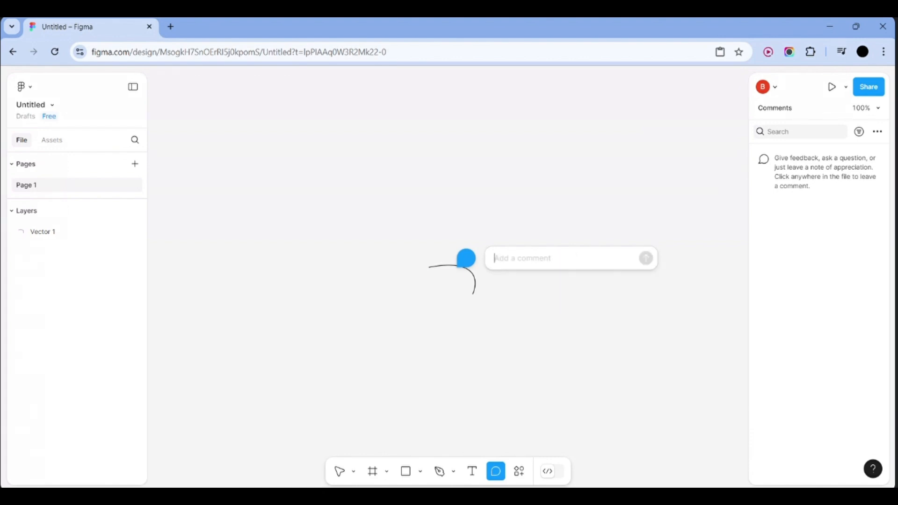
pyautogui.press('Escape')
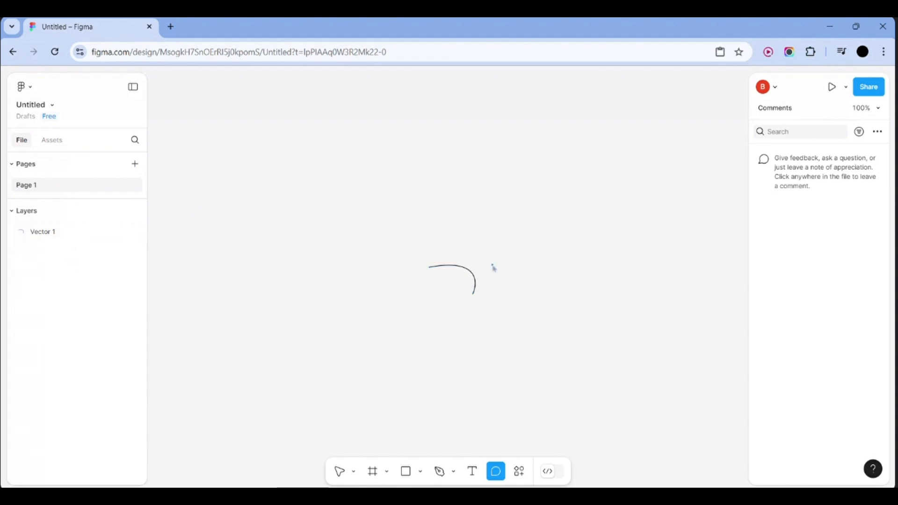
pyautogui.moveTo(491, 264); pyautogui.dragTo(424, 324)
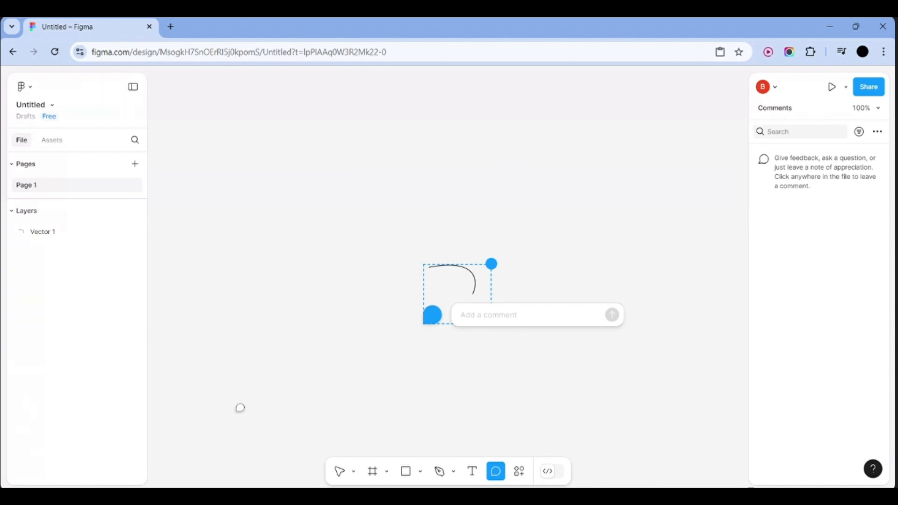
# Marquee-select the curved Vector 1 with the Move tool and delete it
pyautogui.click(339, 472)
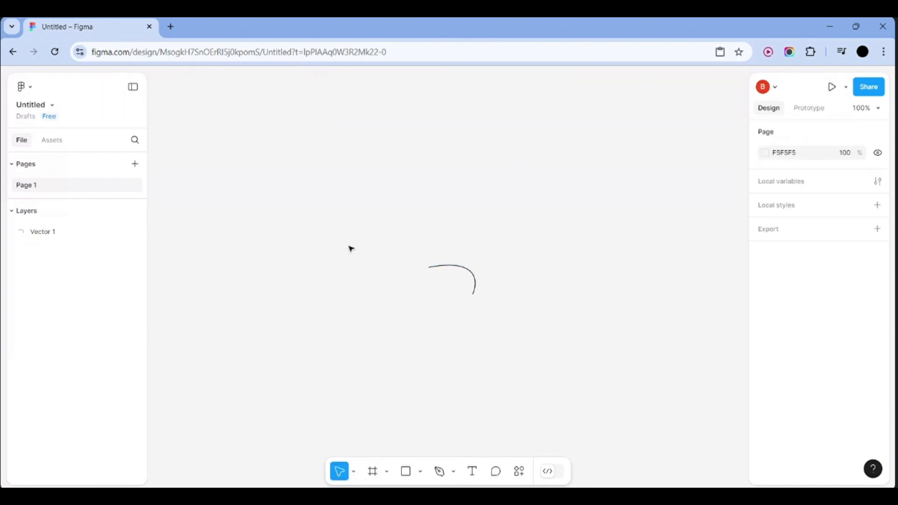
pyautogui.moveTo(351, 248); pyautogui.dragTo(561, 337)
pyautogui.press('Delete')
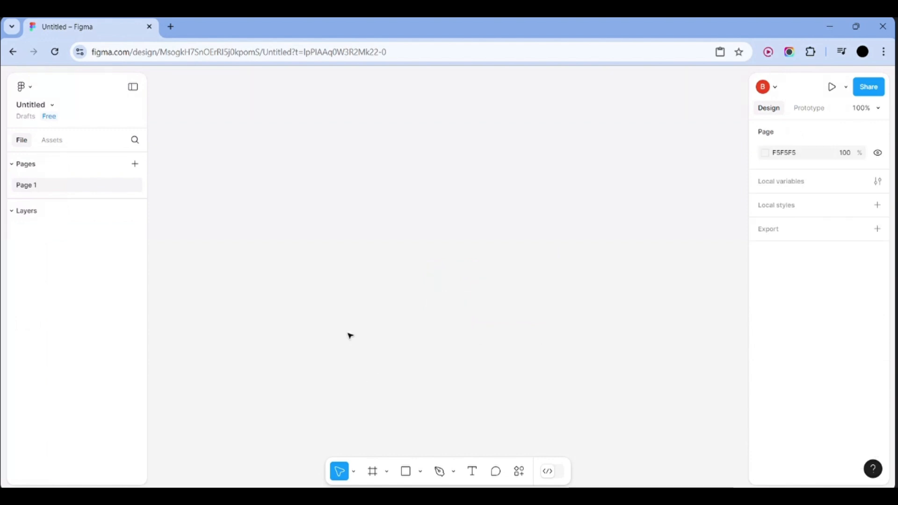
pyautogui.click(519, 471)
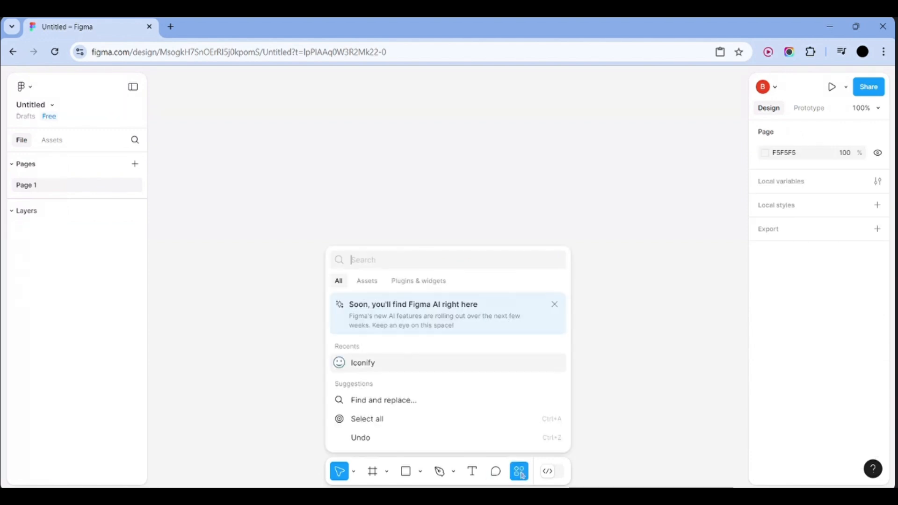
pyautogui.click(377, 282)
pyautogui.click(418, 280)
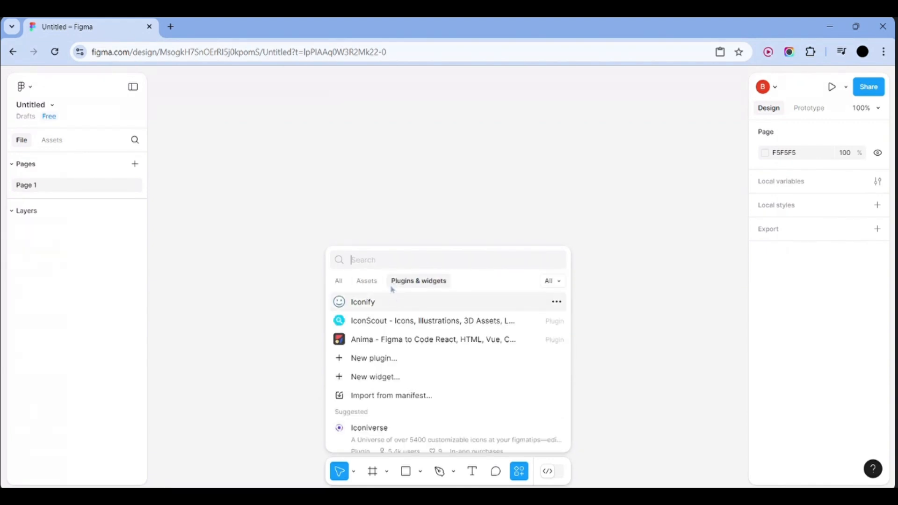
pyautogui.scroll(-5, 428, 349)
pyautogui.scroll(-2, 430, 351)
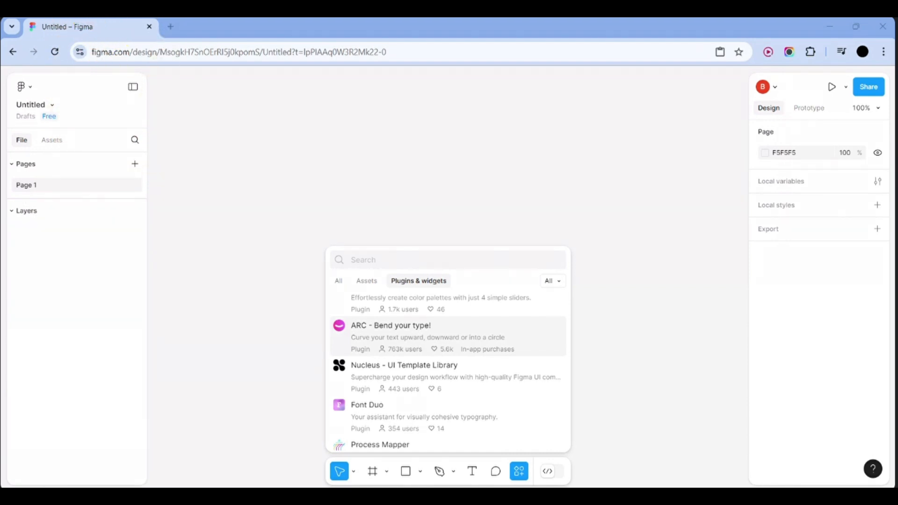
pyautogui.hotkey('alt', 'Tab')
pyautogui.scroll(5, 448, 337)
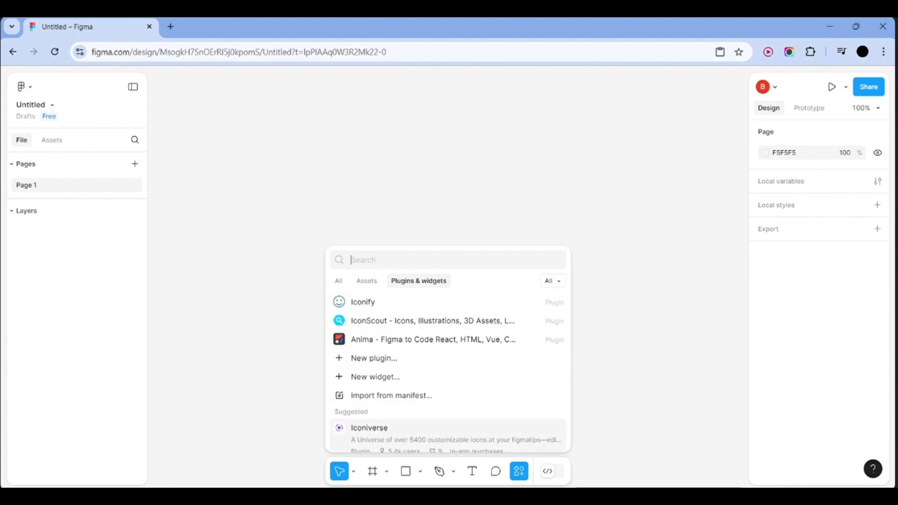
pyautogui.click(523, 474)
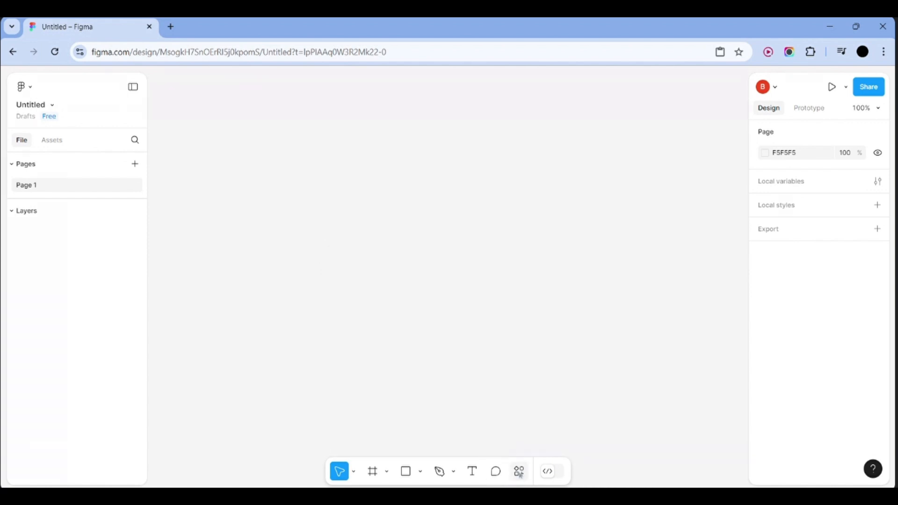
# Toggle the actions panel and Dev Mode on and back off
pyautogui.click(520, 475)
pyautogui.click(520, 475)
pyautogui.click(553, 479)
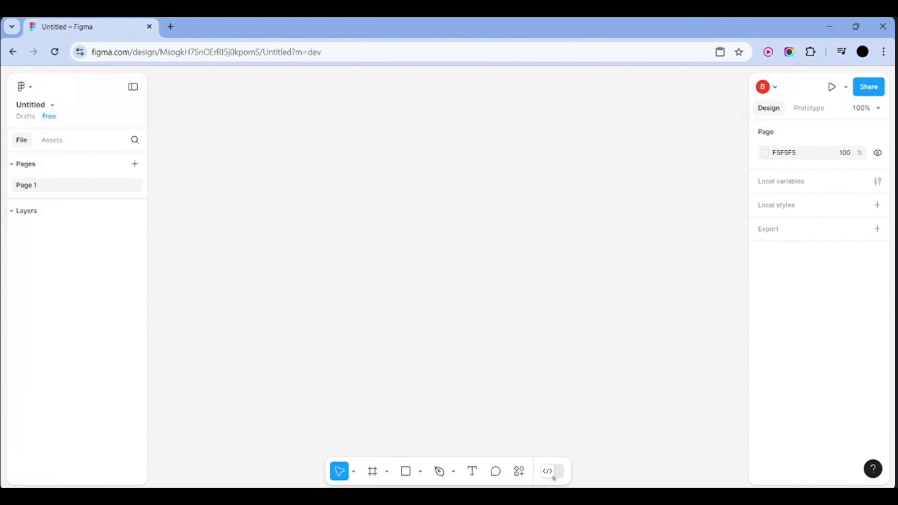
pyautogui.click(467, 393)
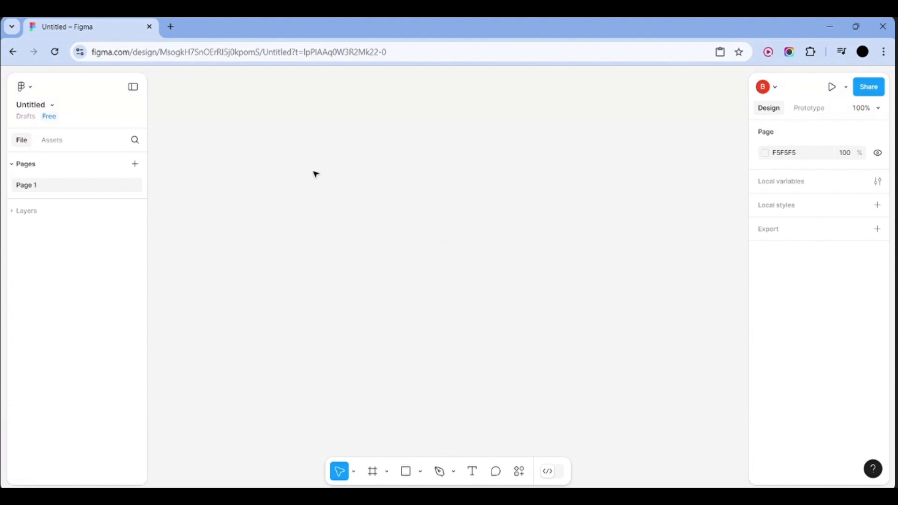
# Draw a 100×59 gray rectangle, Rectangle 1, and deselect it
pyautogui.click(406, 471)
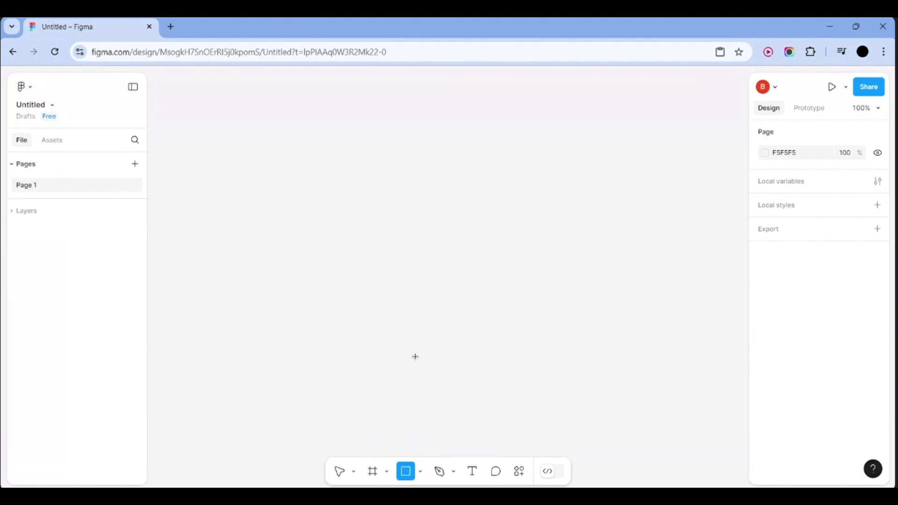
pyautogui.moveTo(340, 204)
pyautogui.mouseDown()
pyautogui.moveTo(383, 221)
pyautogui.moveTo(399, 240)
pyautogui.mouseUp()
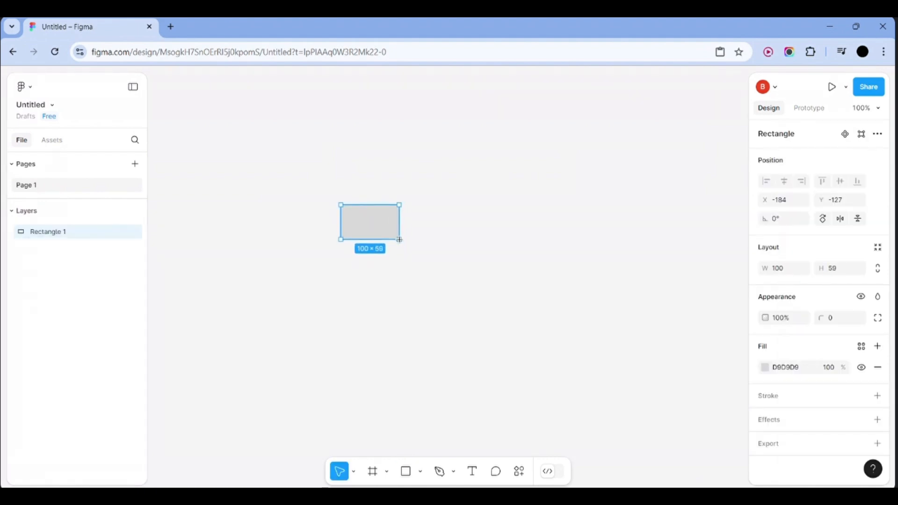
pyautogui.click(450, 227)
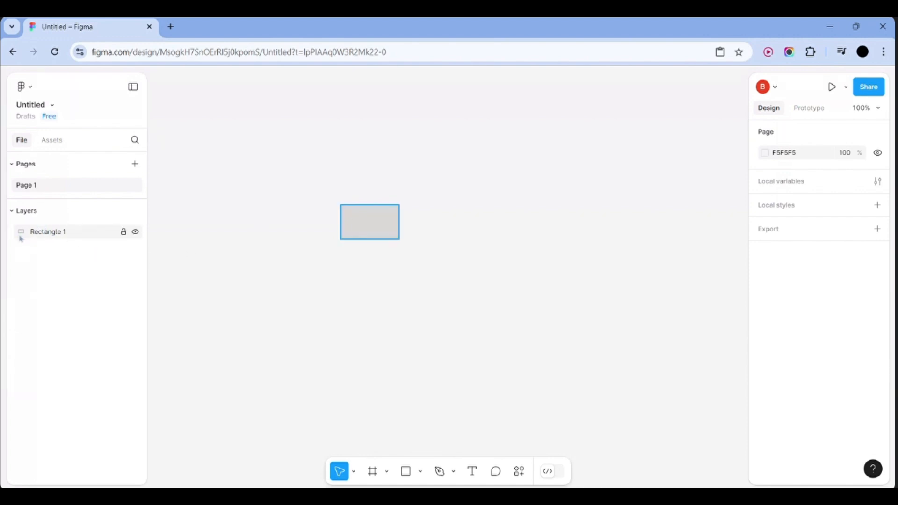
# Zoom in, delete Rectangle 1, restore it with Ctrl+Z, and zoom back out
pyautogui.hotkey('ctrl', '=')
pyautogui.hotkey('ctrl', '=')
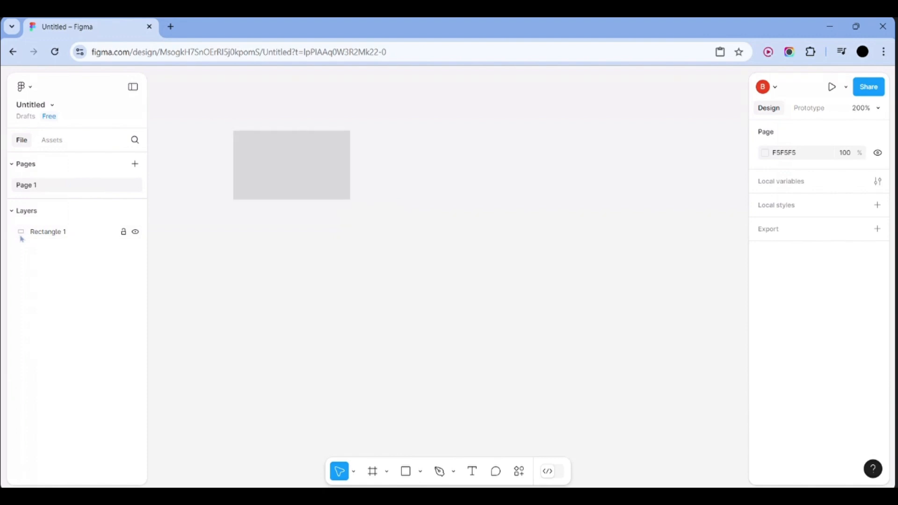
pyautogui.click(46, 231)
pyautogui.press('Delete')
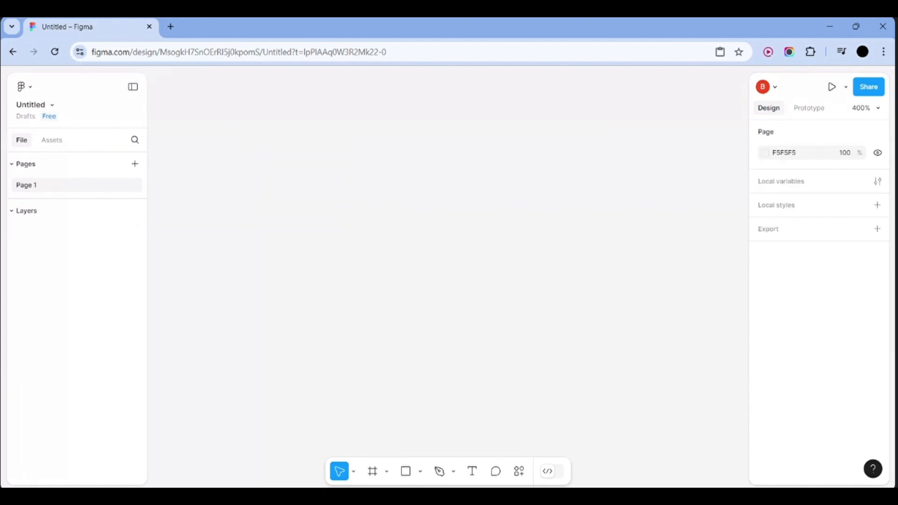
pyautogui.hotkey('ctrl', 'z')
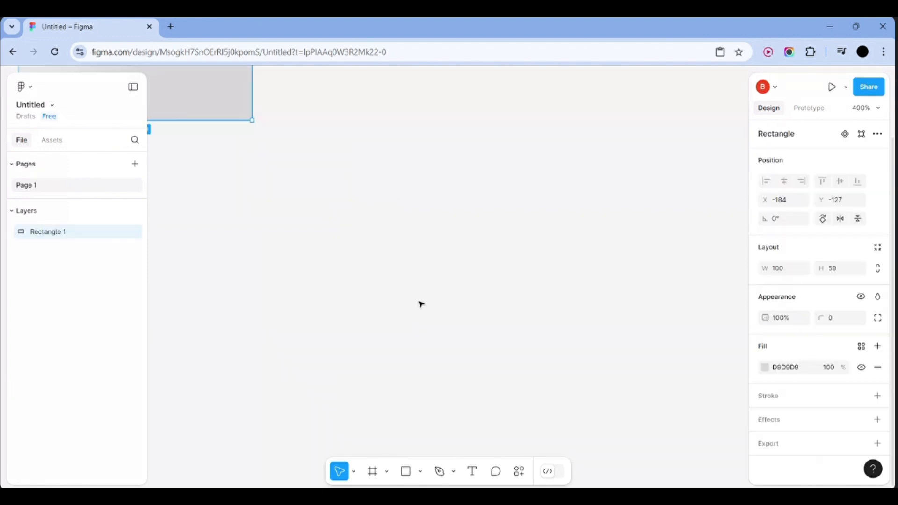
pyautogui.scroll(-10, 420, 304)
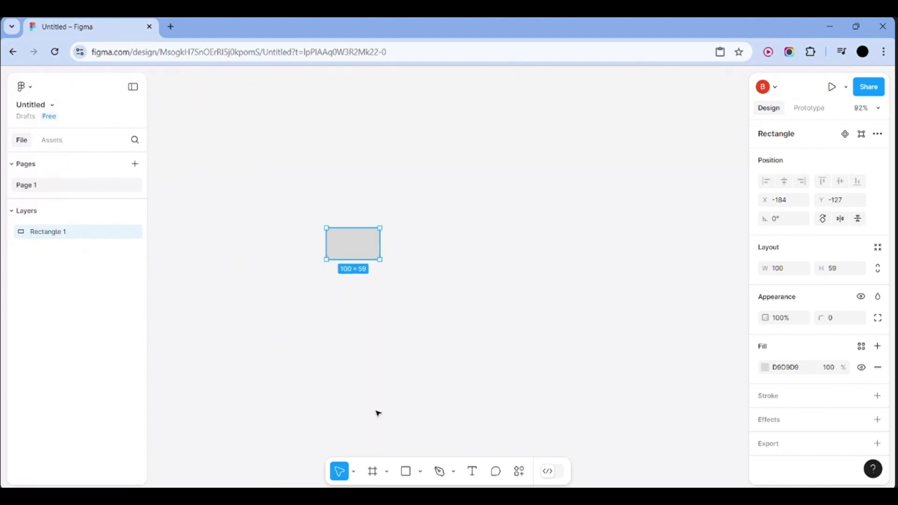
pyautogui.click(373, 472)
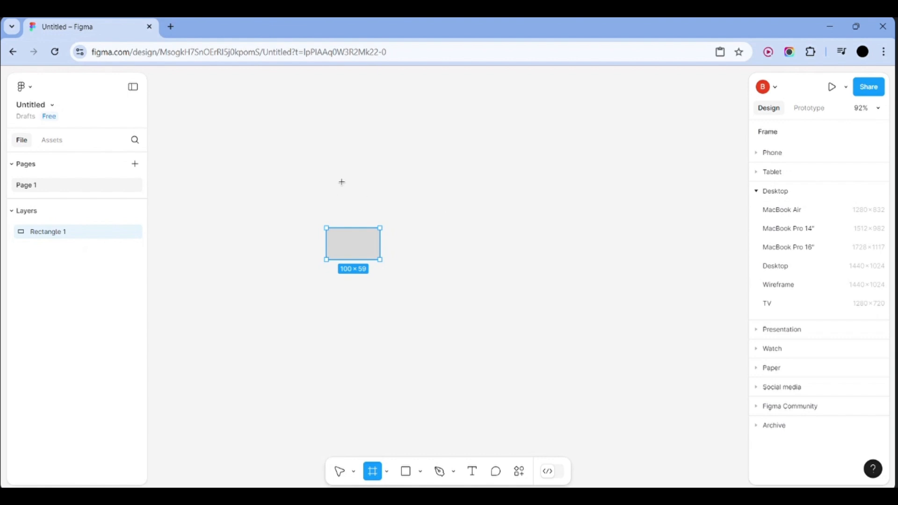
# Draw a 343×276 frame right of the rectangle and fill it with ACA6A6
pyautogui.moveTo(419, 171); pyautogui.dragTo(601, 318)
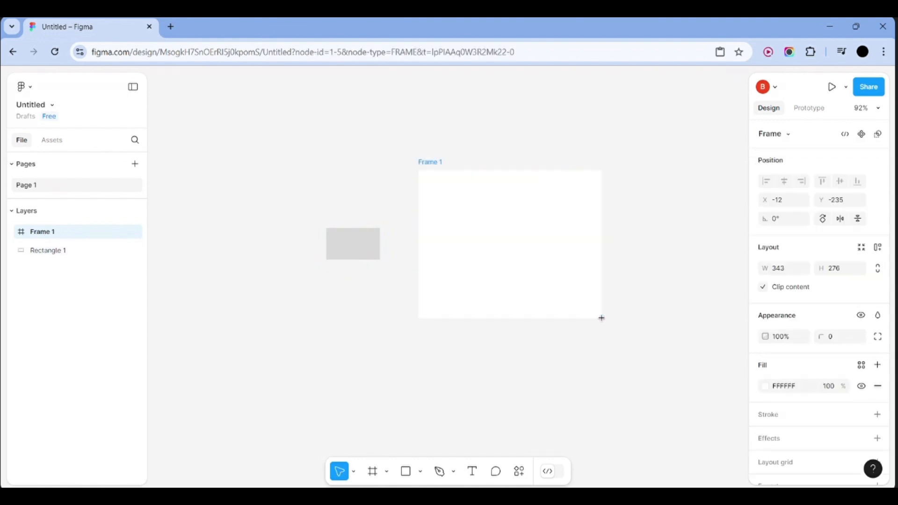
pyautogui.click(765, 386)
pyautogui.moveTo(653, 270); pyautogui.dragTo(614, 243)
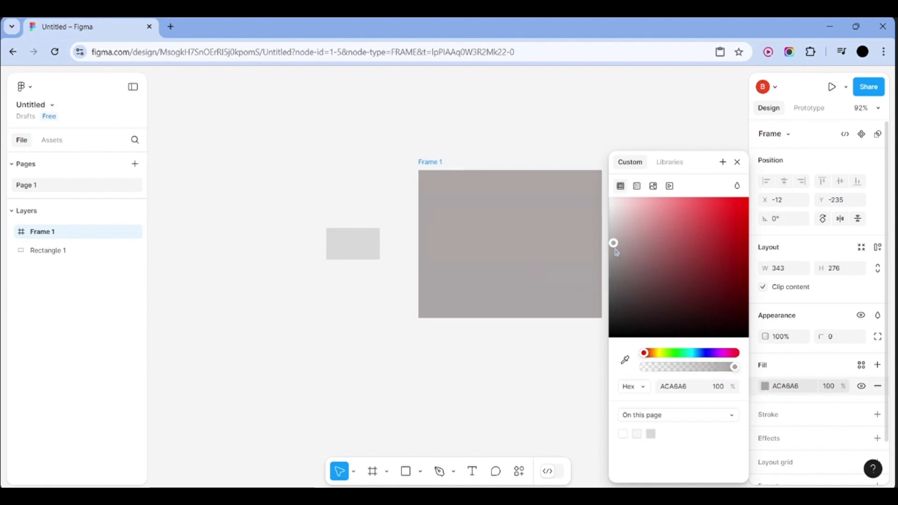
pyautogui.click(409, 427)
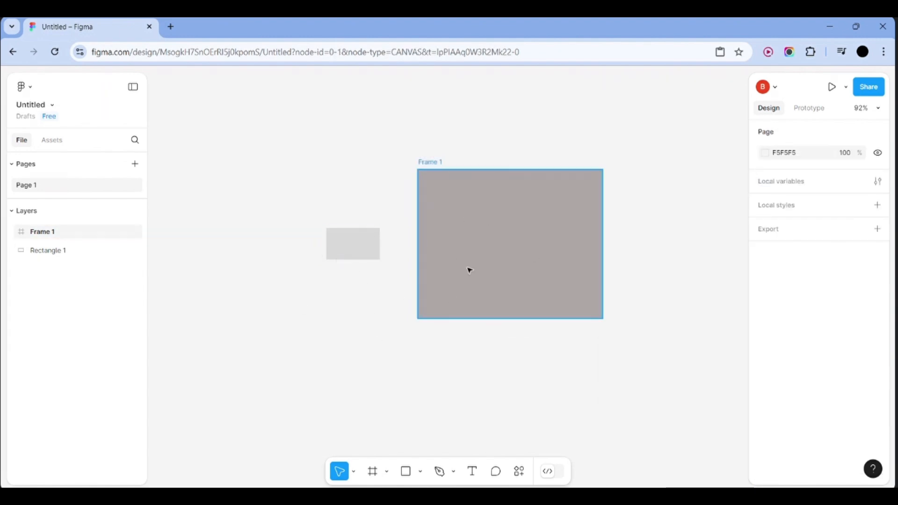
# Rename the Frame 1 and Rectangle 1 layers to 'box' from their Layers context menus
pyautogui.click(52, 234)
pyautogui.rightClick(52, 234)
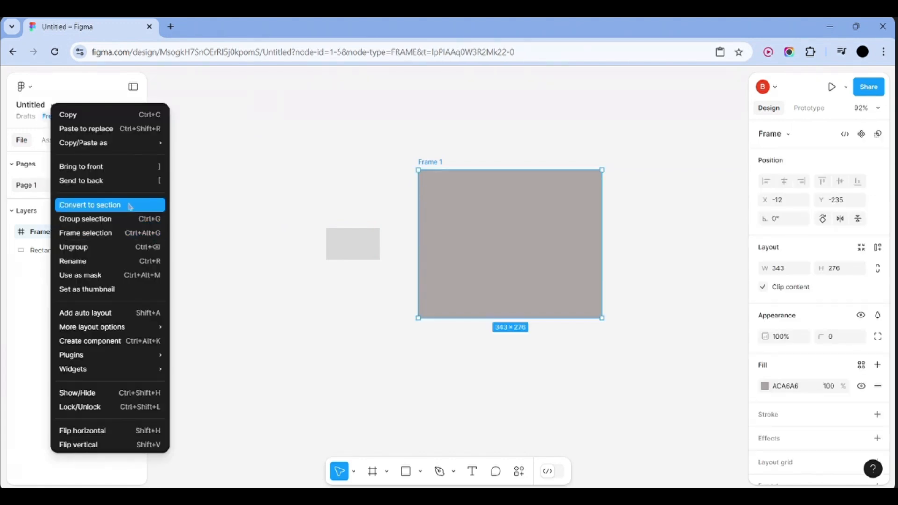
pyautogui.click(122, 261)
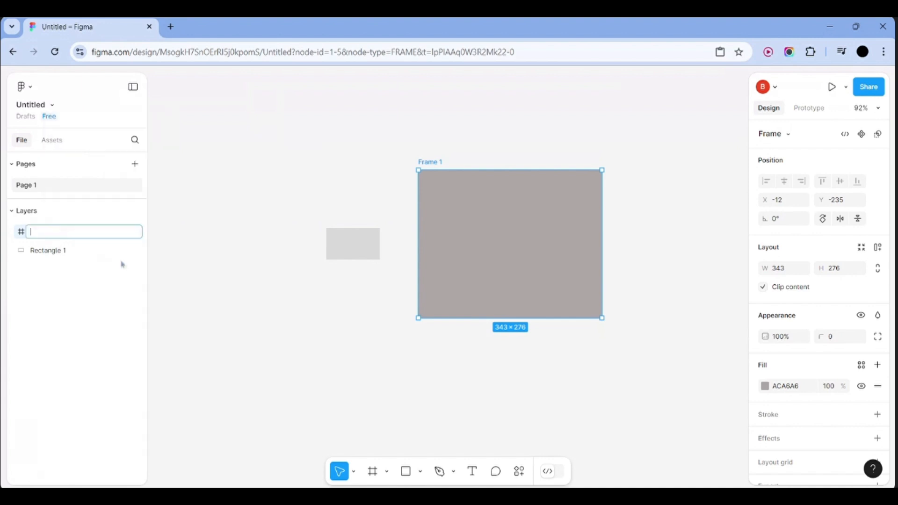
pyautogui.write('box')
pyautogui.press('Return')
pyautogui.click(122, 251)
pyautogui.rightClick(61, 251)
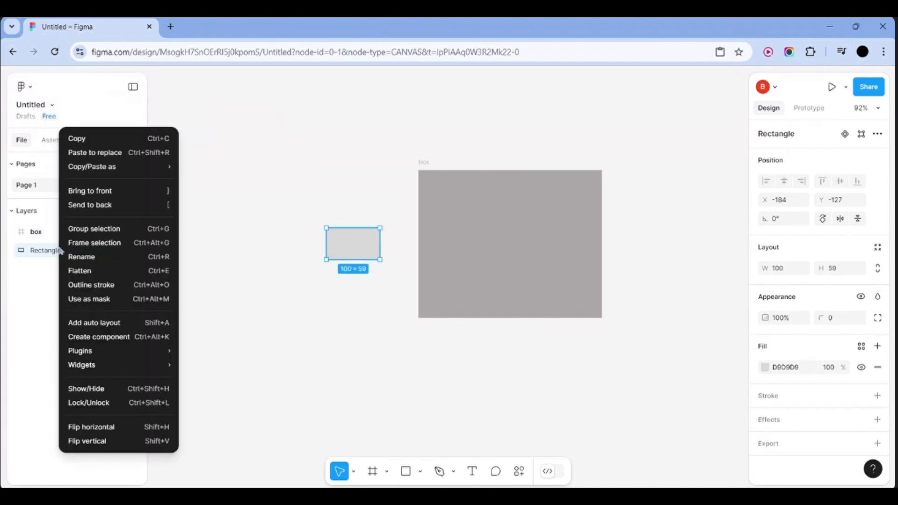
pyautogui.click(108, 257)
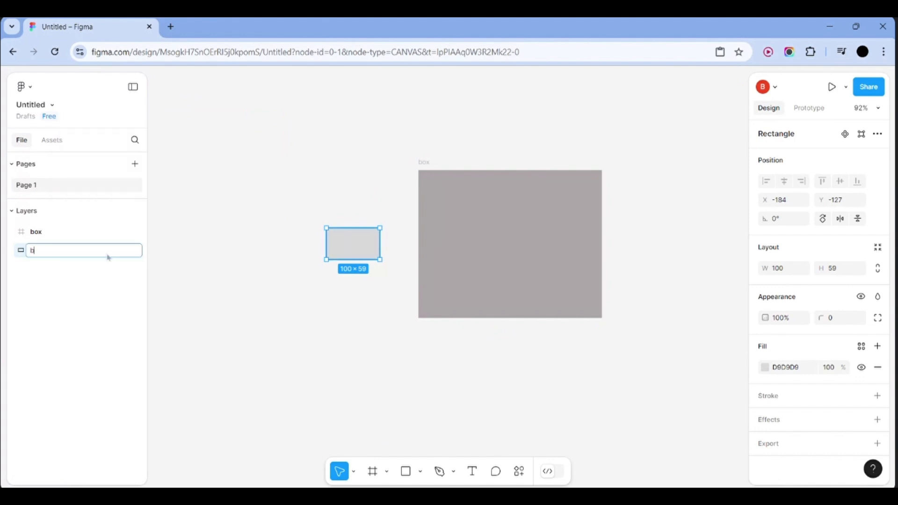
pyautogui.write('box')
pyautogui.press('Return')
pyautogui.click(254, 210)
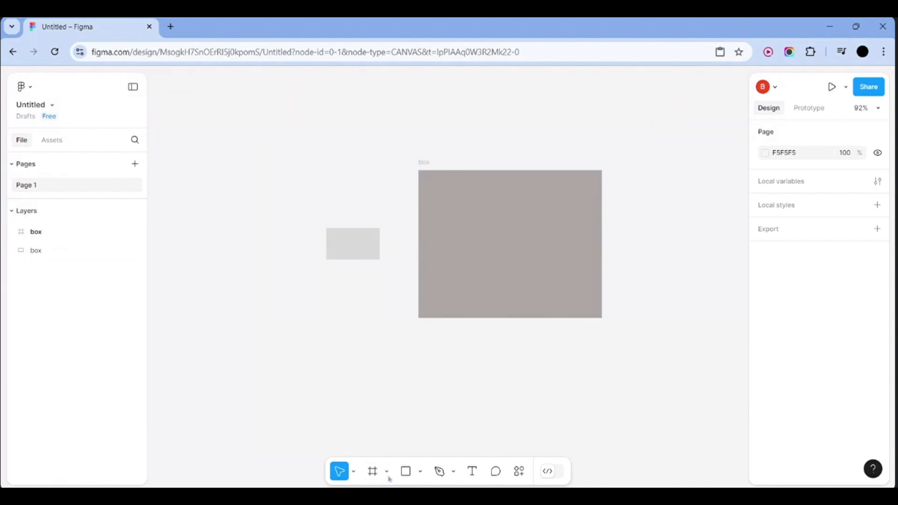
# Draw a 100×53 ellipse below the rectangle, then undo it and both 'box' renames
pyautogui.click(420, 471)
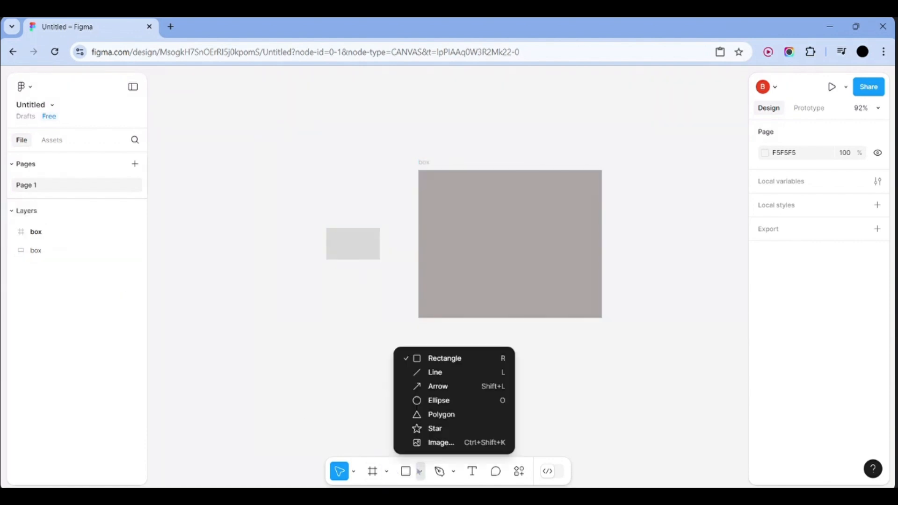
pyautogui.click(426, 401)
pyautogui.moveTo(293, 295); pyautogui.dragTo(348, 323)
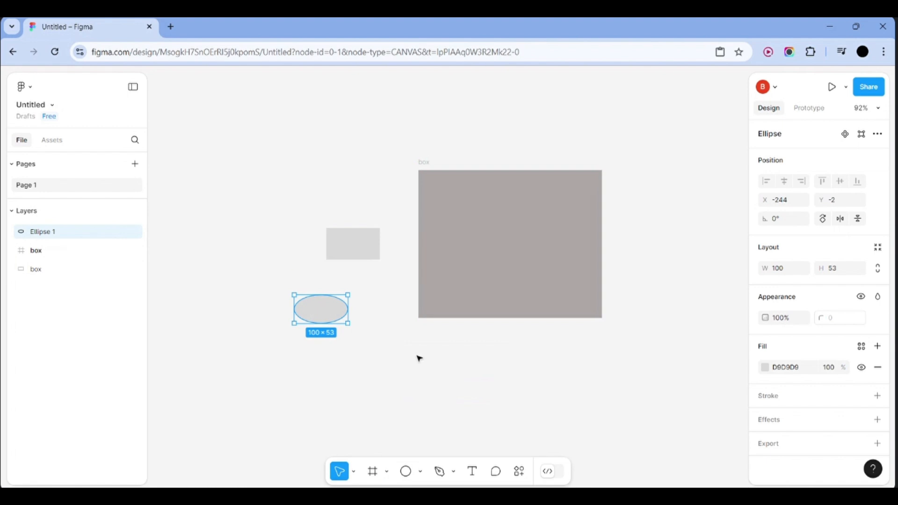
pyautogui.hotkey('ctrl', 'z')
pyautogui.hotkey('ctrl', 'z')
pyautogui.hotkey('ctrl', 'z')
pyautogui.hotkey('ctrl', 'z')
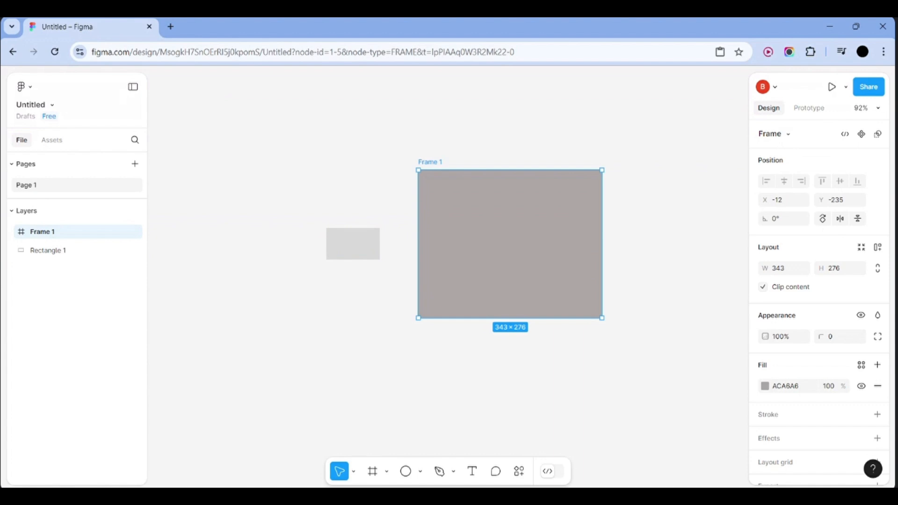
# Set Frame 1's fill colour to near-white FEFEFE
pyautogui.click(405, 361)
pyautogui.click(460, 292)
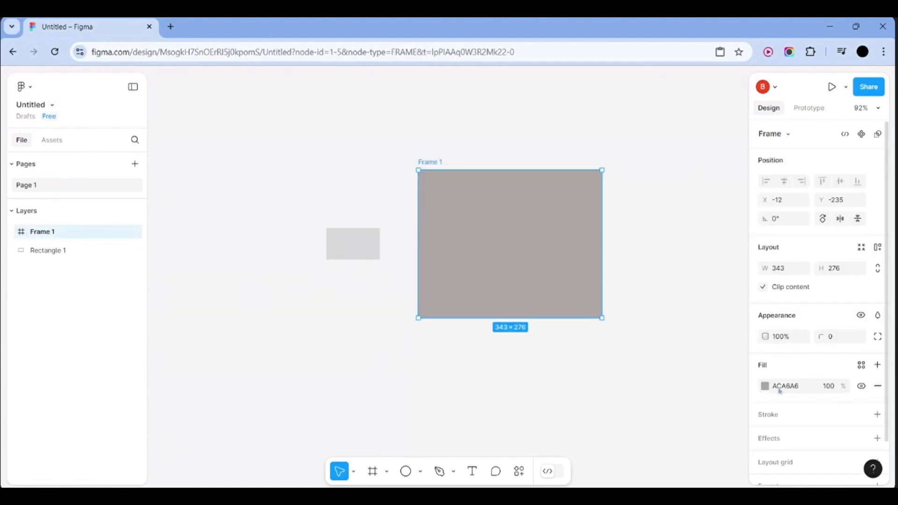
pyautogui.click(779, 390)
pyautogui.click(766, 388)
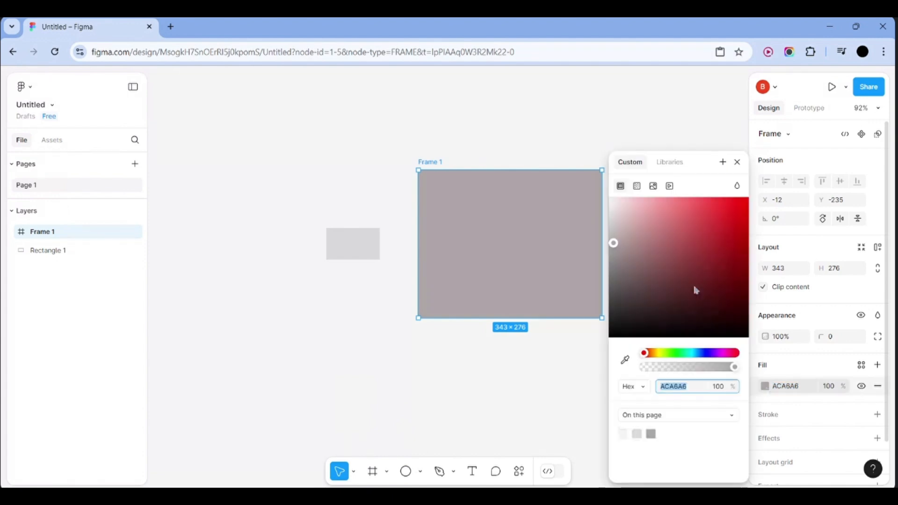
pyautogui.moveTo(683, 232); pyautogui.dragTo(748, 204)
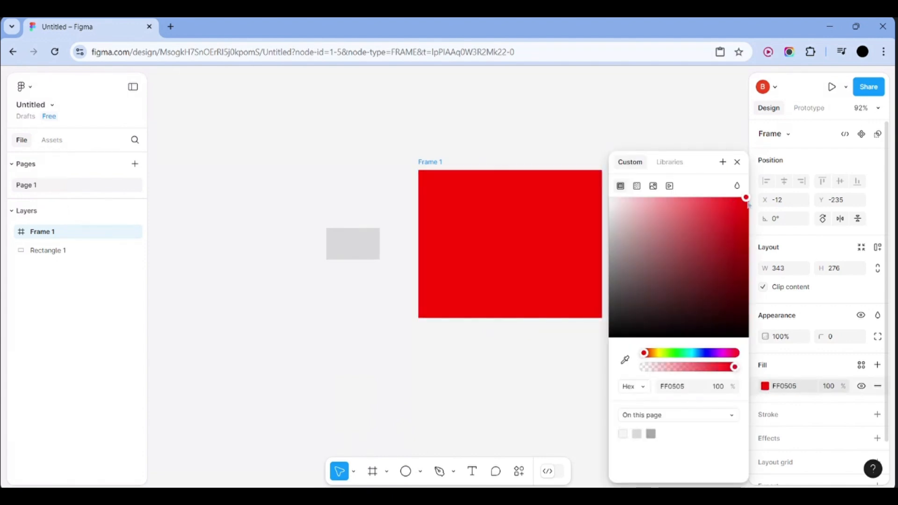
pyautogui.click(590, 129)
pyautogui.click(471, 234)
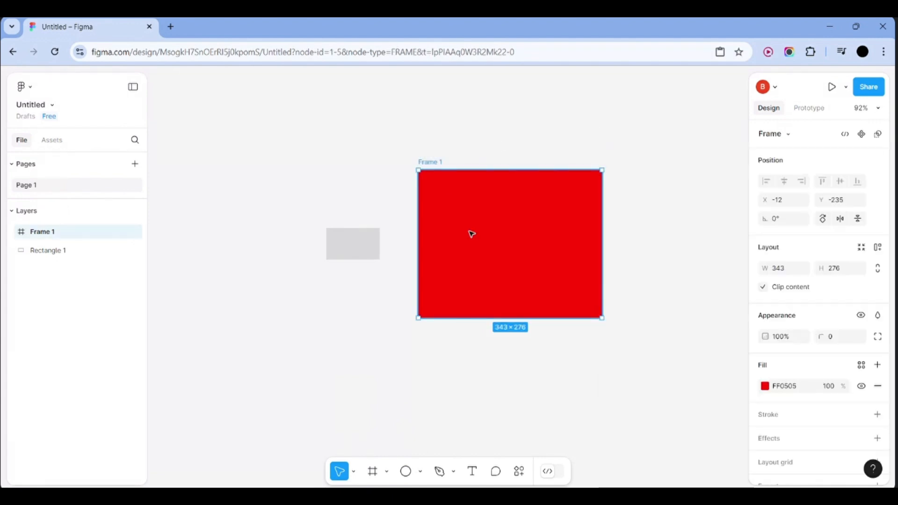
pyautogui.click(771, 386)
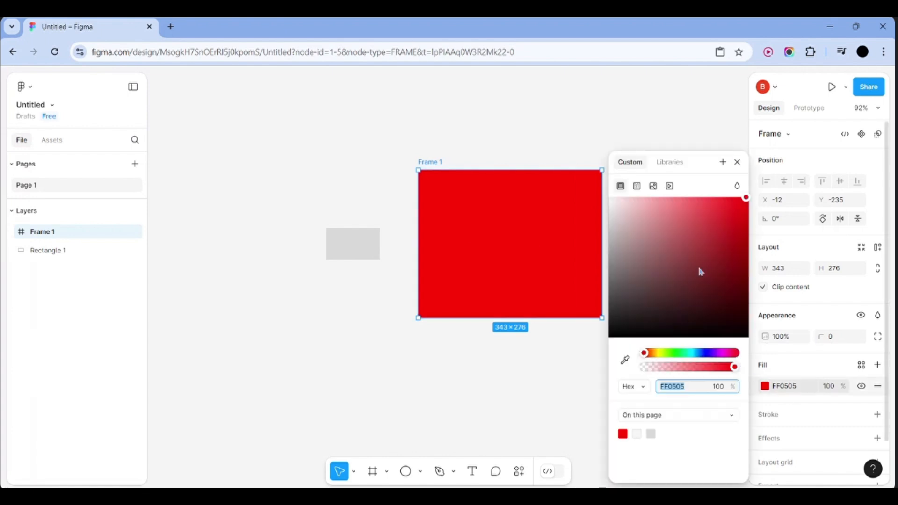
pyautogui.moveTo(661, 240); pyautogui.dragTo(601, 206)
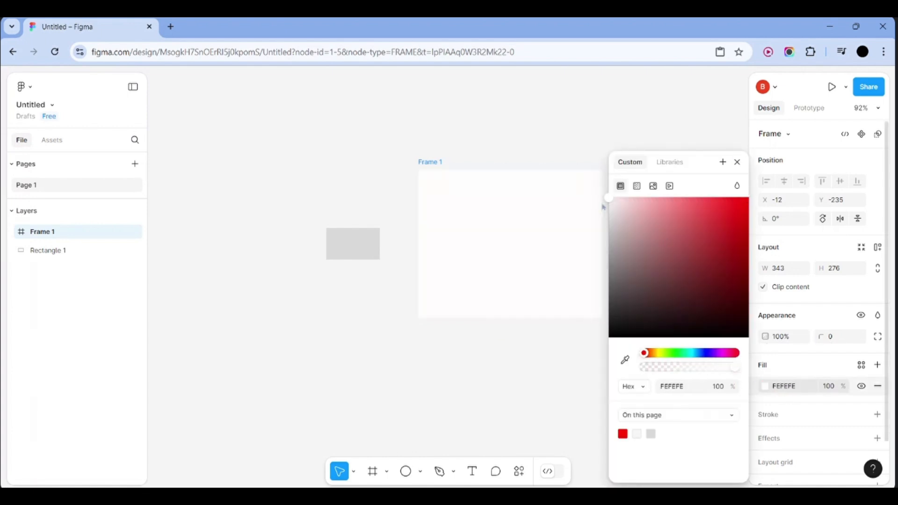
pyautogui.click(569, 123)
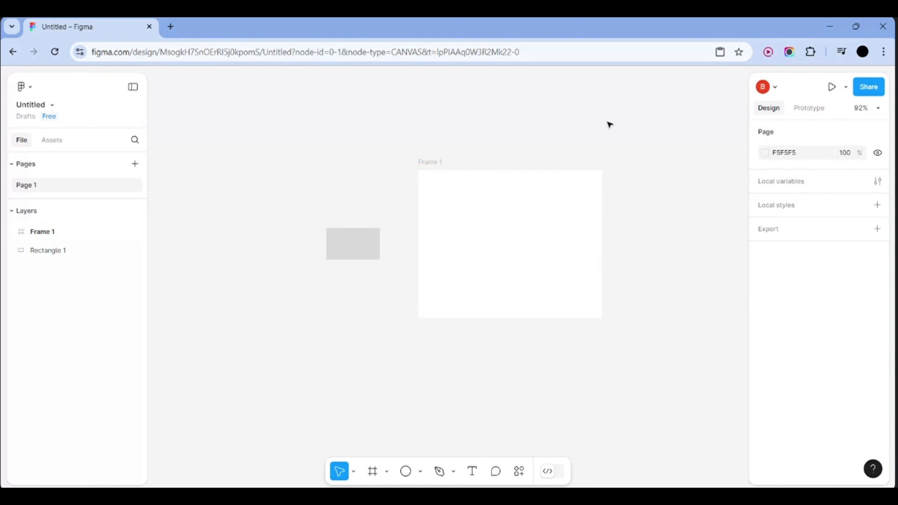
# Set the page background colour to dark maroon 673D3D
pyautogui.click(765, 152)
pyautogui.click(696, 189)
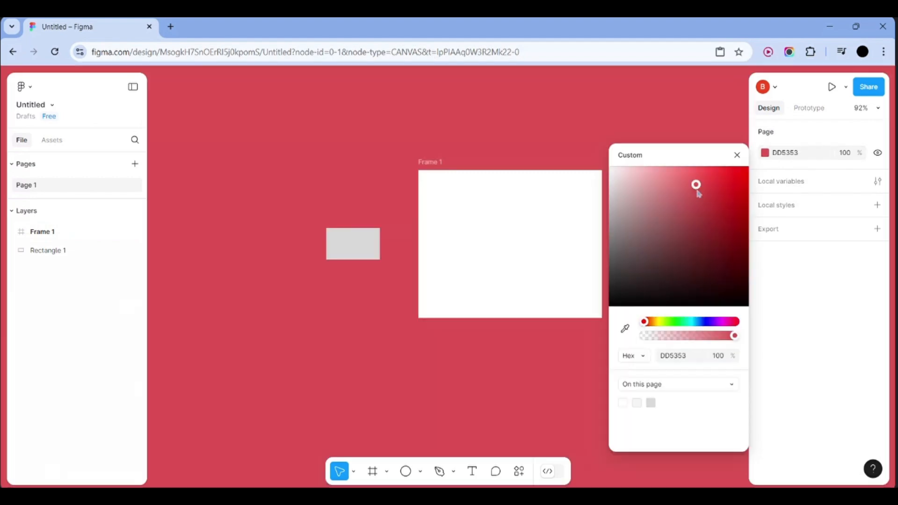
pyautogui.moveTo(698, 194); pyautogui.dragTo(669, 258)
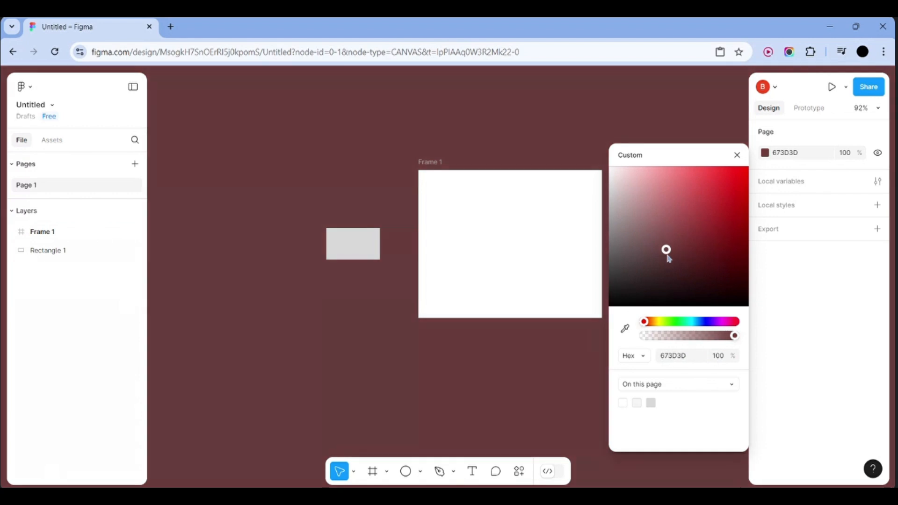
pyautogui.click(567, 117)
pyautogui.click(342, 245)
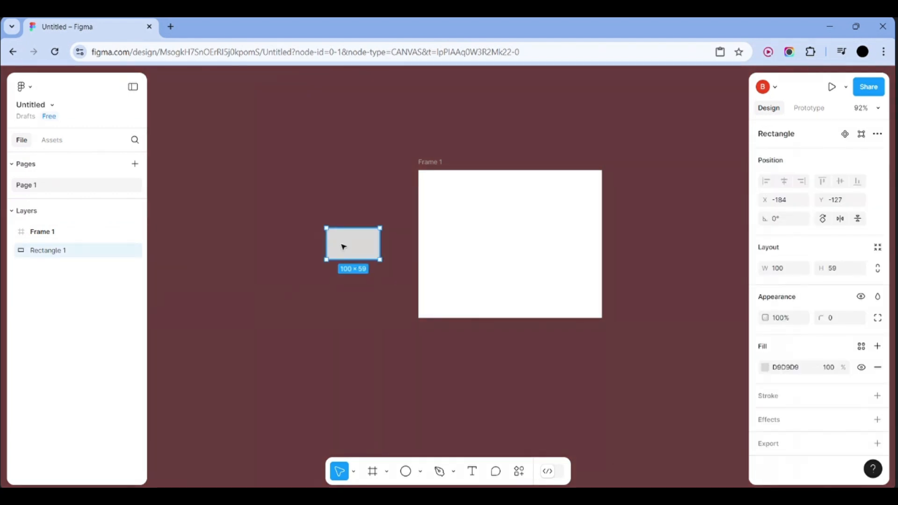
# Delete Rectangle 1, then resize Frame 1 to 338×142 and move it toward the canvas centre
pyautogui.press('Delete')
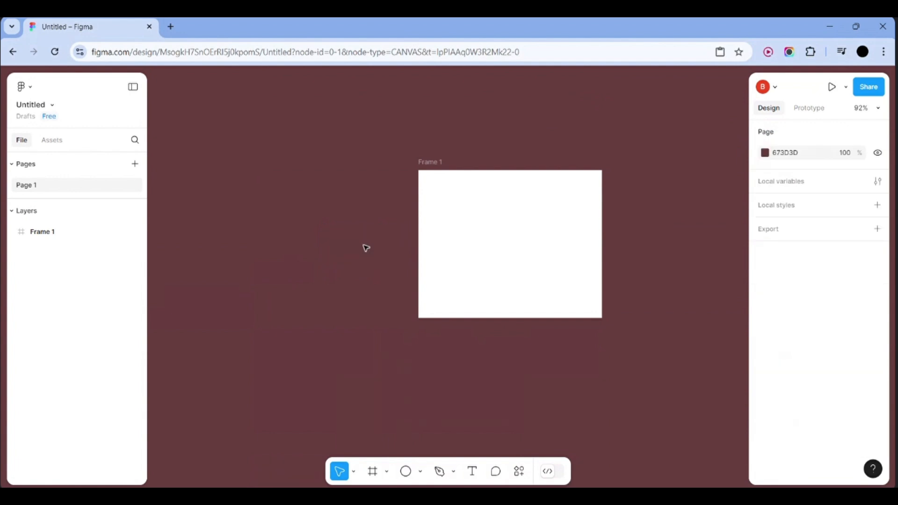
pyautogui.click(602, 248)
pyautogui.moveTo(602, 314); pyautogui.dragTo(600, 248)
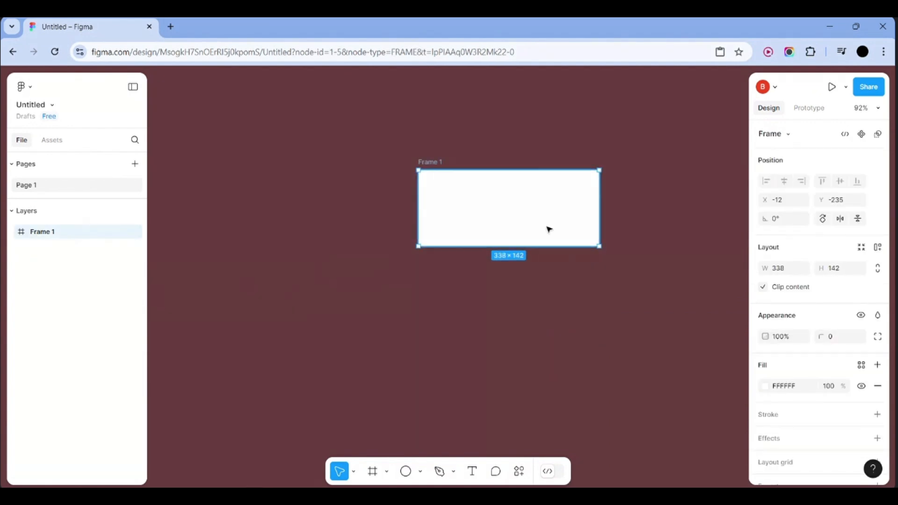
pyautogui.click(708, 218)
pyautogui.moveTo(582, 218); pyautogui.dragTo(587, 247)
pyautogui.click(587, 245)
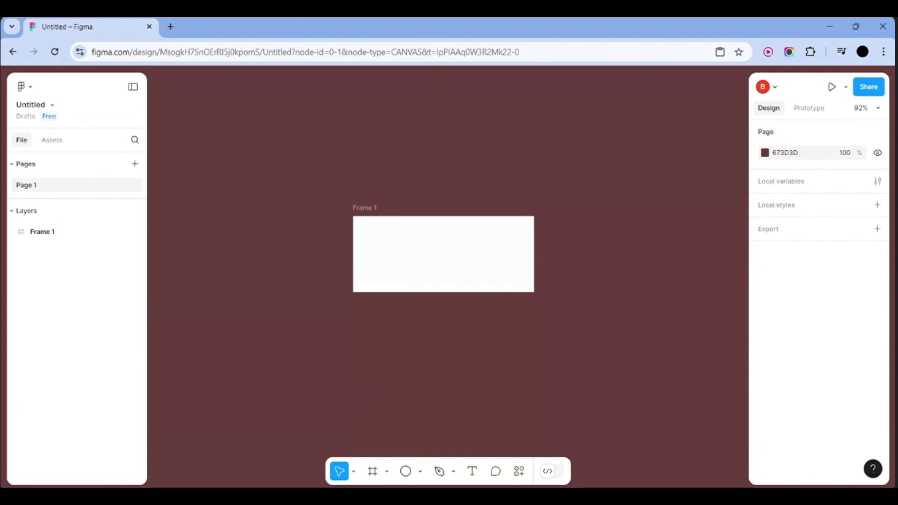
# Duplicate Frame 1 below itself, then undo the copy
pyautogui.click(448, 245)
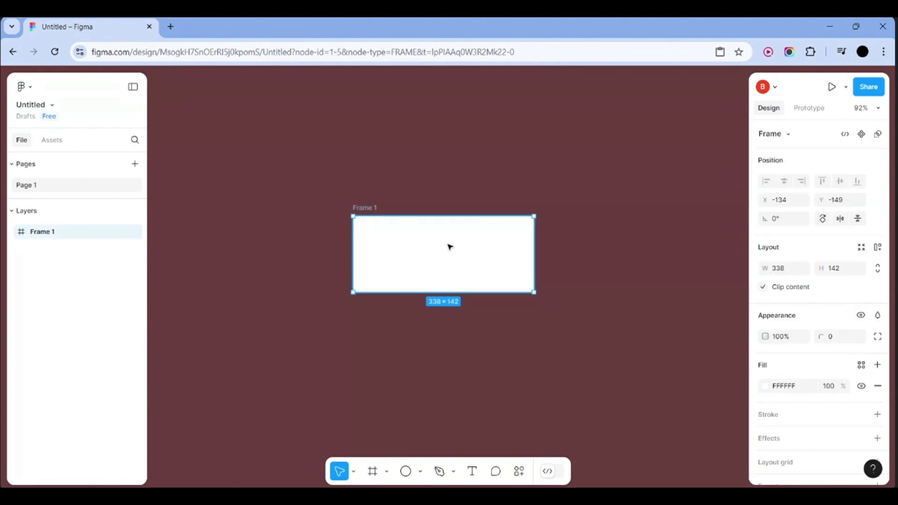
pyautogui.hotkey('ctrl', 'd')
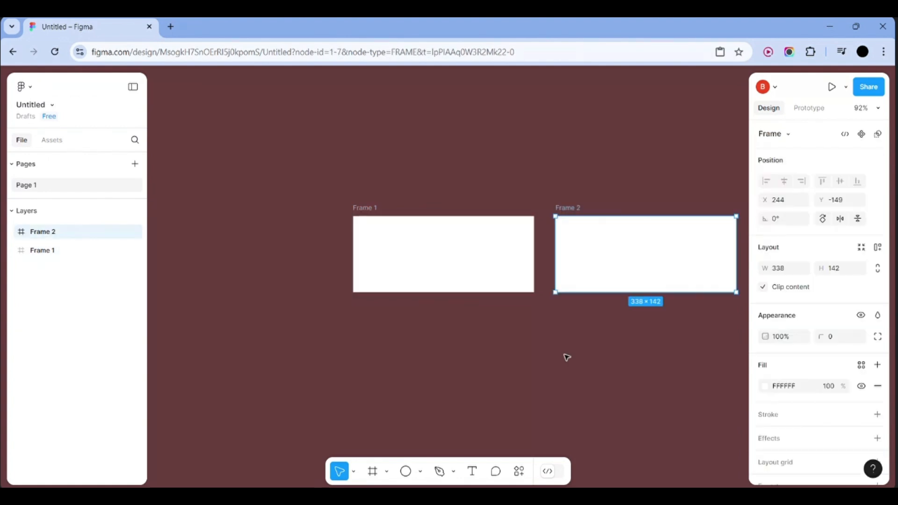
pyautogui.moveTo(621, 265); pyautogui.dragTo(435, 327)
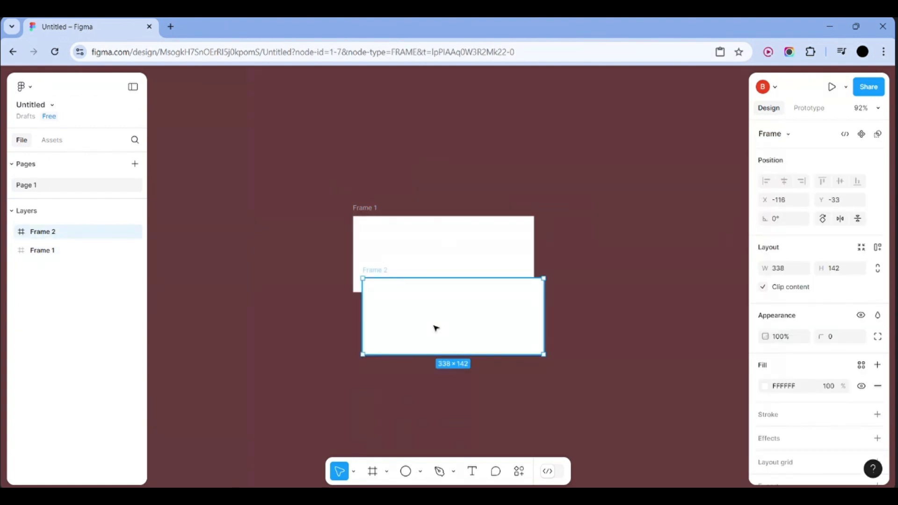
pyautogui.hotkey('ctrl', 'z')
pyautogui.hotkey('ctrl', 'z')
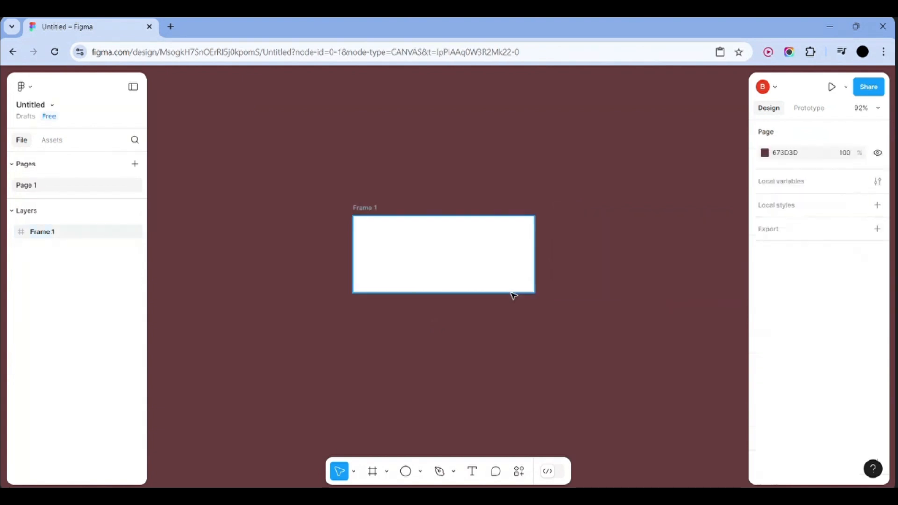
pyautogui.click(441, 271)
pyautogui.click(631, 252)
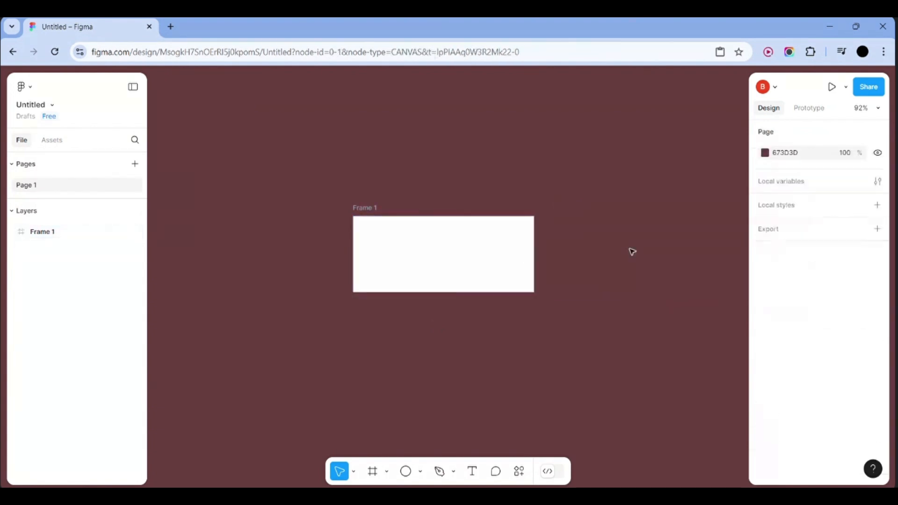
pyautogui.click(409, 244)
pyautogui.click(626, 229)
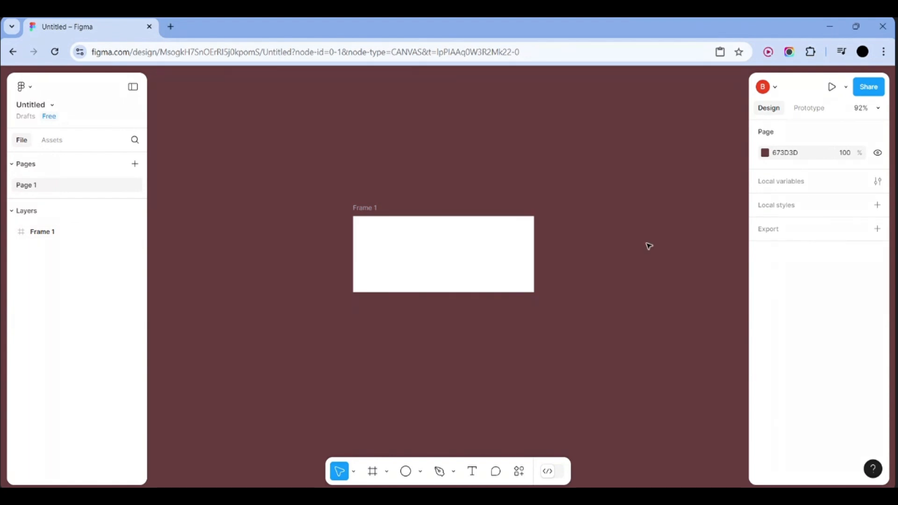
pyautogui.click(426, 248)
pyautogui.moveTo(425, 273); pyautogui.dragTo(425, 348)
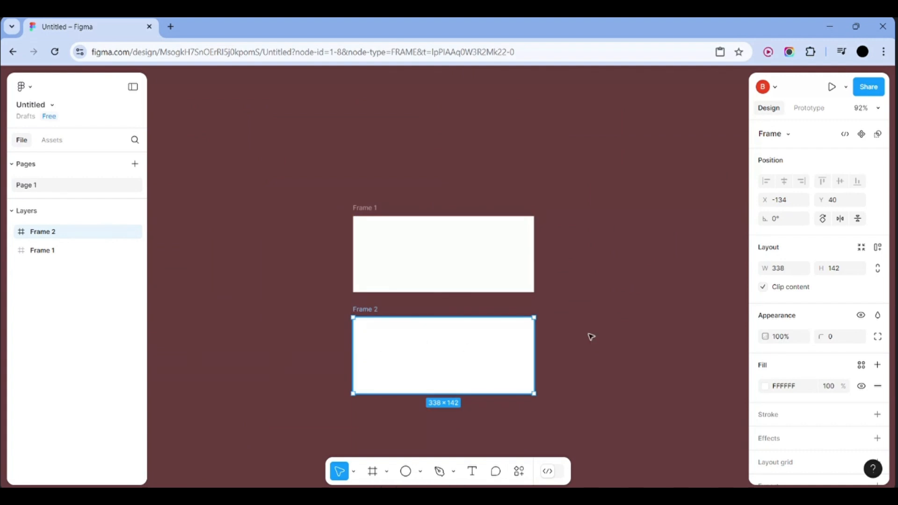
pyautogui.click(601, 335)
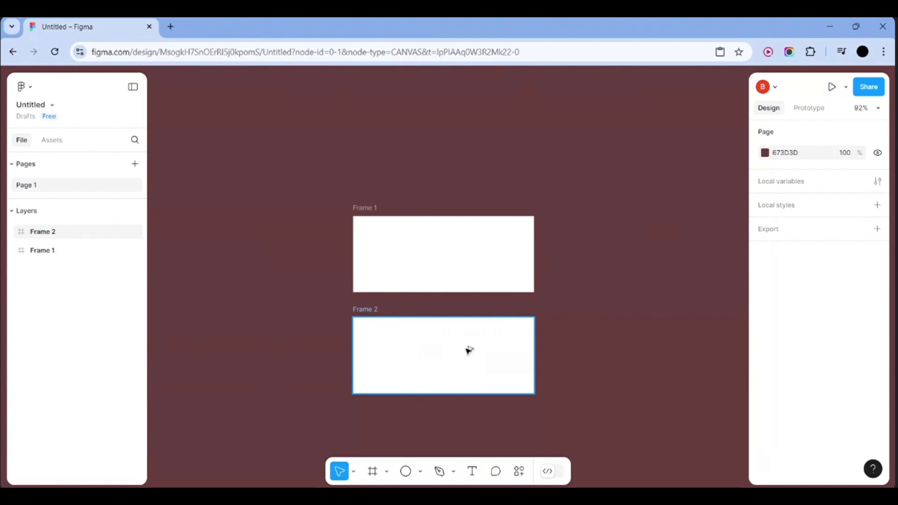
pyautogui.moveTo(463, 351); pyautogui.dragTo(653, 351)
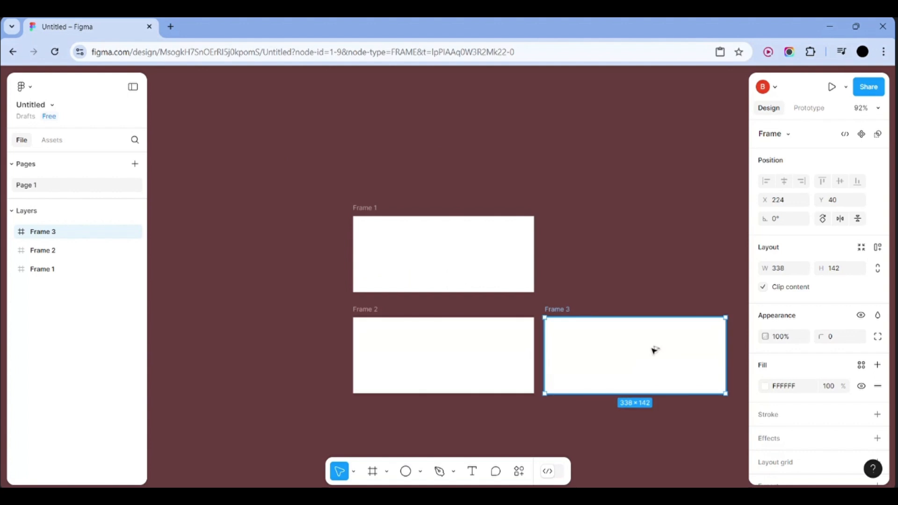
pyautogui.hscroll(3, 648, 274)
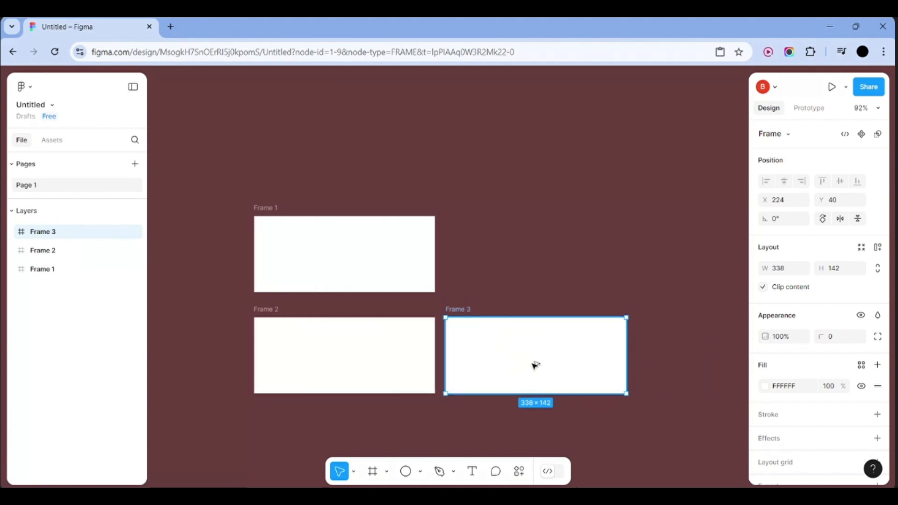
pyautogui.moveTo(535, 365); pyautogui.dragTo(535, 259)
pyautogui.click(687, 270)
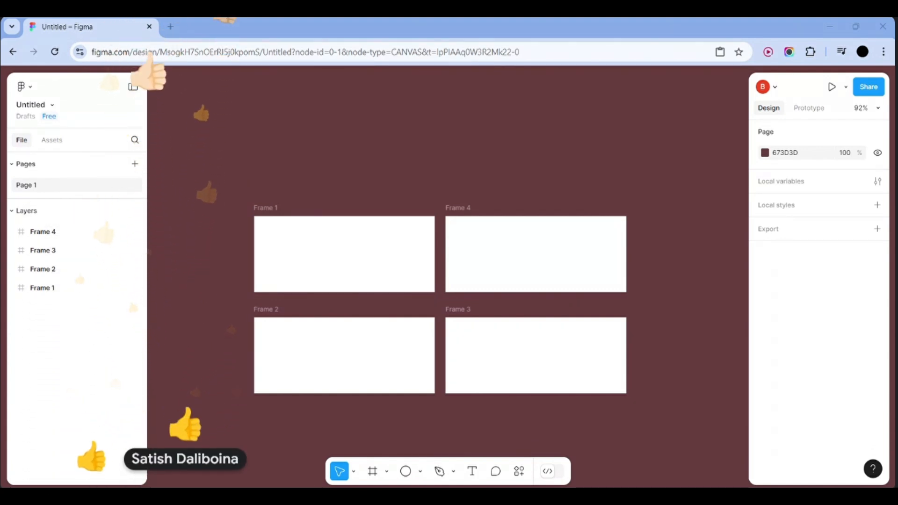
pyautogui.click(608, 271)
pyautogui.hotkey('ctrl', 'z')
pyautogui.hotkey('ctrl', 'z')
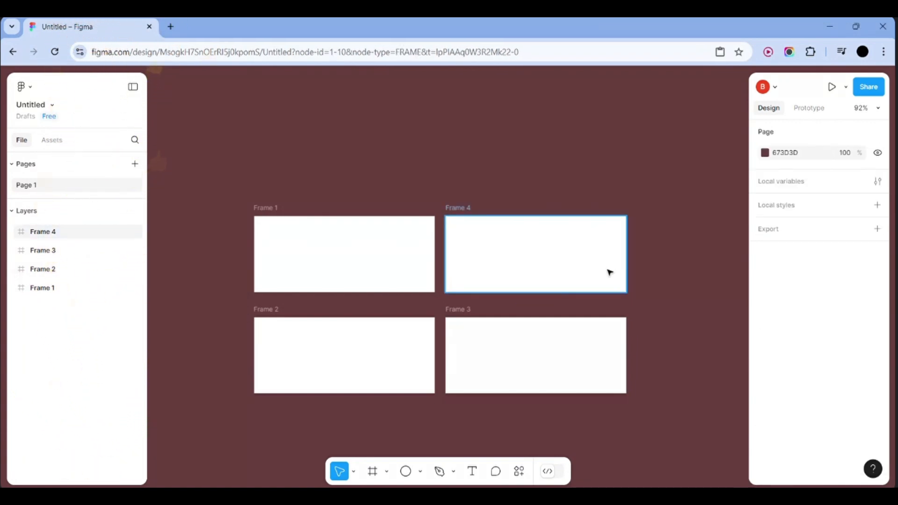
pyautogui.hotkey('ctrl', 'z')
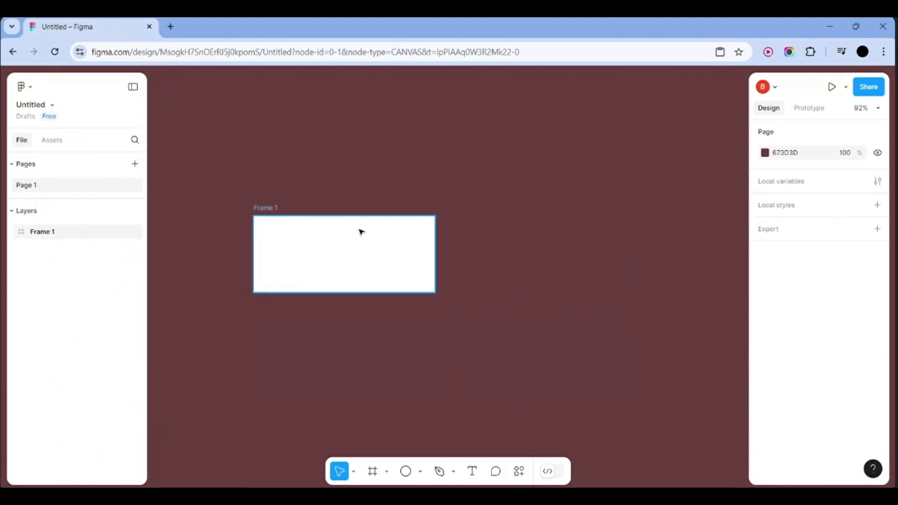
# Move Frame 1 further to the right
pyautogui.click(360, 230)
pyautogui.moveTo(360, 231); pyautogui.dragTo(465, 237)
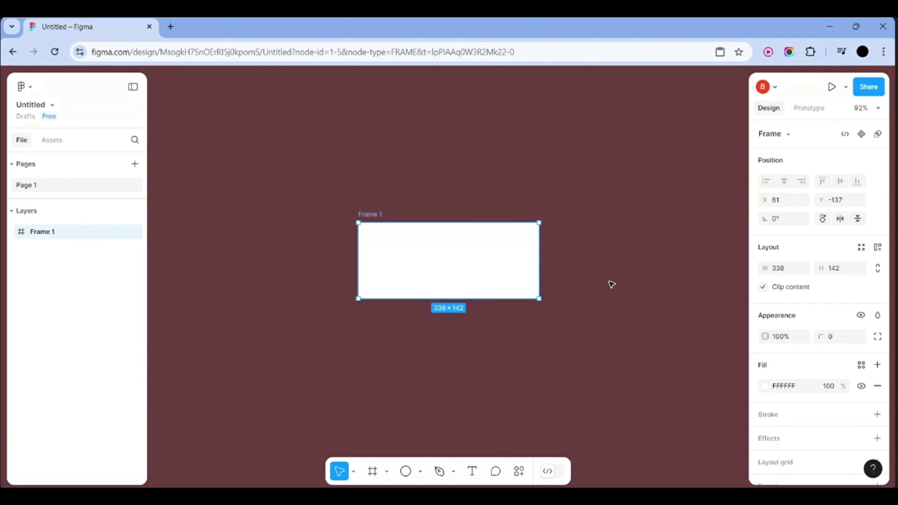
pyautogui.click(577, 307)
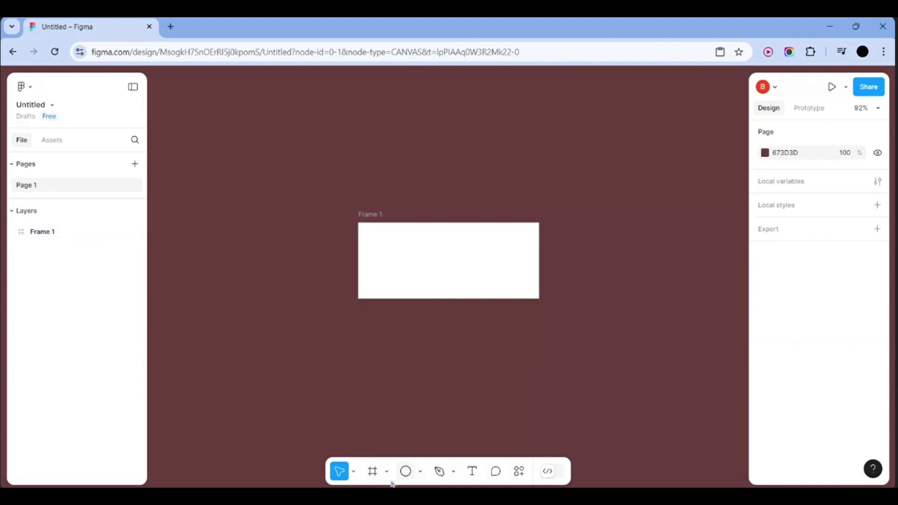
# Draw a 100×100 gray rectangle below Frame 1 and place Frame 1 above it in Layers
pyautogui.click(420, 471)
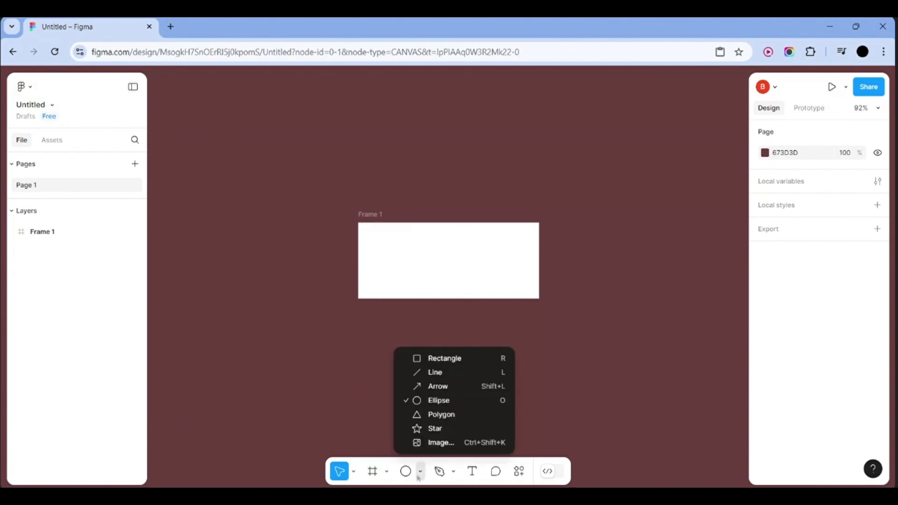
pyautogui.click(457, 358)
pyautogui.click(431, 330)
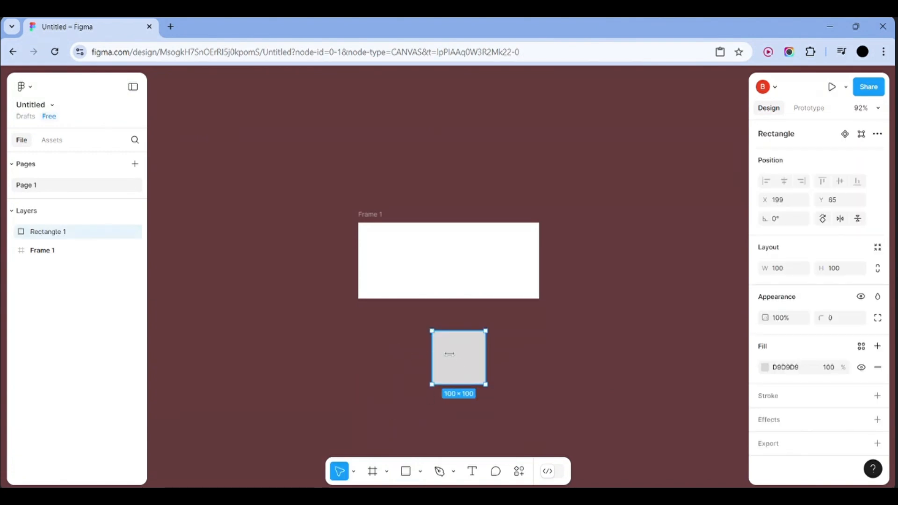
pyautogui.click(527, 371)
pyautogui.click(461, 365)
pyautogui.doubleClick(461, 364)
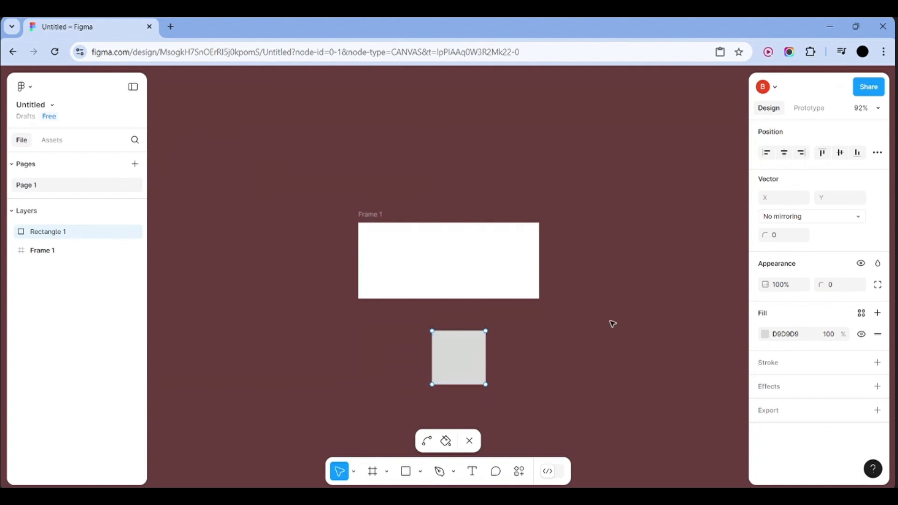
pyautogui.click(469, 441)
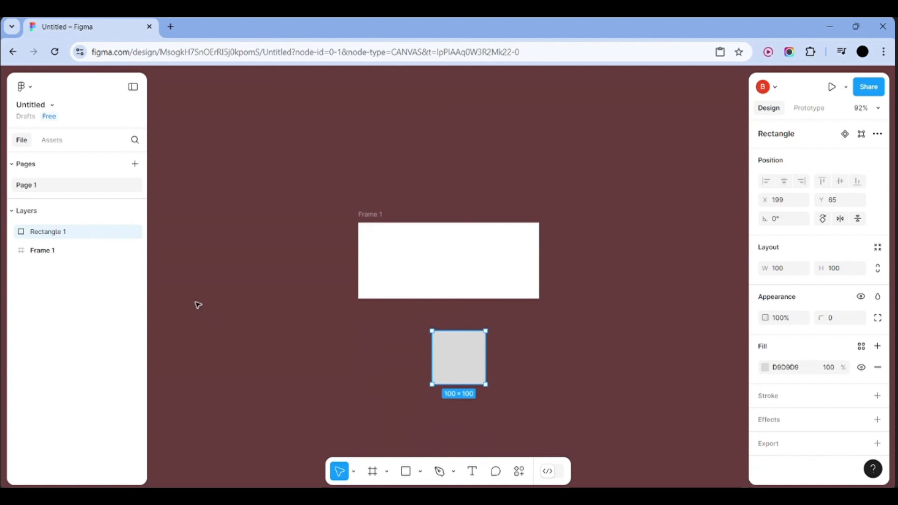
pyautogui.click(68, 252)
pyautogui.moveTo(68, 254); pyautogui.dragTo(66, 218)
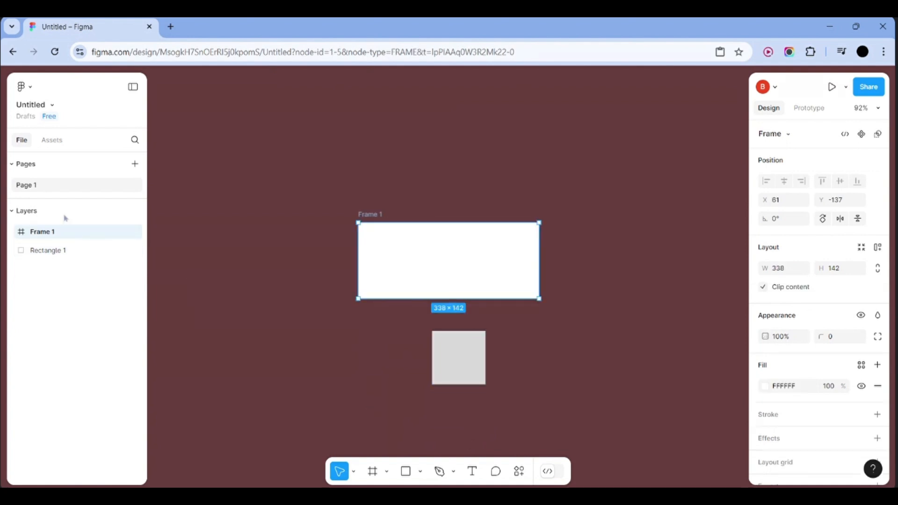
# Apply hug-sized auto layout to Frame 1 with 10 px spacing and padding
pyautogui.click(635, 277)
pyautogui.click(469, 247)
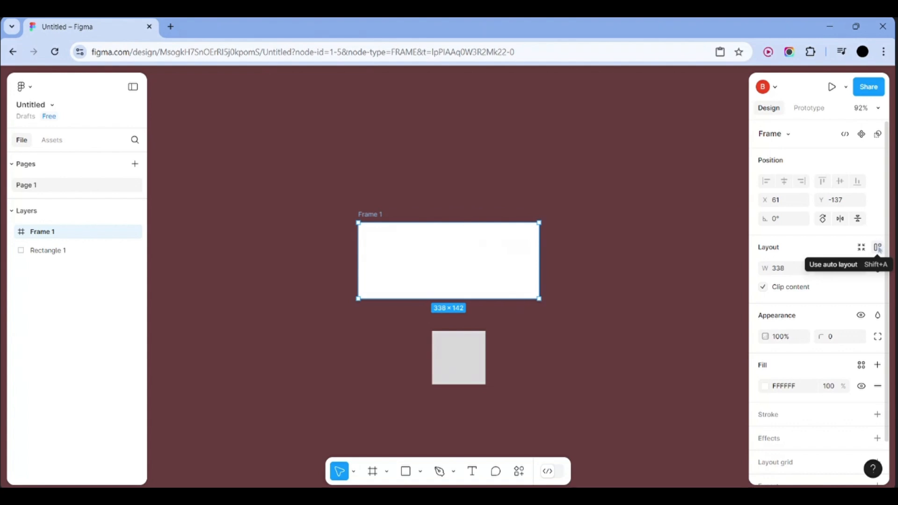
pyautogui.click(878, 248)
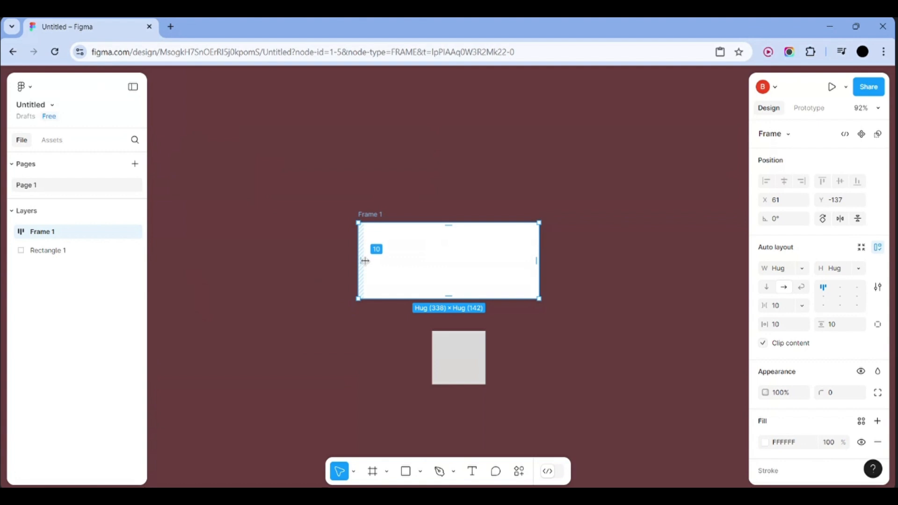
pyautogui.click(600, 283)
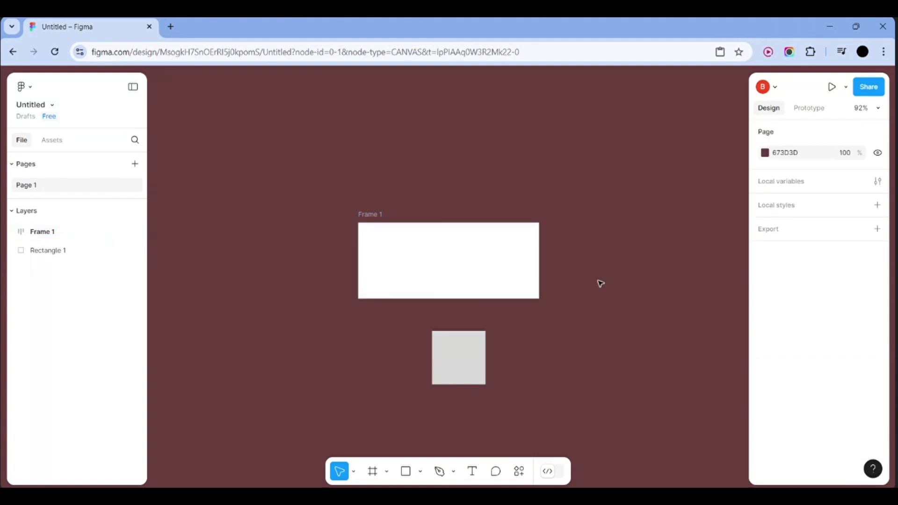
pyautogui.scroll(-2, 600, 283)
pyautogui.hscroll(1, 600, 284)
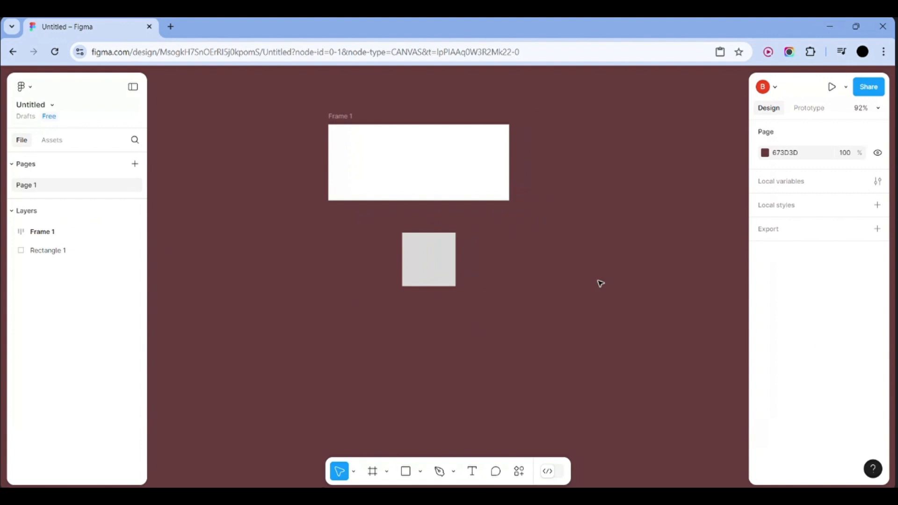
pyautogui.click(473, 471)
# Type a short name label to the right of the gray rectangle in Inter
pyautogui.click(525, 265)
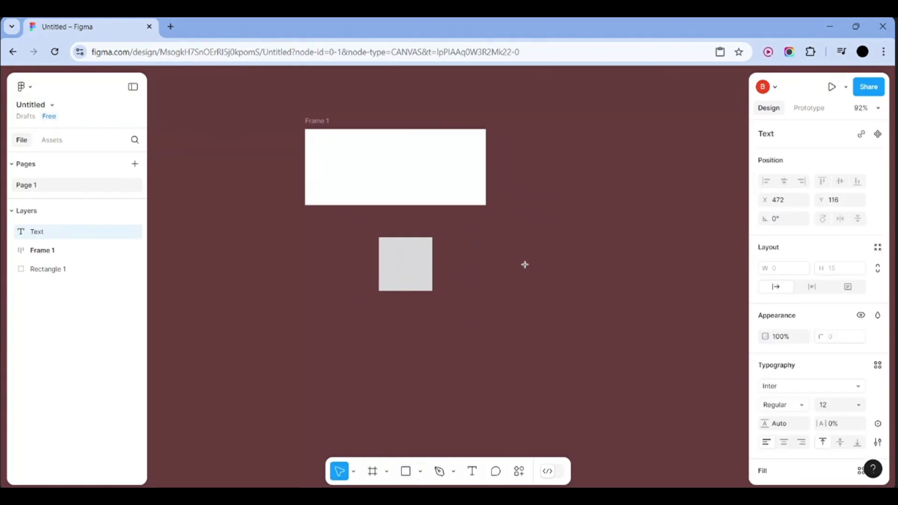
pyautogui.write('Bhanu')
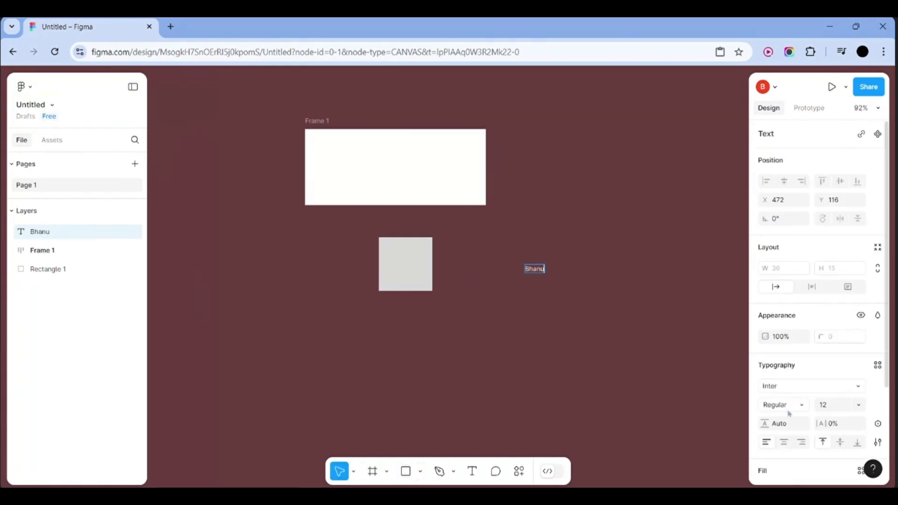
pyautogui.click(790, 386)
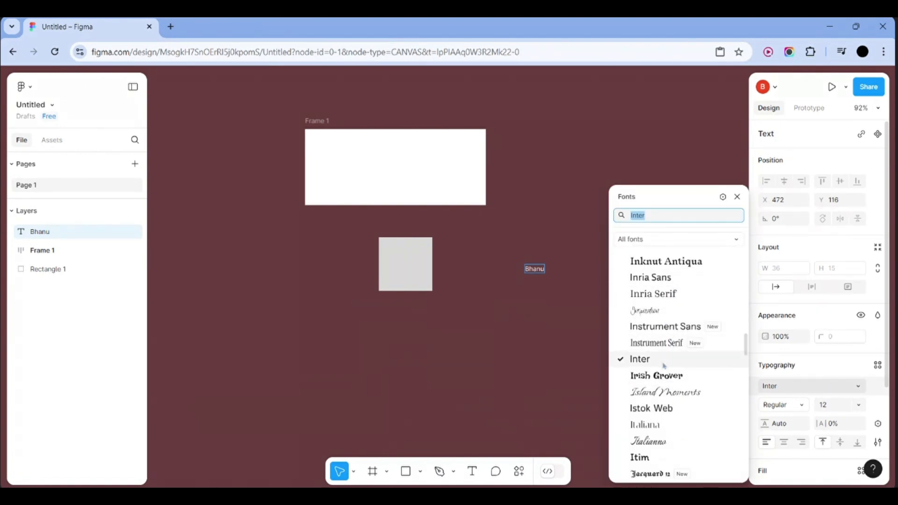
pyautogui.click(693, 366)
# Set the label to Inter Medium, size 24, and drag it into Frame 1
pyautogui.click(789, 405)
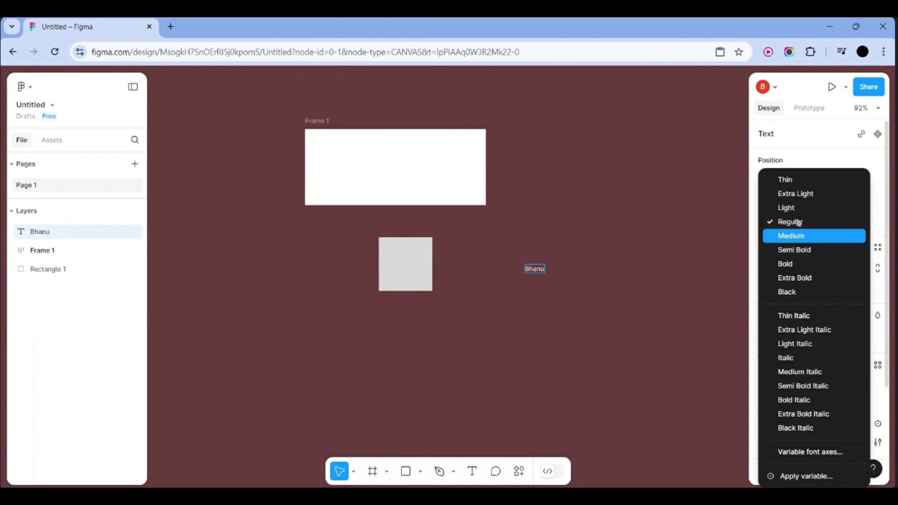
pyautogui.click(805, 236)
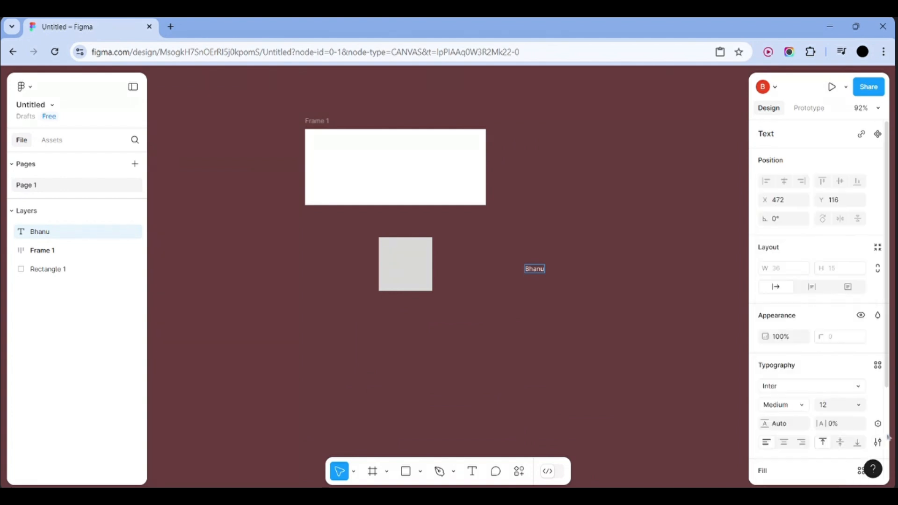
pyautogui.click(859, 404)
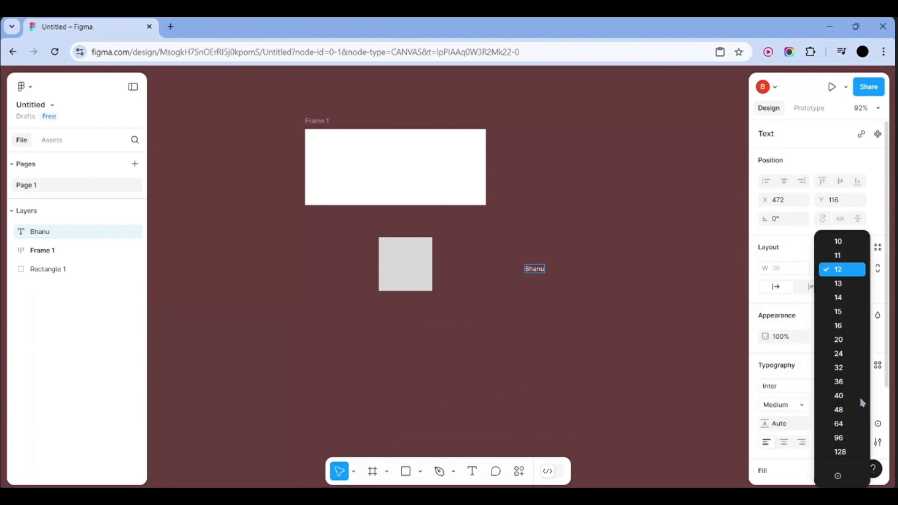
pyautogui.doubleClick(540, 269)
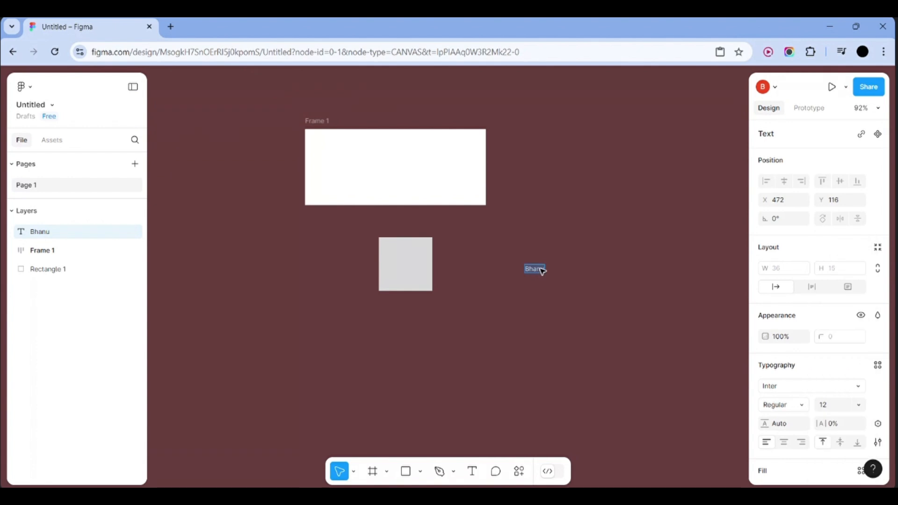
pyautogui.click(802, 405)
pyautogui.click(794, 235)
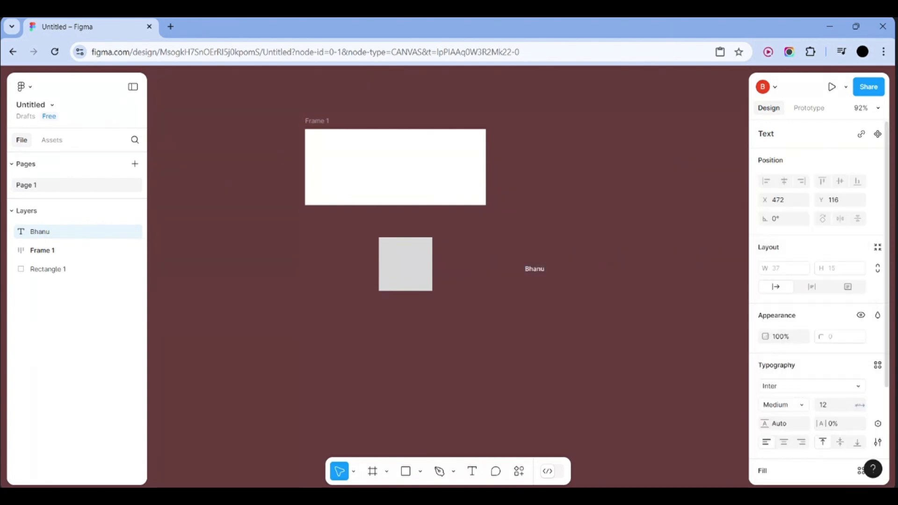
pyautogui.click(859, 404)
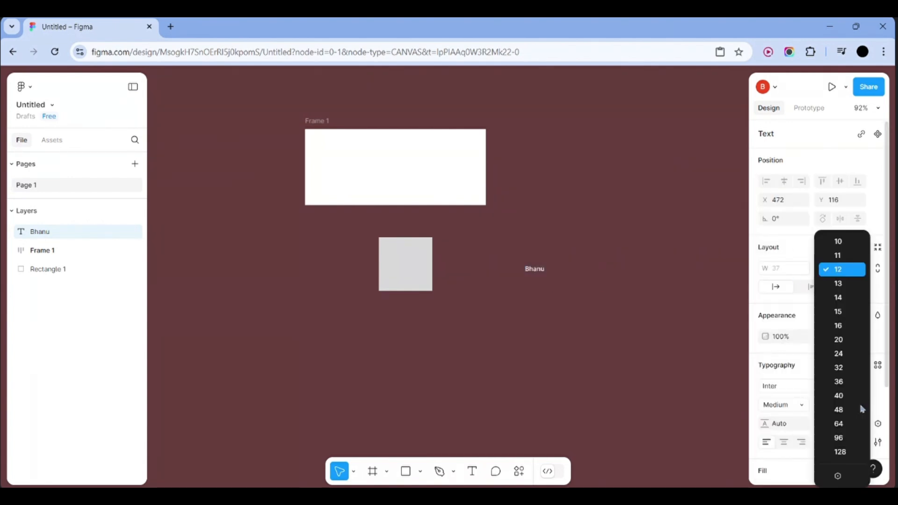
pyautogui.click(840, 358)
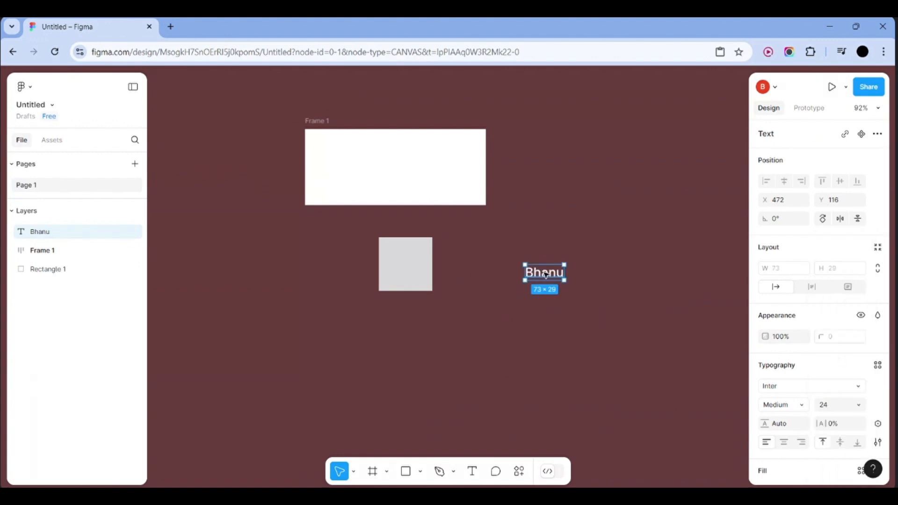
pyautogui.moveTo(545, 275)
pyautogui.mouseDown()
pyautogui.moveTo(488, 191)
pyautogui.moveTo(387, 167)
pyautogui.mouseUp()
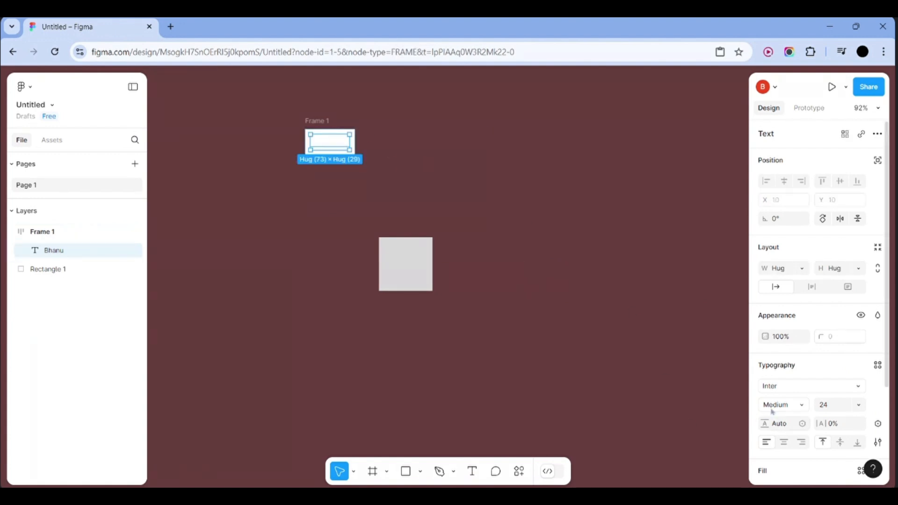
# Make the label's text colour black
pyautogui.scroll(-3, 772, 435)
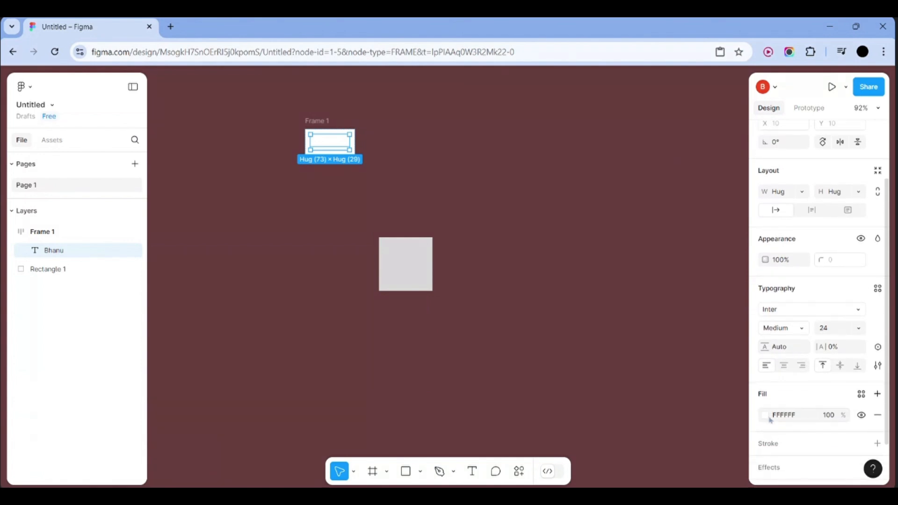
pyautogui.click(765, 414)
pyautogui.moveTo(640, 254); pyautogui.dragTo(585, 357)
pyautogui.click(533, 304)
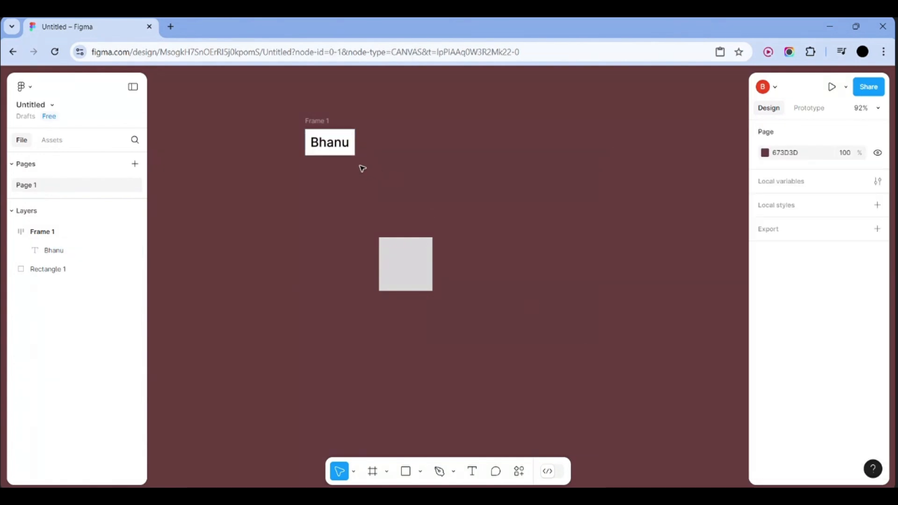
pyautogui.hotkey('ctrl', 'z')
pyautogui.hotkey('ctrl', 'z')
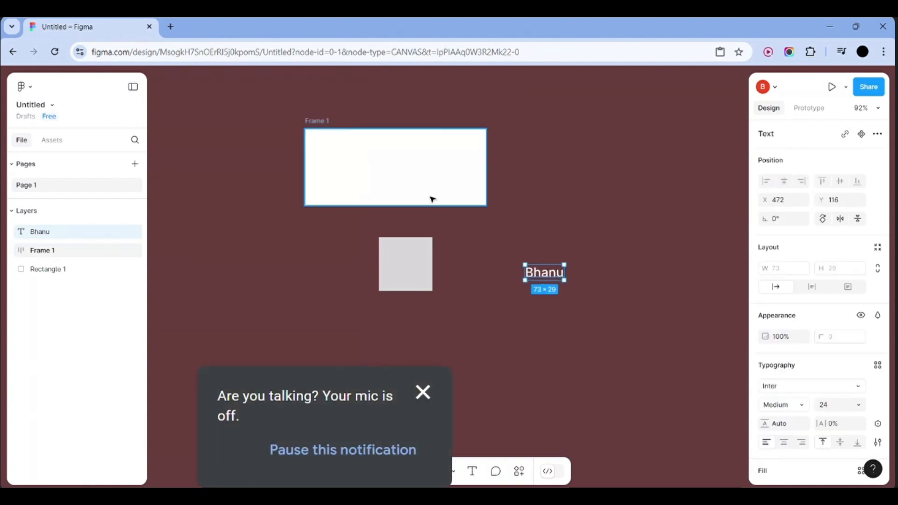
pyautogui.click(692, 286)
pyautogui.click(561, 279)
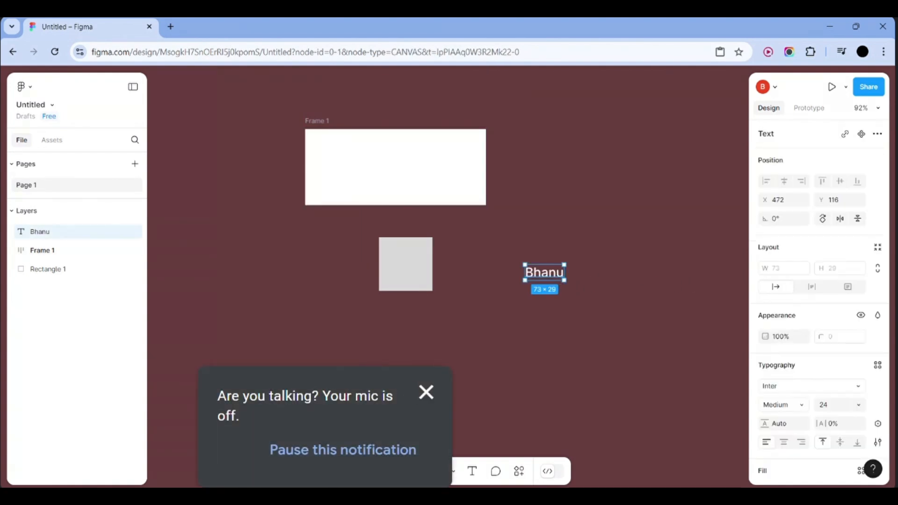
pyautogui.scroll(-1, 782, 404)
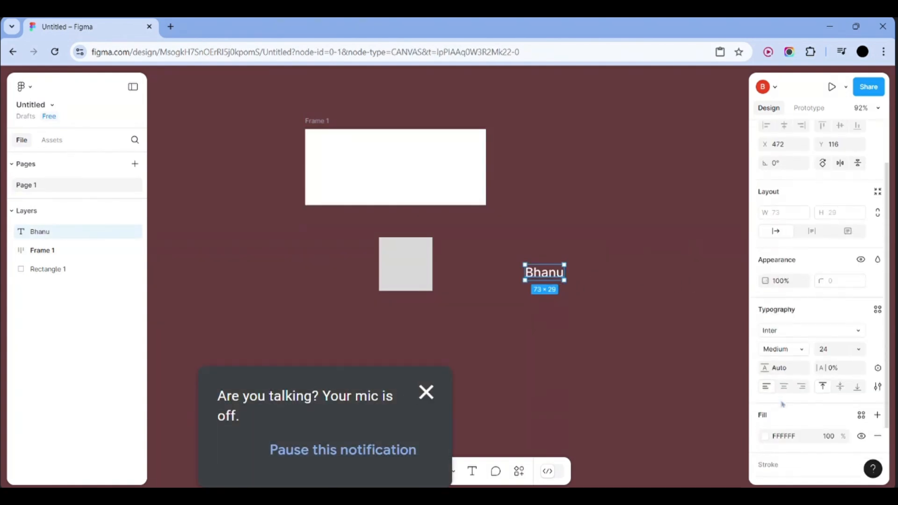
pyautogui.click(764, 436)
pyautogui.moveTo(679, 295); pyautogui.dragTo(595, 341)
# Retype the label as 'Login in' and move it into Frame 1
pyautogui.doubleClick(549, 271)
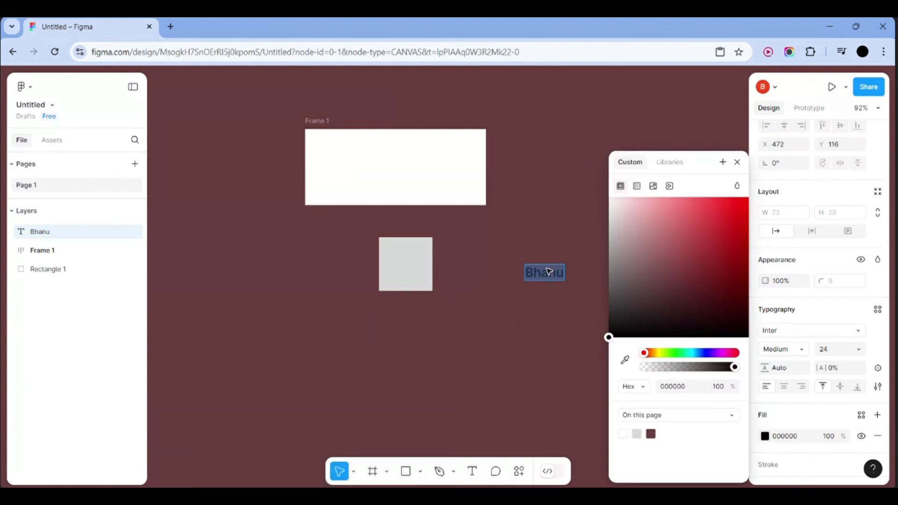
pyautogui.write('Log')
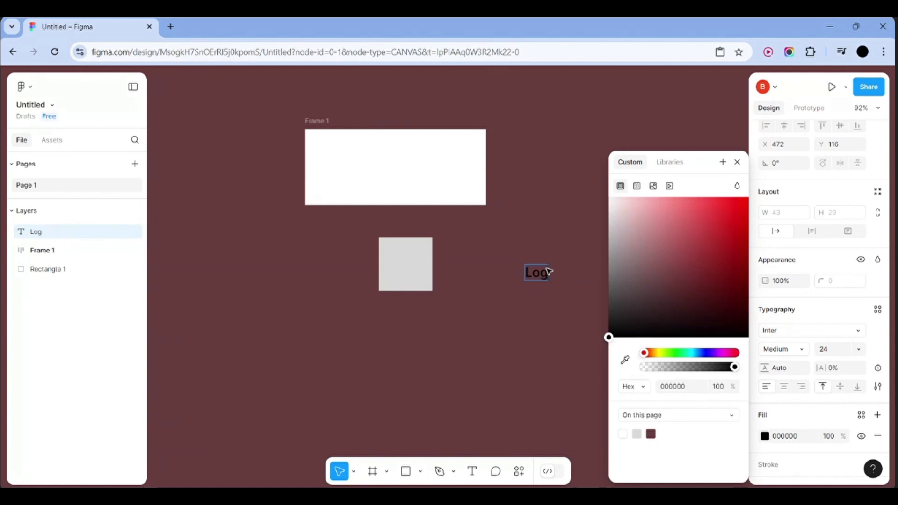
pyautogui.write('in in')
pyautogui.press('Escape')
pyautogui.press('Escape')
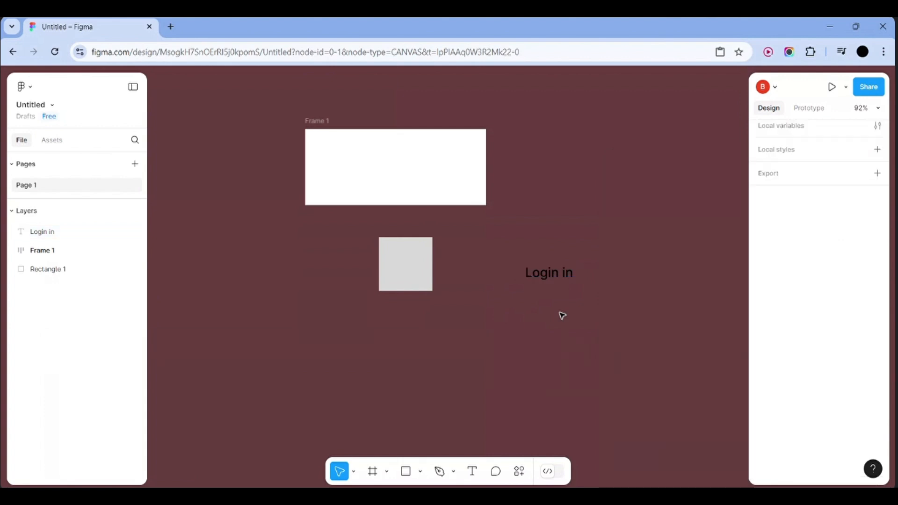
pyautogui.moveTo(556, 281); pyautogui.dragTo(401, 168)
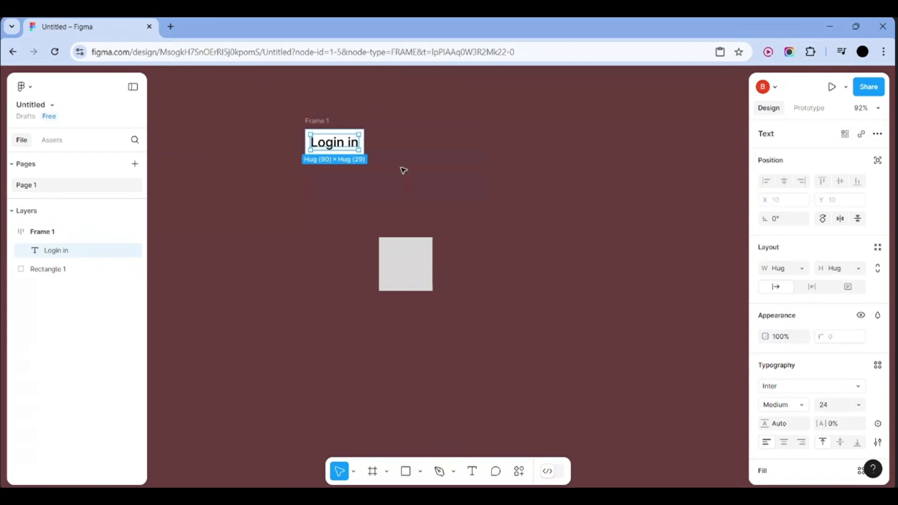
# Replace the 'Login in' wording with 'Sign in with google', after briefly trying 'Login out'
pyautogui.click(401, 136)
pyautogui.click(344, 142)
pyautogui.doubleClick(354, 148)
pyautogui.click(351, 143)
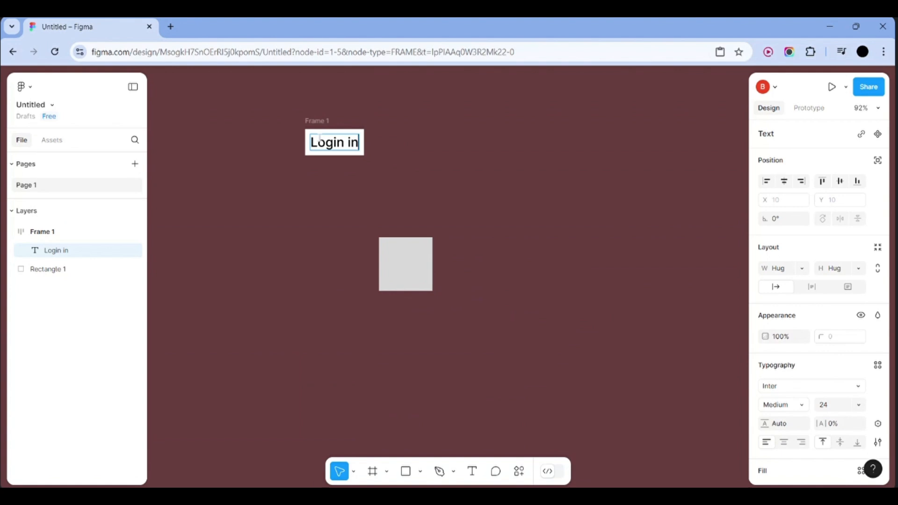
pyautogui.press('BackSpace')
pyautogui.press('BackSpace')
pyautogui.write('out')
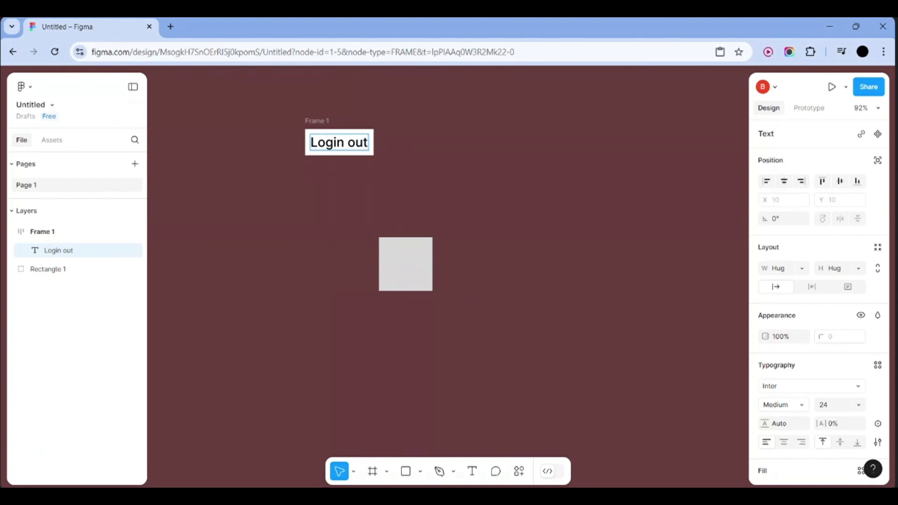
pyautogui.press('BackSpace')
pyautogui.press('BackSpace')
pyautogui.press('BackSpace')
pyautogui.press('BackSpace')
pyautogui.press('BackSpace')
pyautogui.press('BackSpace')
pyautogui.press('BackSpace')
pyautogui.press('BackSpace')
pyautogui.press('BackSpace')
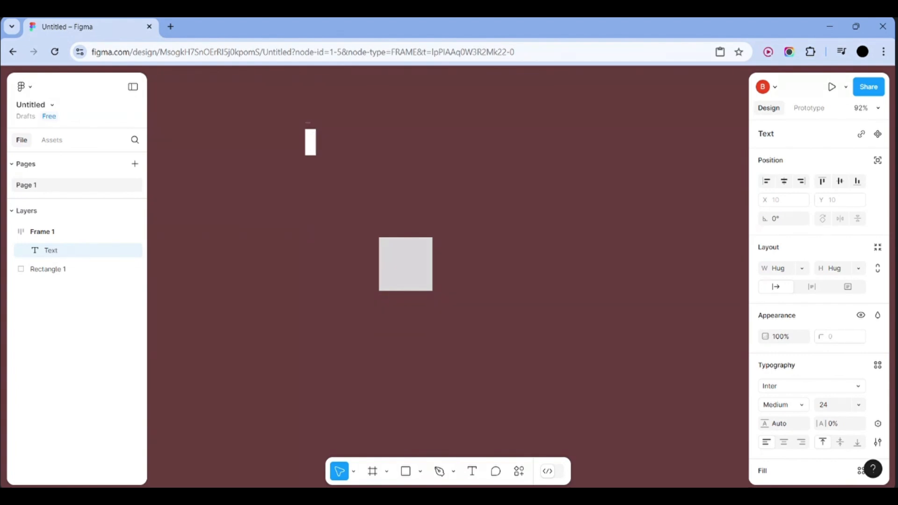
pyautogui.write('Sign in wi')
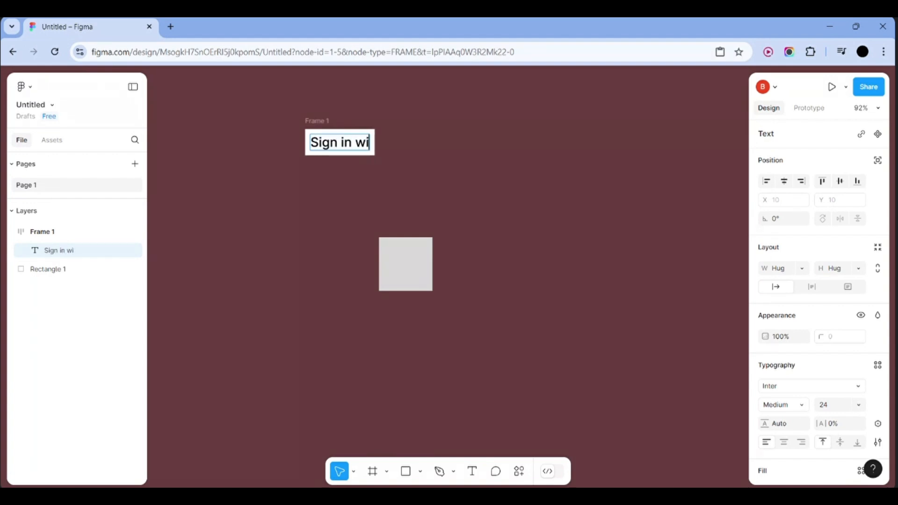
pyautogui.write('th googl')
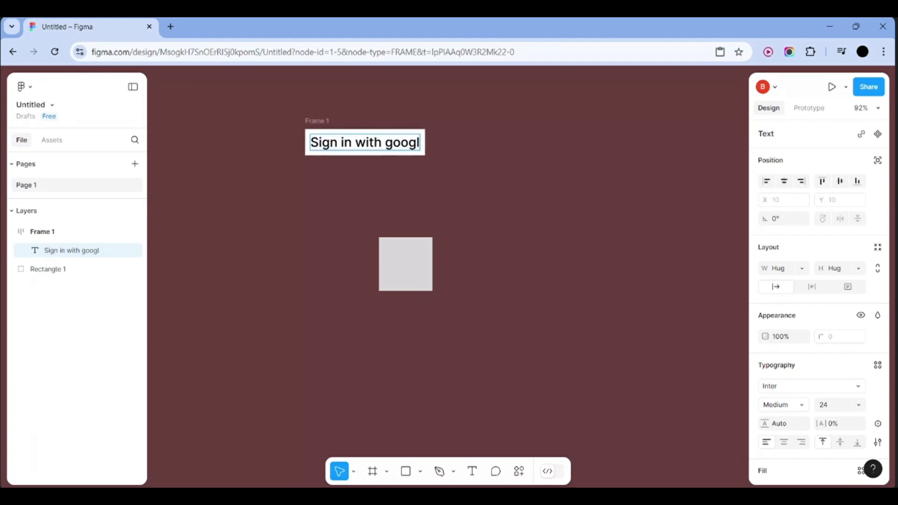
pyautogui.write('e')
pyautogui.press('Escape')
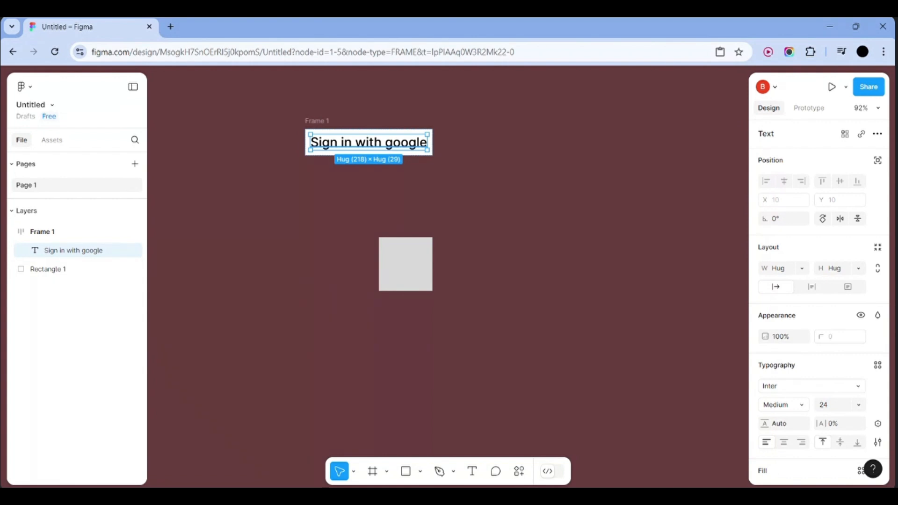
pyautogui.click(441, 161)
pyautogui.click(411, 145)
# Clear the selection and scroll the canvas up to make room for a second label
pyautogui.click(448, 151)
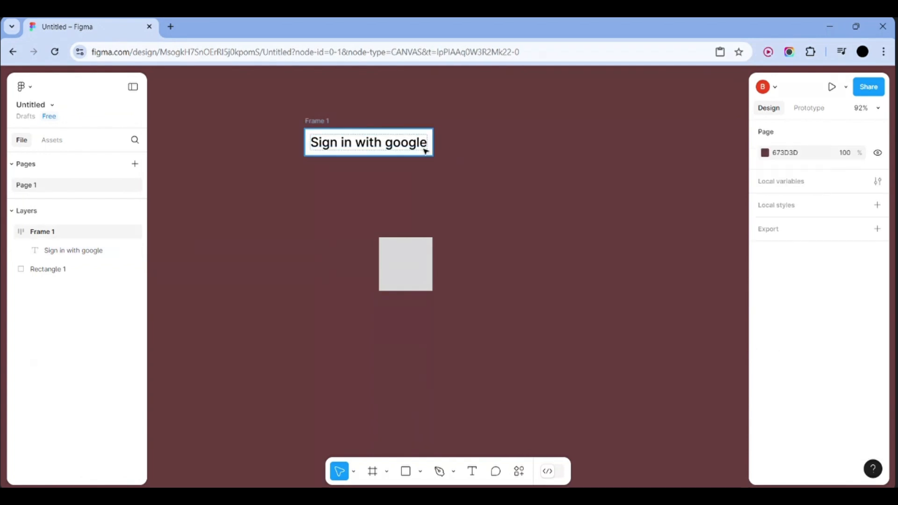
pyautogui.click(427, 152)
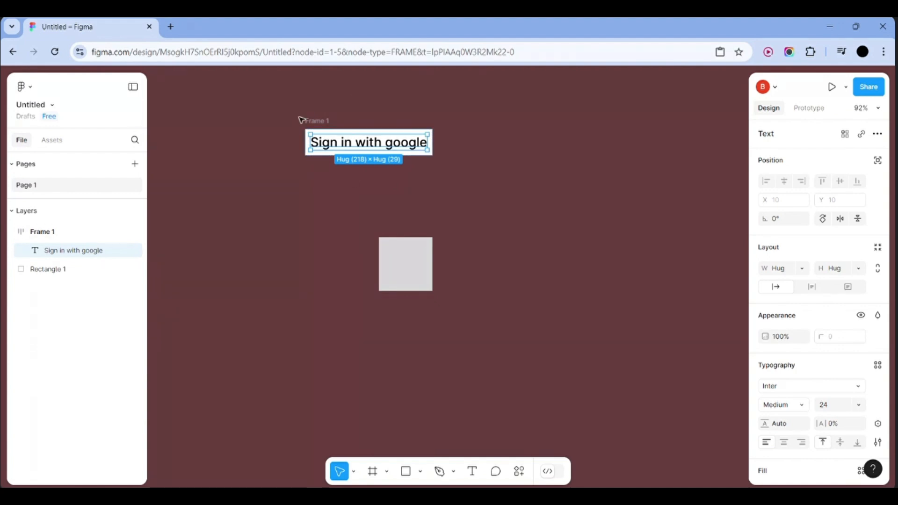
pyautogui.scroll(2, 359, 165)
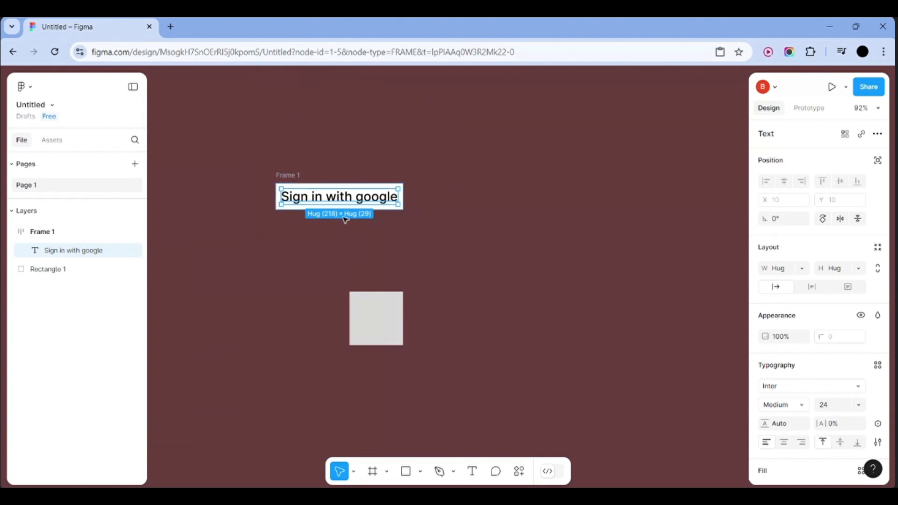
pyautogui.click(458, 237)
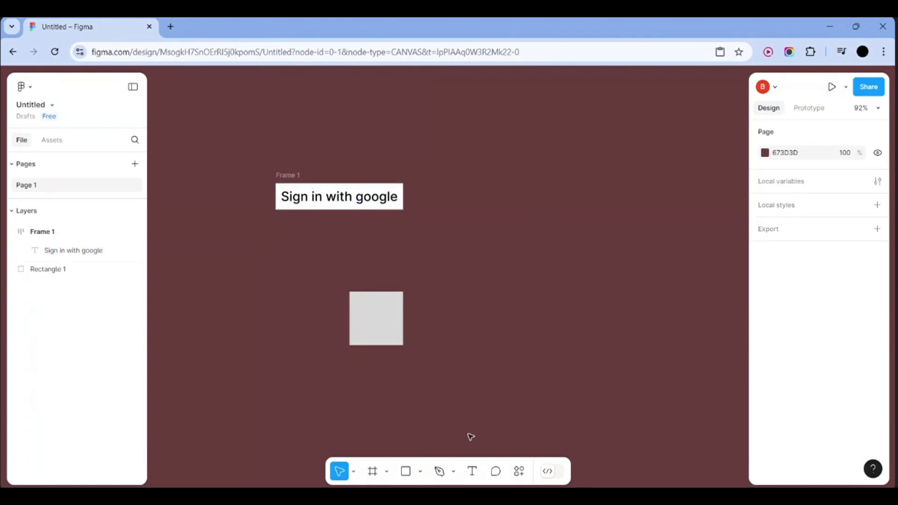
pyautogui.click(472, 472)
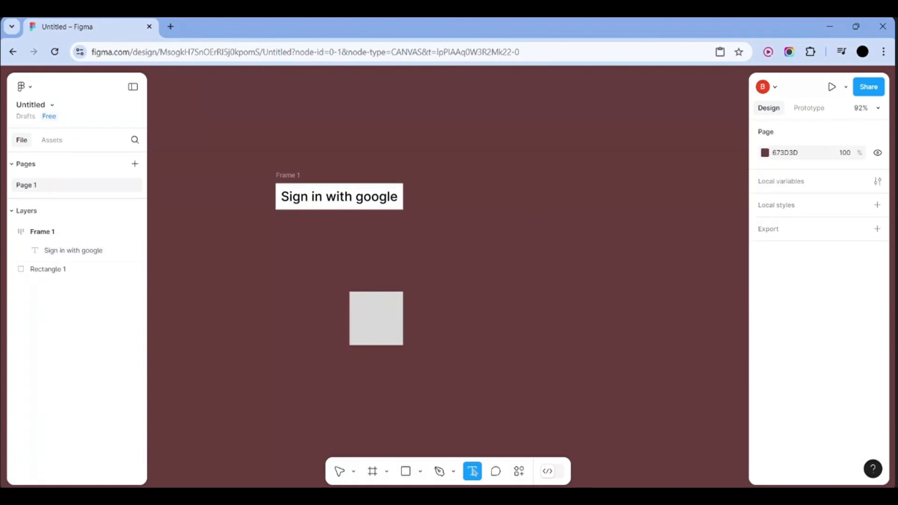
# Add a 'Log out by clicking this' text label to the right of Frame 1
pyautogui.click(497, 232)
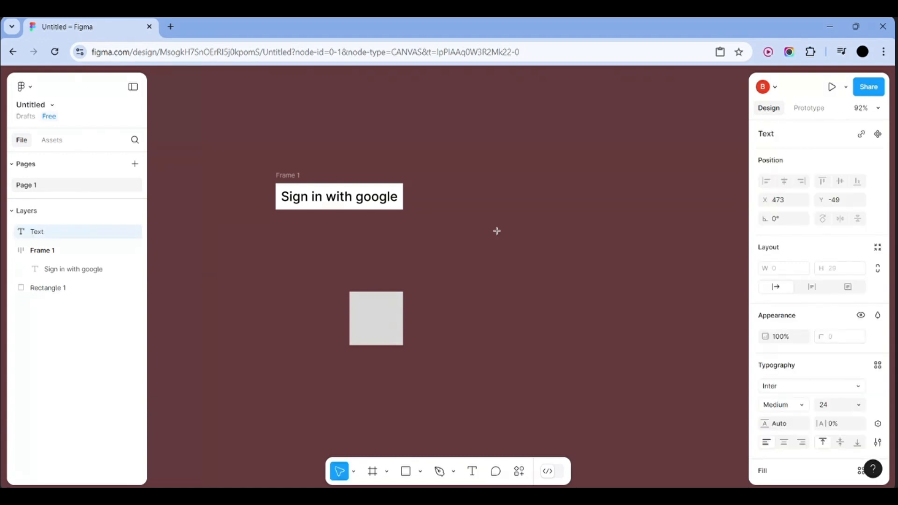
pyautogui.write('Log out')
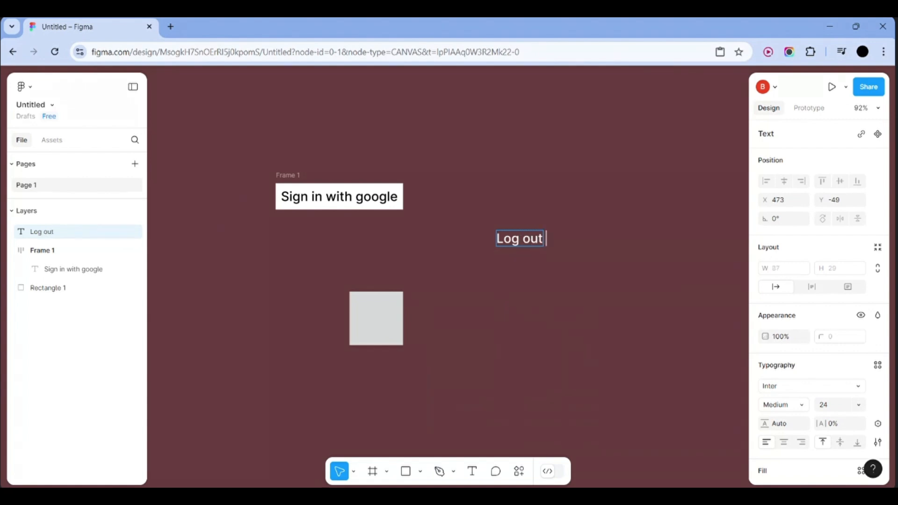
pyautogui.write(' by cli')
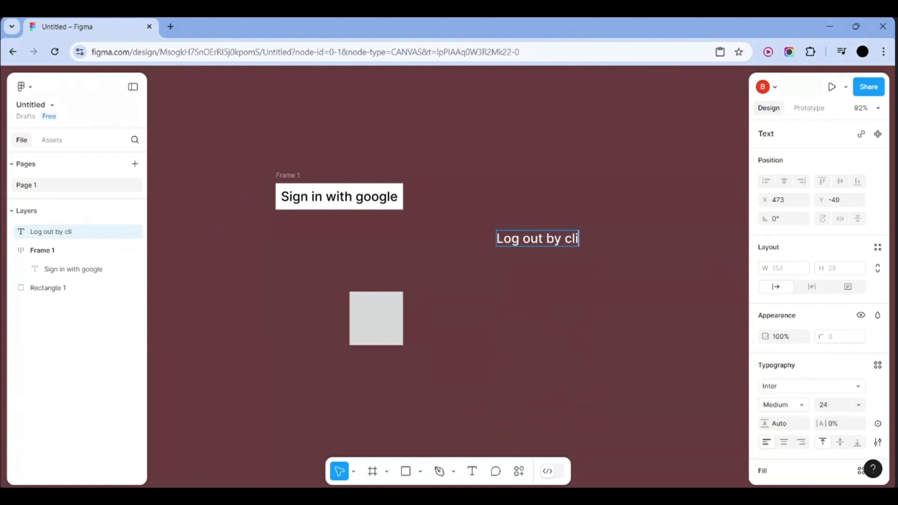
pyautogui.write('cking this')
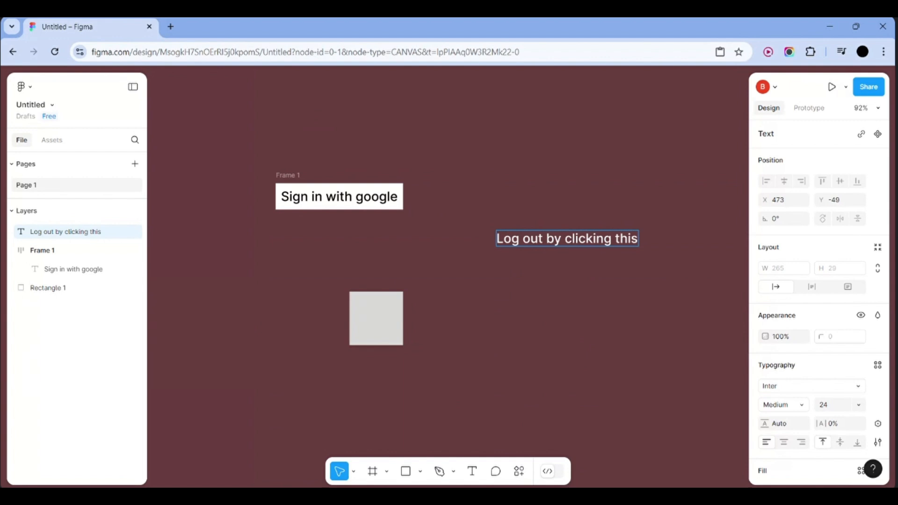
pyautogui.press('Escape')
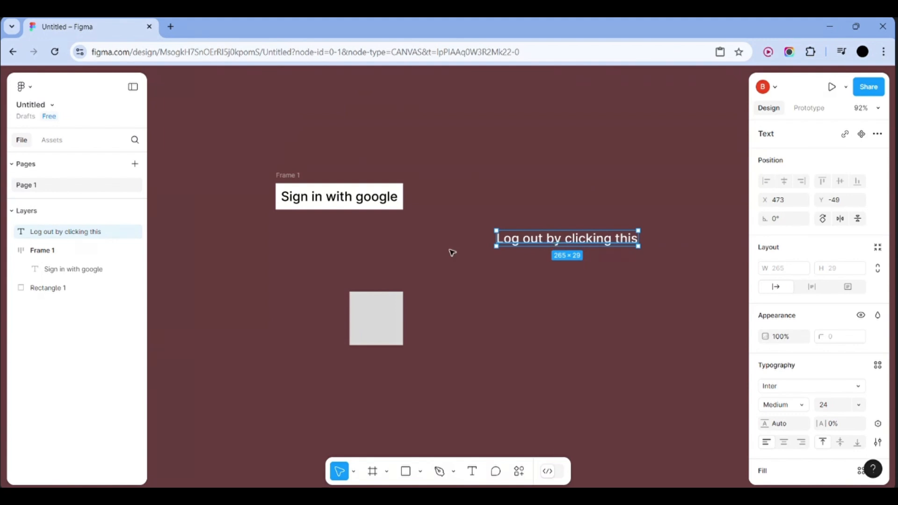
pyautogui.click(384, 310)
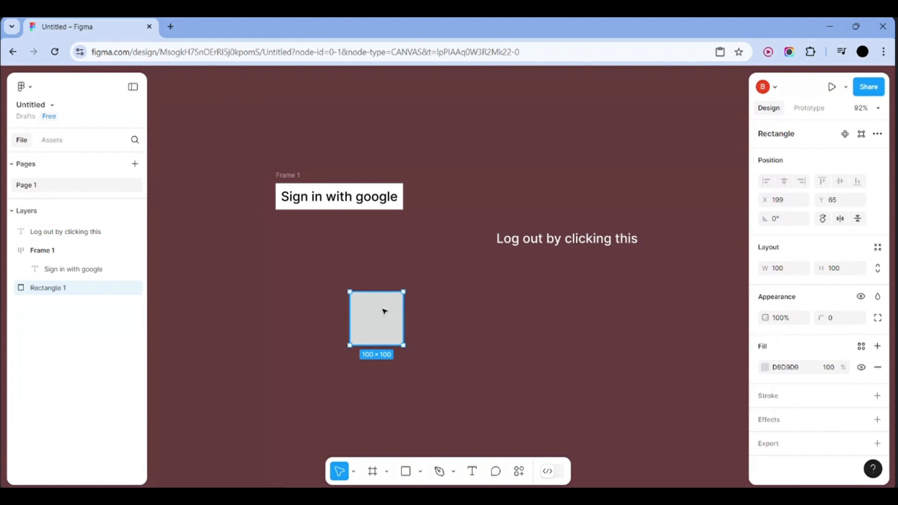
# Apply auto layout (Shift+A) to the gray square, wrapping it in Frame 2
pyautogui.click(331, 210)
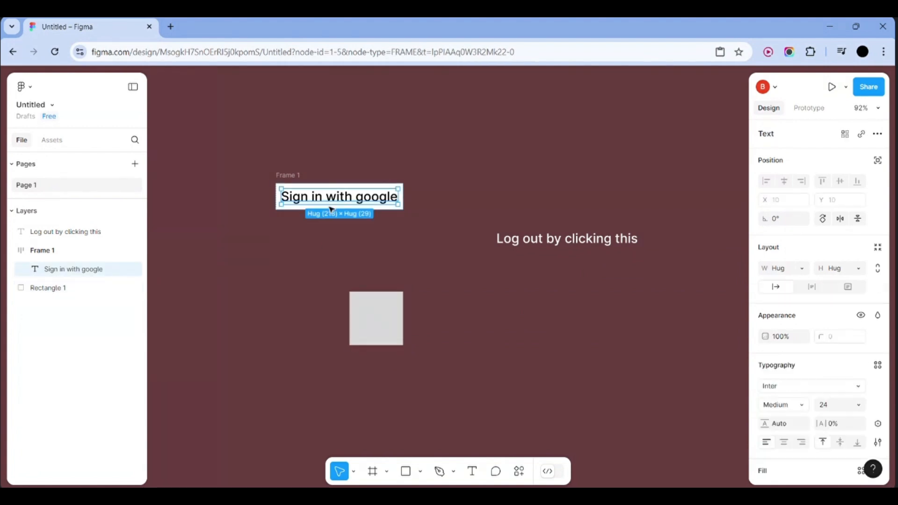
pyautogui.click(493, 226)
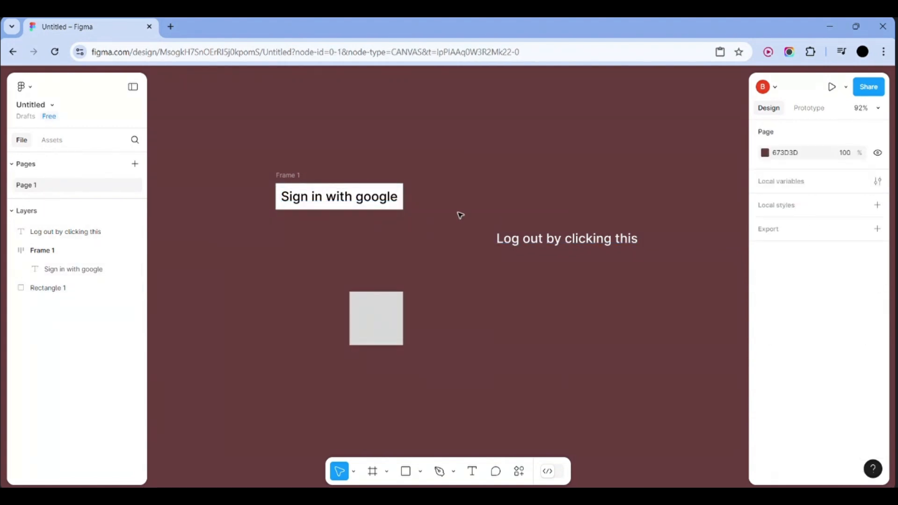
pyautogui.click(405, 196)
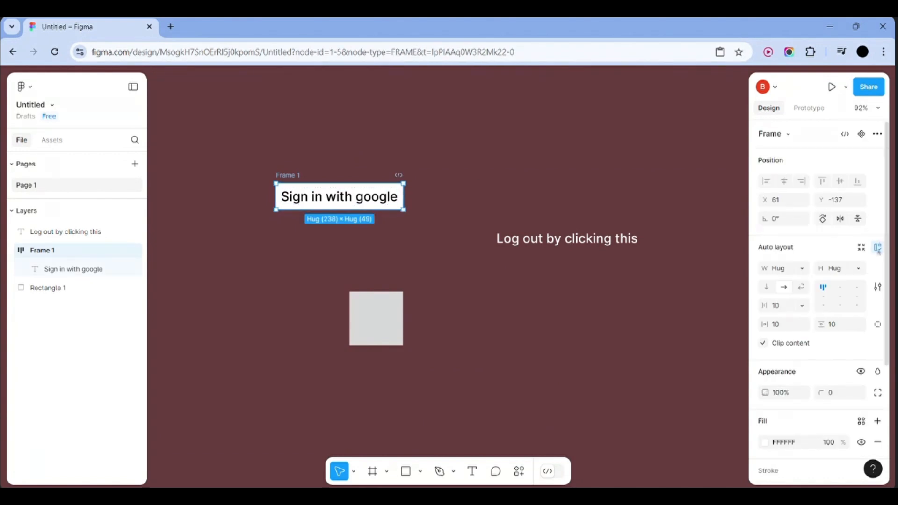
pyautogui.click(528, 175)
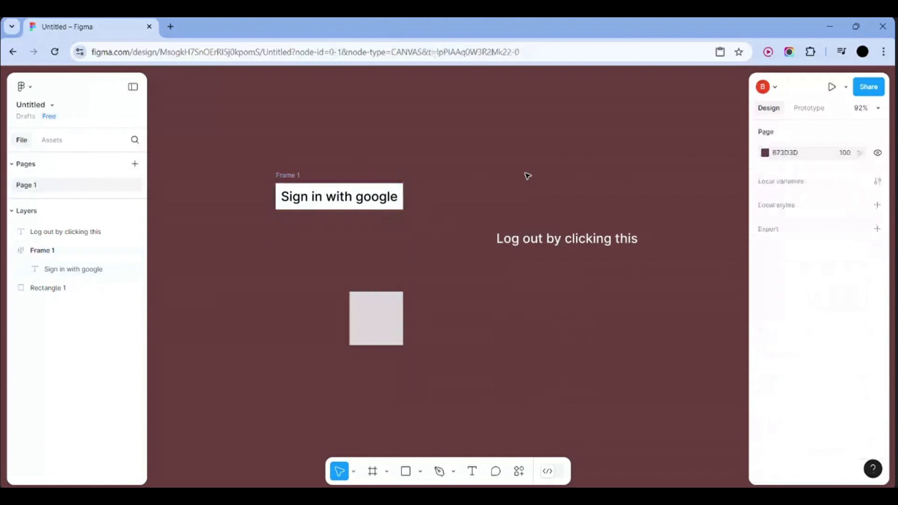
pyautogui.click(383, 325)
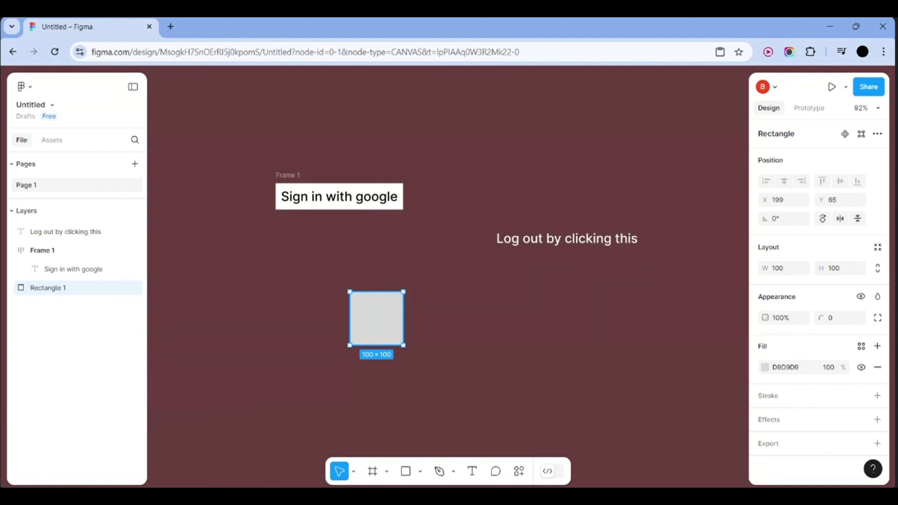
pyautogui.hotkey('shift', 'a')
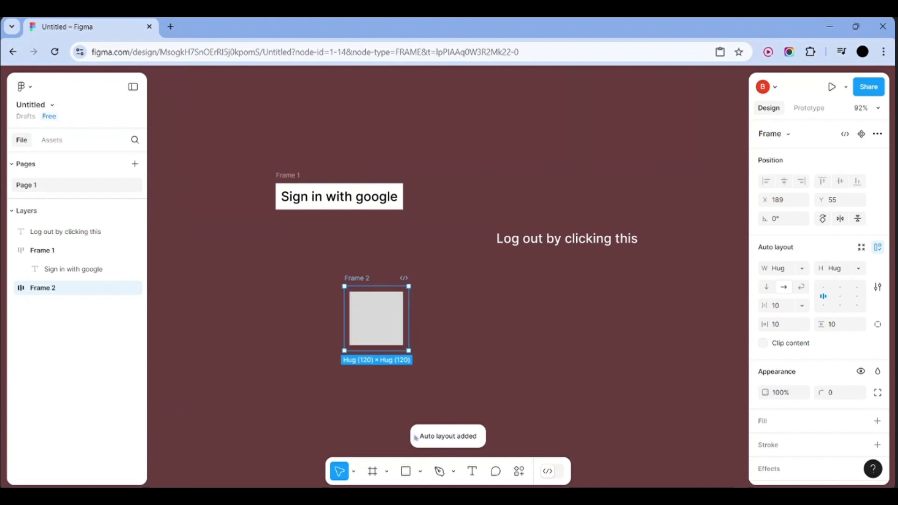
pyautogui.click(381, 319)
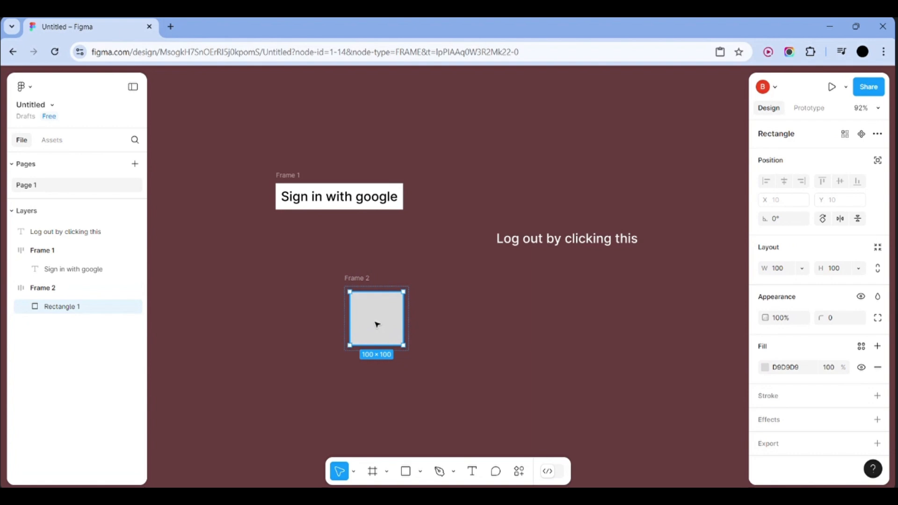
pyautogui.click(489, 327)
pyautogui.click(396, 323)
pyautogui.click(535, 244)
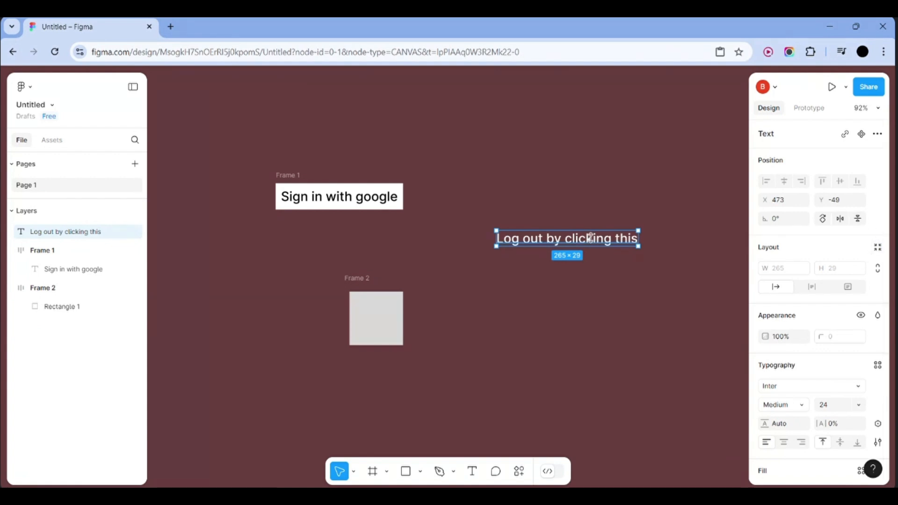
# Wrap the 'Log out by clicking this' text in an auto-layout Frame 3
pyautogui.hotkey('shift', 'a')
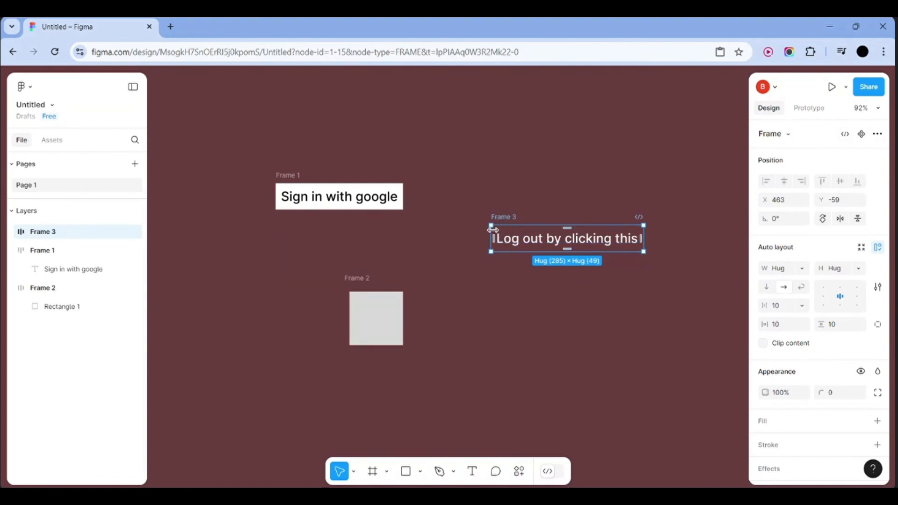
pyautogui.click(607, 312)
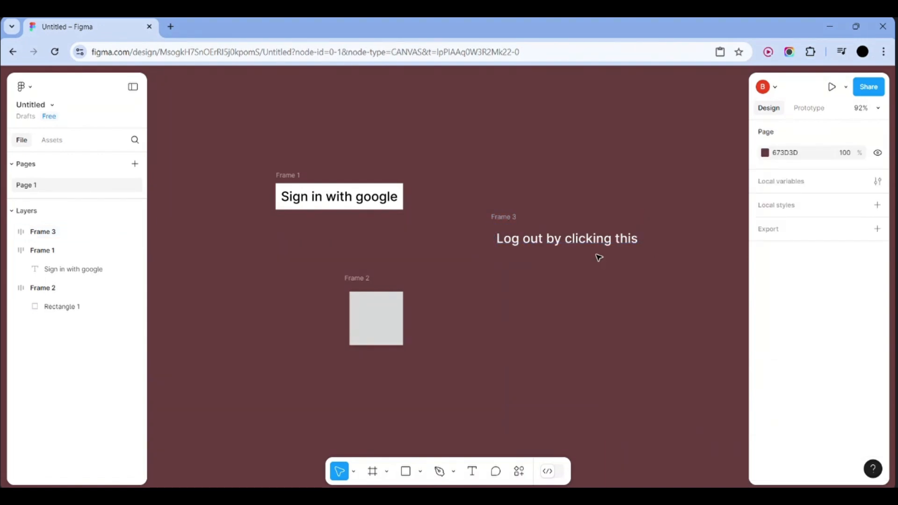
pyautogui.click(599, 241)
pyautogui.click(631, 255)
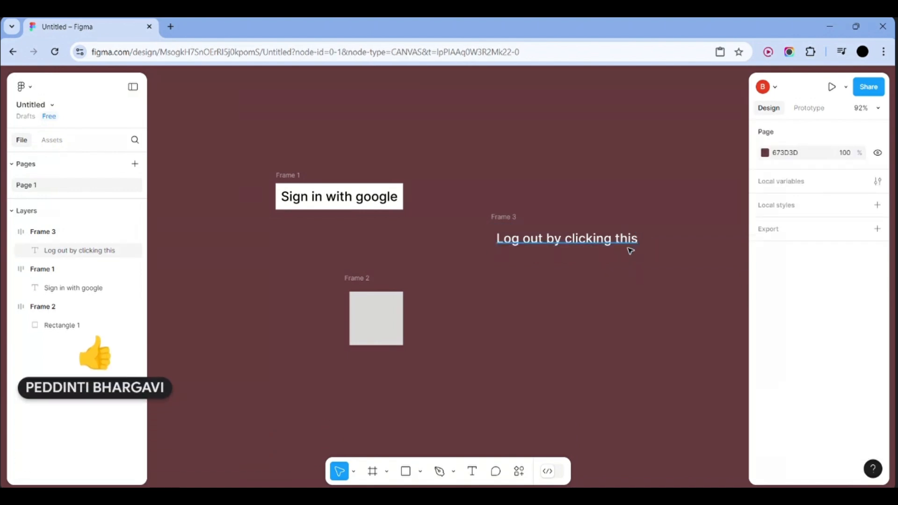
pyautogui.click(630, 252)
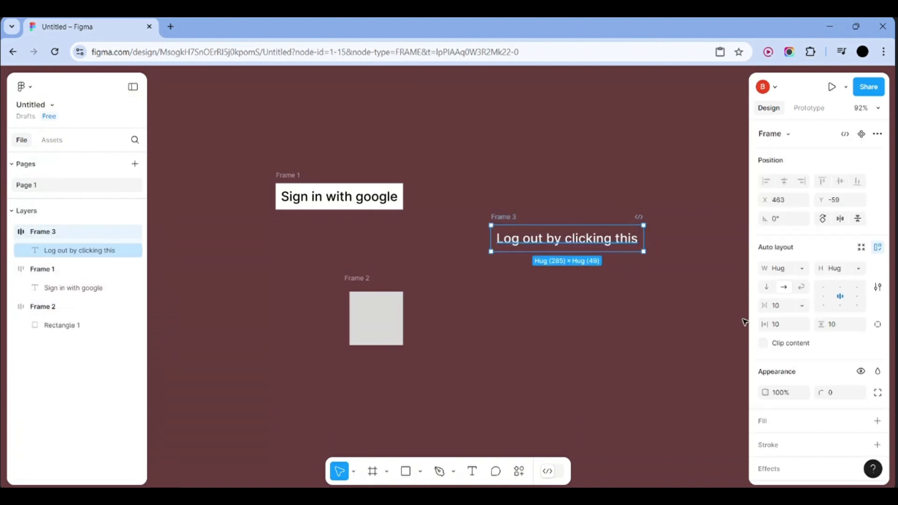
# Give Frame 3 a green 569625 fill
pyautogui.click(780, 426)
pyautogui.click(765, 444)
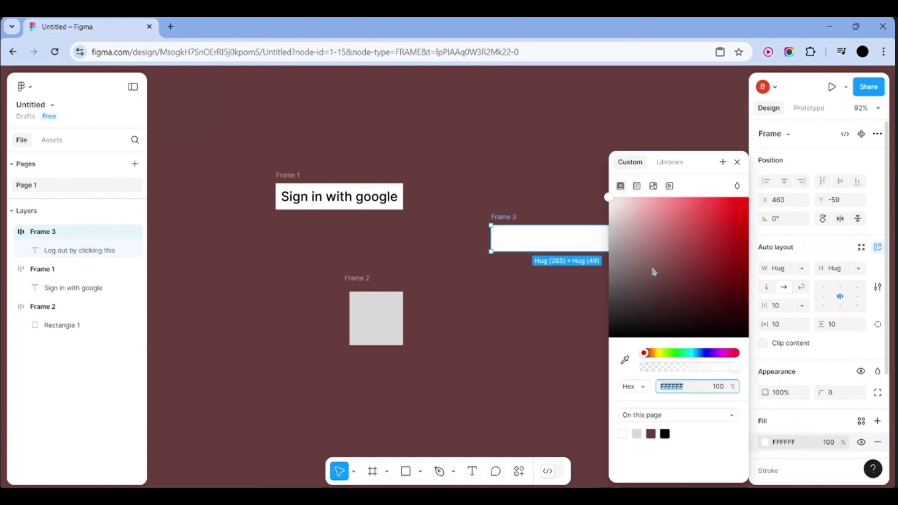
pyautogui.moveTo(652, 271); pyautogui.dragTo(718, 301)
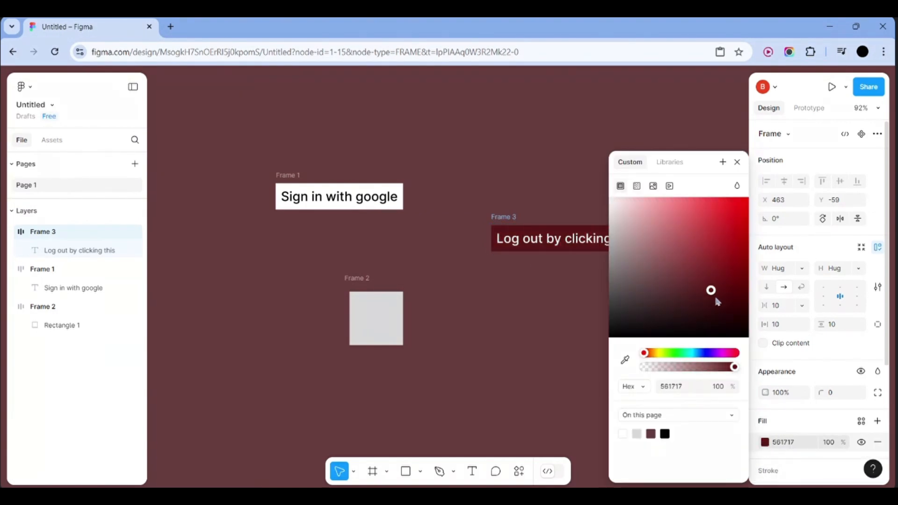
pyautogui.moveTo(684, 356)
pyautogui.mouseDown()
pyautogui.moveTo(718, 353)
pyautogui.moveTo(669, 356)
pyautogui.mouseUp()
pyautogui.moveTo(718, 296); pyautogui.dragTo(713, 258)
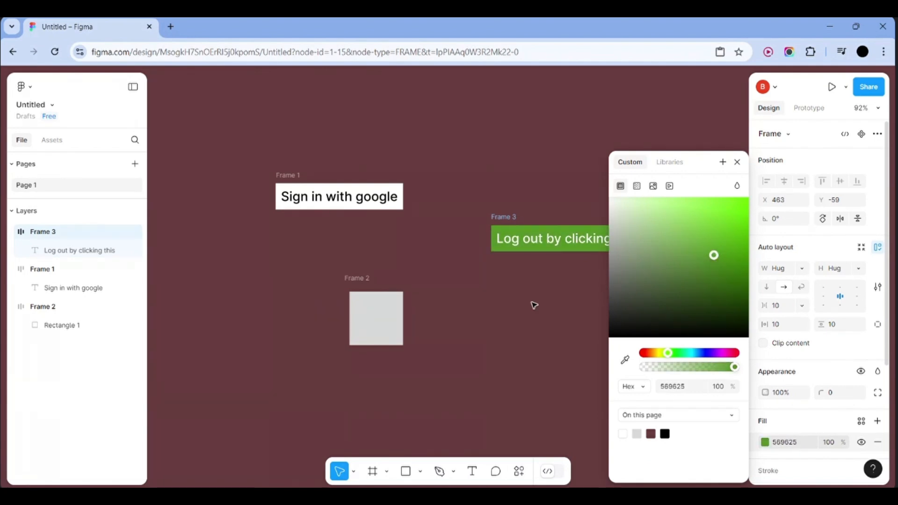
pyautogui.click(519, 311)
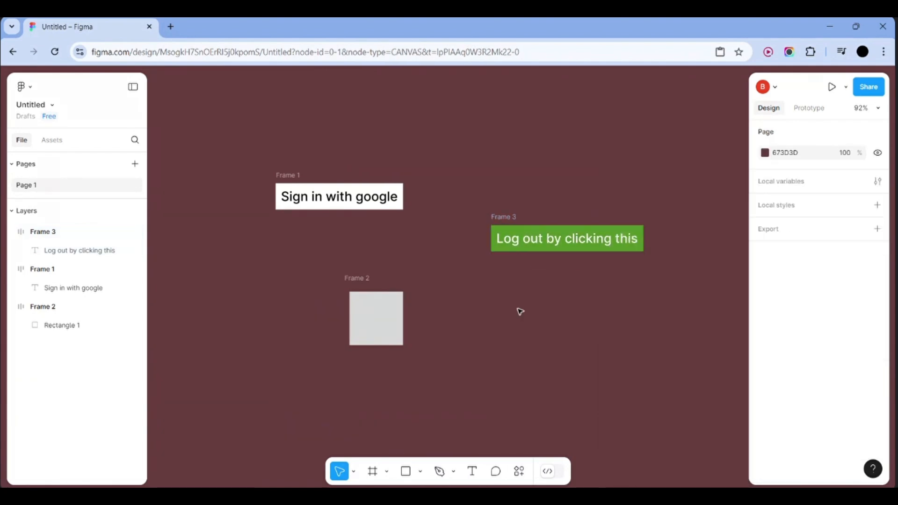
# Set Frame 3's corner radius to 10
pyautogui.click(630, 250)
pyautogui.click(677, 271)
pyautogui.click(644, 252)
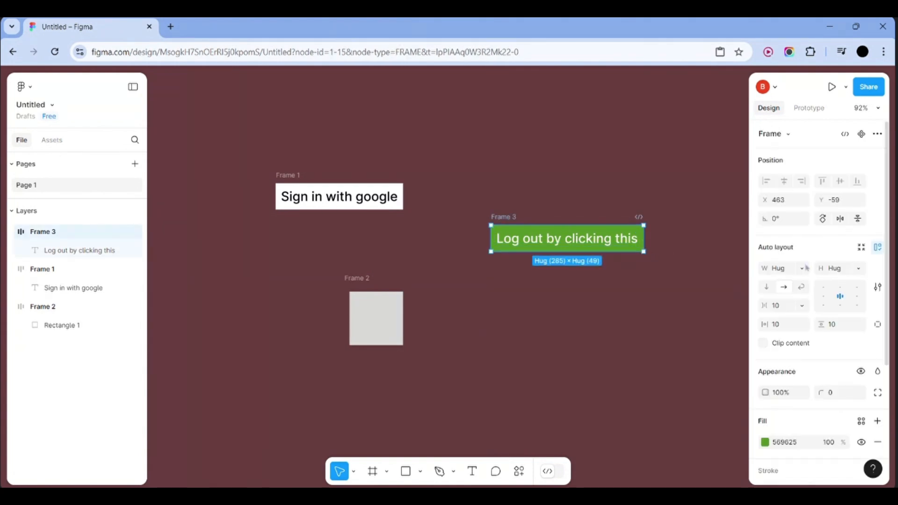
pyautogui.scroll(-2, 817, 378)
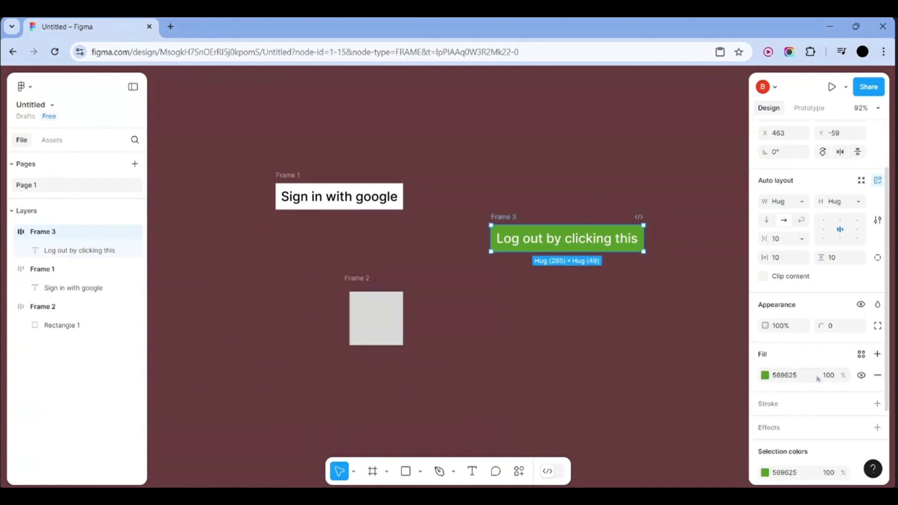
pyautogui.click(836, 327)
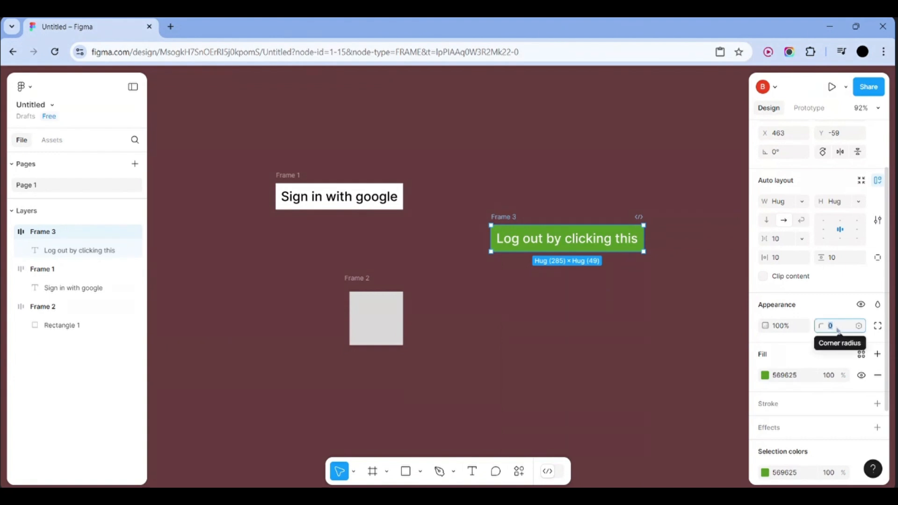
pyautogui.write('10')
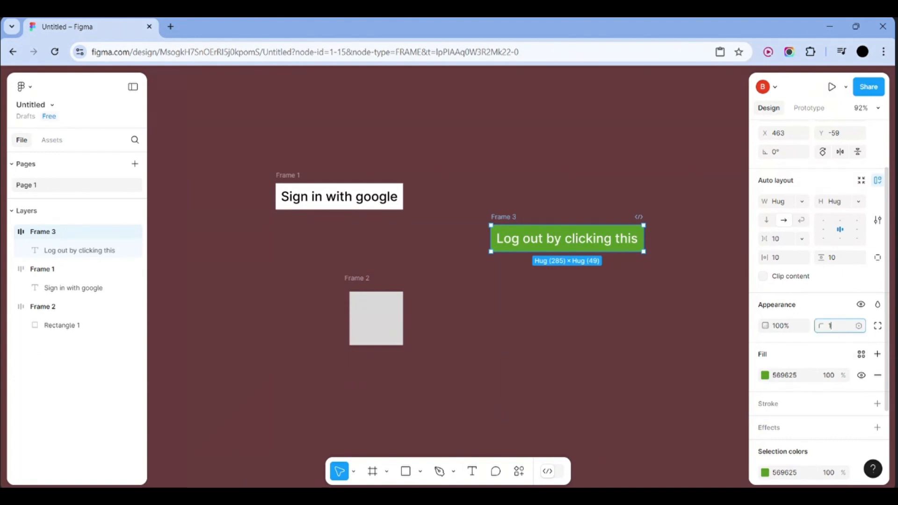
# Apply the 10 corner radius to the green log-out button, then select its text layer
pyautogui.click(682, 352)
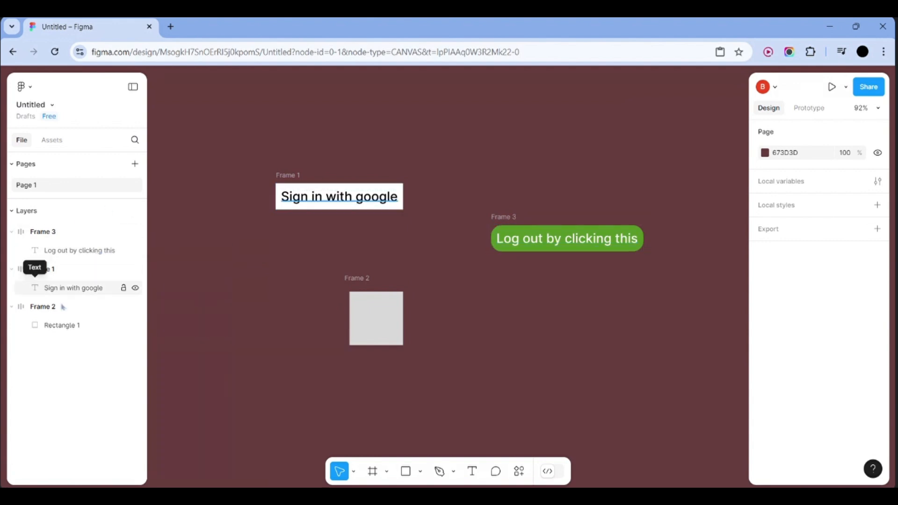
pyautogui.scroll(-10, 373, 218)
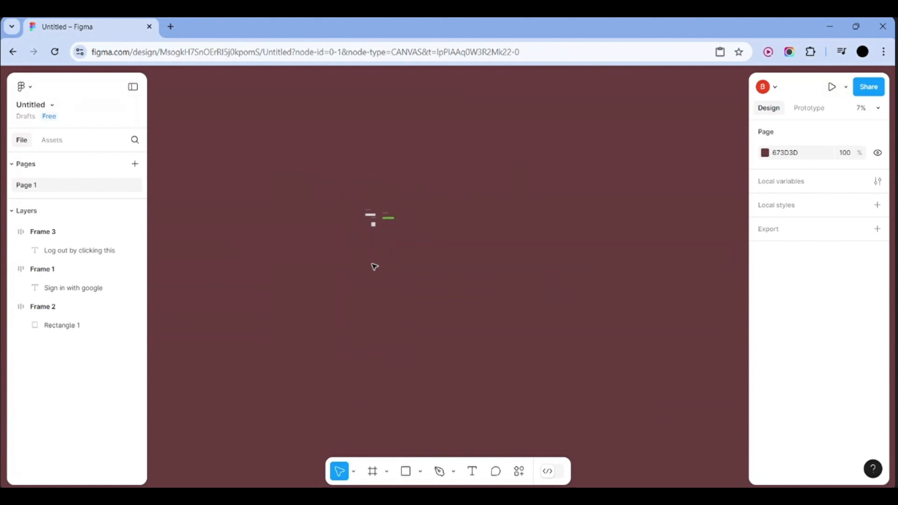
pyautogui.scroll(5, 374, 266)
pyautogui.scroll(2, 374, 267)
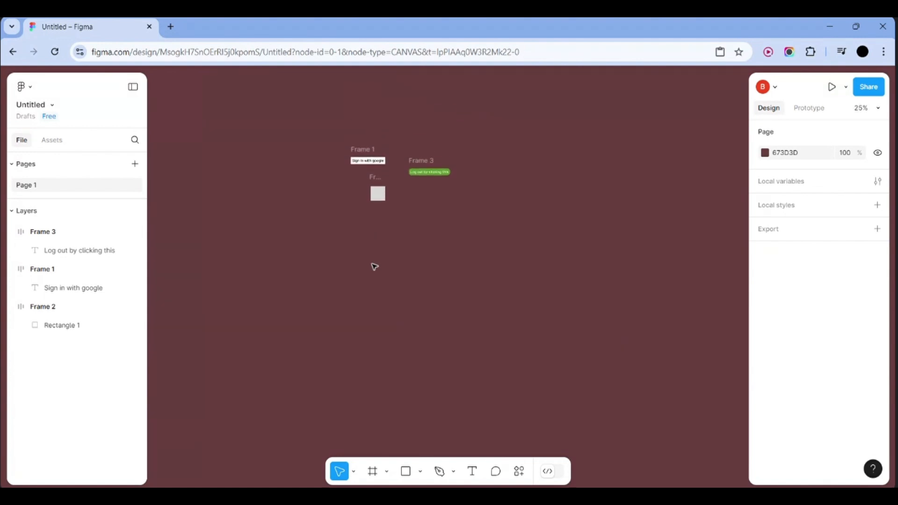
pyautogui.click(73, 254)
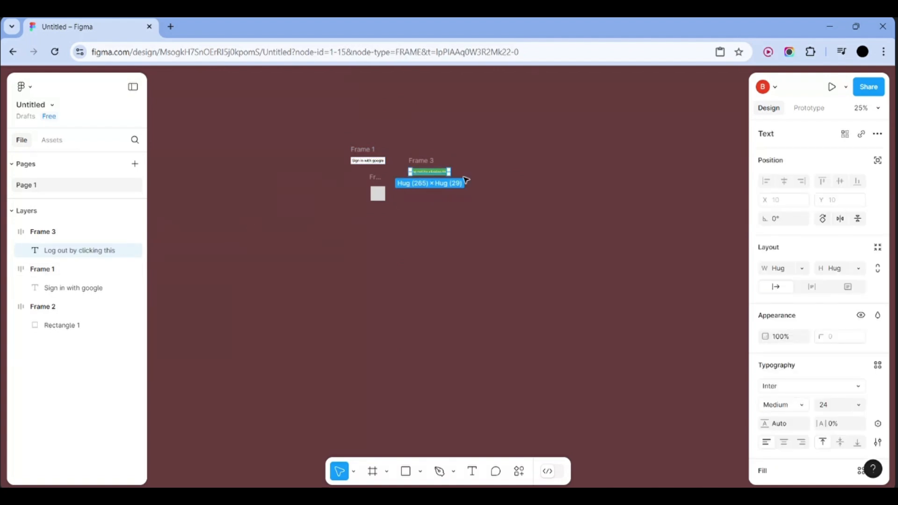
pyautogui.keyDown('ctrl'); pyautogui.scroll(5, 455, 173); pyautogui.keyUp('ctrl')
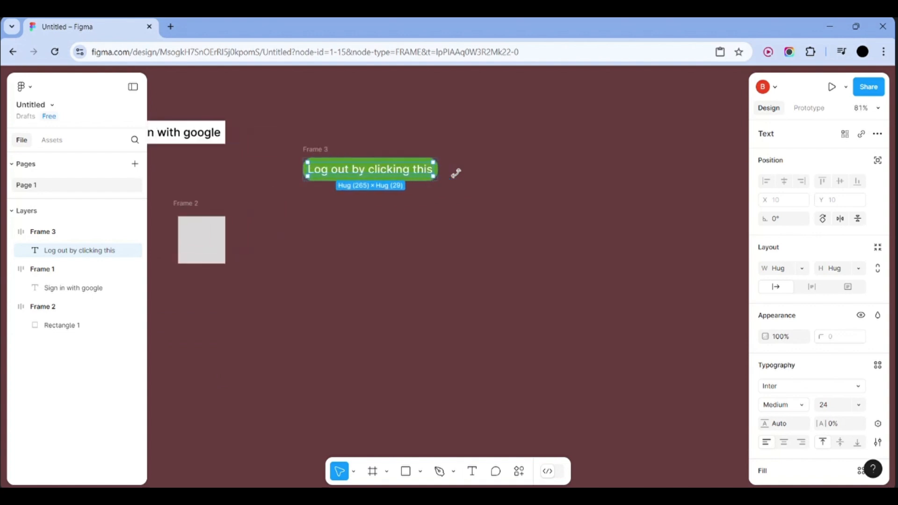
pyautogui.hscroll(-2, 510, 210)
pyautogui.hscroll(-4, 511, 211)
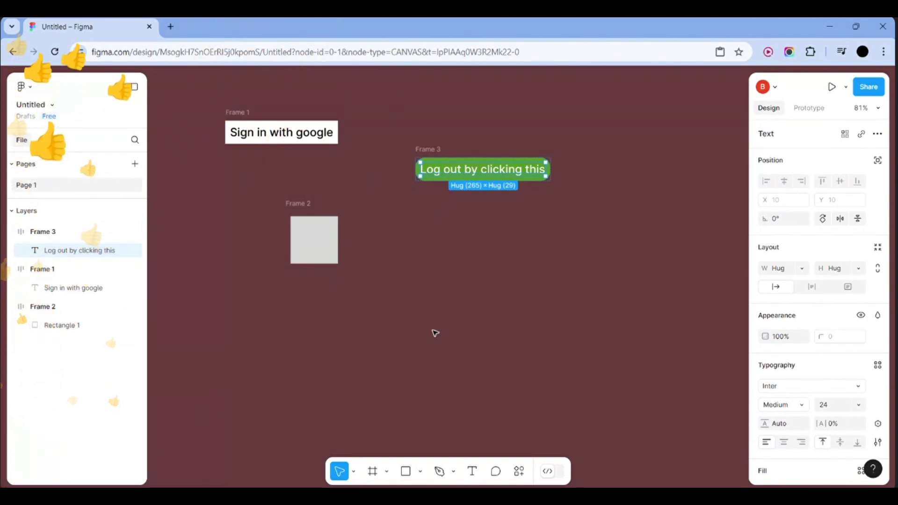
# Reduce the log-out button's top padding to 0, undoing an accidental text resize
pyautogui.click(434, 333)
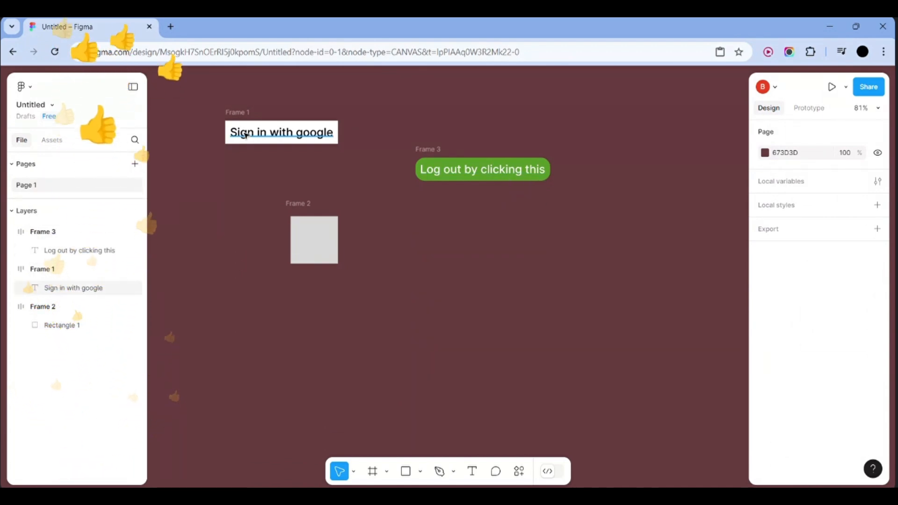
pyautogui.click(467, 173)
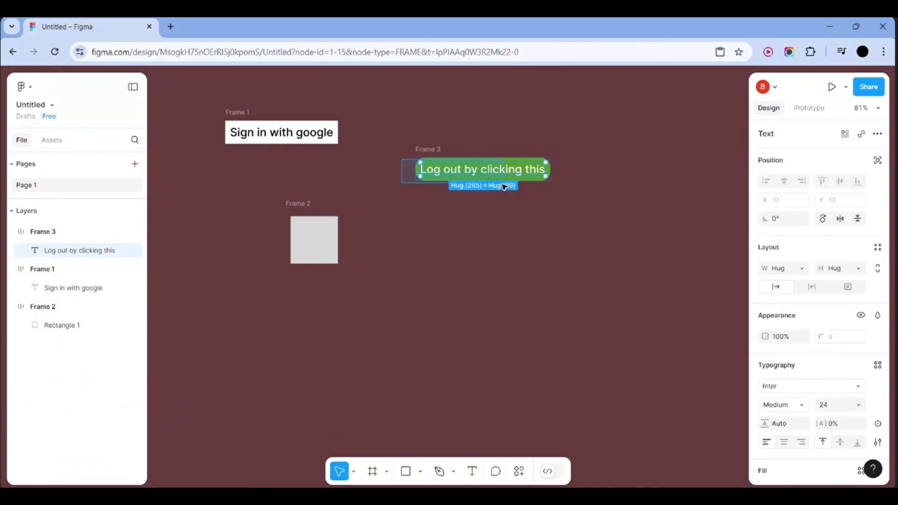
pyautogui.moveTo(544, 176); pyautogui.dragTo(490, 136)
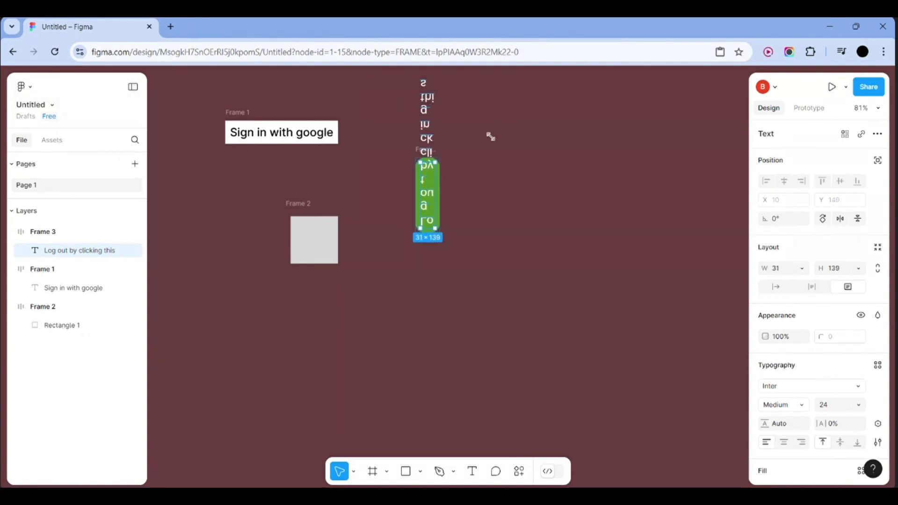
pyautogui.hotkey('ctrl', 'z')
pyautogui.click(643, 166)
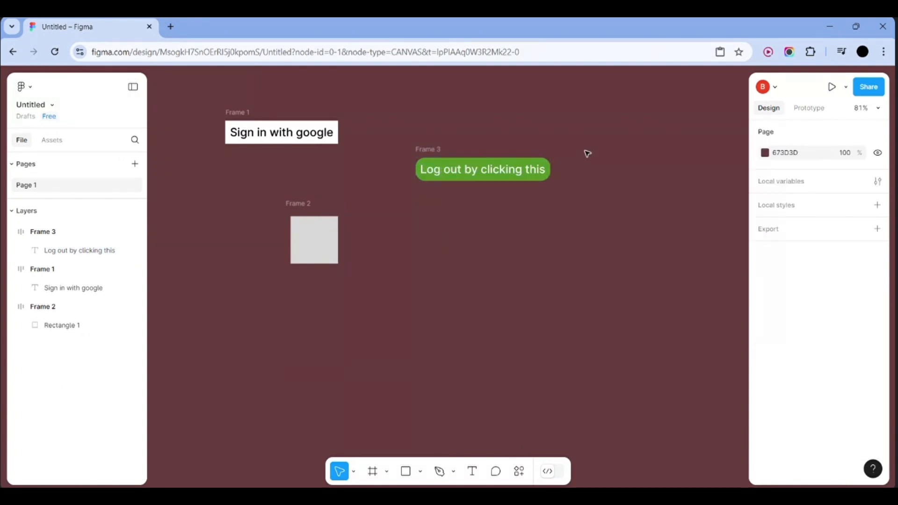
pyautogui.moveTo(585, 151); pyautogui.dragTo(390, 214)
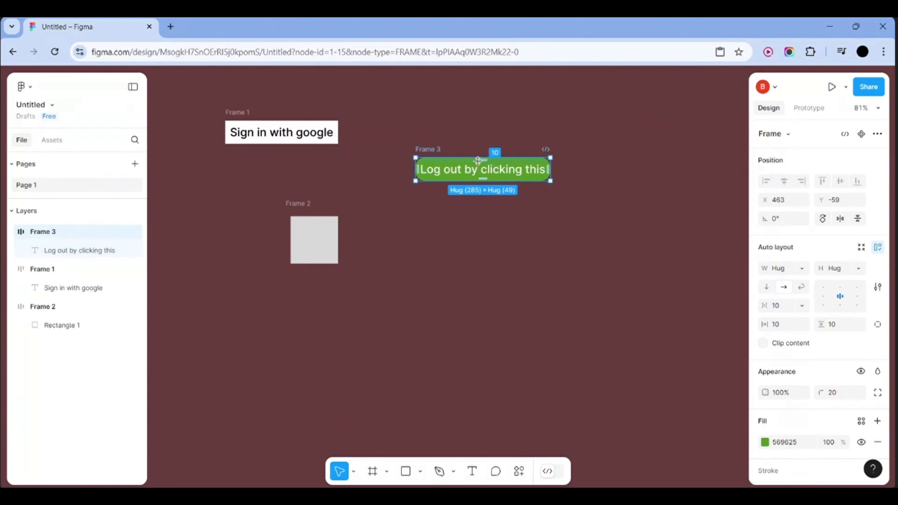
pyautogui.moveTo(482, 160); pyautogui.dragTo(441, 147)
pyautogui.click(647, 248)
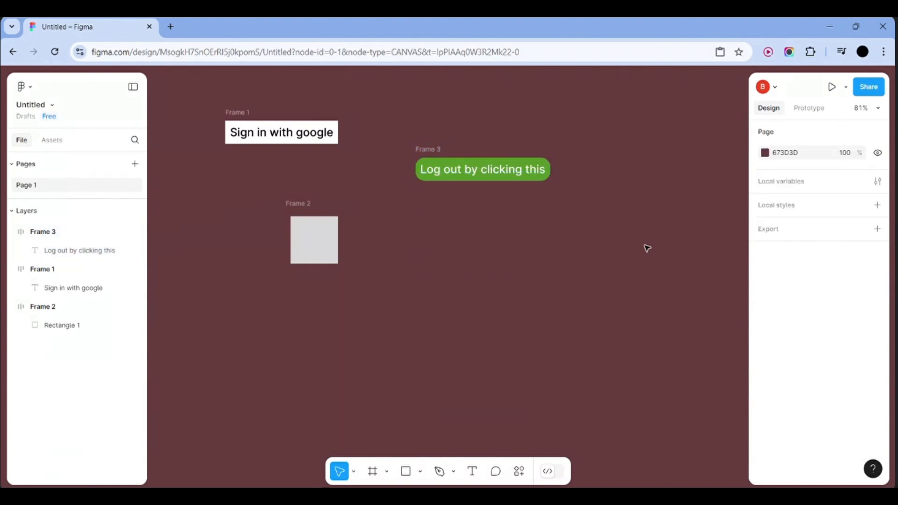
# Move the log-out button up level with the Sign in with google button
pyautogui.moveTo(533, 176); pyautogui.dragTo(487, 153)
pyautogui.hotkey('ctrl', 'z')
pyautogui.click(543, 164)
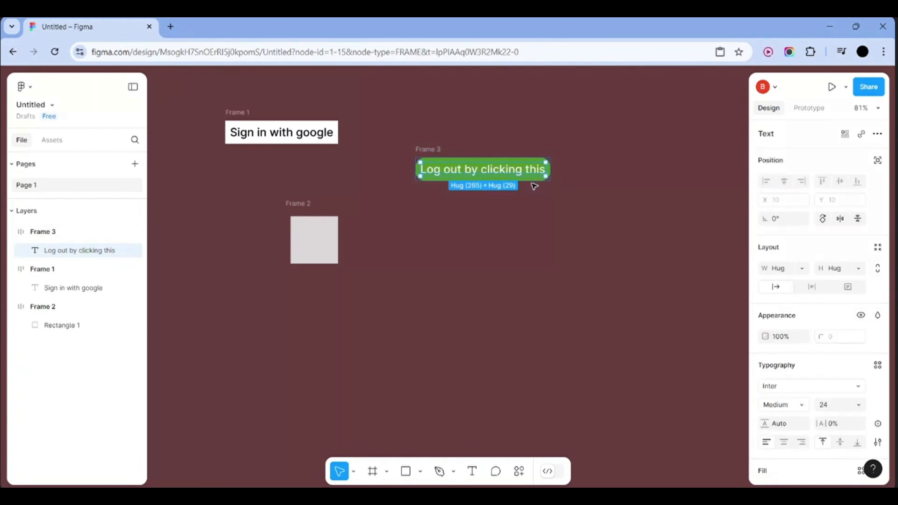
pyautogui.click(563, 197)
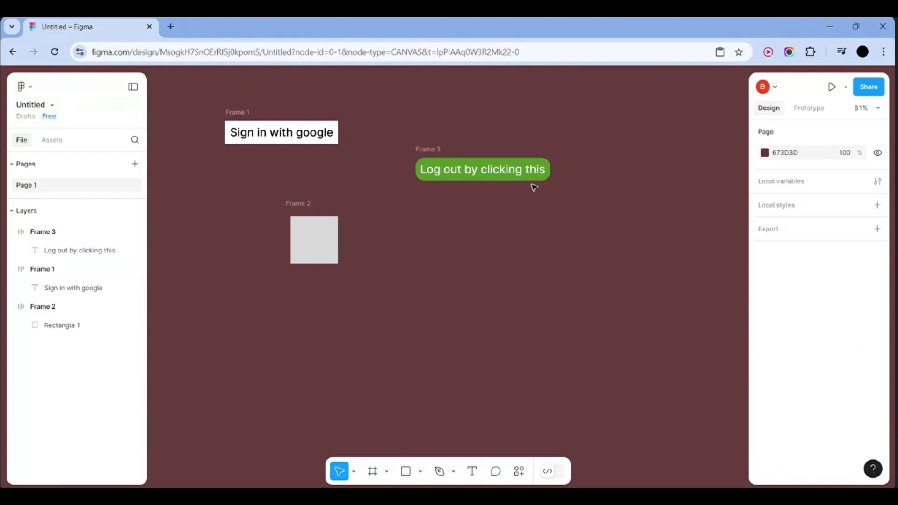
pyautogui.moveTo(583, 180); pyautogui.dragTo(381, 146)
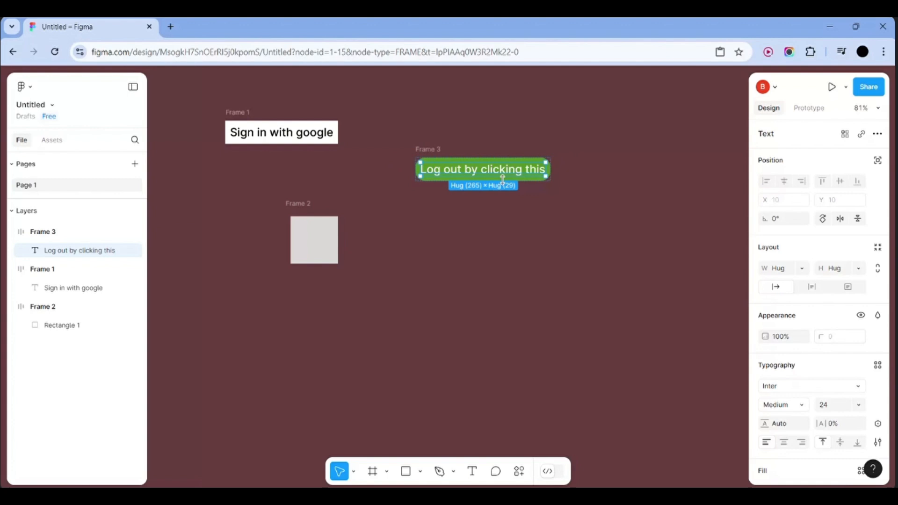
pyautogui.moveTo(503, 179); pyautogui.dragTo(442, 144)
pyautogui.click(607, 161)
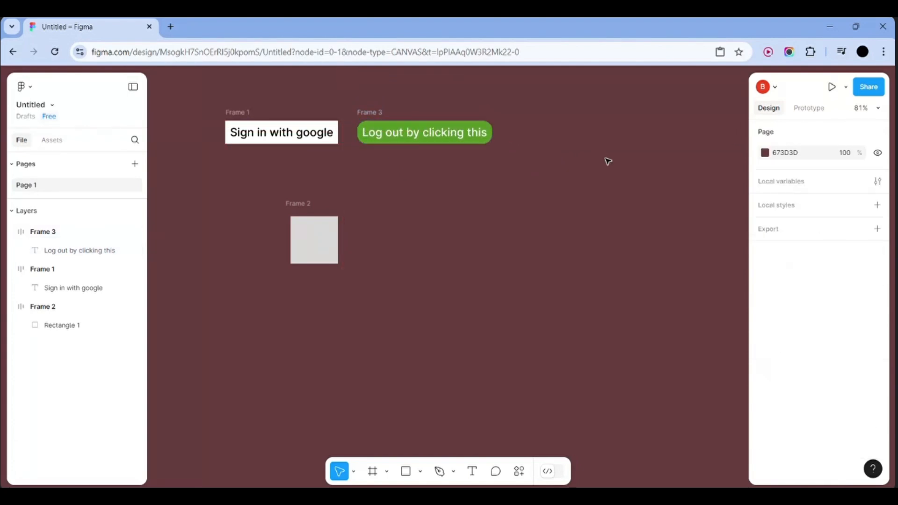
pyautogui.scroll(-3, 607, 161)
pyautogui.scroll(3, 603, 164)
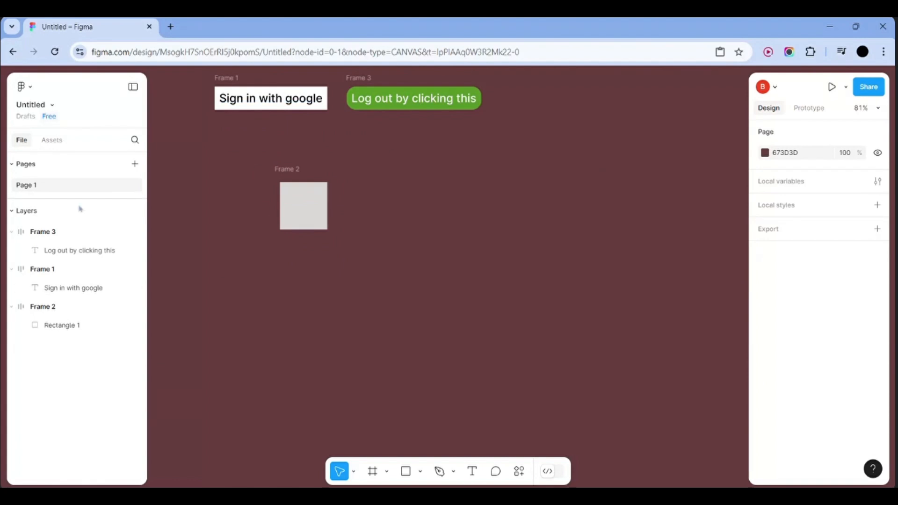
# Enlarge Frame 2's gray rectangle to 134 × 120, then delete Frame 2 with it
pyautogui.click(285, 201)
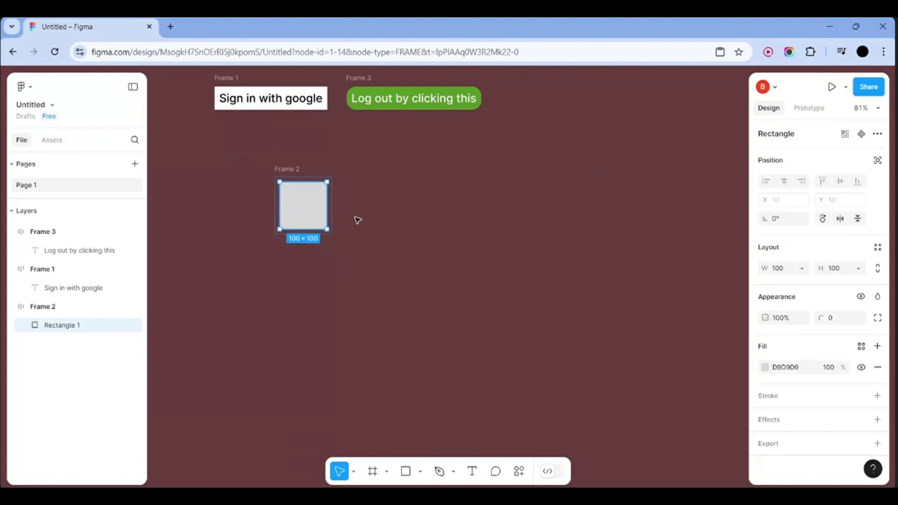
pyautogui.moveTo(327, 231); pyautogui.dragTo(342, 239)
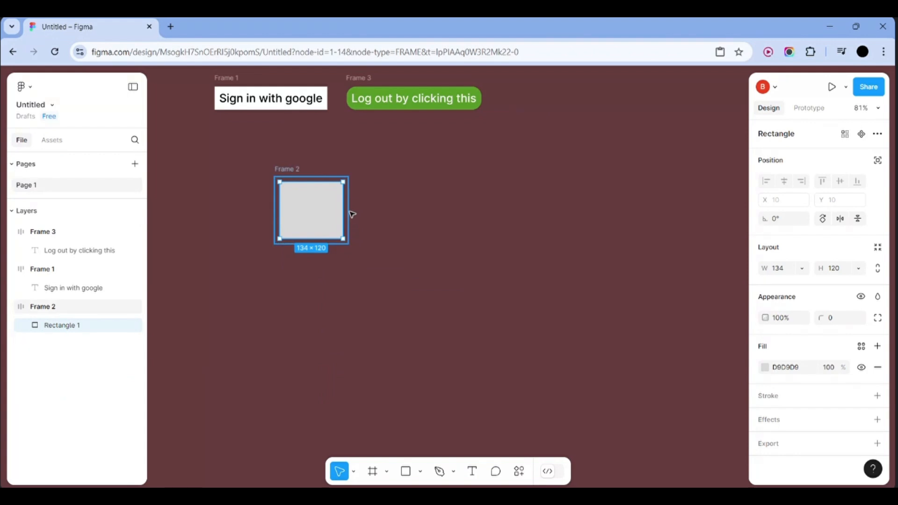
pyautogui.hotkey('shift', 'a')
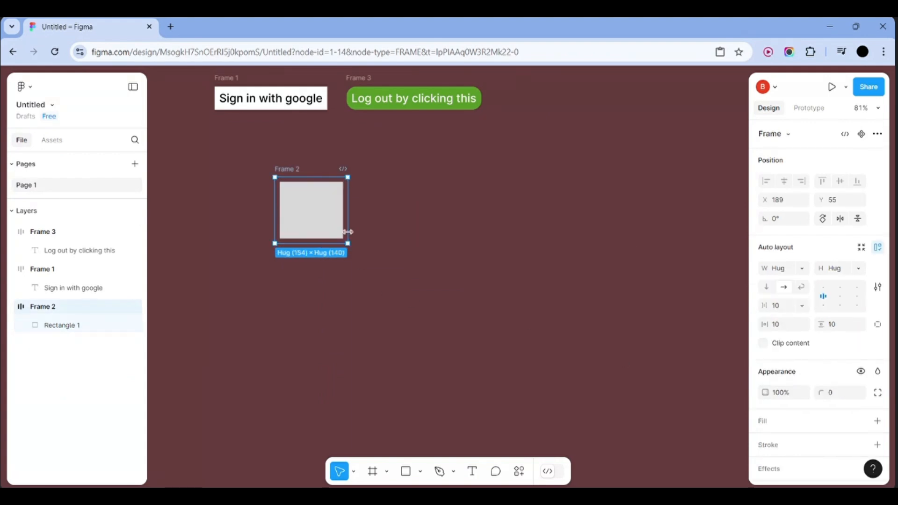
pyautogui.press('Delete')
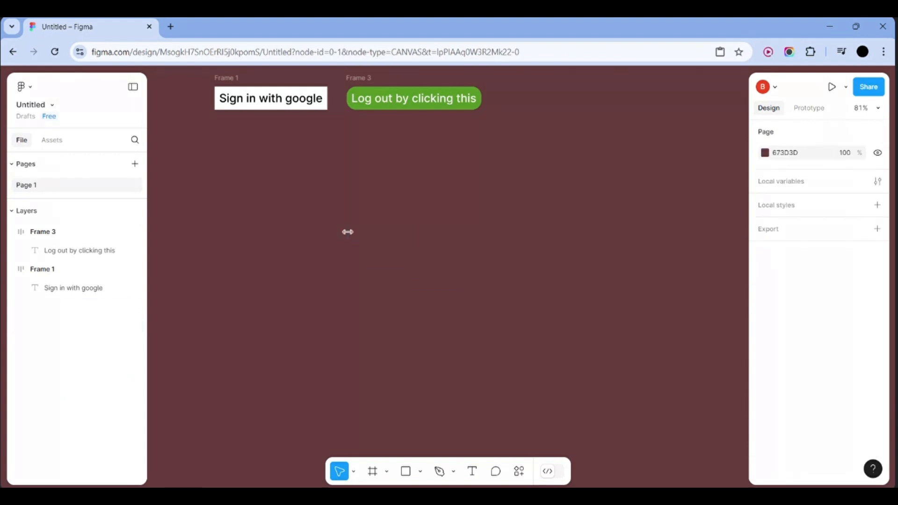
pyautogui.click(372, 475)
# Draw a new Frame 4 below the buttons and narrow it to 248 wide
pyautogui.moveTo(270, 211); pyautogui.dragTo(481, 280)
pyautogui.click(563, 259)
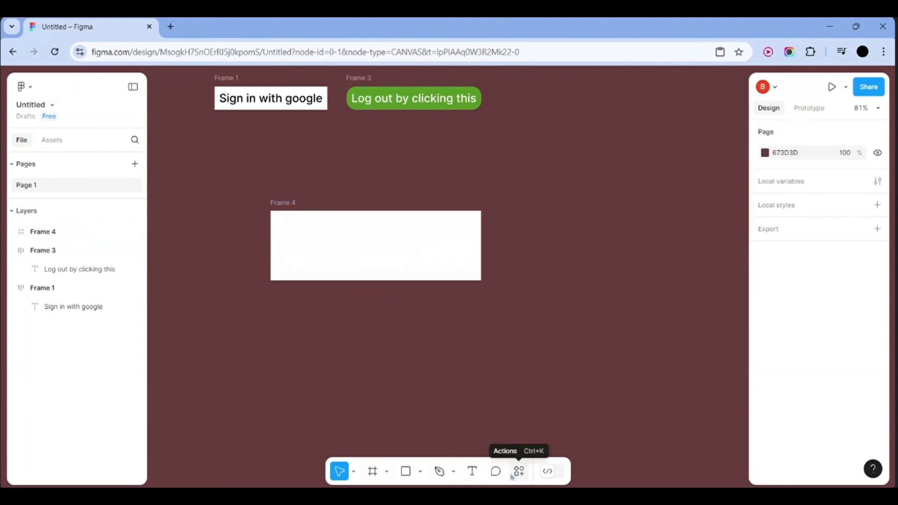
pyautogui.click(479, 251)
pyautogui.moveTo(478, 251); pyautogui.dragTo(399, 247)
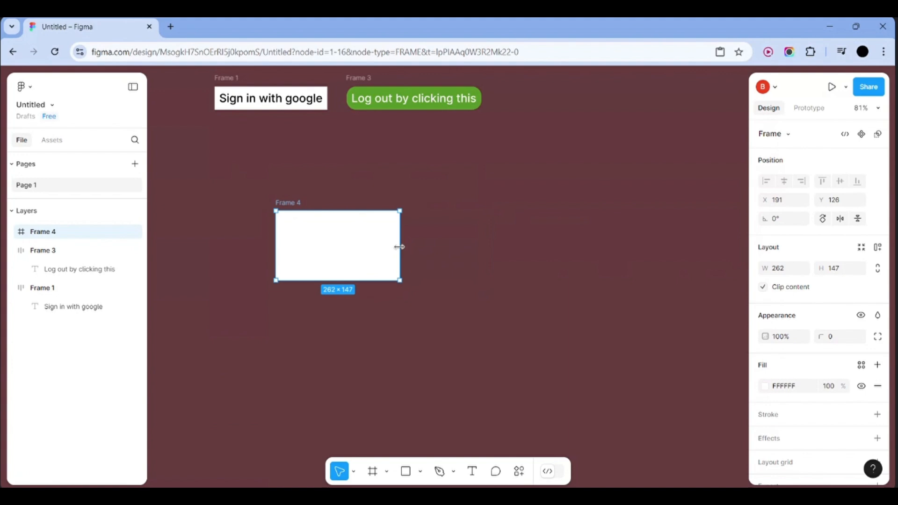
pyautogui.moveTo(398, 247); pyautogui.dragTo(393, 247)
# Draw a gray rectangle to the right of Frame 4
pyautogui.press('r')
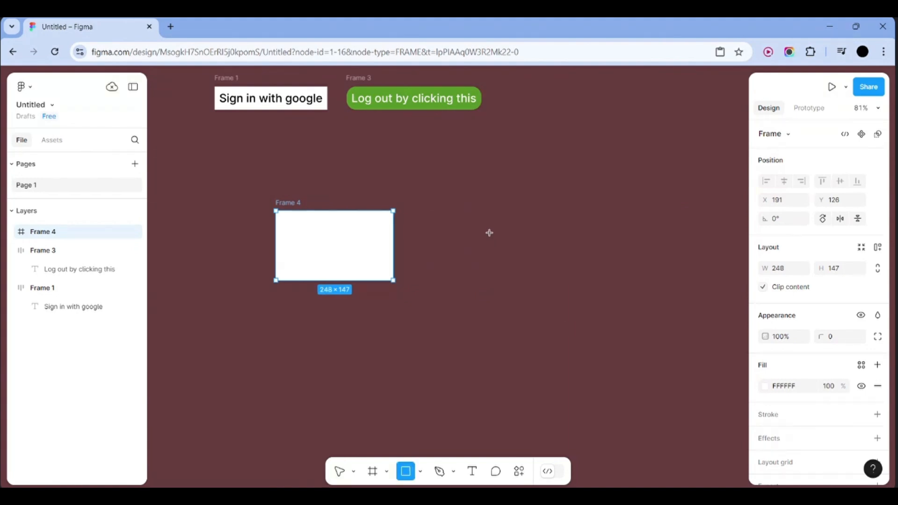
pyautogui.moveTo(489, 232); pyautogui.dragTo(552, 290)
pyautogui.click(603, 287)
pyautogui.click(366, 251)
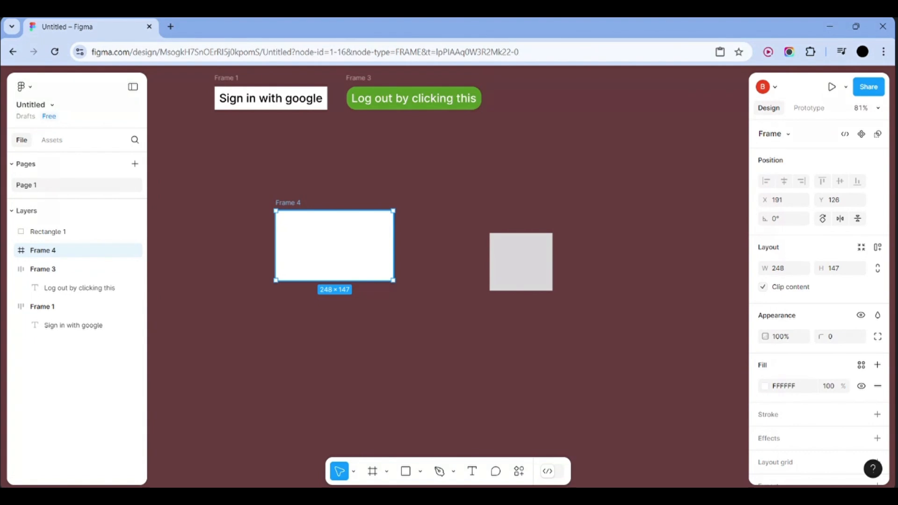
# Add auto layout to Frame 4 and move the rectangle inside, hugging it at 153 × 142
pyautogui.hotkey('shift', 'a')
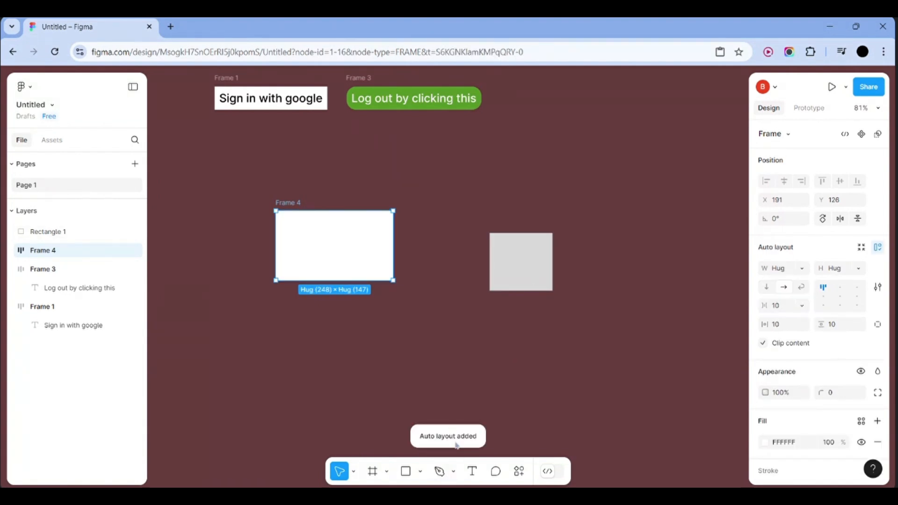
pyautogui.click(538, 261)
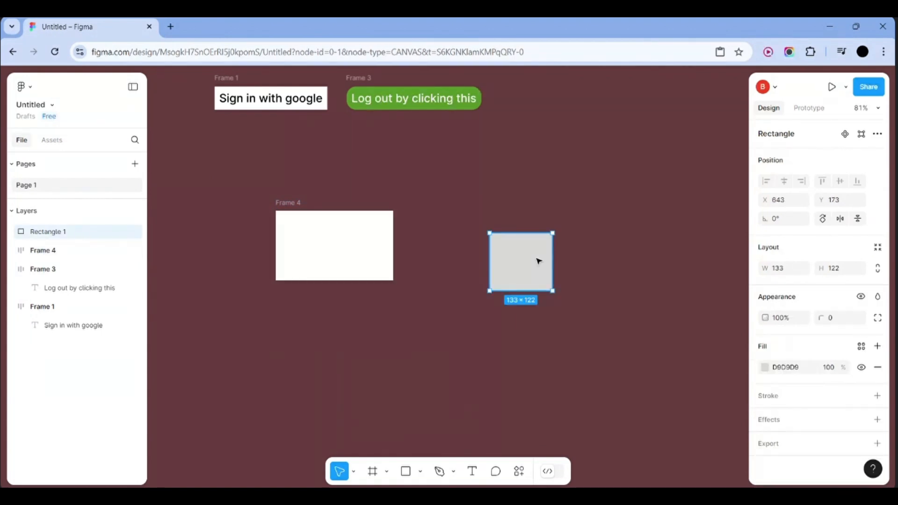
pyautogui.moveTo(407, 229); pyautogui.dragTo(305, 241)
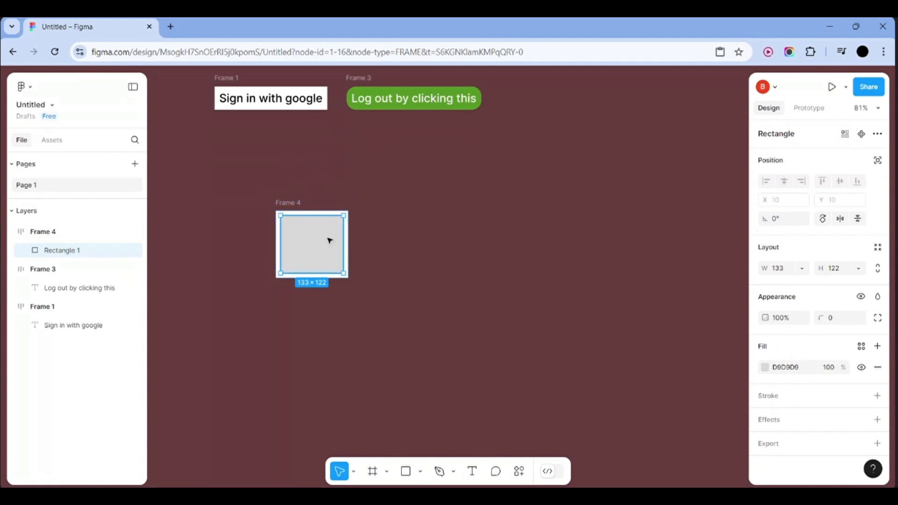
pyautogui.click(452, 229)
pyautogui.click(308, 237)
pyautogui.click(764, 367)
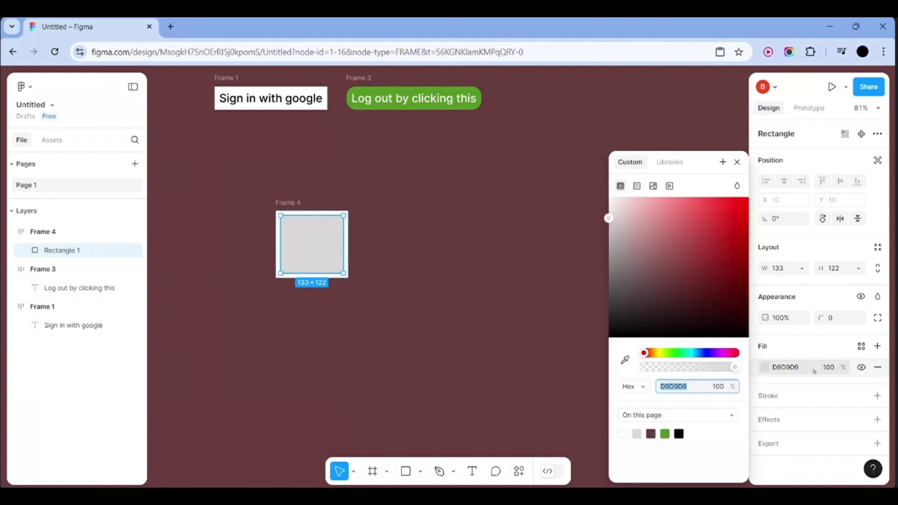
pyautogui.click(818, 343)
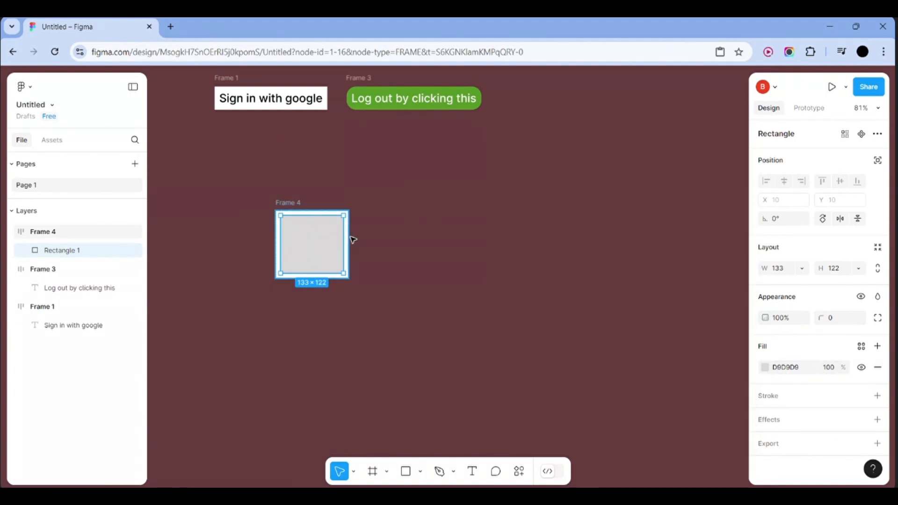
pyautogui.click(372, 240)
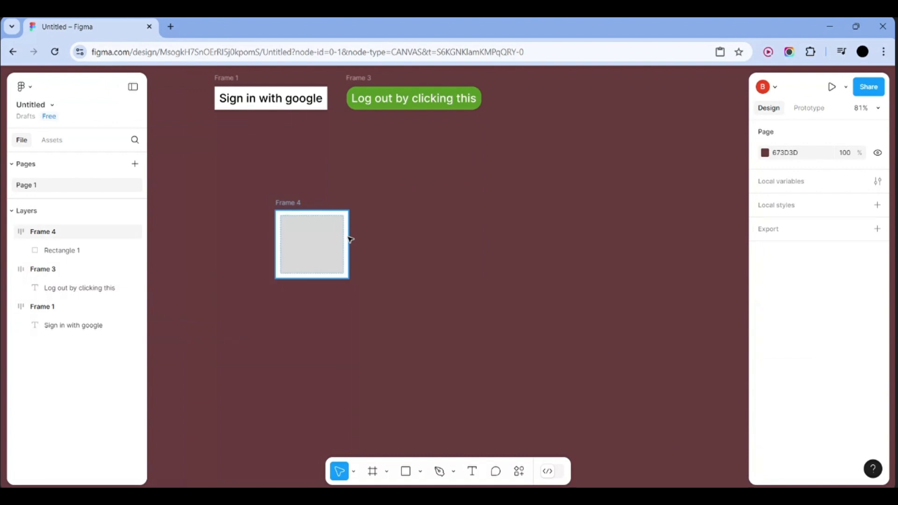
pyautogui.click(349, 239)
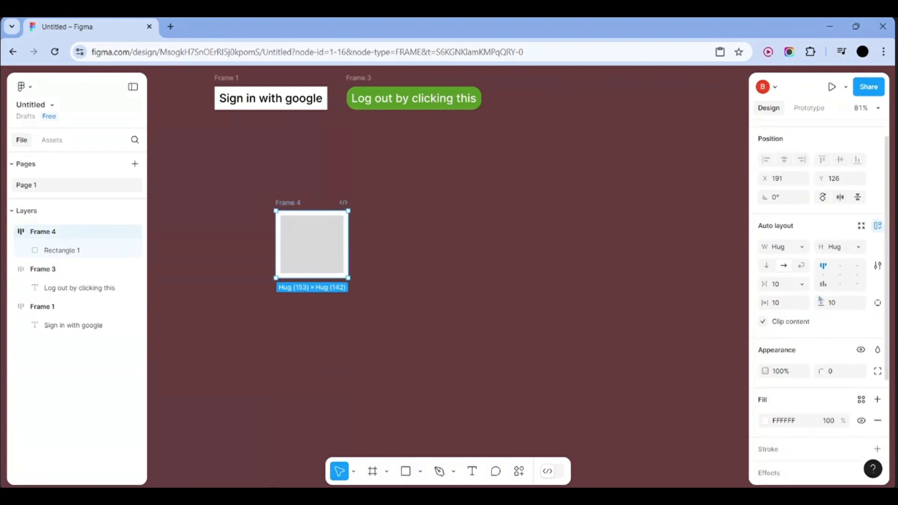
# Set Frame 4's padding to 40 horizontally and 30 vertically
pyautogui.scroll(-2, 777, 254)
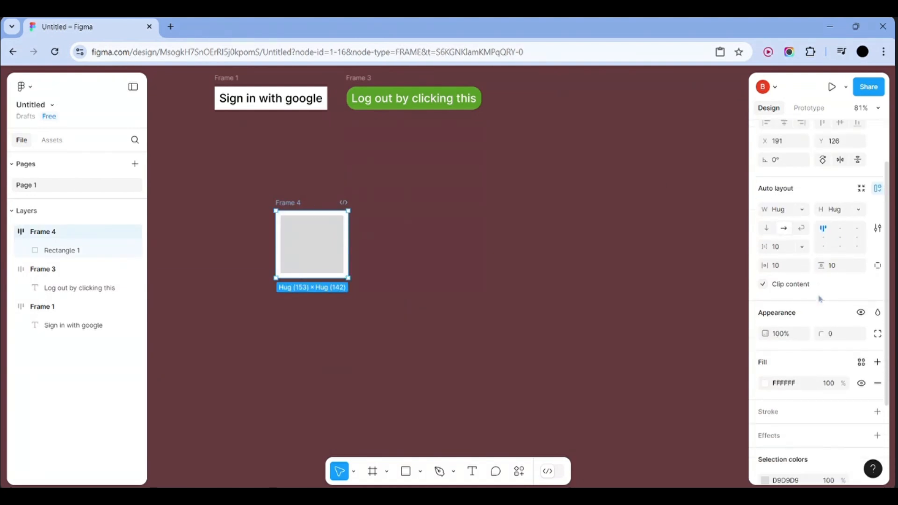
pyautogui.click(779, 266)
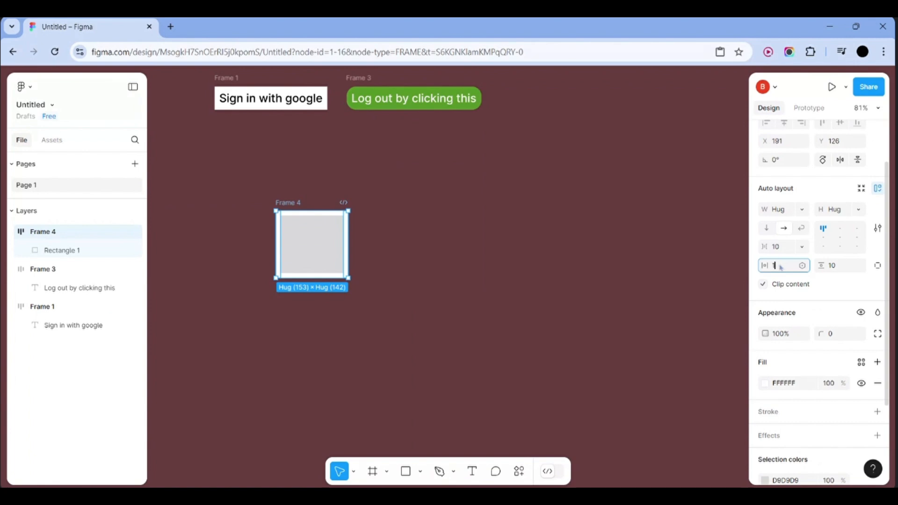
pyautogui.write('40')
pyautogui.press('Return')
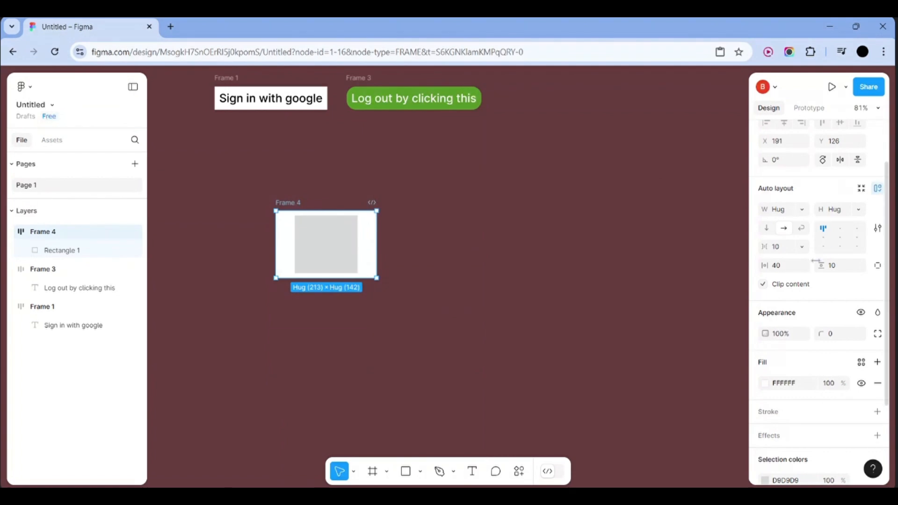
pyautogui.click(832, 269)
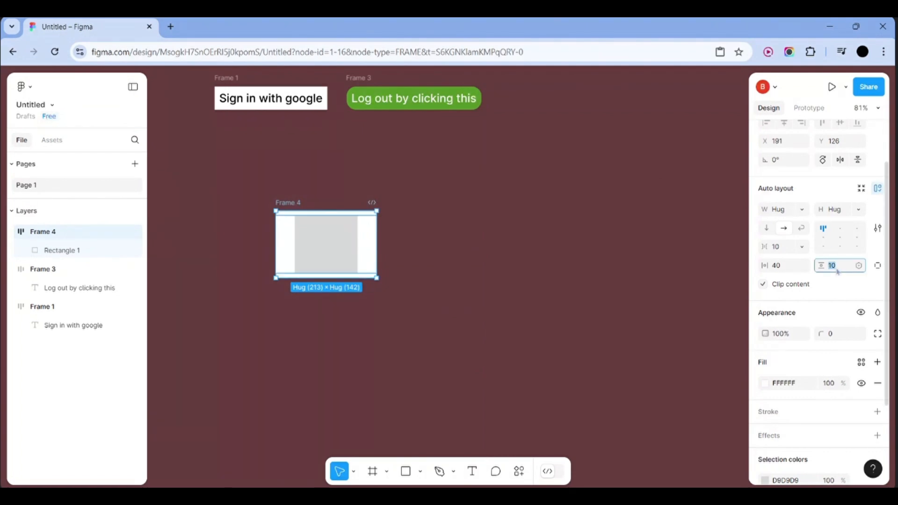
pyautogui.write('30')
pyautogui.click(676, 235)
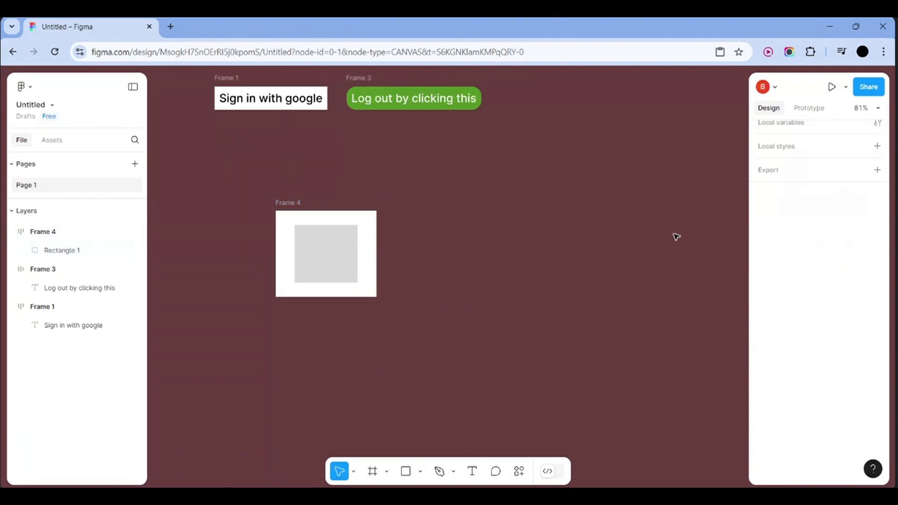
pyautogui.click(353, 222)
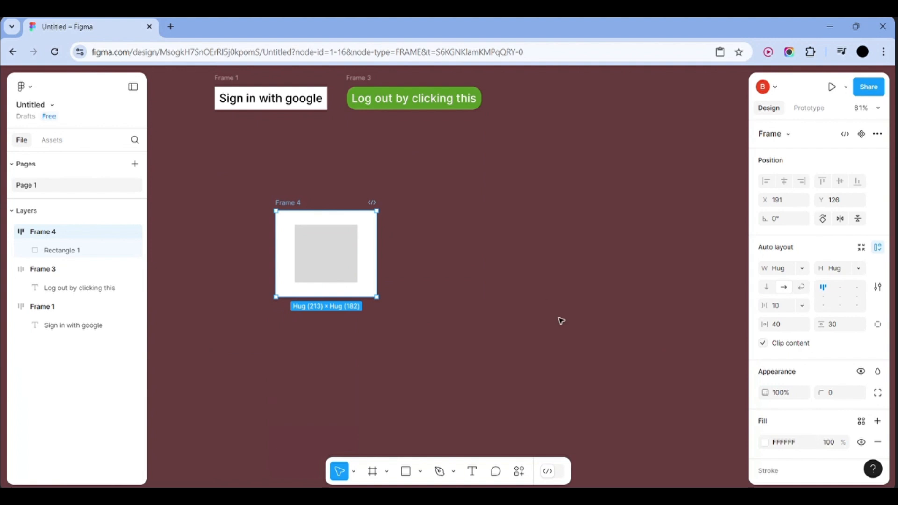
# Try a per-side right padding of 80, then undo it back to 40
pyautogui.click(878, 325)
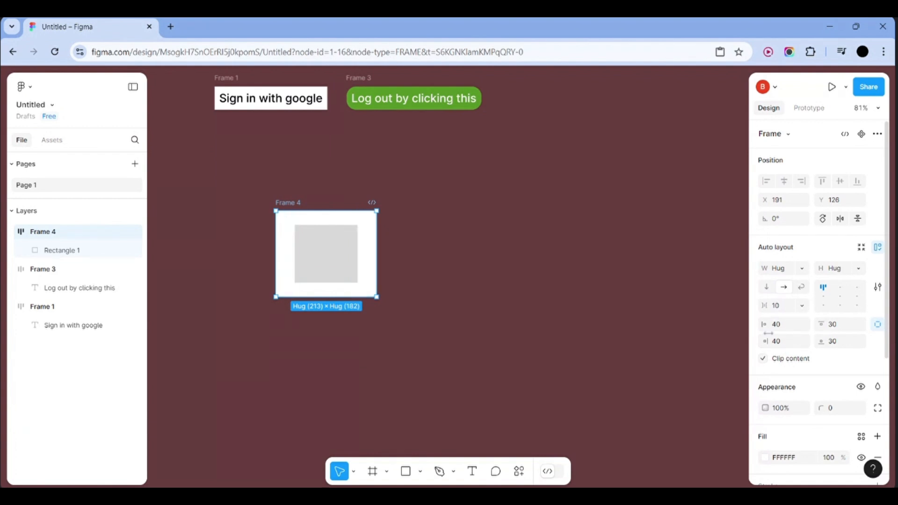
pyautogui.click(367, 254)
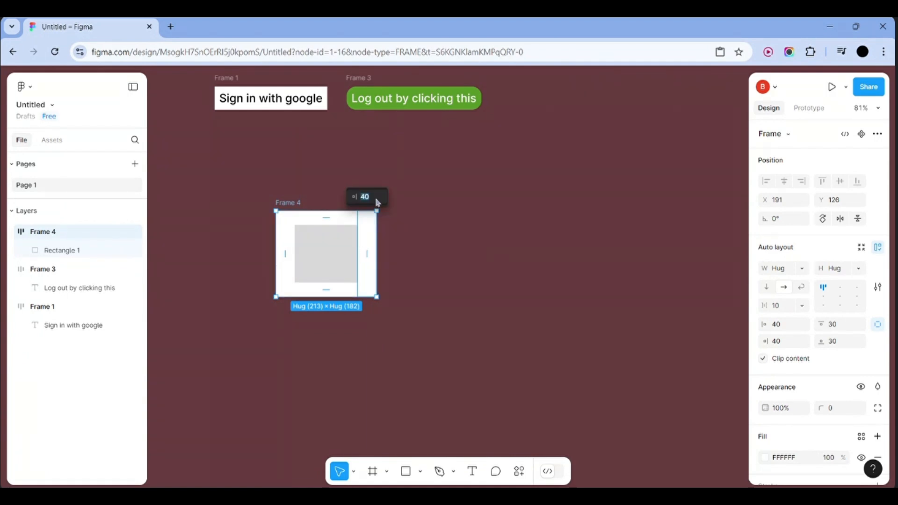
pyautogui.press('BackSpace')
pyautogui.write('80')
pyautogui.click(429, 235)
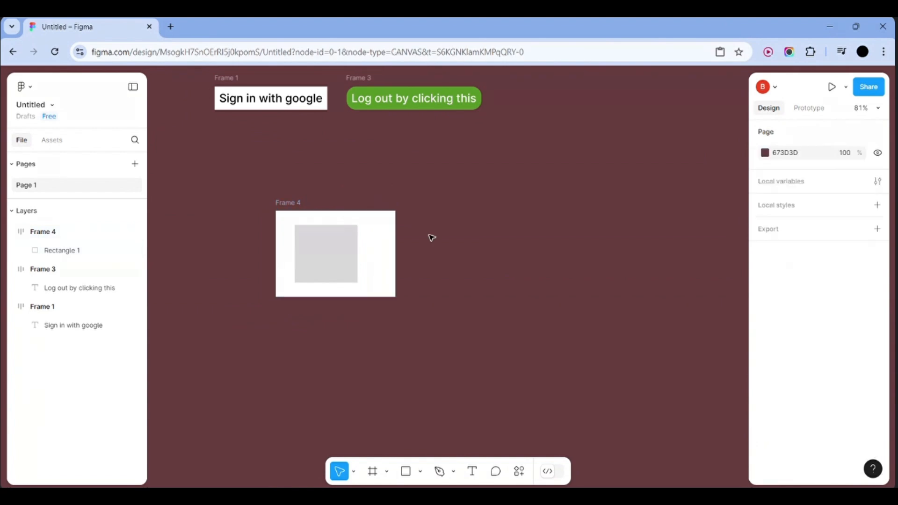
pyautogui.click(374, 248)
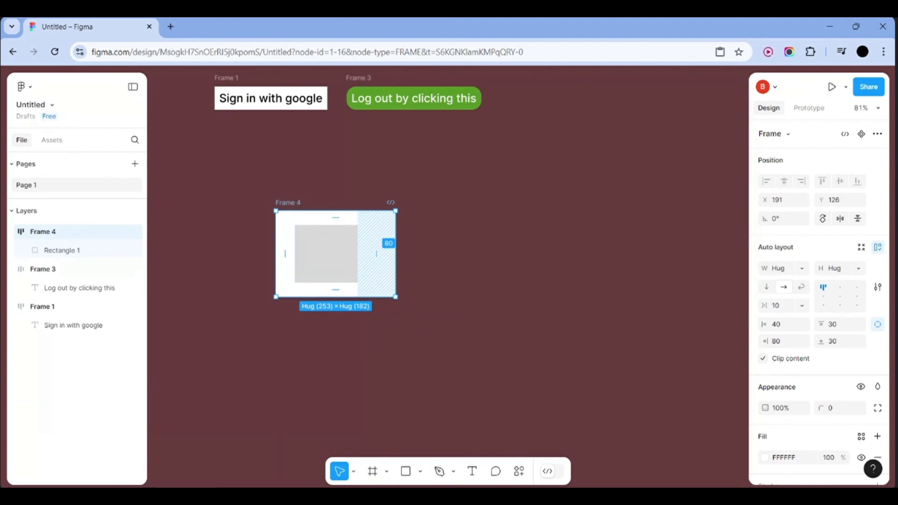
pyautogui.hotkey('ctrl', 'z')
pyautogui.hotkey('ctrl', 'z')
pyautogui.hotkey('ctrl', 'z')
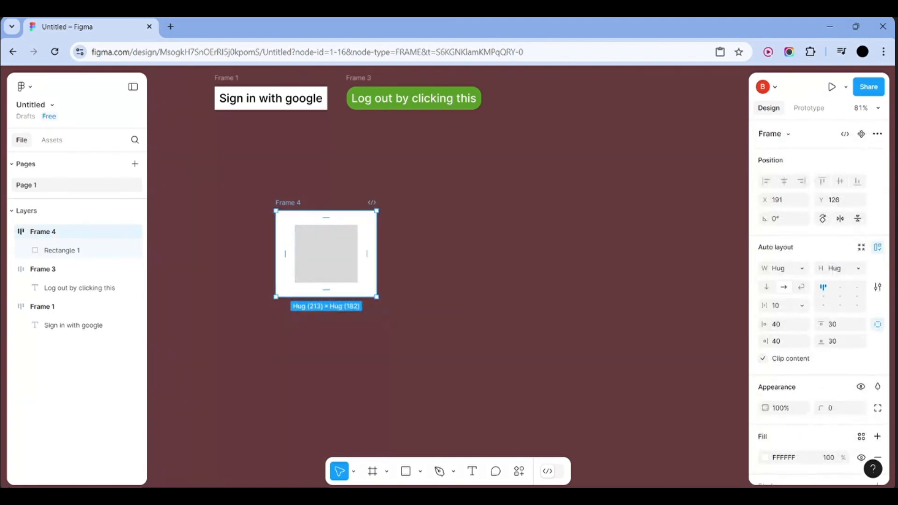
pyautogui.click(480, 270)
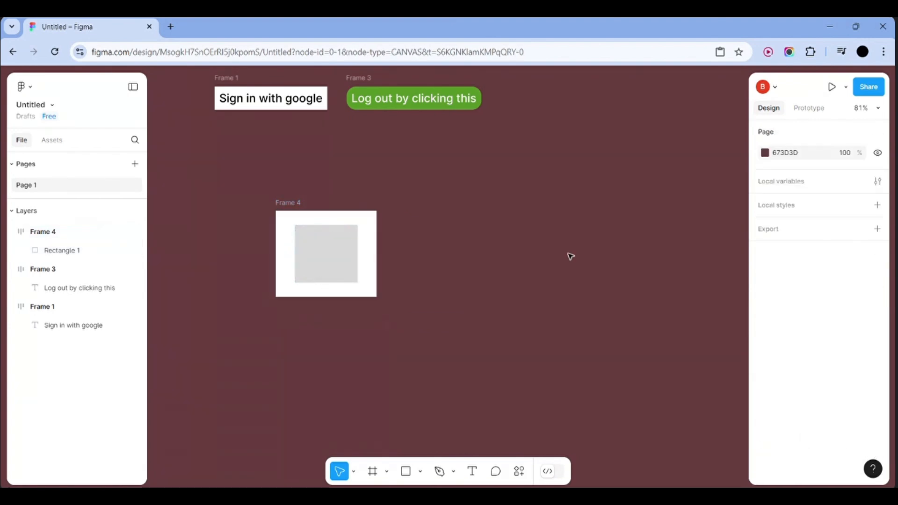
pyautogui.click(377, 246)
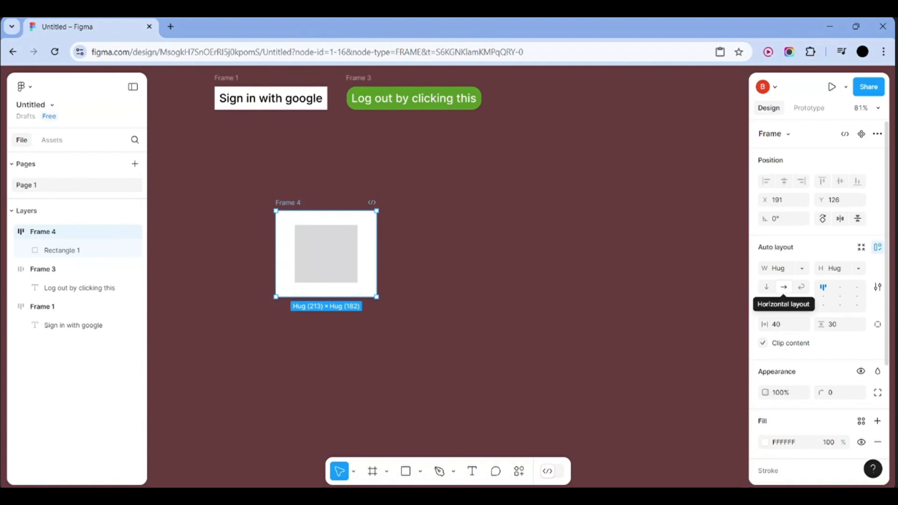
pyautogui.scroll(-3, 772, 298)
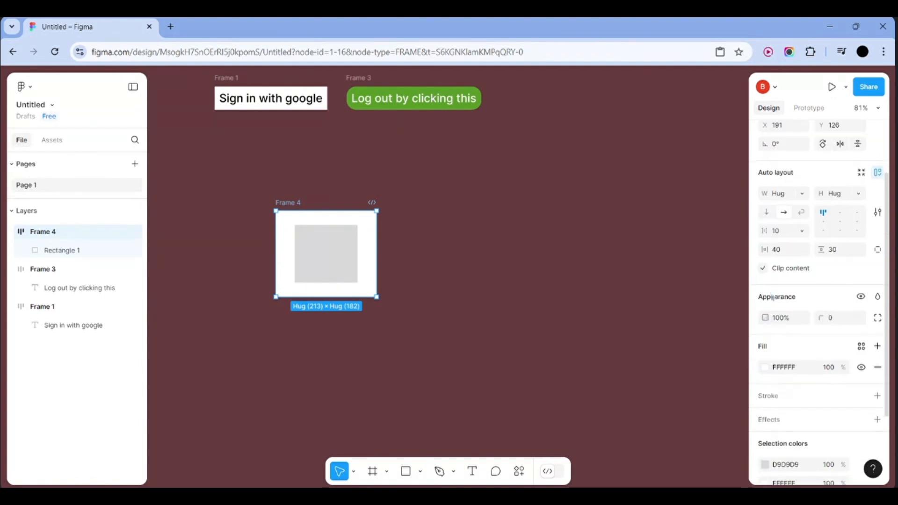
pyautogui.click(850, 265)
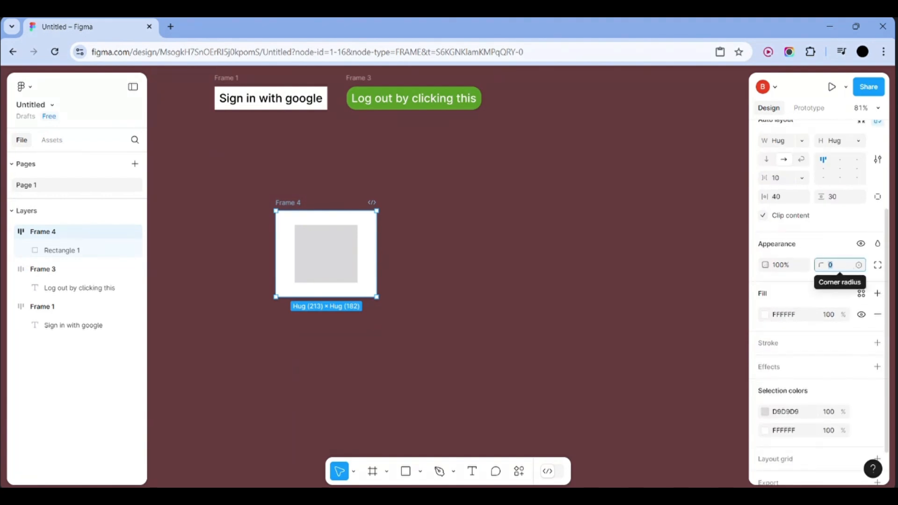
pyautogui.write('50')
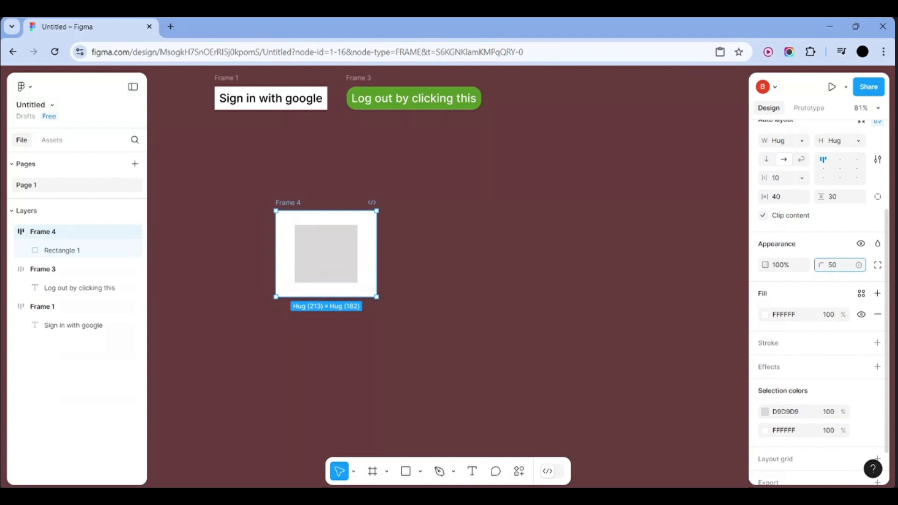
pyautogui.press('Return')
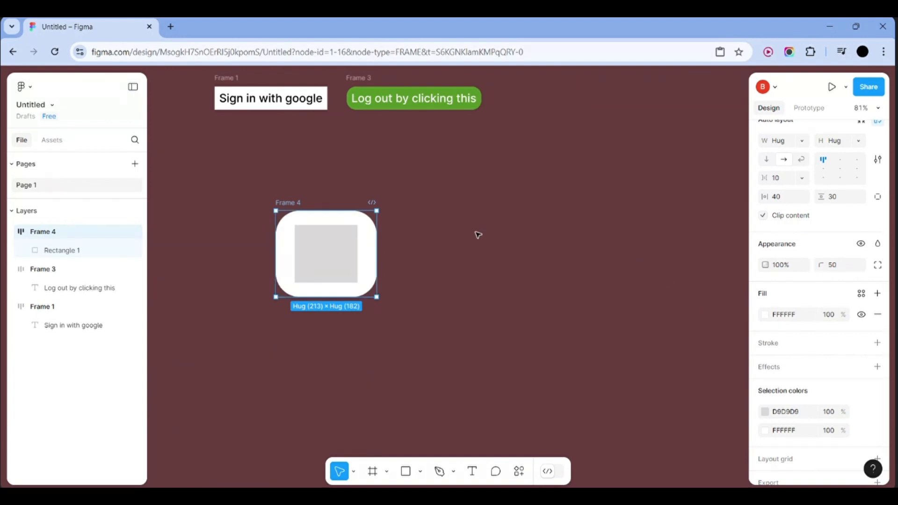
pyautogui.click(840, 270)
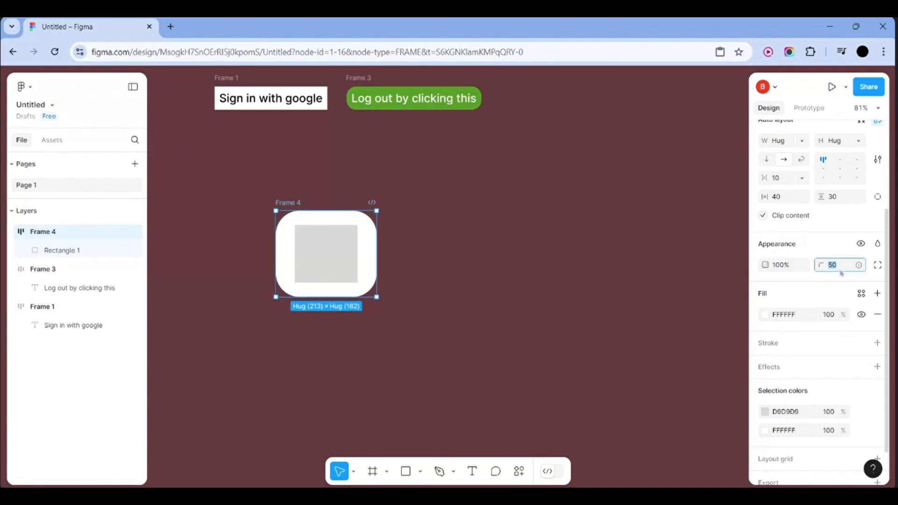
pyautogui.click(549, 260)
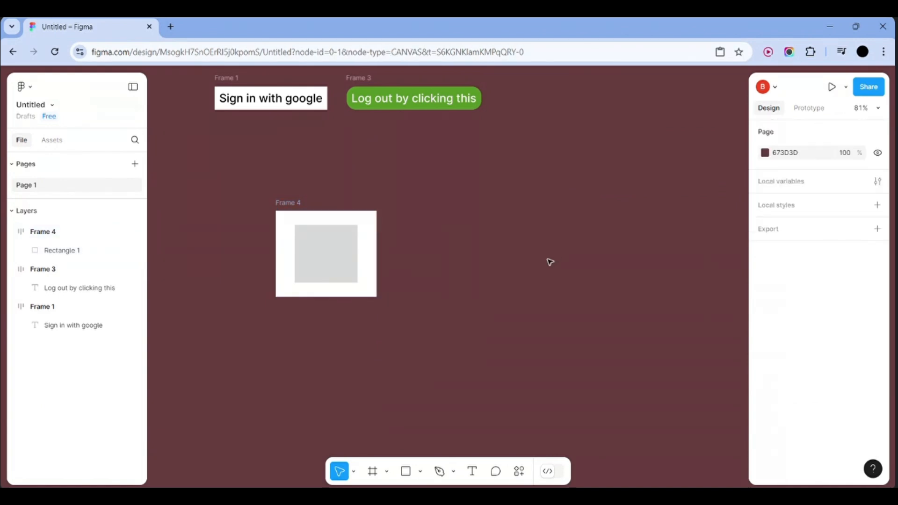
pyautogui.click(379, 270)
pyautogui.scroll(-4, 818, 299)
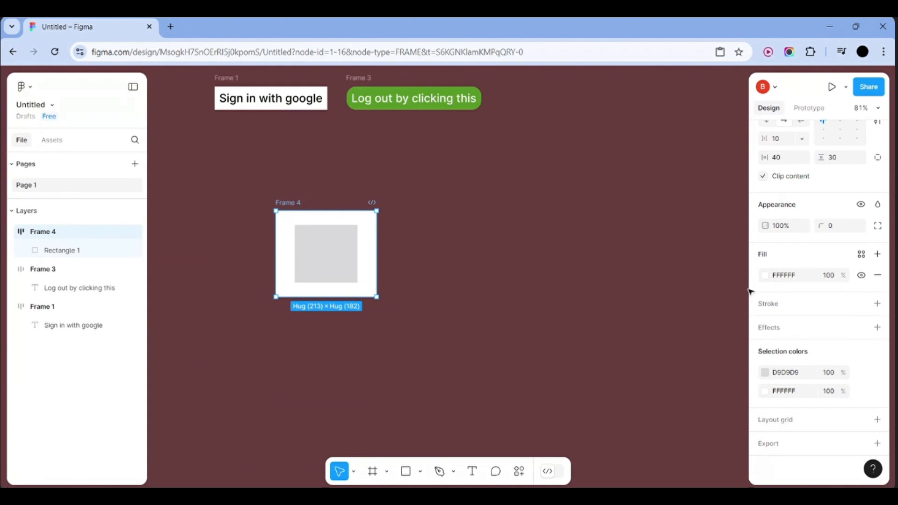
# Add a drop shadow effect to Frame 4
pyautogui.click(823, 332)
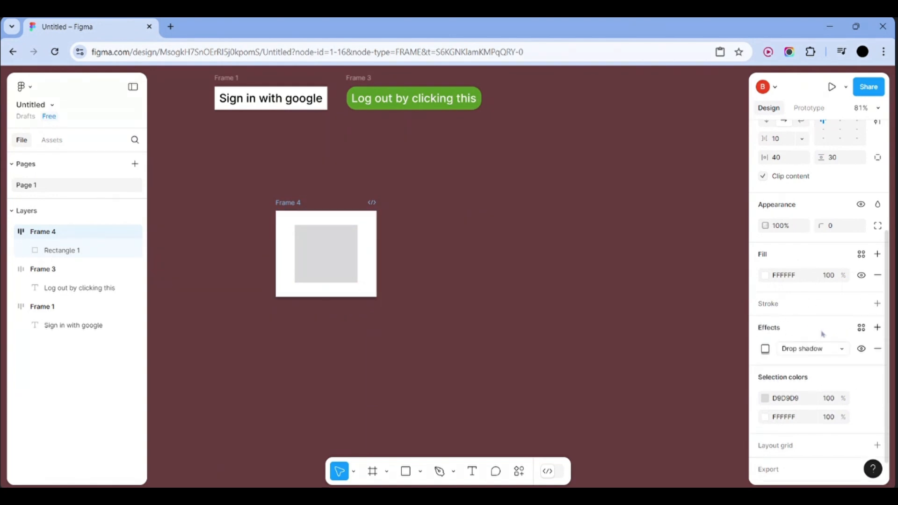
pyautogui.click(819, 349)
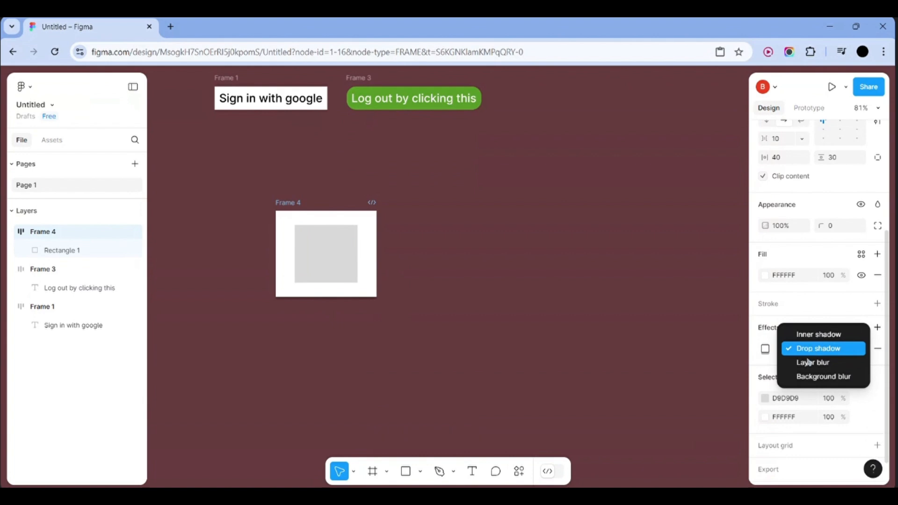
pyautogui.click(865, 406)
pyautogui.scroll(-1, 864, 406)
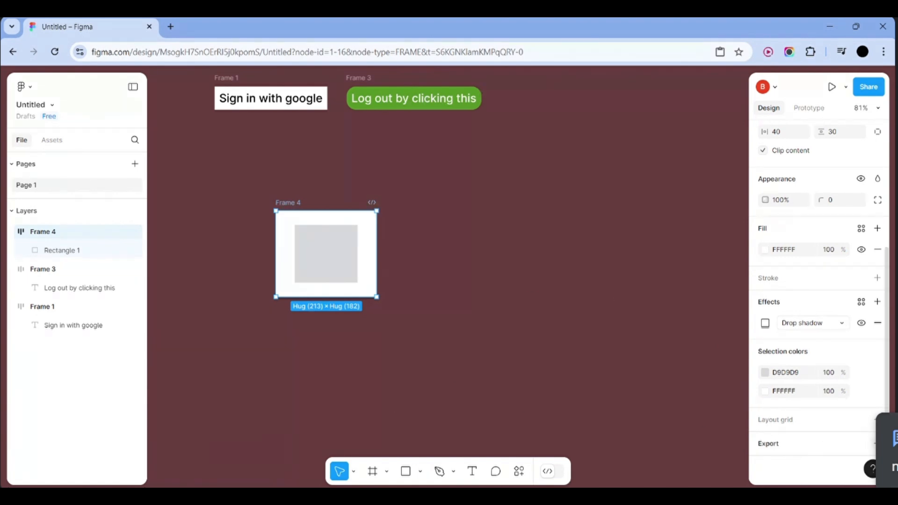
# Add a 1x PNG export setting to Frame 4, then select the sign-in, log-out and Frame 4 together
pyautogui.click(877, 444)
pyautogui.scroll(-2, 811, 454)
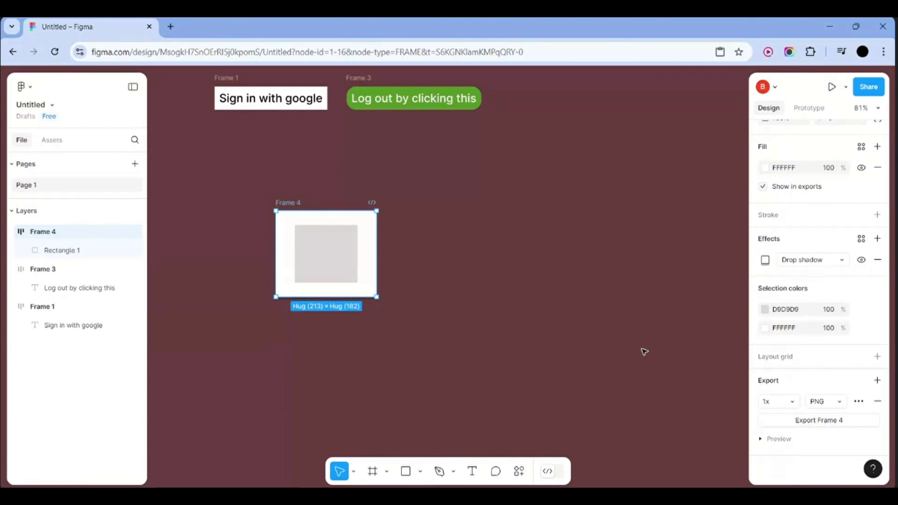
pyautogui.scroll(-3, 641, 349)
pyautogui.moveTo(264, 106); pyautogui.dragTo(611, 349)
pyautogui.scroll(-4, 841, 396)
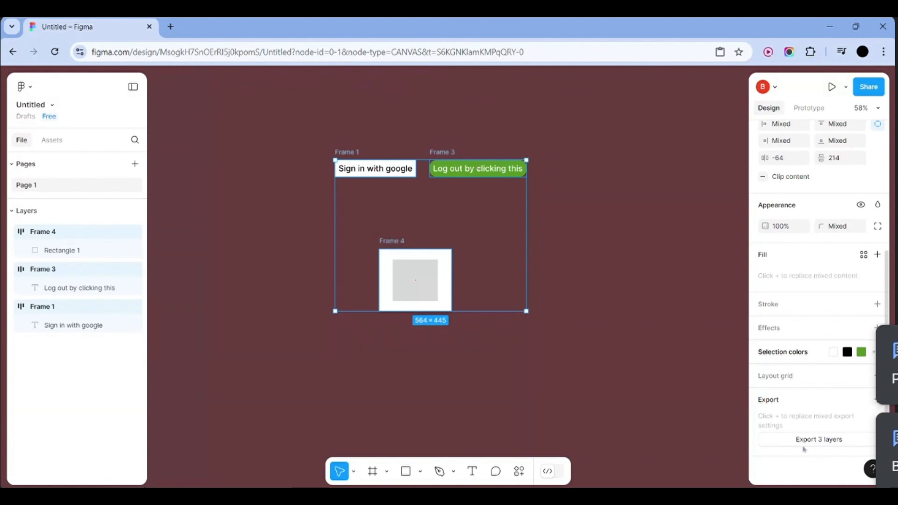
# Duplicate Rectangle 1 into a row of four 133×122 rectangles inside Frame 4
pyautogui.click(569, 227)
pyautogui.click(417, 267)
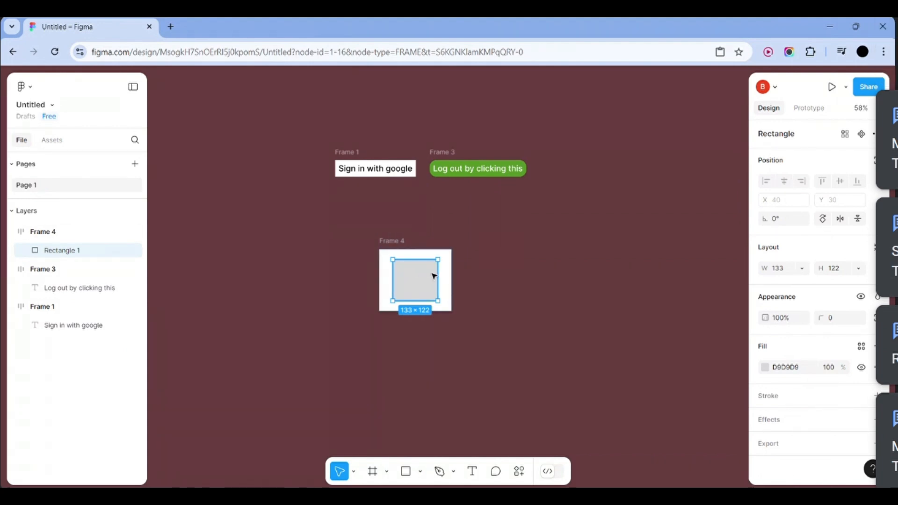
pyautogui.hotkey('ctrl', 'd')
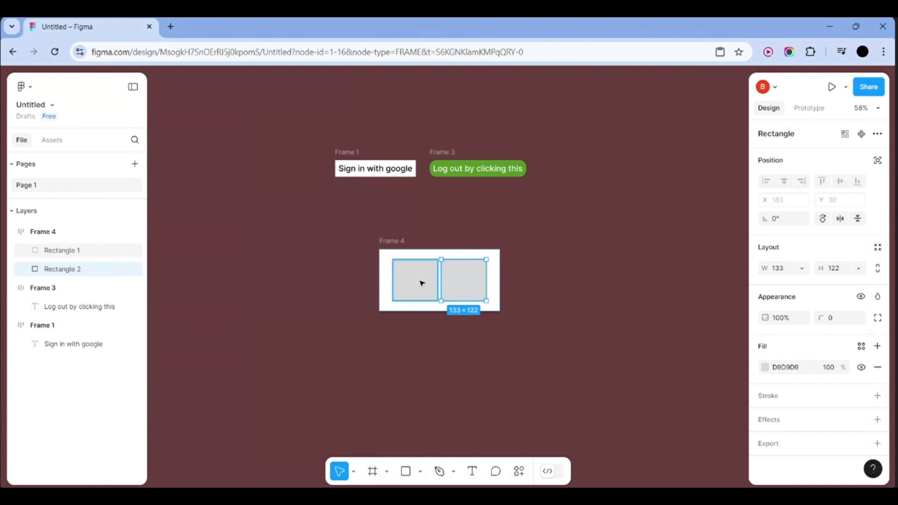
pyautogui.click(543, 276)
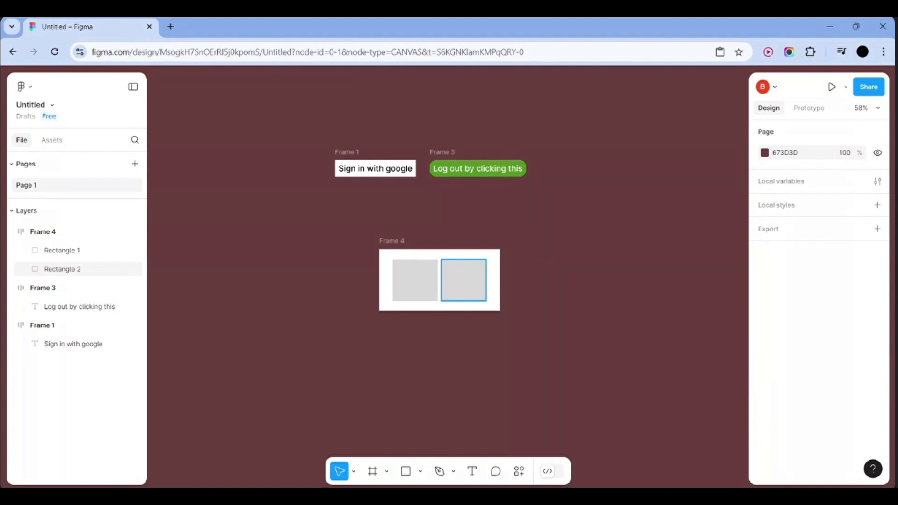
pyautogui.scroll(5, 464, 273)
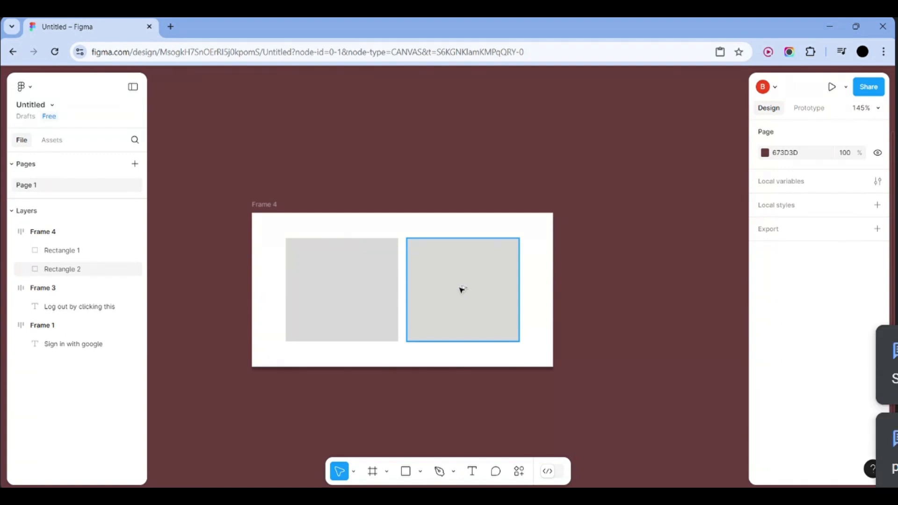
pyautogui.moveTo(461, 289); pyautogui.dragTo(523, 282)
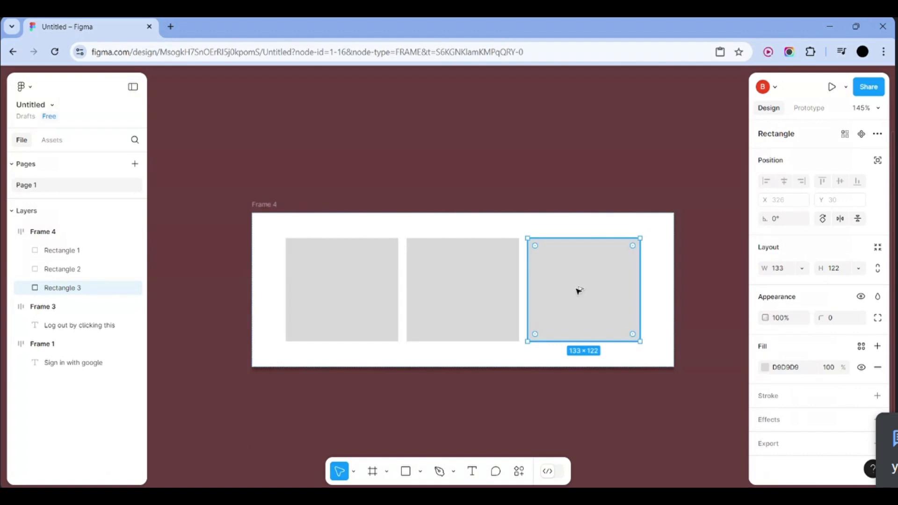
pyautogui.moveTo(591, 290); pyautogui.dragTo(655, 293)
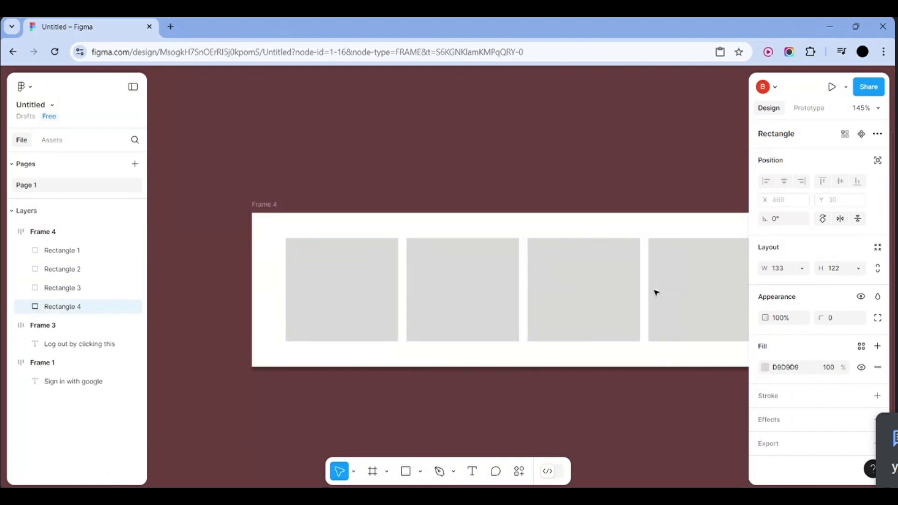
pyautogui.hotkey('shift', '1')
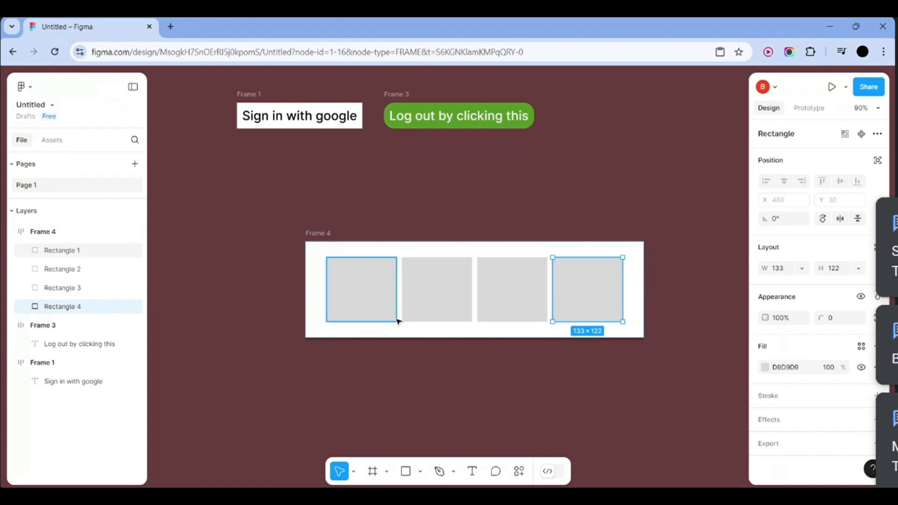
pyautogui.click(708, 277)
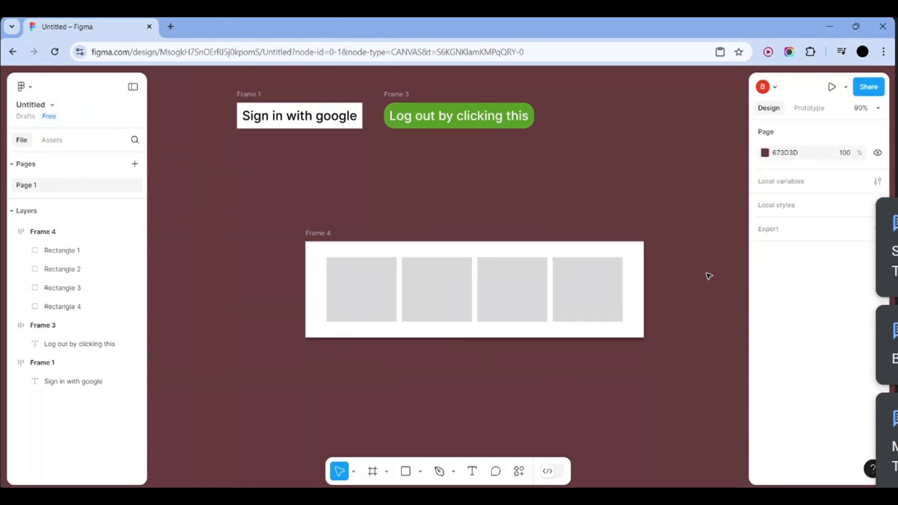
pyautogui.click(575, 293)
pyautogui.click(667, 262)
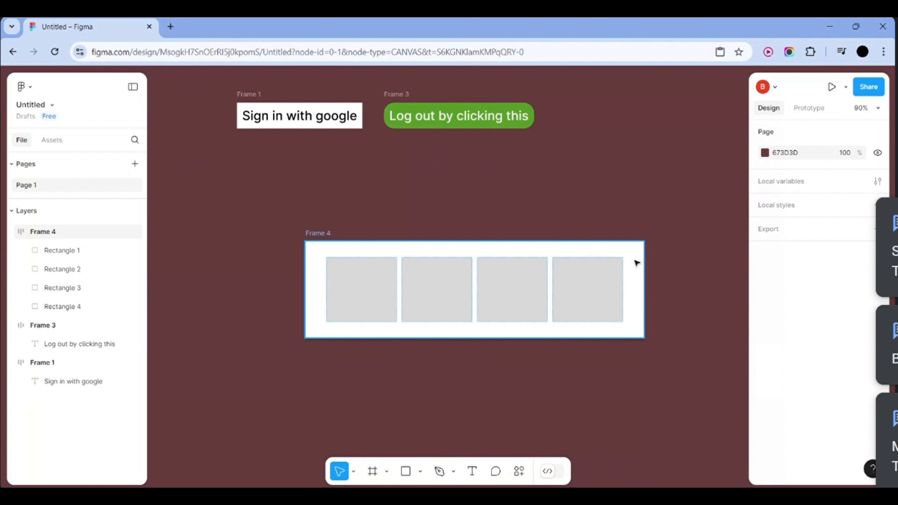
pyautogui.click(636, 263)
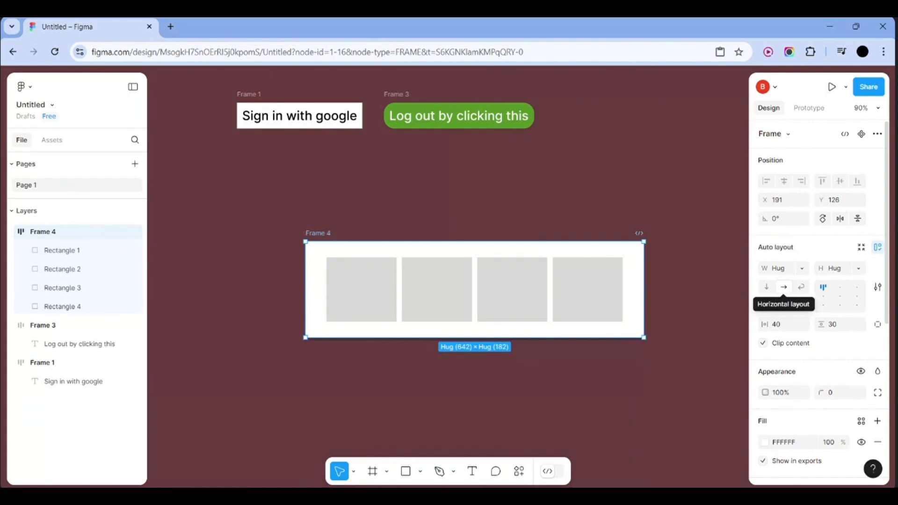
# Switch Frame 4's auto layout to vertical and back to a horizontal row
pyautogui.click(765, 287)
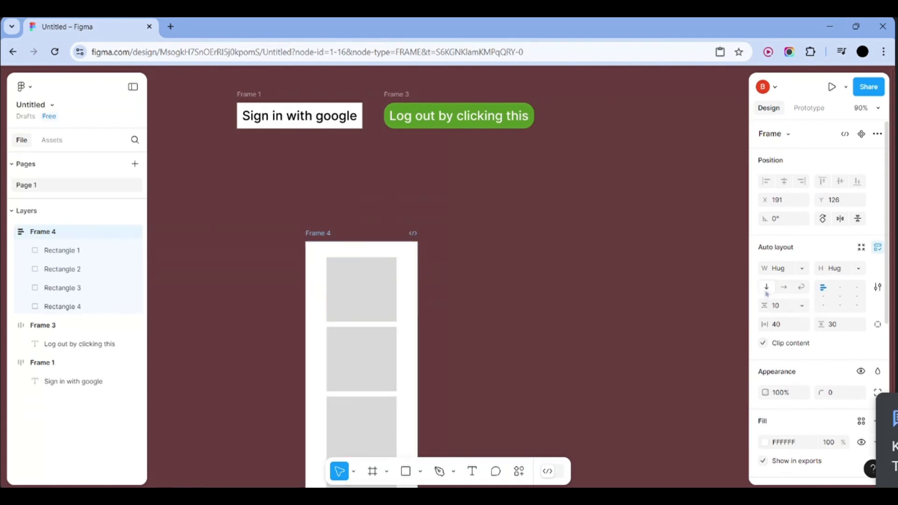
pyautogui.scroll(-4, 353, 341)
pyautogui.scroll(2, 352, 340)
pyautogui.scroll(1, 353, 341)
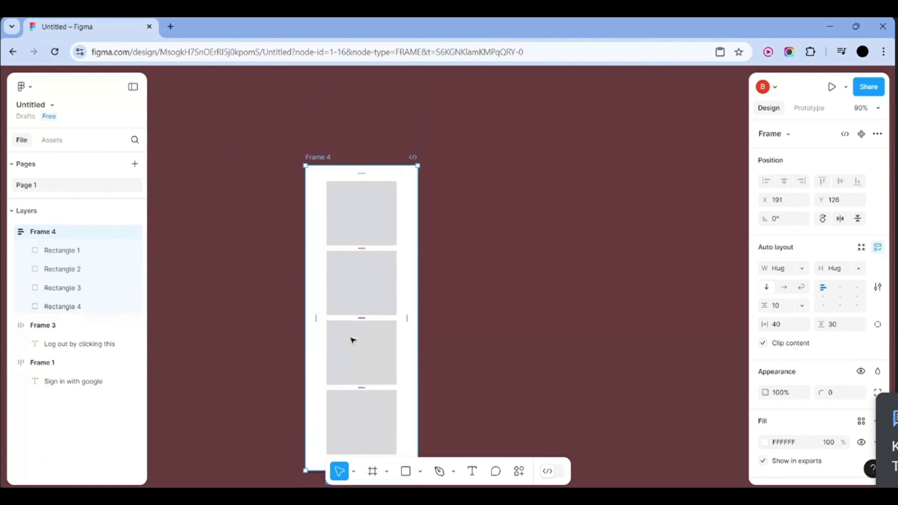
pyautogui.scroll(-4, 353, 341)
pyautogui.scroll(1, 353, 340)
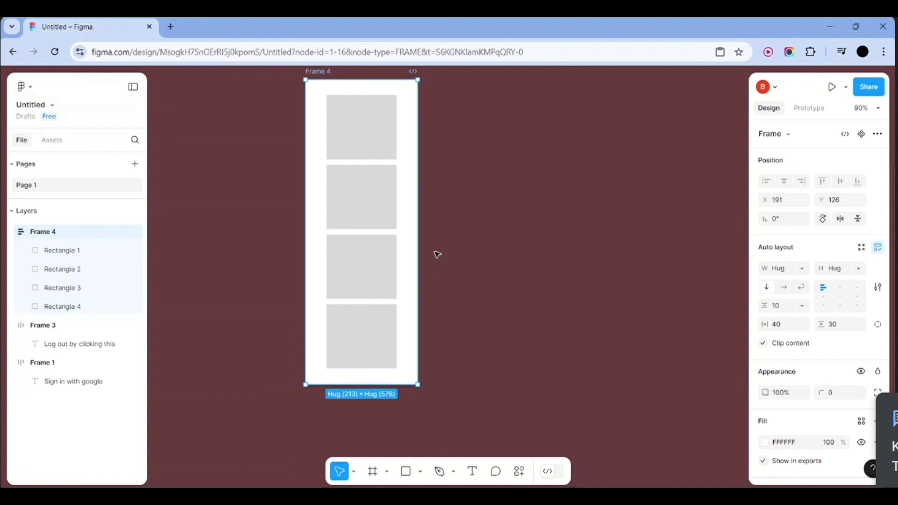
pyautogui.click(783, 287)
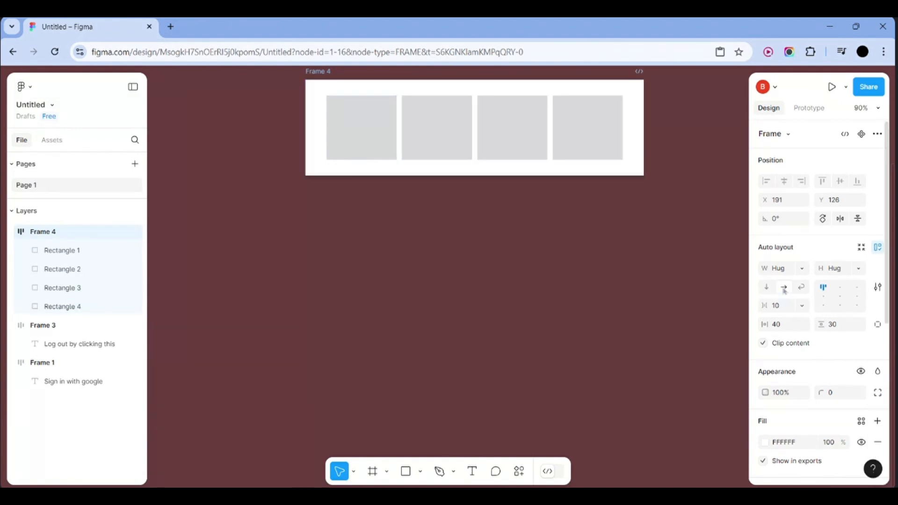
pyautogui.scroll(2, 667, 266)
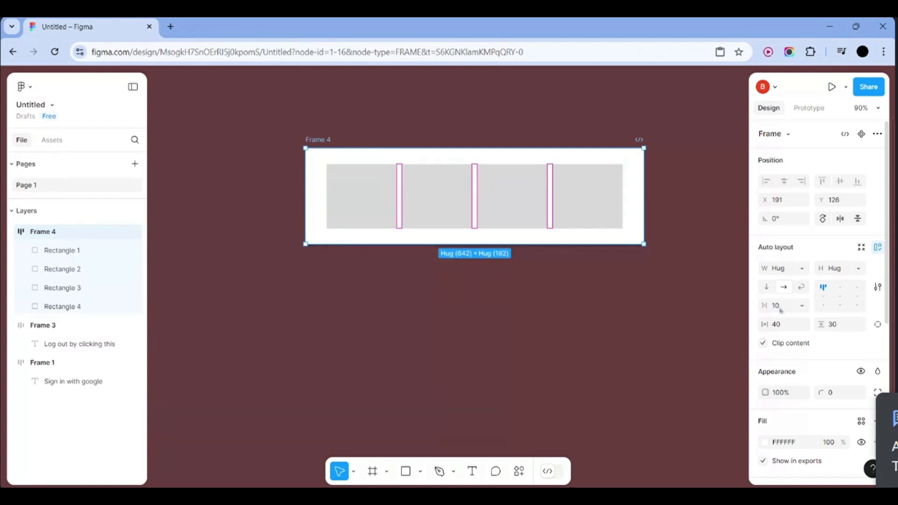
pyautogui.click(544, 195)
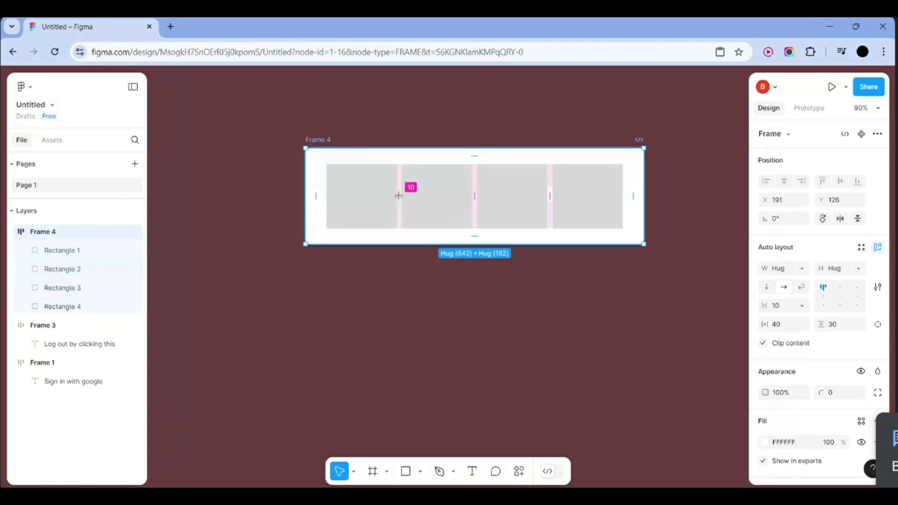
# Set a 40 gap between the rectangles and measure Rectangle 2's spacing
pyautogui.click(788, 307)
pyautogui.write('40')
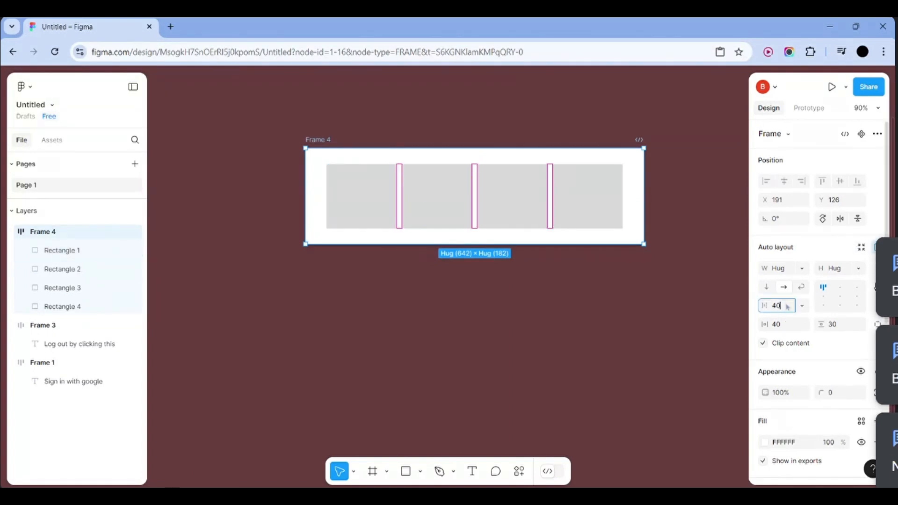
pyautogui.press('Return')
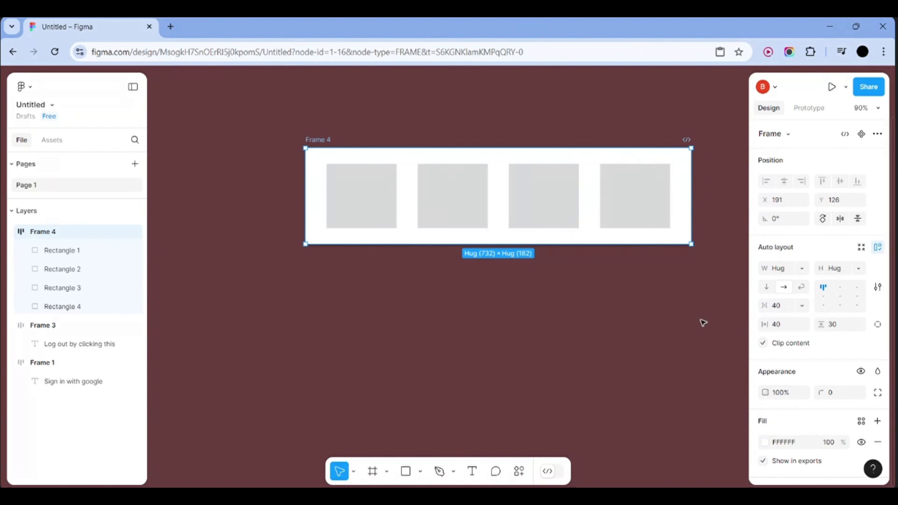
pyautogui.scroll(3, 531, 332)
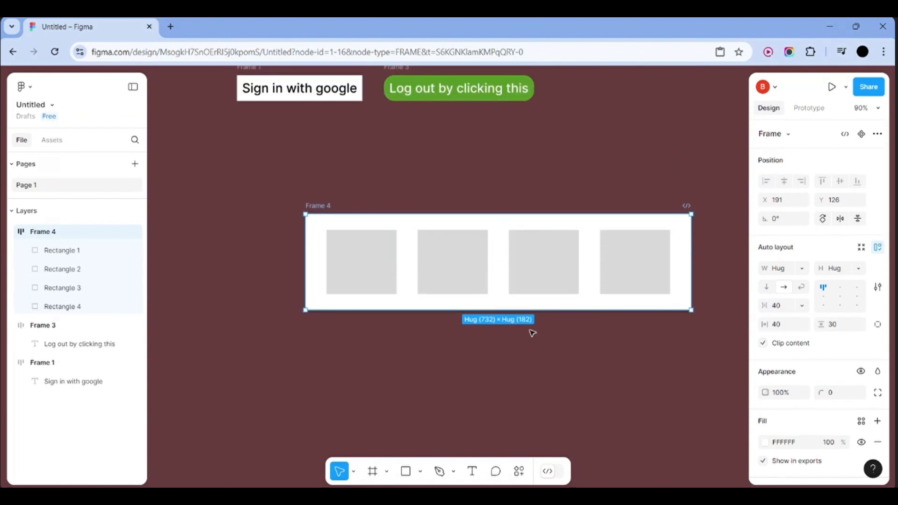
pyautogui.hscroll(4, 531, 333)
pyautogui.hscroll(-2, 532, 333)
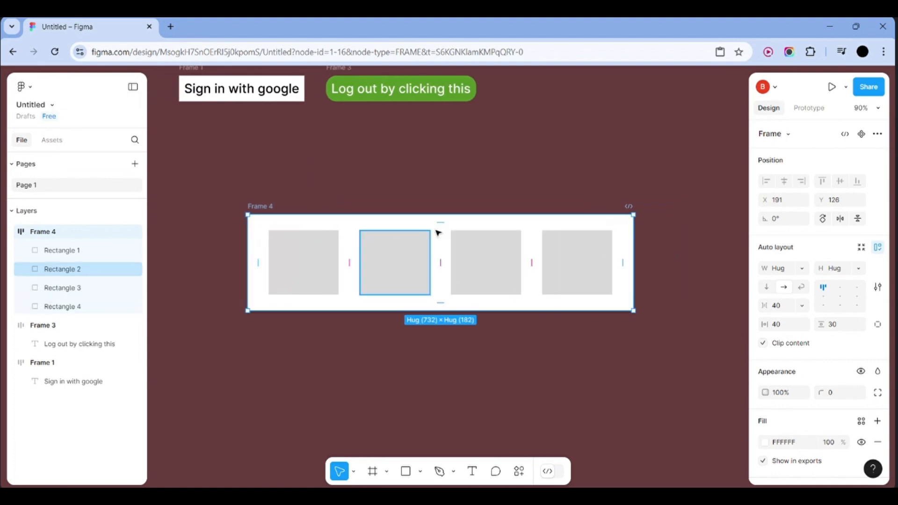
pyautogui.click(405, 267)
pyautogui.press('alt')
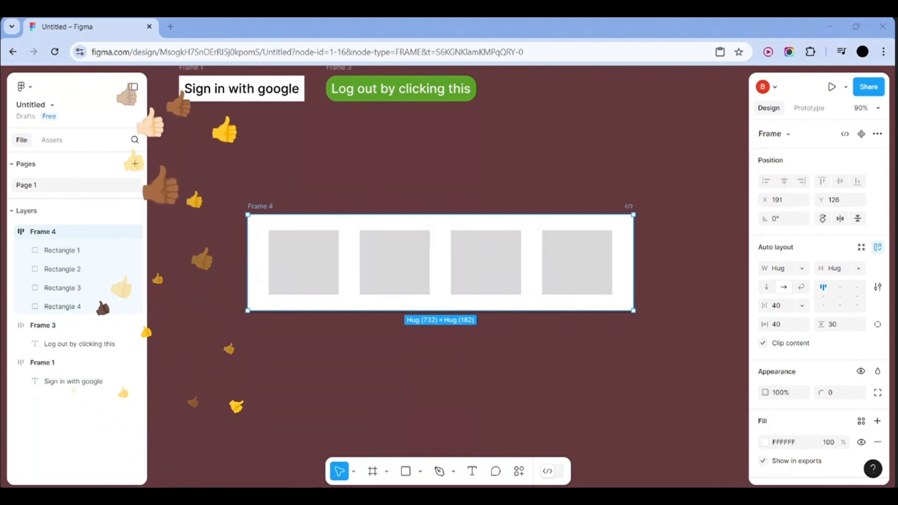
pyautogui.click(489, 372)
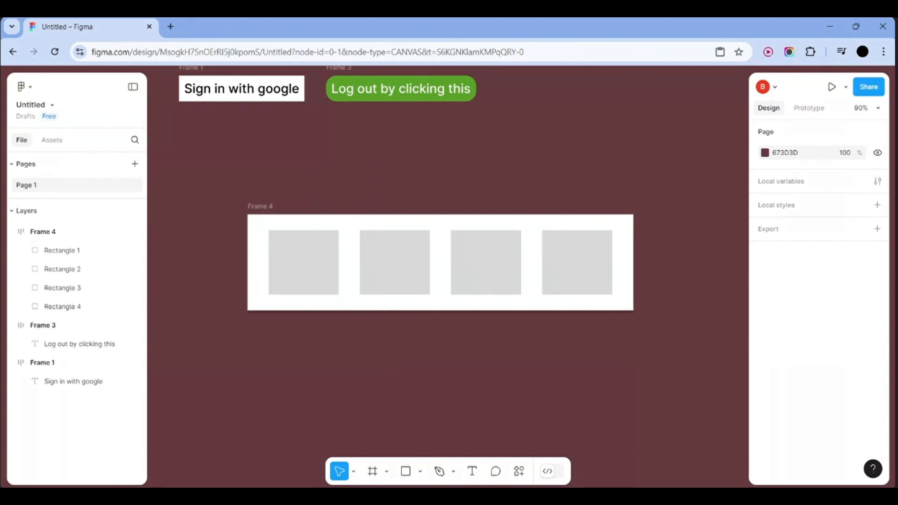
# Add a 1440×1024 Desktop preset frame, Desktop - 1, beside Frames 1, 3 and 4
pyautogui.scroll(-2, 338, 361)
pyautogui.scroll(-5, 337, 362)
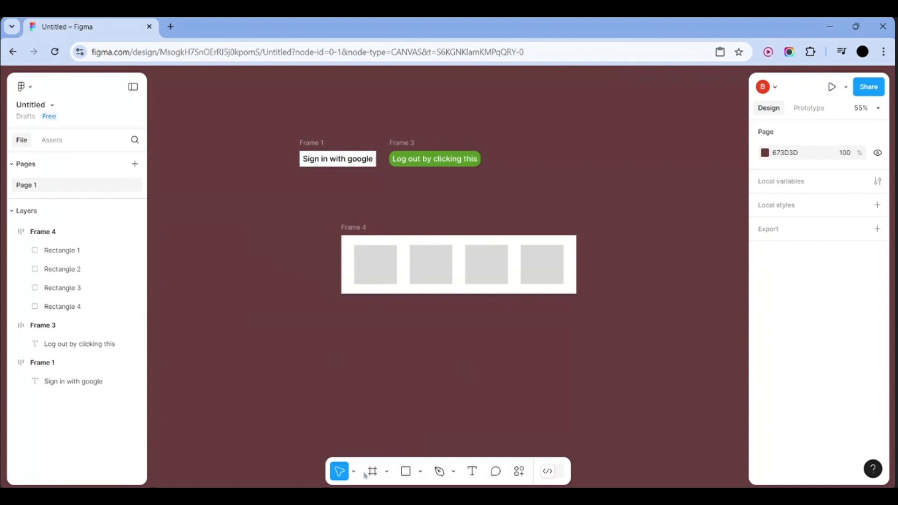
pyautogui.hscroll(3, 574, 361)
pyautogui.hscroll(2, 575, 360)
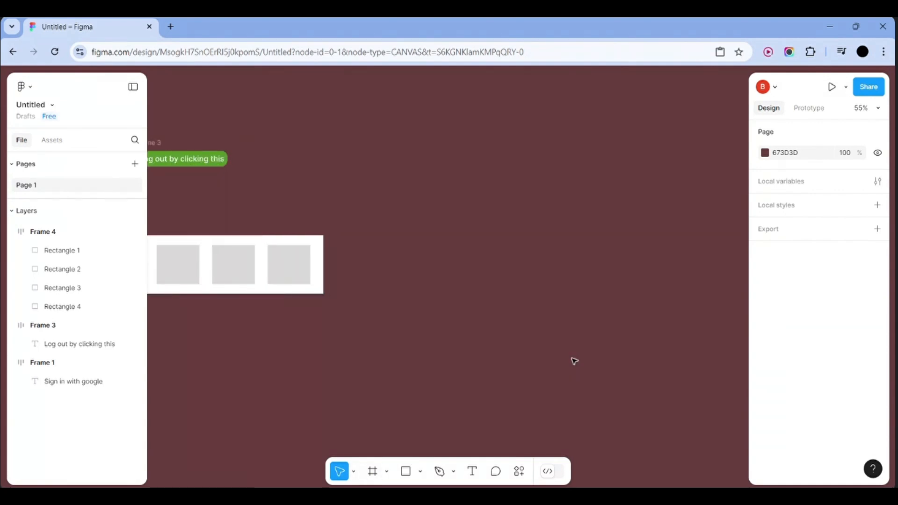
pyautogui.click(372, 470)
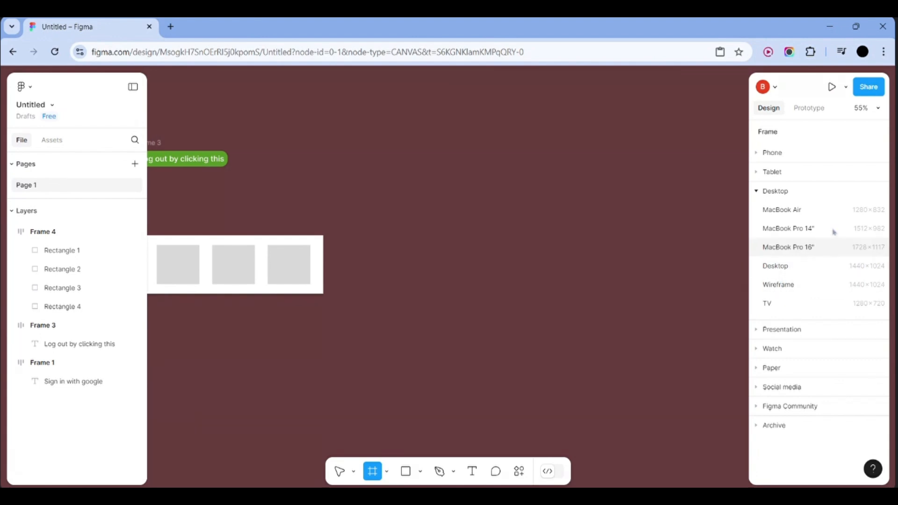
pyautogui.click(796, 267)
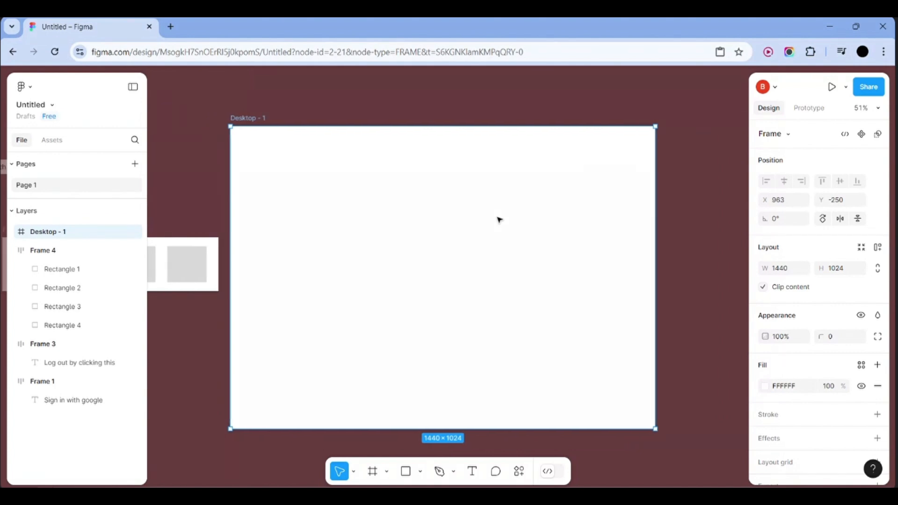
pyautogui.click(707, 202)
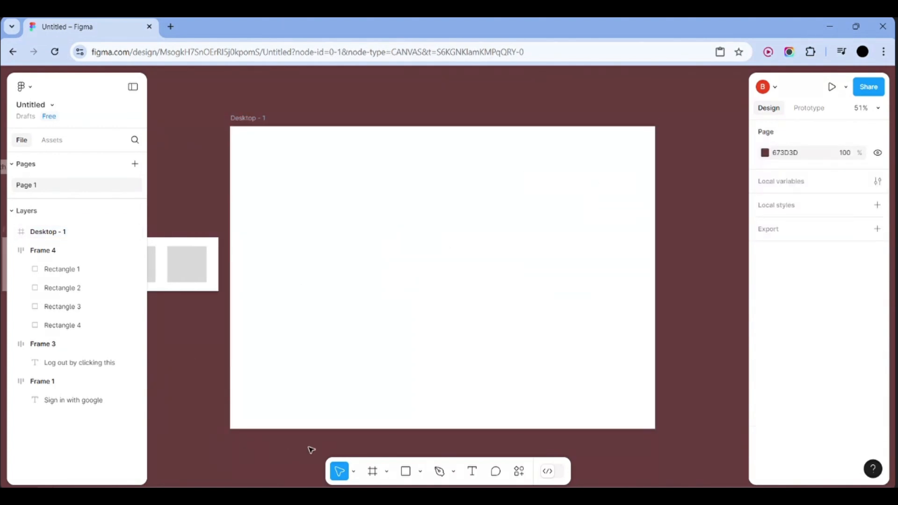
pyautogui.click(406, 474)
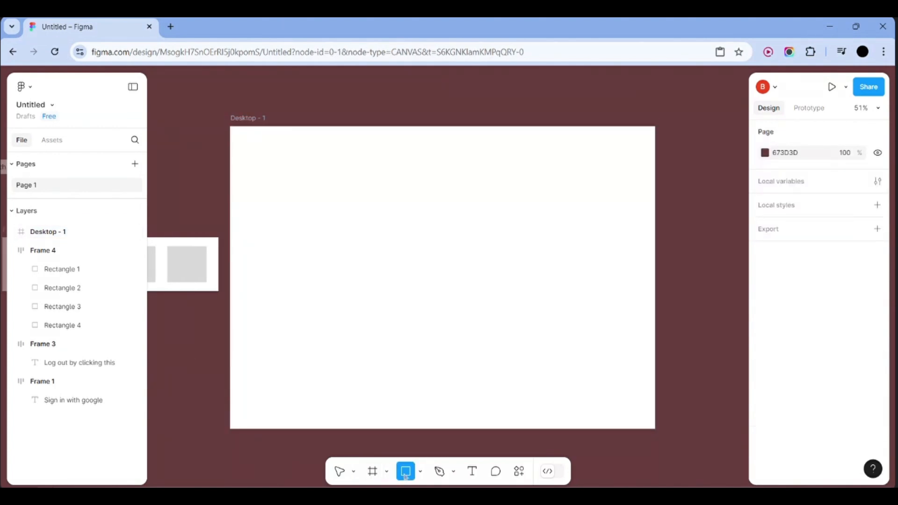
pyautogui.click(373, 473)
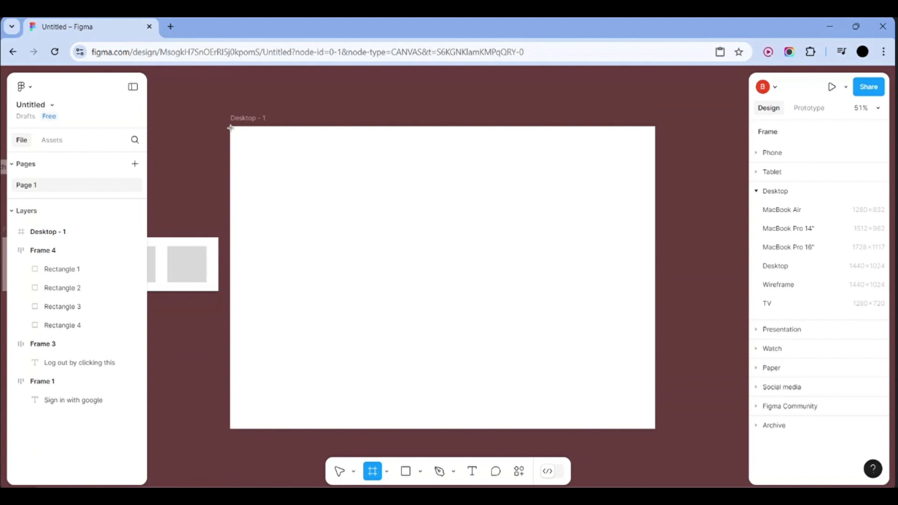
# Draw Frame 5 across the top of Desktop - 1, fill it blue and widen it to 1440
pyautogui.moveTo(231, 126); pyautogui.dragTo(652, 157)
pyautogui.click(772, 365)
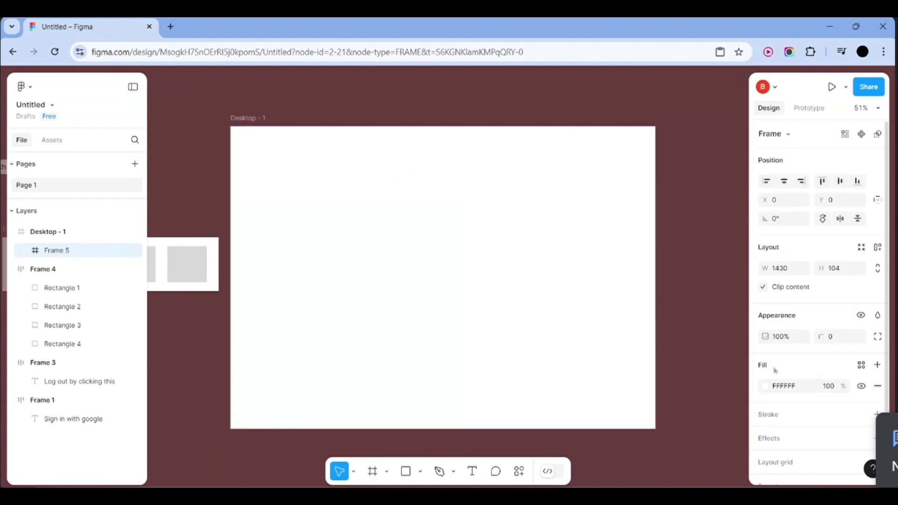
pyautogui.click(764, 386)
pyautogui.moveTo(680, 245); pyautogui.dragTo(735, 210)
pyautogui.click(706, 353)
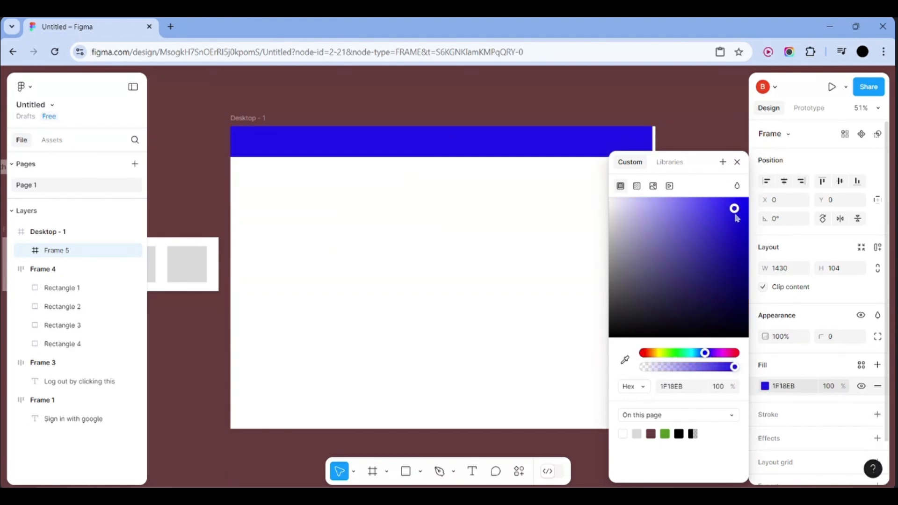
pyautogui.click(721, 134)
pyautogui.click(646, 144)
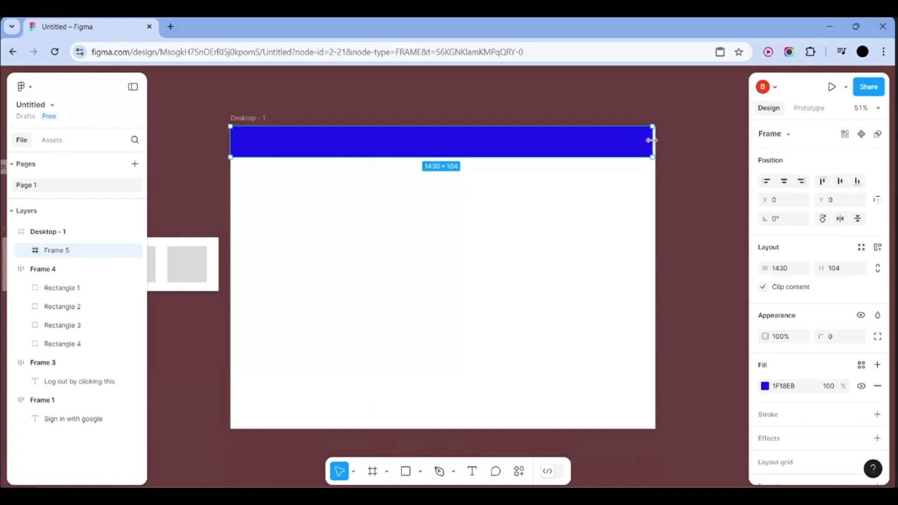
pyautogui.moveTo(651, 140); pyautogui.dragTo(656, 140)
pyautogui.click(674, 150)
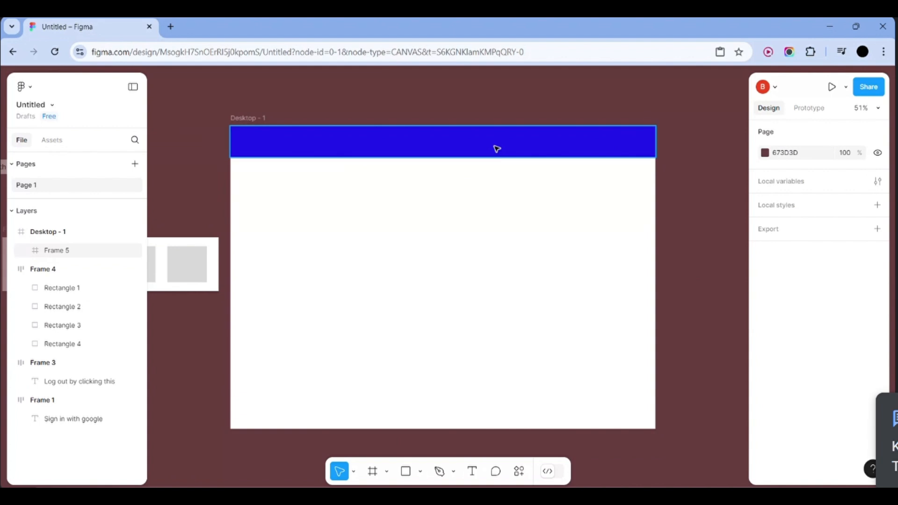
# Darken the header bar's fill to indigo 3D3997
pyautogui.click(525, 138)
pyautogui.click(778, 387)
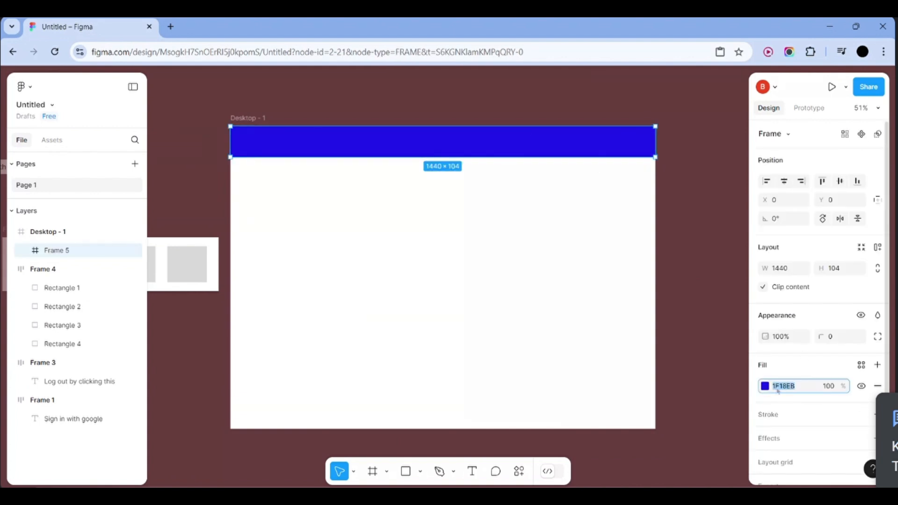
pyautogui.click(768, 388)
pyautogui.moveTo(723, 234); pyautogui.dragTo(695, 254)
pyautogui.click(716, 133)
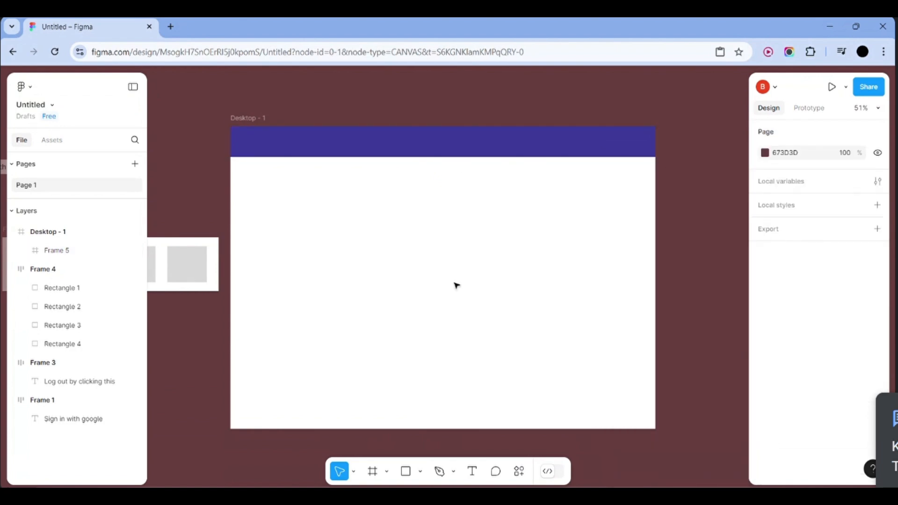
pyautogui.click(439, 473)
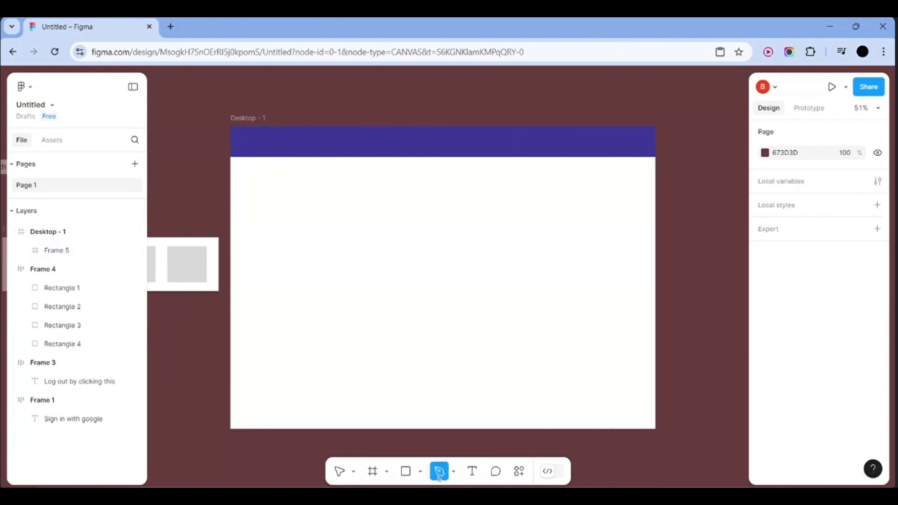
pyautogui.click(235, 267)
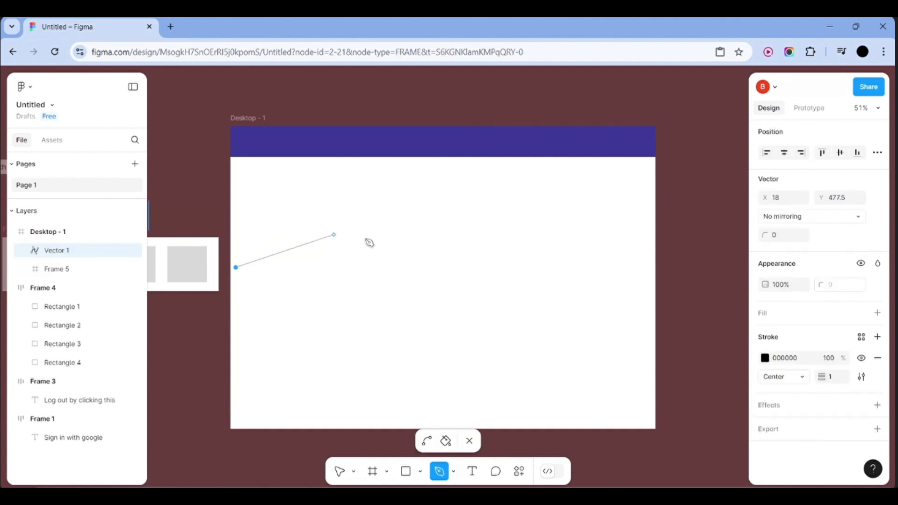
pyautogui.click(381, 271)
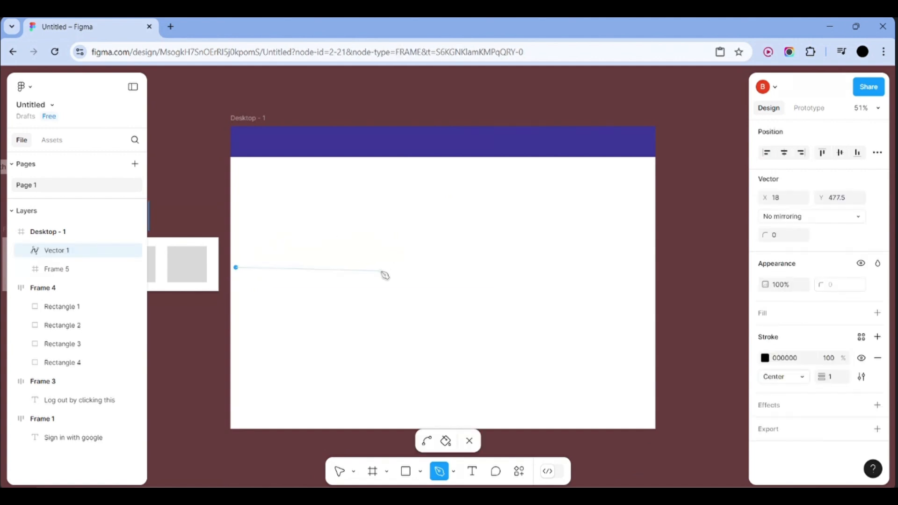
pyautogui.click(426, 440)
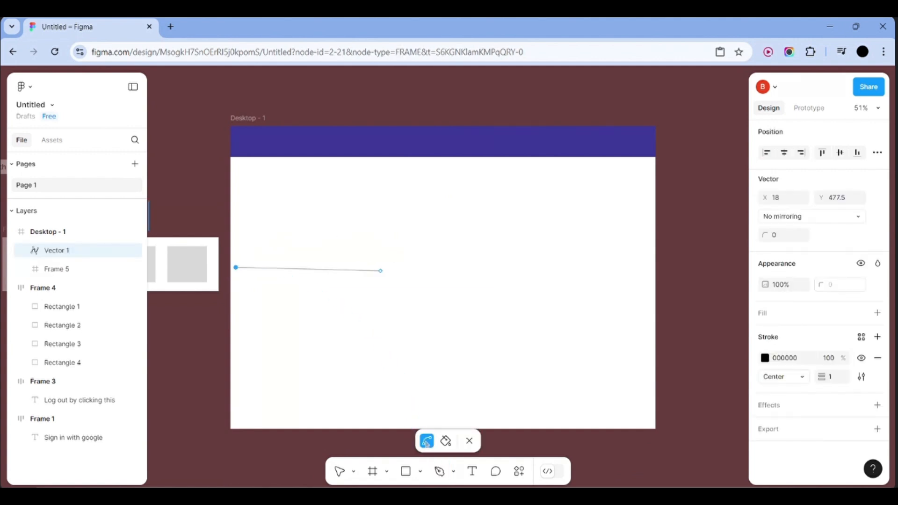
pyautogui.click(382, 272)
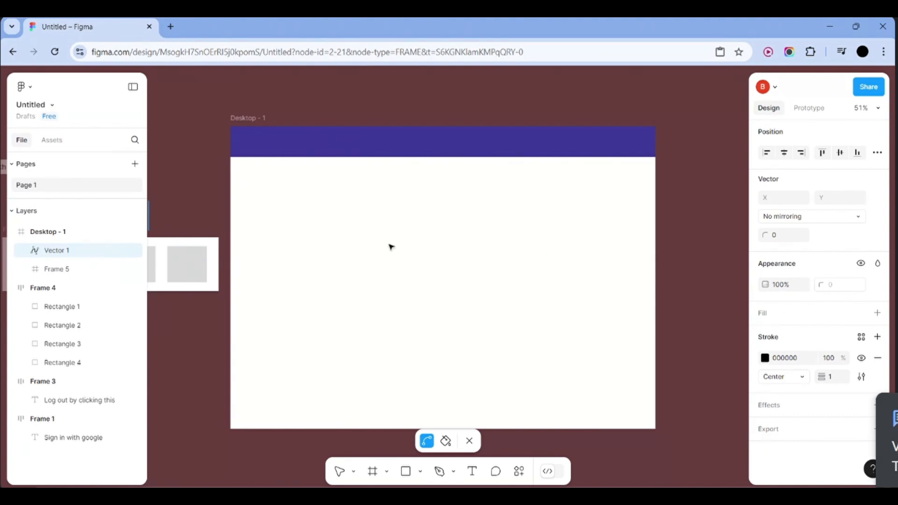
pyautogui.scroll(-3, 384, 251)
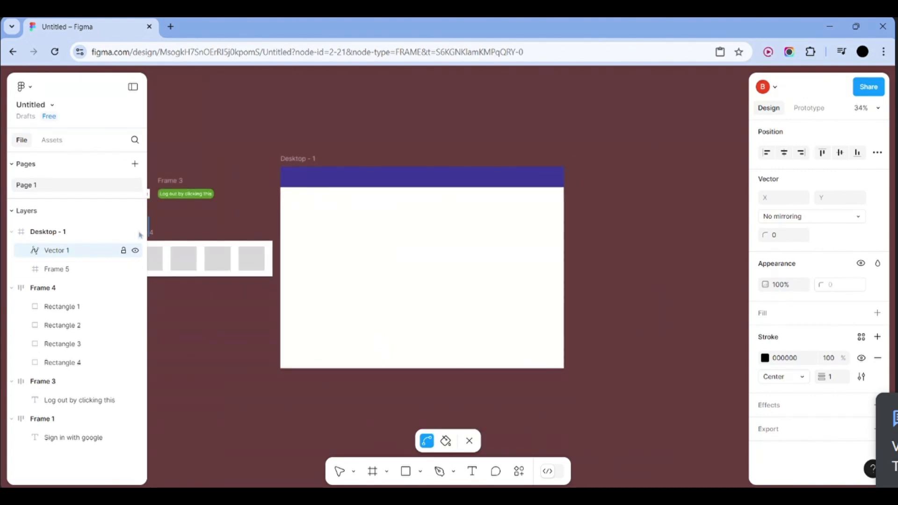
pyautogui.rightClick(86, 255)
pyautogui.moveTo(136, 281)
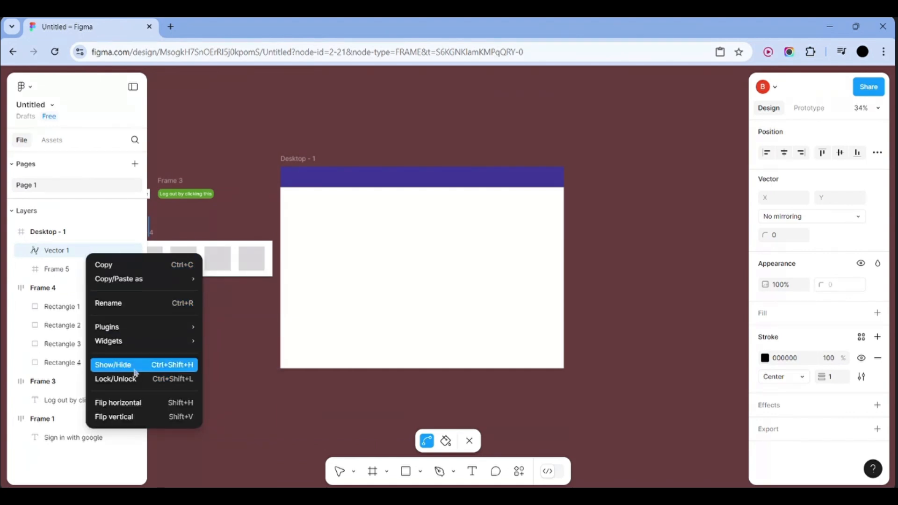
pyautogui.click(264, 311)
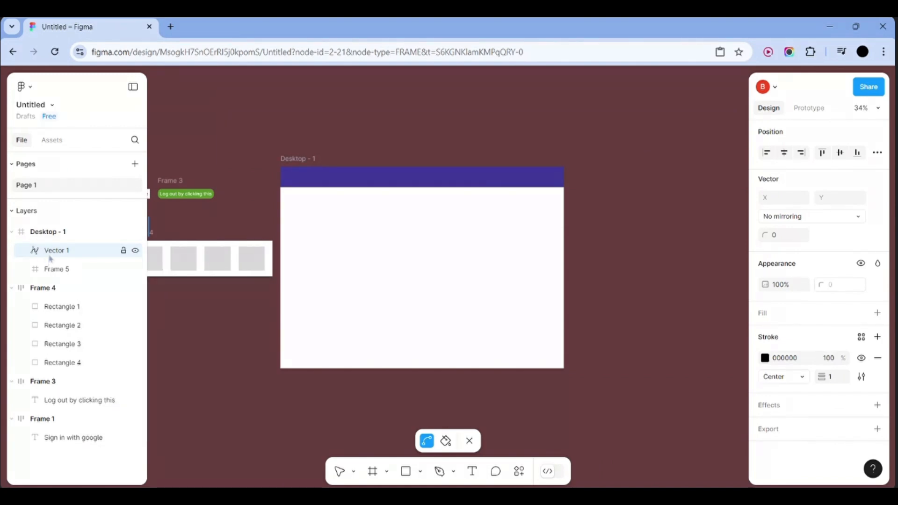
pyautogui.rightClick(92, 251)
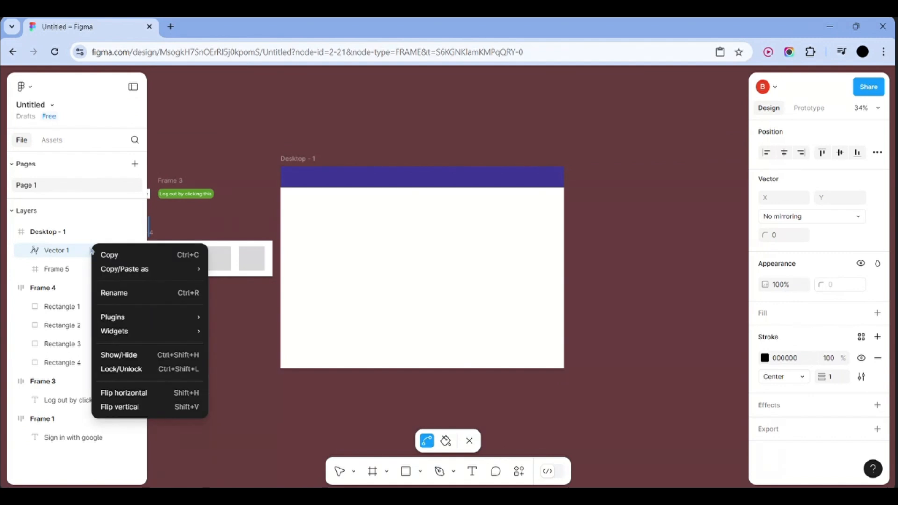
pyautogui.click(56, 250)
pyautogui.click(469, 441)
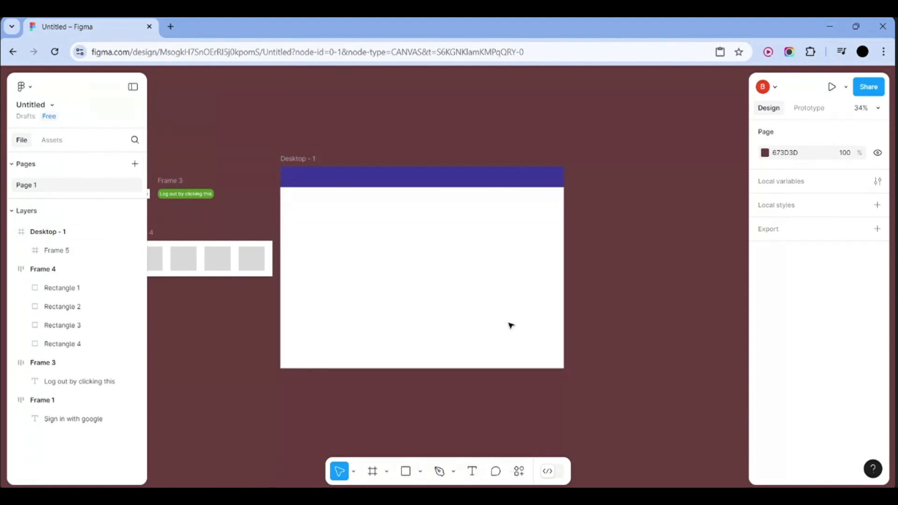
# Draw a 148×40 grey rectangle in the header bar and copy it further right
pyautogui.scroll(2, 509, 325)
pyautogui.hscroll(-4, 510, 324)
pyautogui.hscroll(-5, 509, 324)
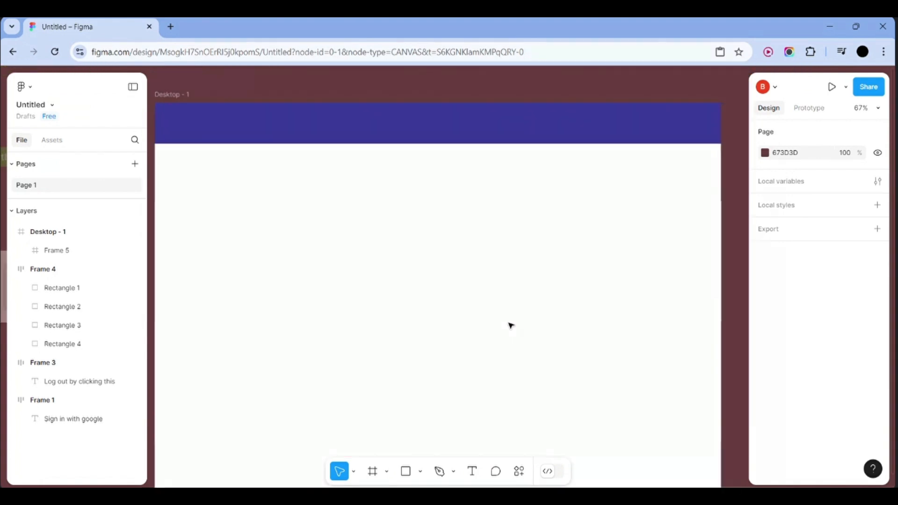
pyautogui.scroll(-1, 509, 325)
pyautogui.scroll(-2, 309, 274)
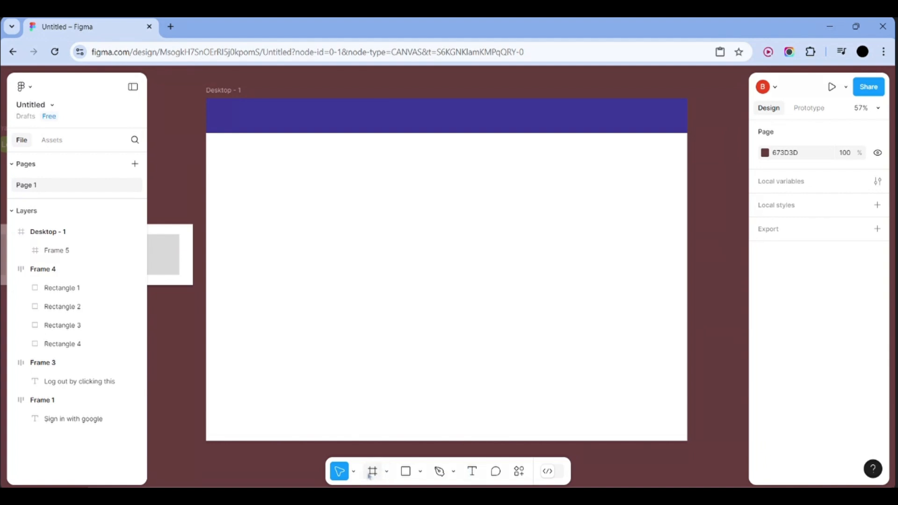
pyautogui.click(421, 471)
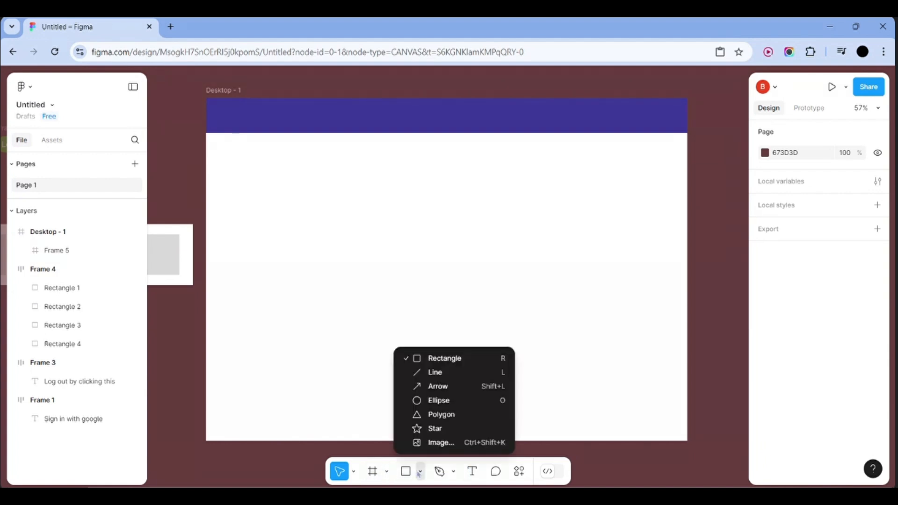
pyautogui.click(435, 365)
pyautogui.moveTo(222, 111); pyautogui.dragTo(272, 124)
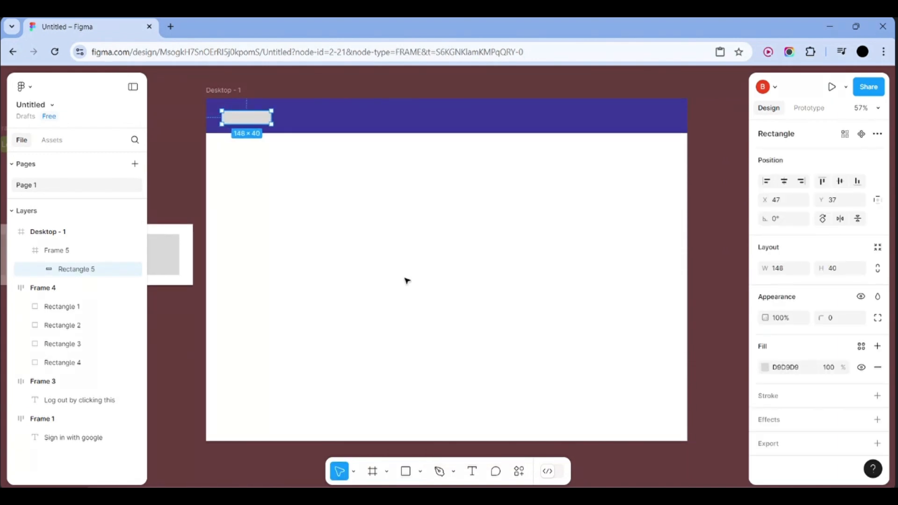
pyautogui.click(328, 179)
pyautogui.click(260, 118)
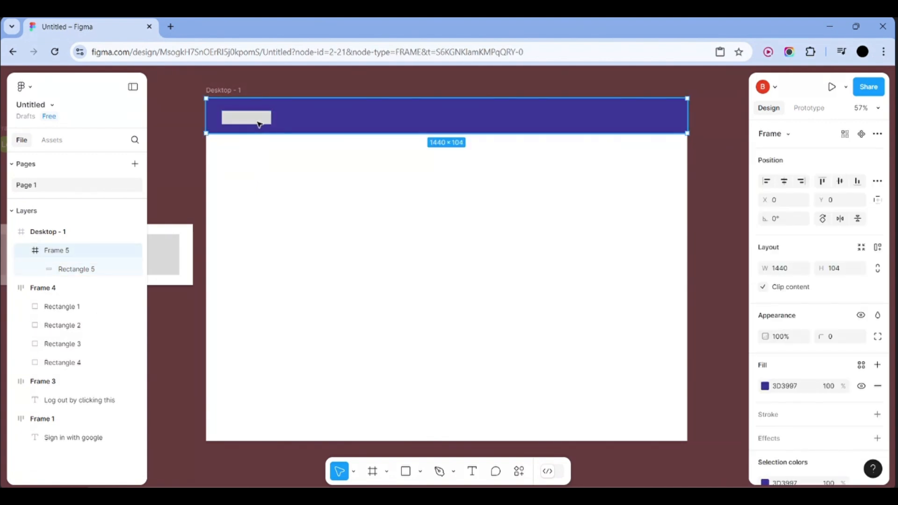
pyautogui.moveTo(260, 122); pyautogui.dragTo(405, 119)
# Undo an accidental duplicate of the header bar and clear the selection
pyautogui.click(413, 182)
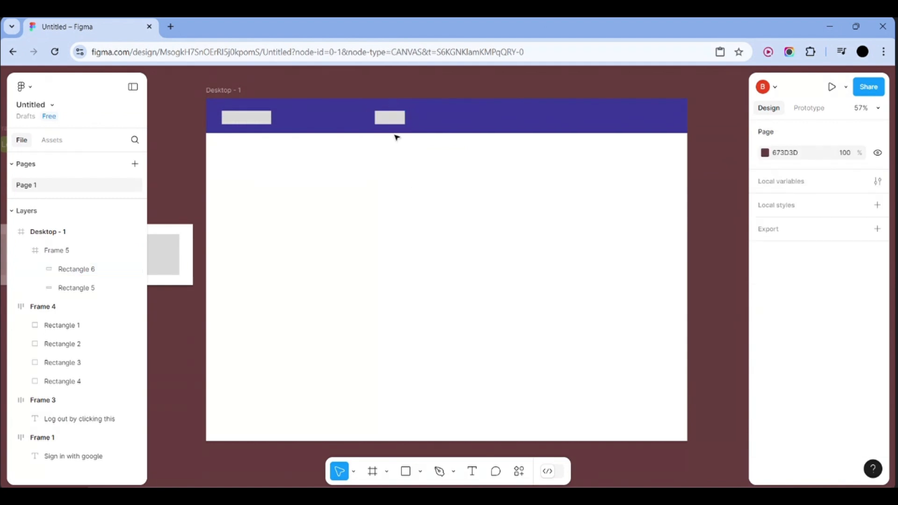
pyautogui.click(396, 120)
pyautogui.moveTo(395, 118); pyautogui.dragTo(430, 122)
pyautogui.hotkey('ctrl', 'z')
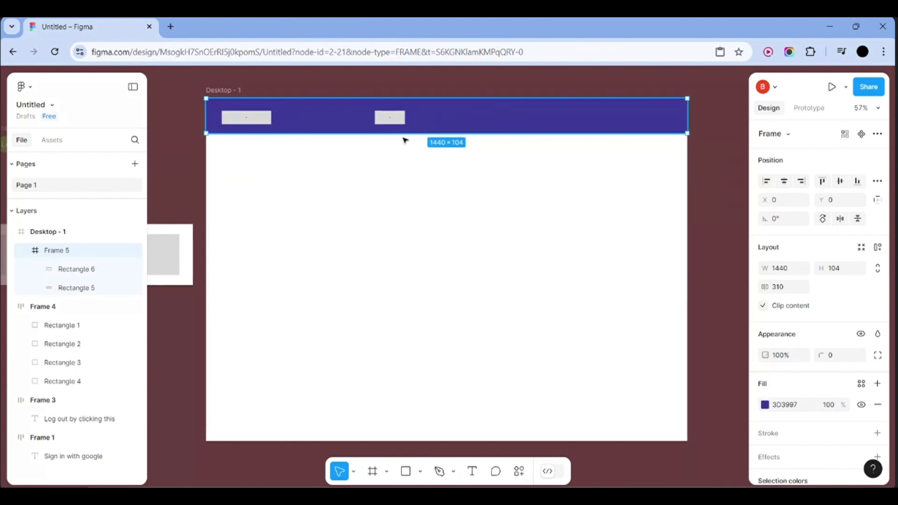
pyautogui.click(392, 156)
pyautogui.click(392, 122)
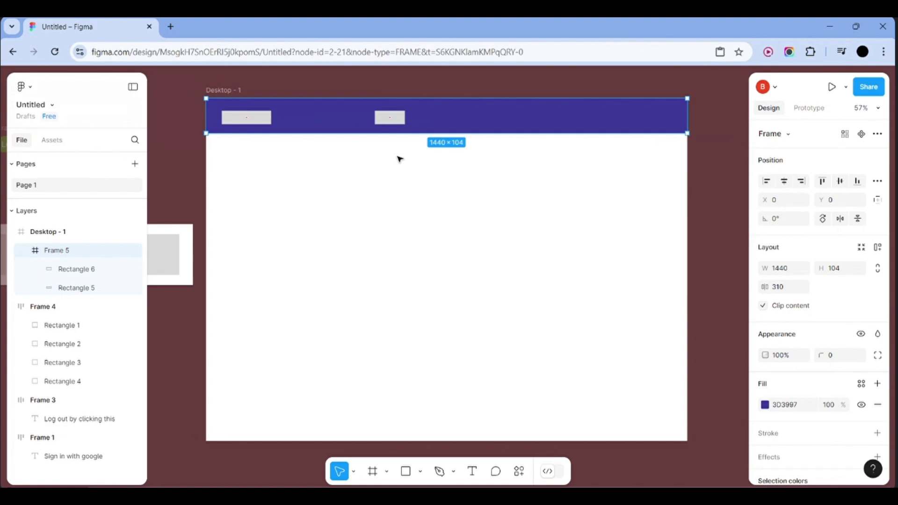
pyautogui.click(399, 158)
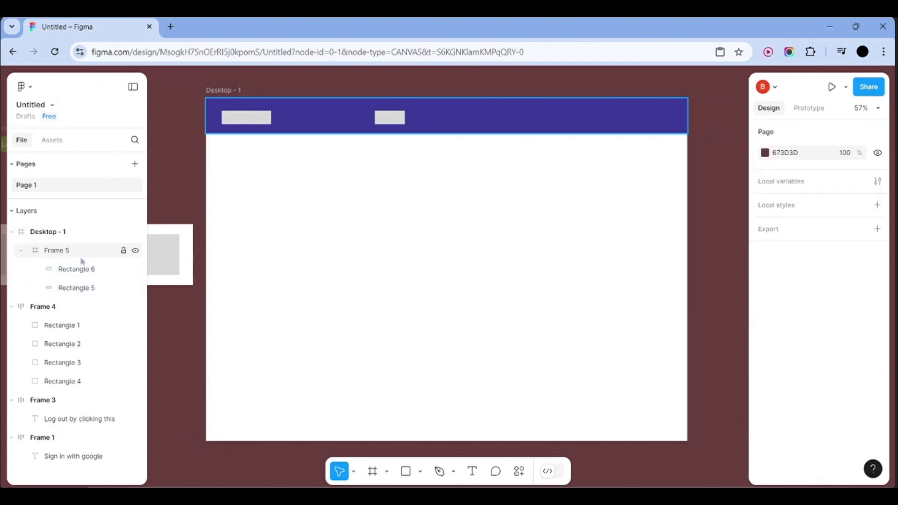
# Duplicate the middle navbar placeholder and pull the original out above the page
pyautogui.click(81, 279)
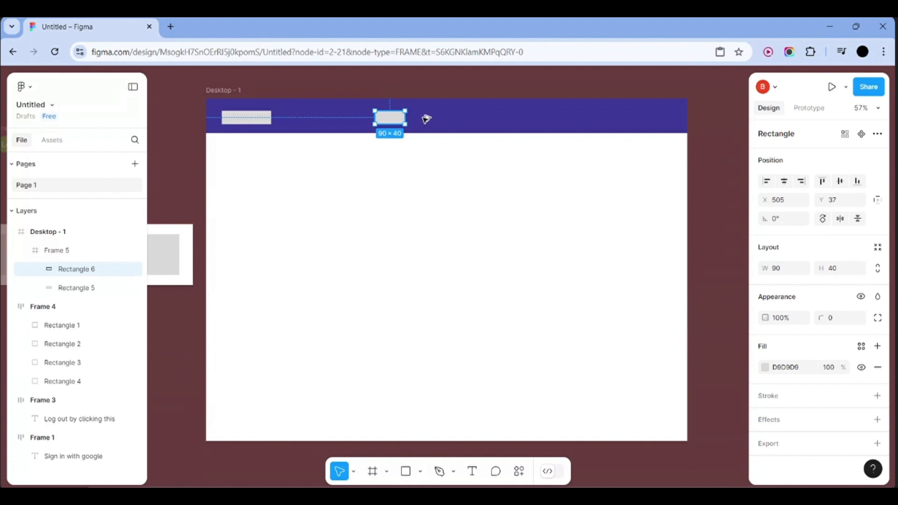
pyautogui.hotkey('ctrl', 'd')
pyautogui.moveTo(432, 119); pyautogui.dragTo(438, 119)
pyautogui.scroll(2, 400, 193)
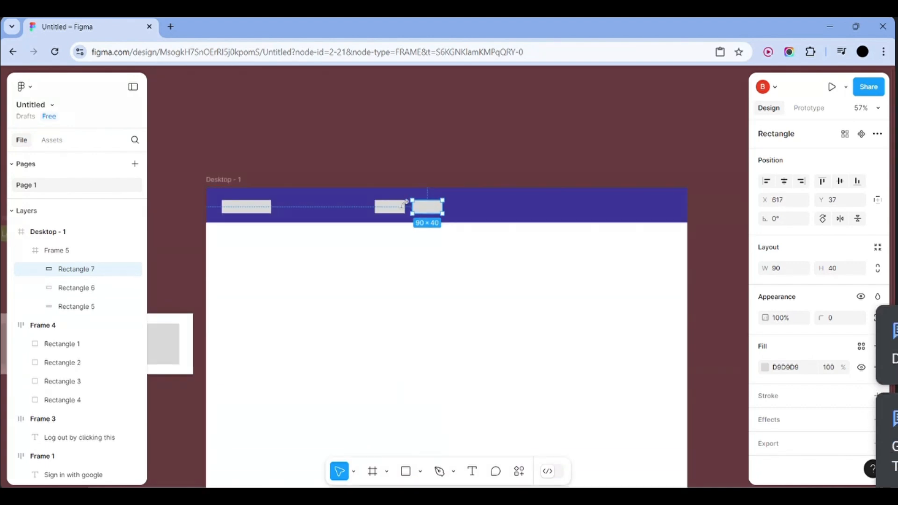
pyautogui.click(391, 207)
pyautogui.moveTo(399, 167); pyautogui.dragTo(400, 151)
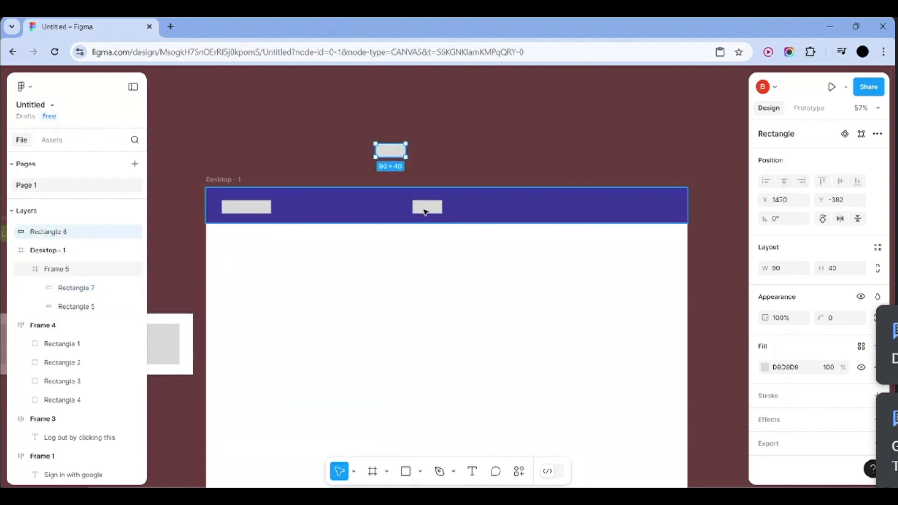
# Undo an accidental navbar move and delete the leftover copy inside the navbar
pyautogui.moveTo(434, 211); pyautogui.dragTo(431, 154)
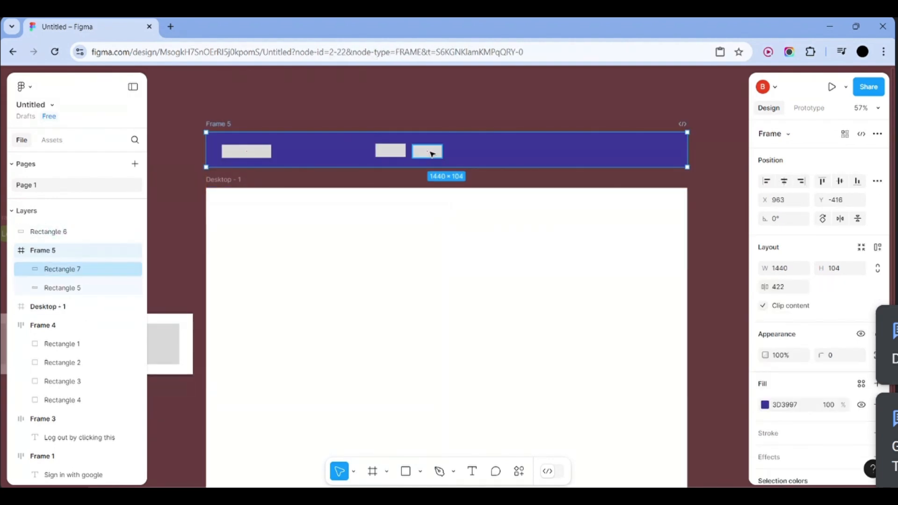
pyautogui.hotkey('ctrl', 'z')
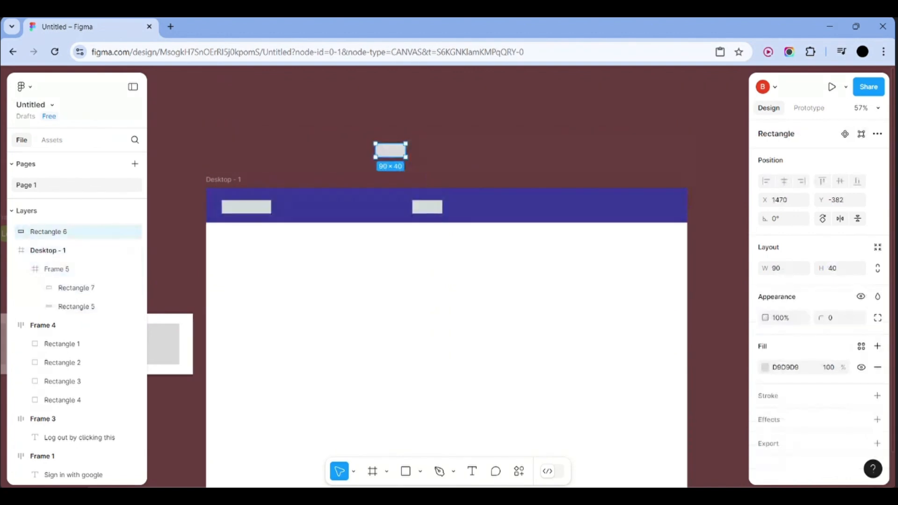
pyautogui.click(431, 153)
pyautogui.click(430, 211)
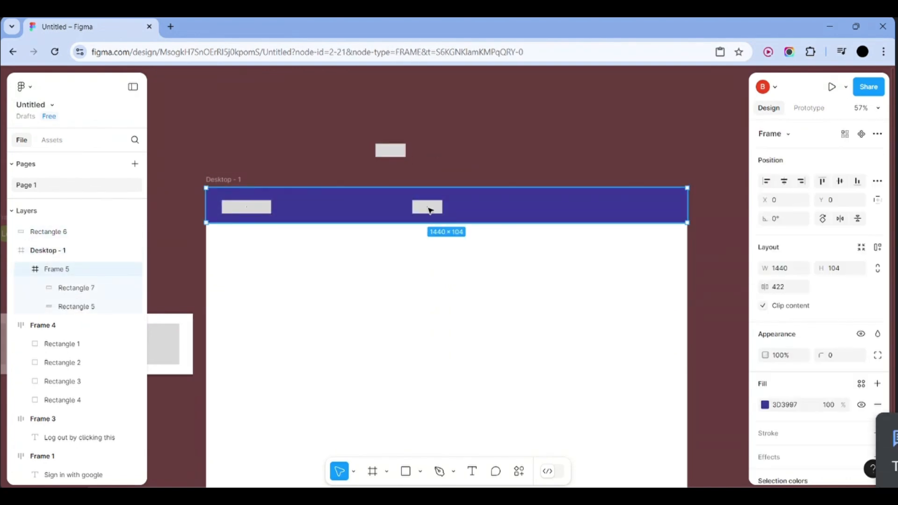
pyautogui.click(105, 294)
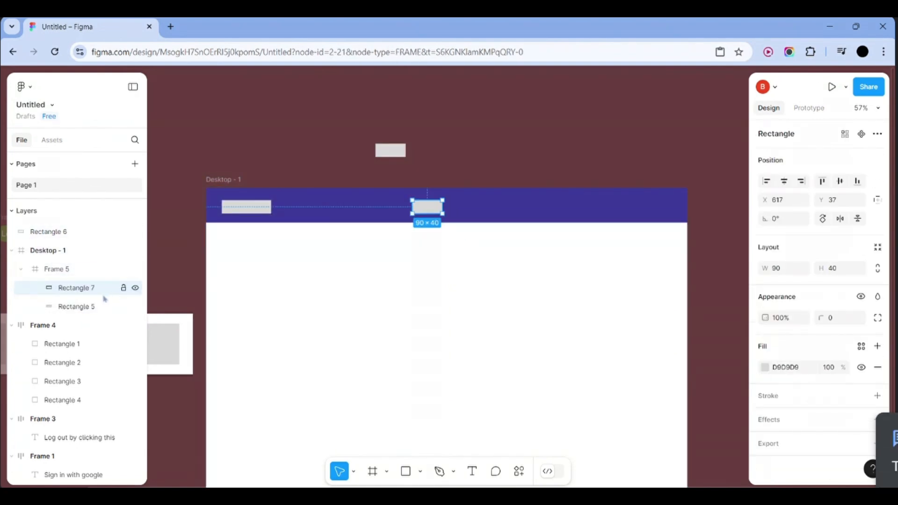
pyautogui.press('Delete')
# Duplicate the grey placeholder sitting above the page in place
pyautogui.click(382, 156)
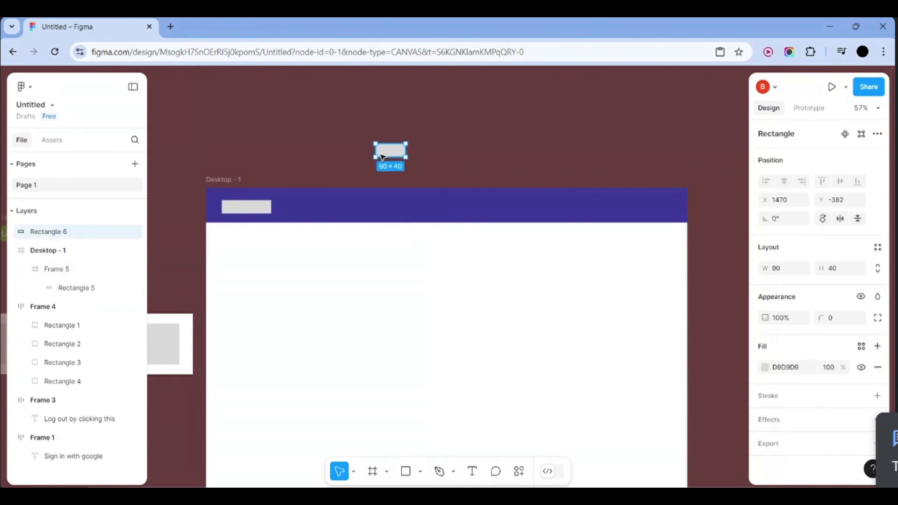
pyautogui.click(444, 153)
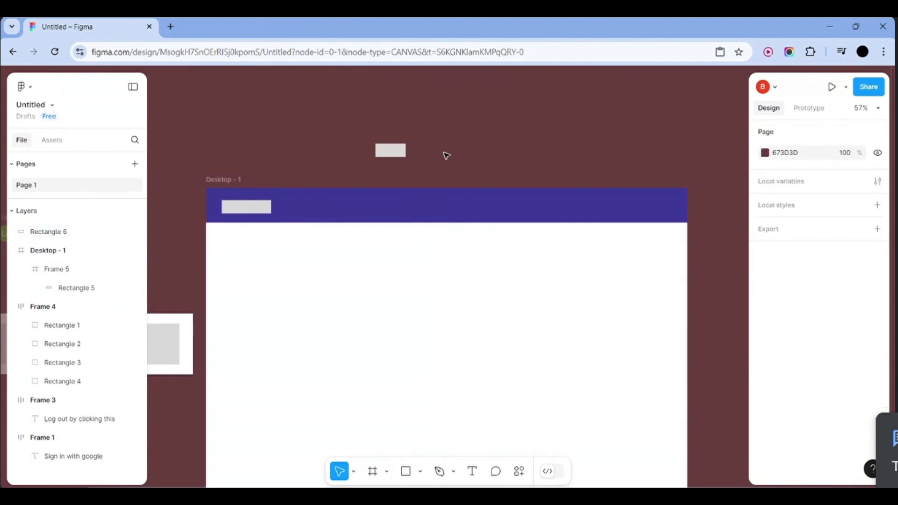
pyautogui.click(397, 150)
pyautogui.hotkey('ctrl', 'd')
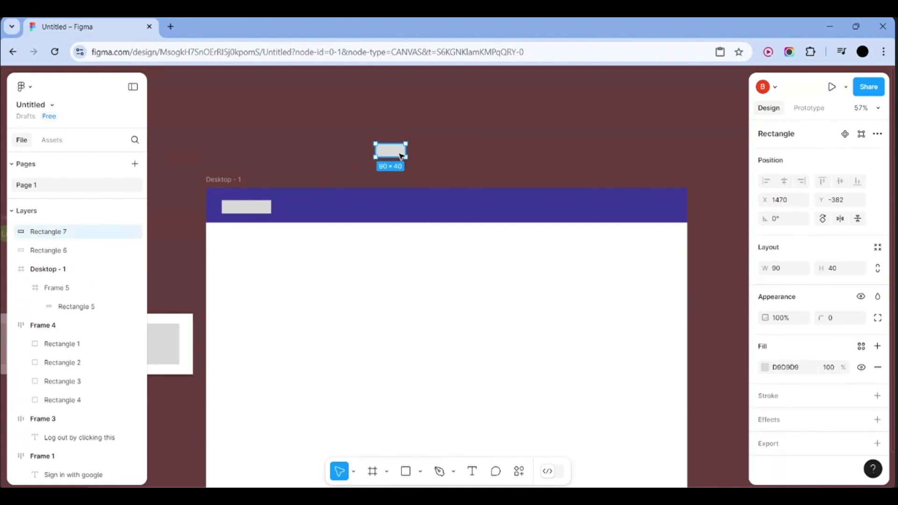
# Alt-drag copies of the grey rectangle into a row above the page and marquee-select them all
pyautogui.scroll(-5, 398, 154)
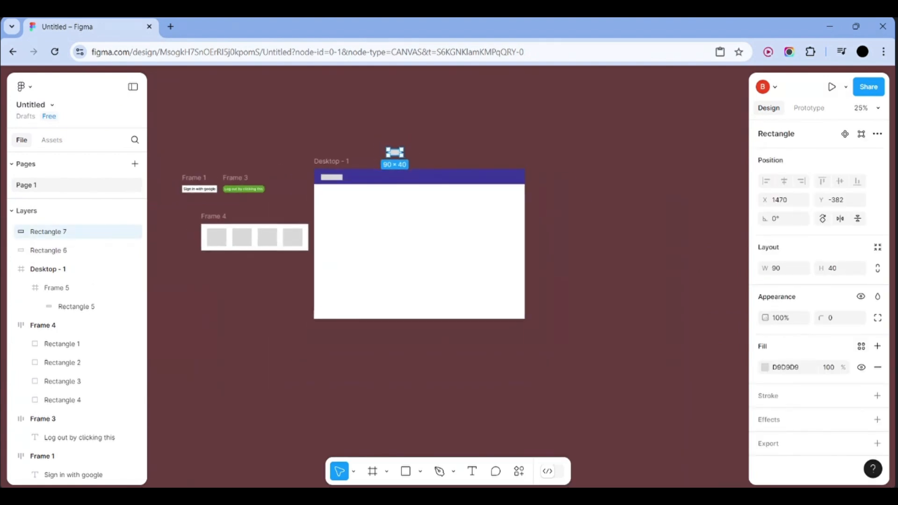
pyautogui.rightClick(396, 156)
pyautogui.click(321, 136)
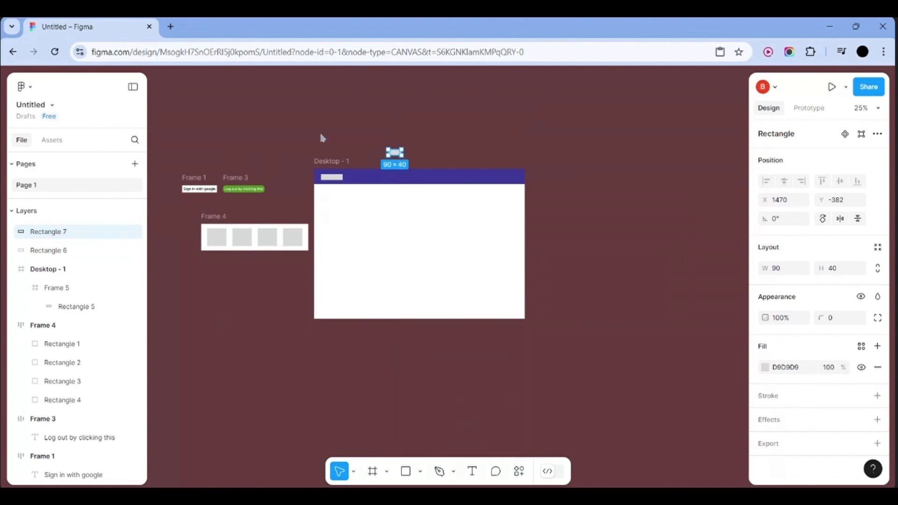
pyautogui.scroll(8, 321, 135)
pyautogui.hscroll(5, 321, 135)
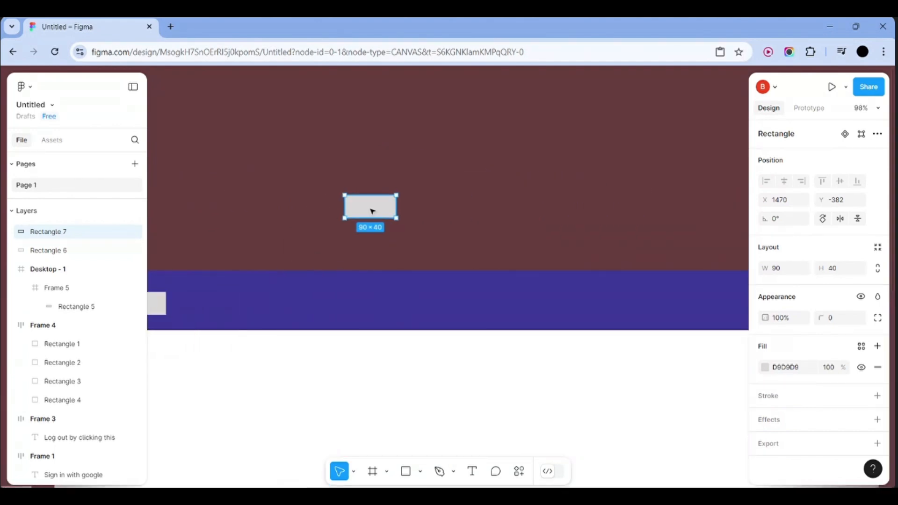
pyautogui.keyDown('alt'); pyautogui.moveTo(370, 210); pyautogui.dragTo(432, 211); pyautogui.keyUp('alt')
pyautogui.keyDown('alt'); pyautogui.doubleClick(432, 211); pyautogui.keyUp('alt')
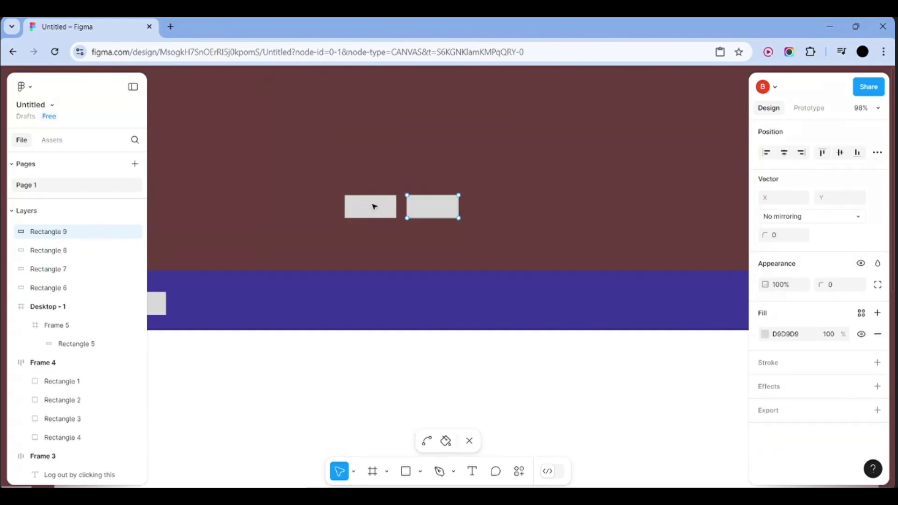
pyautogui.click(74, 248)
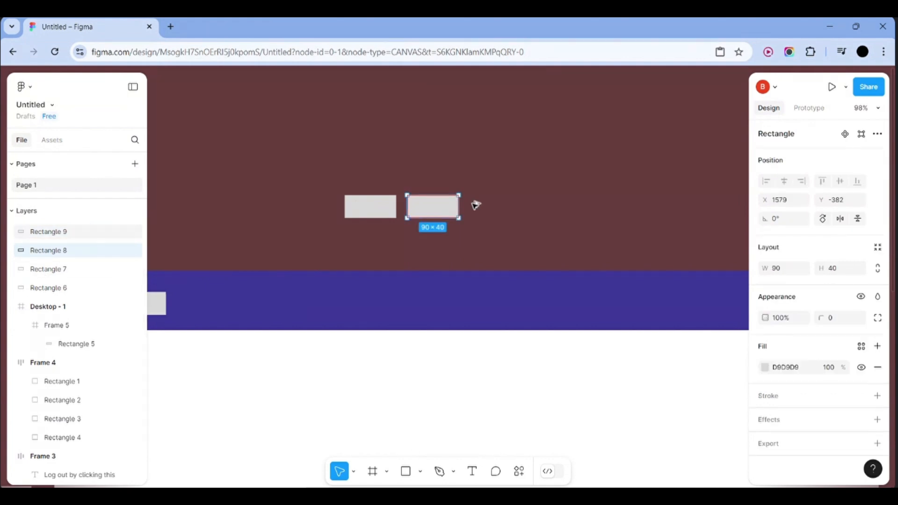
pyautogui.keyDown('alt'); pyautogui.moveTo(437, 206); pyautogui.dragTo(582, 210); pyautogui.keyUp('alt')
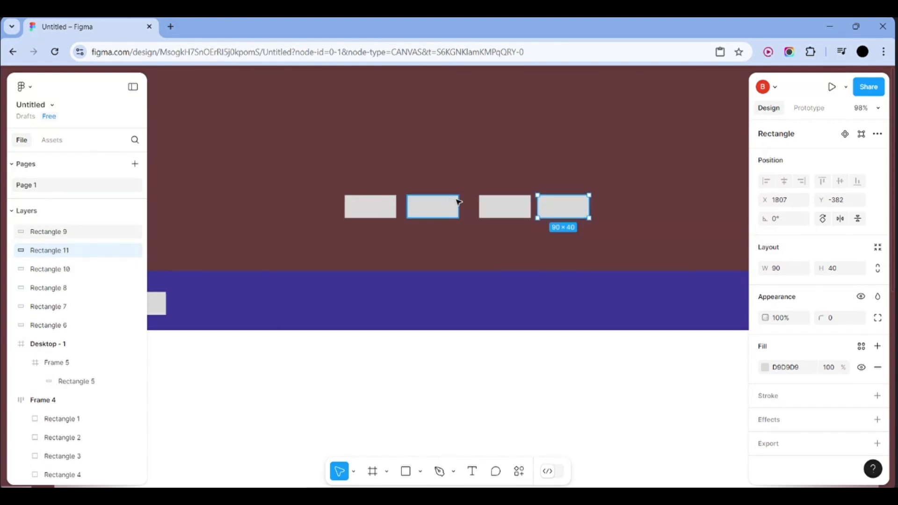
pyautogui.click(386, 191)
pyautogui.moveTo(386, 190); pyautogui.dragTo(602, 227)
# Wrap the rectangles in auto layout, delete the two extras, and re-wrap the remaining four
pyautogui.hotkey('shift', 'a')
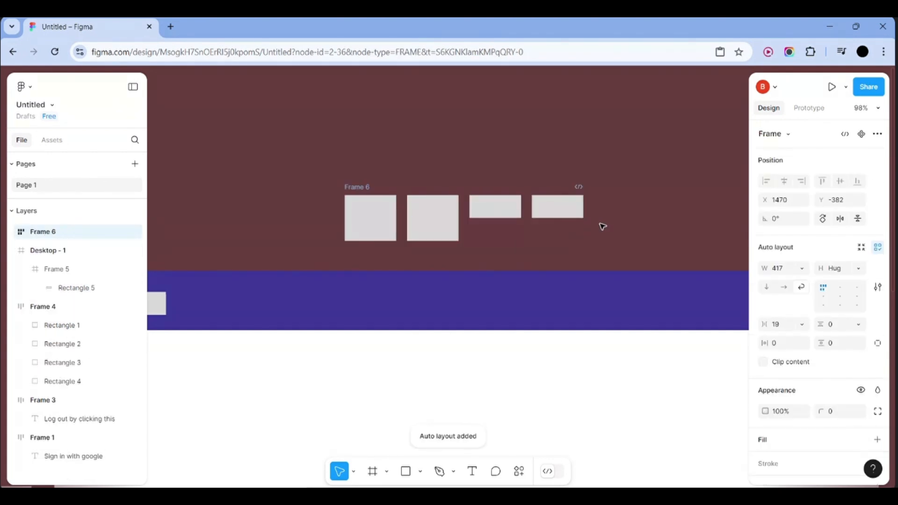
pyautogui.click(442, 224)
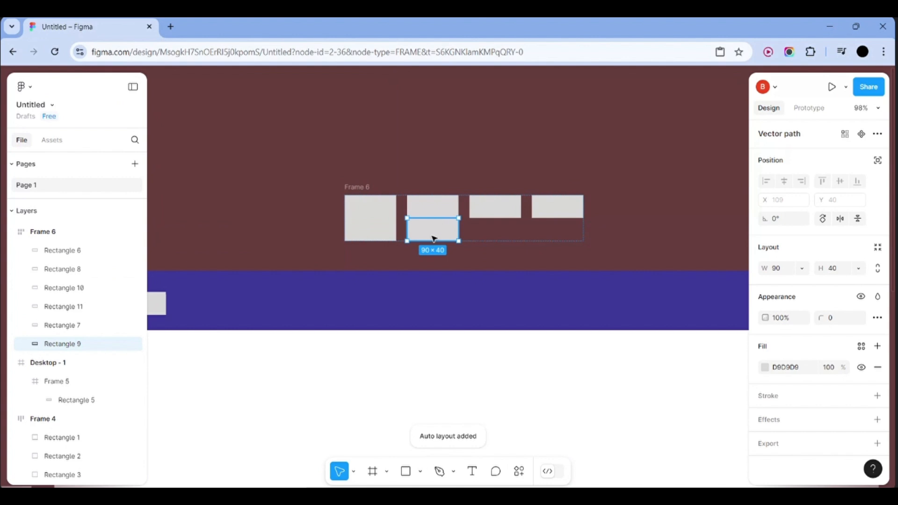
pyautogui.press('Delete')
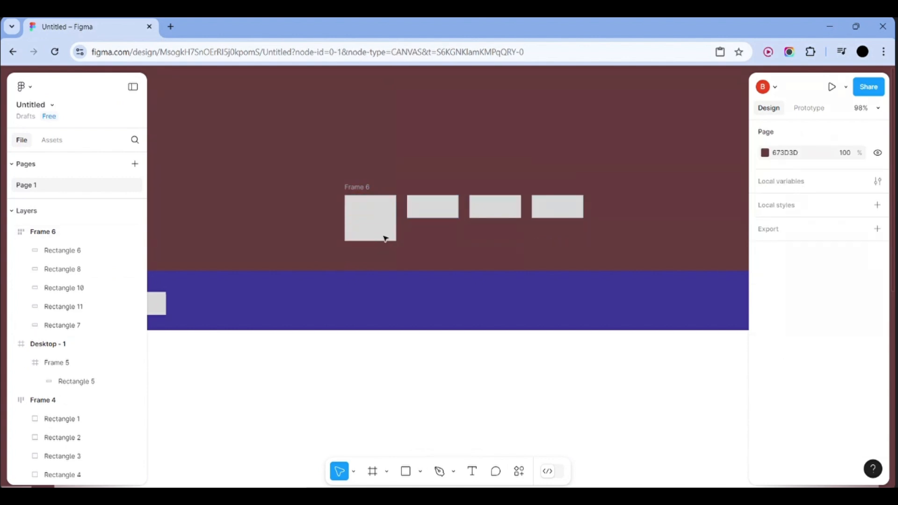
pyautogui.click(390, 229)
pyautogui.press('Delete')
pyautogui.moveTo(332, 177); pyautogui.dragTo(594, 232)
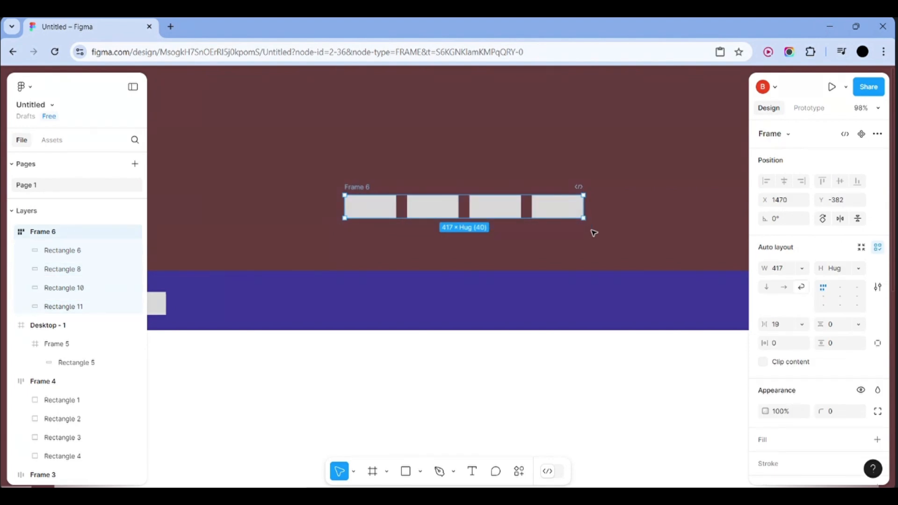
pyautogui.hotkey('shift', 'a')
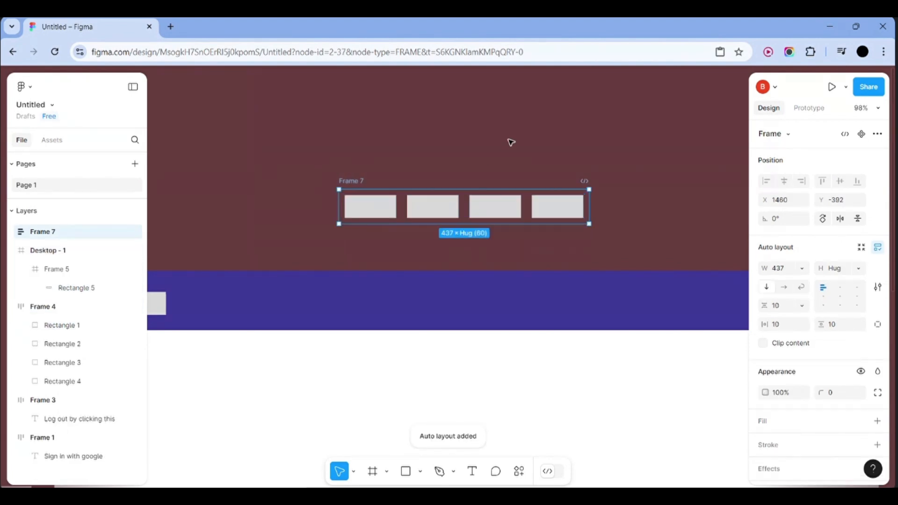
# Place the four-rectangle row at the right end of Desktop - 1's indigo header
pyautogui.scroll(-5, 511, 142)
pyautogui.hscroll(2, 511, 142)
pyautogui.click(536, 162)
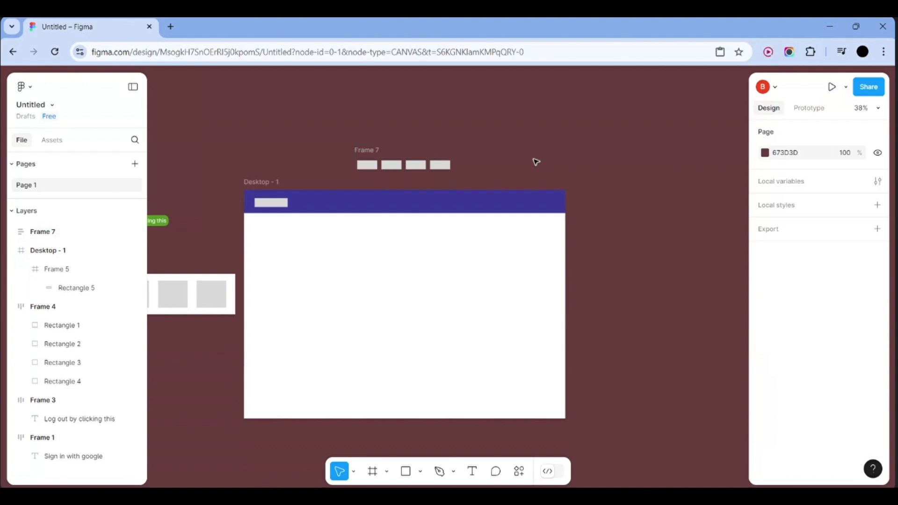
pyautogui.click(79, 233)
pyautogui.doubleClick(451, 171)
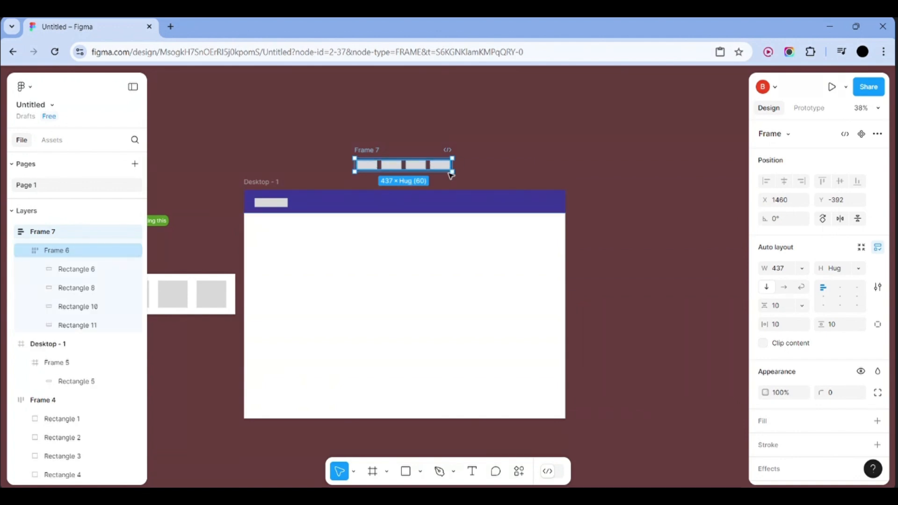
pyautogui.moveTo(450, 174); pyautogui.dragTo(535, 205)
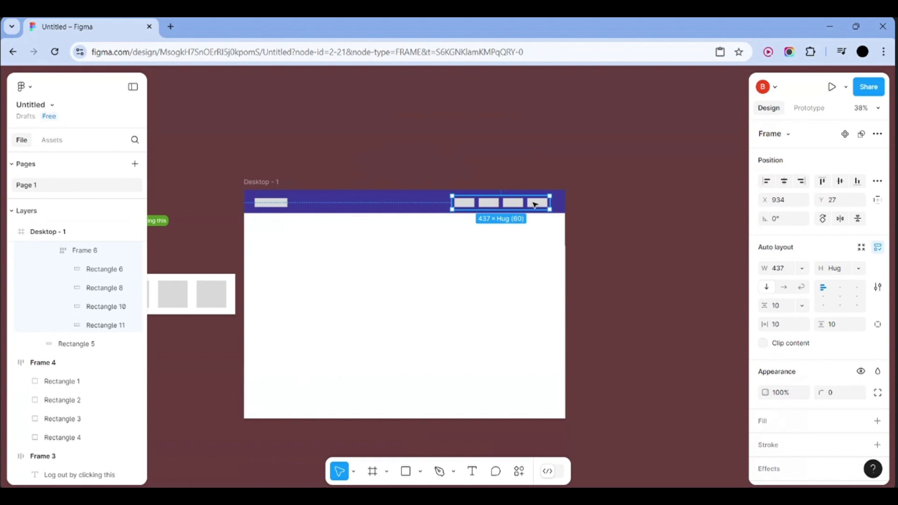
pyautogui.click(461, 158)
pyautogui.scroll(-3, 398, 295)
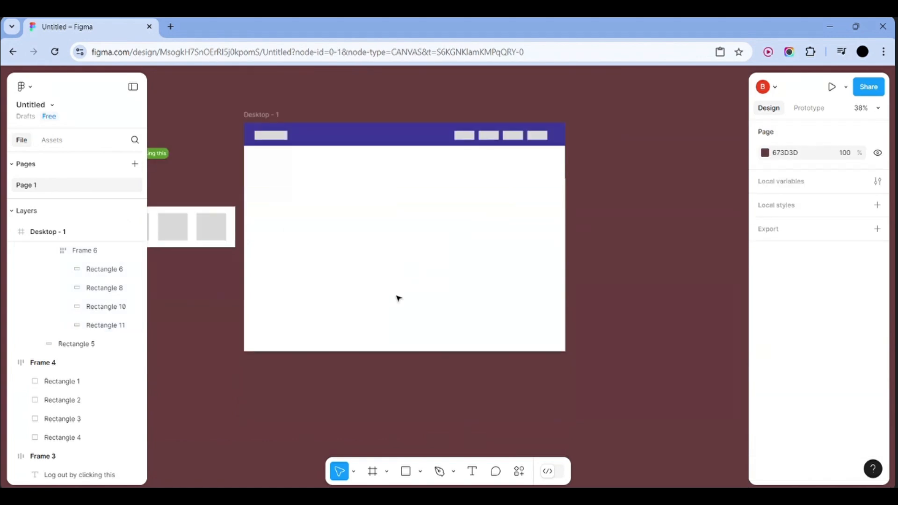
pyautogui.scroll(1, 398, 298)
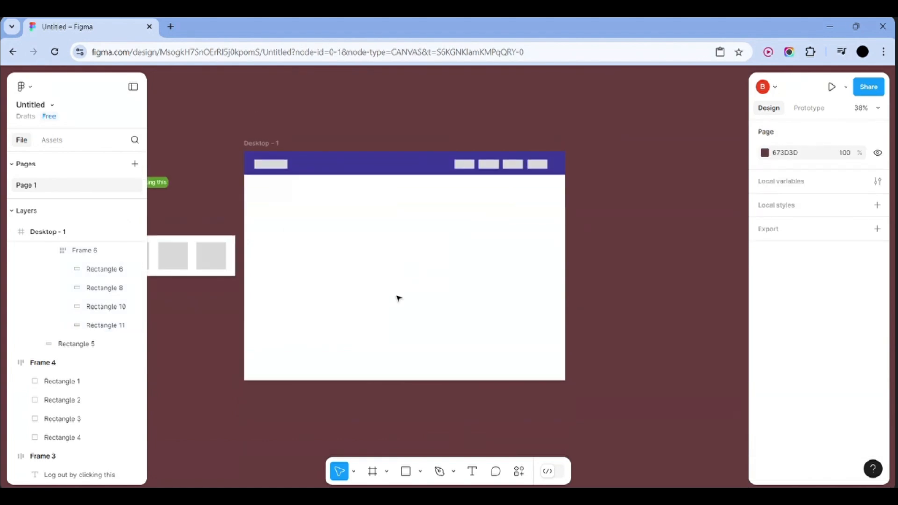
# Draw a grey image box under the navbar's right side and run one diagonal corner to corner
pyautogui.click(406, 472)
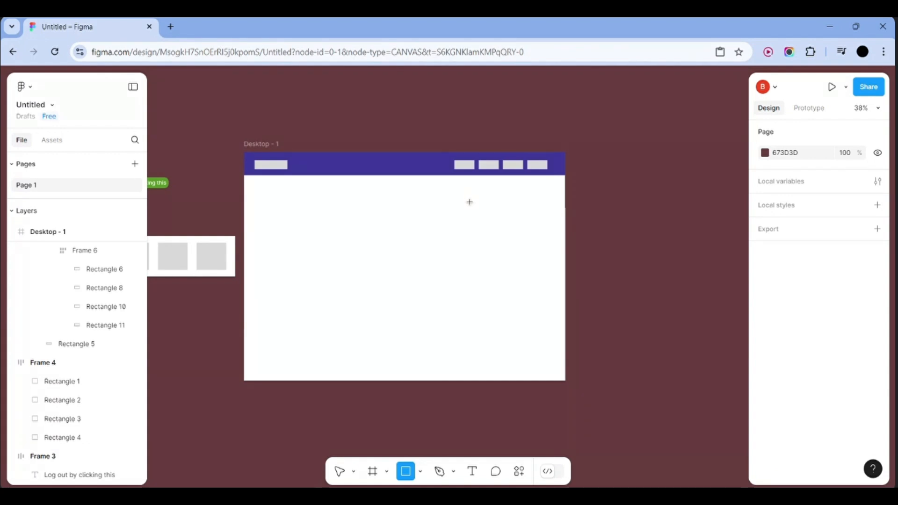
pyautogui.moveTo(470, 197); pyautogui.dragTo(522, 241)
pyautogui.click(590, 312)
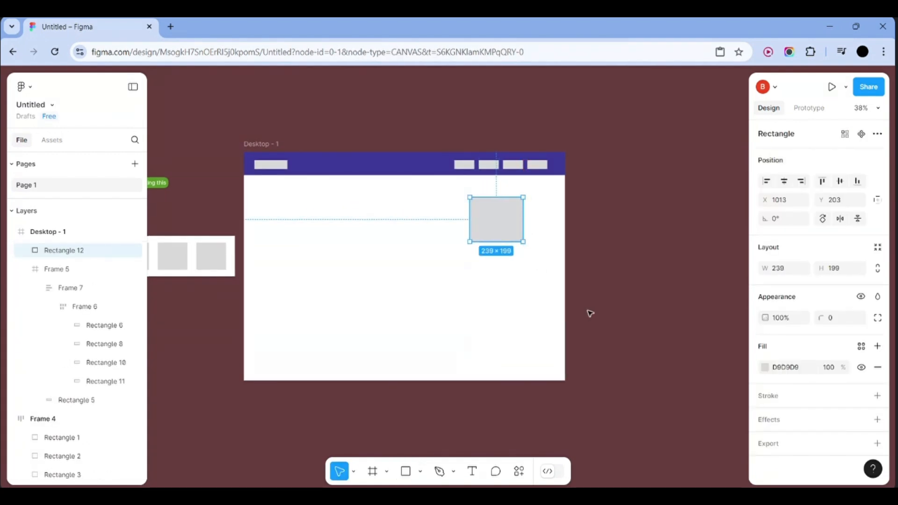
pyautogui.click(470, 473)
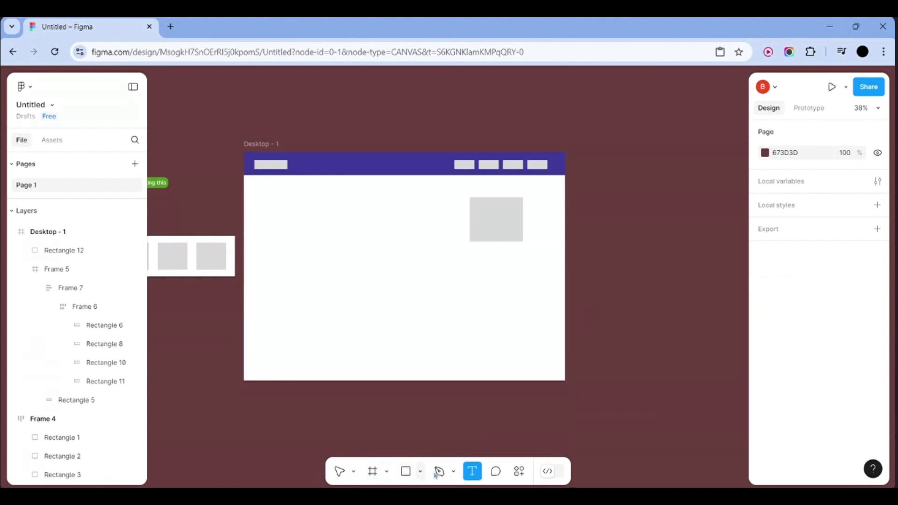
pyautogui.click(387, 472)
pyautogui.click(420, 471)
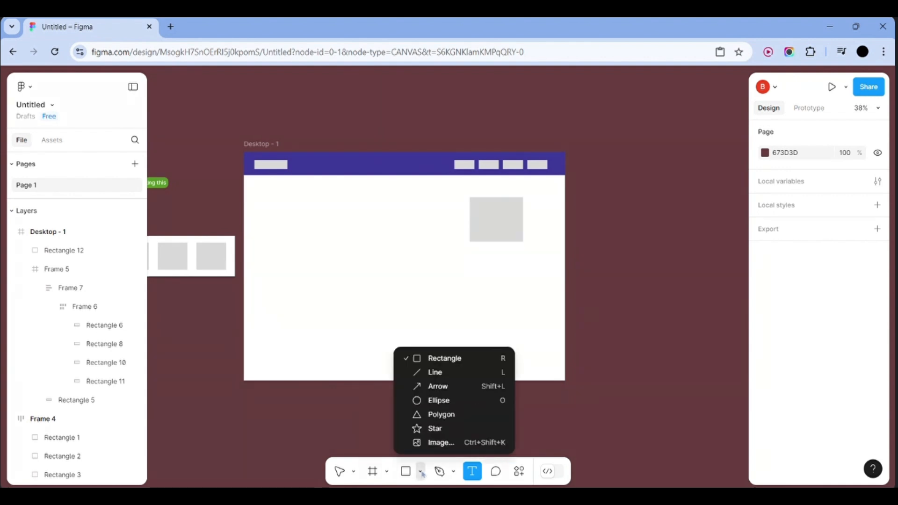
pyautogui.click(461, 375)
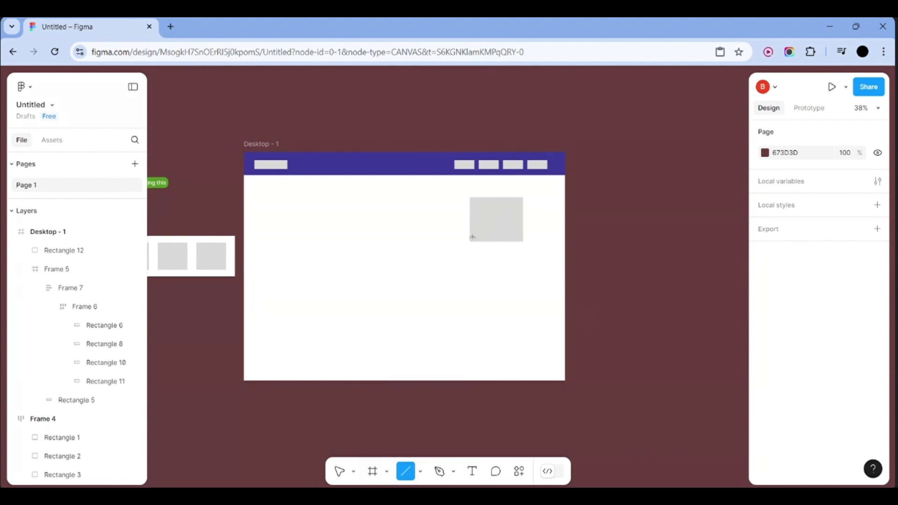
pyautogui.moveTo(472, 237)
pyautogui.mouseDown()
pyautogui.moveTo(512, 196)
pyautogui.moveTo(523, 199)
pyautogui.mouseUp()
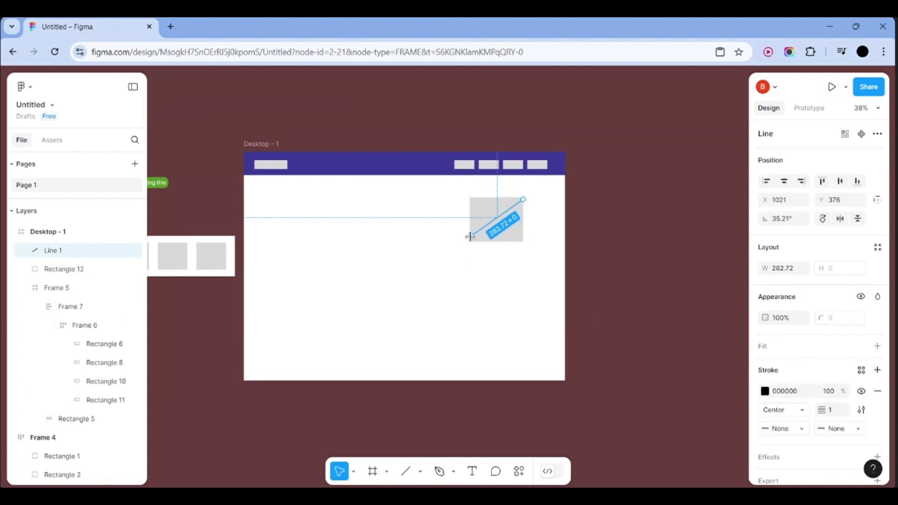
pyautogui.moveTo(470, 237); pyautogui.dragTo(469, 242)
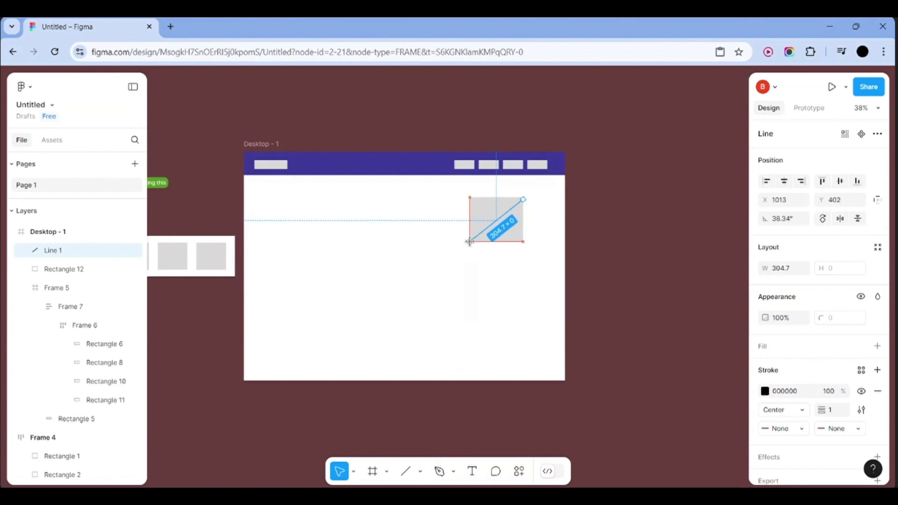
pyautogui.click(585, 290)
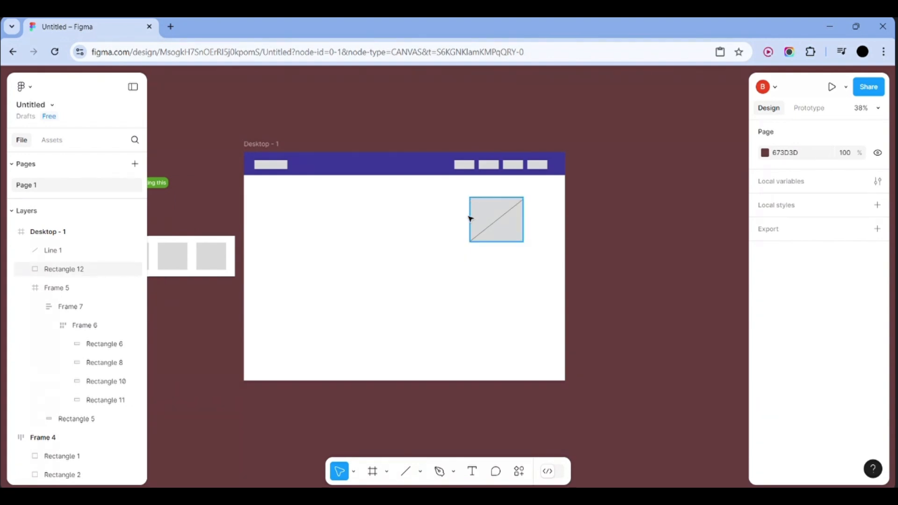
# Draw Line 2 across the image box's other diagonal
pyautogui.click(403, 472)
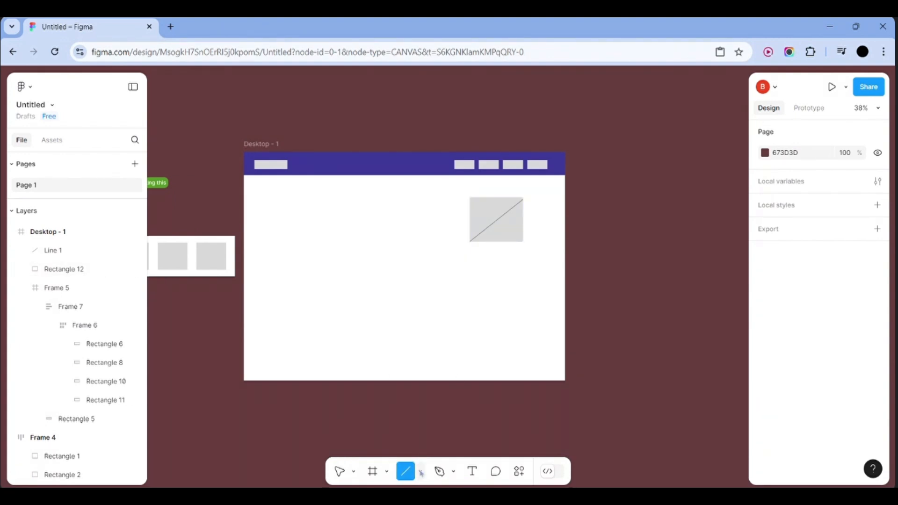
pyautogui.click(421, 473)
pyautogui.click(439, 374)
pyautogui.moveTo(470, 198); pyautogui.dragTo(523, 242)
pyautogui.click(602, 252)
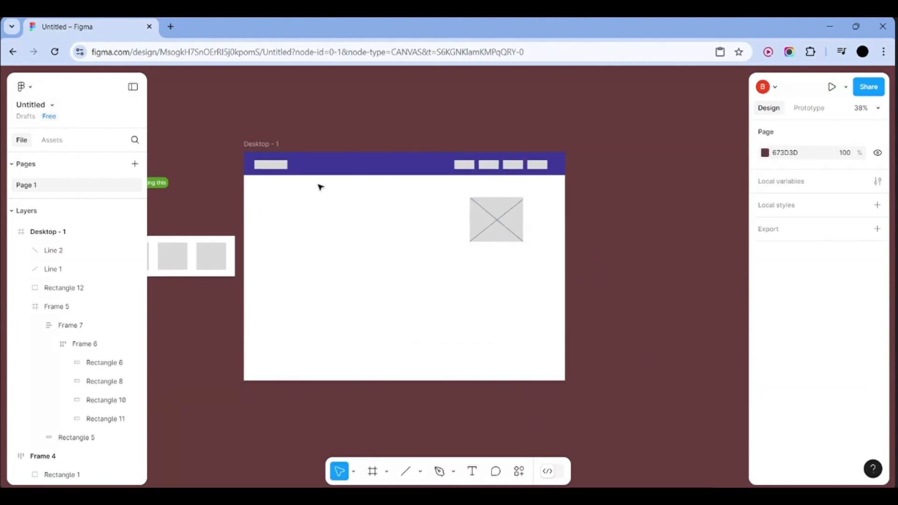
# Cross the grey logo box at the header's left end with diagonal Lines 3 and 4
pyautogui.scroll(10, 263, 167)
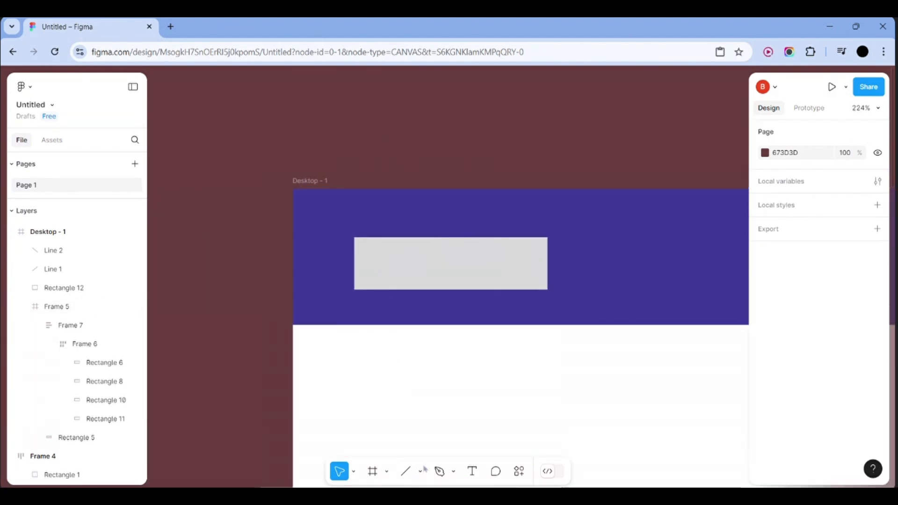
pyautogui.press('l')
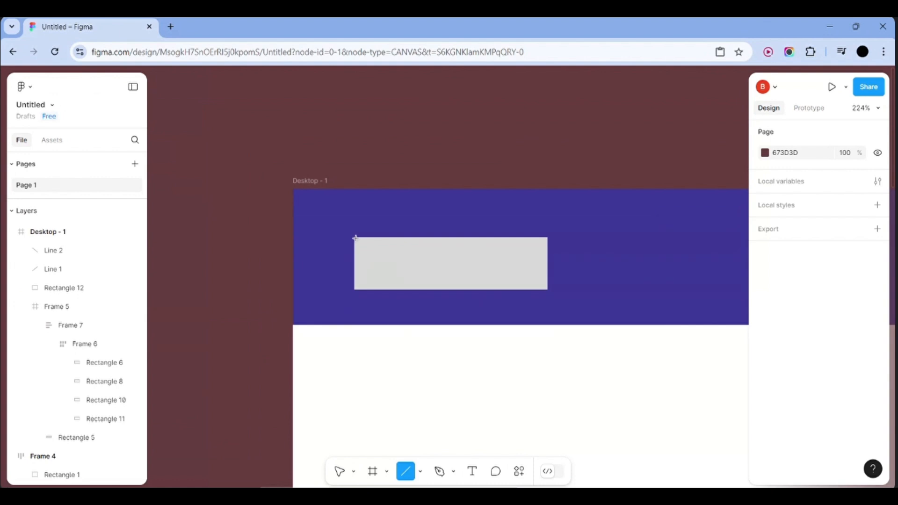
pyautogui.moveTo(353, 238); pyautogui.dragTo(548, 290)
pyautogui.click(405, 471)
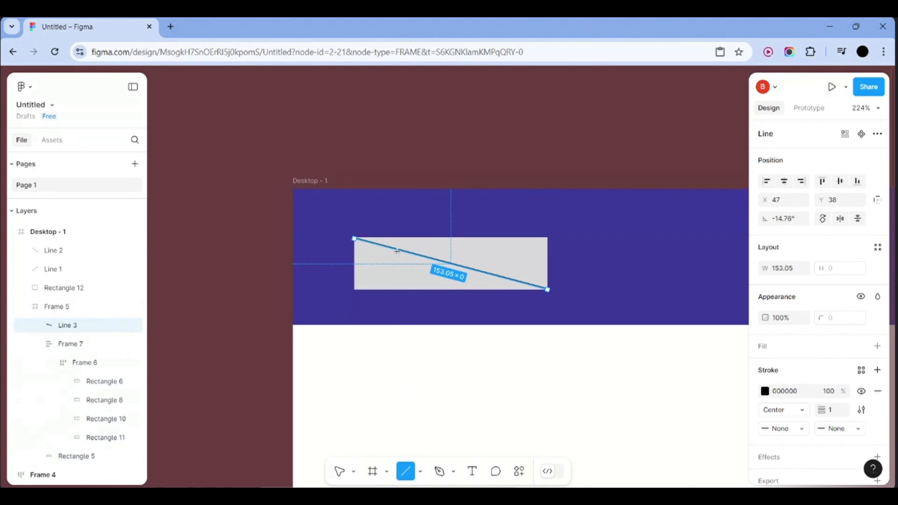
pyautogui.moveTo(354, 289); pyautogui.dragTo(547, 236)
pyautogui.click(569, 170)
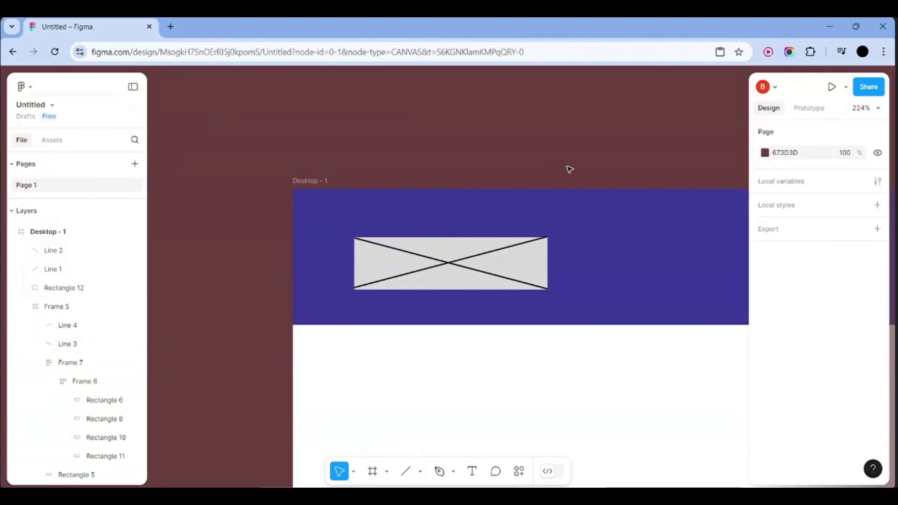
pyautogui.scroll(-5, 568, 170)
pyautogui.hscroll(9, 569, 170)
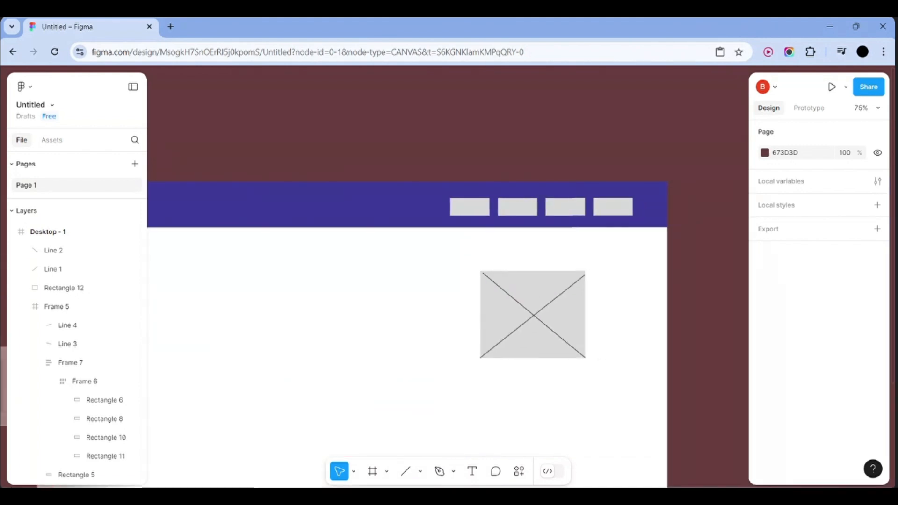
pyautogui.scroll(-3, 569, 170)
pyautogui.scroll(-3, 430, 214)
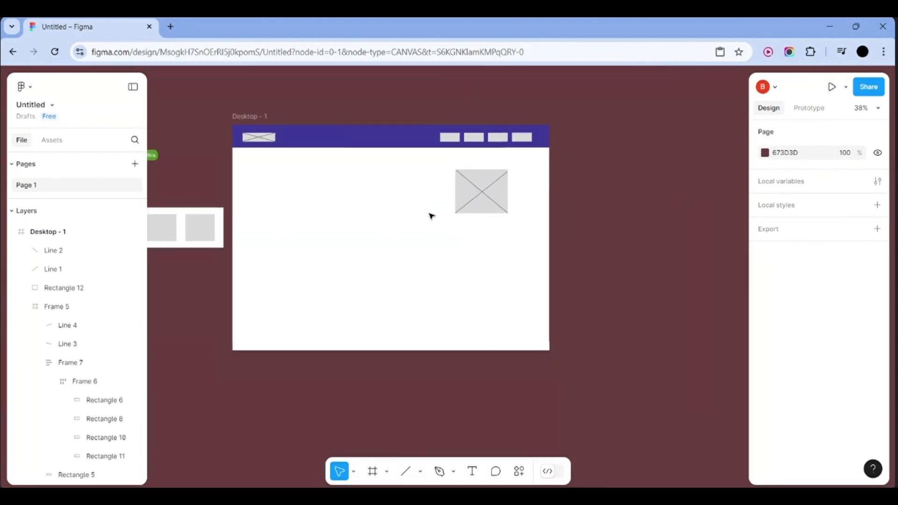
pyautogui.scroll(3, 431, 215)
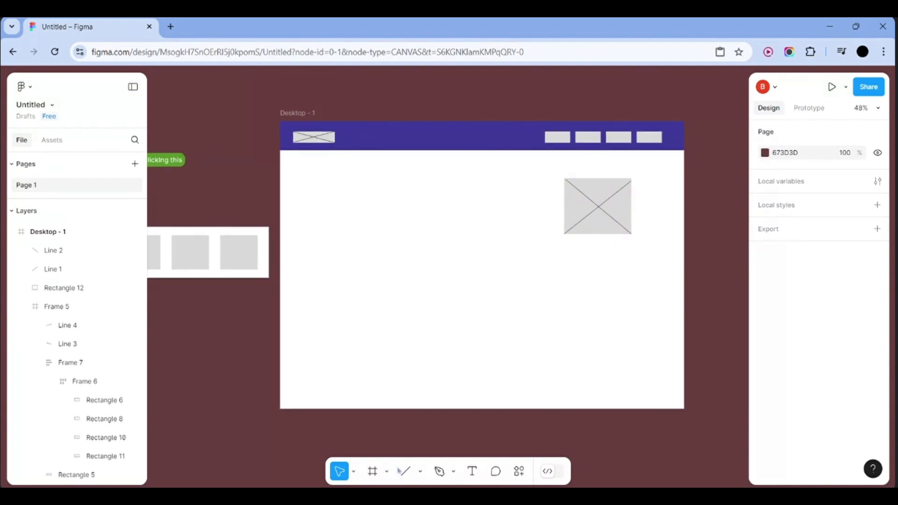
# Draw a grey 216×197 ellipse in the lower-left of Desktop - 1
pyautogui.click(374, 475)
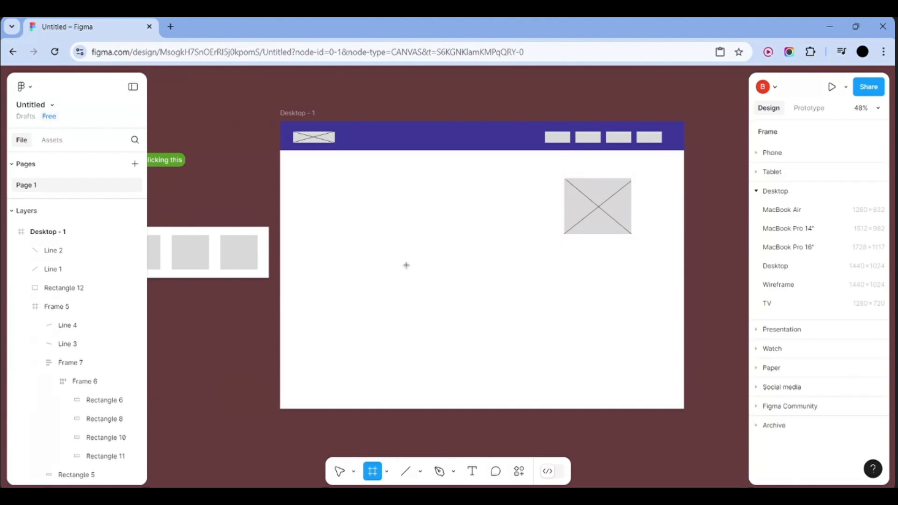
pyautogui.click(386, 471)
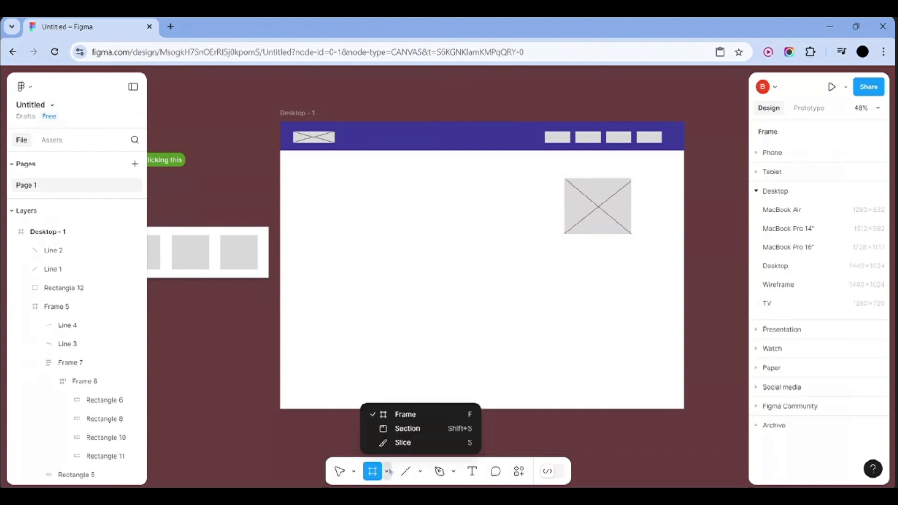
pyautogui.click(420, 471)
pyautogui.click(423, 357)
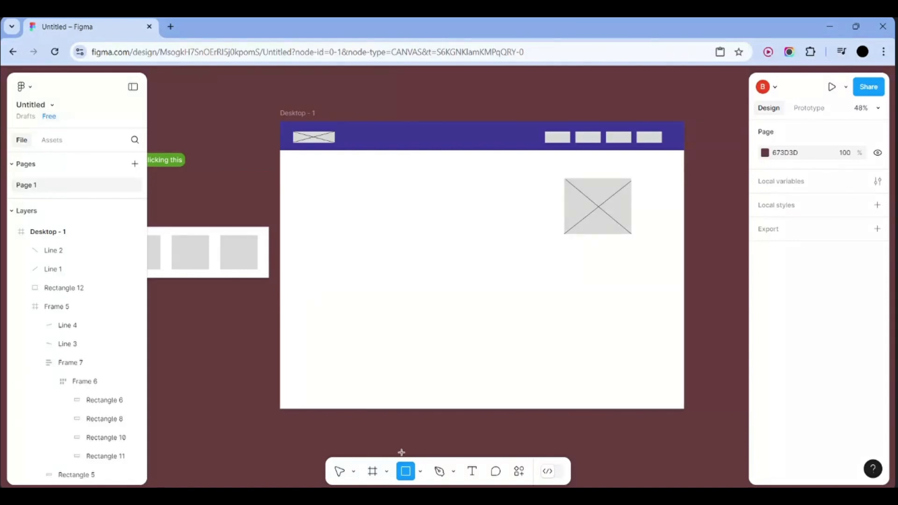
pyautogui.click(420, 472)
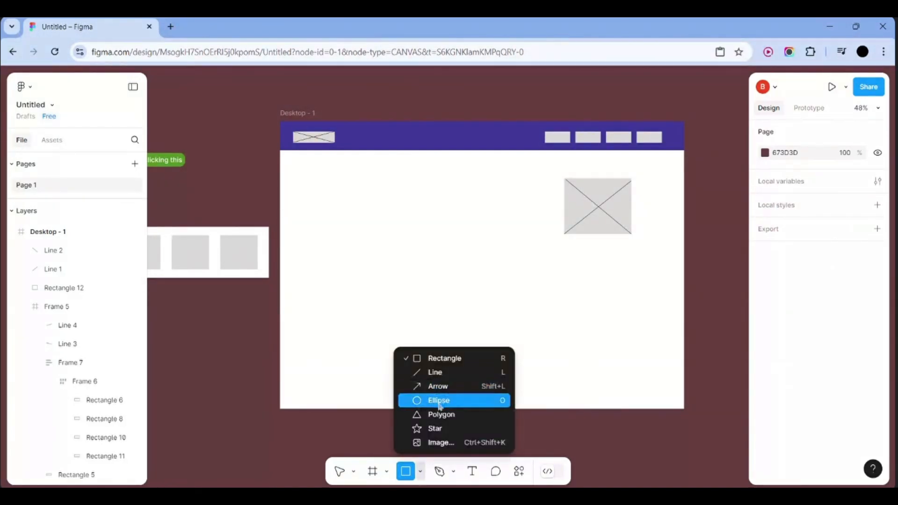
pyautogui.click(435, 398)
pyautogui.moveTo(322, 291); pyautogui.dragTo(383, 346)
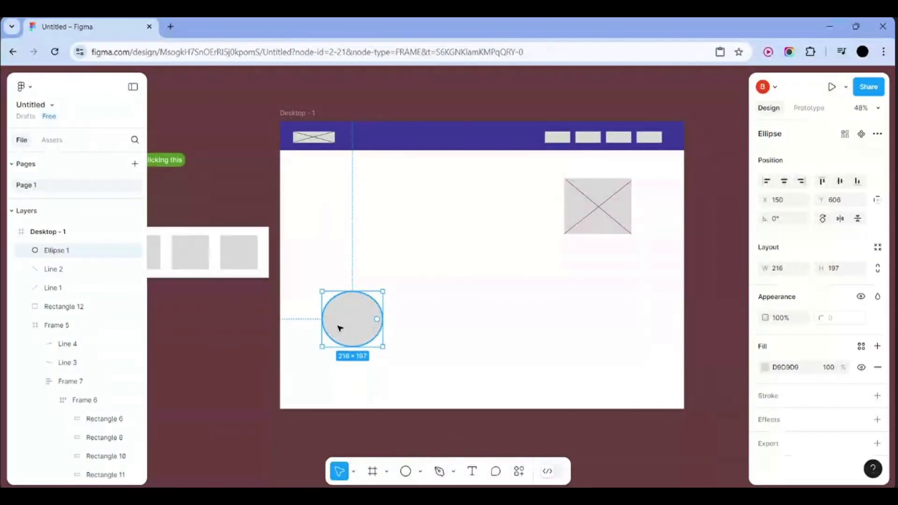
pyautogui.click(283, 336)
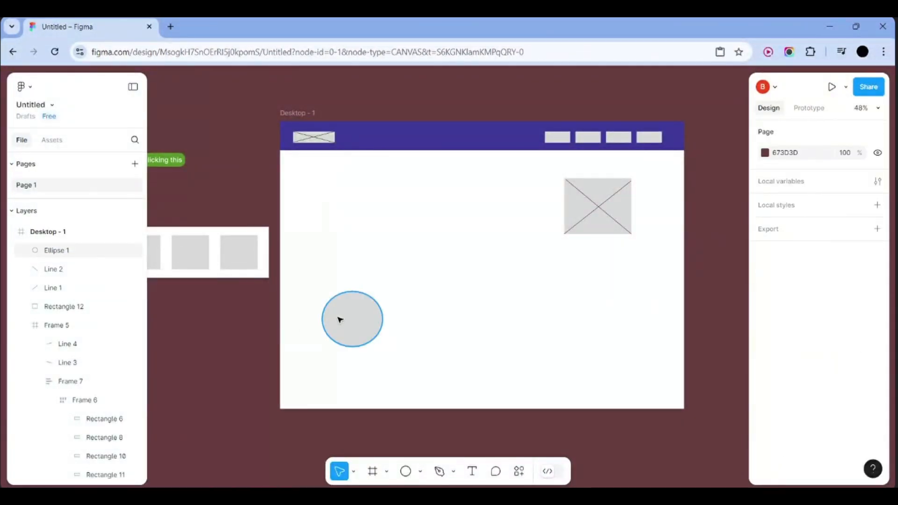
# Duplicate the circle rightward to form a row of Ellipses 1–3
pyautogui.moveTo(340, 320); pyautogui.dragTo(528, 321)
pyautogui.doubleClick(529, 321)
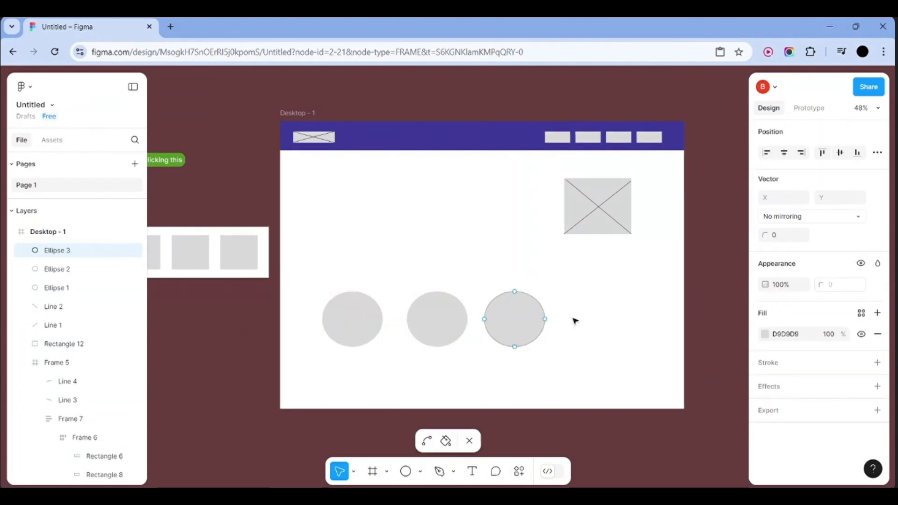
pyautogui.click(522, 319)
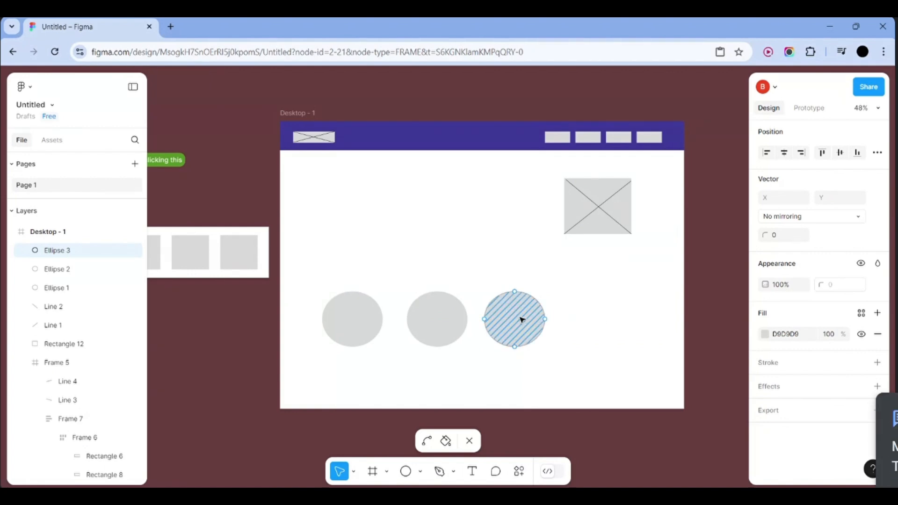
pyautogui.click(220, 357)
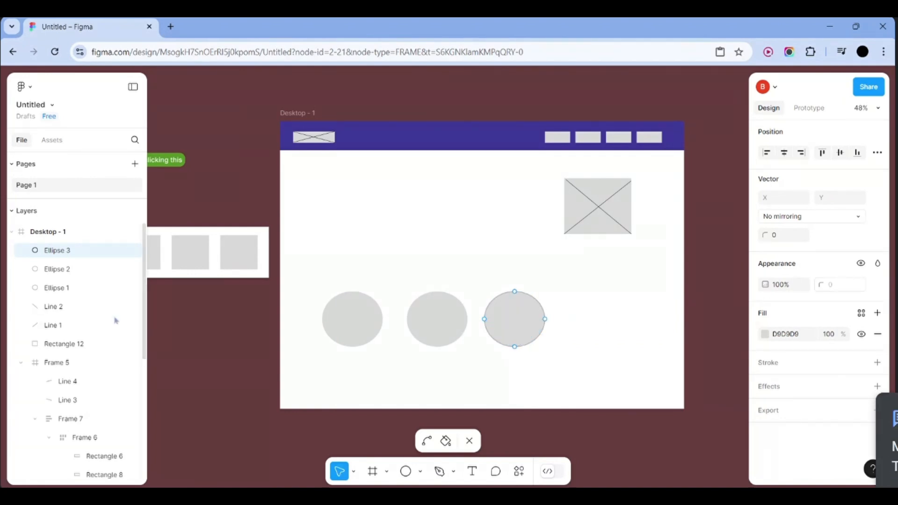
# Copy a fourth circle beside the third and wrap all four in auto-layout Frame 8
pyautogui.click(105, 271)
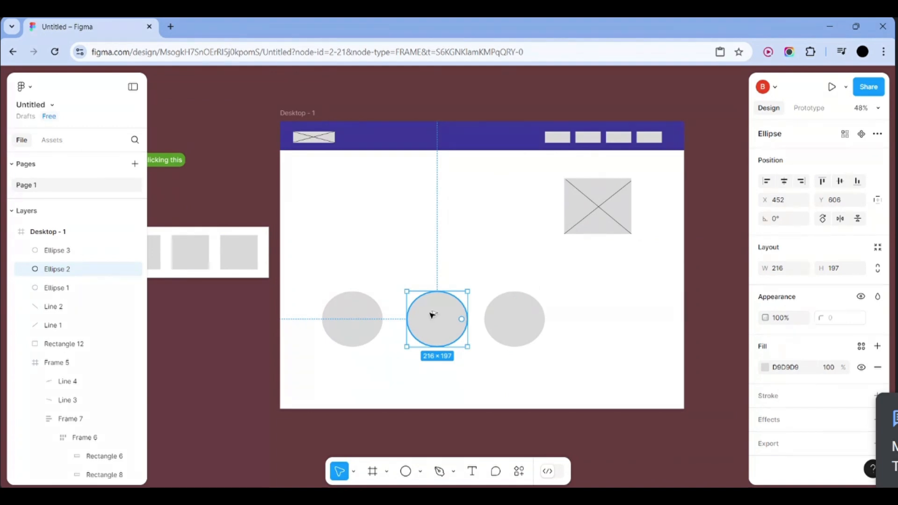
pyautogui.moveTo(432, 314); pyautogui.dragTo(599, 315)
pyautogui.click(211, 344)
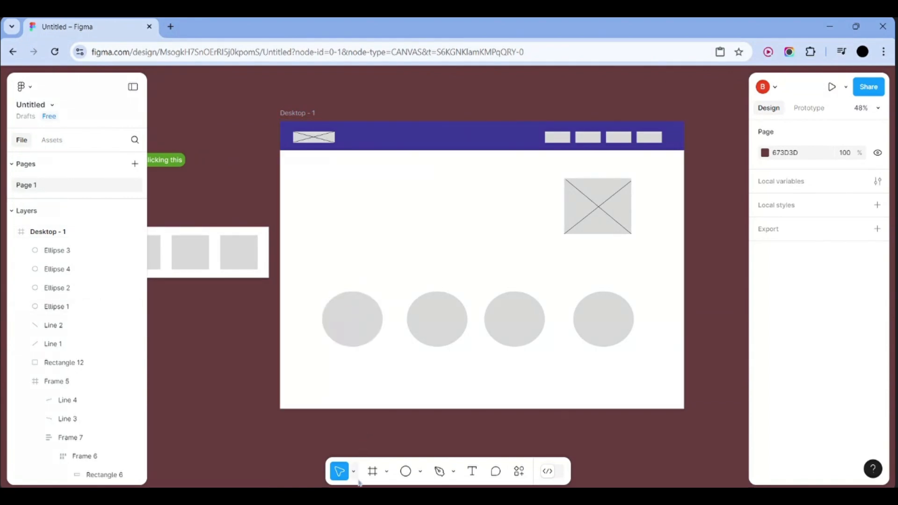
pyautogui.moveTo(308, 286); pyautogui.dragTo(359, 299)
pyautogui.moveTo(424, 327); pyautogui.dragTo(628, 363)
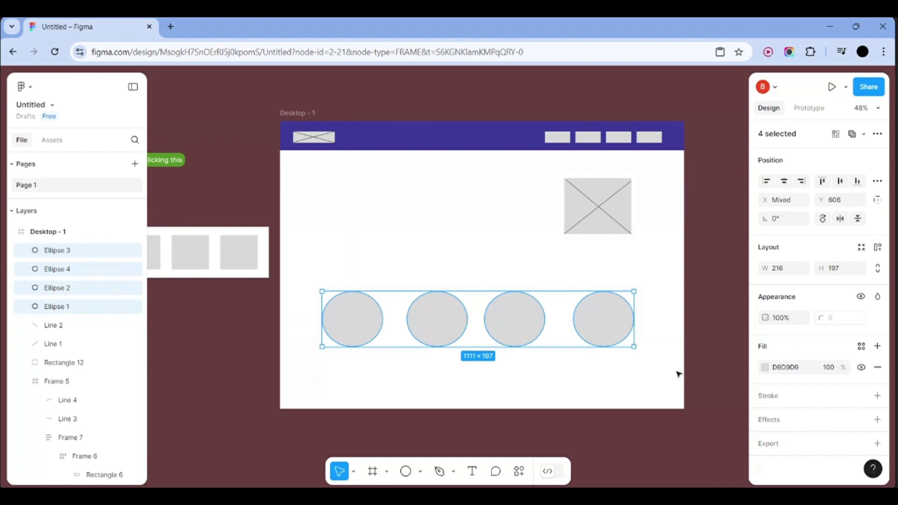
pyautogui.hotkey('shift', 'a')
# Centre Frame 8 at X 195 and reset its width to Hug at 1110
pyautogui.click(695, 310)
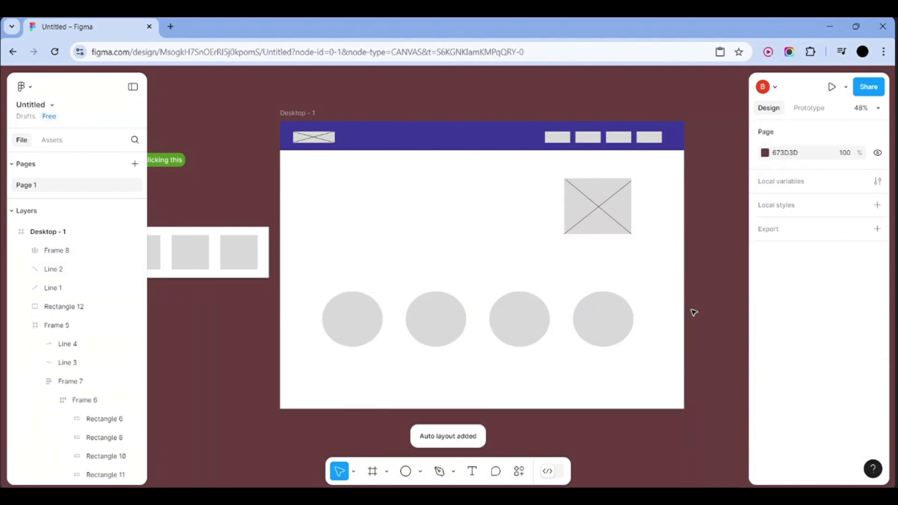
pyautogui.click(489, 332)
pyautogui.moveTo(499, 329)
pyautogui.mouseDown()
pyautogui.moveTo(511, 325)
pyautogui.moveTo(485, 329)
pyautogui.moveTo(501, 328)
pyautogui.mouseUp()
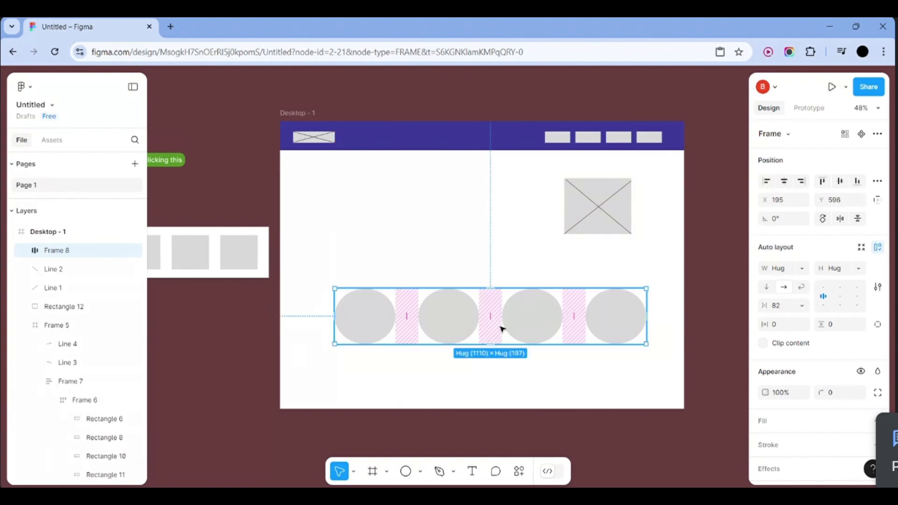
pyautogui.moveTo(648, 316)
pyautogui.mouseDown()
pyautogui.moveTo(683, 316)
pyautogui.moveTo(659, 317)
pyautogui.mouseUp()
pyautogui.doubleClick(659, 317)
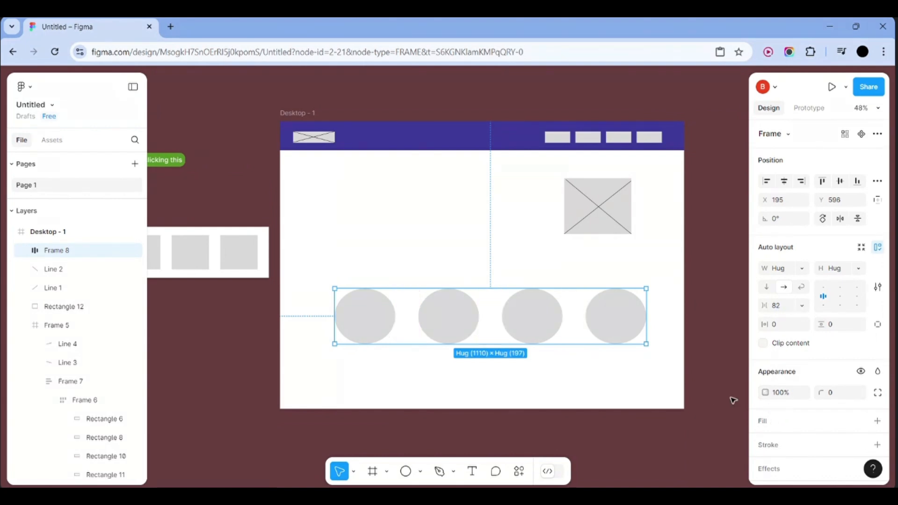
# Add a dusky red A35656 fill to the frame behind the four grey circles
pyautogui.click(772, 428)
pyautogui.click(765, 442)
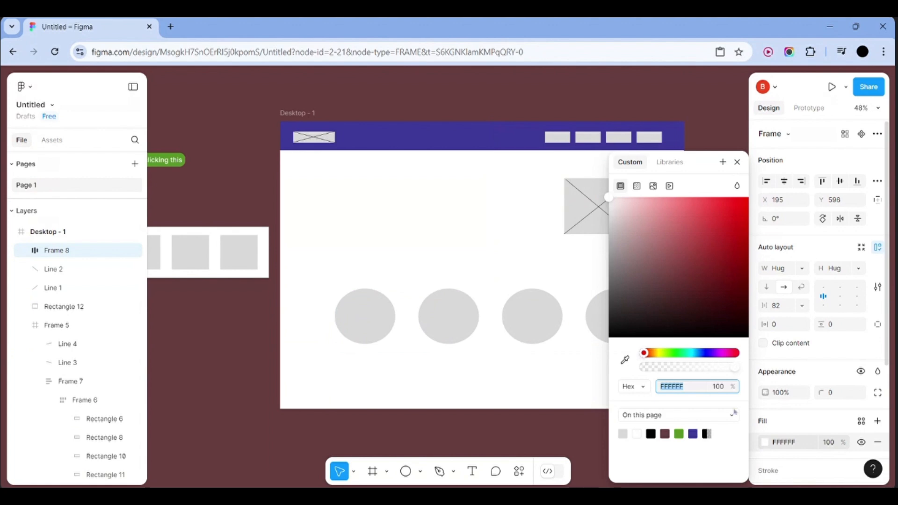
pyautogui.moveTo(709, 278); pyautogui.dragTo(675, 254)
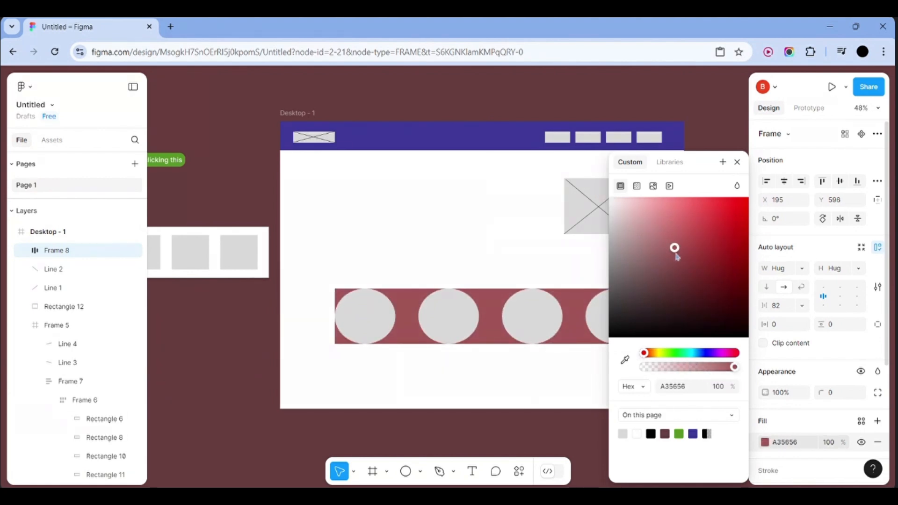
pyautogui.click(704, 125)
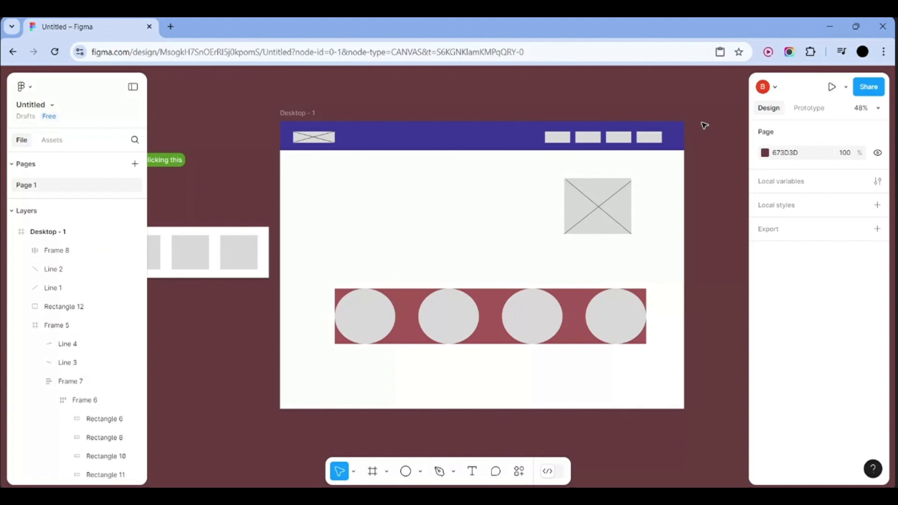
pyautogui.click(577, 337)
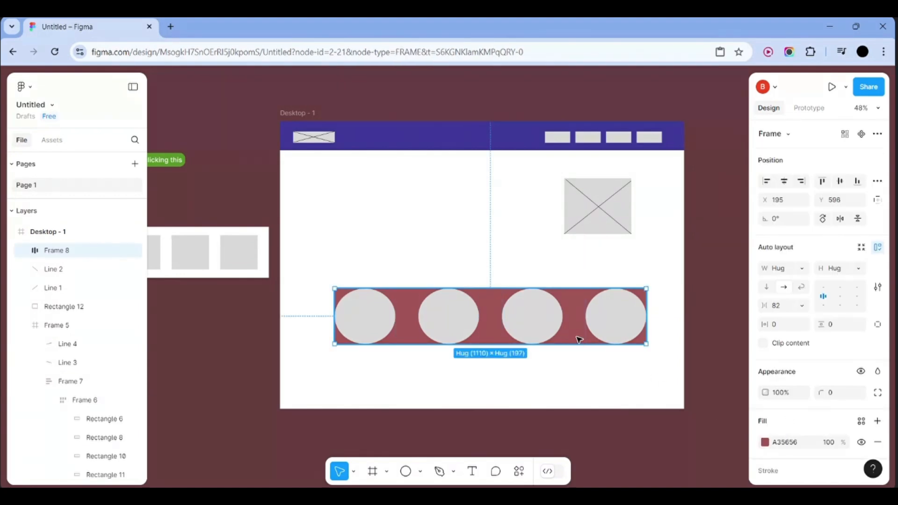
# Give the circle band 40 side padding and 100 spacing, then stretch it from X 0 to 1440 wide
pyautogui.click(788, 324)
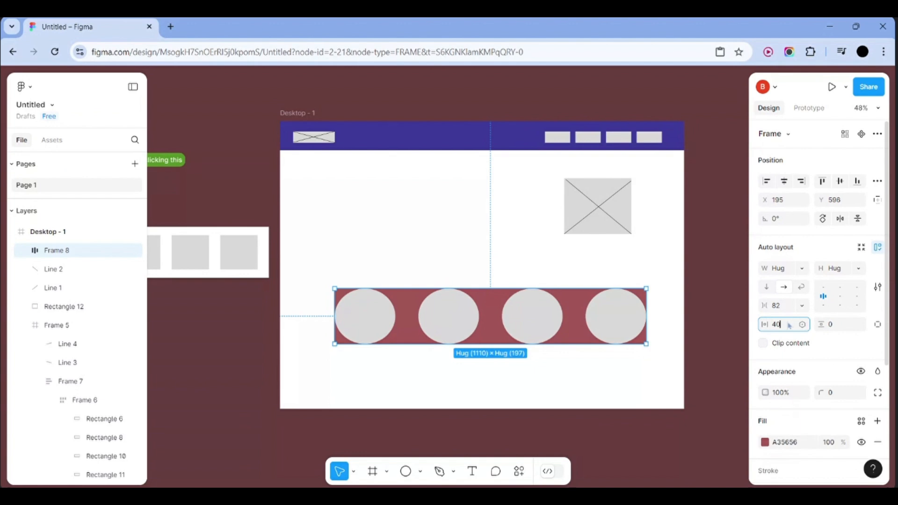
pyautogui.click(736, 291)
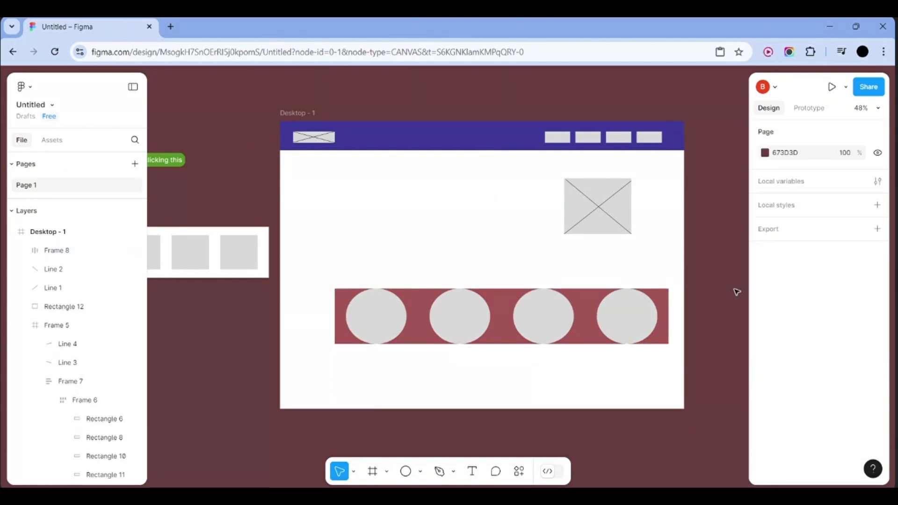
pyautogui.click(662, 312)
pyautogui.click(778, 304)
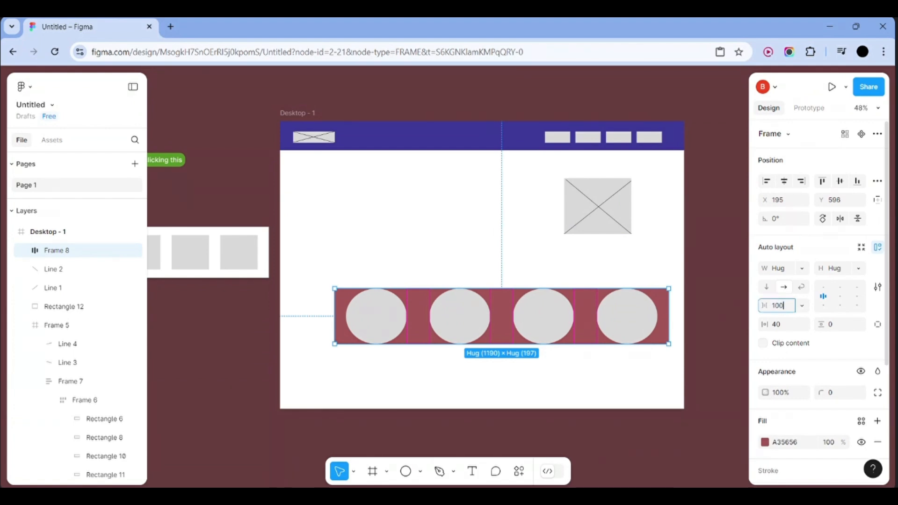
pyautogui.click(697, 307)
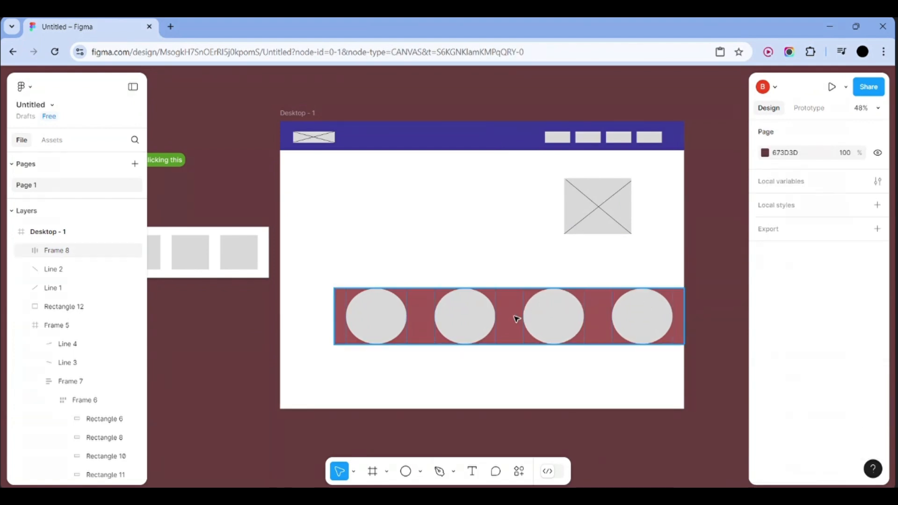
pyautogui.moveTo(516, 318); pyautogui.dragTo(462, 314)
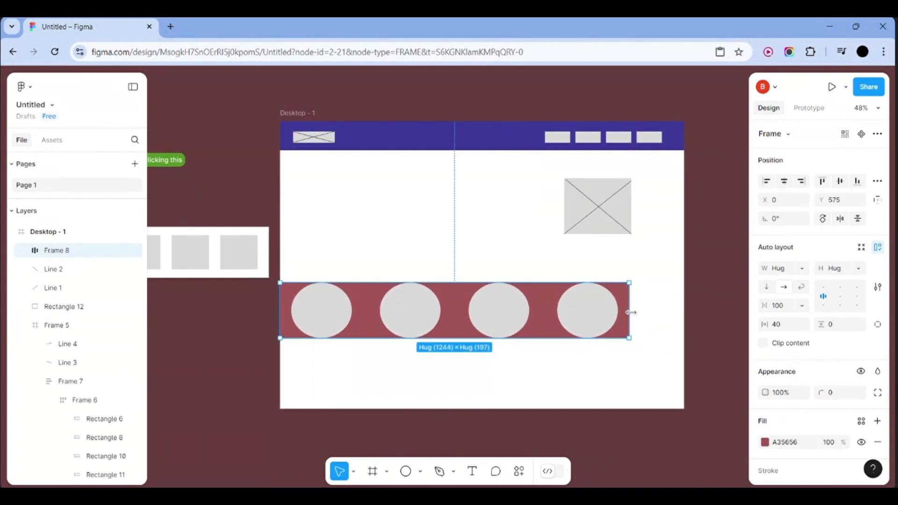
pyautogui.moveTo(630, 310); pyautogui.dragTo(685, 308)
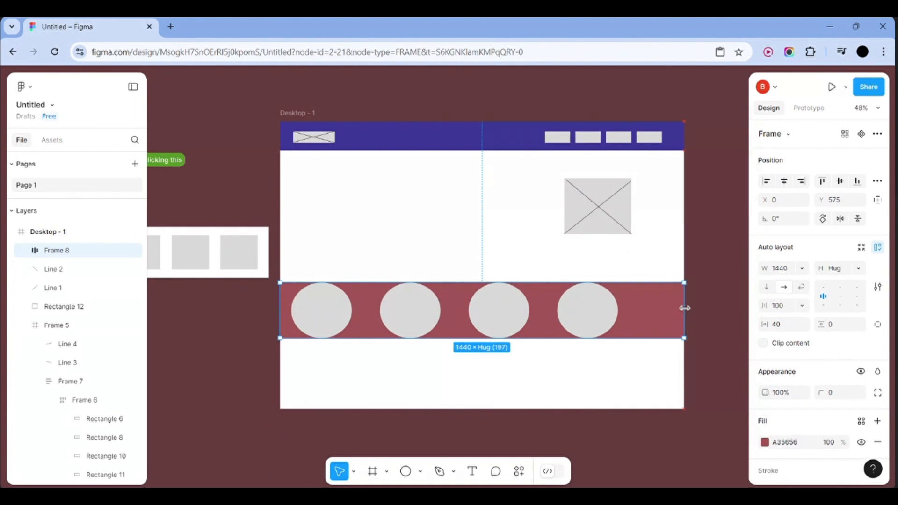
# Set the red band's width back to Hug and raise its side padding to 140
pyautogui.doubleClick(682, 307)
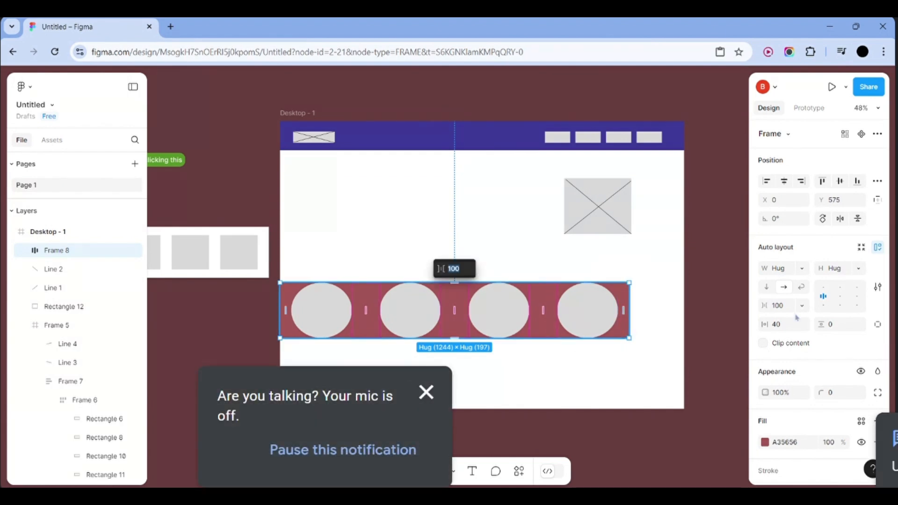
pyautogui.click(779, 324)
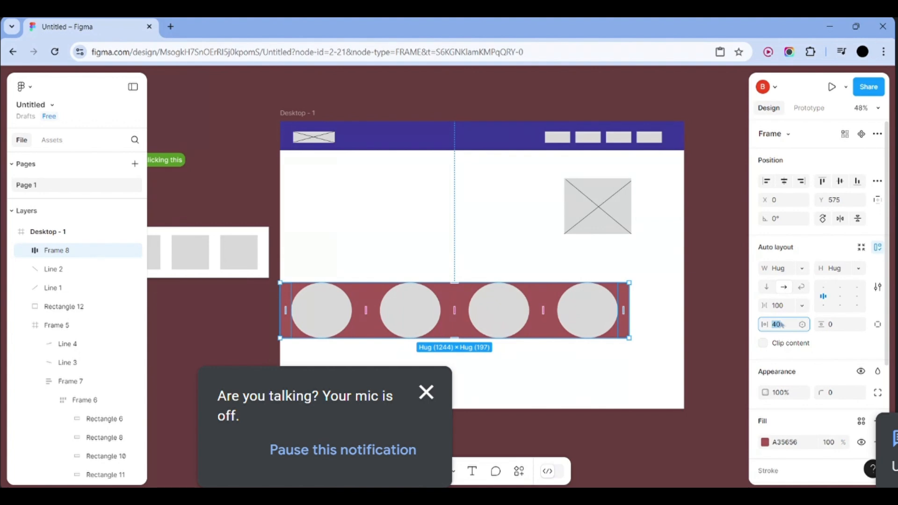
pyautogui.press('Up')
pyautogui.press('Up')
pyautogui.press('Up')
pyautogui.press('Up')
pyautogui.press('Up')
pyautogui.press('Up')
pyautogui.press('Up')
pyautogui.press('Up')
pyautogui.press('Up')
pyautogui.press('Up')
pyautogui.press('Up')
pyautogui.press('Up')
pyautogui.press('Up')
pyautogui.press('Up')
pyautogui.press('Up')
pyautogui.press('Up')
pyautogui.press('Up')
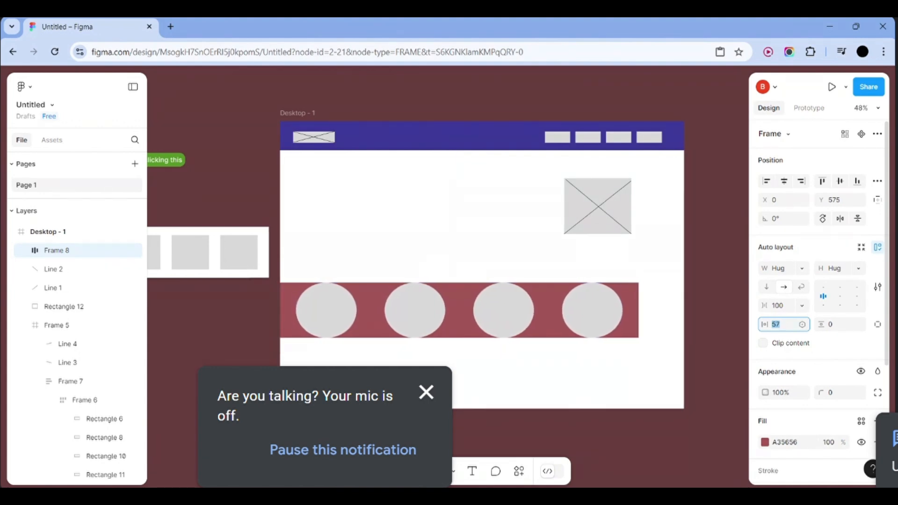
pyautogui.press('Up')
pyautogui.press('Up')
pyautogui.press('Up')
pyautogui.press('Up')
pyautogui.press('Up')
pyautogui.press('Up')
pyautogui.press('Up')
pyautogui.press('Up')
pyautogui.press('Up')
pyautogui.press('Up')
pyautogui.press('Up')
pyautogui.press('Up')
pyautogui.press('Up')
pyautogui.press('Up')
pyautogui.press('Up')
pyautogui.press('Up')
pyautogui.press('Up')
pyautogui.press('Up')
pyautogui.press('Up')
pyautogui.press('Up')
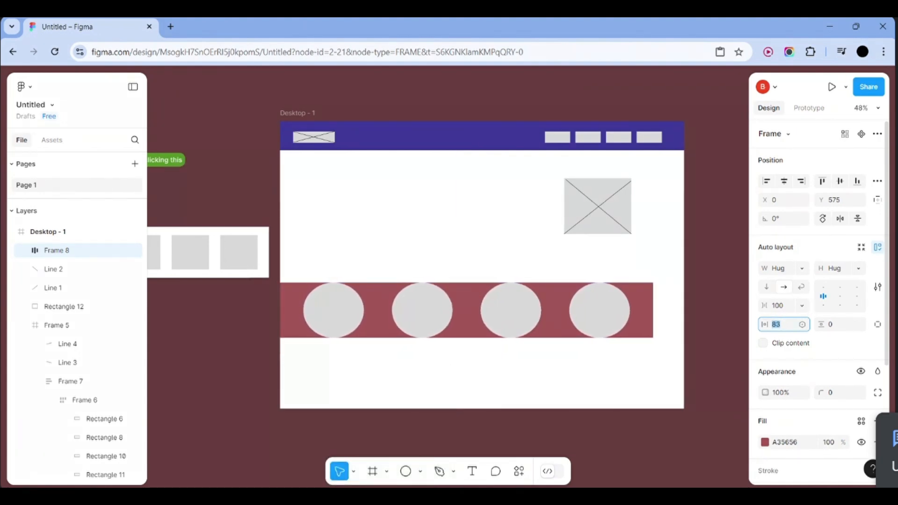
pyautogui.press('Up')
pyautogui.press('Up')
pyautogui.press('Up')
pyautogui.press('Up')
pyautogui.press('Up')
pyautogui.press('Up')
pyautogui.press('Up')
pyautogui.press('Up')
pyautogui.press('Up')
pyautogui.press('Up')
pyautogui.press('Up')
pyautogui.press('Up')
pyautogui.press('Up')
pyautogui.press('Up')
pyautogui.press('Up')
pyautogui.press('Up')
pyautogui.press('Up')
pyautogui.press('Up')
pyautogui.press('Up')
pyautogui.press('Up')
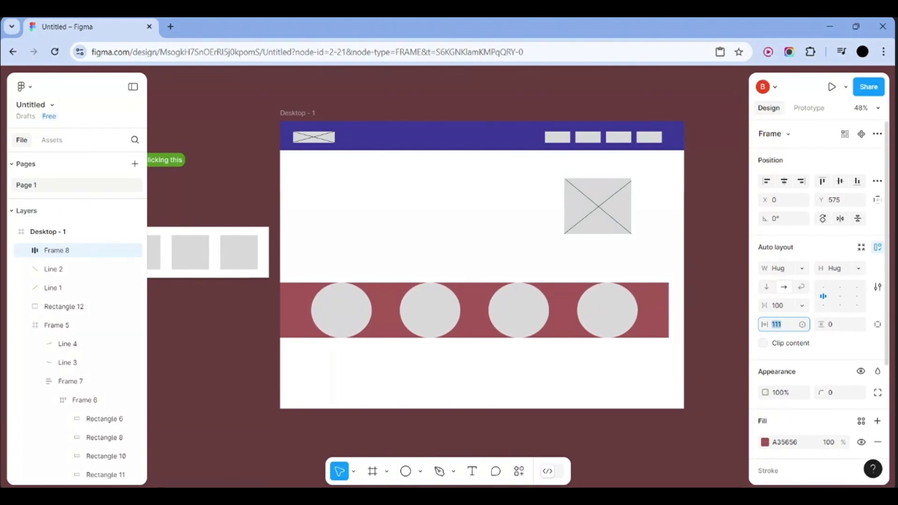
pyautogui.press('Up')
pyautogui.press('Up')
pyautogui.press('Up')
pyautogui.press('Up')
pyautogui.press('Up')
pyautogui.press('Up')
pyautogui.press('Up')
pyautogui.press('Up')
pyautogui.press('Up')
pyautogui.press('Up')
pyautogui.press('Up')
pyautogui.press('Up')
pyautogui.press('Up')
pyautogui.press('Up')
pyautogui.press('Up')
pyautogui.press('Up')
pyautogui.press('Up')
pyautogui.press('Up')
pyautogui.press('Up')
pyautogui.press('Up')
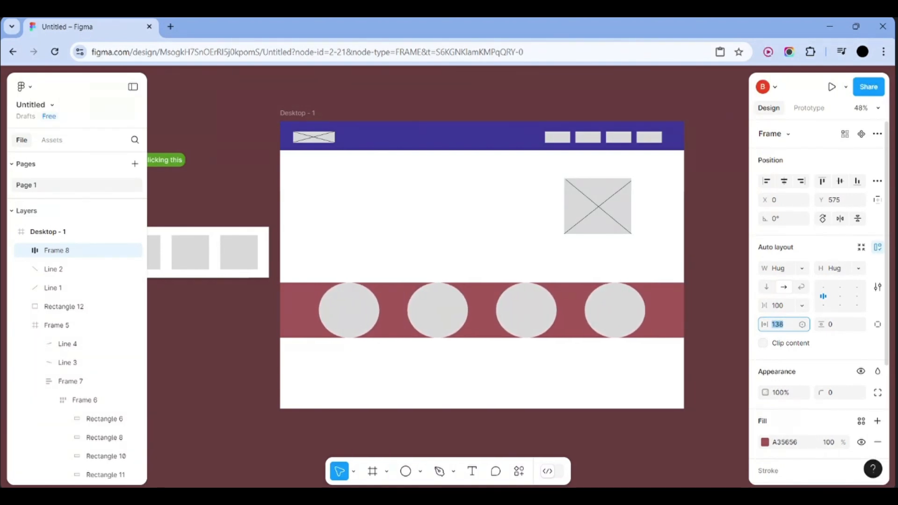
pyautogui.press('Up')
pyautogui.press('Up')
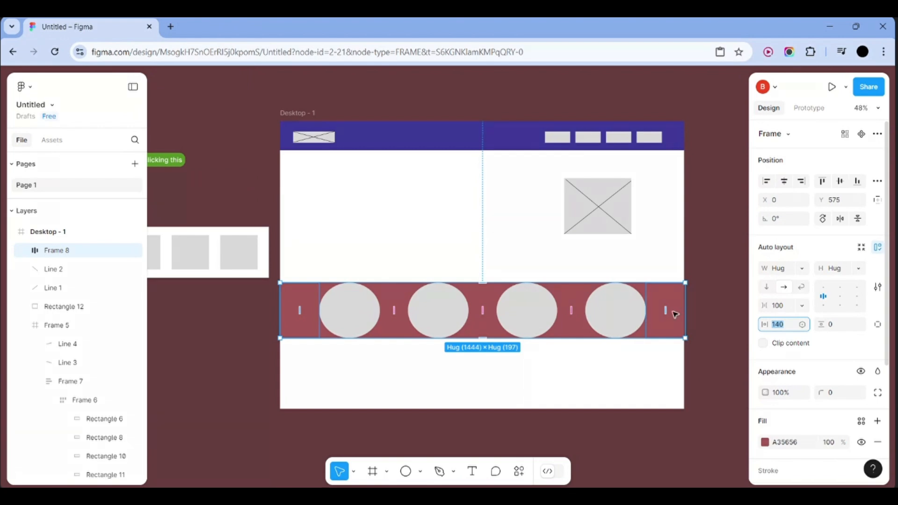
# Set the red band's top and bottom padding to 20
pyautogui.click(705, 289)
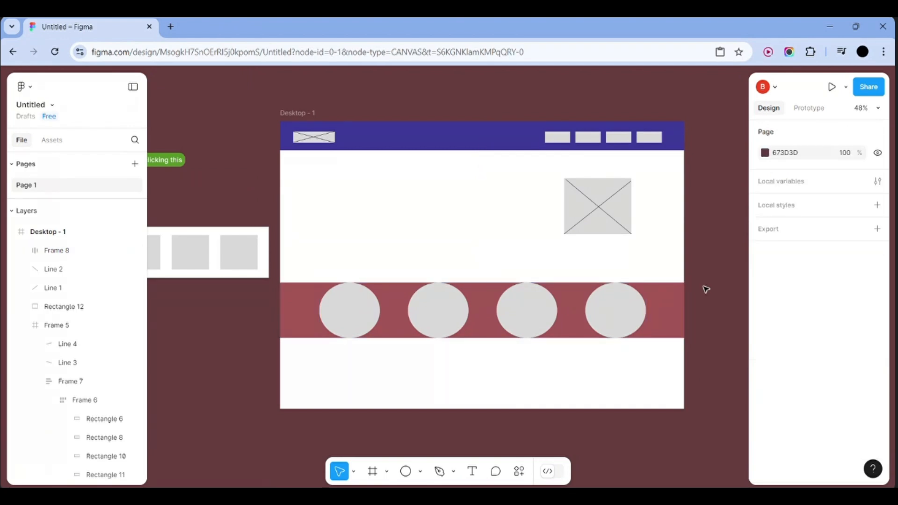
pyautogui.click(661, 307)
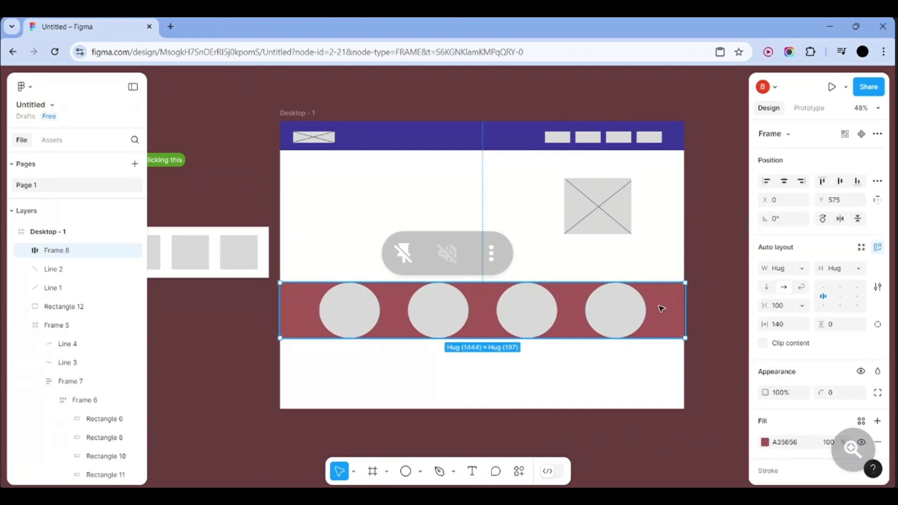
pyautogui.click(842, 324)
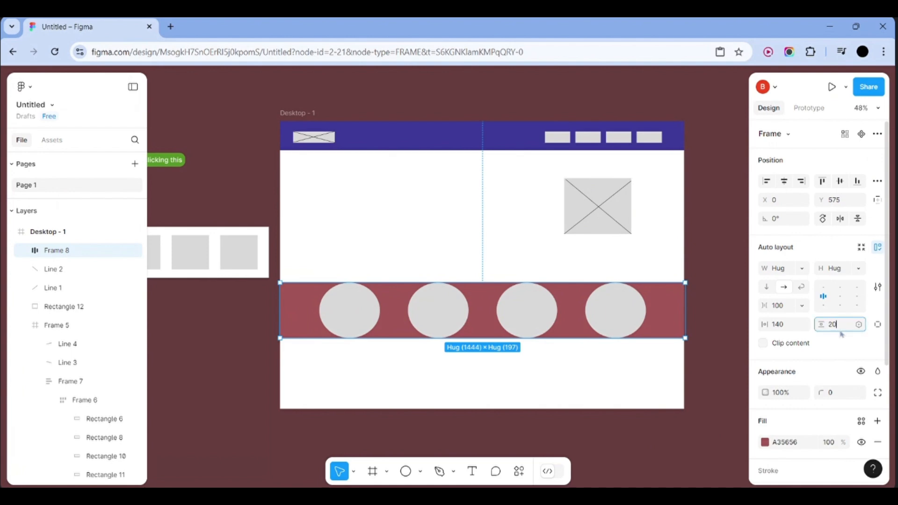
pyautogui.write('20')
pyautogui.click(725, 297)
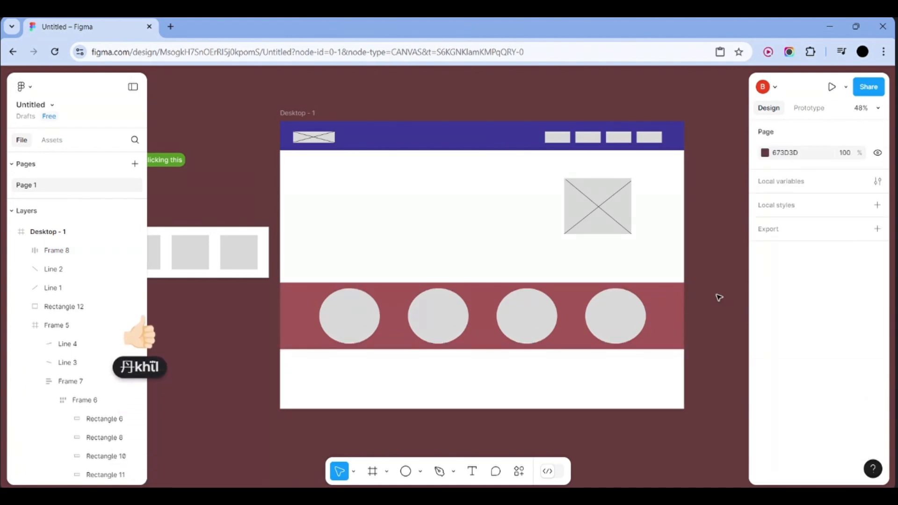
# Navigate the canvas to the Sign in with google and Log out buttons at about 106%
pyautogui.scroll(-2, 516, 358)
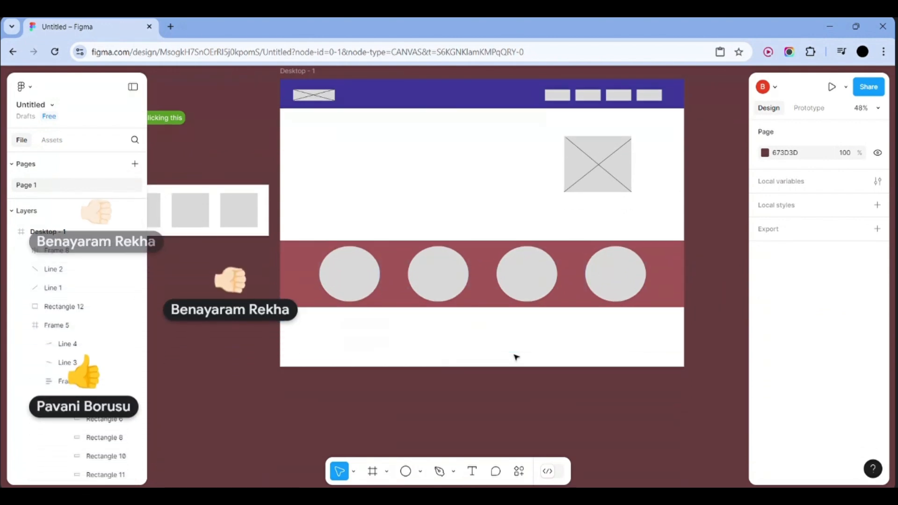
pyautogui.scroll(3, 516, 357)
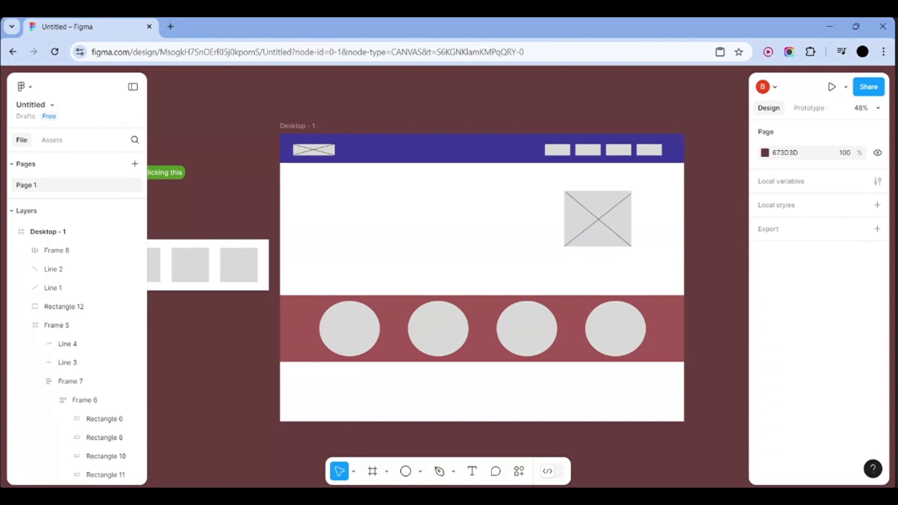
pyautogui.hscroll(-5, 316, 231)
pyautogui.scroll(-3, 316, 231)
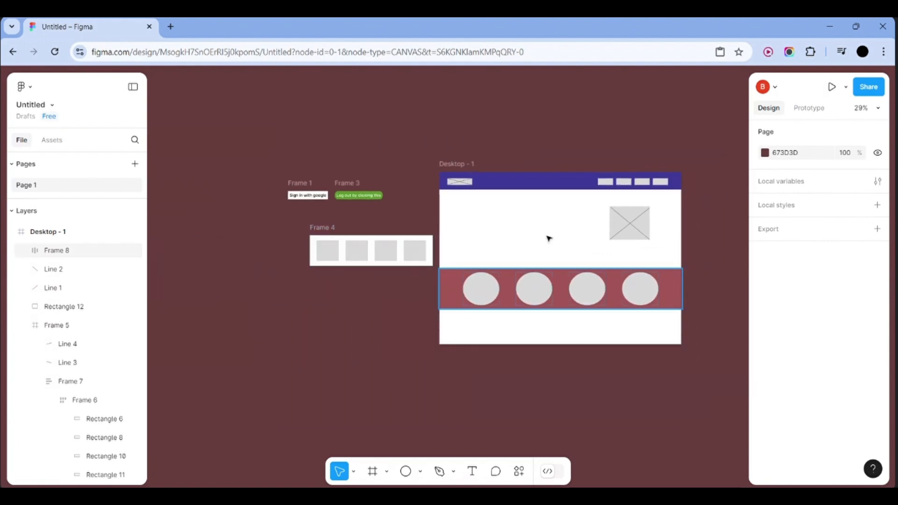
pyautogui.scroll(3, 563, 399)
pyautogui.scroll(-1, 563, 399)
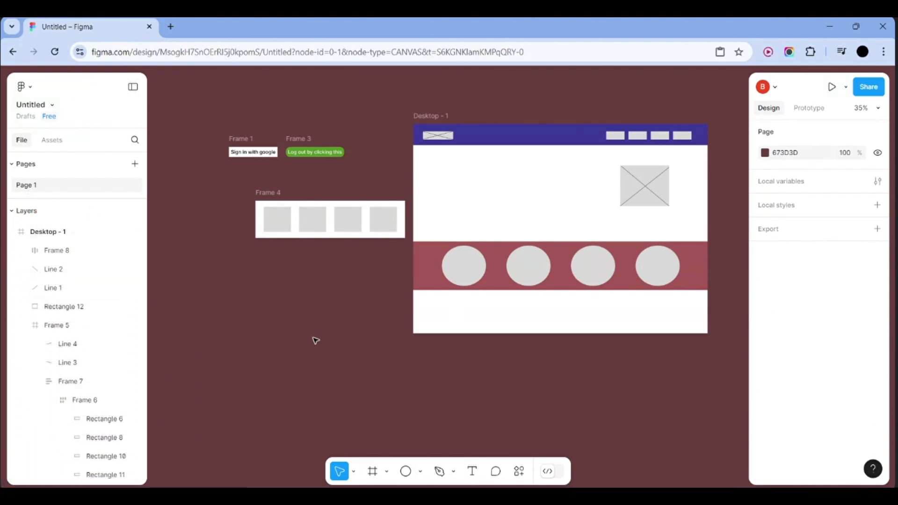
pyautogui.scroll(-3, 316, 340)
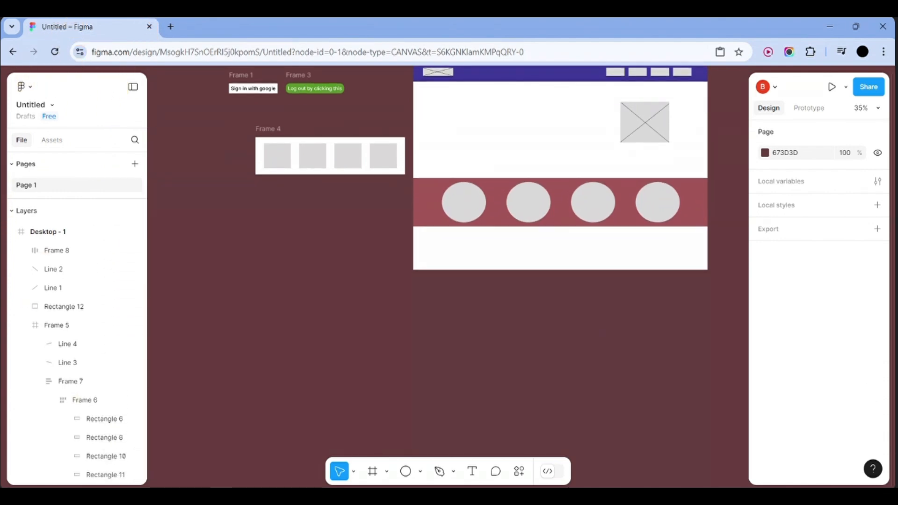
pyautogui.scroll(-5, 508, 337)
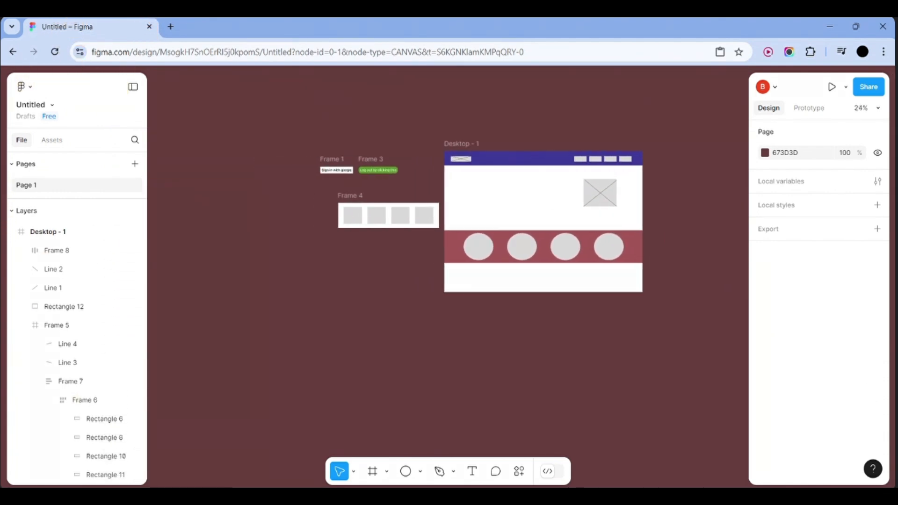
pyautogui.scroll(5, 313, 339)
pyautogui.scroll(5, 313, 339)
pyautogui.scroll(5, 313, 338)
# Select the 'Sign in with google' text inside Frame 1
pyautogui.scroll(4, 313, 339)
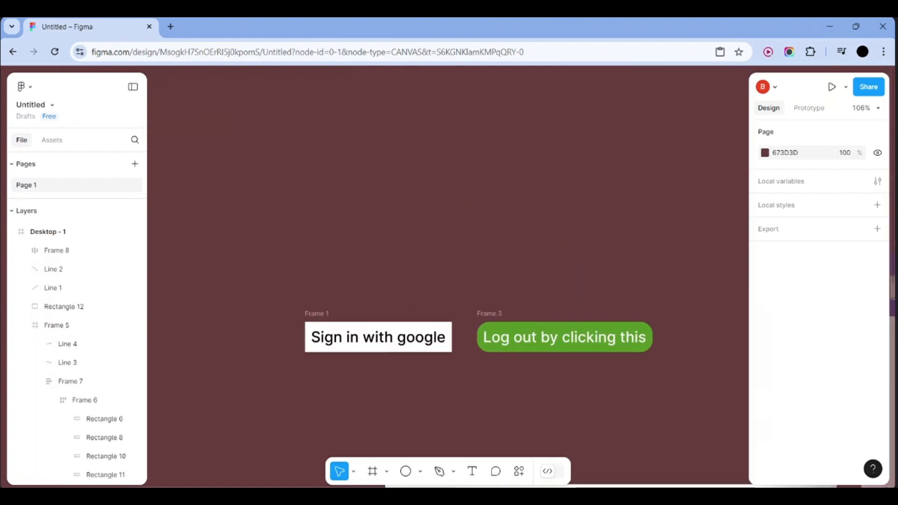
pyautogui.scroll(1, 554, 311)
pyautogui.hscroll(1, 554, 311)
pyautogui.scroll(-2, 554, 311)
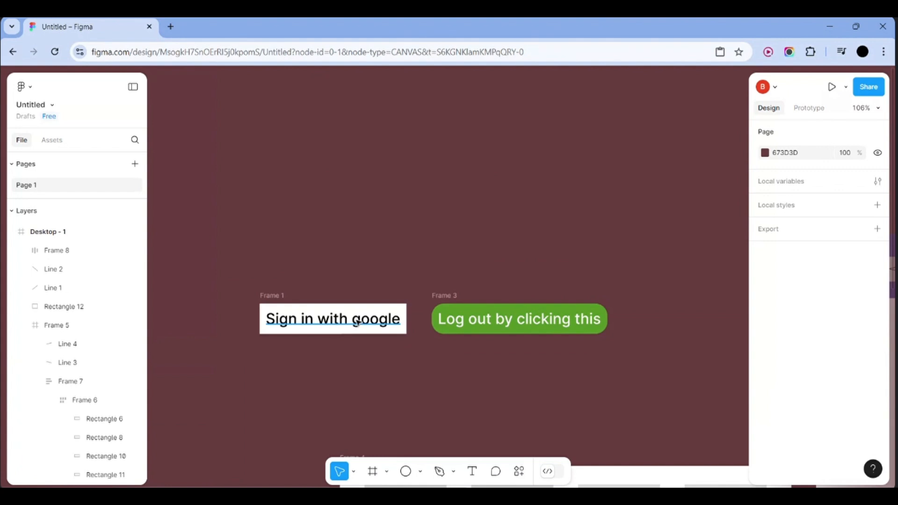
pyautogui.click(278, 321)
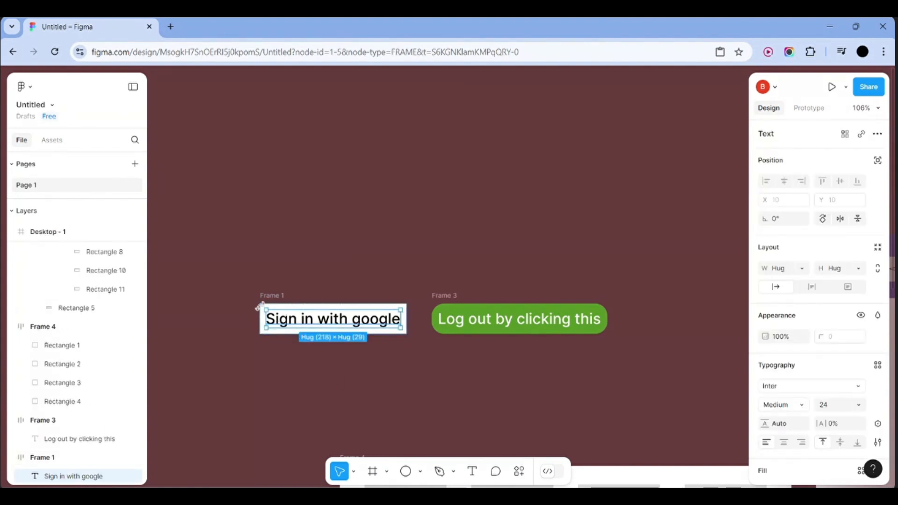
# Launch the Iconify plugin from the Plugins & widgets list in quick actions
pyautogui.click(518, 471)
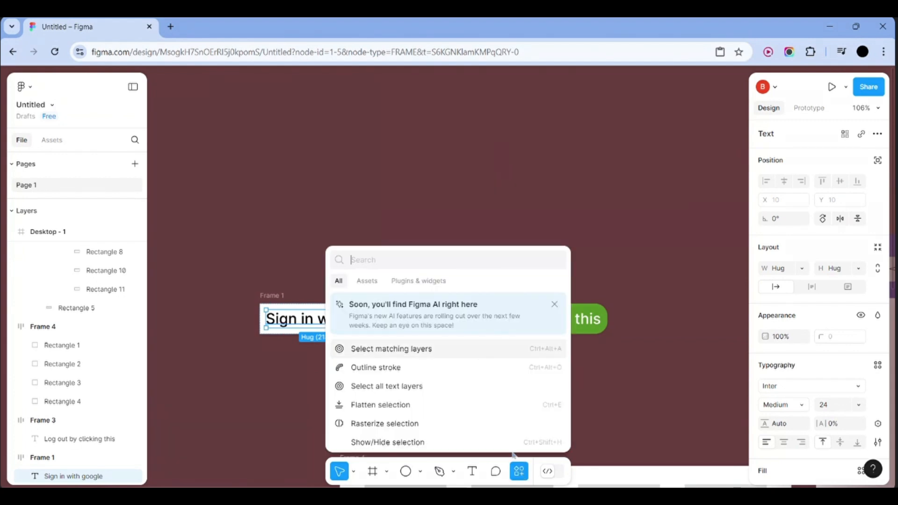
pyautogui.click(431, 281)
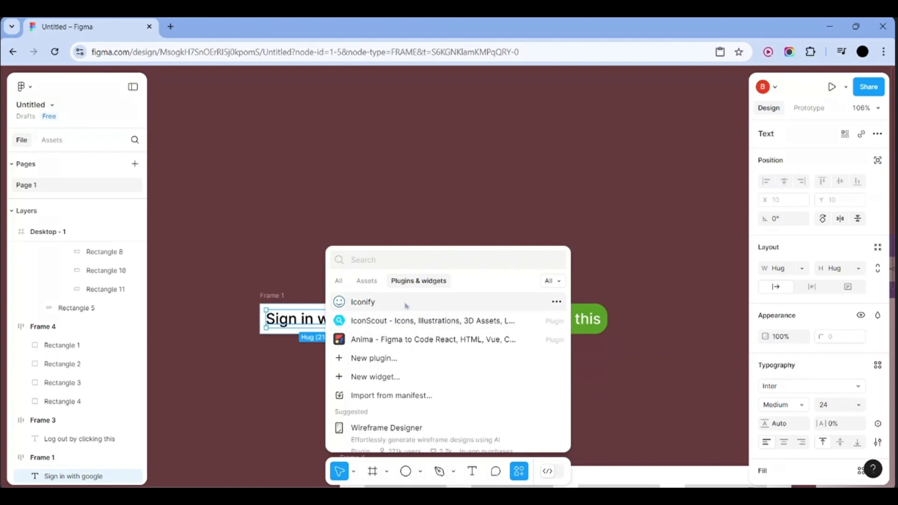
pyautogui.click(379, 309)
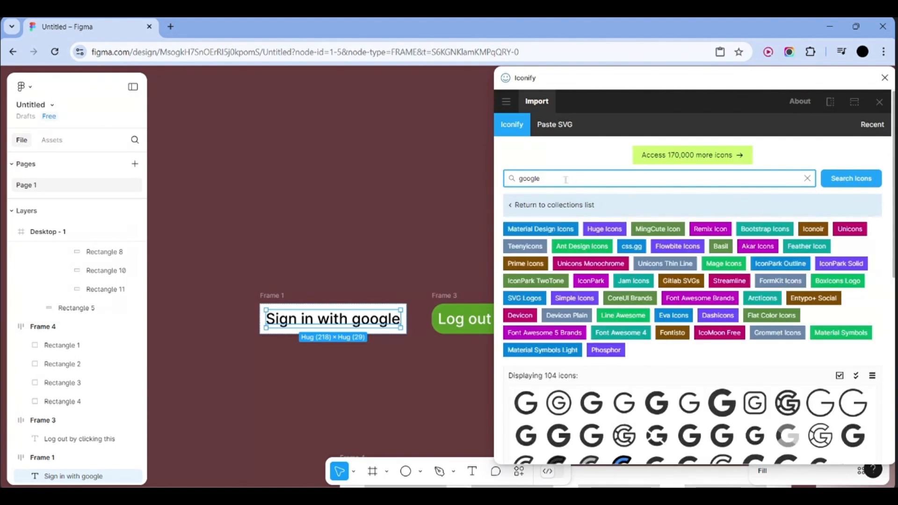
# Search Iconify for google, import the flat-color Google icon into Frame 1, and close Iconify
pyautogui.click(831, 180)
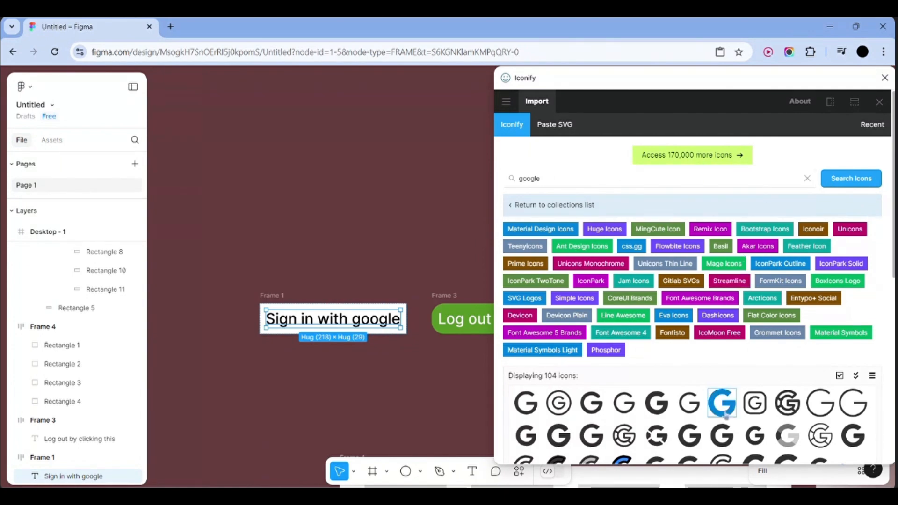
pyautogui.scroll(-4, 725, 407)
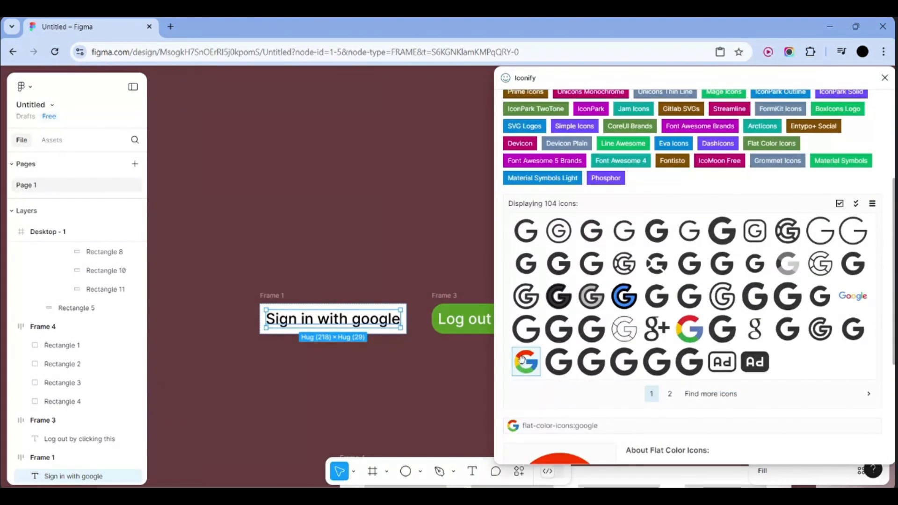
pyautogui.click(524, 359)
pyautogui.scroll(-4, 524, 359)
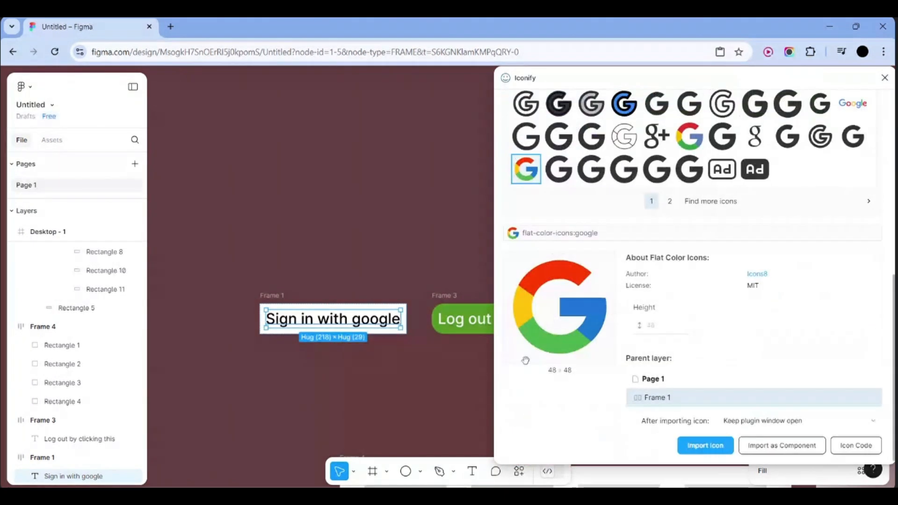
pyautogui.click(705, 446)
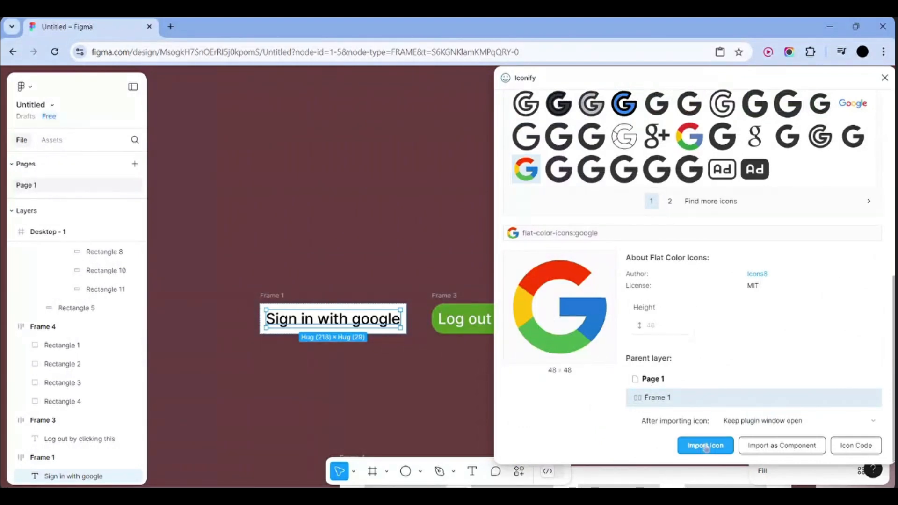
pyautogui.click(346, 279)
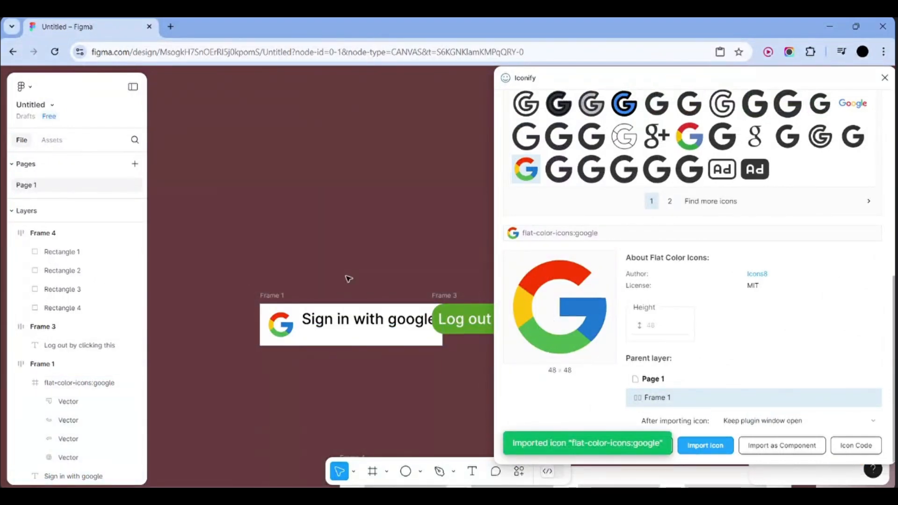
pyautogui.click(889, 79)
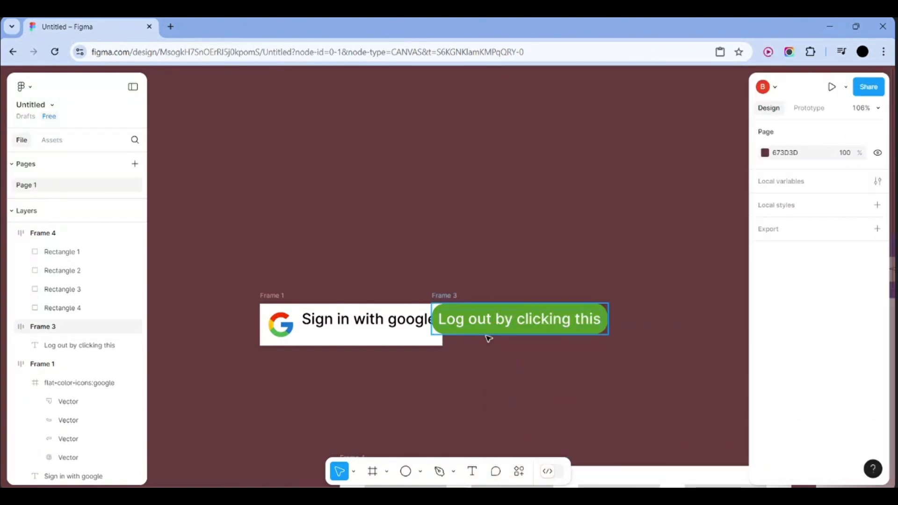
# Move the Log out button up-right and add auto layout to the Sign in with google frame
pyautogui.moveTo(489, 311); pyautogui.dragTo(605, 206)
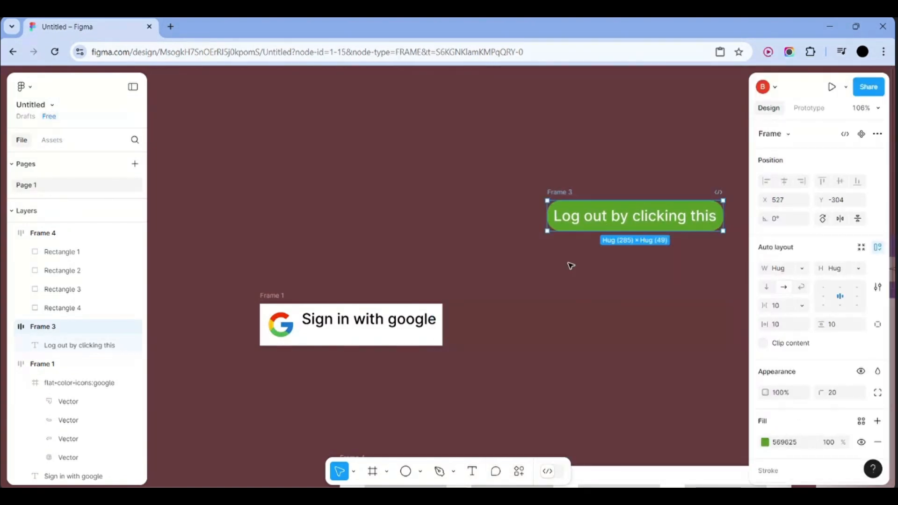
pyautogui.click(501, 333)
pyautogui.click(293, 330)
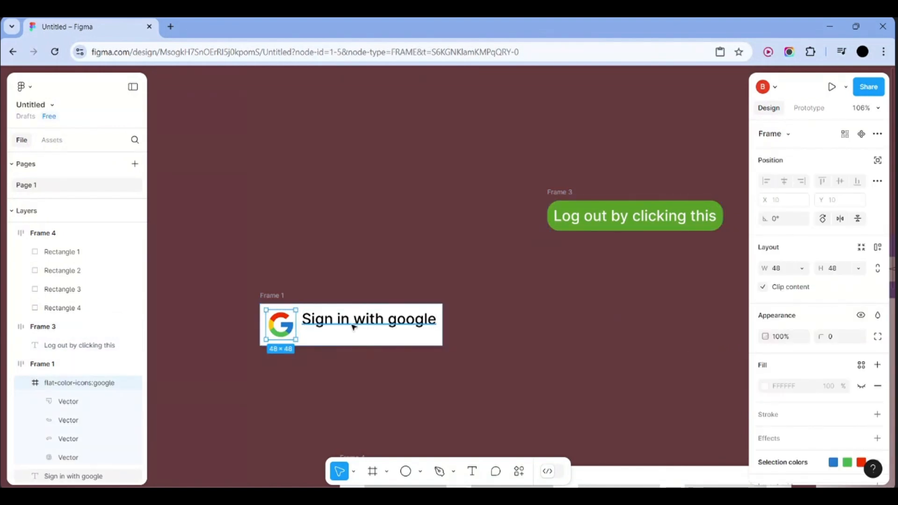
pyautogui.click(427, 334)
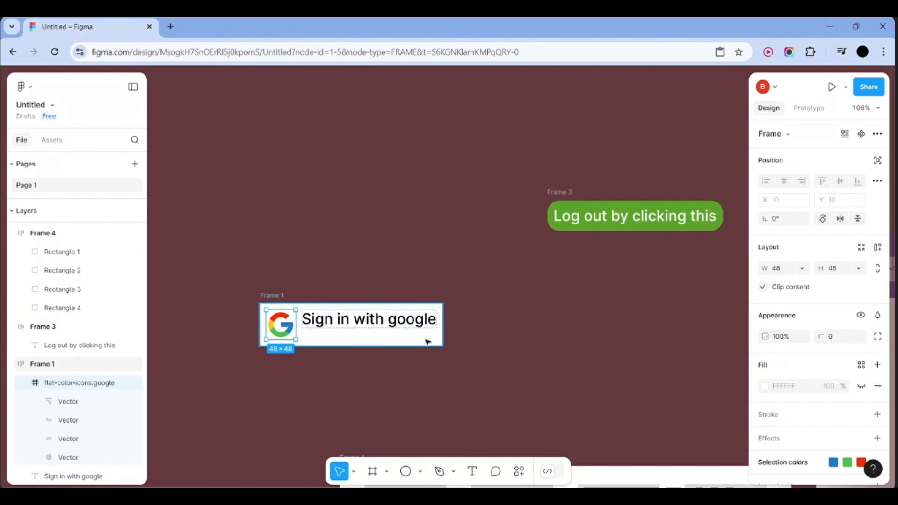
pyautogui.hotkey('shift', 'a')
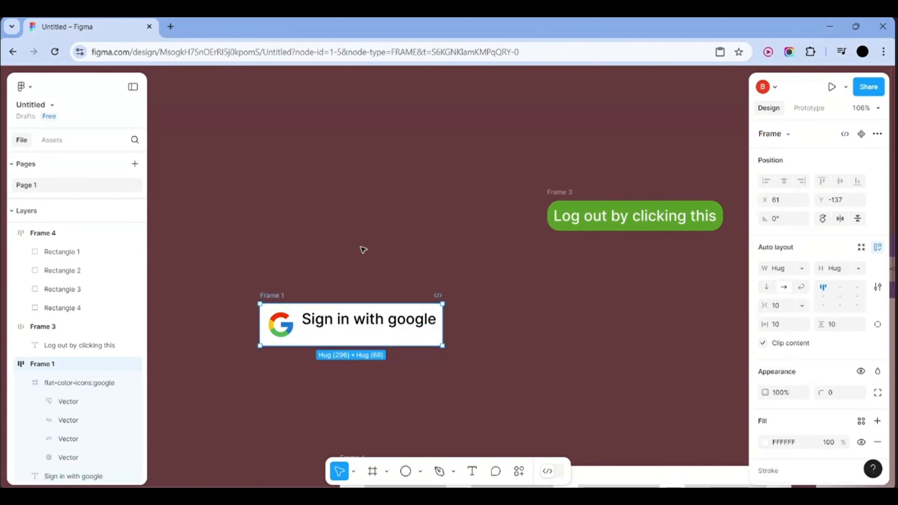
# Centre the icon and text in the sign-in frame, trying fixed and hug sizing
pyautogui.click(840, 299)
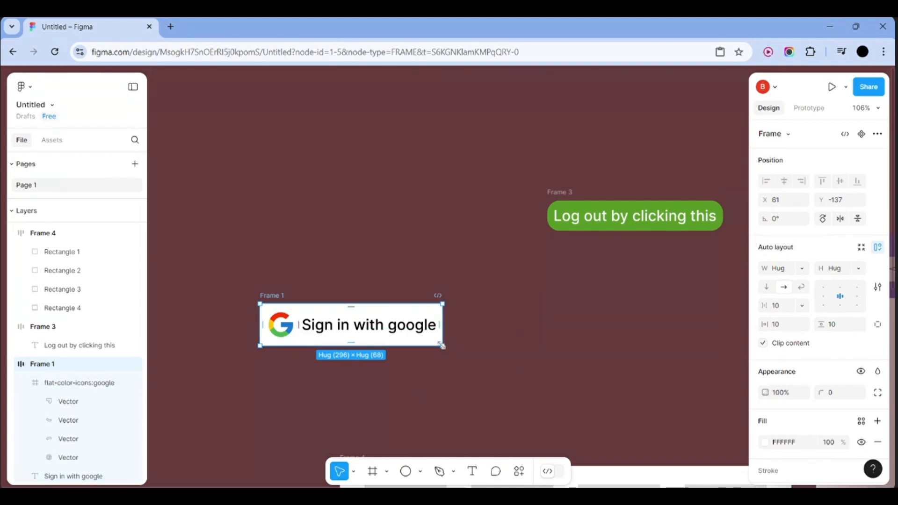
pyautogui.moveTo(442, 346)
pyautogui.mouseDown()
pyautogui.moveTo(641, 449)
pyautogui.moveTo(453, 352)
pyautogui.moveTo(655, 419)
pyautogui.moveTo(634, 352)
pyautogui.moveTo(631, 423)
pyautogui.moveTo(545, 415)
pyautogui.moveTo(533, 385)
pyautogui.moveTo(487, 349)
pyautogui.moveTo(437, 373)
pyautogui.moveTo(421, 335)
pyautogui.moveTo(440, 341)
pyautogui.mouseUp()
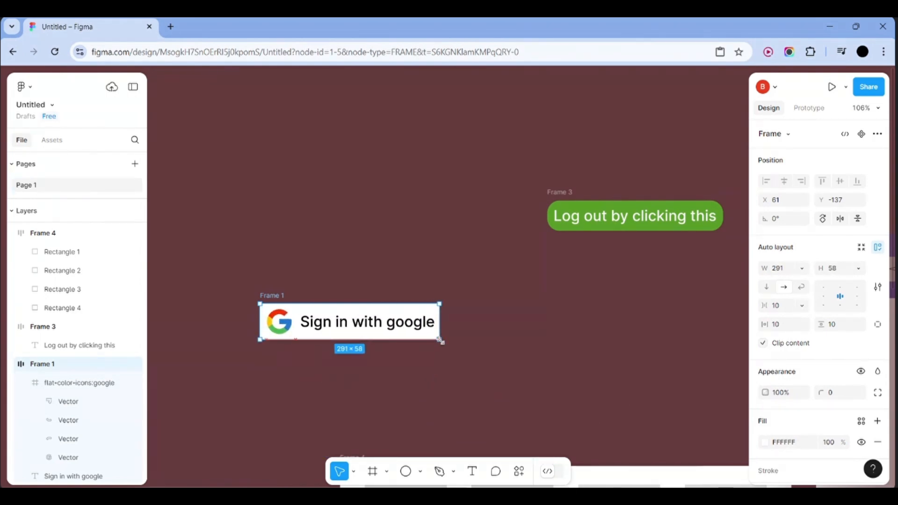
pyautogui.doubleClick(439, 340)
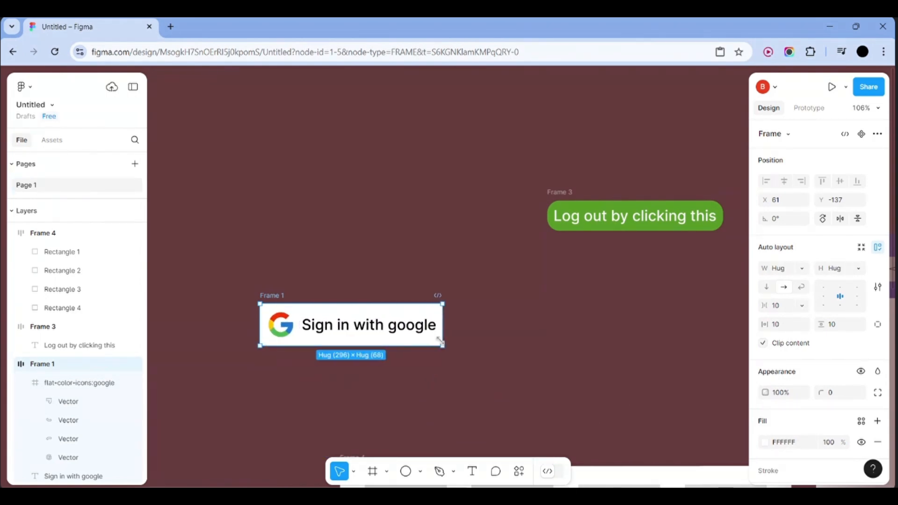
pyautogui.click(856, 304)
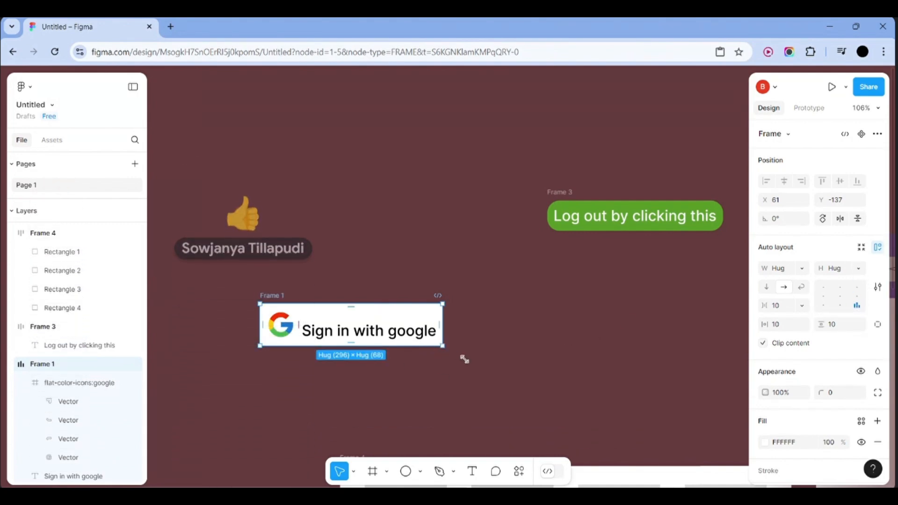
# Enlarge the sign-in frame to 521×183 and try each alignment position in the grid
pyautogui.moveTo(465, 359); pyautogui.dragTo(582, 417)
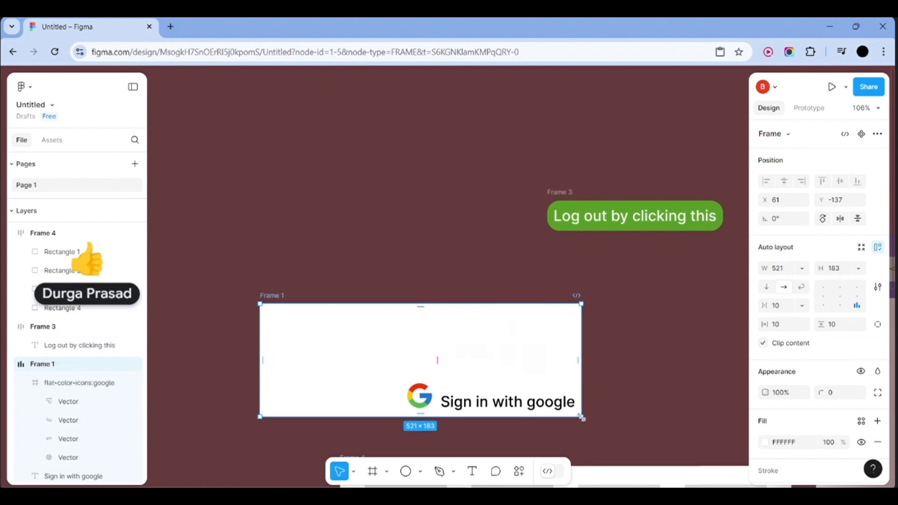
pyautogui.click(843, 293)
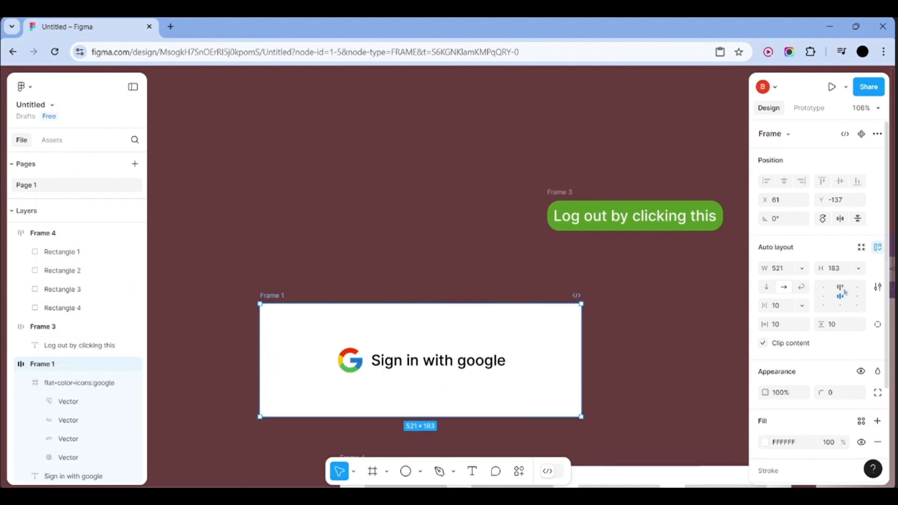
pyautogui.click(845, 291)
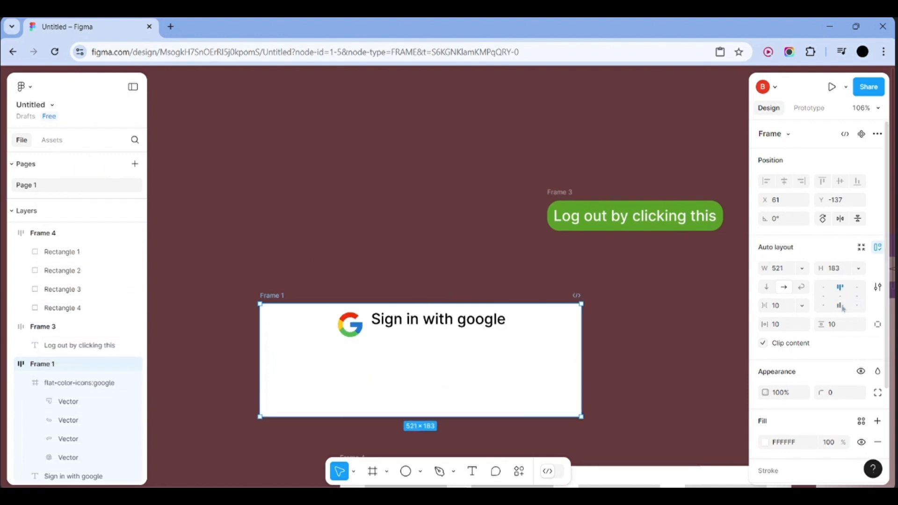
pyautogui.click(841, 306)
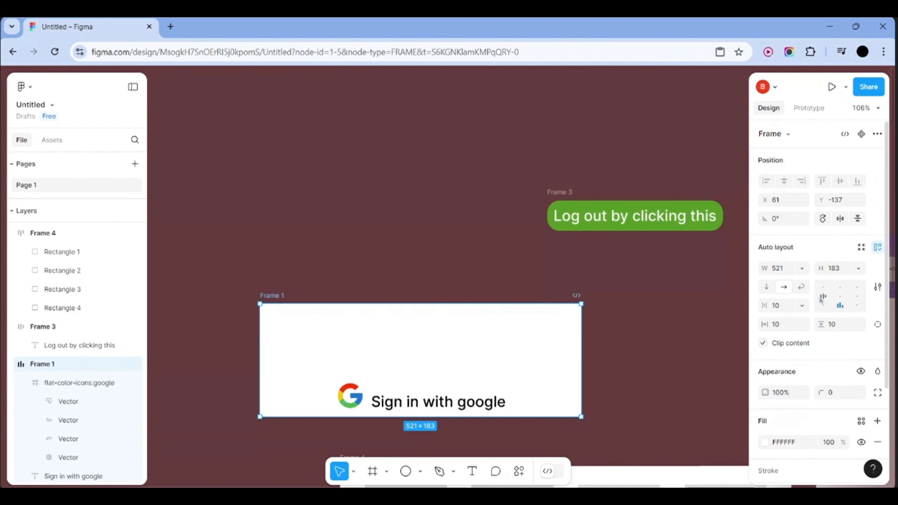
pyautogui.click(823, 296)
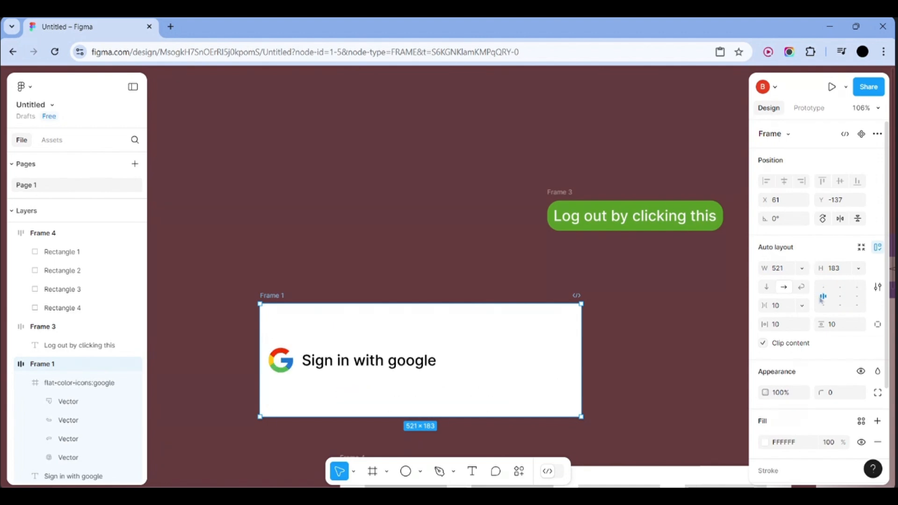
pyautogui.click(863, 299)
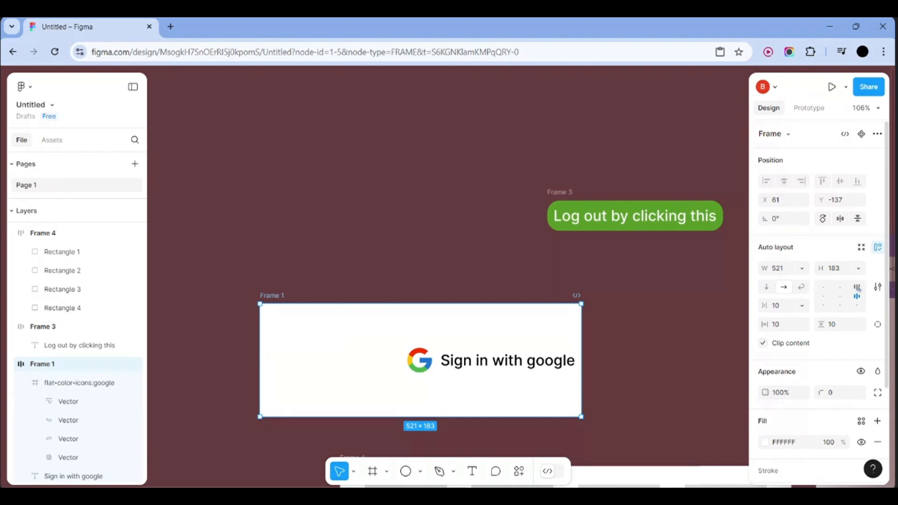
pyautogui.click(858, 288)
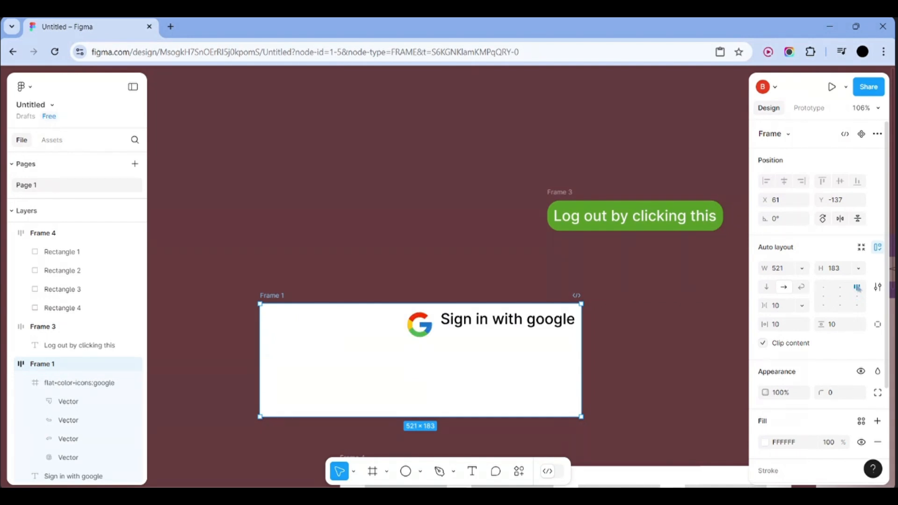
pyautogui.click(823, 287)
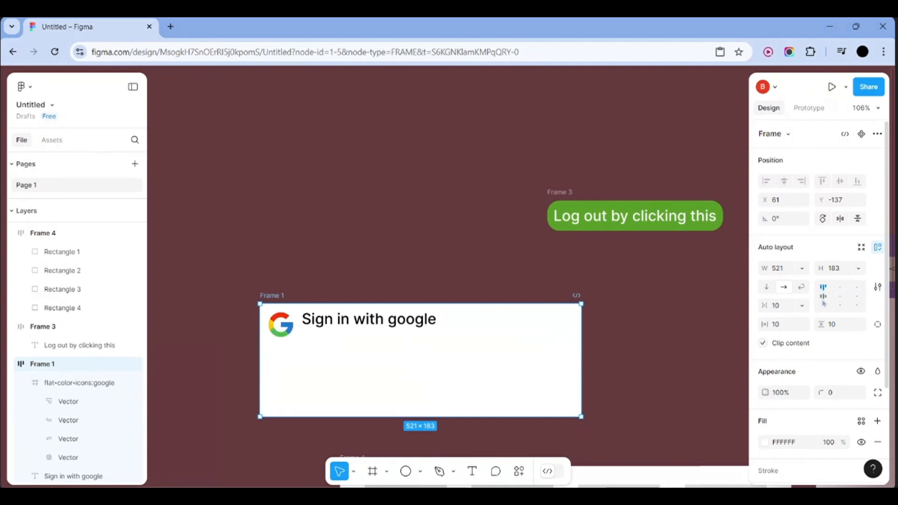
pyautogui.click(823, 306)
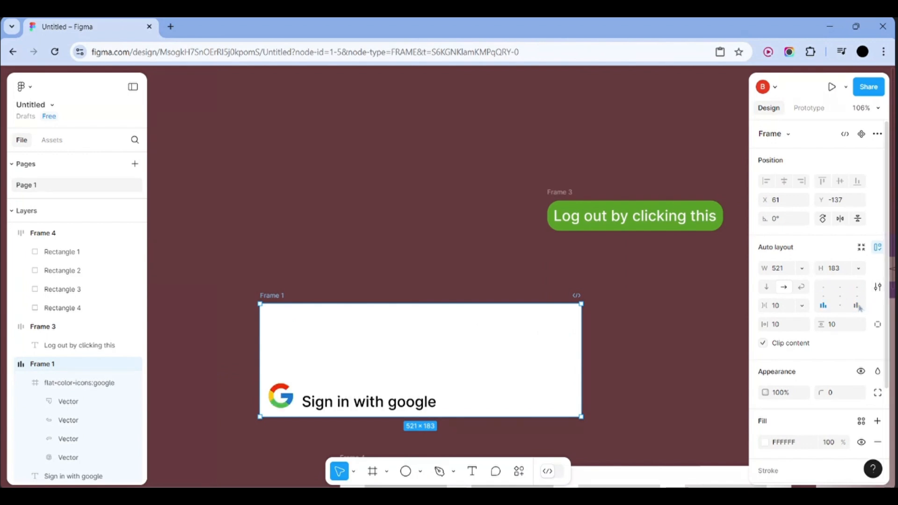
# Undo back to the centred sign-in frame hugging its content at 296×68
pyautogui.press('Up')
pyautogui.press('Up')
pyautogui.press('Right')
pyautogui.press('Right')
pyautogui.press('Down')
pyautogui.press('Left')
pyautogui.press('Left')
pyautogui.press('Up')
pyautogui.press('Right')
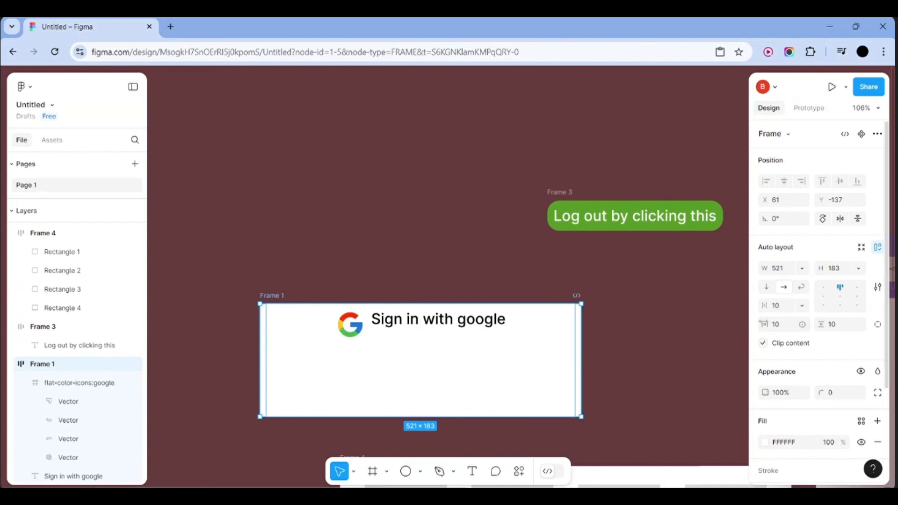
pyautogui.hotkey('ctrl', 'z')
pyautogui.hotkey('ctrl', 'z')
pyautogui.hotkey('ctrl', 'z')
pyautogui.hotkey('ctrl', 'z')
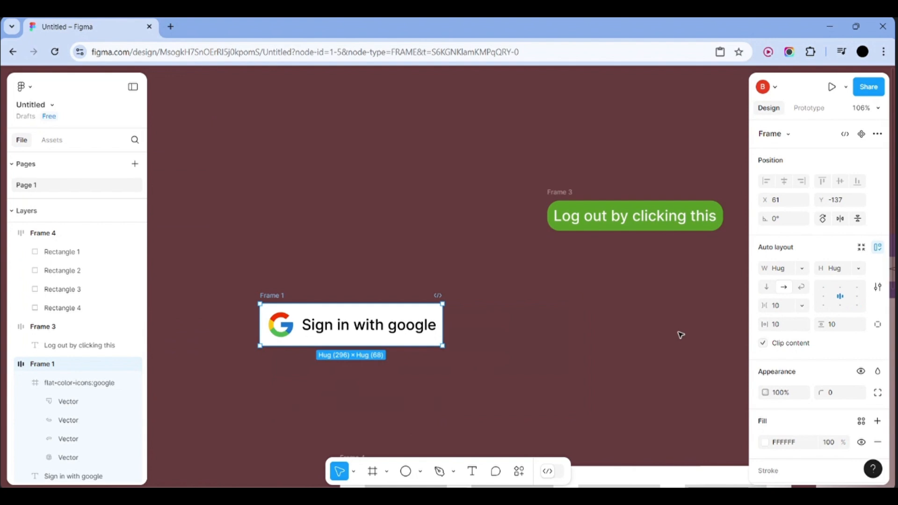
pyautogui.click(571, 345)
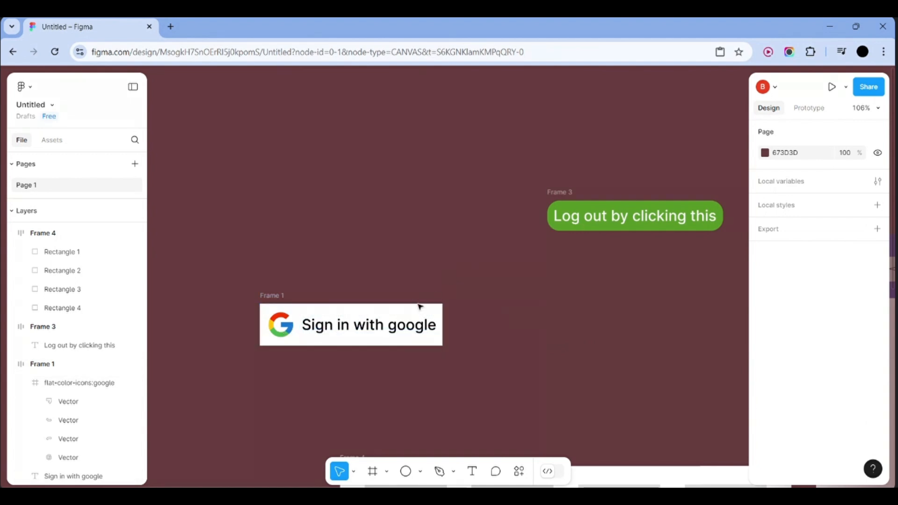
pyautogui.click(429, 340)
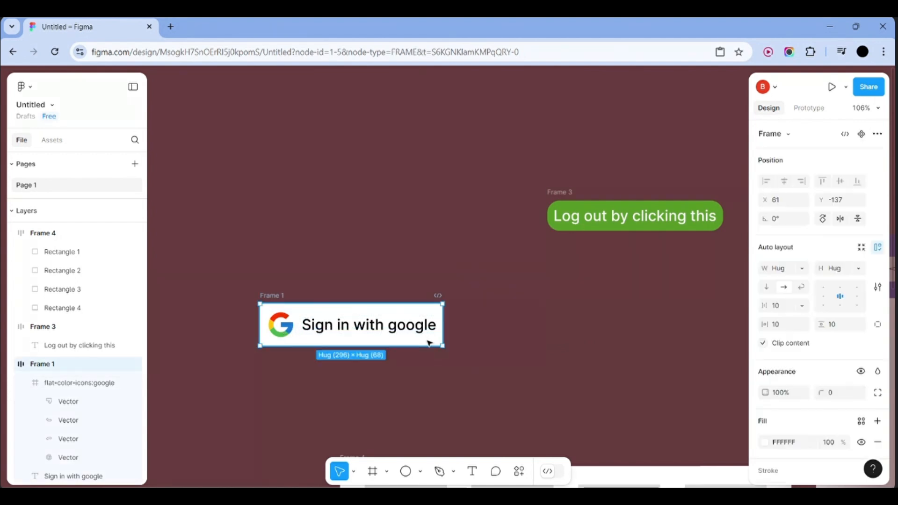
pyautogui.click(766, 287)
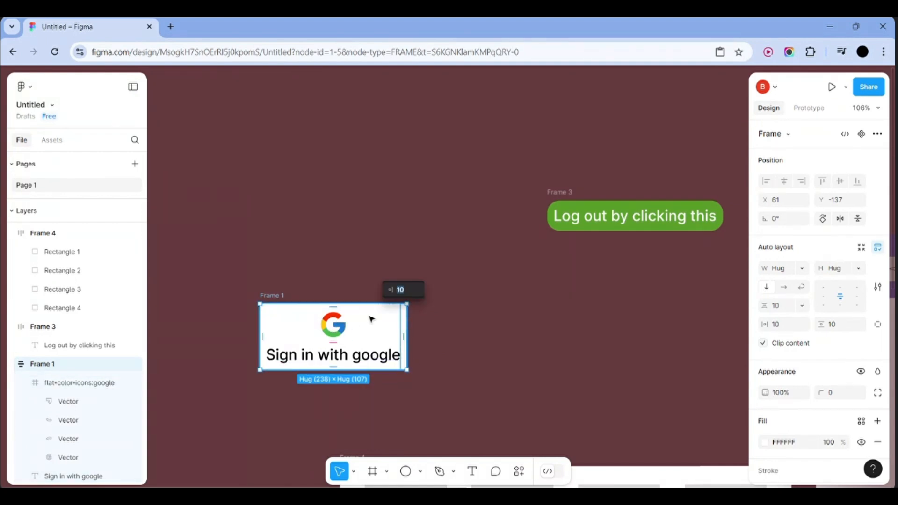
pyautogui.click(783, 288)
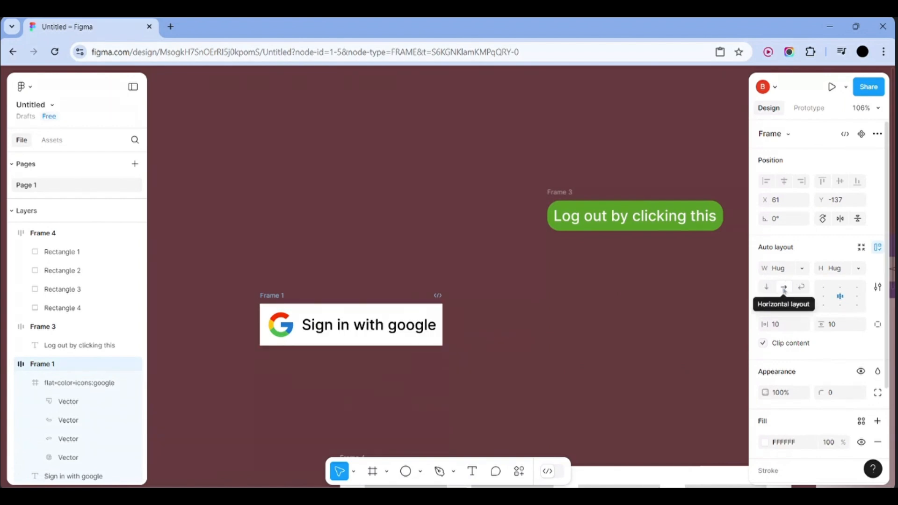
pyautogui.click(520, 298)
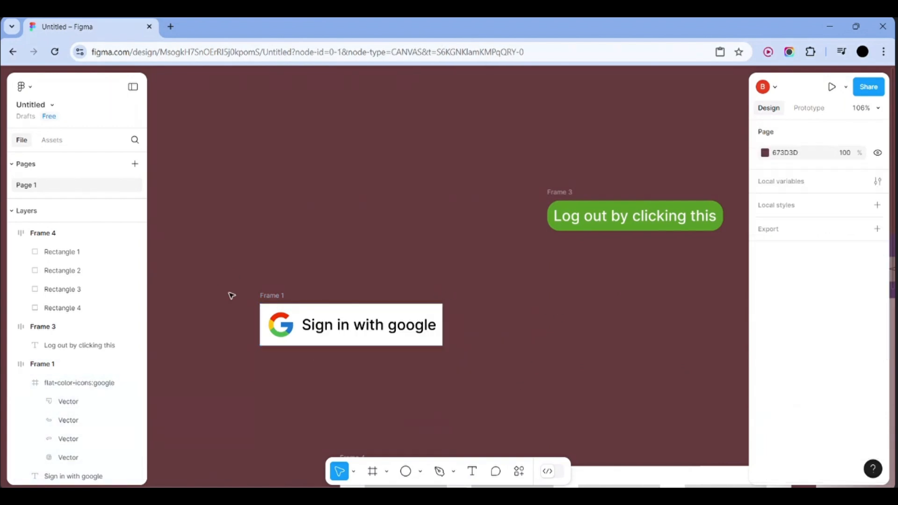
pyautogui.moveTo(244, 299); pyautogui.dragTo(314, 322)
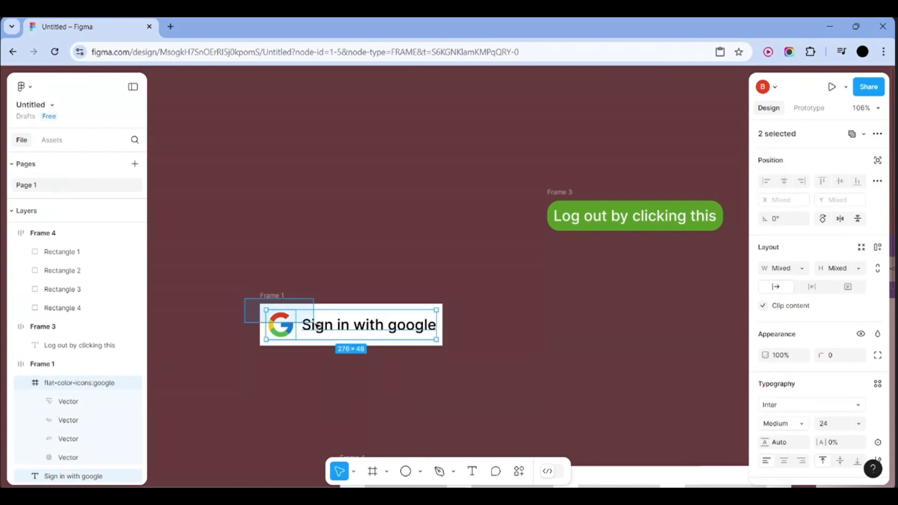
pyautogui.click(474, 331)
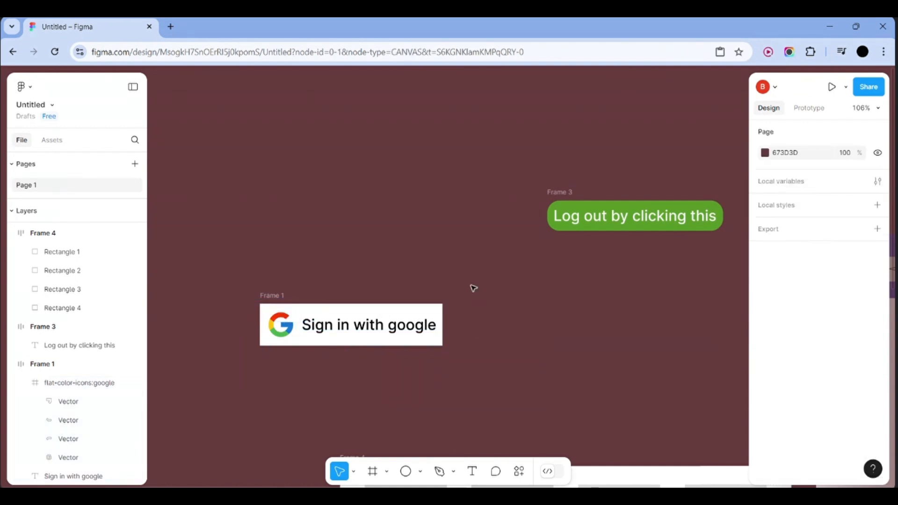
pyautogui.moveTo(470, 286); pyautogui.dragTo(235, 360)
pyautogui.rightClick(433, 307)
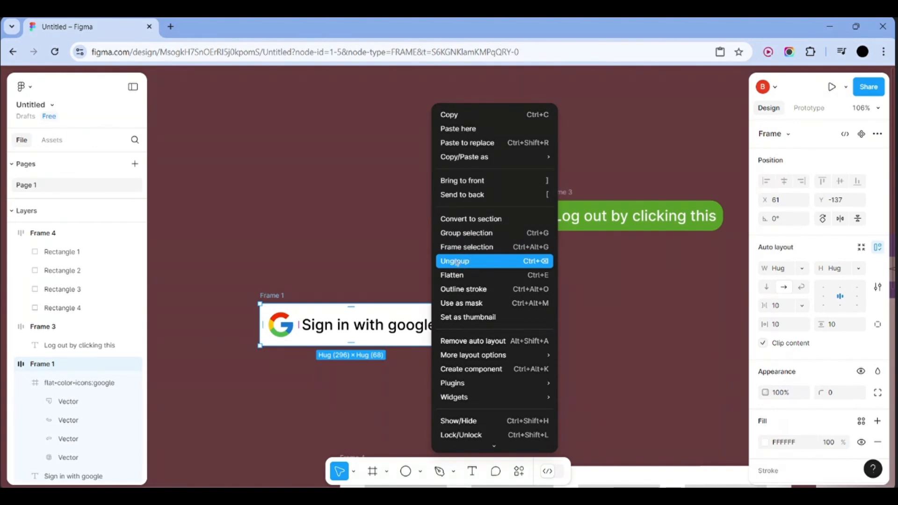
pyautogui.click(419, 307)
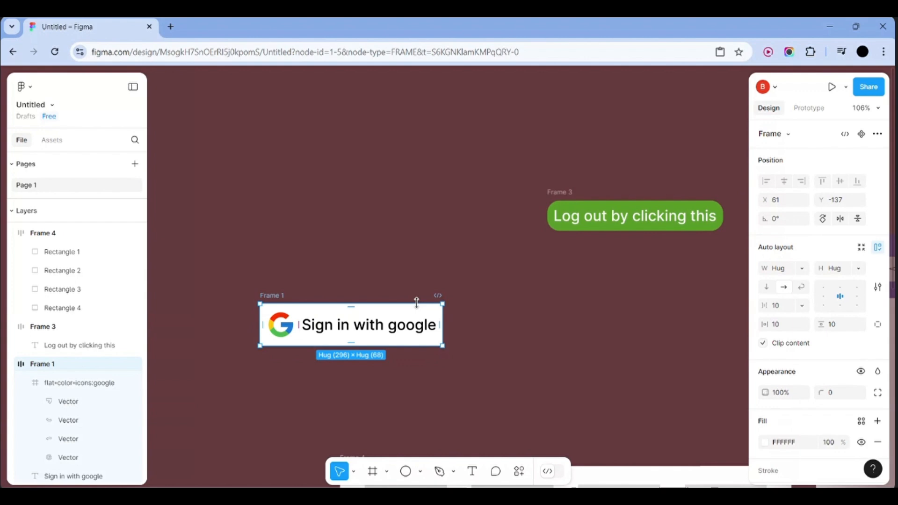
pyautogui.press('Escape')
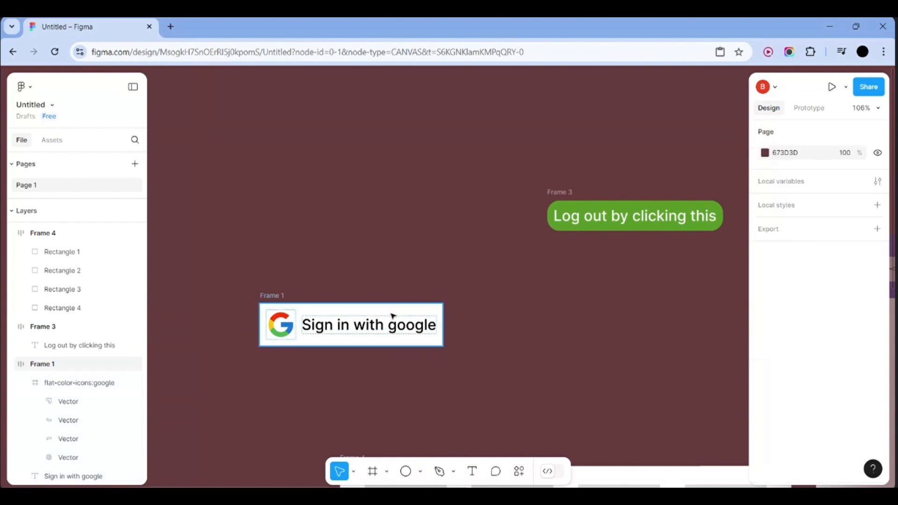
# Duplicate the sign-in button below the original and relabel it 'Sign in with facebook'
pyautogui.moveTo(392, 316); pyautogui.dragTo(392, 375)
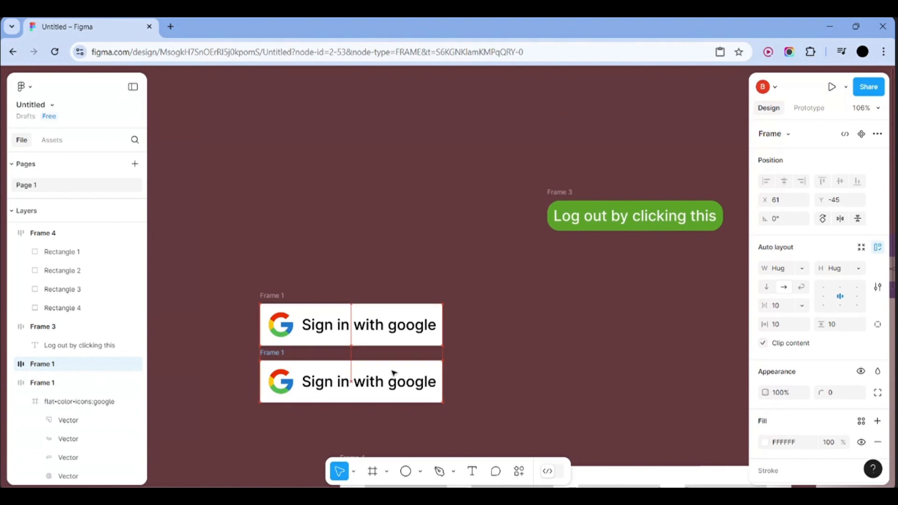
pyautogui.doubleClick(412, 386)
pyautogui.click(406, 382)
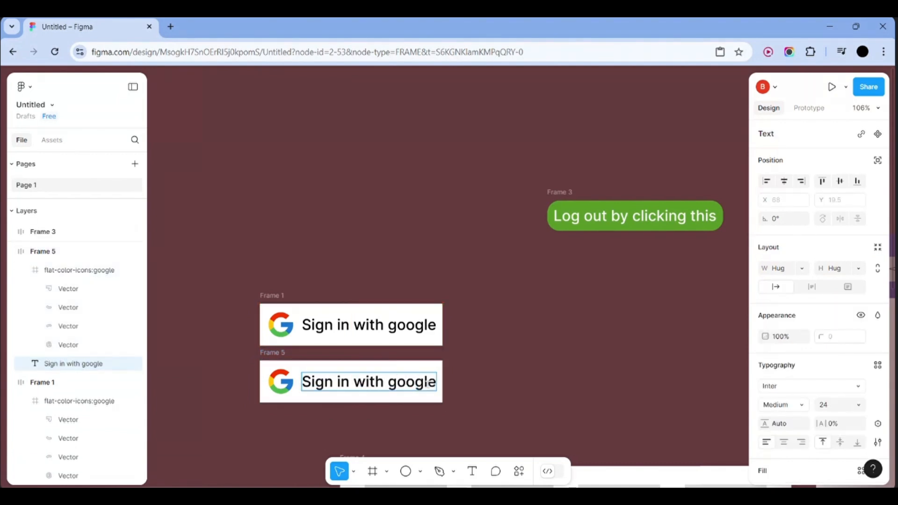
pyautogui.press('BackSpace')
pyautogui.press('BackSpace')
pyautogui.press('BackSpace')
pyautogui.press('BackSpace')
pyautogui.press('BackSpace')
pyautogui.press('BackSpace')
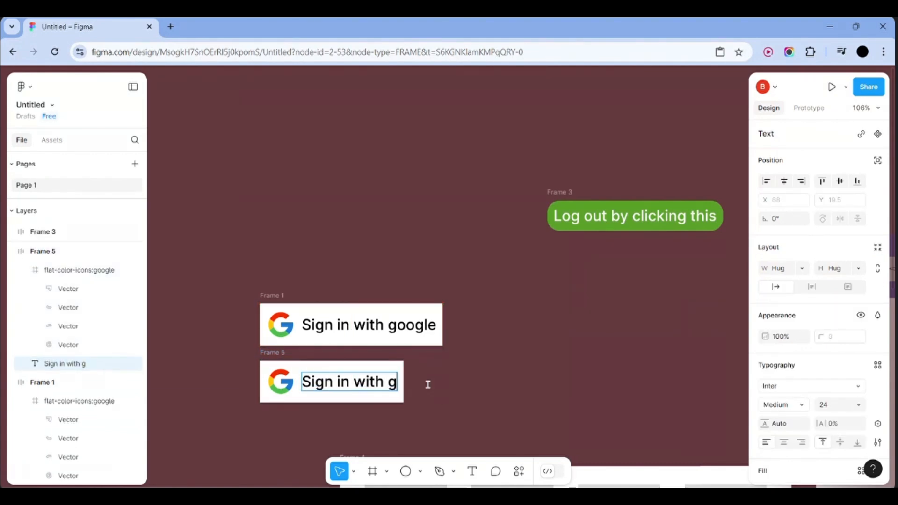
pyautogui.write('facebook')
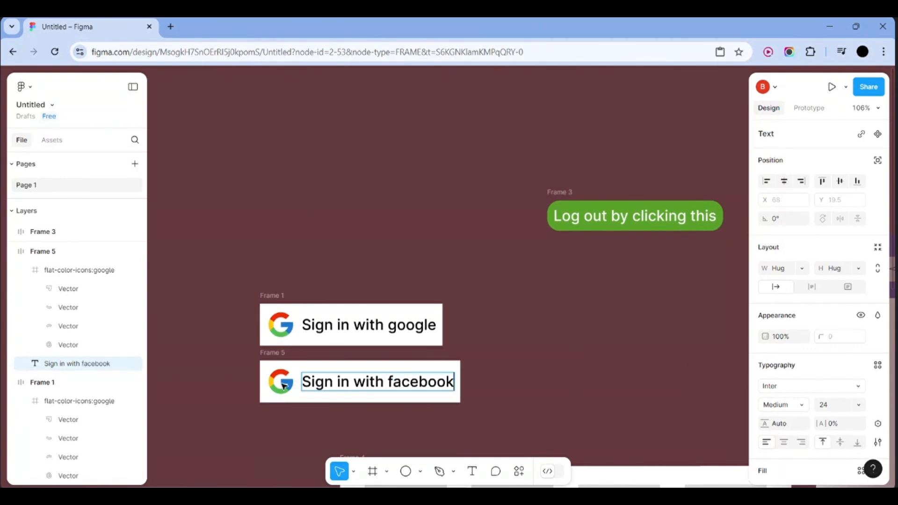
pyautogui.press('Escape')
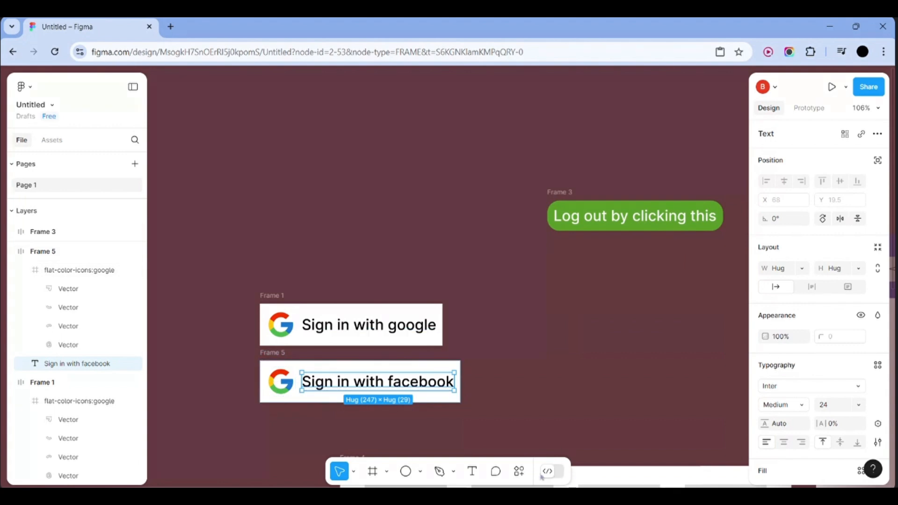
pyautogui.click(519, 471)
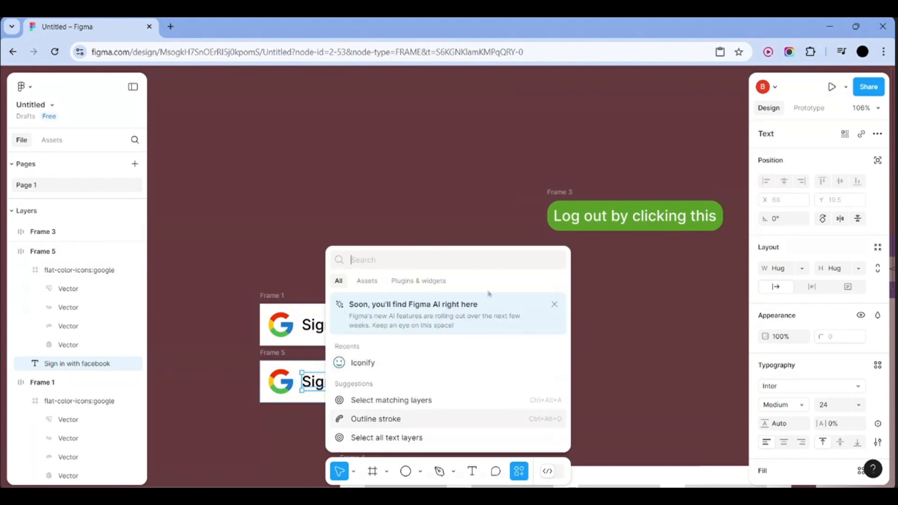
# Launch the Iconify plugin and search for 'facebook' icons
pyautogui.click(413, 282)
pyautogui.click(388, 306)
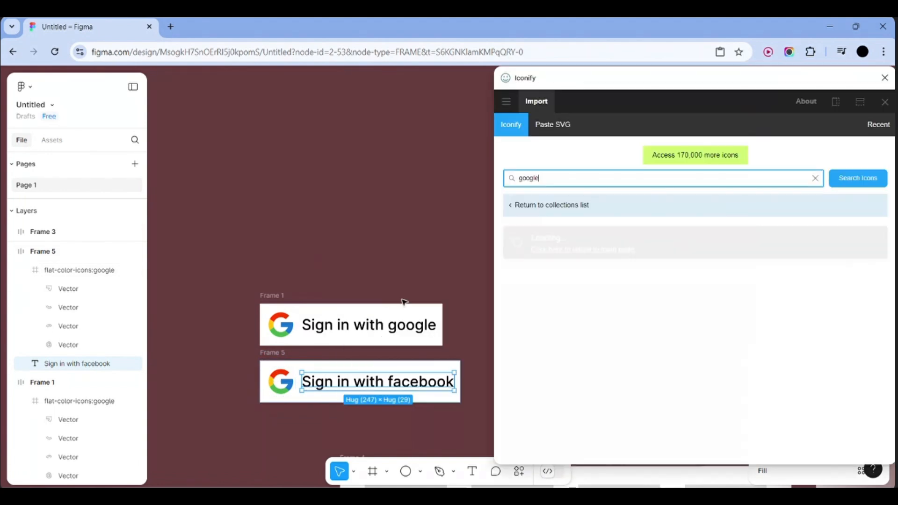
pyautogui.press('BackSpace')
pyautogui.press('BackSpace')
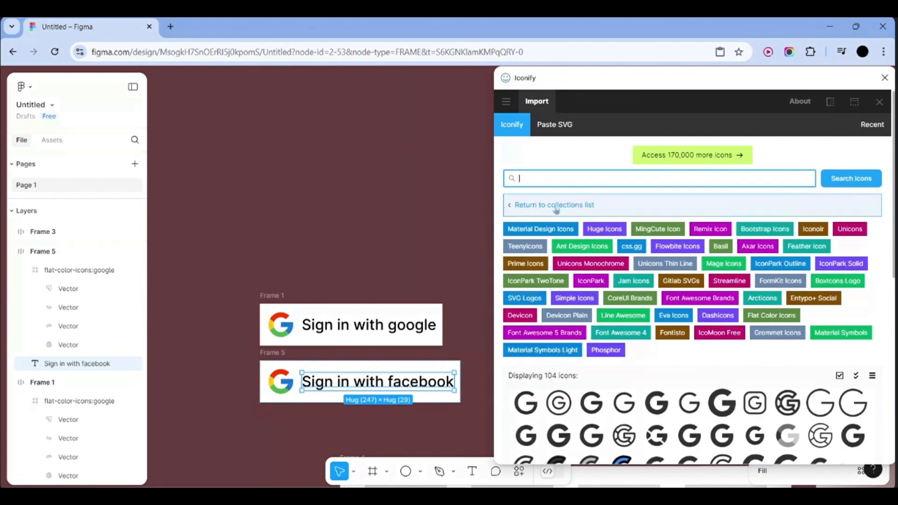
pyautogui.press('BackSpace')
pyautogui.write('facebook')
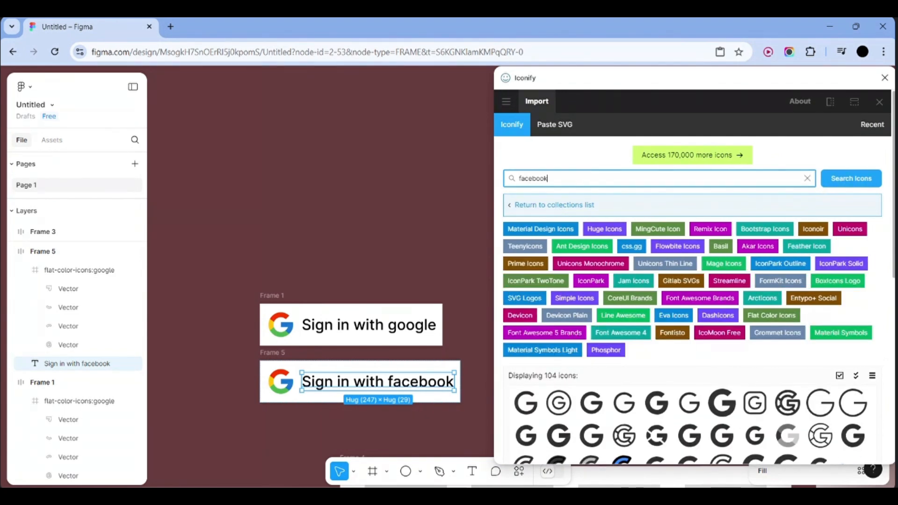
pyautogui.press('Return')
# Pick the blue Facebook logo and import it into Frame 5
pyautogui.scroll(-1, 608, 294)
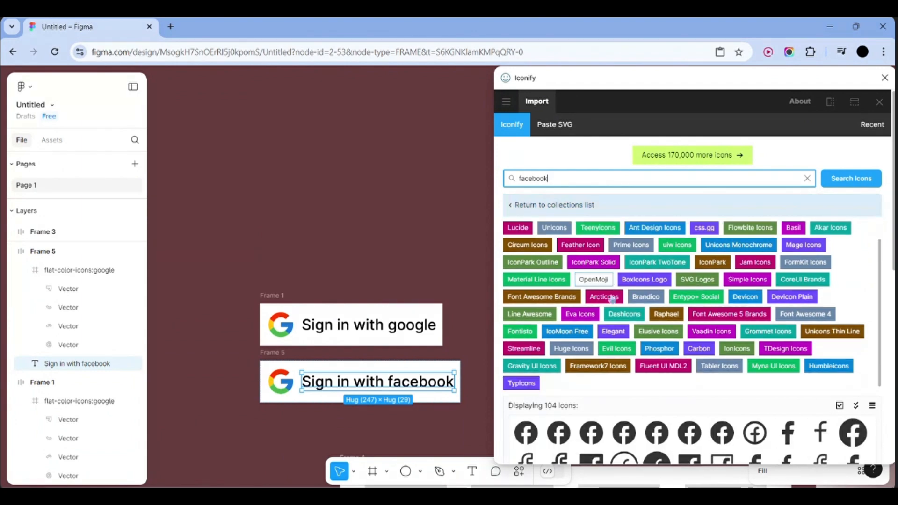
pyautogui.scroll(-1, 632, 395)
pyautogui.scroll(-3, 632, 395)
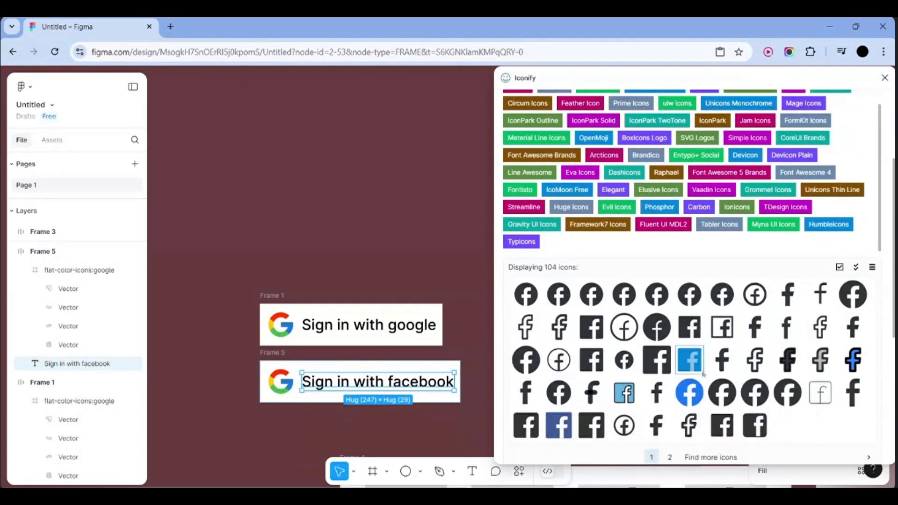
pyautogui.click(689, 392)
pyautogui.scroll(-2, 684, 398)
pyautogui.scroll(-3, 683, 399)
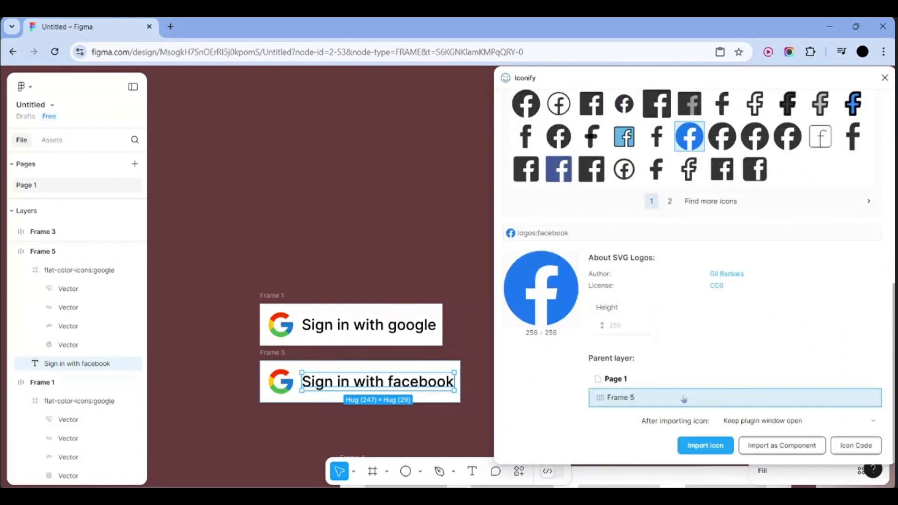
pyautogui.click(705, 445)
pyautogui.scroll(-3, 407, 346)
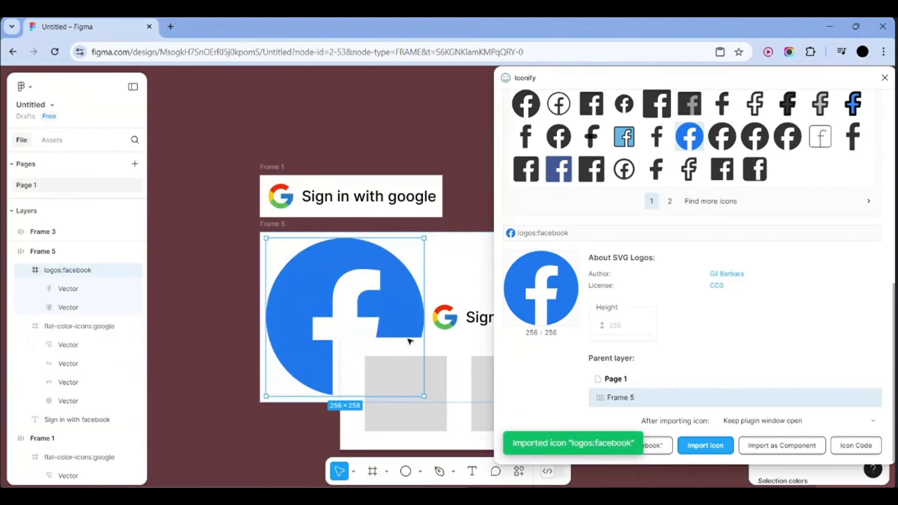
pyautogui.scroll(-2, 252, 283)
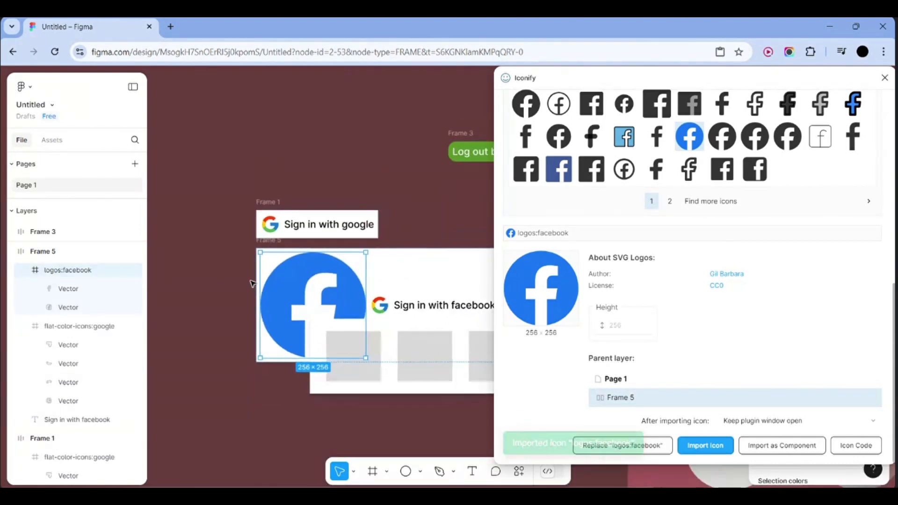
# Move Frame 4 below Frame 5 and shrink the imported logo to fit the button
pyautogui.click(352, 394)
pyautogui.moveTo(329, 473); pyautogui.dragTo(330, 474)
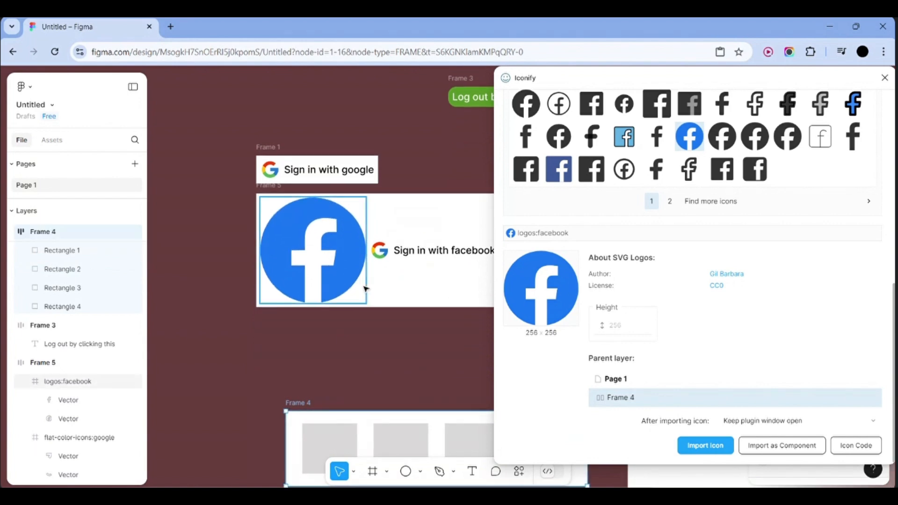
pyautogui.click(346, 272)
pyautogui.moveTo(366, 303); pyautogui.dragTo(333, 261)
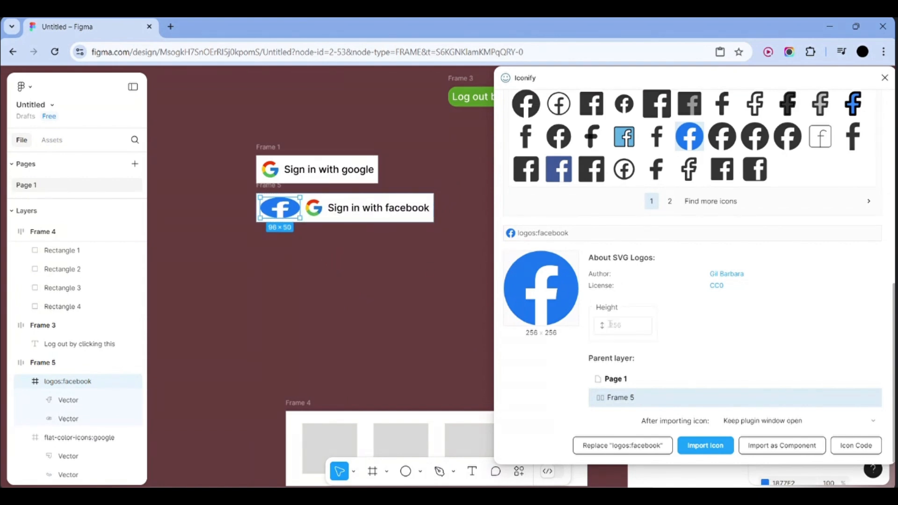
# Re-import the Facebook logo at height 100 and delete the squashed 96×50 copy
pyautogui.scroll(1, 611, 324)
pyautogui.click(625, 383)
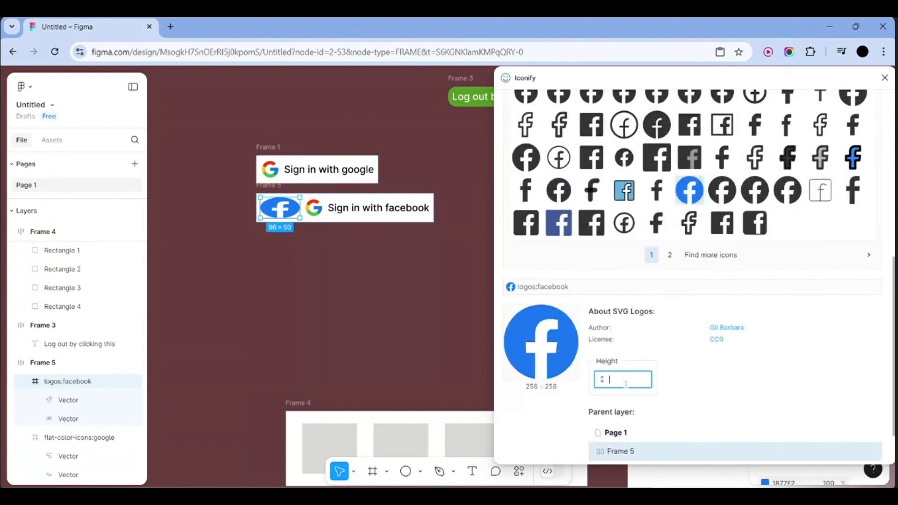
pyautogui.scroll(4, 696, 294)
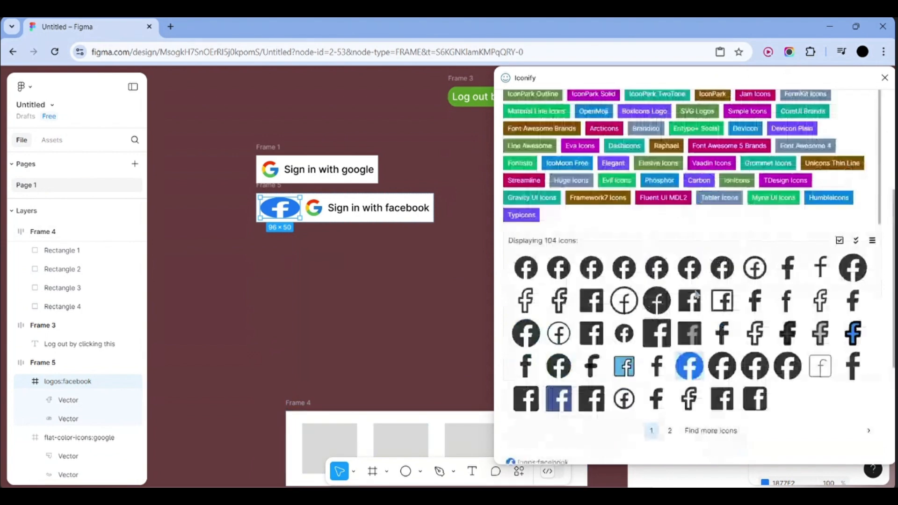
pyautogui.scroll(-4, 697, 294)
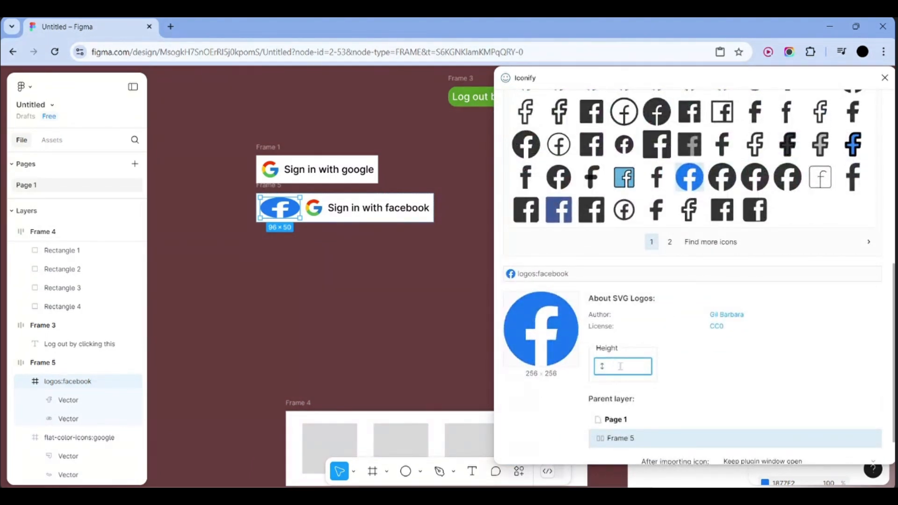
pyautogui.write('100')
pyautogui.scroll(-1, 620, 369)
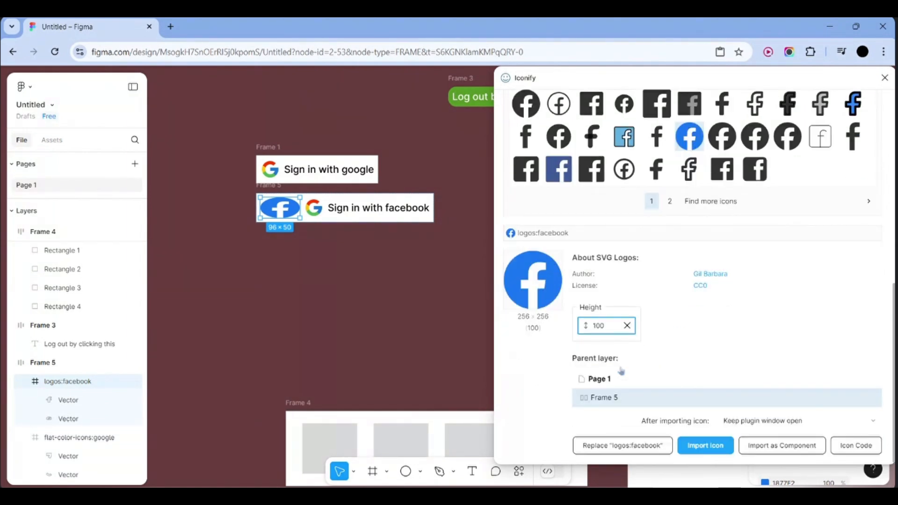
pyautogui.click(684, 443)
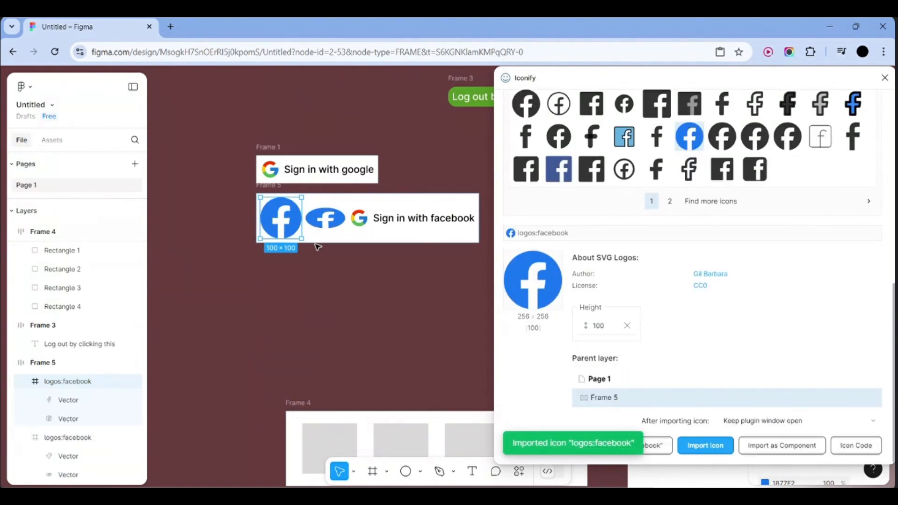
pyautogui.click(329, 219)
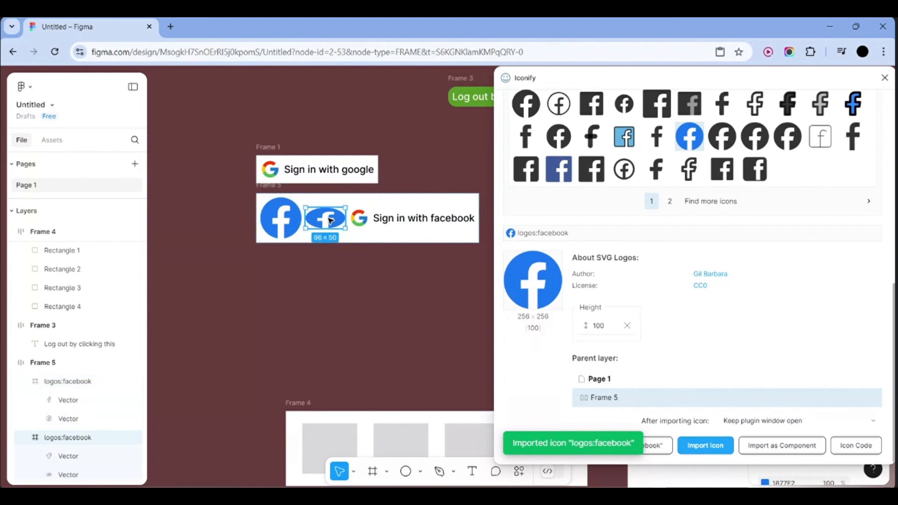
pyautogui.press('Delete')
pyautogui.click(281, 220)
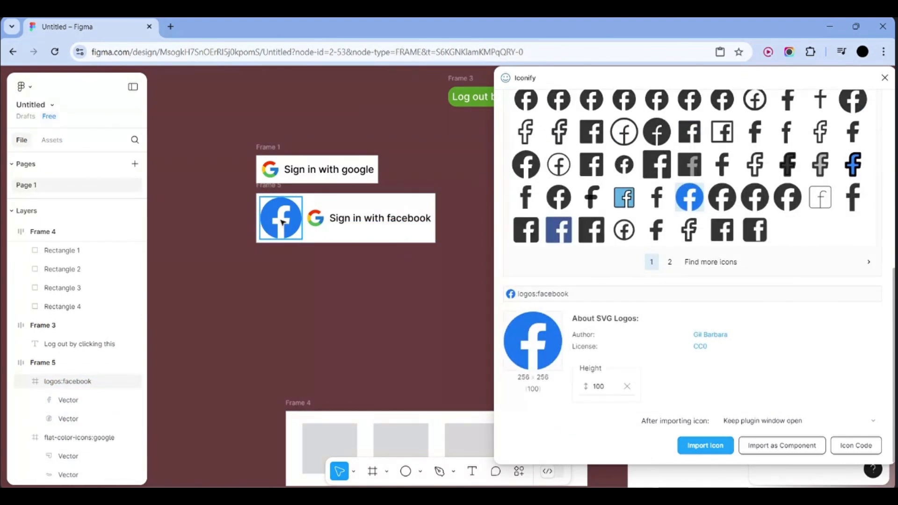
# Delete the 100 px logo and import the Facebook icon at height 500
pyautogui.press('Delete')
pyautogui.click(606, 388)
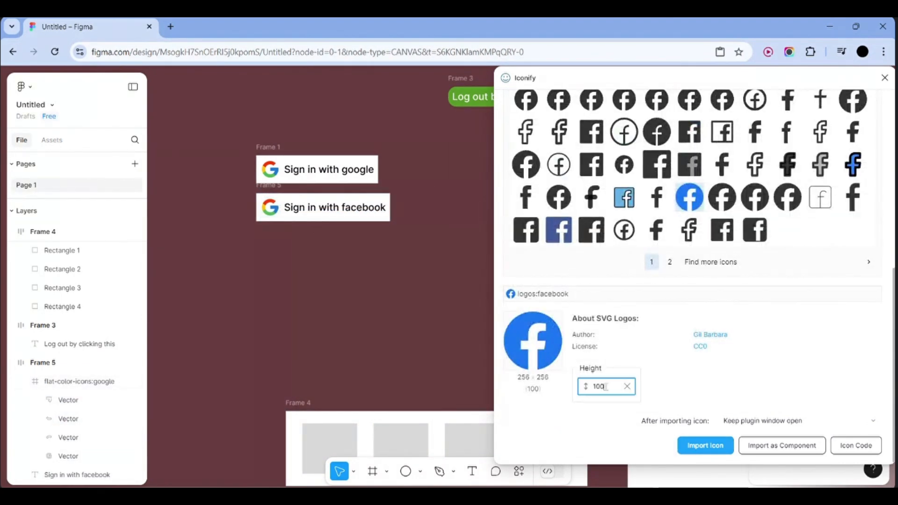
pyautogui.press('BackSpace')
pyautogui.press('BackSpace')
pyautogui.press('BackSpace')
pyautogui.write('500')
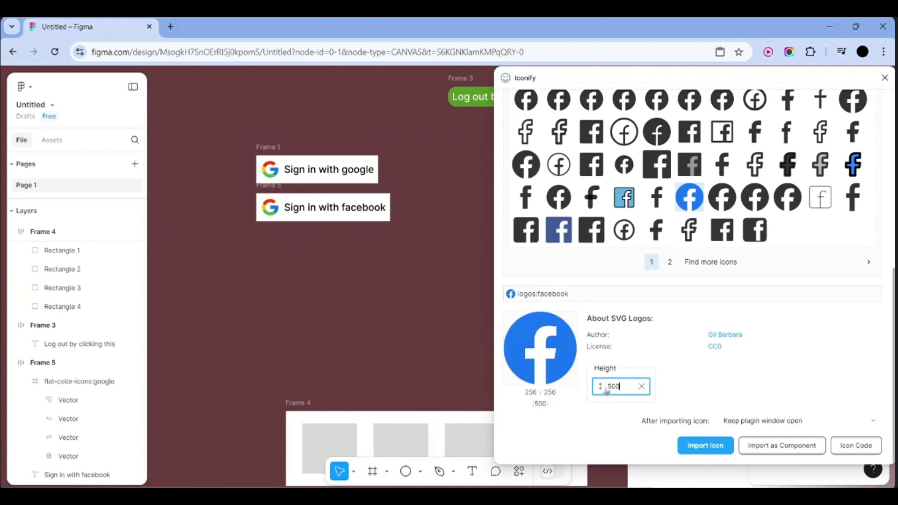
pyautogui.click(699, 447)
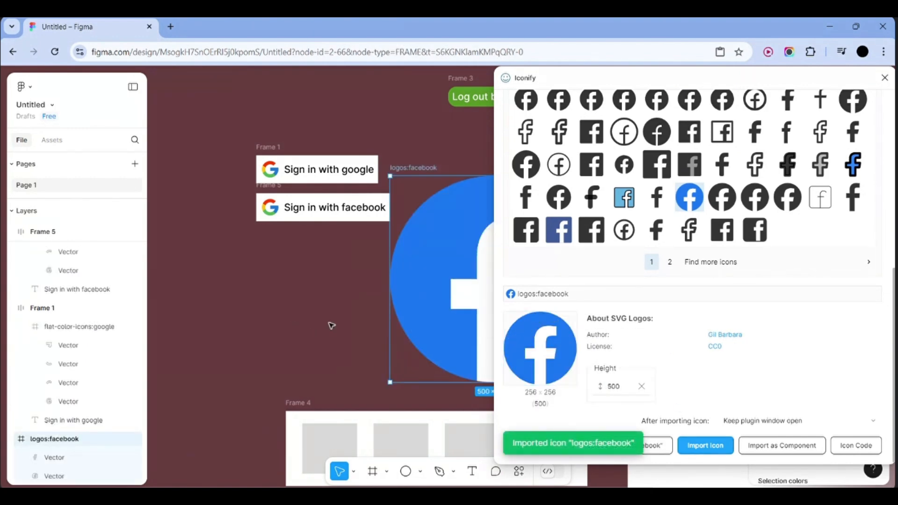
# Import the Facebook icon again at height 50
pyautogui.hscroll(5, 332, 325)
pyautogui.hscroll(-5, 332, 326)
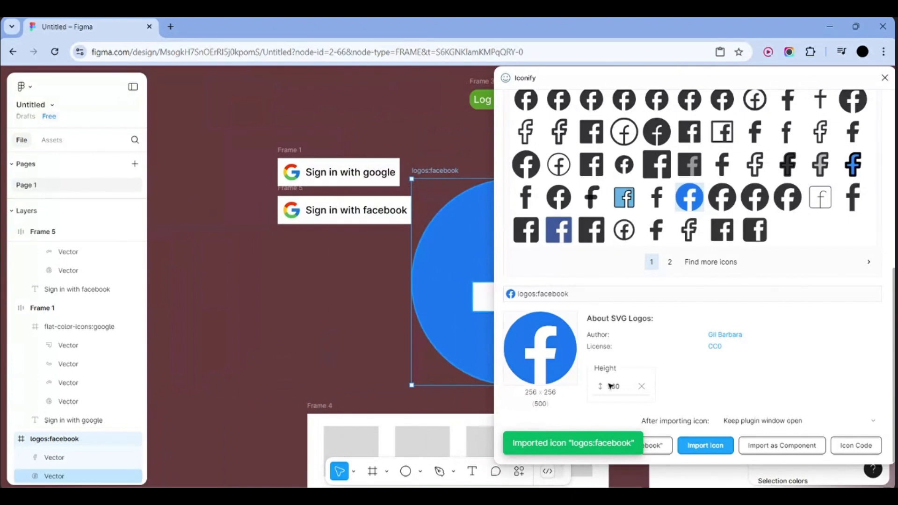
pyautogui.click(625, 385)
pyautogui.press('BackSpace')
pyautogui.press('BackSpace')
pyautogui.press('BackSpace')
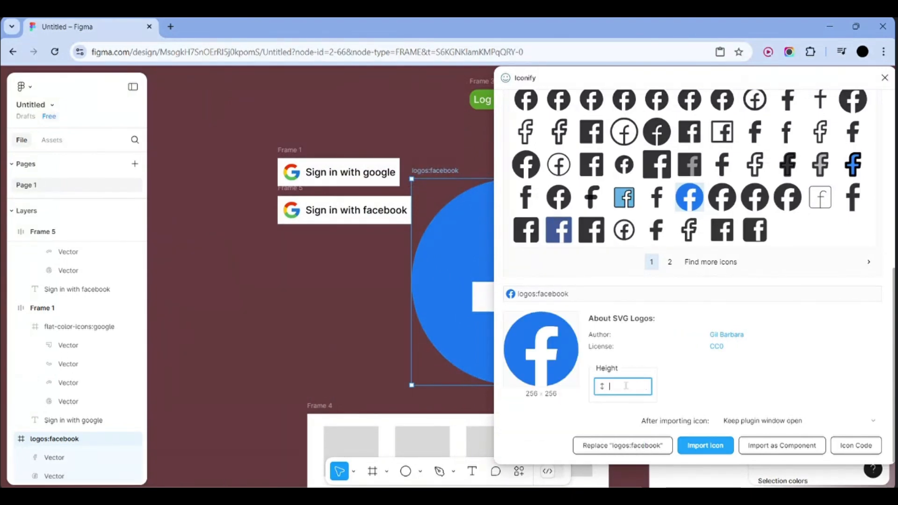
pyautogui.write('50')
pyautogui.click(712, 447)
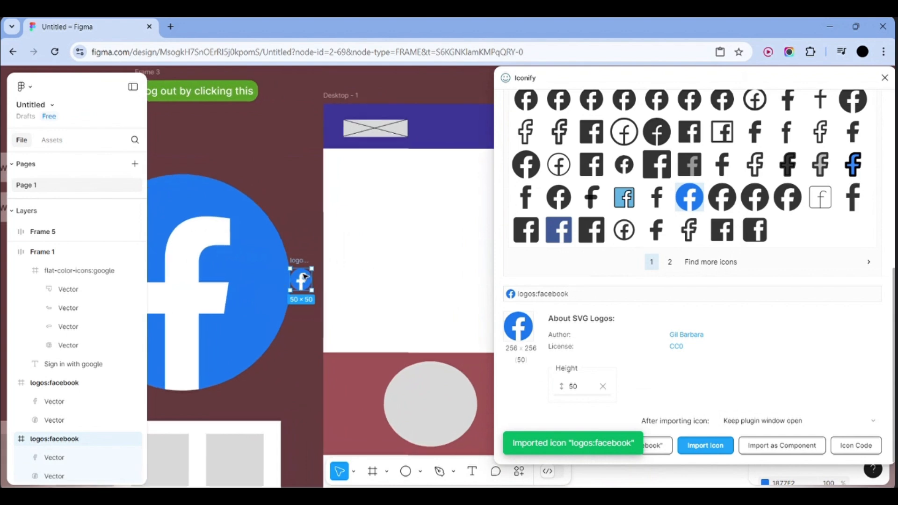
# Delete the oversized 500 px logo's circle, 'f' shape and empty frame
pyautogui.scroll(3, 304, 276)
pyautogui.scroll(-4, 290, 305)
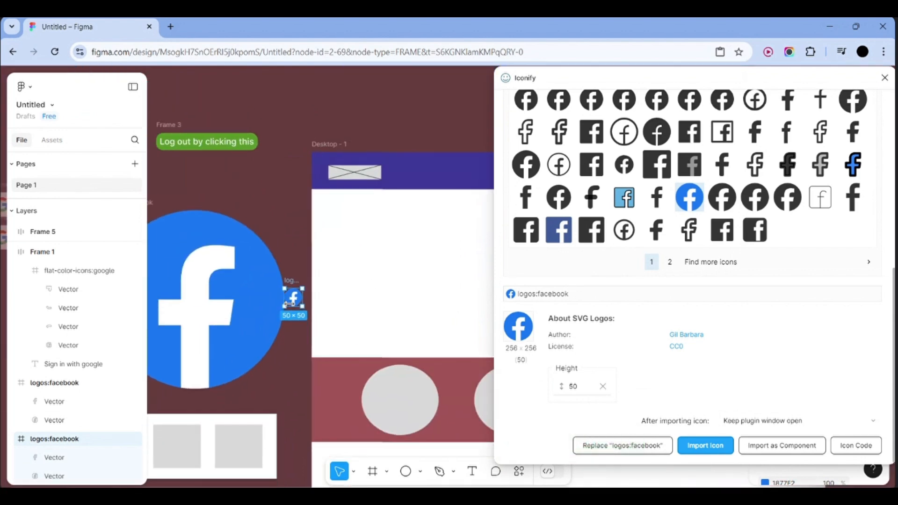
pyautogui.click(237, 310)
pyautogui.press('Delete')
pyautogui.scroll(-1, 237, 311)
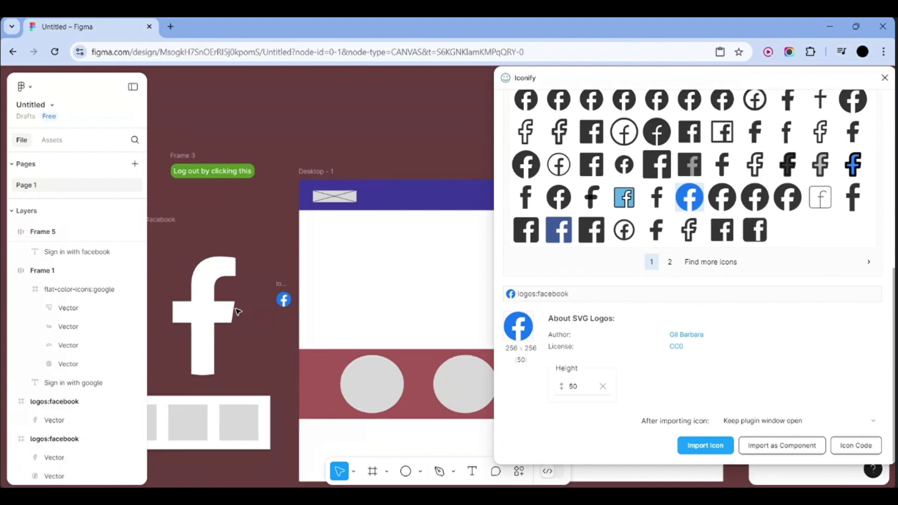
pyautogui.scroll(-2, 237, 311)
pyautogui.click(199, 312)
pyautogui.press('Delete')
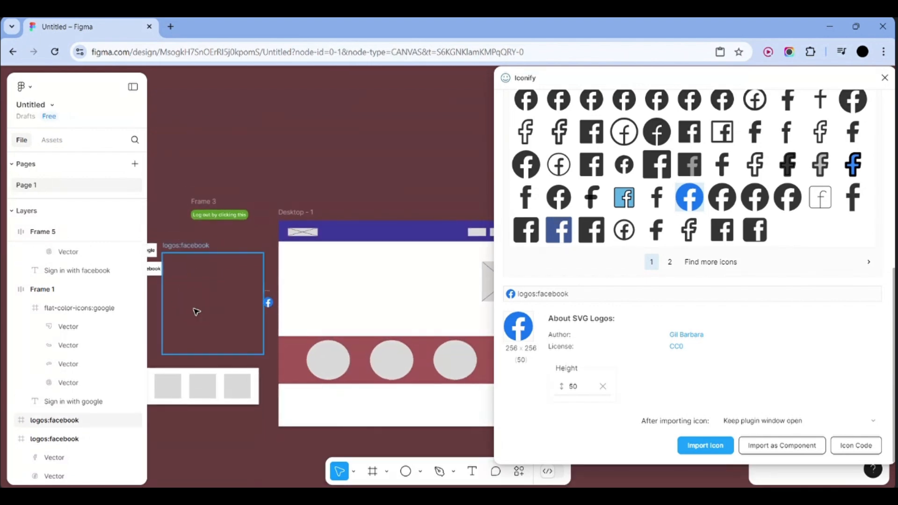
pyautogui.hscroll(-2, 195, 311)
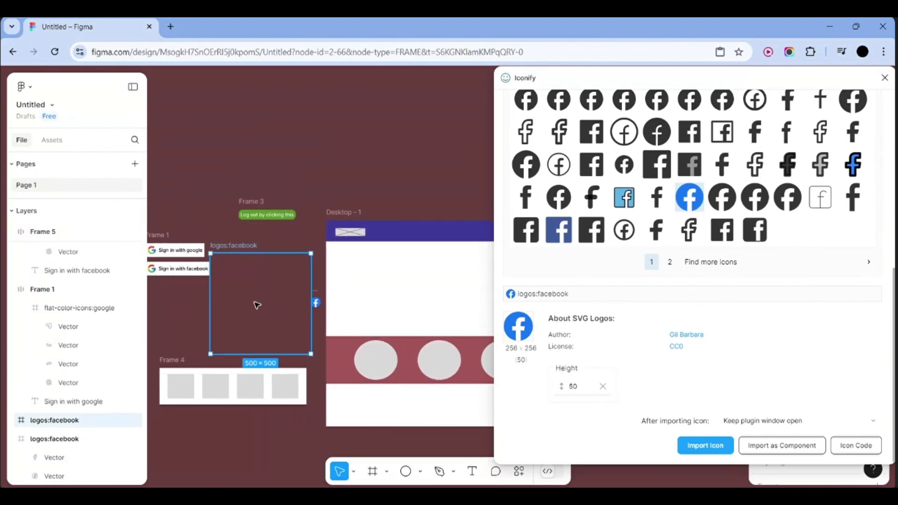
pyautogui.press('Delete')
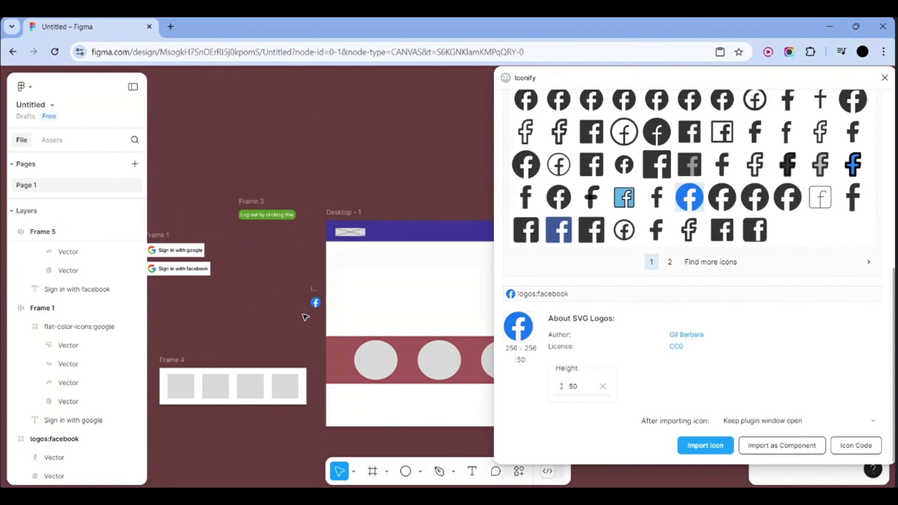
# Drag the 50×50 Facebook logo beside the sign-in buttons
pyautogui.scroll(5, 305, 317)
pyautogui.click(351, 281)
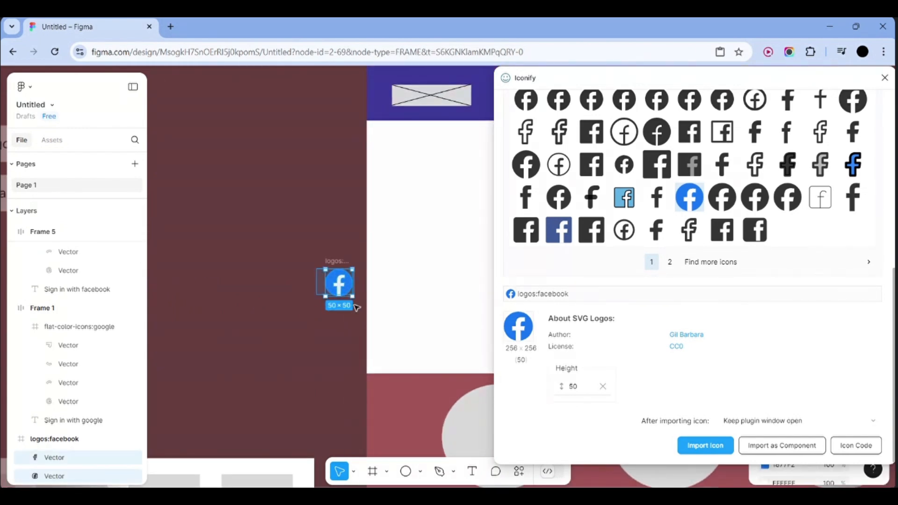
pyautogui.hscroll(-3, 246, 285)
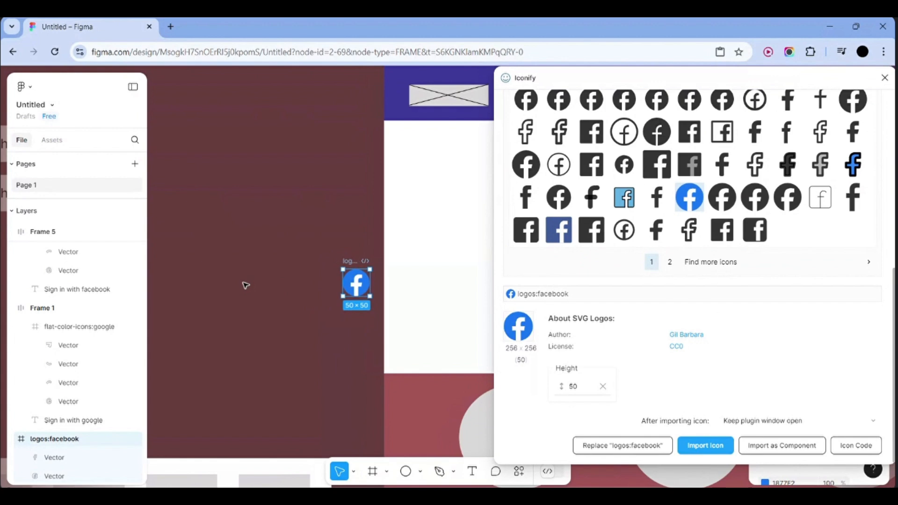
pyautogui.moveTo(473, 282); pyautogui.dragTo(164, 250)
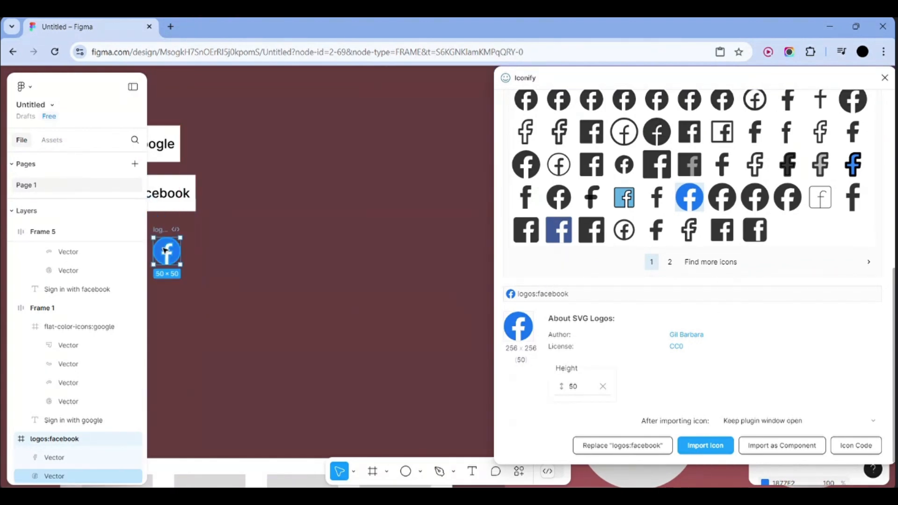
pyautogui.hscroll(-8, 164, 251)
pyautogui.hscroll(3, 164, 250)
# Remove the Google logo from the facebook button and edit the Facebook 'f' shape's points
pyautogui.click(293, 229)
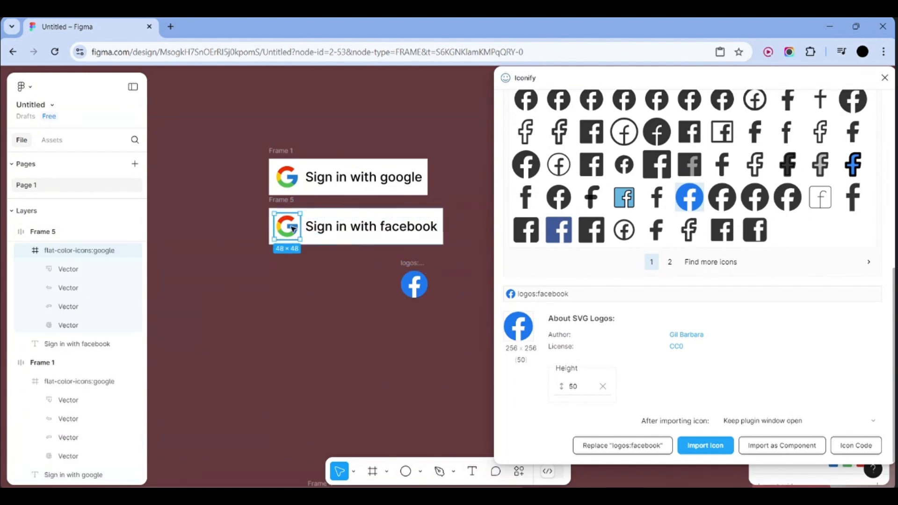
pyautogui.press('Delete')
pyautogui.click(417, 284)
pyautogui.doubleClick(418, 283)
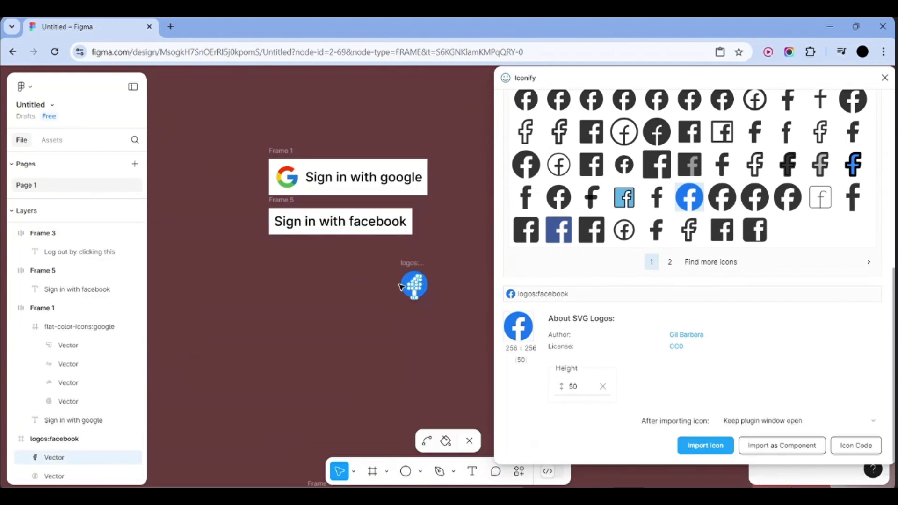
pyautogui.moveTo(397, 271); pyautogui.dragTo(446, 304)
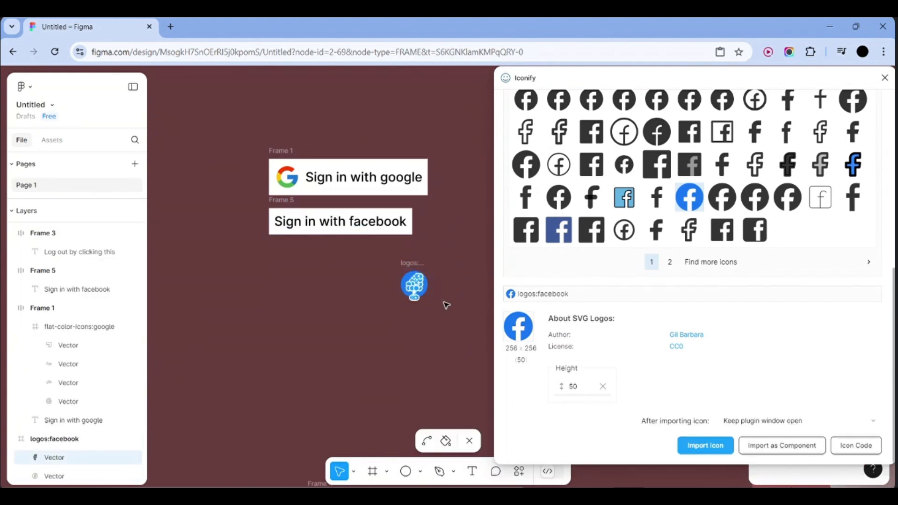
pyautogui.click(469, 443)
# Close Iconify and cut the Facebook logo's two shapes
pyautogui.click(884, 78)
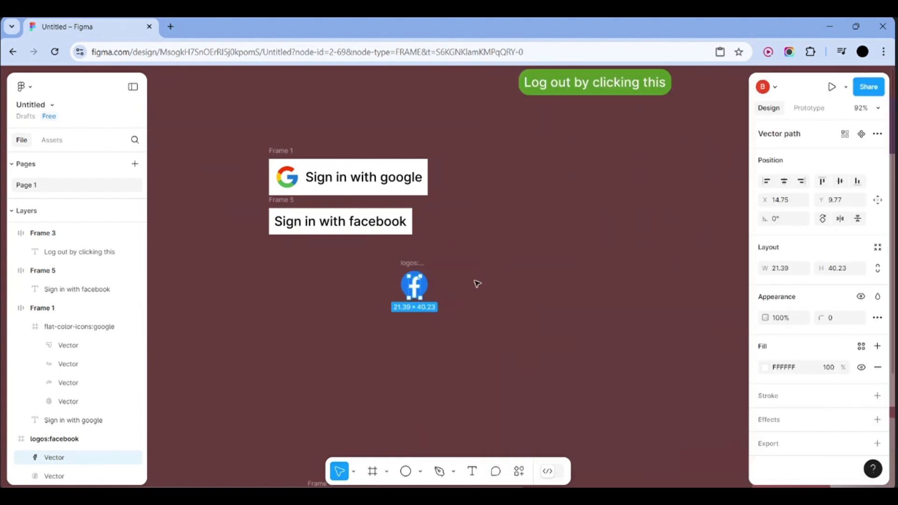
pyautogui.click(379, 290)
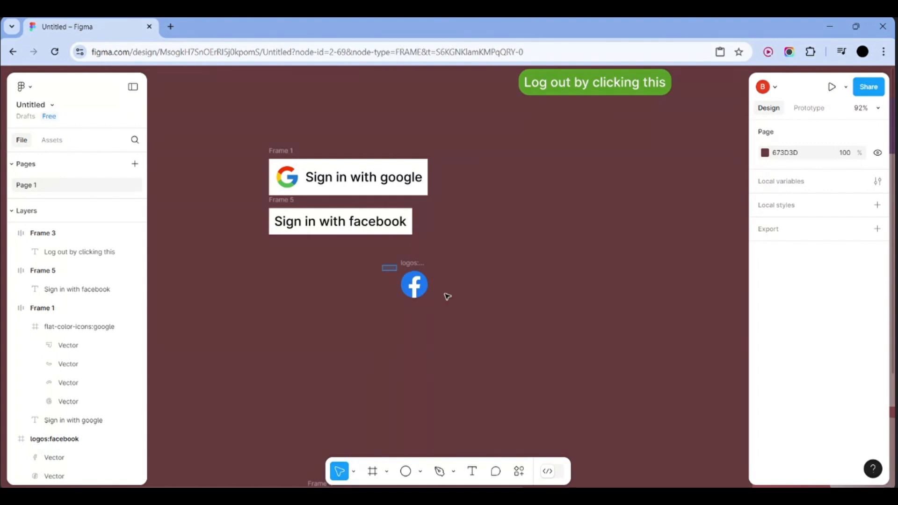
pyautogui.moveTo(383, 264); pyautogui.dragTo(315, 308)
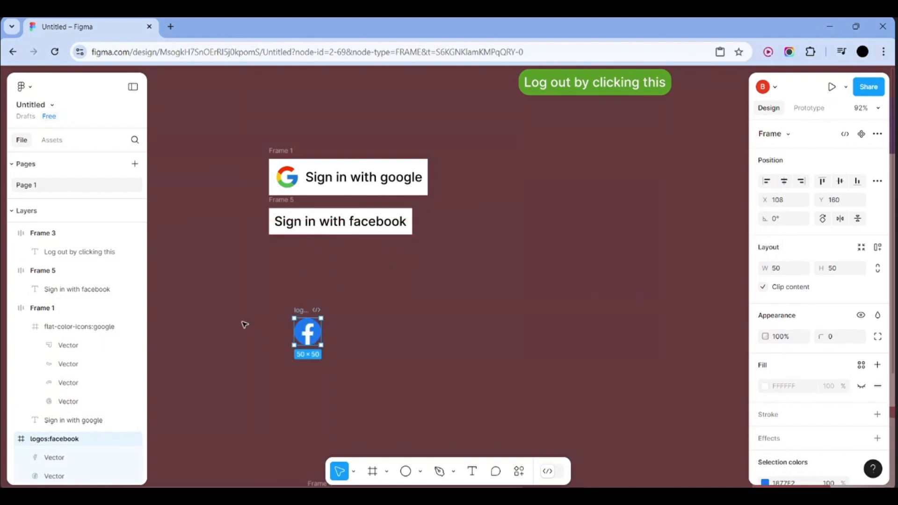
pyautogui.moveTo(243, 322); pyautogui.dragTo(322, 237)
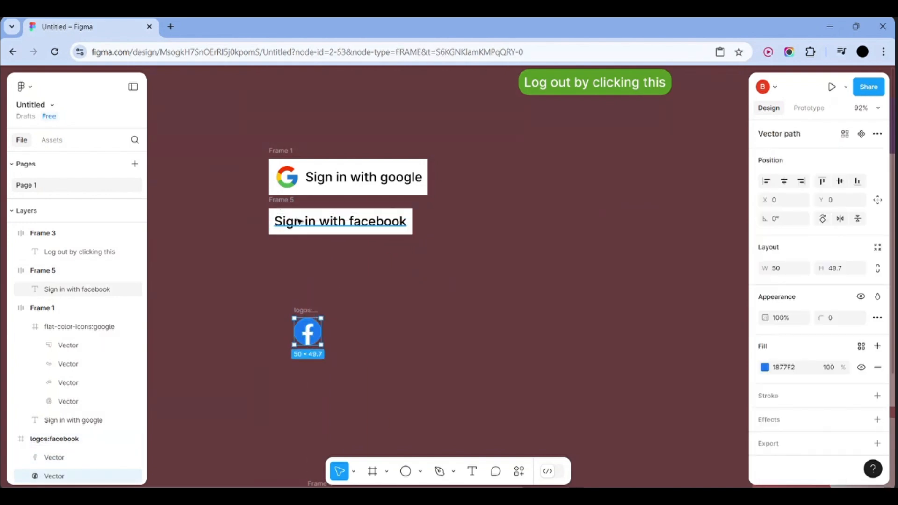
pyautogui.click(328, 226)
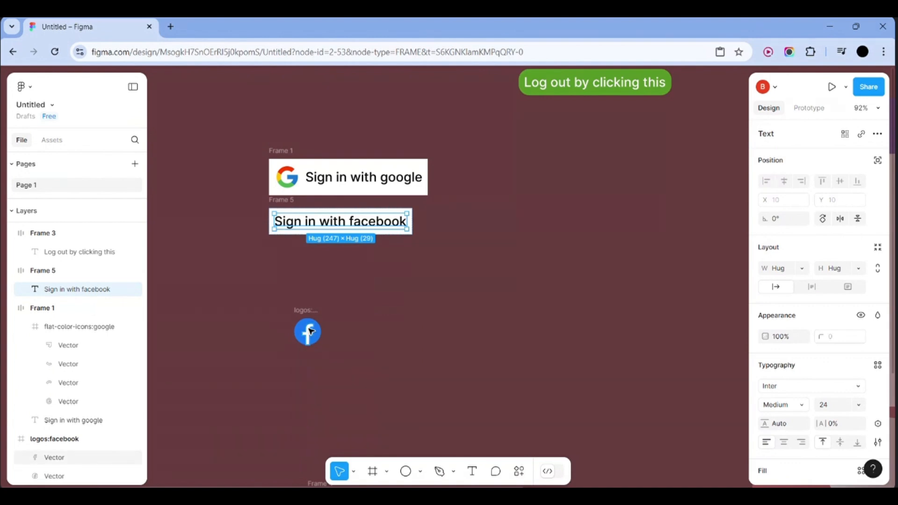
pyautogui.moveTo(286, 330); pyautogui.dragTo(337, 345)
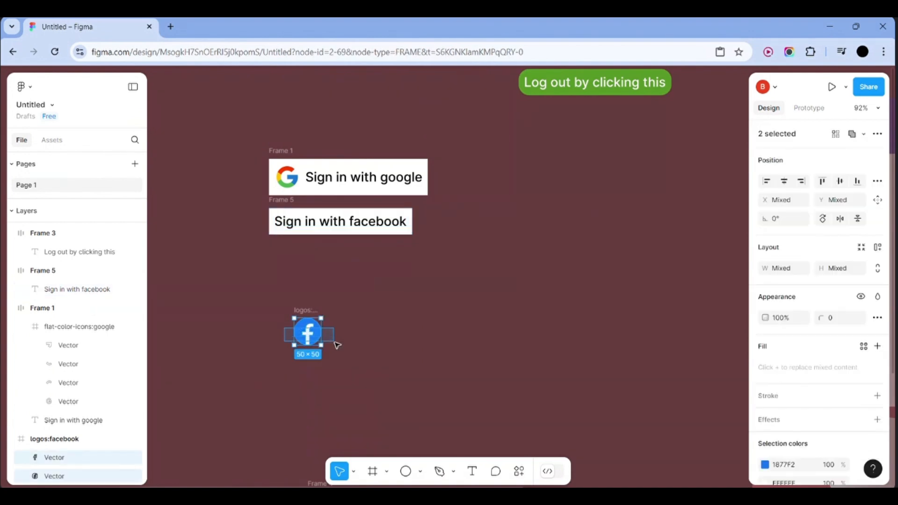
pyautogui.press('Delete')
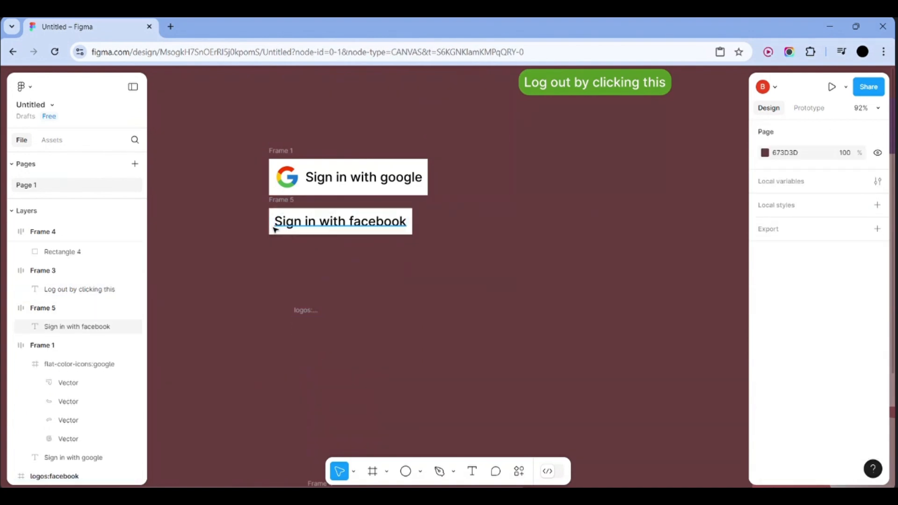
# Paste the Facebook logo into the facebook button frame and delete the extra 'f' shape
pyautogui.click(275, 229)
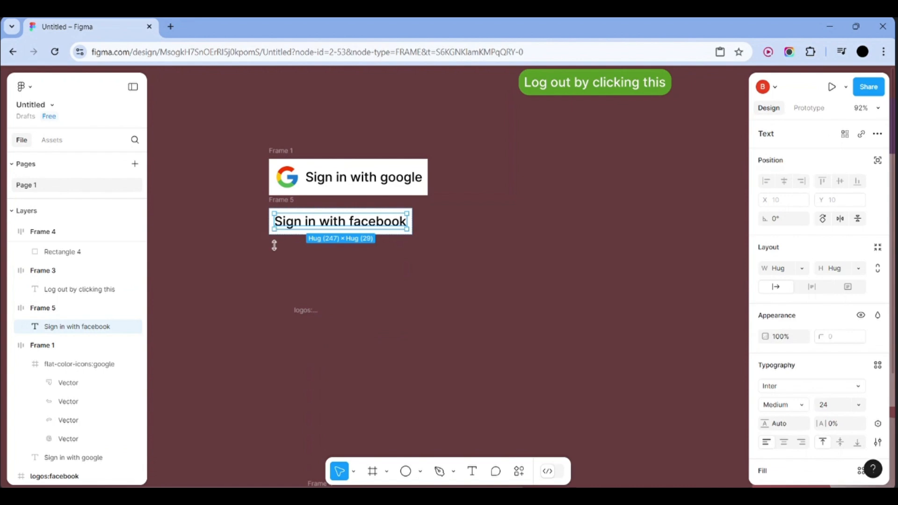
pyautogui.click(271, 261)
pyautogui.click(302, 234)
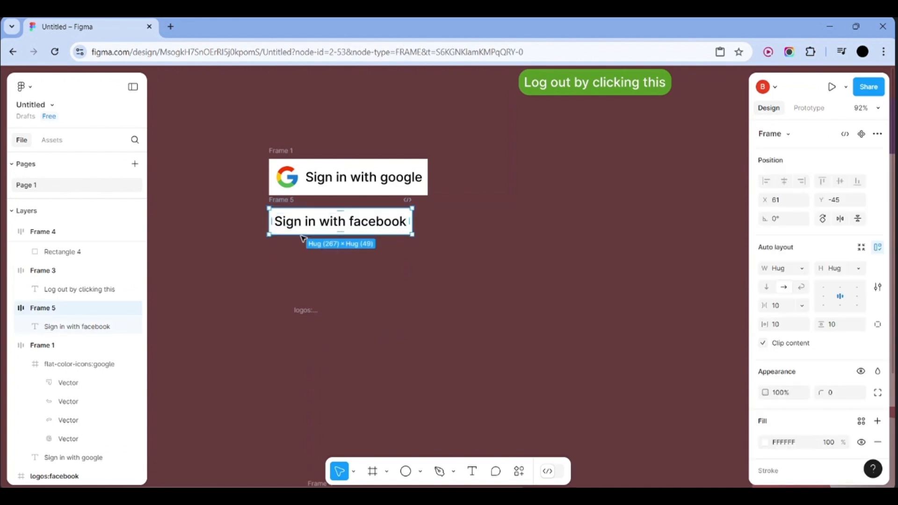
pyautogui.hotkey('ctrl', 'v')
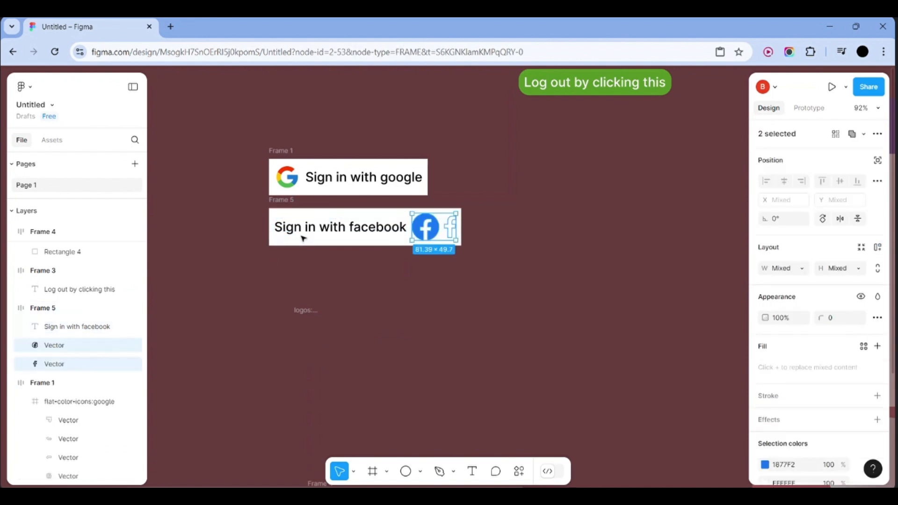
pyautogui.click(449, 233)
pyautogui.press('Delete')
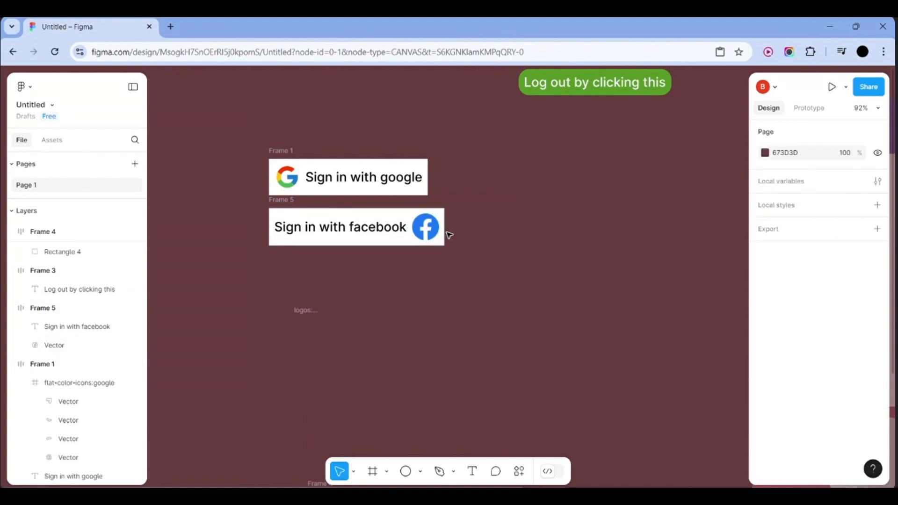
# Reorder the button so the Facebook logo comes before the 'Sign in with facebook' text
pyautogui.click(336, 236)
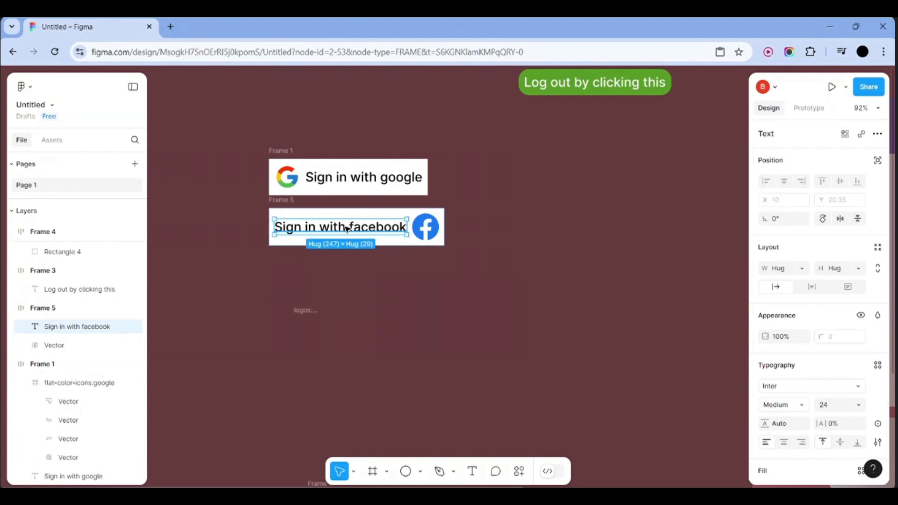
pyautogui.press('Right')
pyautogui.press('0')
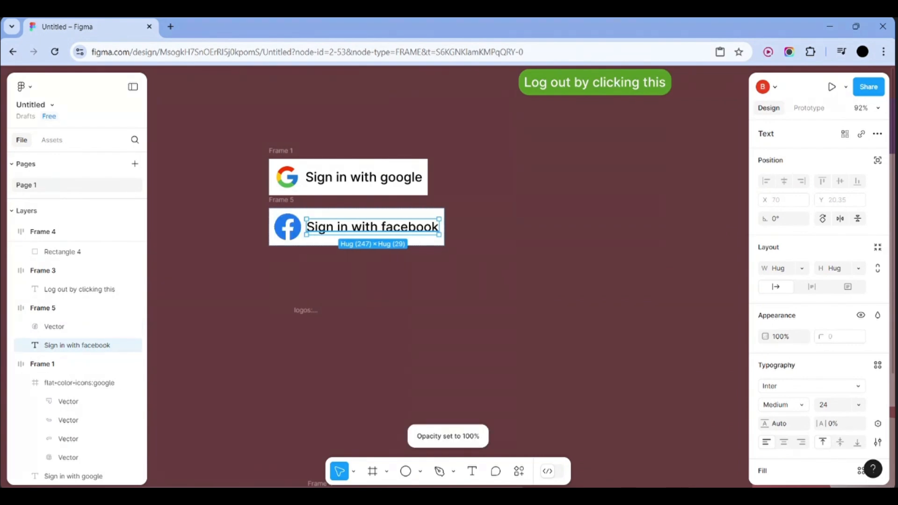
pyautogui.press('Left')
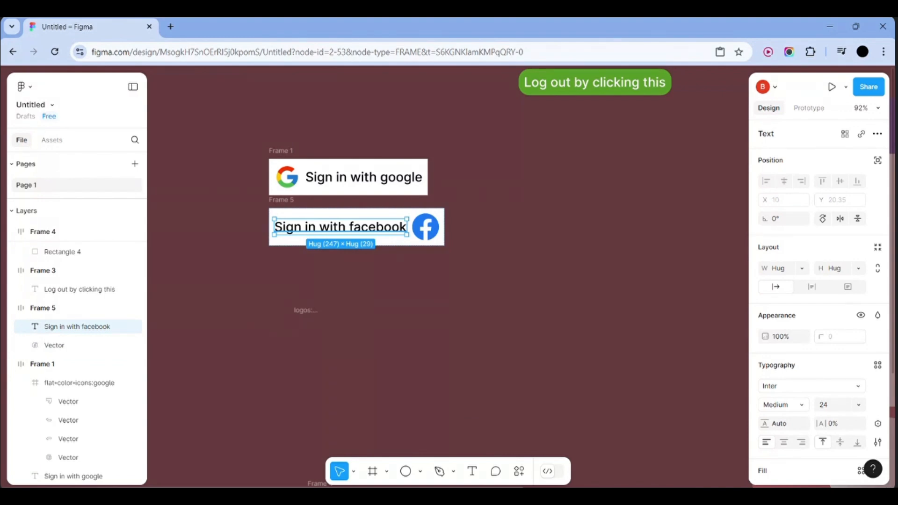
pyautogui.press('Right')
pyautogui.press('Left')
pyautogui.press('Right')
pyautogui.press('Left')
pyautogui.press('Right')
pyautogui.press('Left')
pyautogui.press('Right')
pyautogui.press('Left')
pyautogui.press('Right')
pyautogui.scroll(-5, 310, 262)
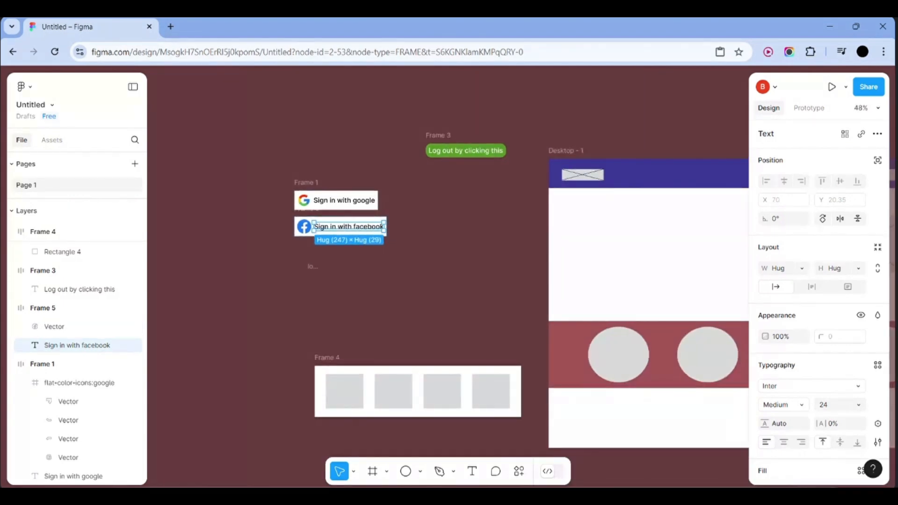
# Fill the second grey box in Frame 4 with red D52C2C
pyautogui.click(393, 367)
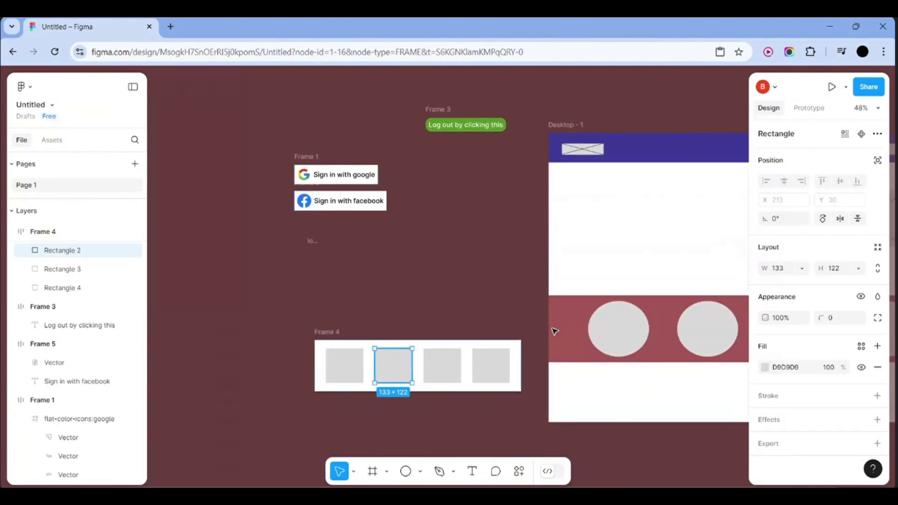
pyautogui.click(765, 367)
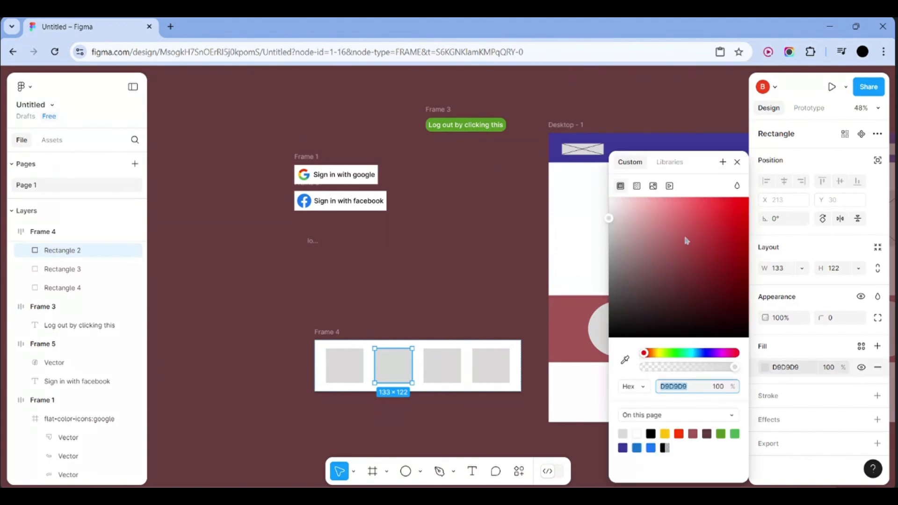
pyautogui.moveTo(686, 236); pyautogui.dragTo(720, 221)
pyautogui.click(457, 304)
# Move the red box into the third slot of the row
pyautogui.click(404, 363)
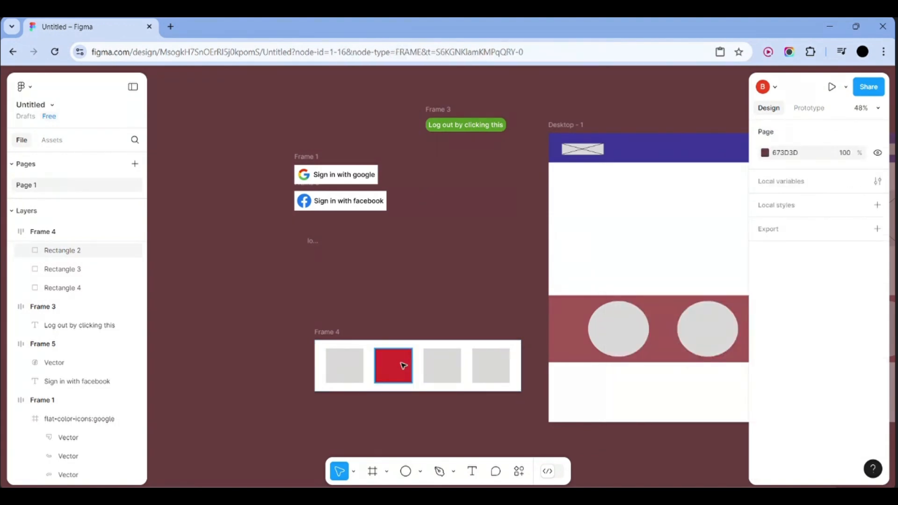
pyautogui.press('Right')
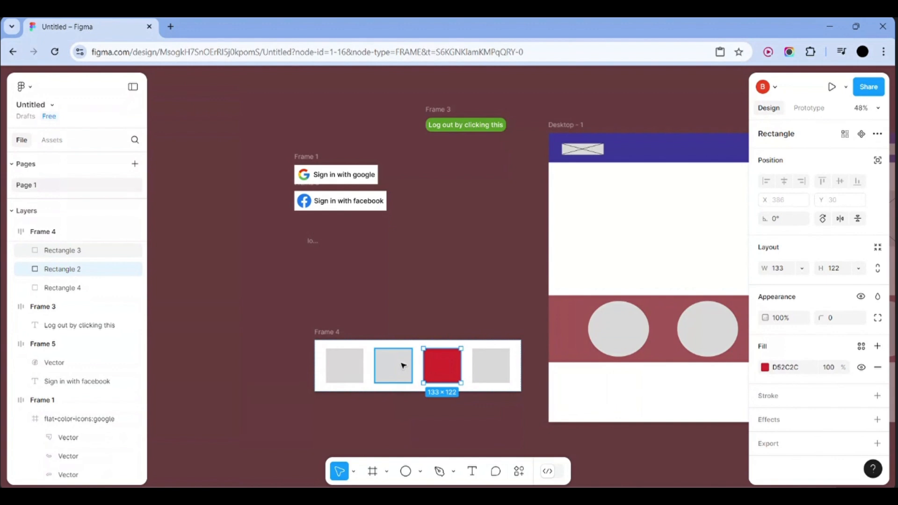
pyautogui.press('Right')
pyautogui.press('Left')
pyautogui.press('Left')
pyautogui.press('Left')
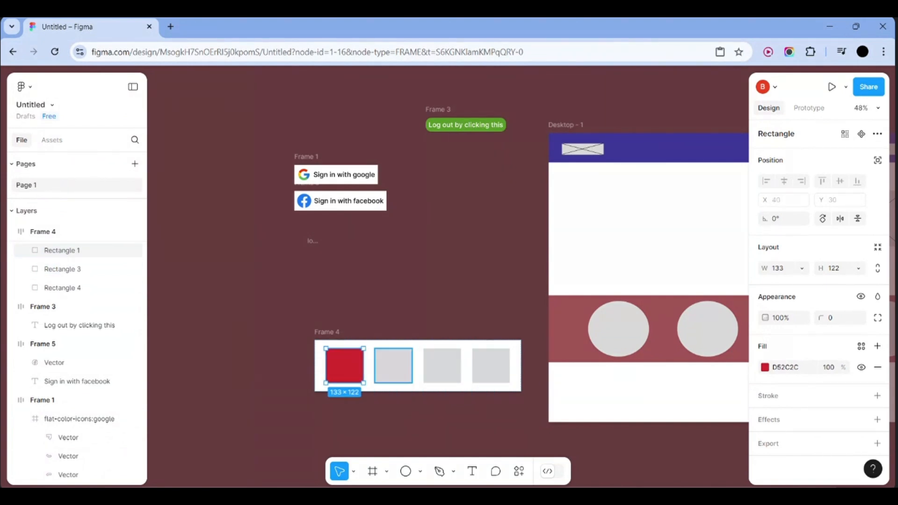
pyautogui.press('Right')
pyautogui.press('Right')
pyautogui.press('Right')
pyautogui.press('Right')
pyautogui.press('Right')
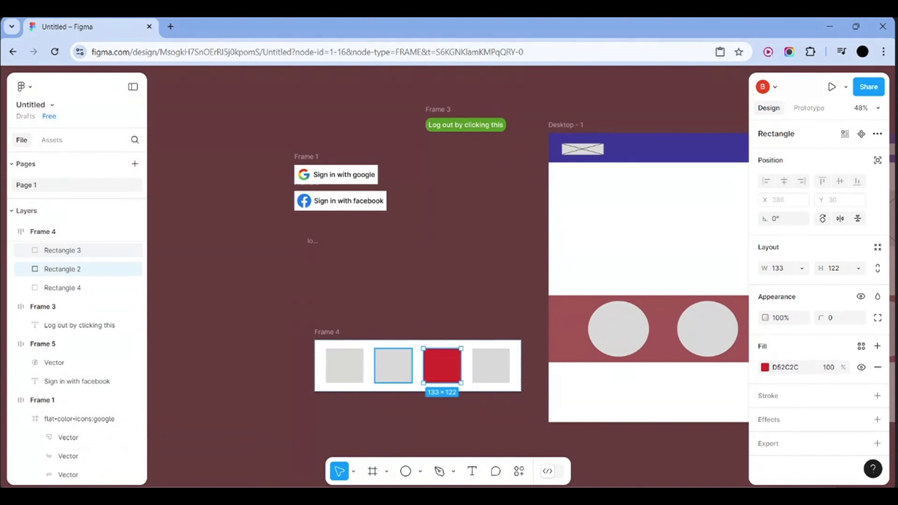
pyautogui.click(498, 335)
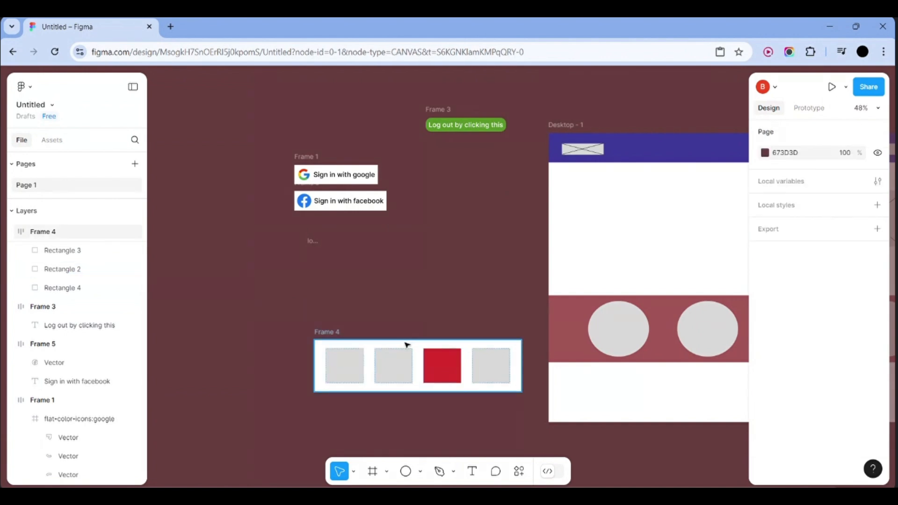
# Zoom out to Desktop - 1 and select its purple header, Frame 5
pyautogui.scroll(-3, 406, 344)
pyautogui.scroll(5, 288, 283)
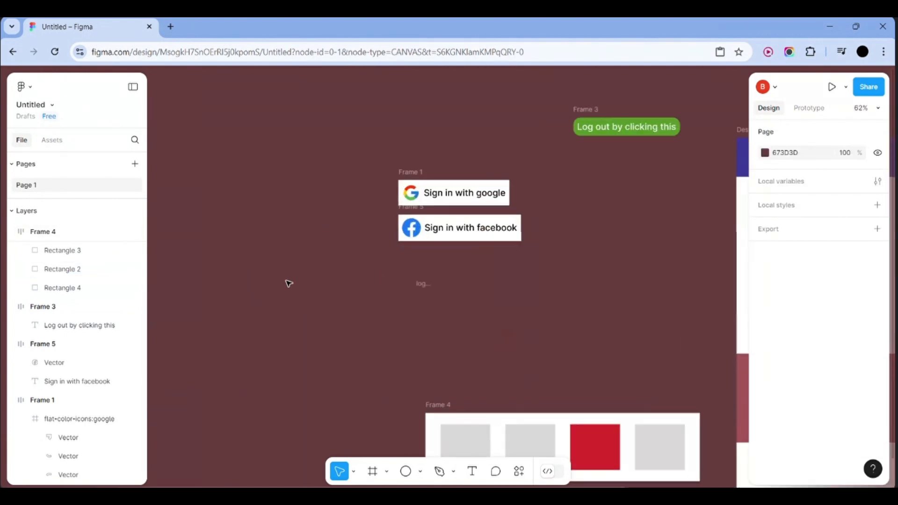
pyautogui.scroll(3, 288, 283)
pyautogui.hscroll(4, 289, 283)
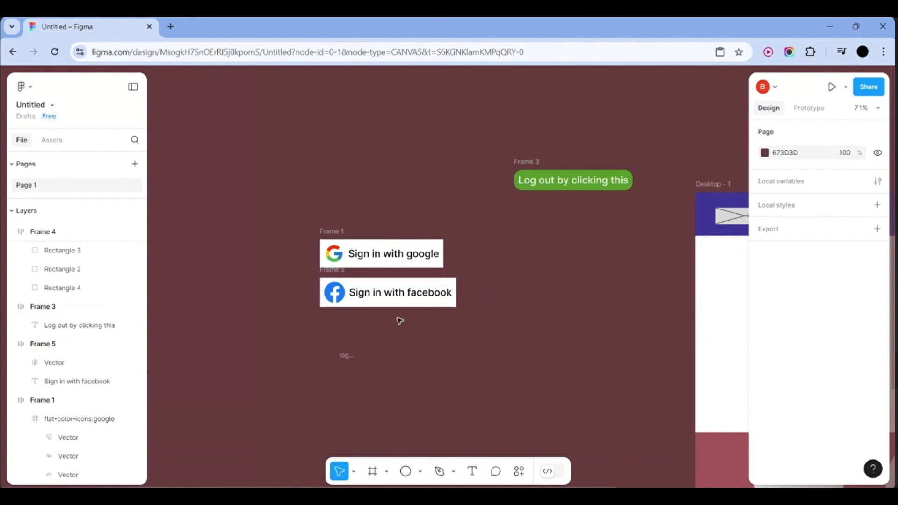
pyautogui.hscroll(10, 399, 321)
pyautogui.hscroll(-10, 399, 320)
pyautogui.scroll(-5, 399, 319)
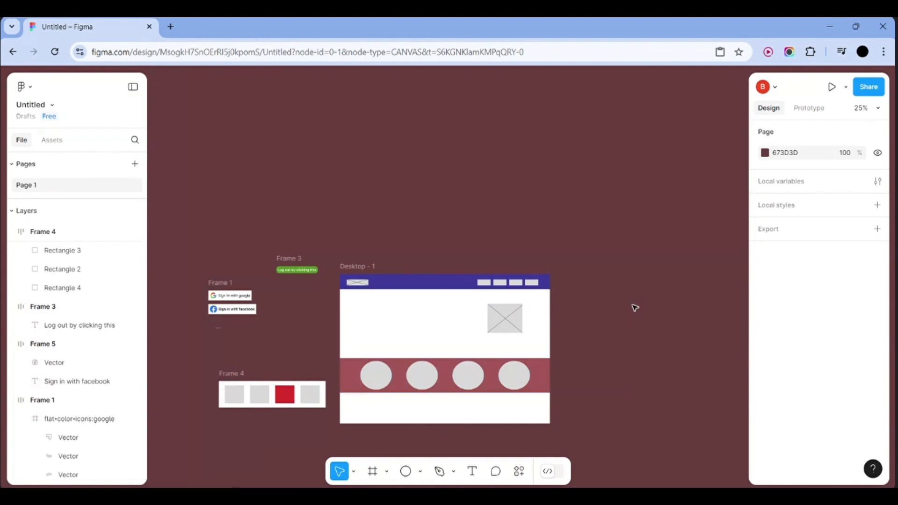
pyautogui.scroll(3, 634, 308)
pyautogui.hscroll(-6, 633, 308)
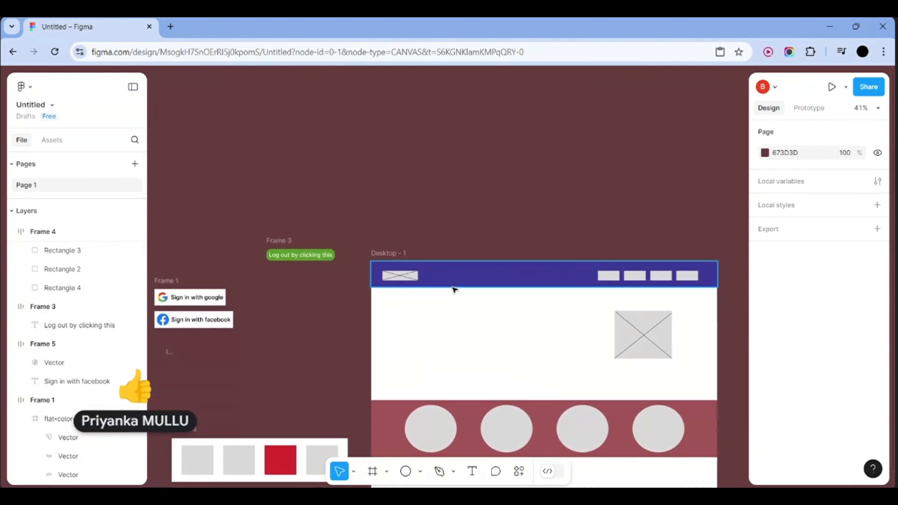
pyautogui.click(470, 286)
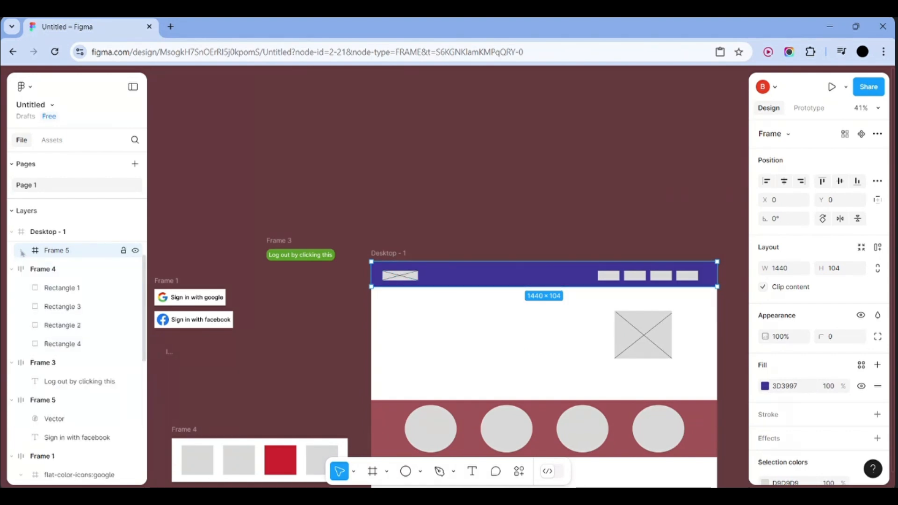
# Rename the Frame 5 layer to 'Navbar' and reselect the bar in the mockup
pyautogui.doubleClick(65, 251)
pyautogui.press('BackSpace')
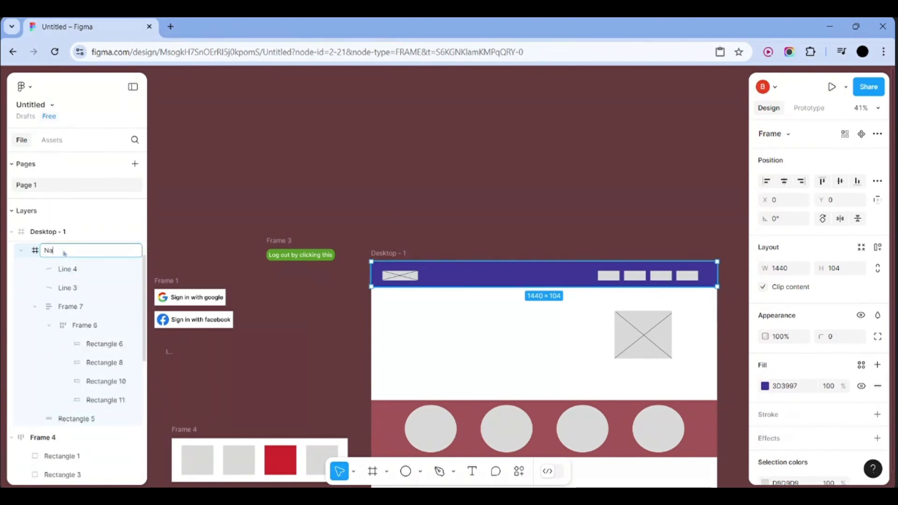
pyautogui.write('Navbar')
pyautogui.press('Return')
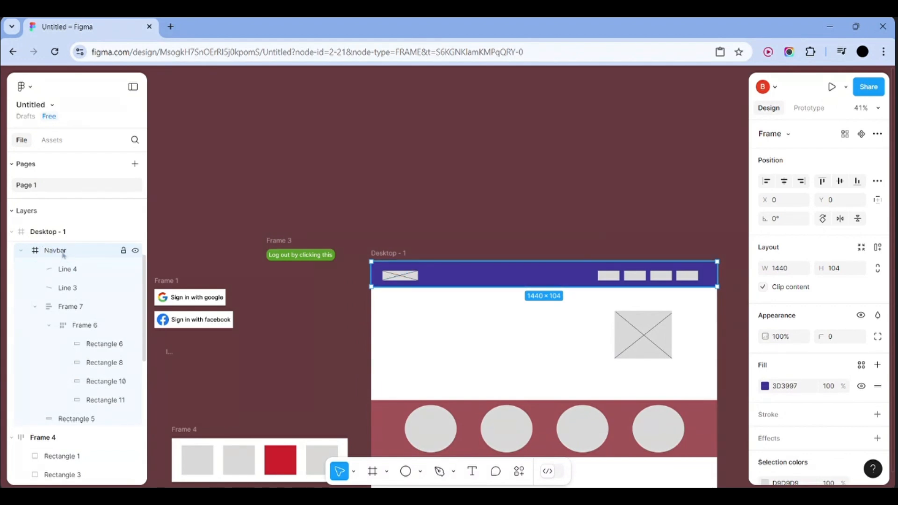
pyautogui.click(324, 161)
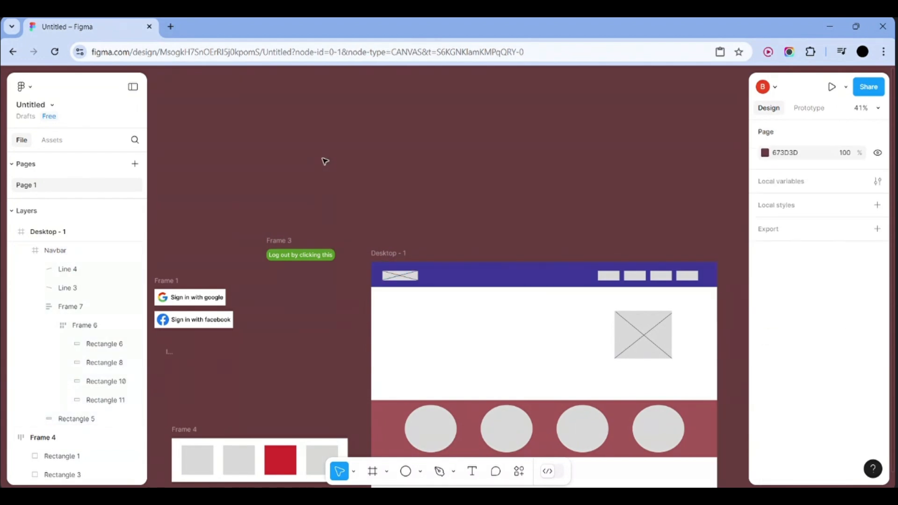
pyautogui.scroll(-3, 325, 160)
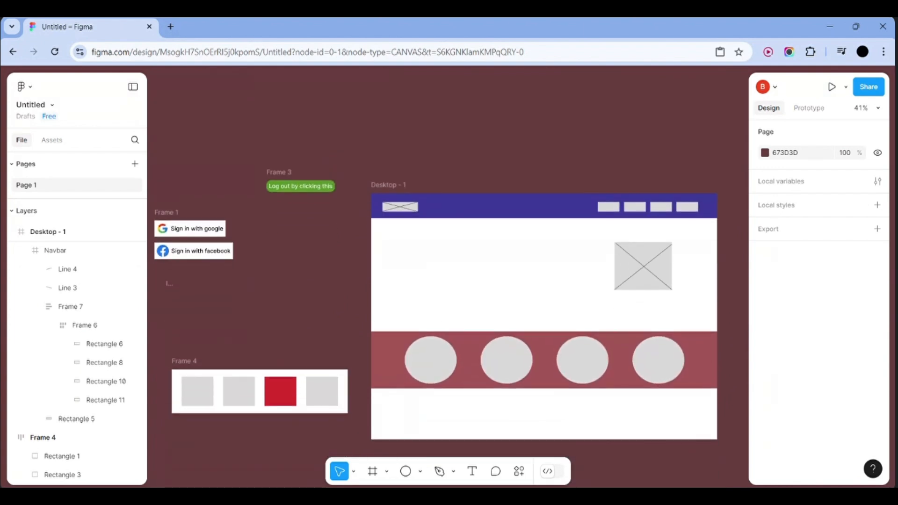
pyautogui.click(546, 211)
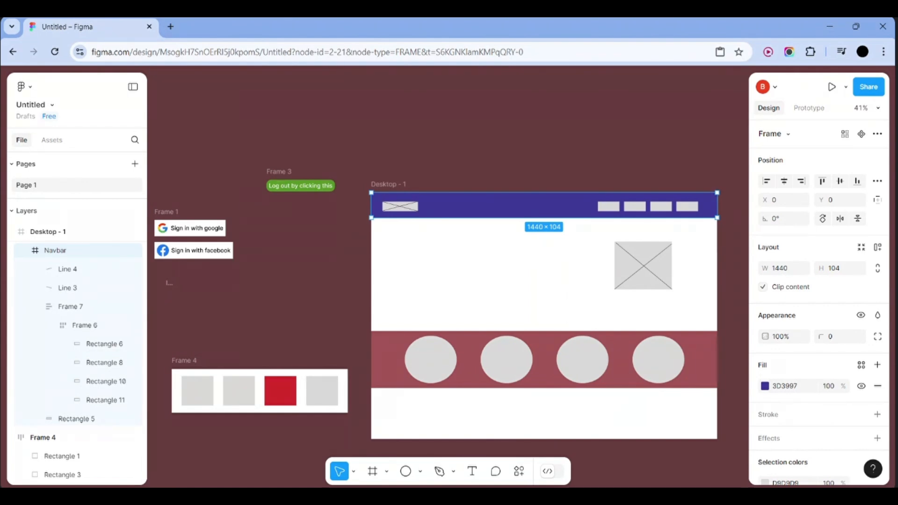
# Rename the Navbar layer to 'Khub navbar' from its context menu
pyautogui.click(441, 244)
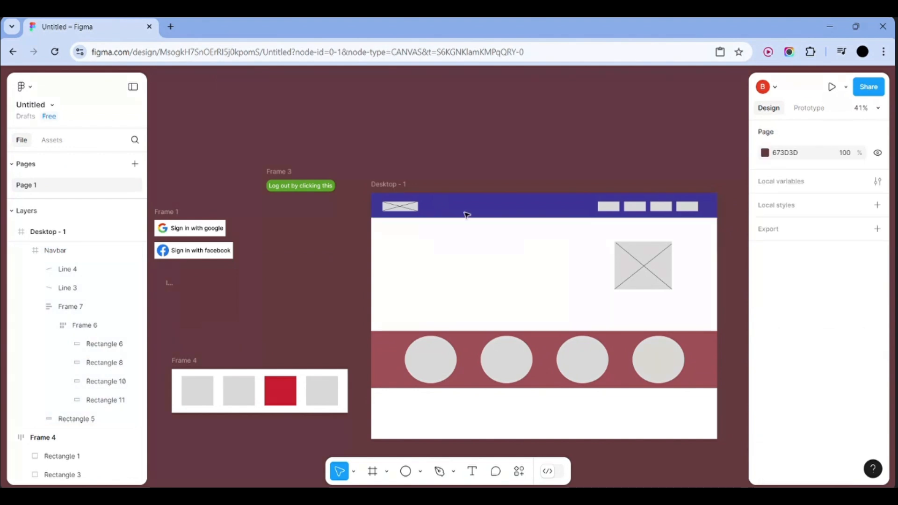
pyautogui.click(468, 211)
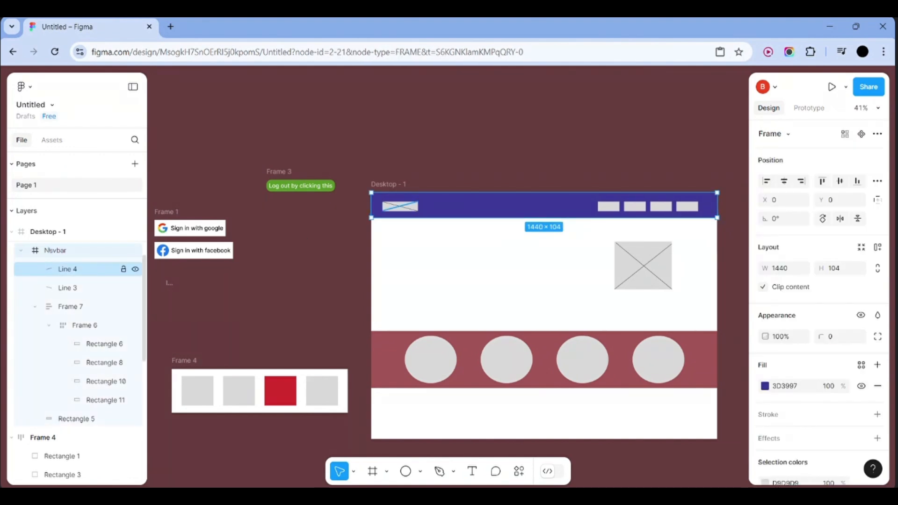
pyautogui.rightClick(55, 255)
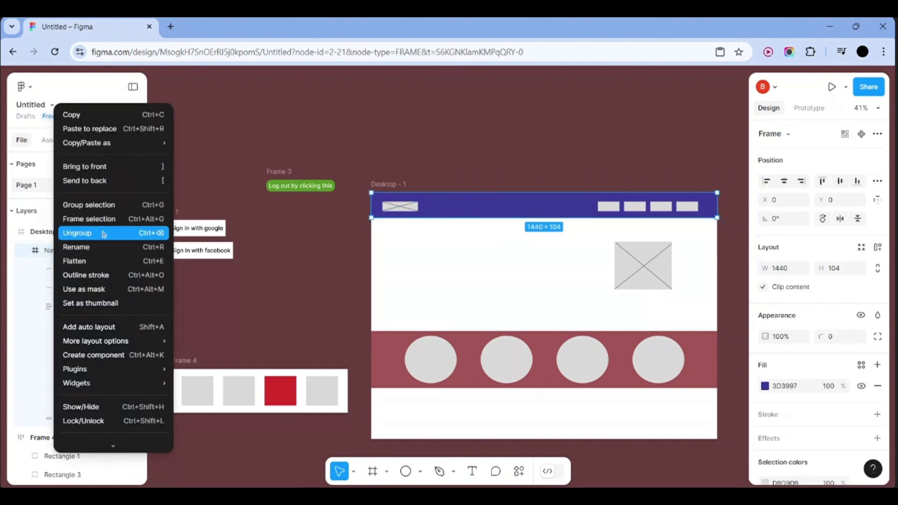
pyautogui.click(96, 252)
pyautogui.press('BackSpace')
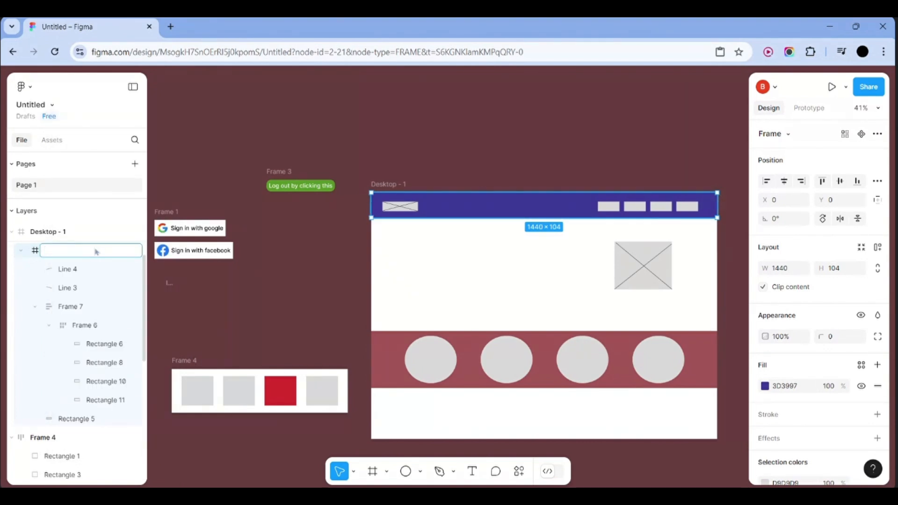
pyautogui.write('Khub navbar')
pyautogui.press('Return')
# Turn the Khub navbar frame into a component
pyautogui.press('Escape')
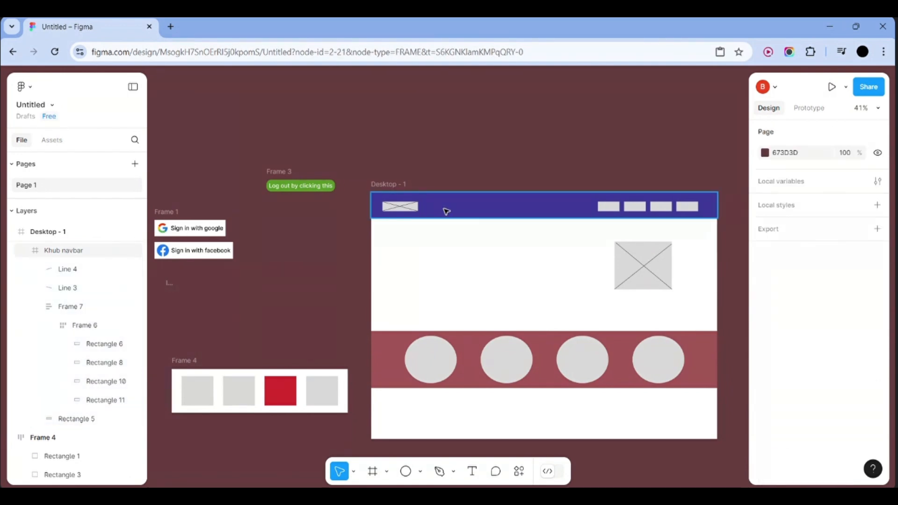
pyautogui.click(445, 211)
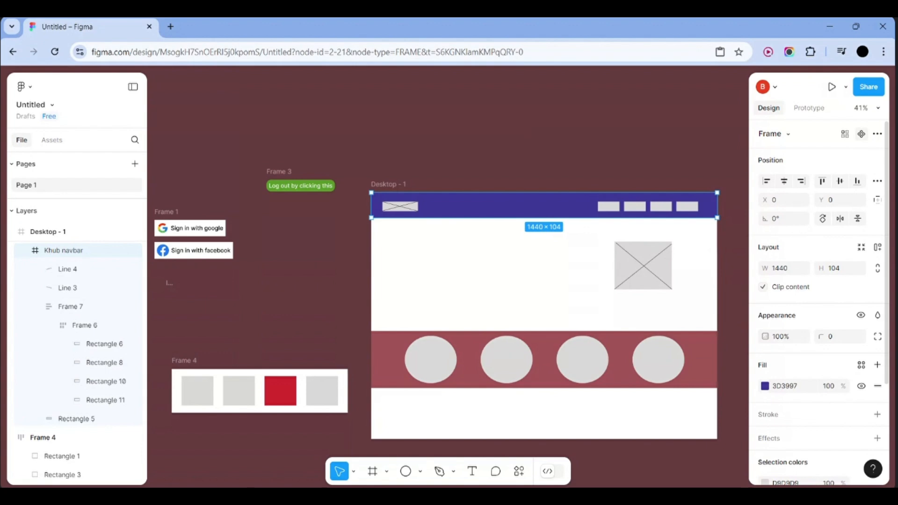
pyautogui.click(861, 134)
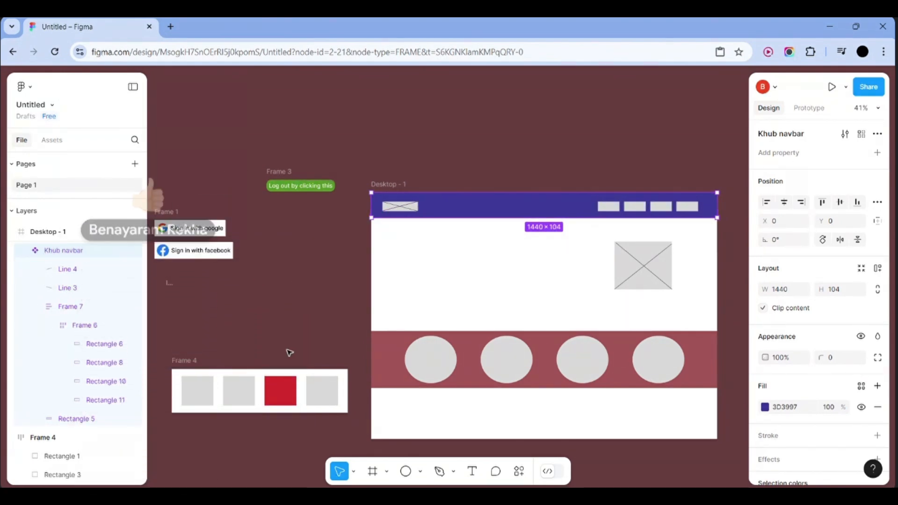
# Add a 1440×1024 Desktop preset frame, Desktop - 2, and drag it beside Desktop - 1
pyautogui.scroll(-4, 289, 352)
pyautogui.hscroll(2, 288, 353)
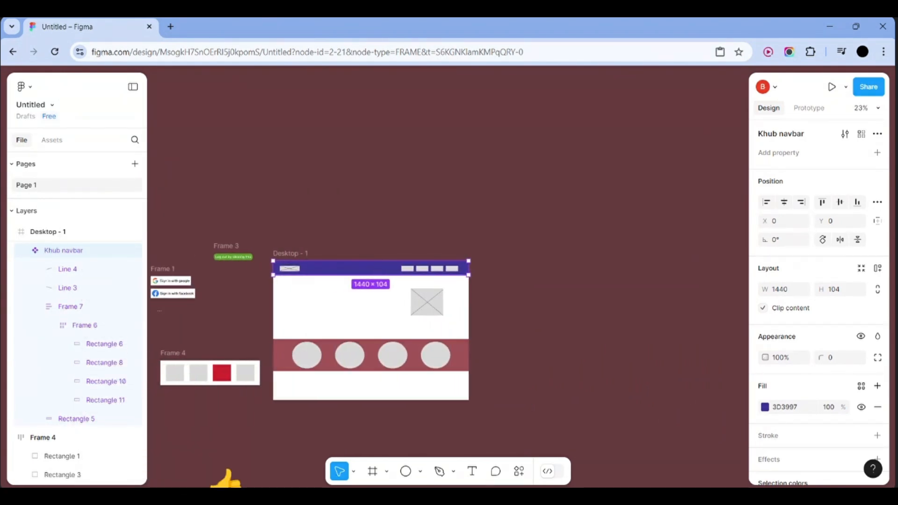
pyautogui.click(386, 471)
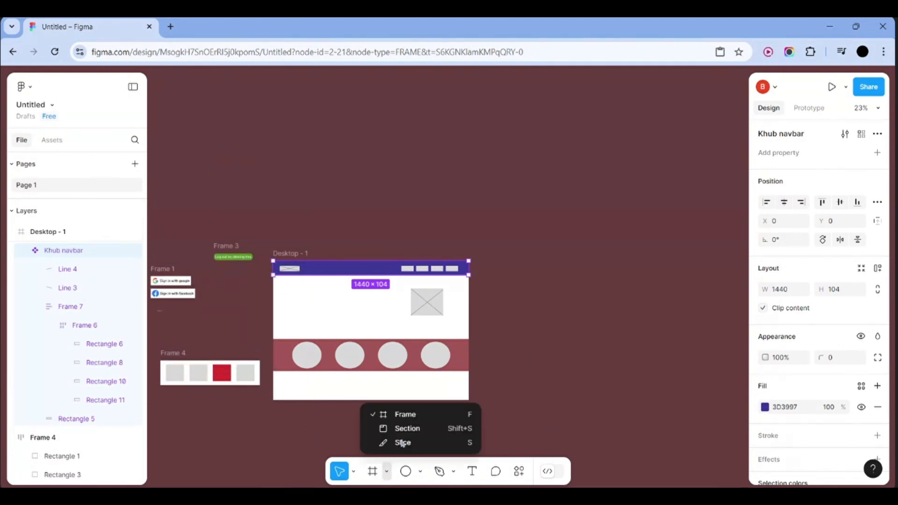
pyautogui.click(372, 473)
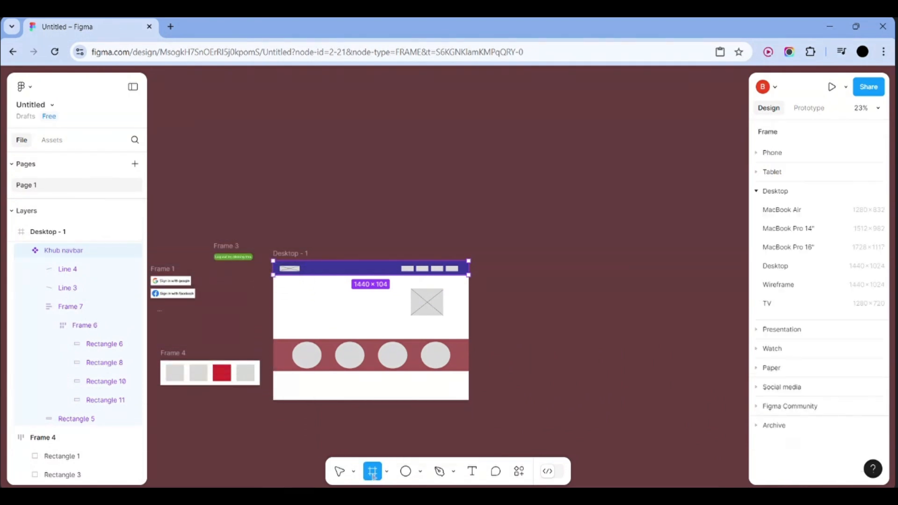
pyautogui.click(795, 267)
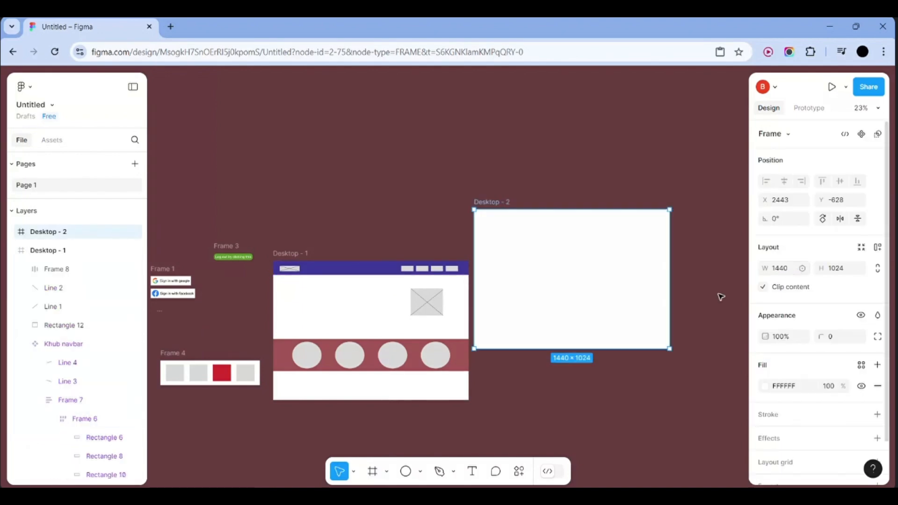
pyautogui.click(714, 299)
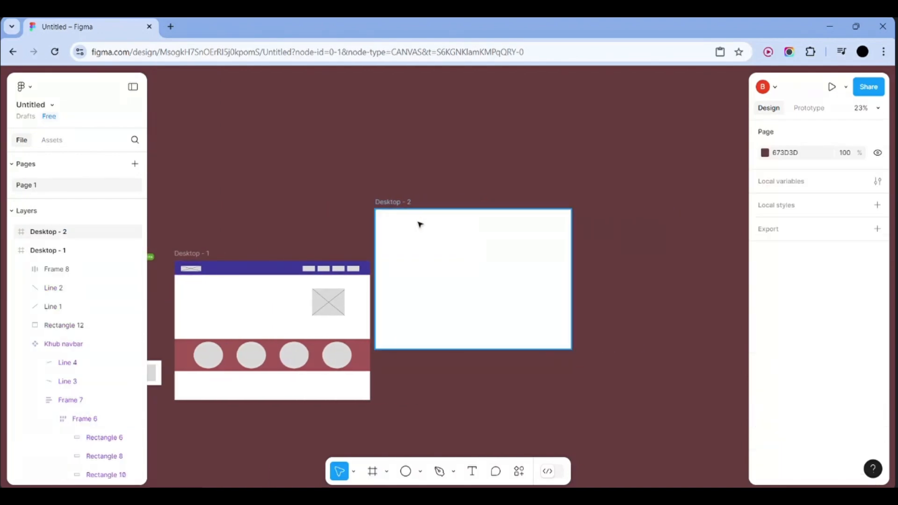
pyautogui.moveTo(459, 265); pyautogui.dragTo(485, 311)
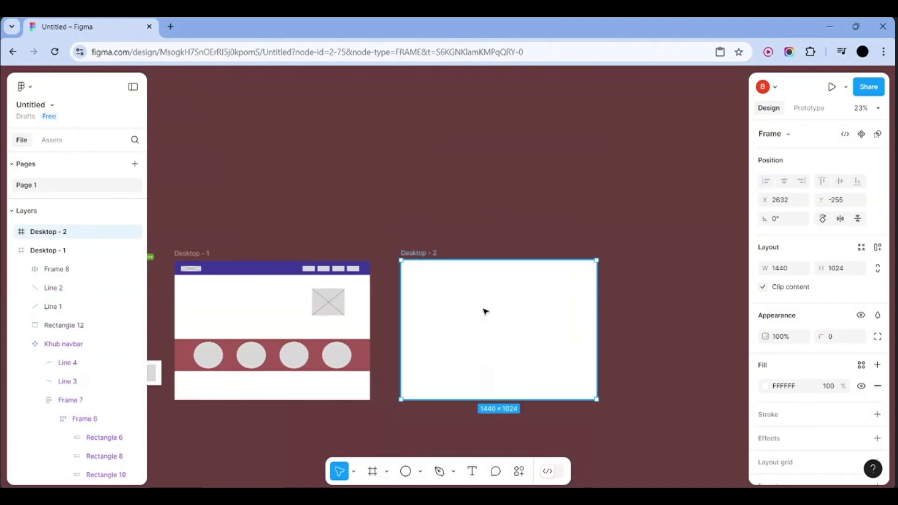
# Search Assets for 'khub', insert a Khub navbar instance, and drag it to Desktop - 2's top edge
pyautogui.click(52, 140)
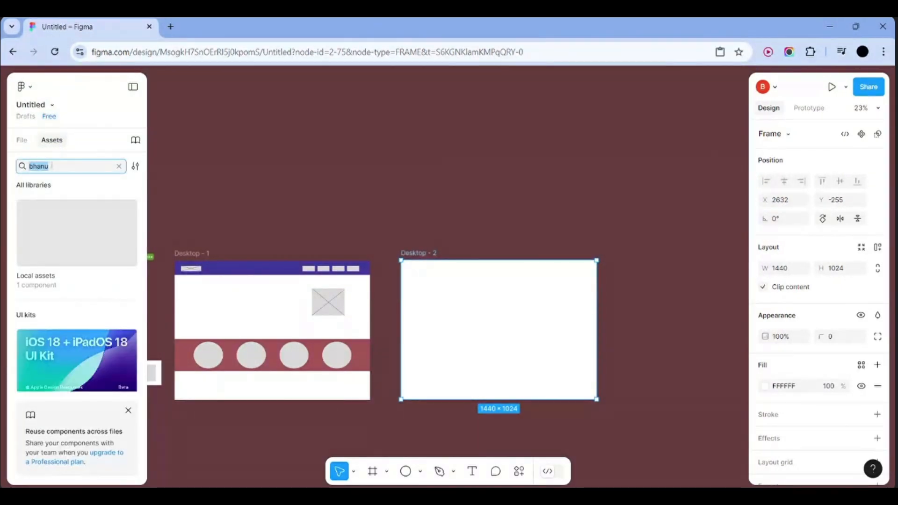
pyautogui.press('BackSpace')
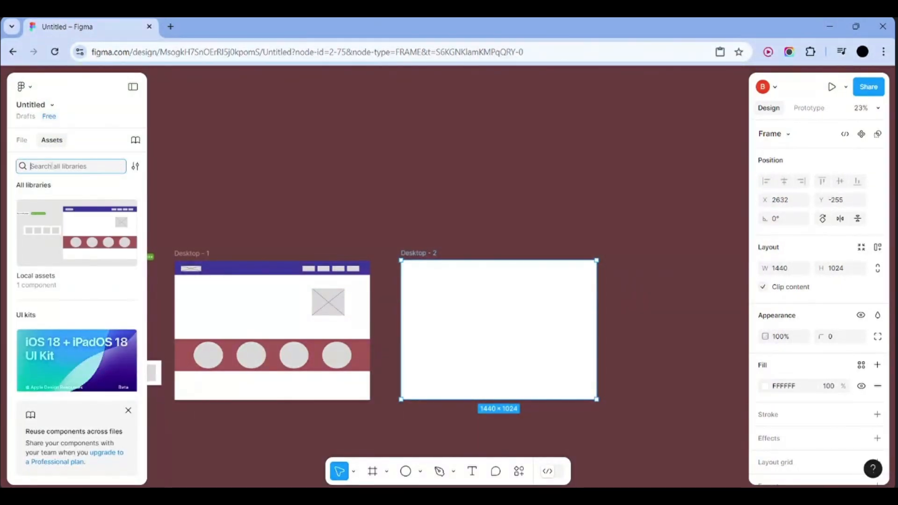
pyautogui.write('khub')
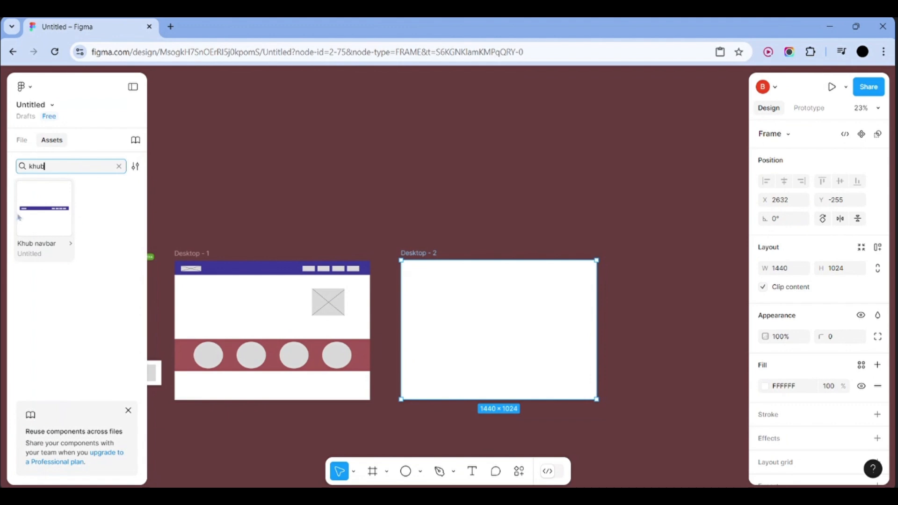
pyautogui.click(50, 228)
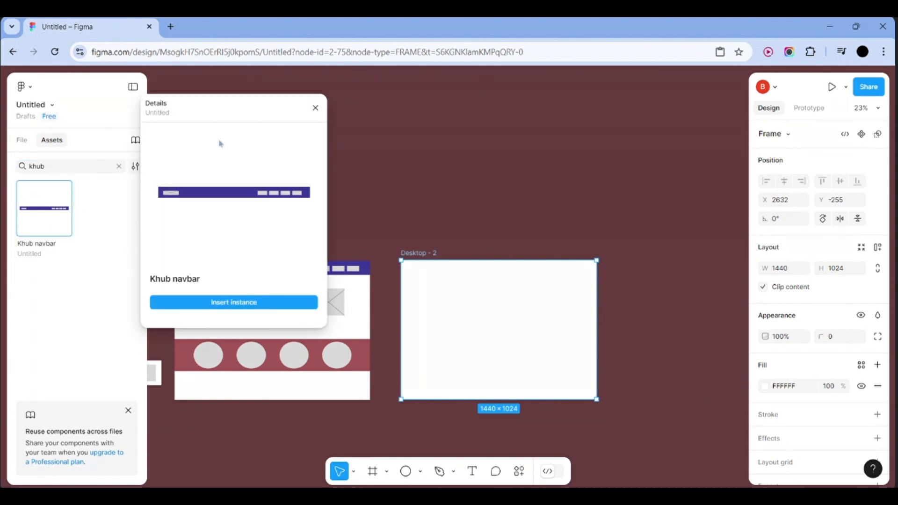
pyautogui.click(202, 306)
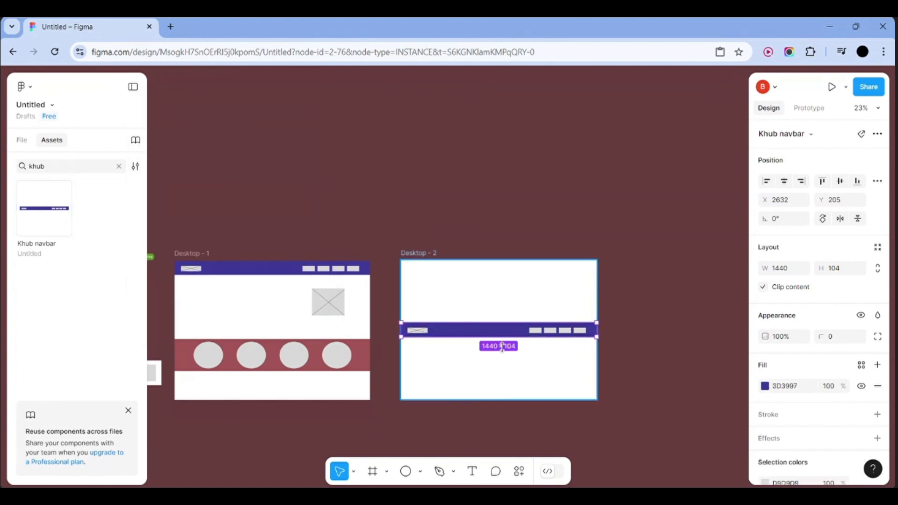
pyautogui.moveTo(497, 336); pyautogui.dragTo(497, 274)
pyautogui.click(492, 321)
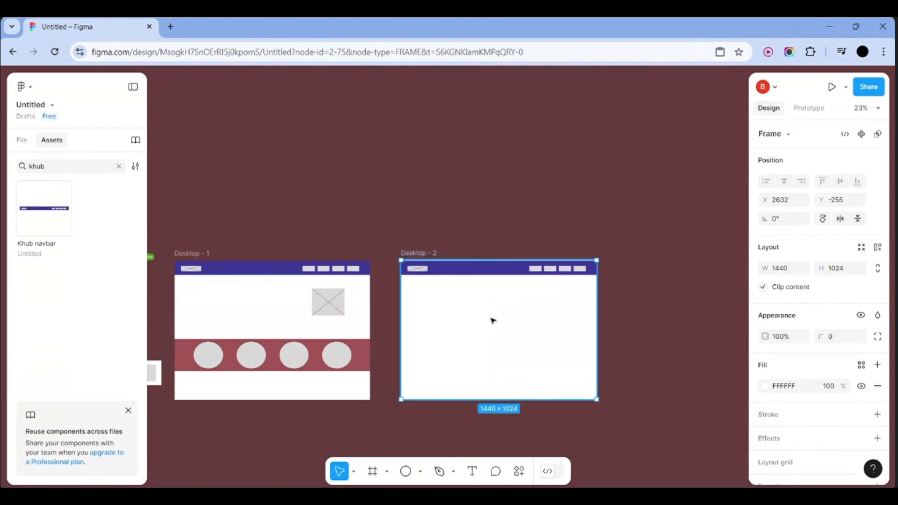
pyautogui.click(522, 265)
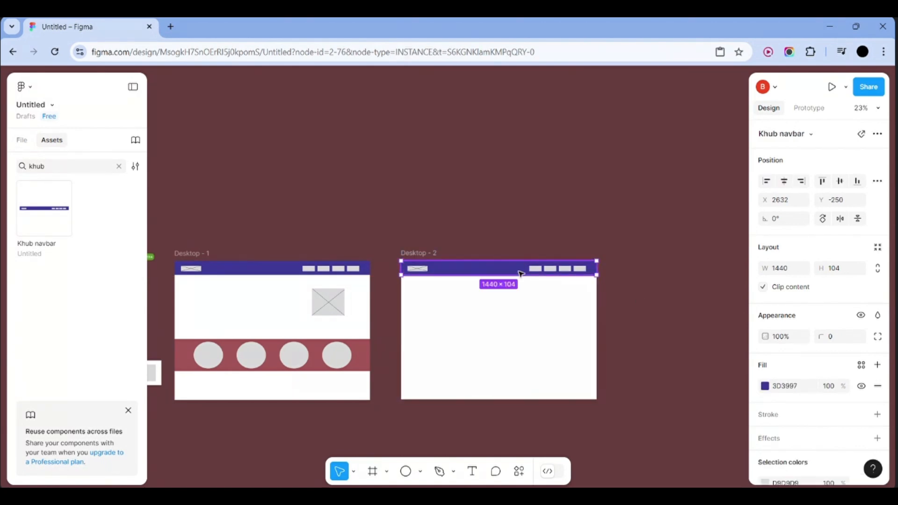
pyautogui.click(623, 273)
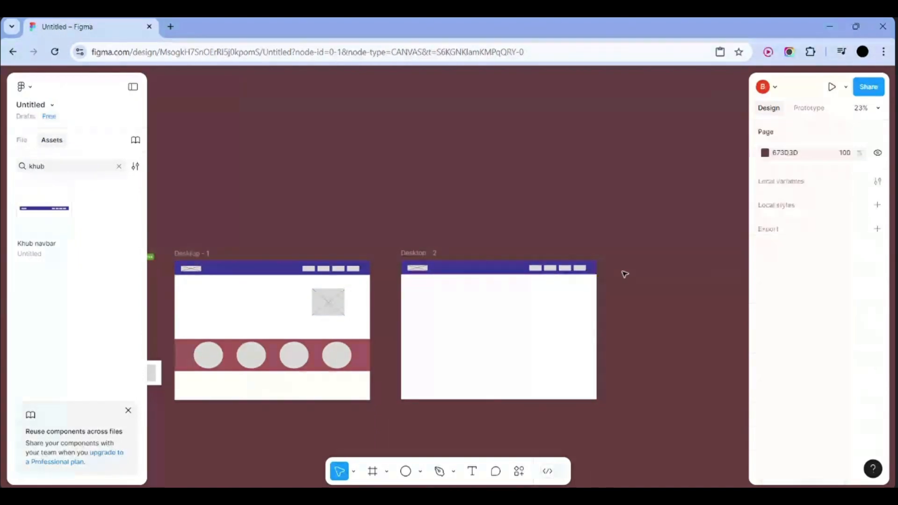
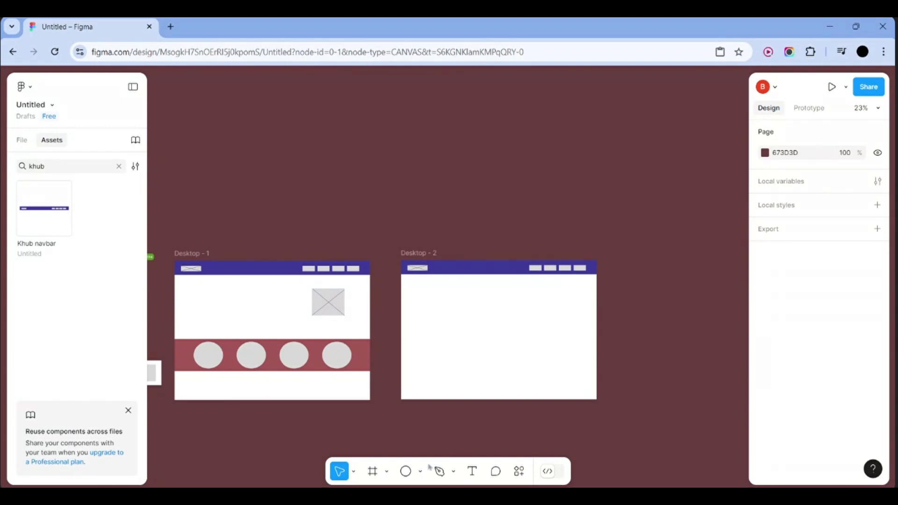
# Add an iPhone 14 & 15 Pro Max frame and move it right and down
pyautogui.click(387, 471)
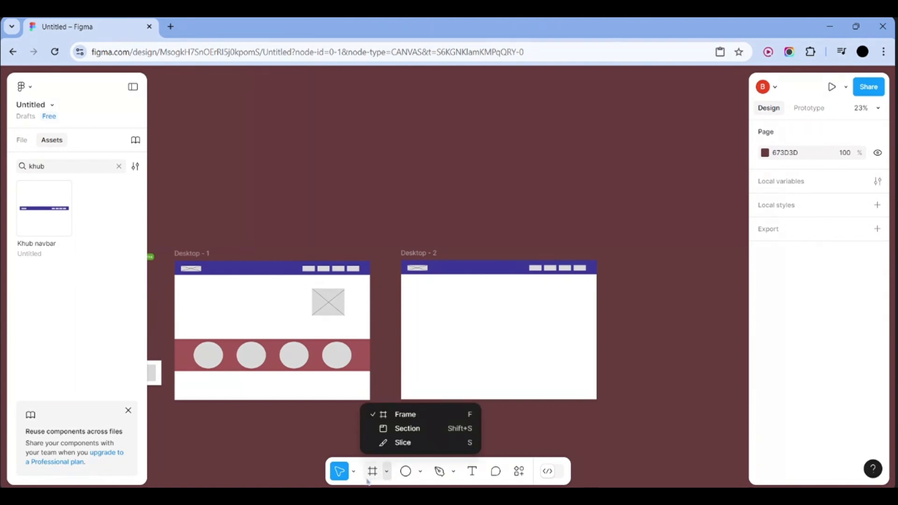
pyautogui.click(370, 473)
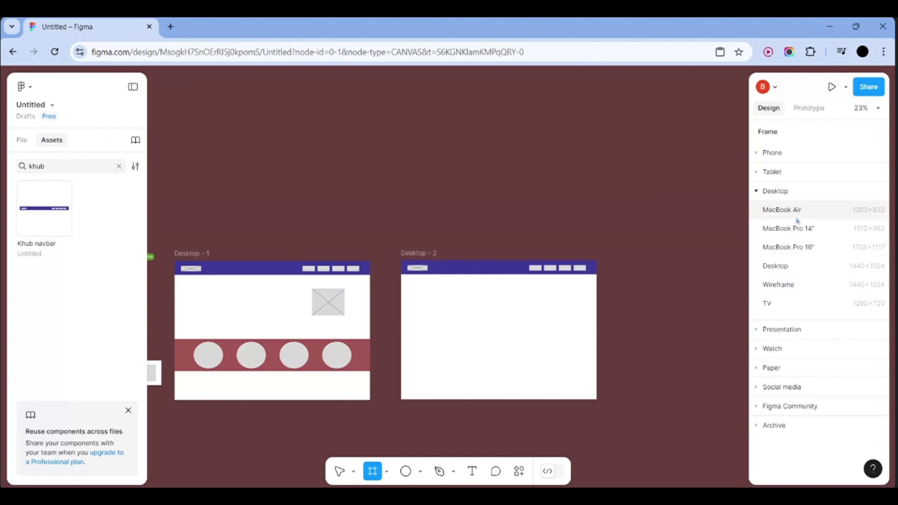
pyautogui.click(767, 154)
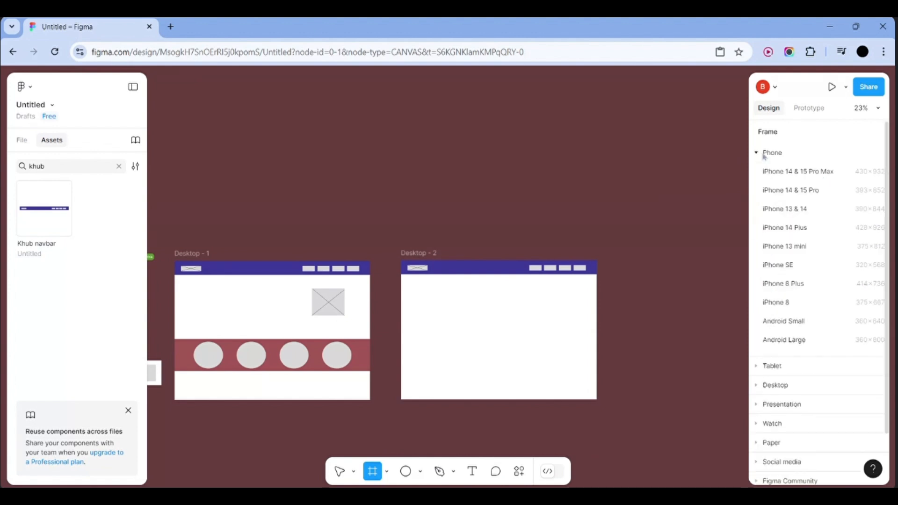
pyautogui.click(834, 181)
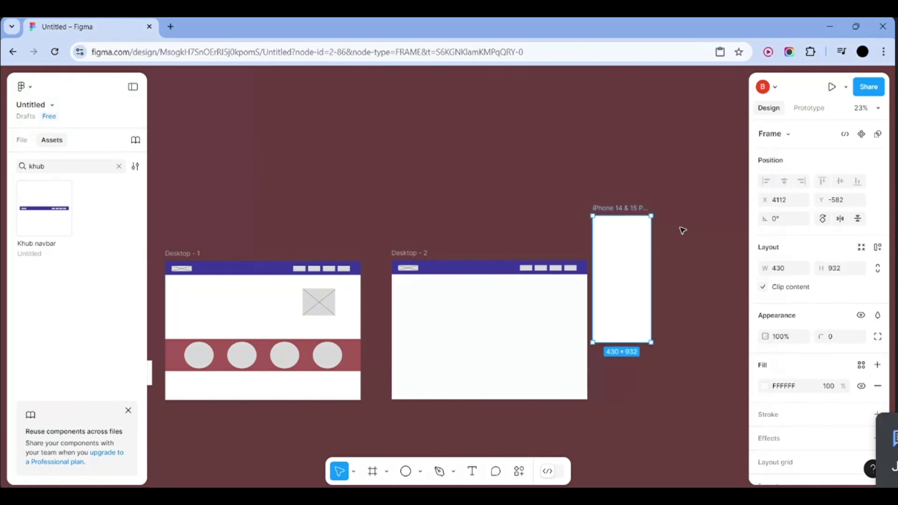
pyautogui.click(621, 266)
pyautogui.moveTo(519, 273); pyautogui.dragTo(583, 287)
pyautogui.click(637, 293)
pyautogui.scroll(5, 639, 294)
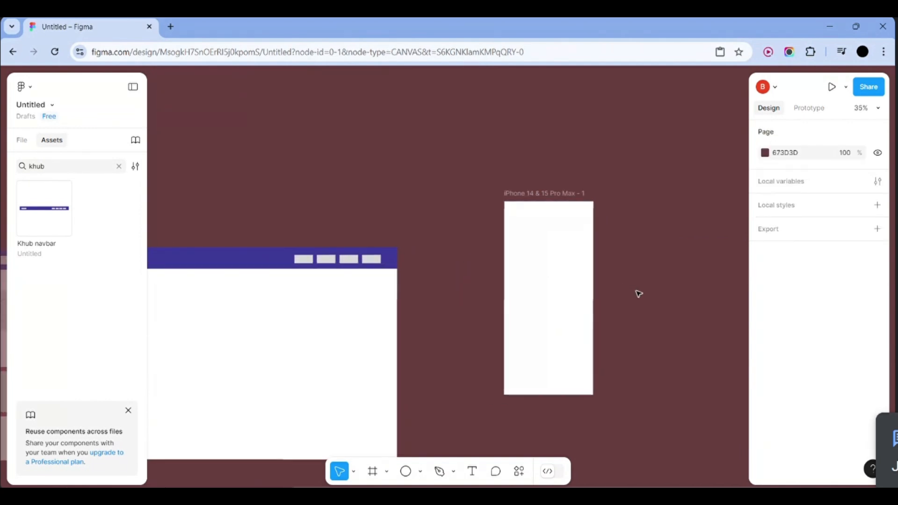
pyautogui.scroll(-3, 638, 294)
pyautogui.hscroll(2, 638, 293)
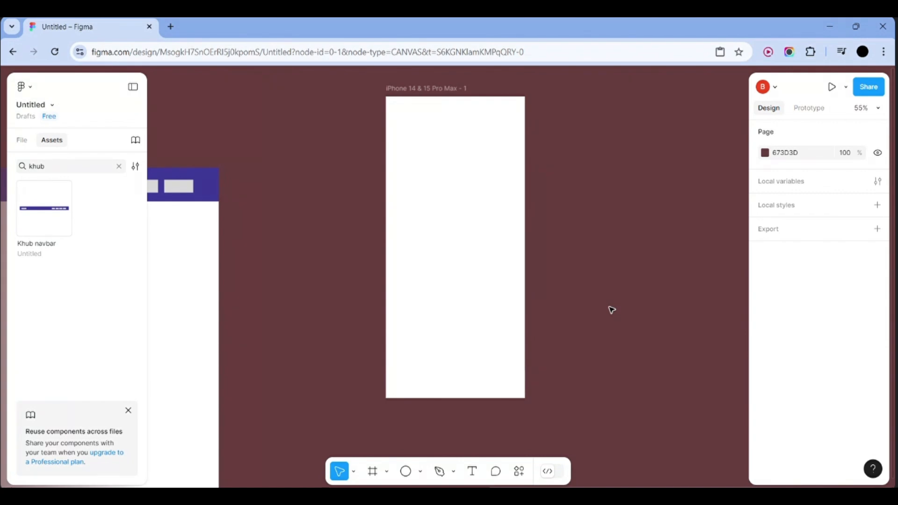
# Place a 100×100 grey circle beside the phone frame and open the resources search
pyautogui.click(22, 140)
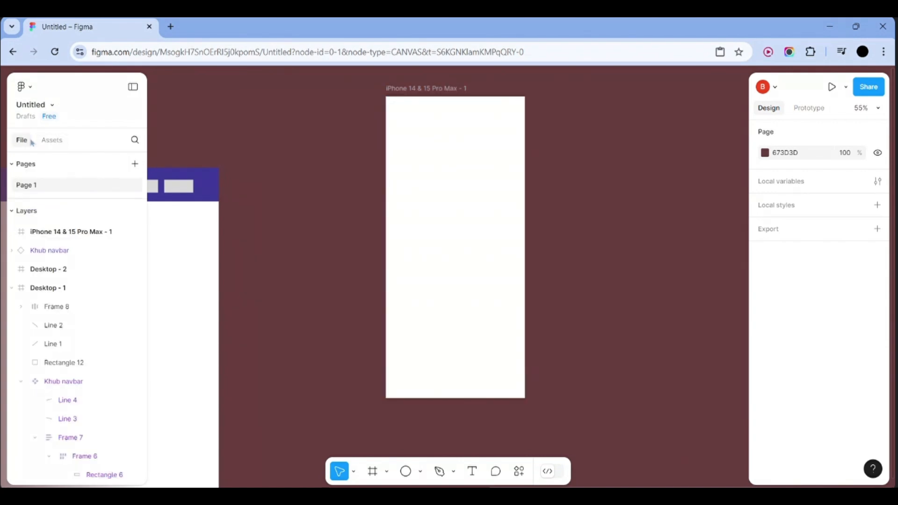
pyautogui.click(373, 473)
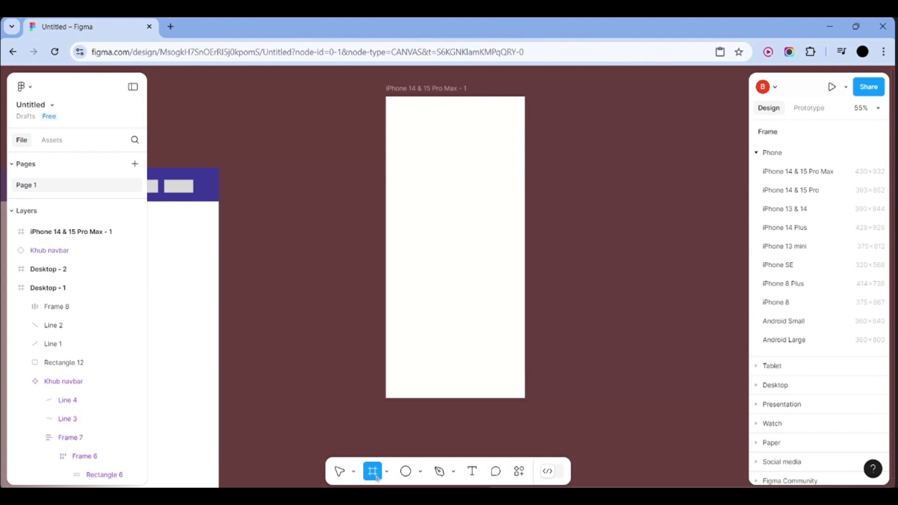
pyautogui.click(406, 471)
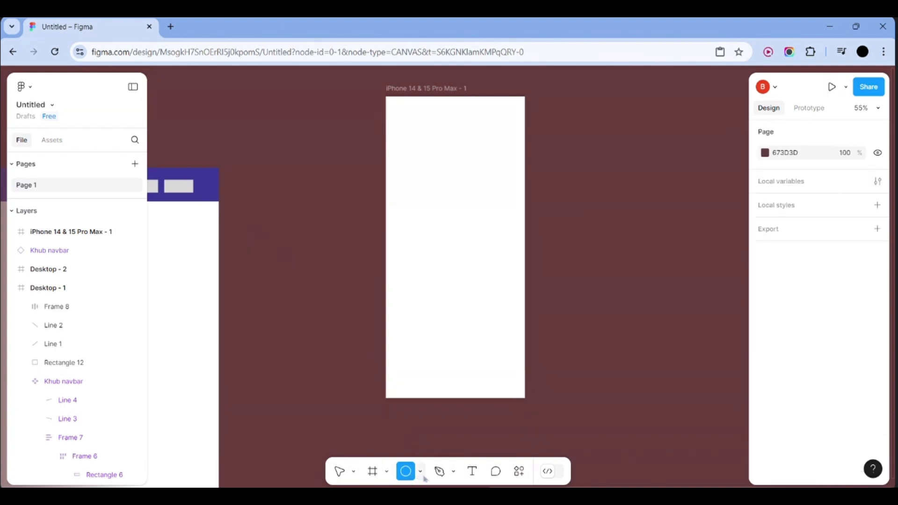
pyautogui.click(420, 471)
pyautogui.click(545, 359)
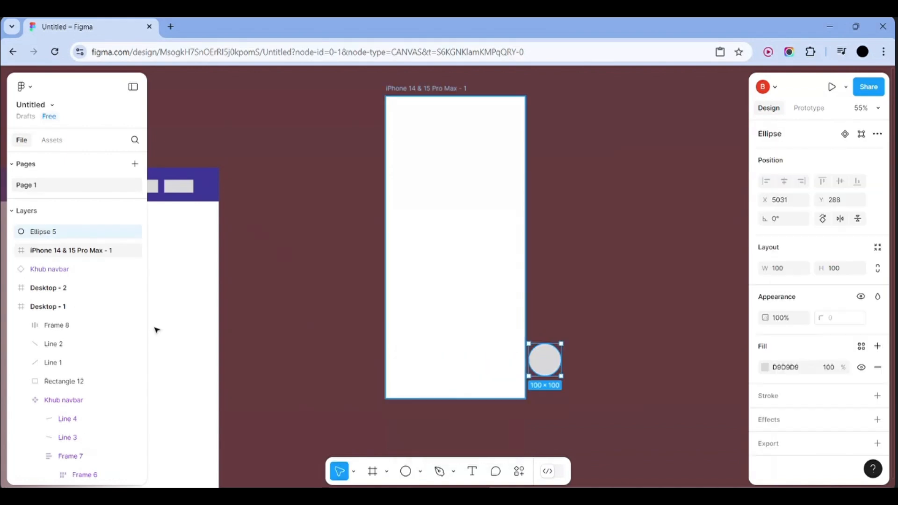
pyautogui.click(519, 471)
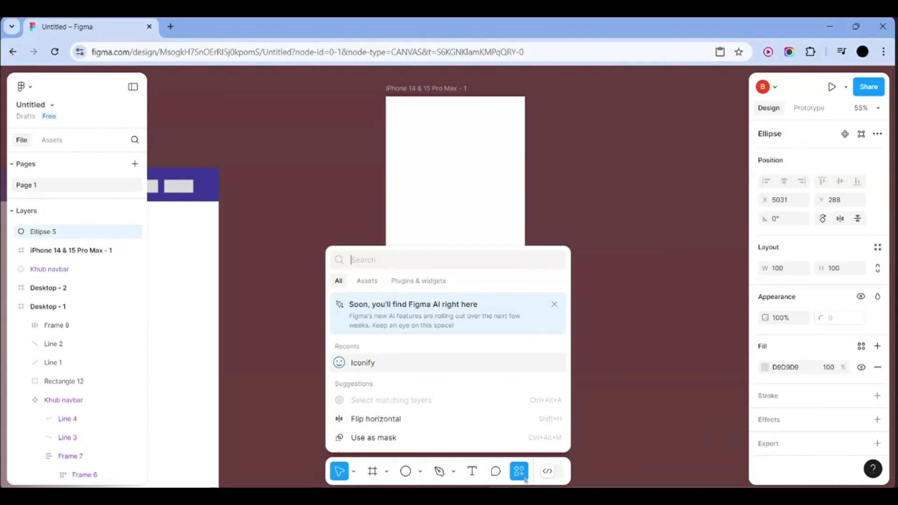
# Search Iconify for 'home' and import the outlined home icon onto the canvas
pyautogui.click(418, 282)
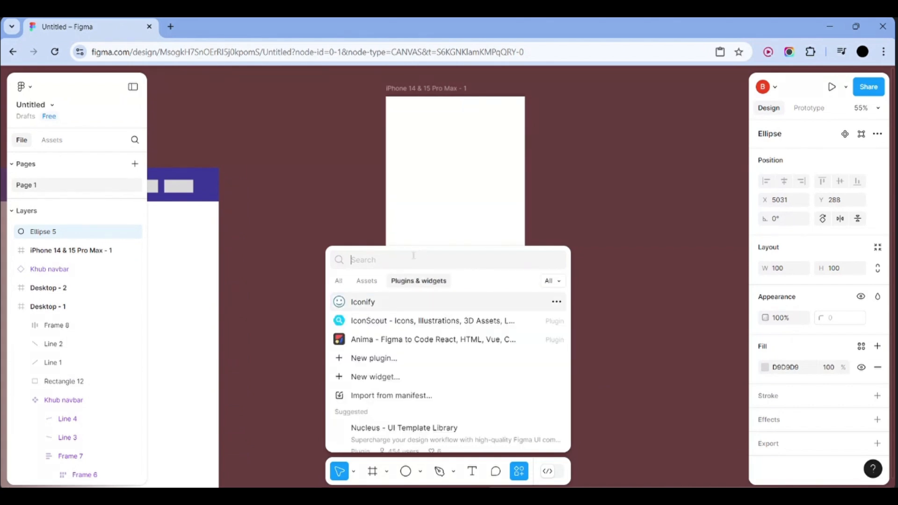
pyautogui.write('home')
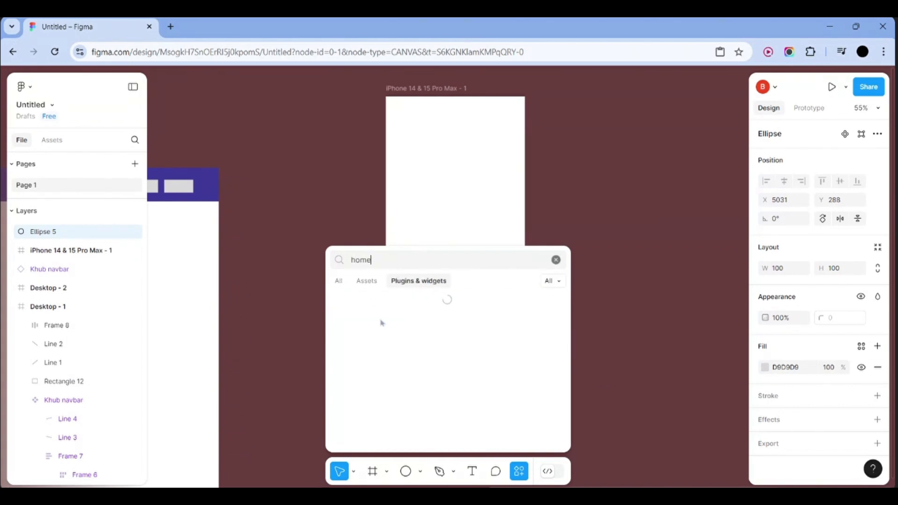
pyautogui.press('BackSpace')
pyautogui.press('BackSpace')
pyautogui.press('BackSpace')
pyautogui.press('BackSpace')
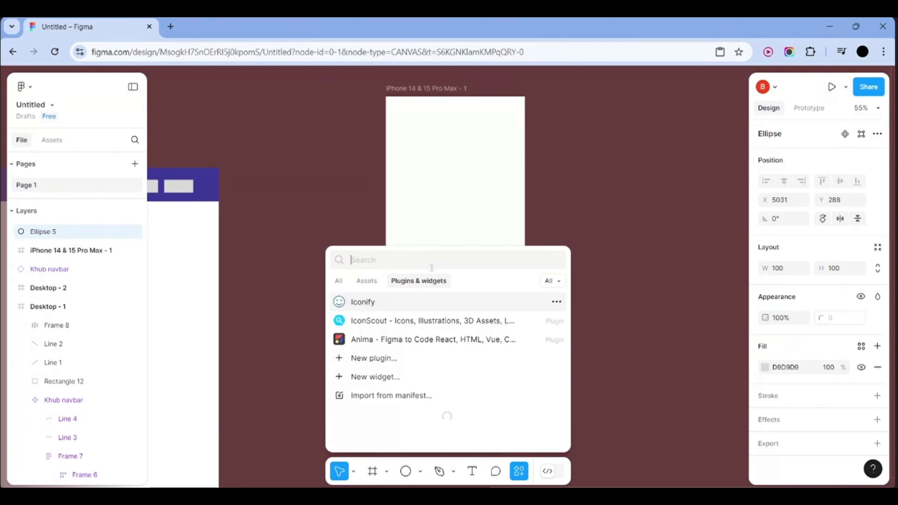
pyautogui.click(392, 307)
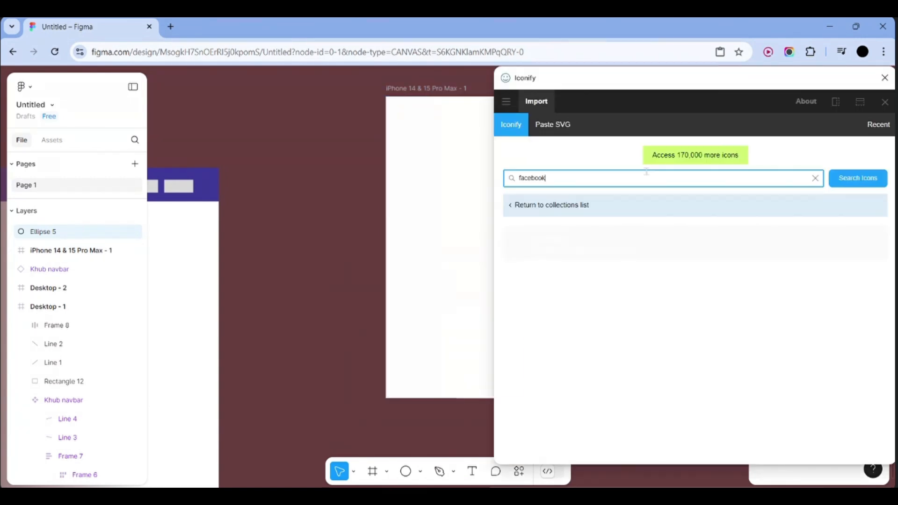
pyautogui.press('BackSpace')
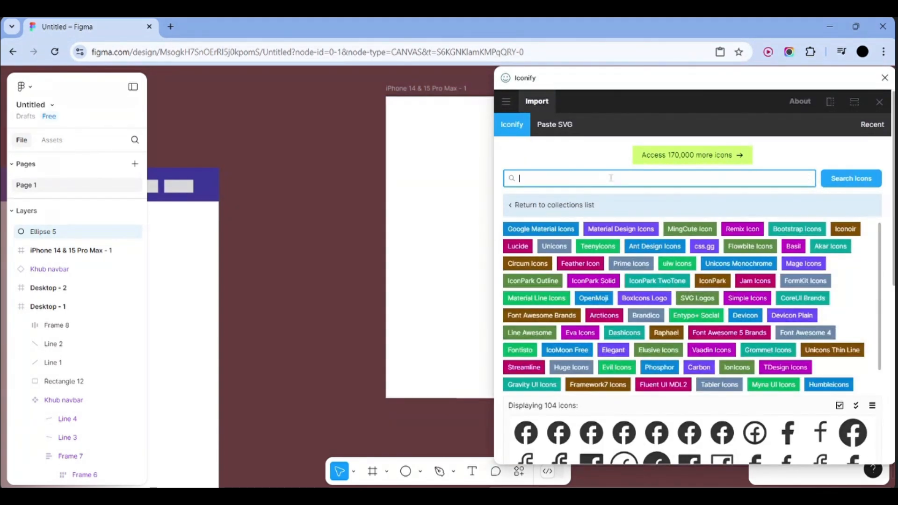
pyautogui.write('home')
pyautogui.click(853, 179)
pyautogui.scroll(-3, 646, 366)
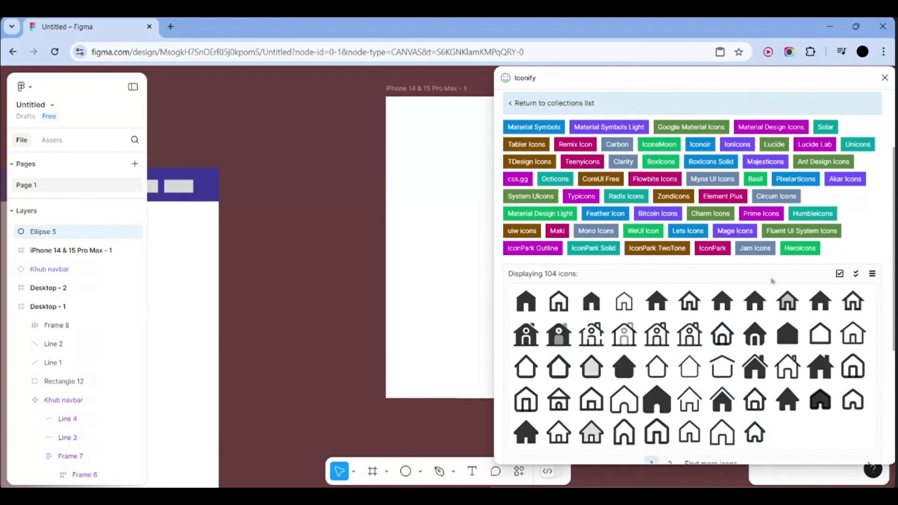
pyautogui.click(627, 312)
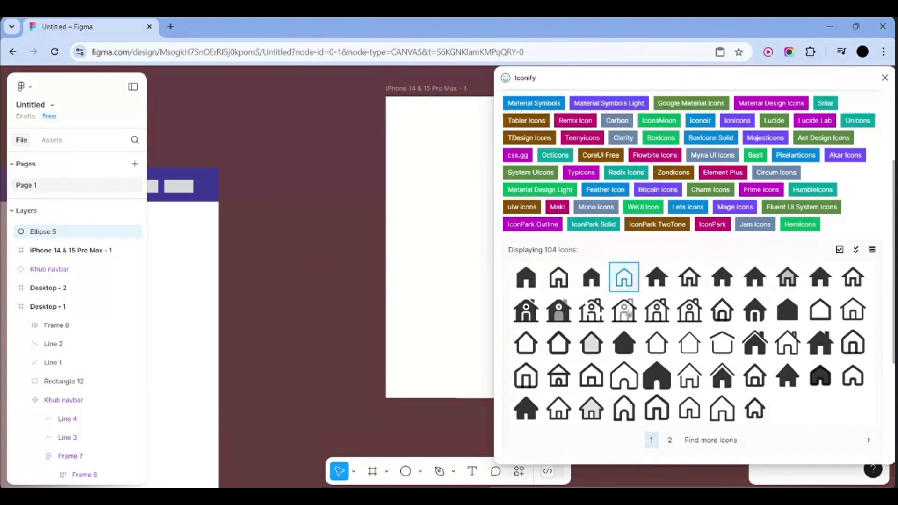
pyautogui.click(695, 446)
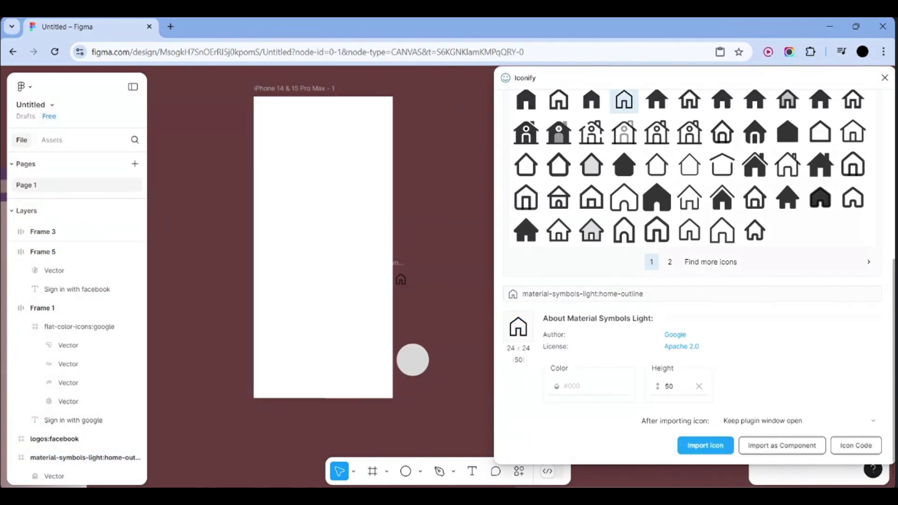
pyautogui.click(337, 279)
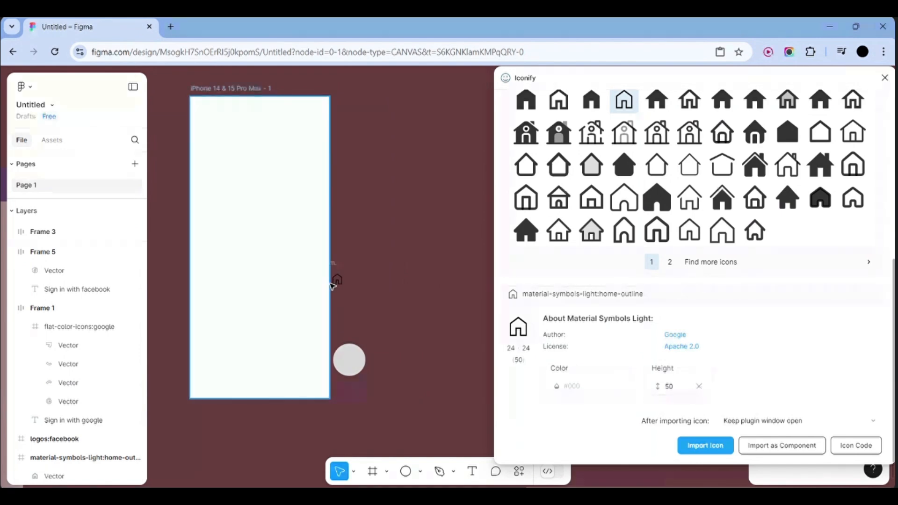
pyautogui.moveTo(336, 280); pyautogui.dragTo(400, 309)
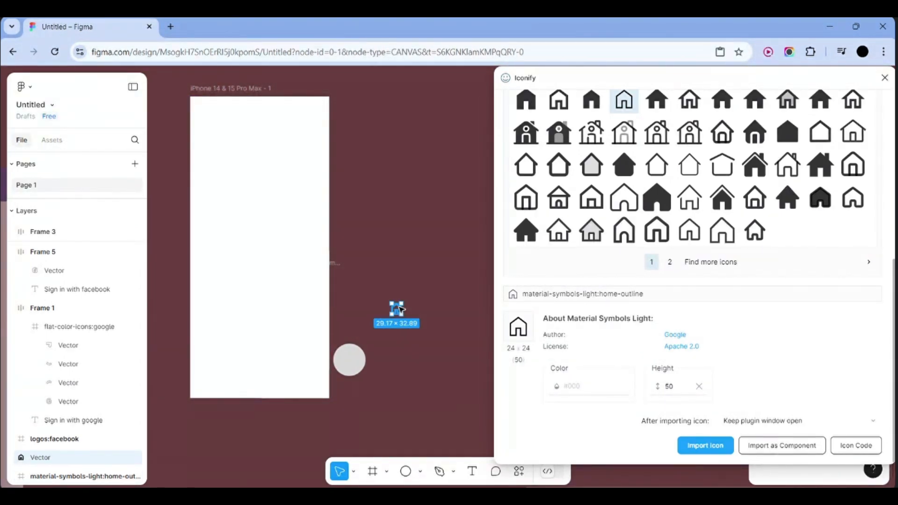
pyautogui.click(431, 318)
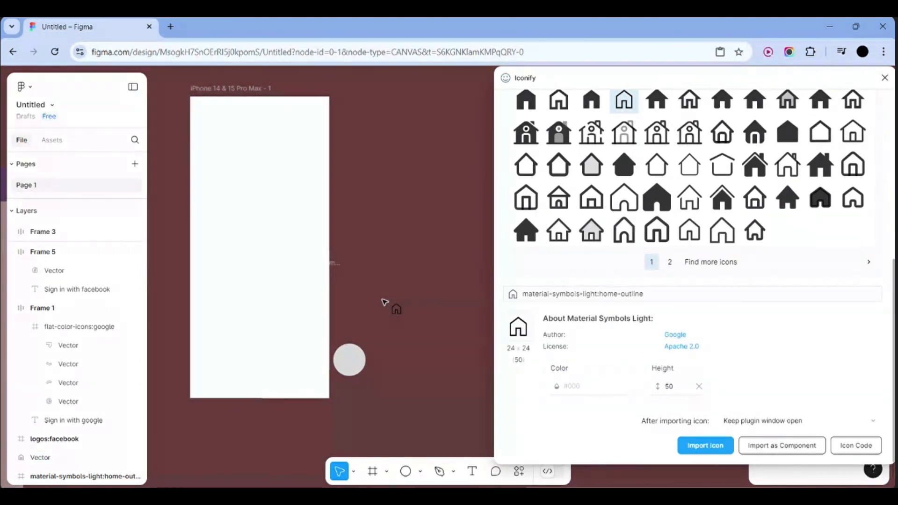
# Re-import the home icon at 70 px height in black
pyautogui.click(396, 310)
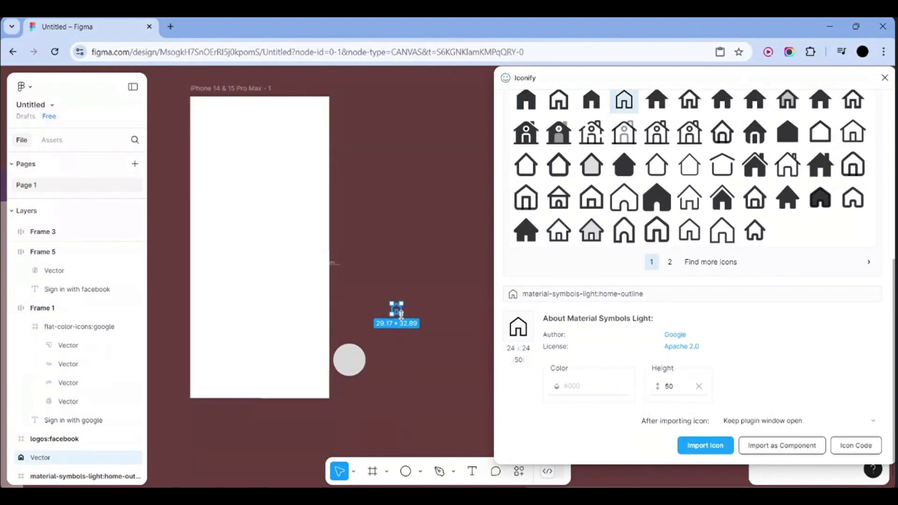
pyautogui.click(673, 389)
pyautogui.press('BackSpace')
pyautogui.press('BackSpace')
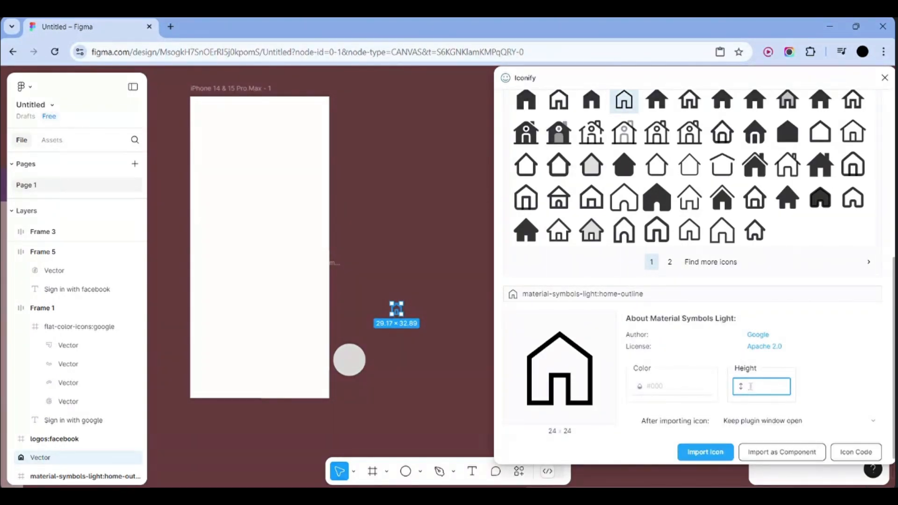
pyautogui.write('70')
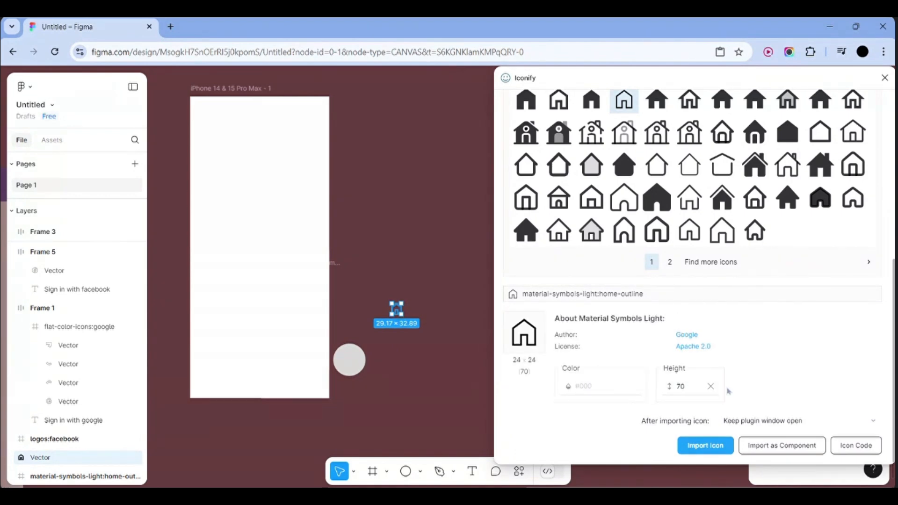
pyautogui.click(603, 386)
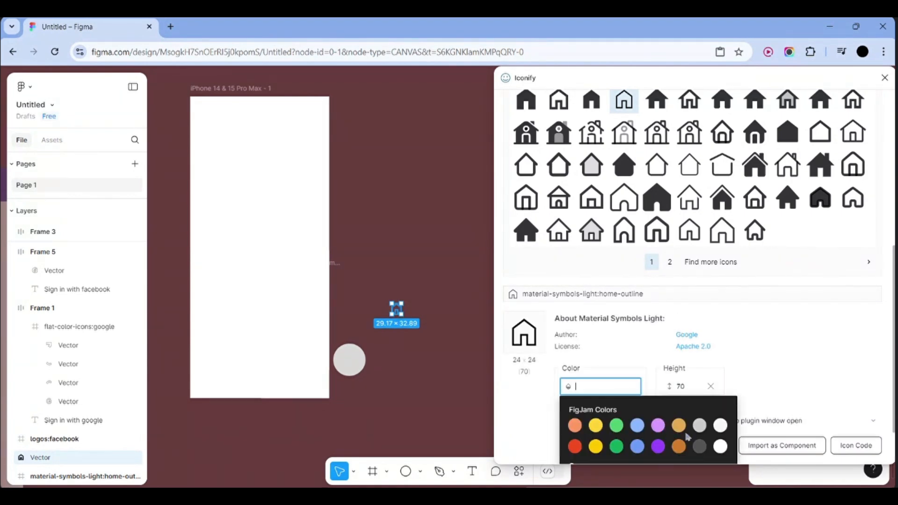
pyautogui.scroll(-2, 702, 449)
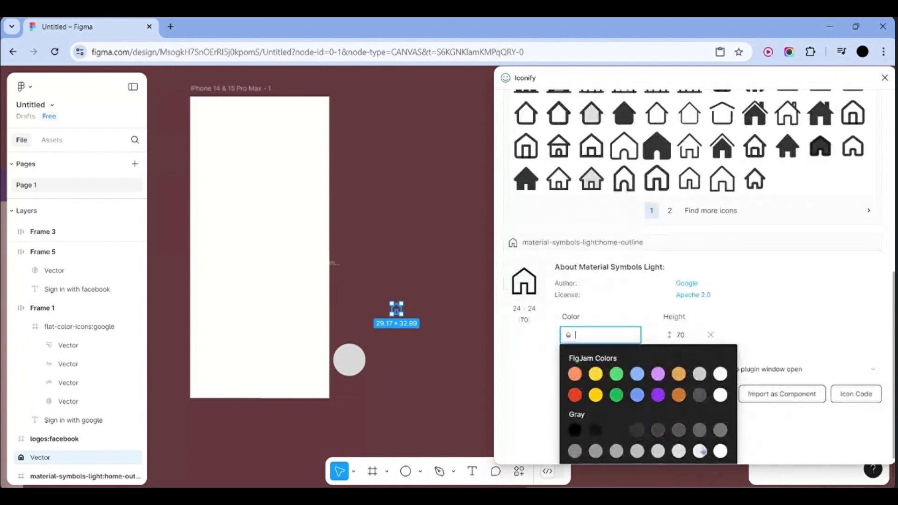
pyautogui.click(577, 424)
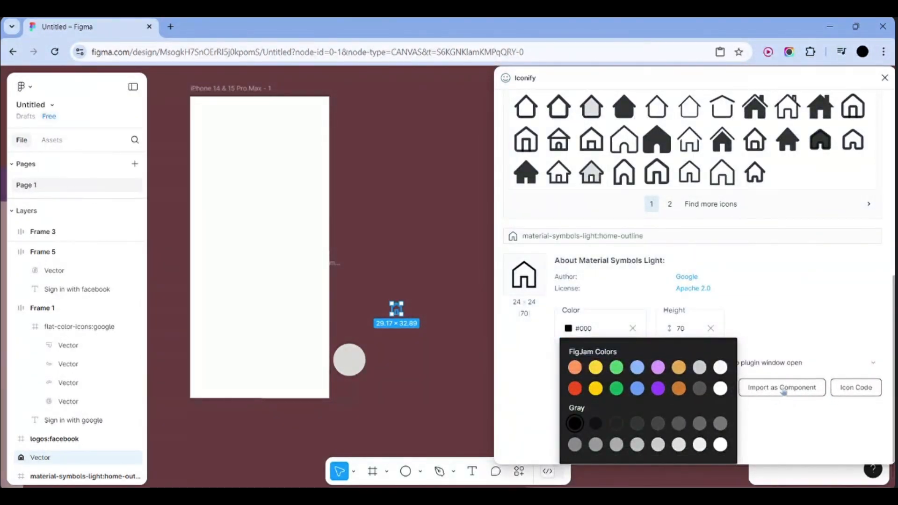
pyautogui.scroll(2, 778, 432)
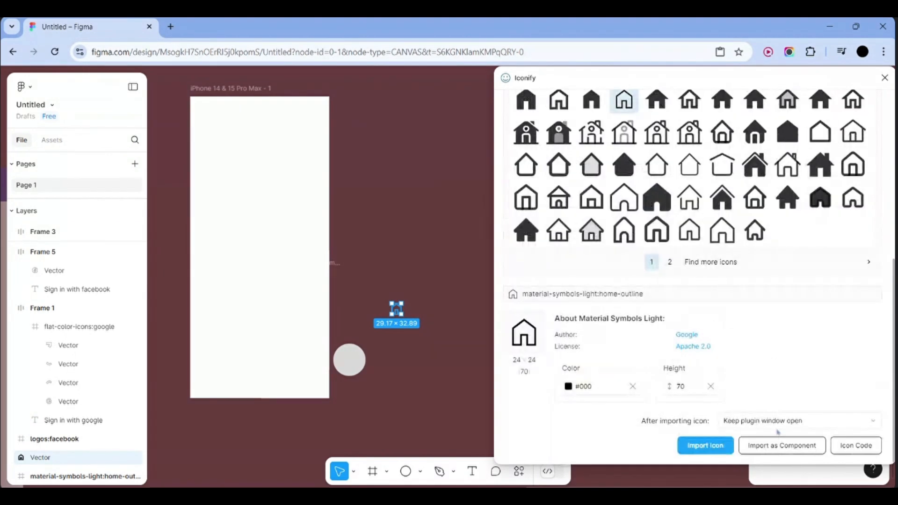
pyautogui.click(705, 445)
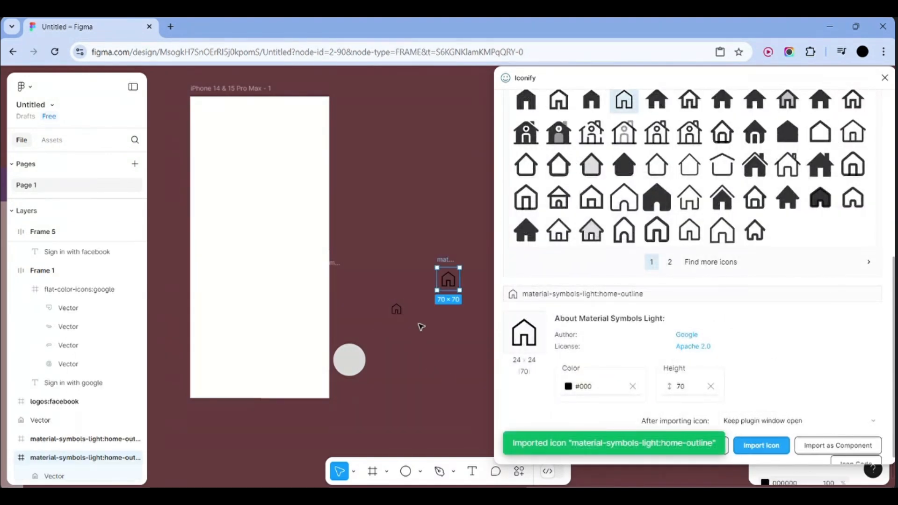
# Delete the small first home icon
pyautogui.click(411, 310)
pyautogui.moveTo(383, 279); pyautogui.dragTo(419, 340)
pyautogui.press('Delete')
pyautogui.hscroll(2, 436, 279)
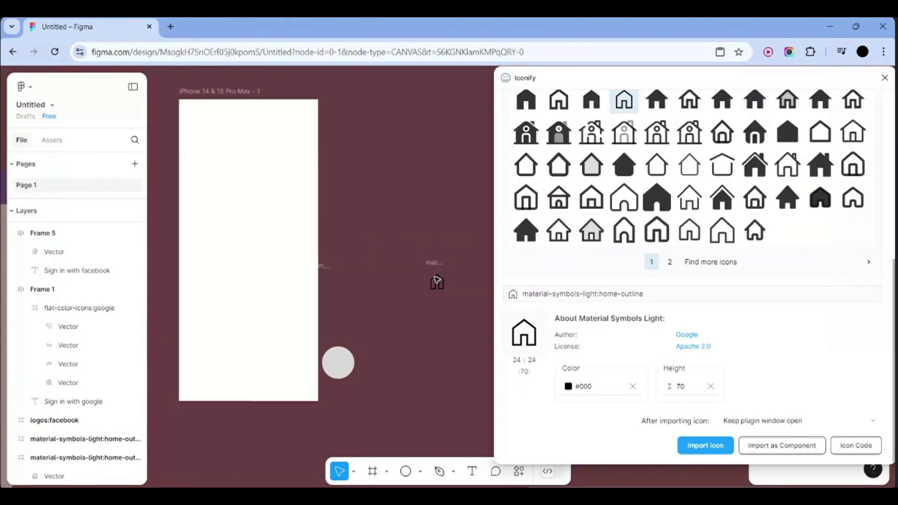
pyautogui.scroll(2, 437, 280)
pyautogui.scroll(5, 701, 182)
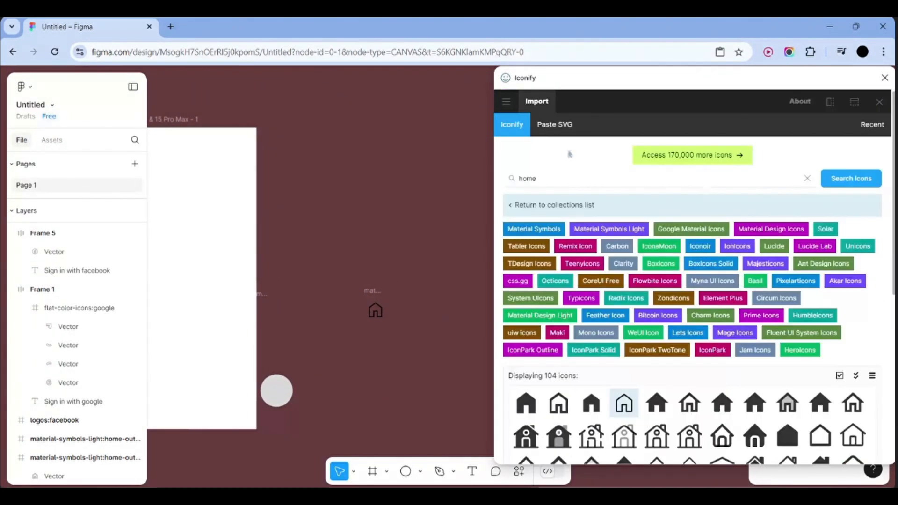
# Search Iconify for 'about' after an unsuccessful 'attendance' search
pyautogui.click(564, 177)
pyautogui.hotkey('ctrl', 'a')
pyautogui.press('BackSpace')
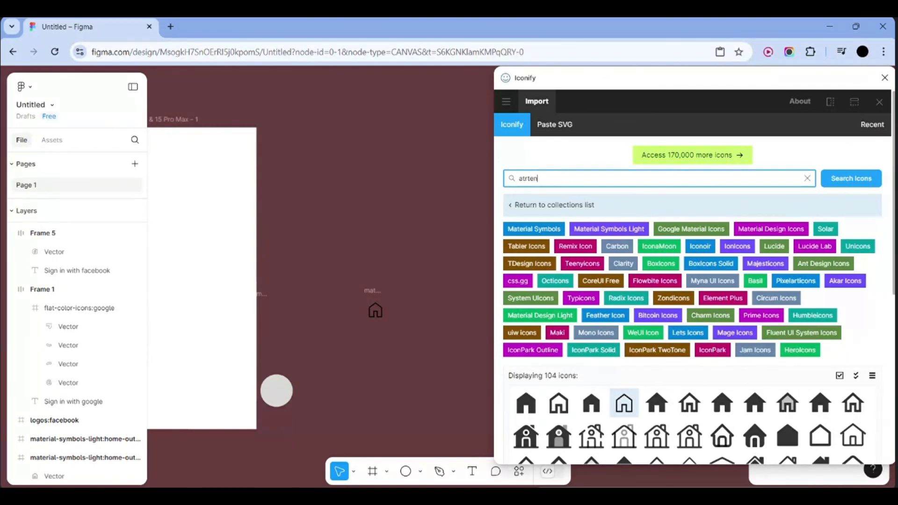
pyautogui.write('atrten')
pyautogui.press('BackSpace')
pyautogui.press('BackSpace')
pyautogui.press('BackSpace')
pyautogui.press('BackSpace')
pyautogui.write('tendenc')
pyautogui.click(858, 183)
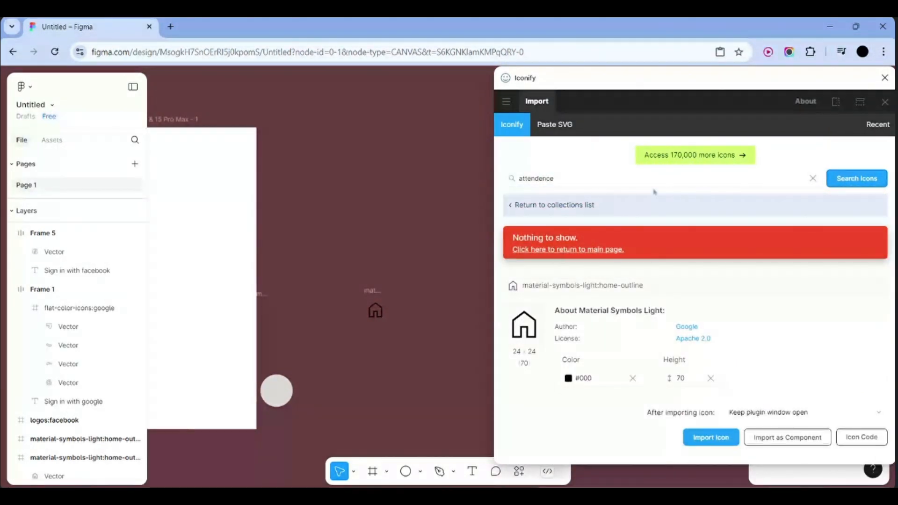
pyautogui.click(582, 179)
pyautogui.hotkey('ctrl', 'a')
pyautogui.press('BackSpace')
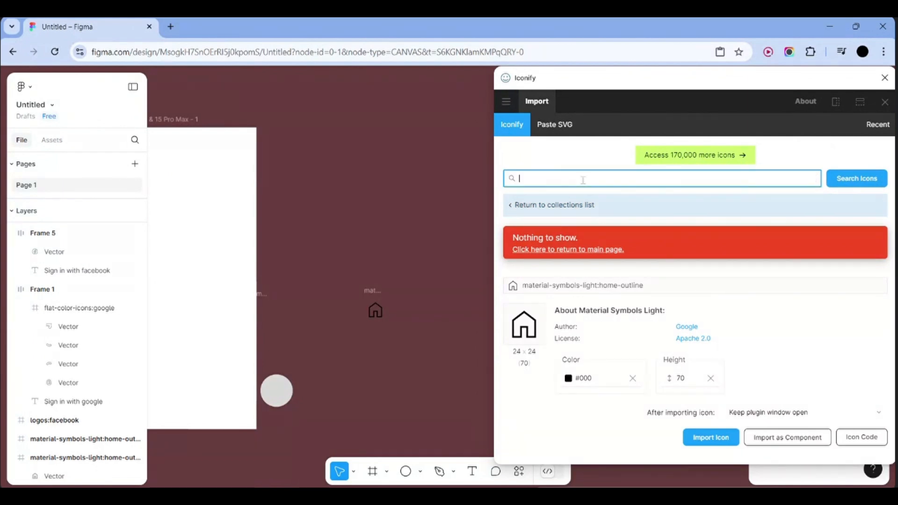
pyautogui.write('about')
pyautogui.press('Return')
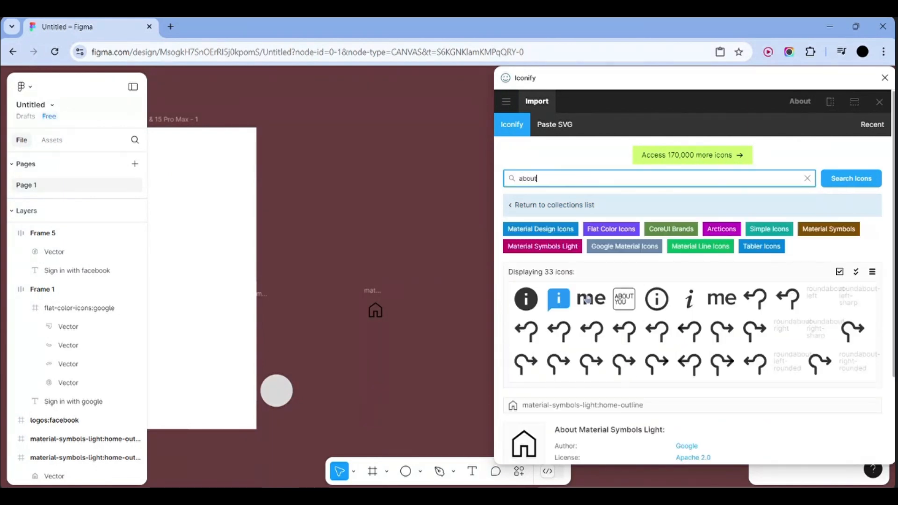
# Import the circled-i mdi:about-circle-outline icon and place it beside the home icon
pyautogui.scroll(-1, 673, 288)
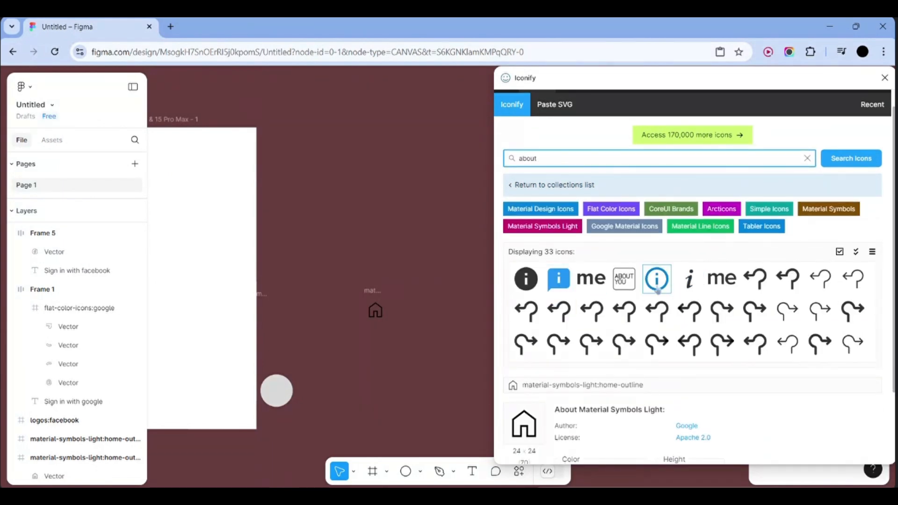
pyautogui.scroll(-1, 657, 290)
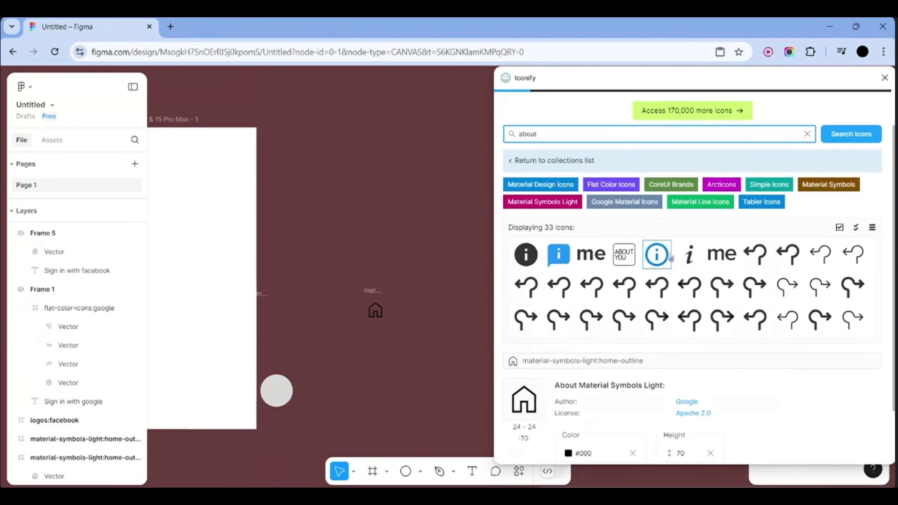
pyautogui.scroll(-3, 671, 258)
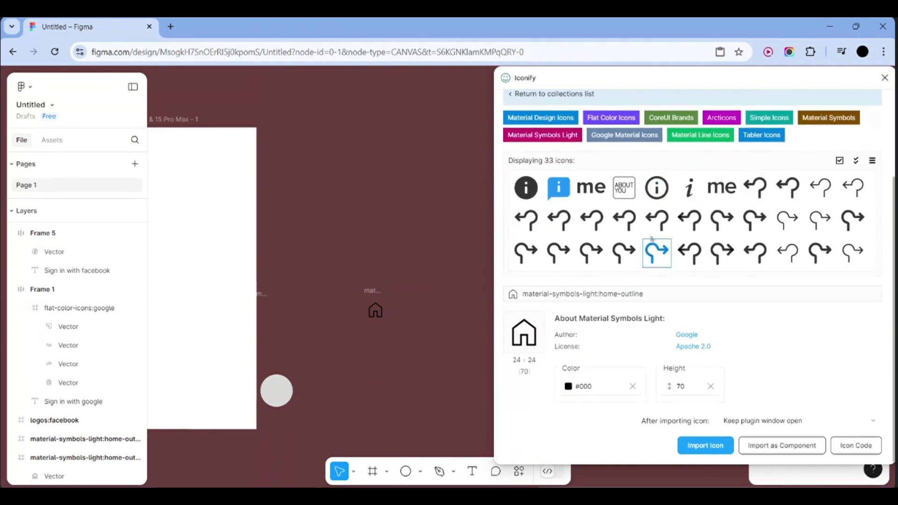
pyautogui.click(661, 192)
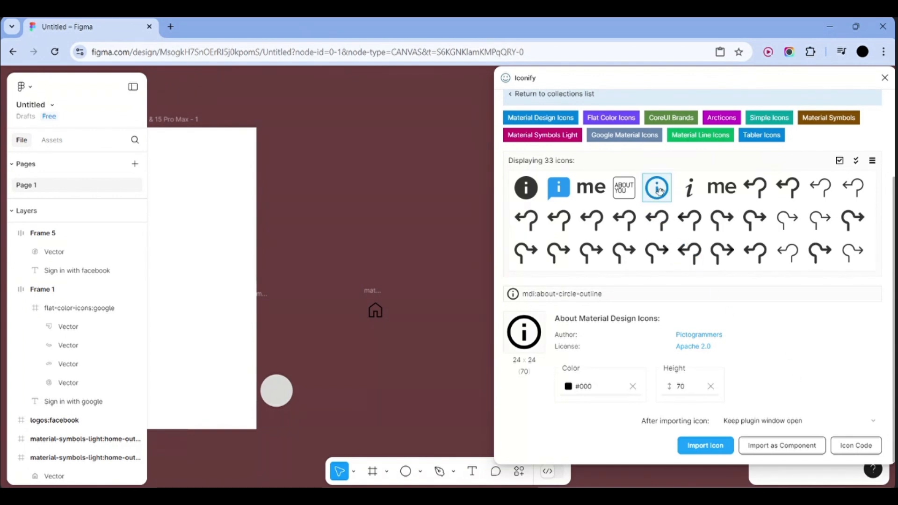
pyautogui.click(660, 191)
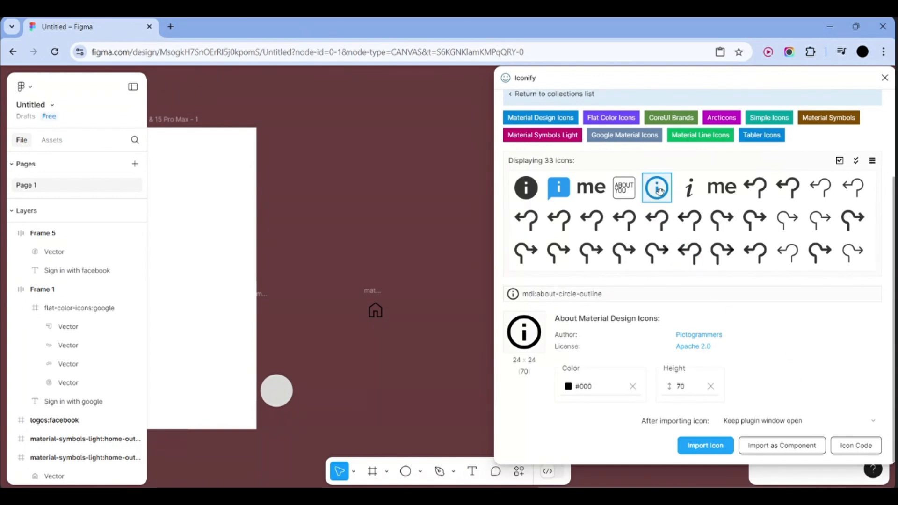
pyautogui.click(705, 445)
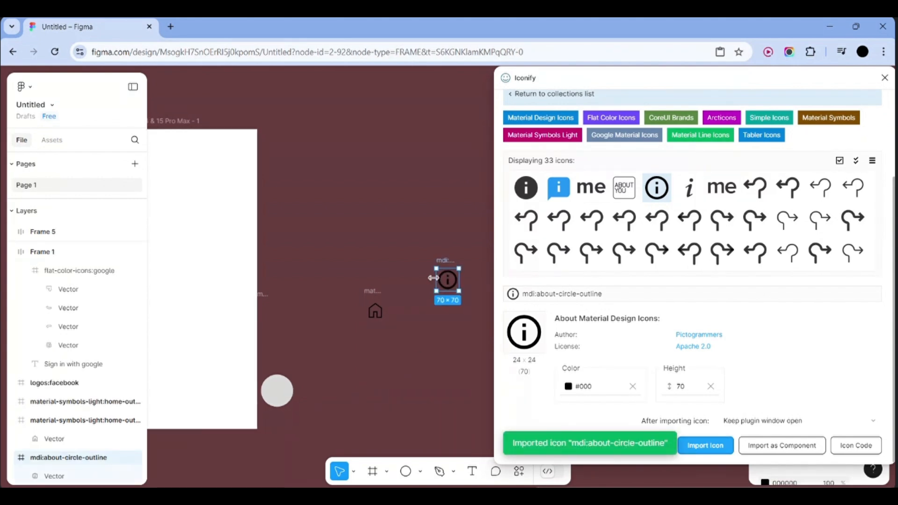
pyautogui.moveTo(450, 283); pyautogui.dragTo(411, 312)
pyautogui.click(452, 317)
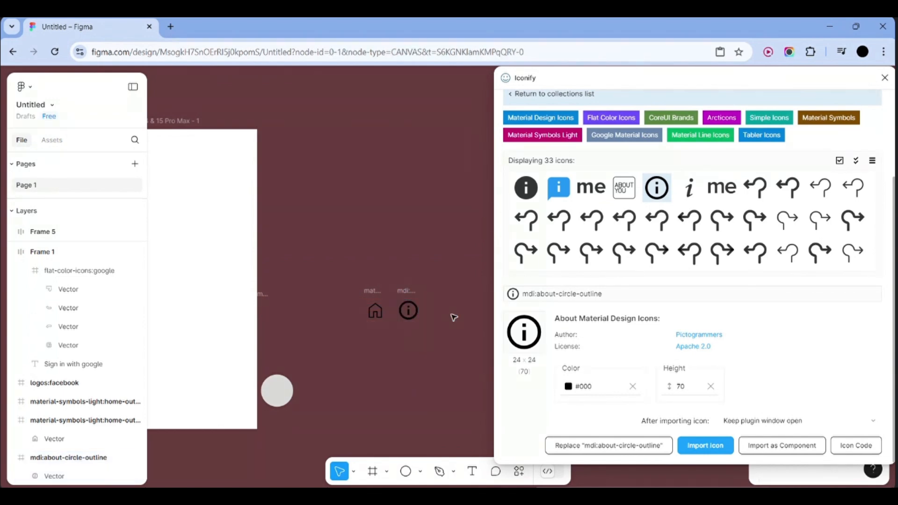
# Import the solar:gallery-bold icon and place it next to the about icon
pyautogui.scroll(3, 619, 111)
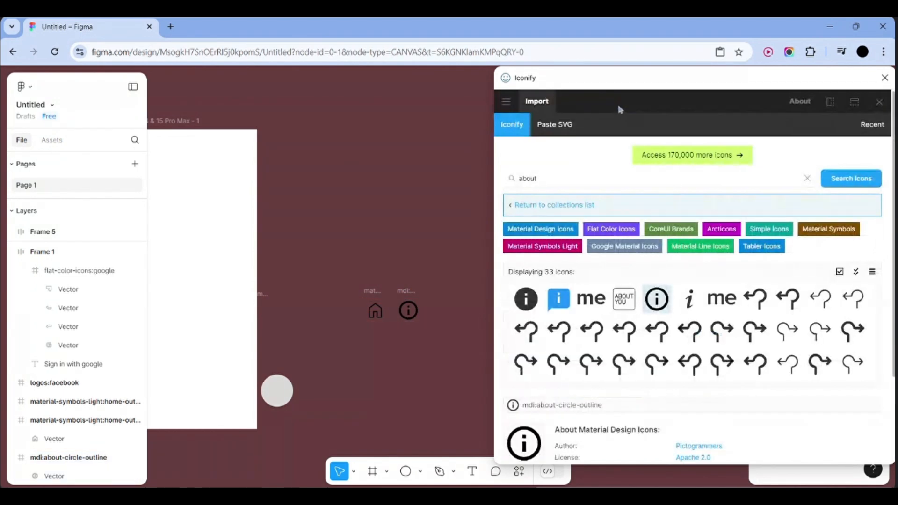
pyautogui.click(570, 180)
pyautogui.hotkey('ctrl', 'a')
pyautogui.press('BackSpace')
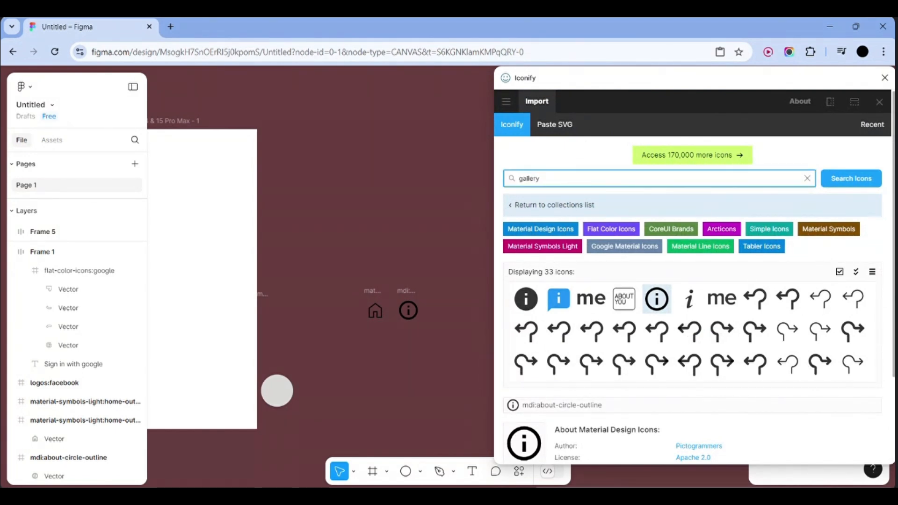
pyautogui.click(855, 183)
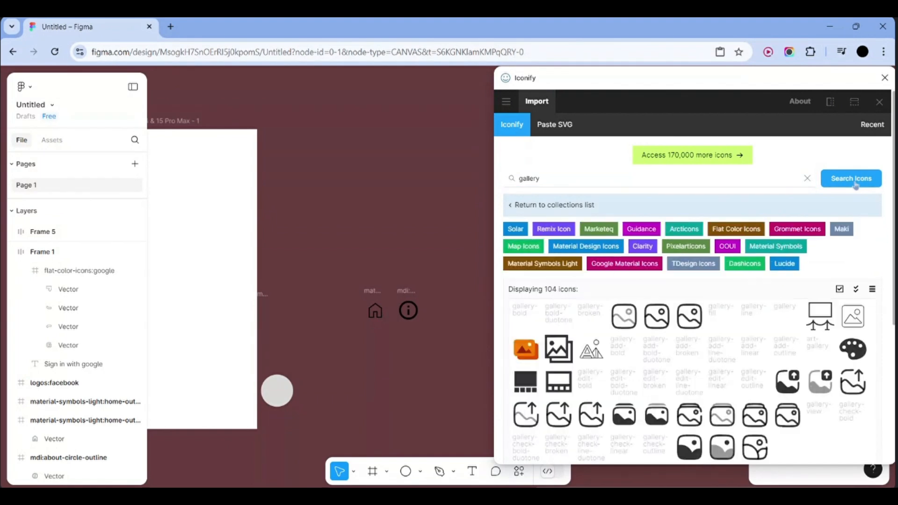
pyautogui.click(529, 317)
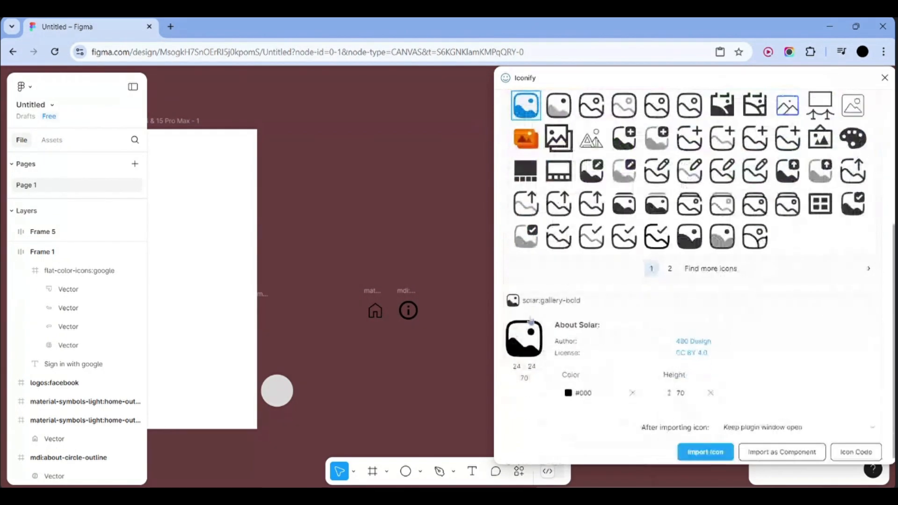
pyautogui.click(716, 449)
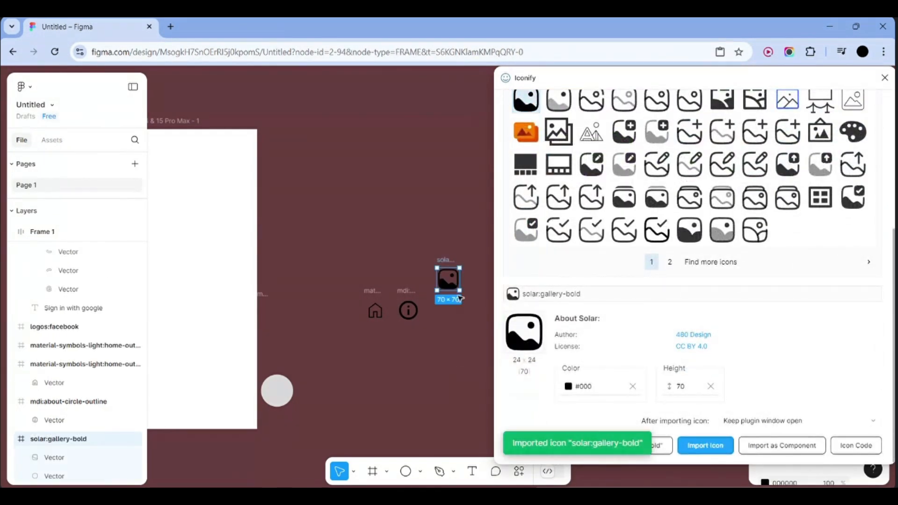
pyautogui.moveTo(449, 279); pyautogui.dragTo(447, 310)
# Import iconamoon:profile-fill right of the gallery icon, then select all four icons
pyautogui.scroll(5, 656, 133)
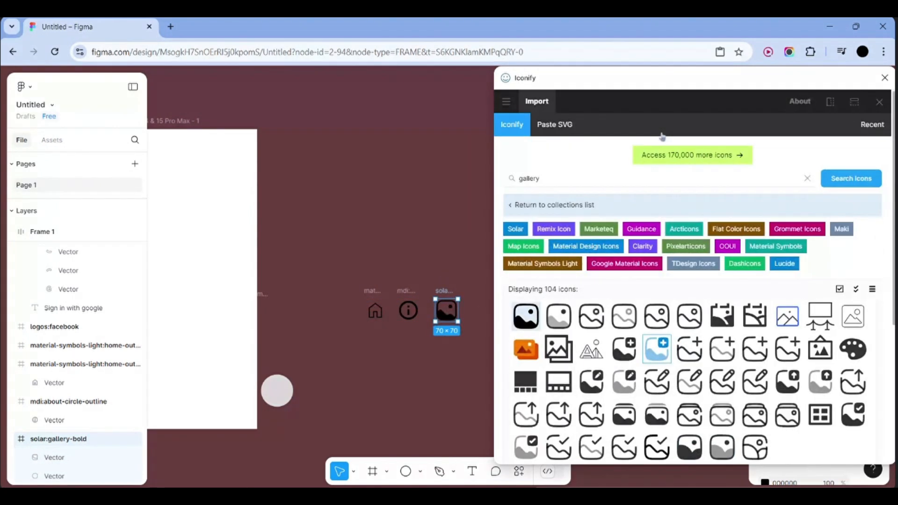
pyautogui.click(652, 180)
pyautogui.hotkey('ctrl', 'a')
pyautogui.press('BackSpace')
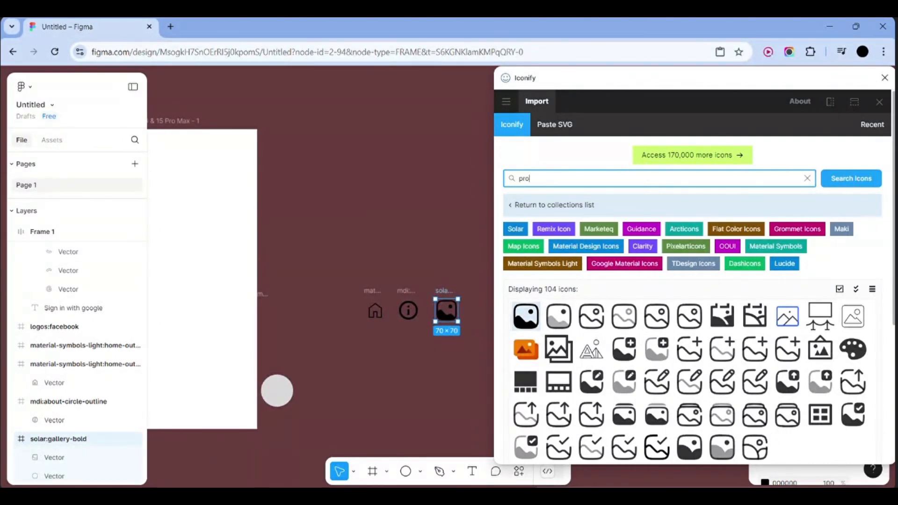
pyautogui.press('Return')
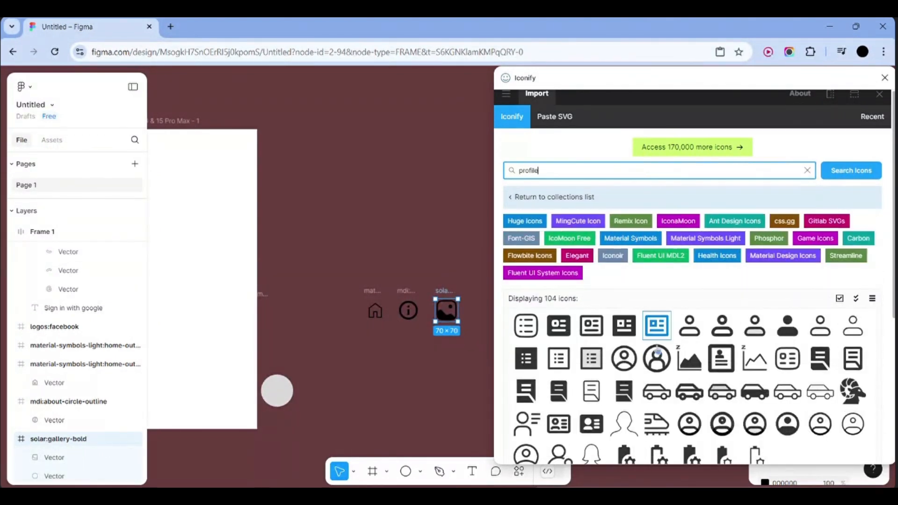
pyautogui.scroll(-1, 792, 323)
pyautogui.click(790, 316)
pyautogui.scroll(-5, 771, 365)
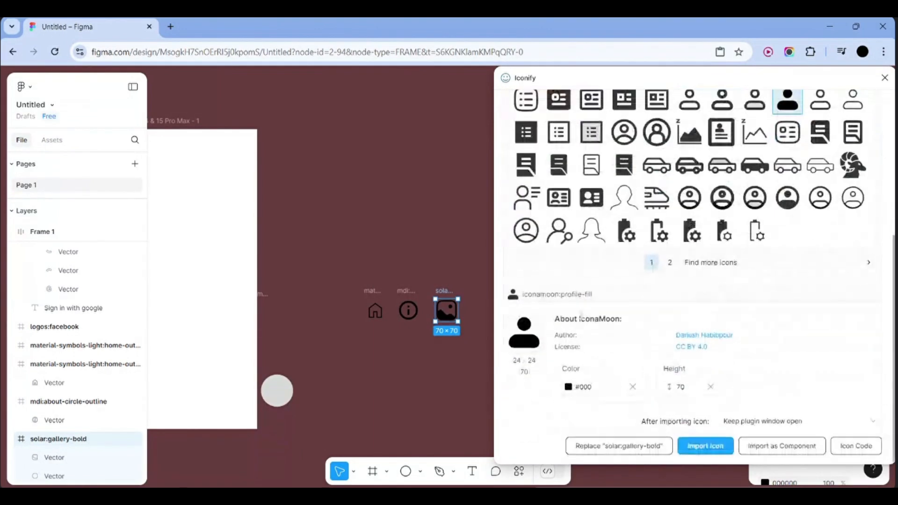
pyautogui.click(708, 449)
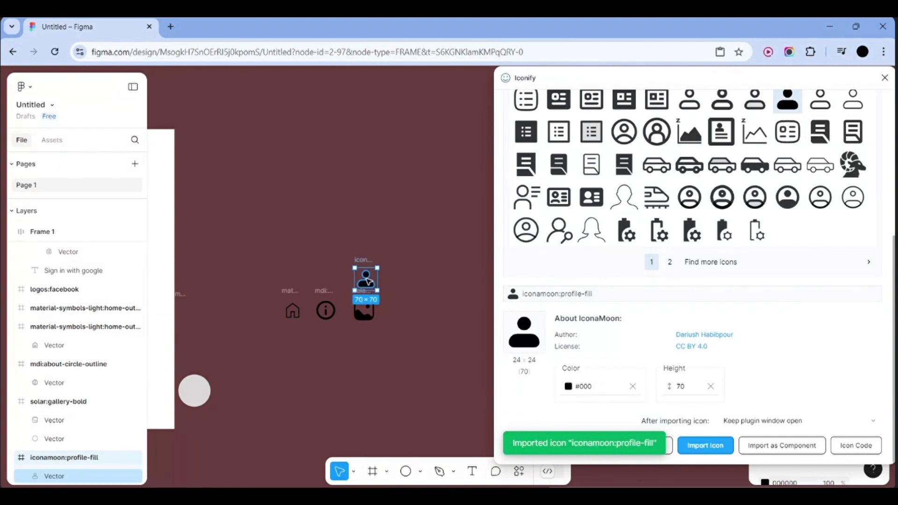
pyautogui.moveTo(365, 281); pyautogui.dragTo(403, 315)
pyautogui.click(456, 324)
pyautogui.moveTo(265, 290); pyautogui.dragTo(423, 330)
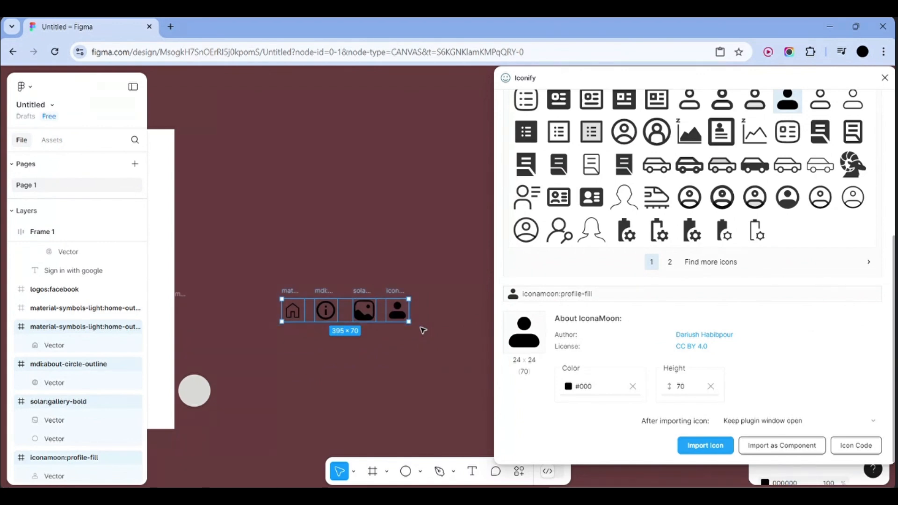
# Wrap the four icons in an auto-layout frame with a white fill
pyautogui.hotkey('shift', 'a')
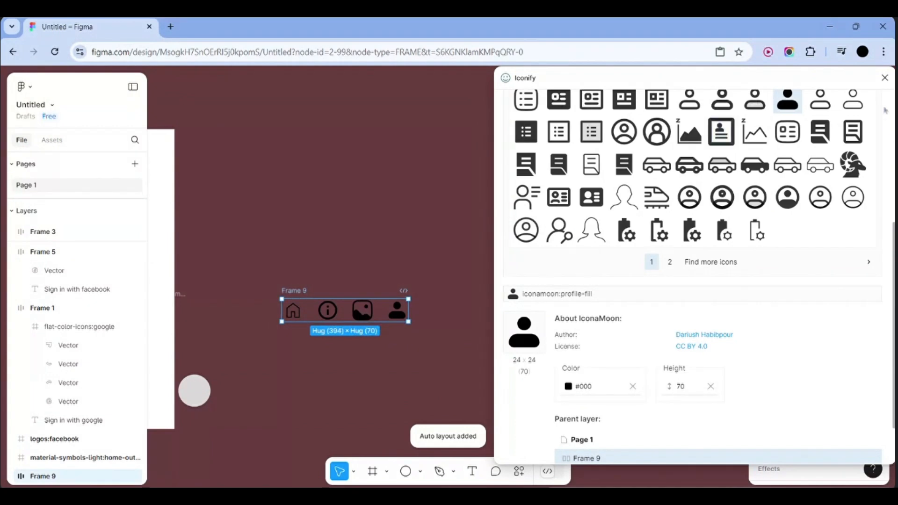
pyautogui.click(884, 78)
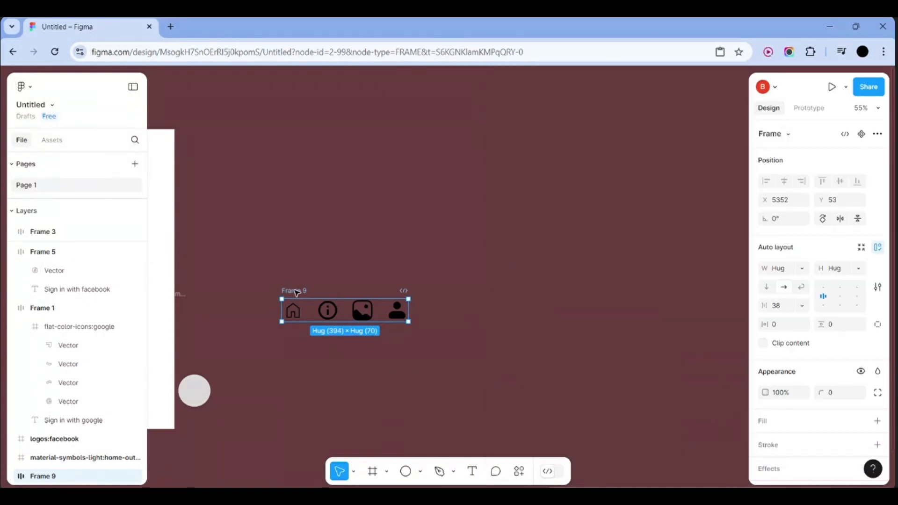
pyautogui.click(774, 427)
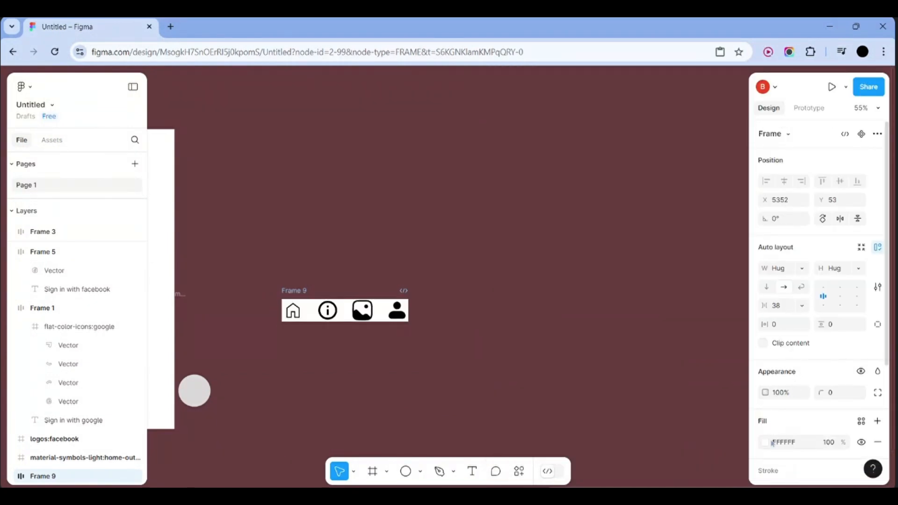
pyautogui.click(772, 443)
pyautogui.click(530, 397)
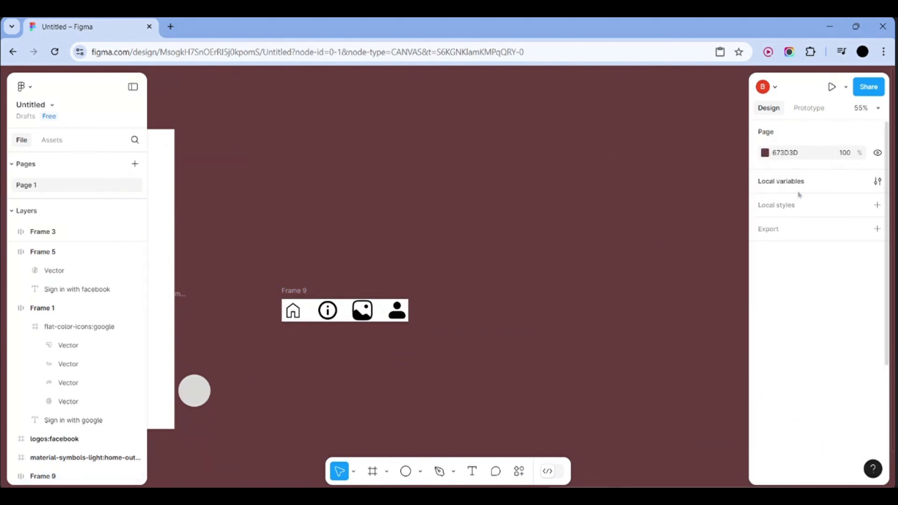
pyautogui.click(384, 323)
# Set the icon row's padding to 40 horizontal and 10 vertical
pyautogui.click(793, 328)
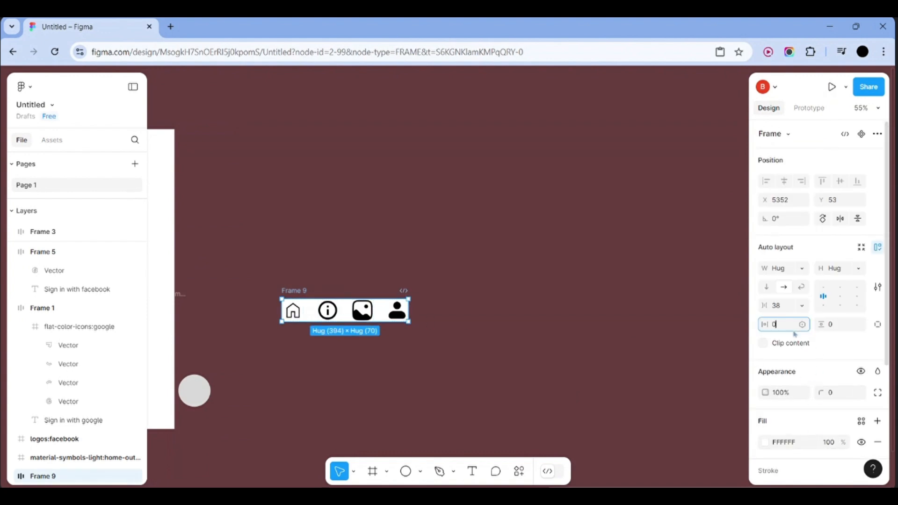
pyautogui.click(837, 330)
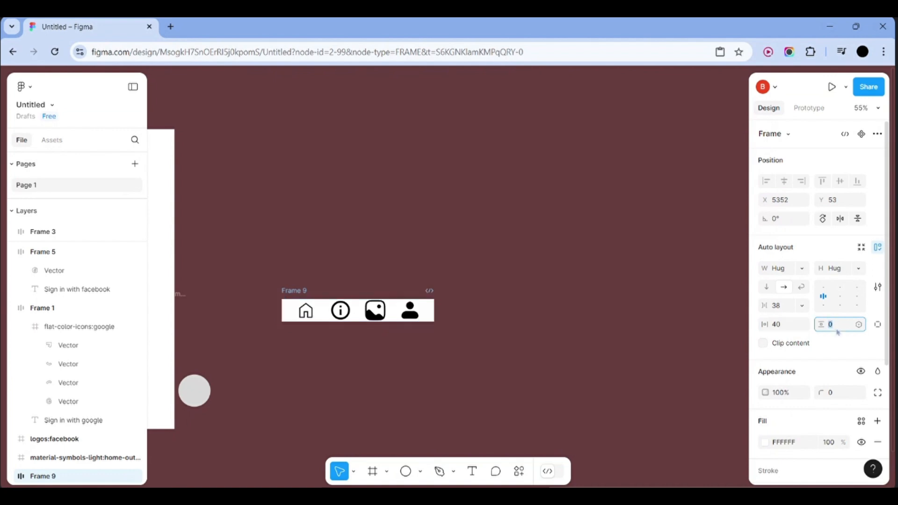
pyautogui.write('20')
pyautogui.press('Return')
pyautogui.click(736, 327)
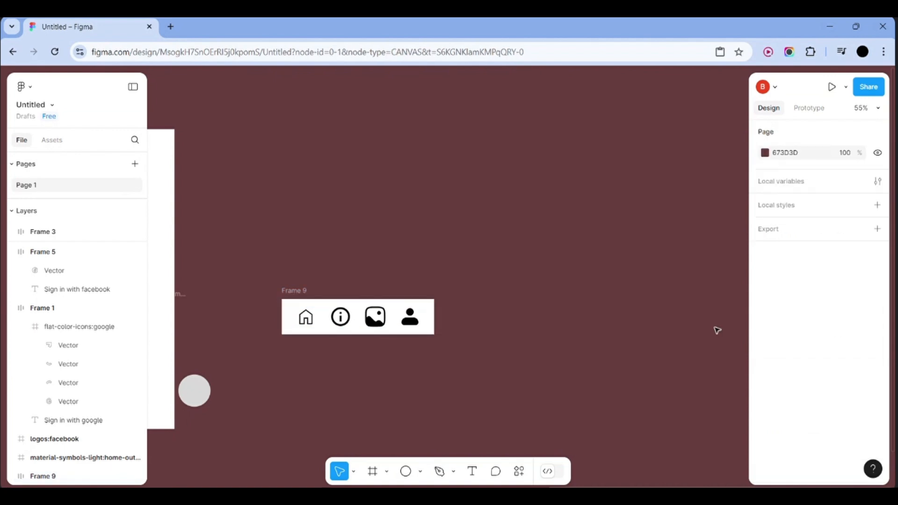
pyautogui.click(433, 326)
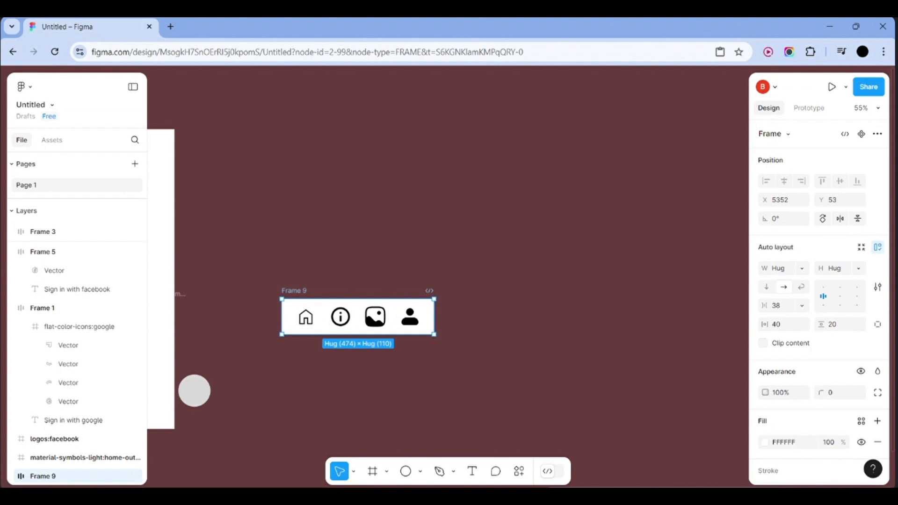
pyautogui.click(836, 329)
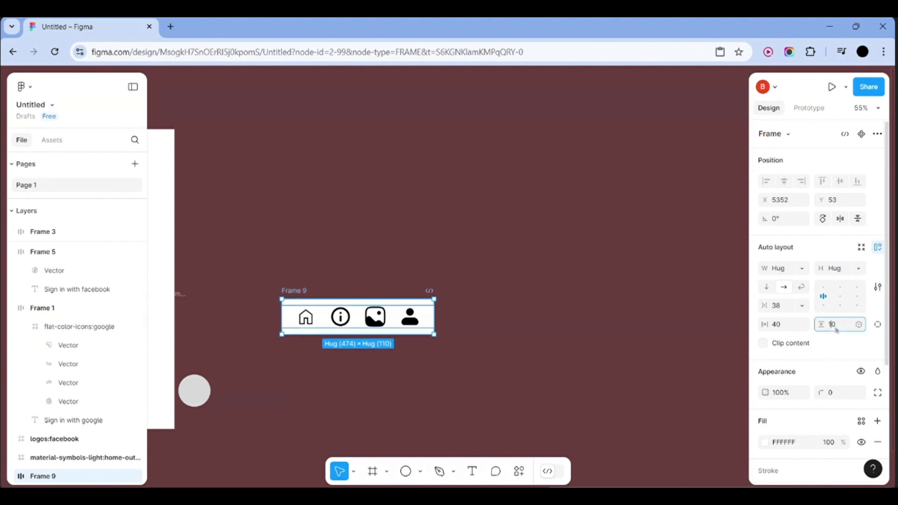
pyautogui.write('10')
pyautogui.press('Return')
pyautogui.click(671, 328)
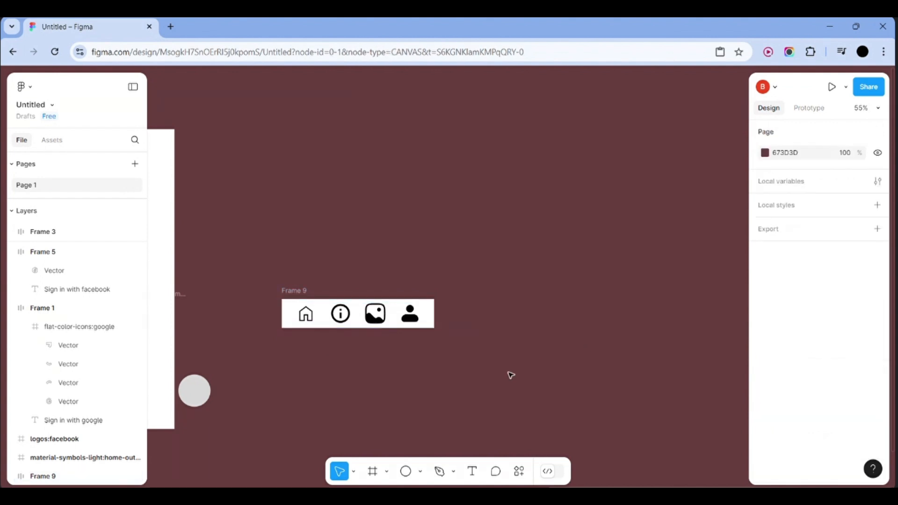
pyautogui.hscroll(-5, 510, 375)
# Delete the grey circle and pull the trial-placed navbar back out of the phone frame
pyautogui.click(538, 321)
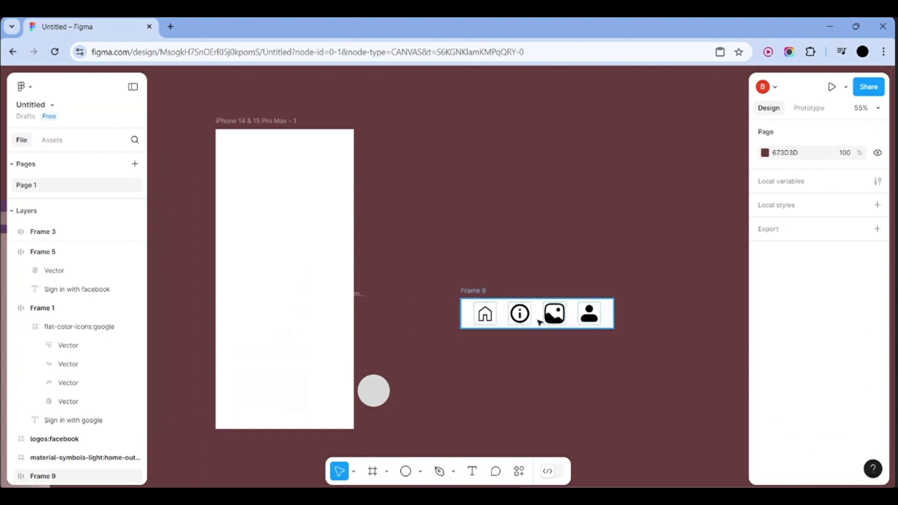
pyautogui.moveTo(536, 325); pyautogui.dragTo(284, 425)
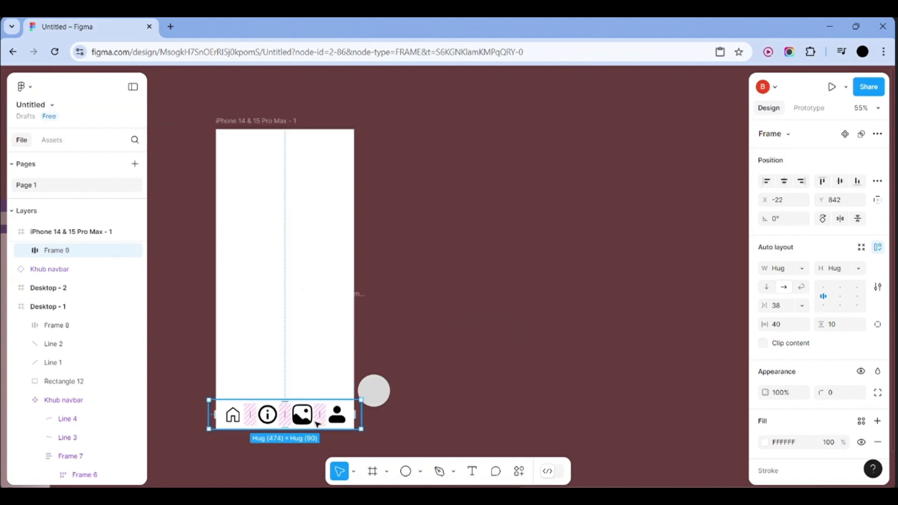
pyautogui.click(374, 390)
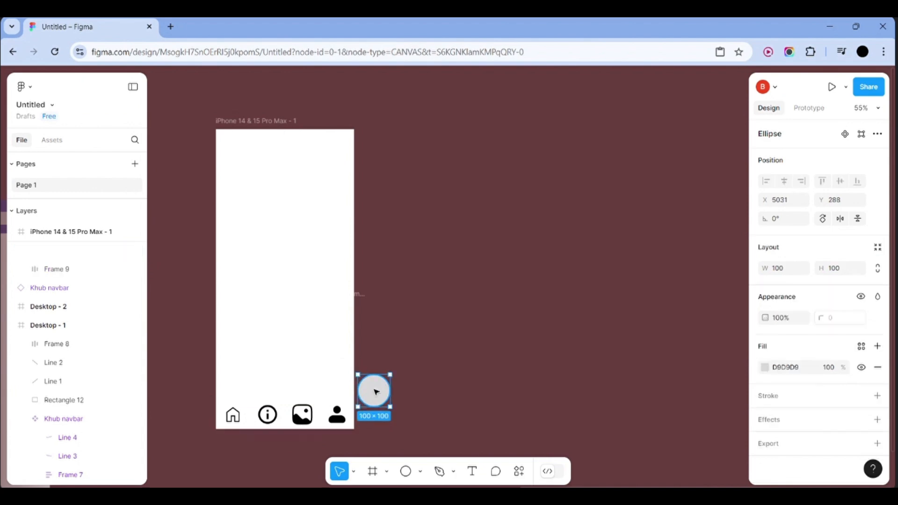
pyautogui.press('Delete')
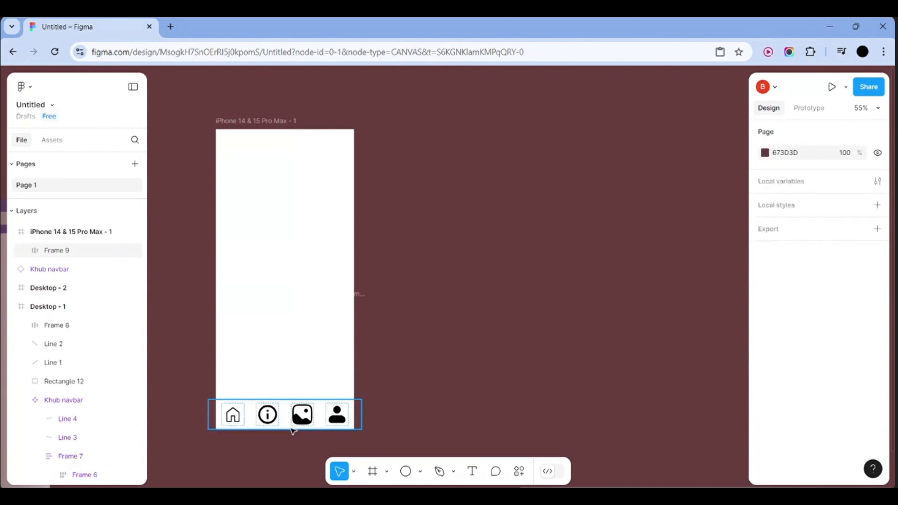
pyautogui.click(292, 429)
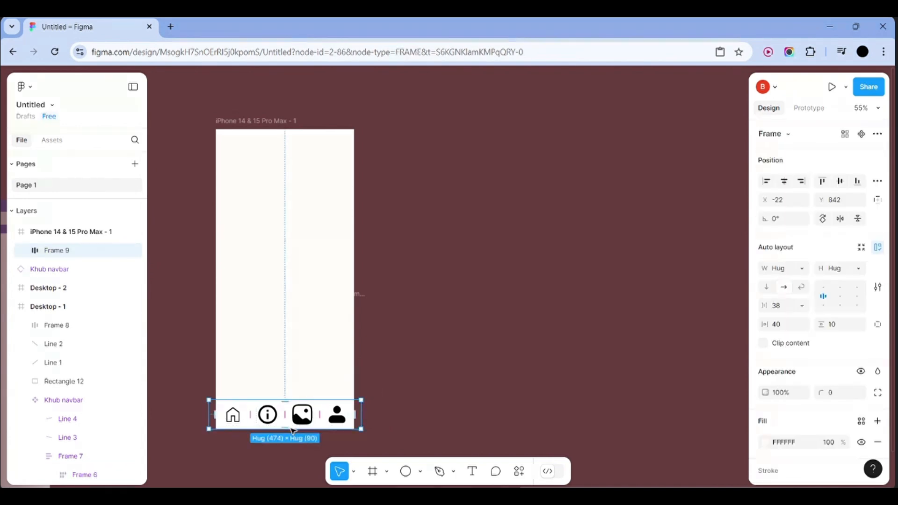
pyautogui.click(311, 357)
pyautogui.moveTo(302, 410); pyautogui.dragTo(475, 357)
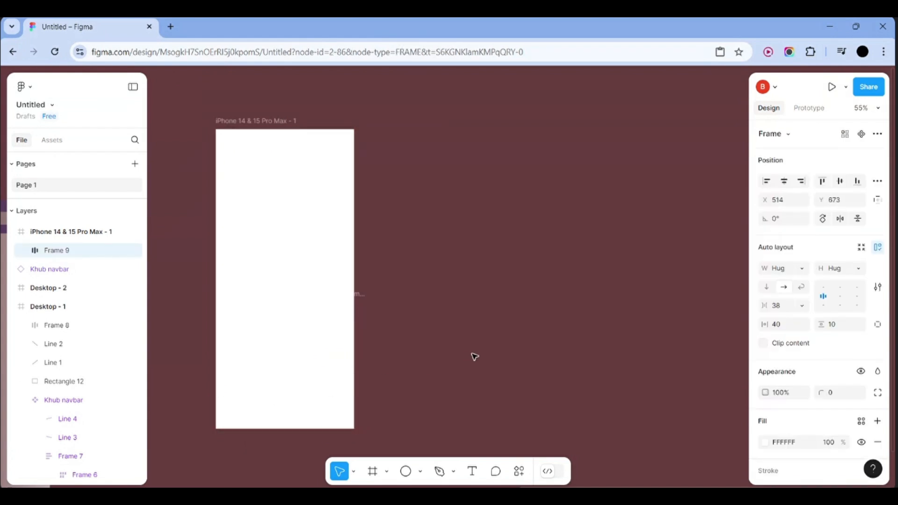
# Give the iPhone frame auto layout and dock the navbar, 434 px wide, at its bottom
pyautogui.click(266, 336)
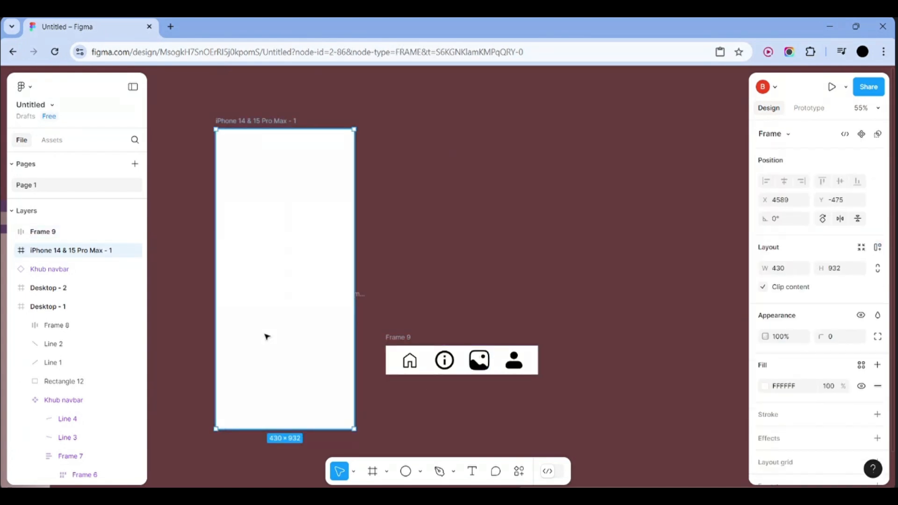
pyautogui.hotkey('shift', 'a')
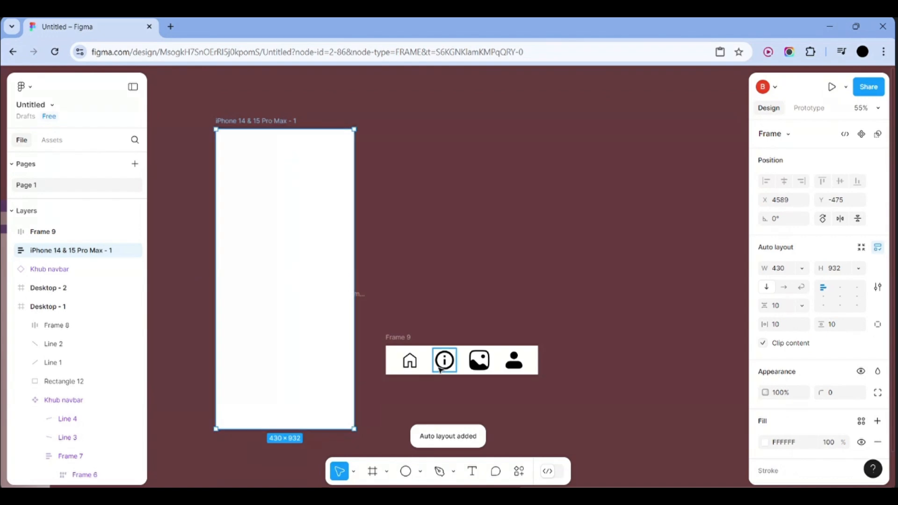
pyautogui.moveTo(425, 377); pyautogui.dragTo(254, 427)
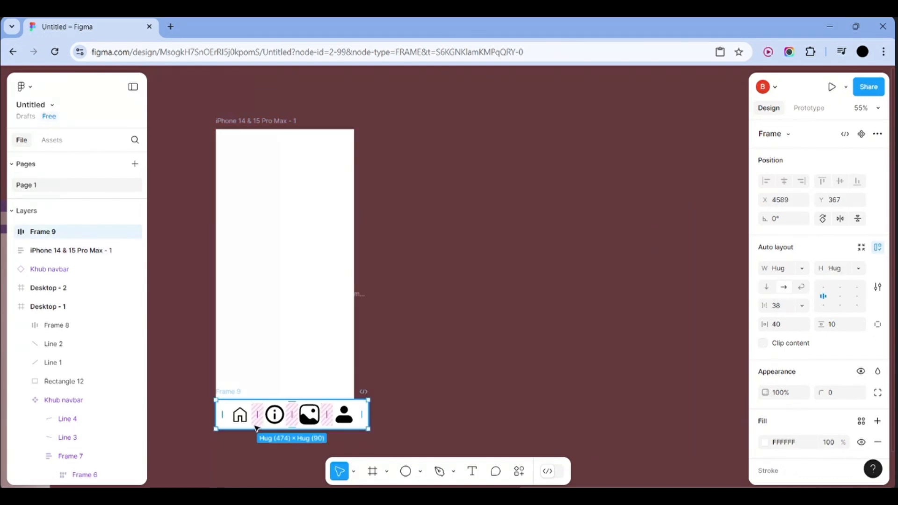
pyautogui.moveTo(371, 410); pyautogui.dragTo(353, 409)
pyautogui.hscroll(-5, 389, 406)
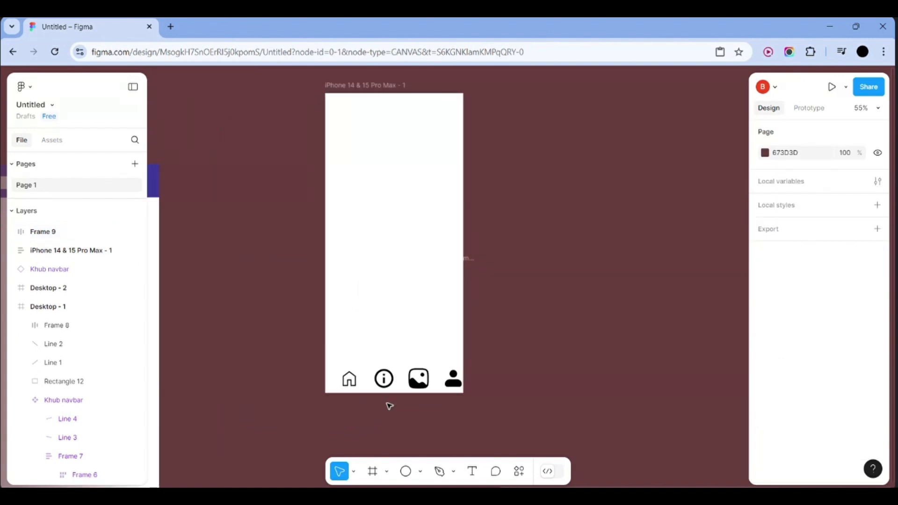
# Try narrowing the icon navbar to the phone's width by dragging, then undo it
pyautogui.click(390, 406)
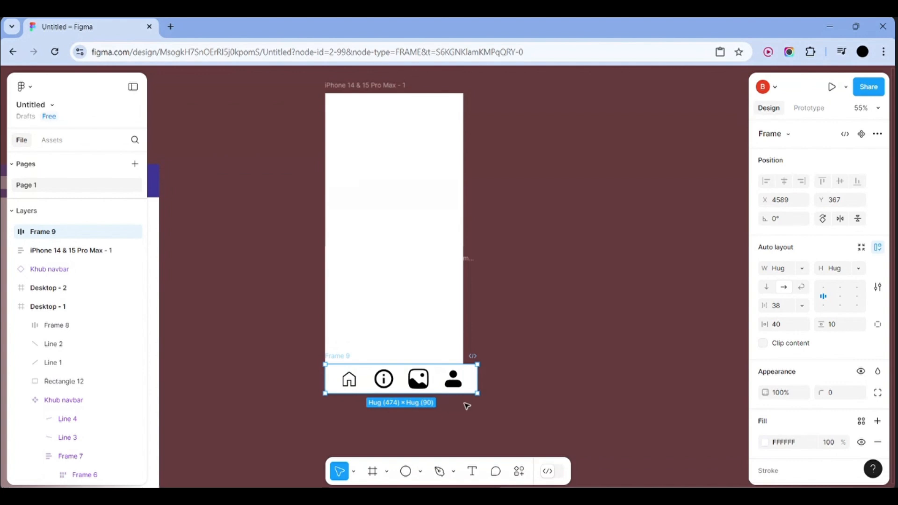
pyautogui.click(493, 416)
pyautogui.click(473, 392)
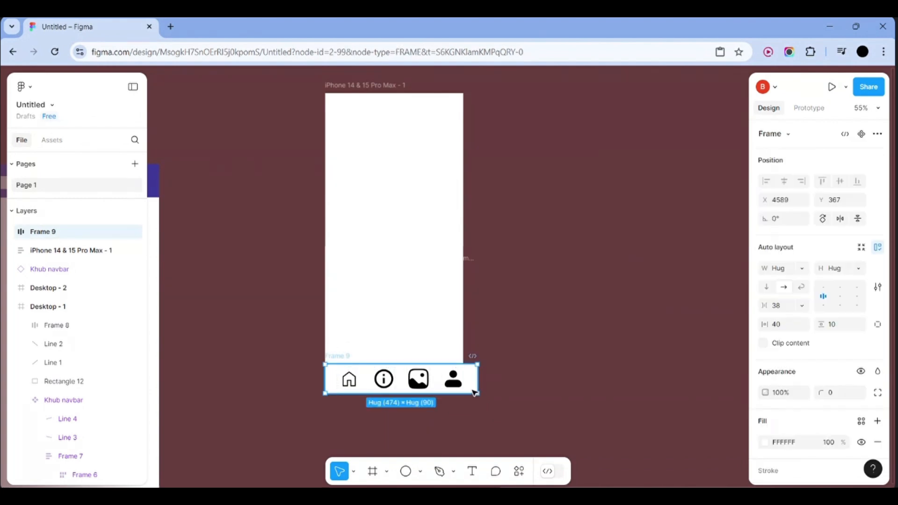
pyautogui.moveTo(474, 392); pyautogui.dragTo(466, 394)
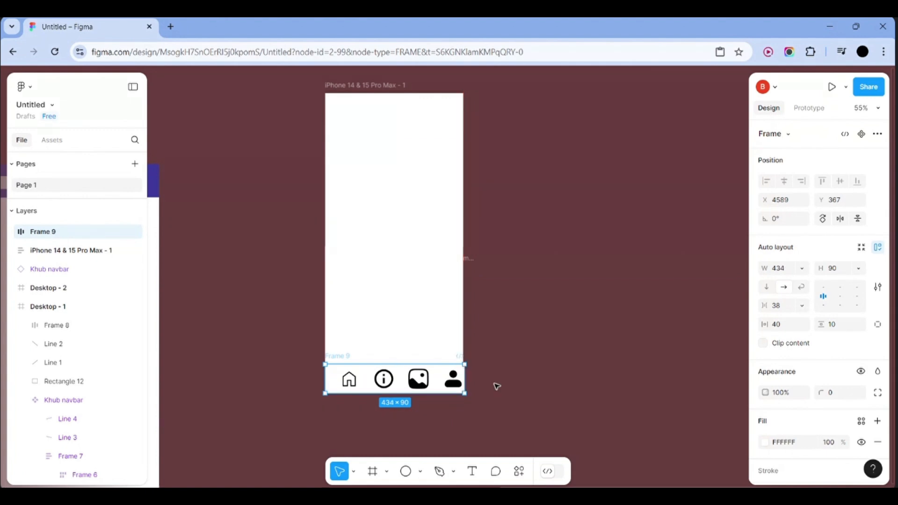
pyautogui.click(497, 386)
pyautogui.click(470, 383)
pyautogui.hotkey('ctrl', 'z')
# Set the navbar frame's horizontal auto-layout padding to 30
pyautogui.click(563, 379)
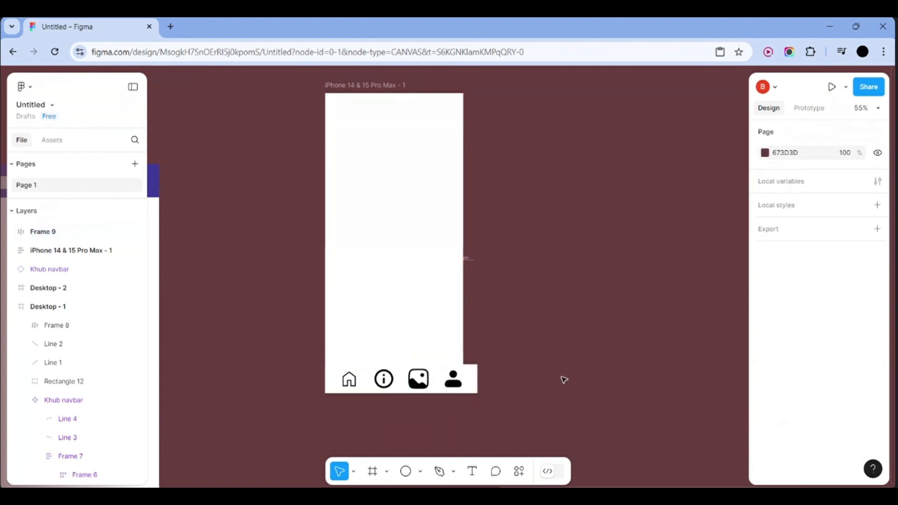
pyautogui.click(465, 378)
pyautogui.click(471, 383)
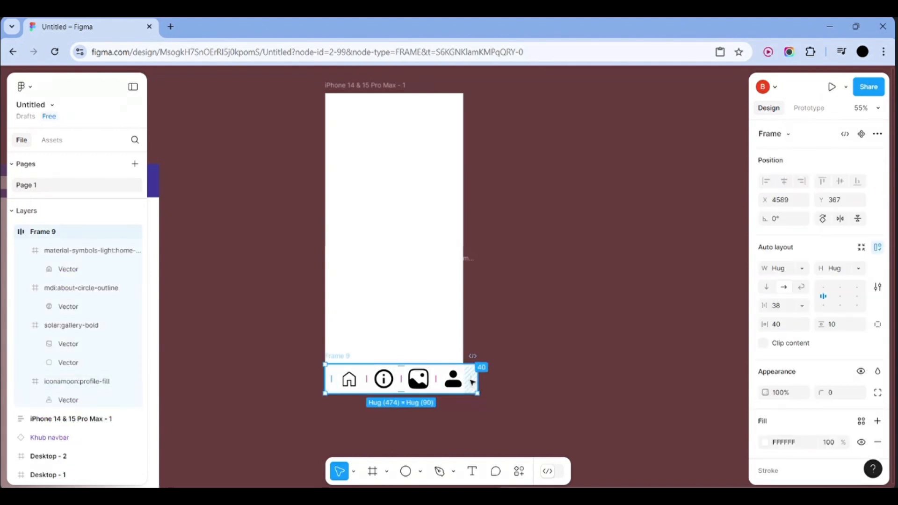
pyautogui.click(798, 329)
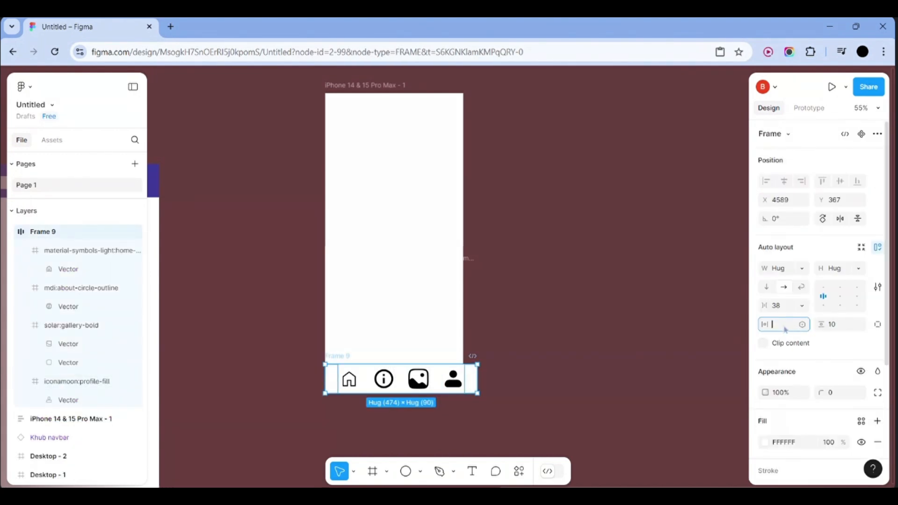
pyautogui.click(631, 354)
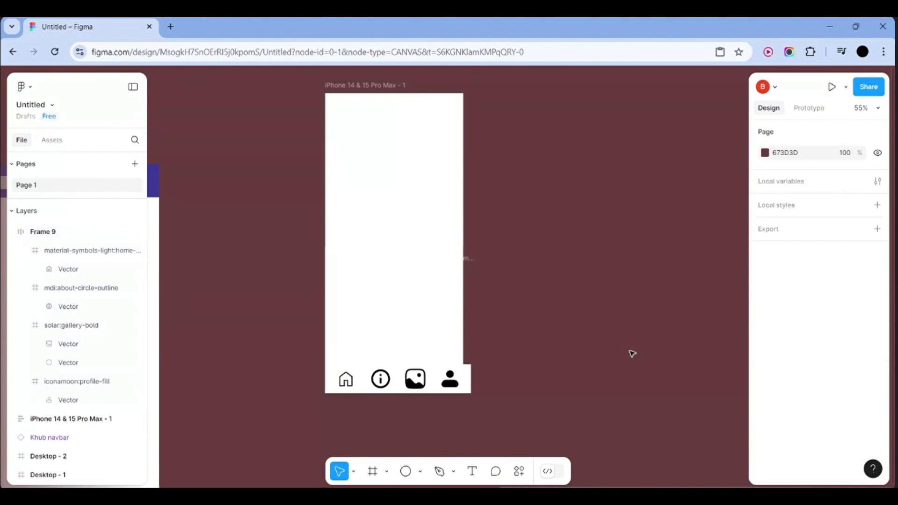
# Set the spacing between the navbar icons to 29
pyautogui.click(470, 387)
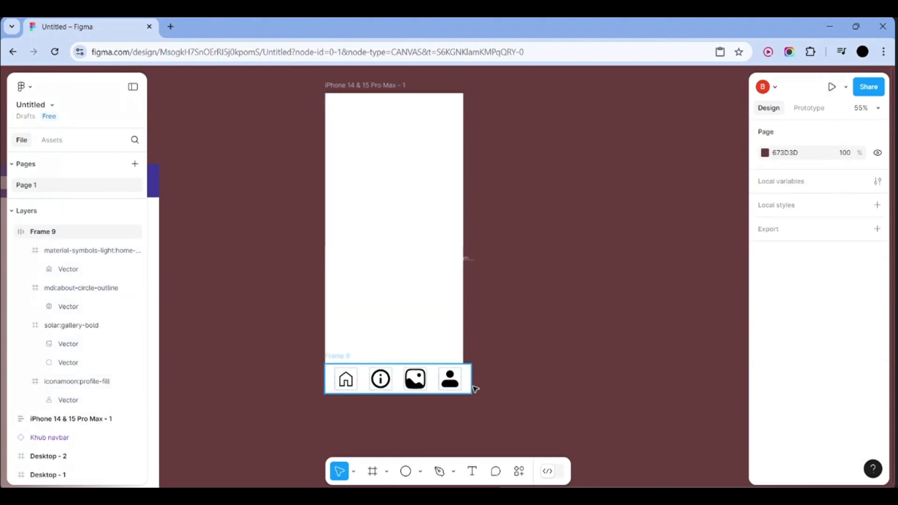
pyautogui.click(783, 309)
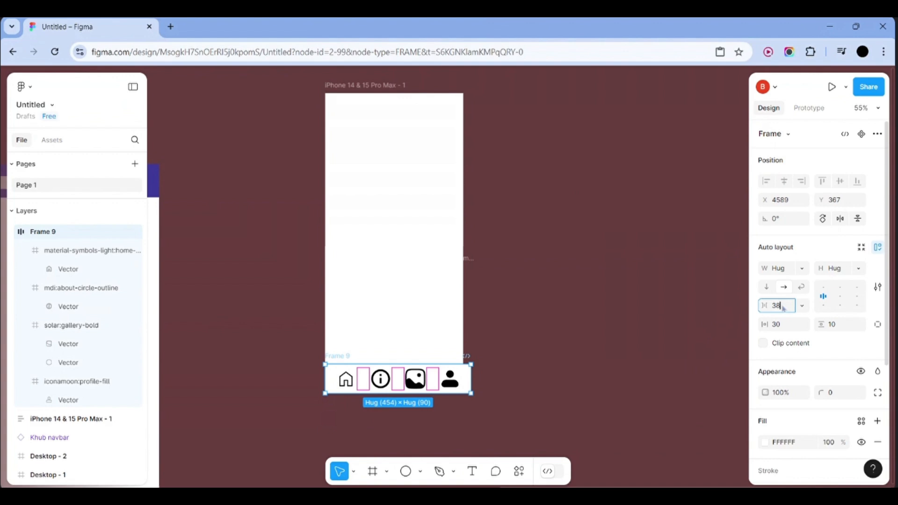
pyautogui.press('Down')
pyautogui.press('Down')
pyautogui.press('Down')
pyautogui.press('Down')
pyautogui.press('Down')
pyautogui.press('Down')
pyautogui.press('Down')
pyautogui.press('Down')
pyautogui.press('Down')
pyautogui.press('Down')
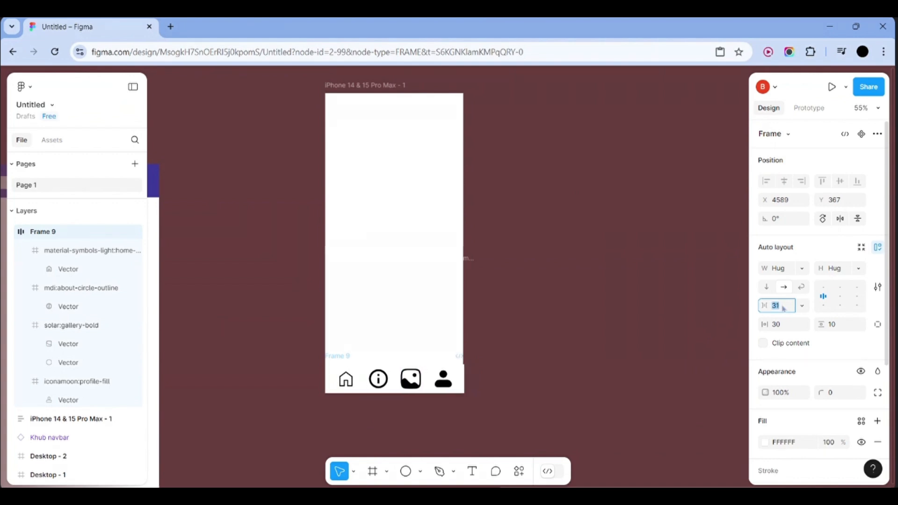
pyautogui.press('Up')
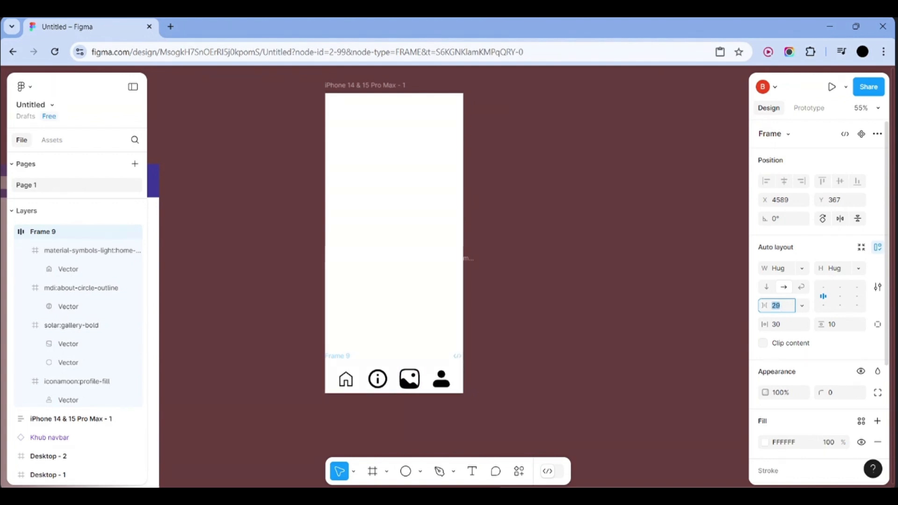
pyautogui.click(542, 363)
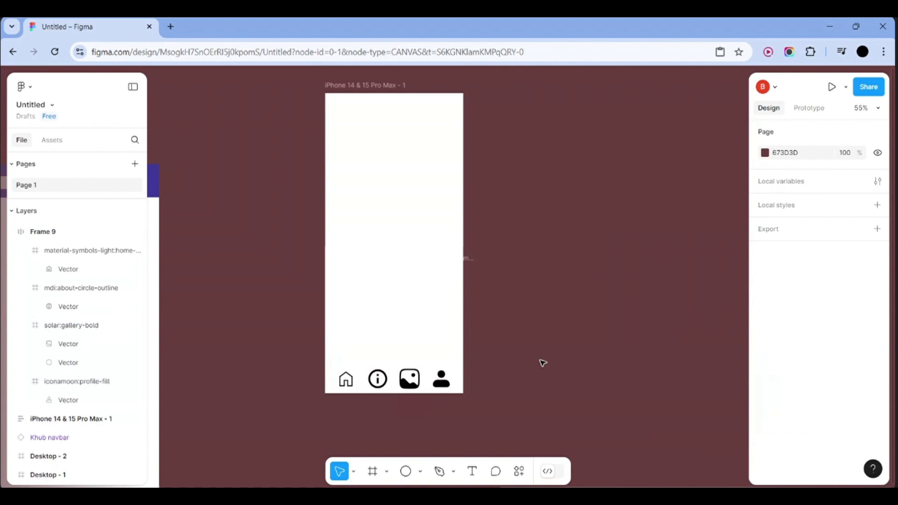
# Review the navbar's vertical padding, leaving it at 10, and scroll the canvas up
pyautogui.click(464, 381)
pyautogui.click(504, 384)
pyautogui.click(345, 381)
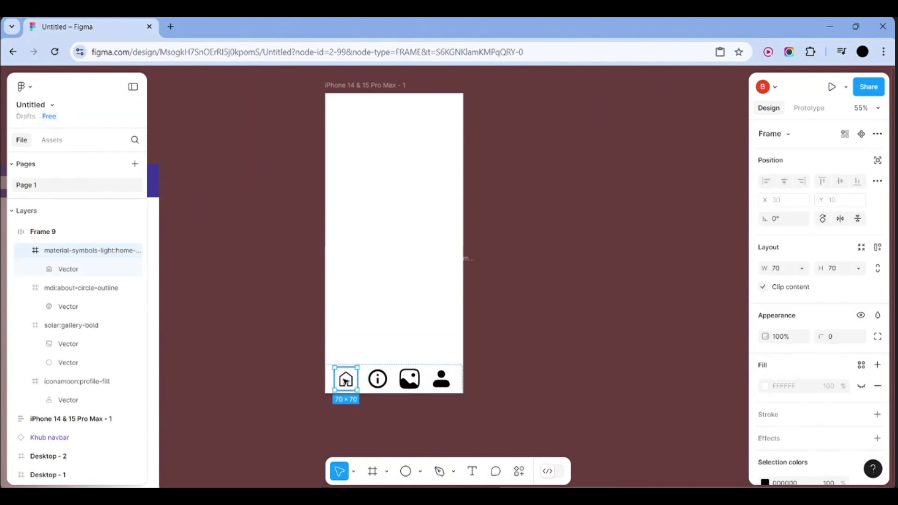
pyautogui.click(561, 410)
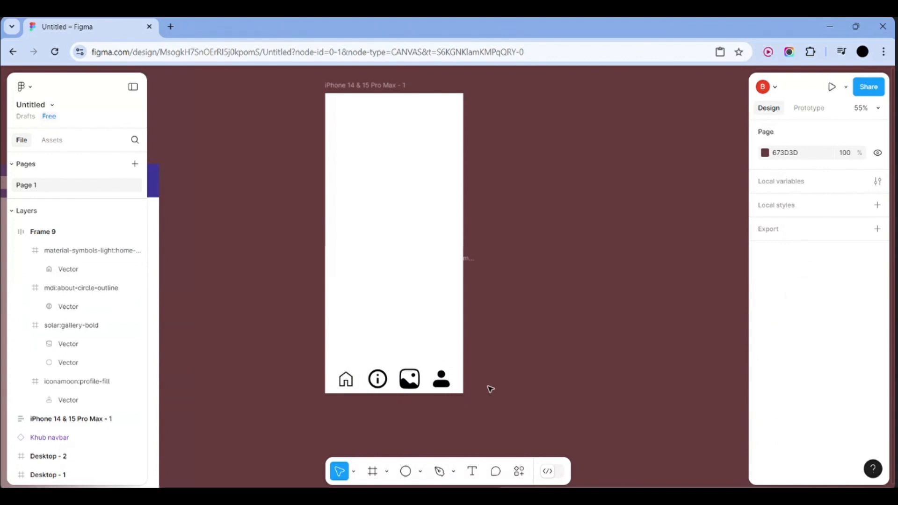
pyautogui.click(461, 390)
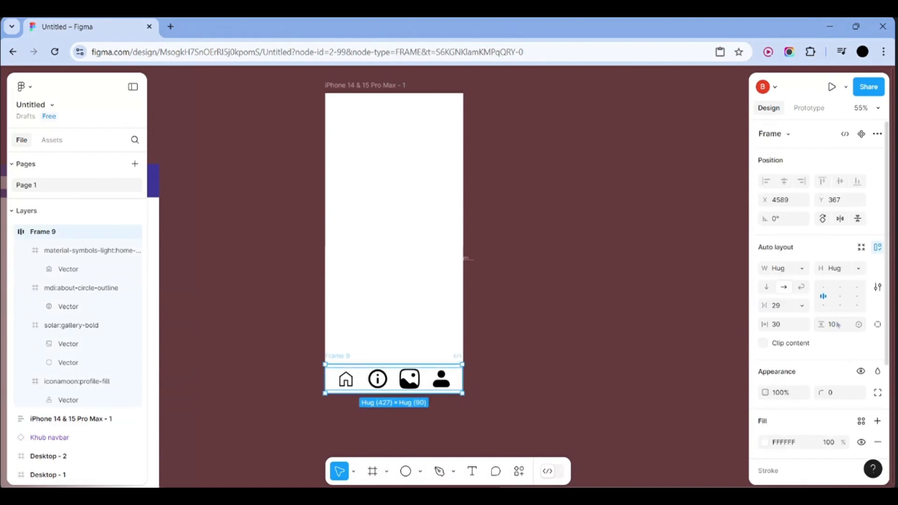
pyautogui.click(837, 325)
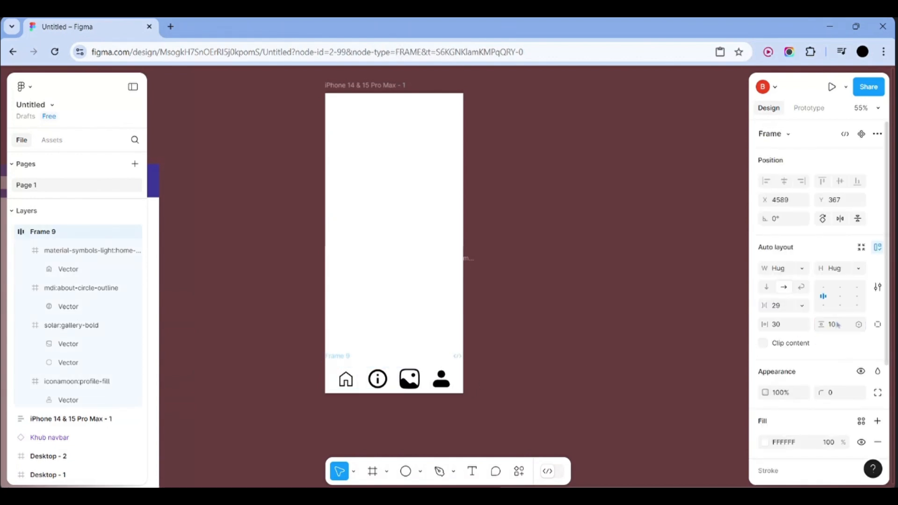
pyautogui.click(727, 350)
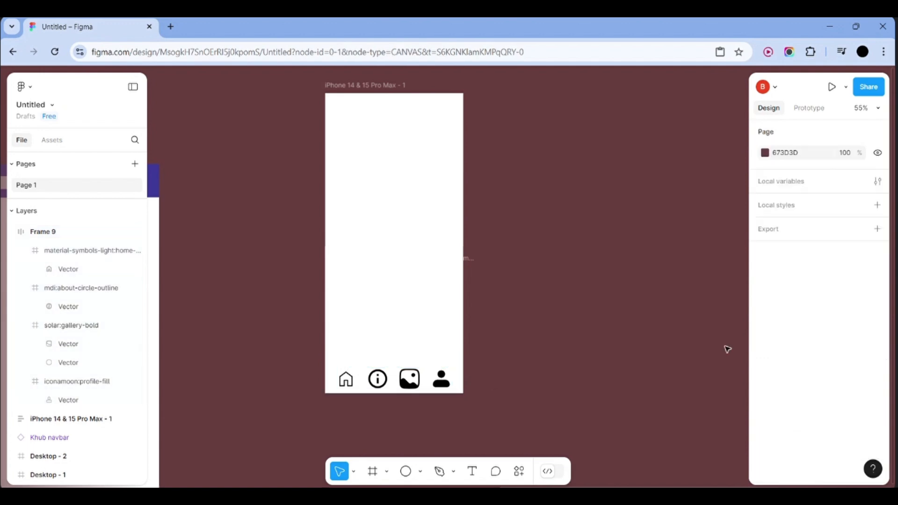
pyautogui.click(460, 389)
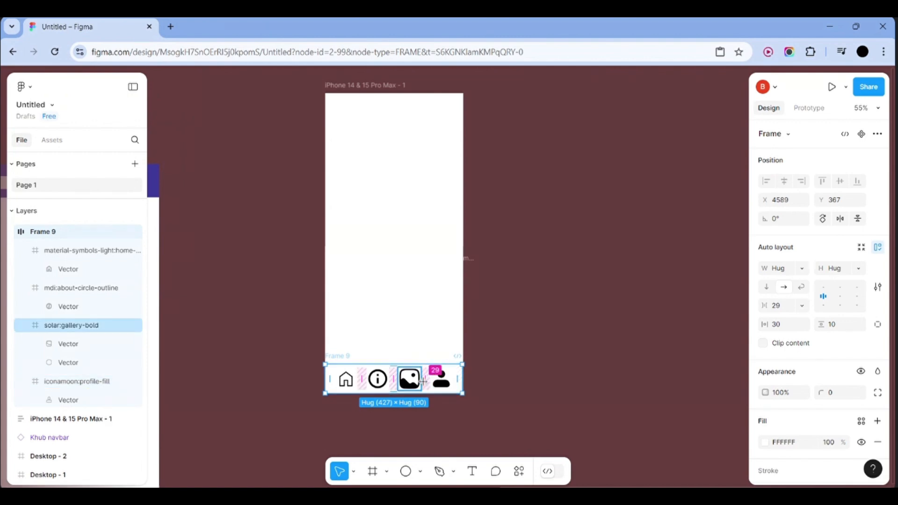
pyautogui.click(521, 388)
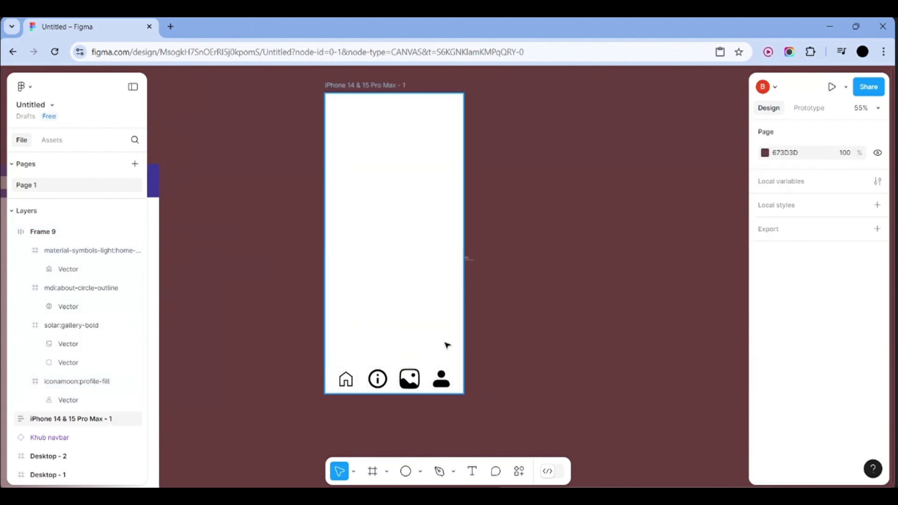
pyautogui.scroll(1, 446, 345)
pyautogui.scroll(1, 447, 345)
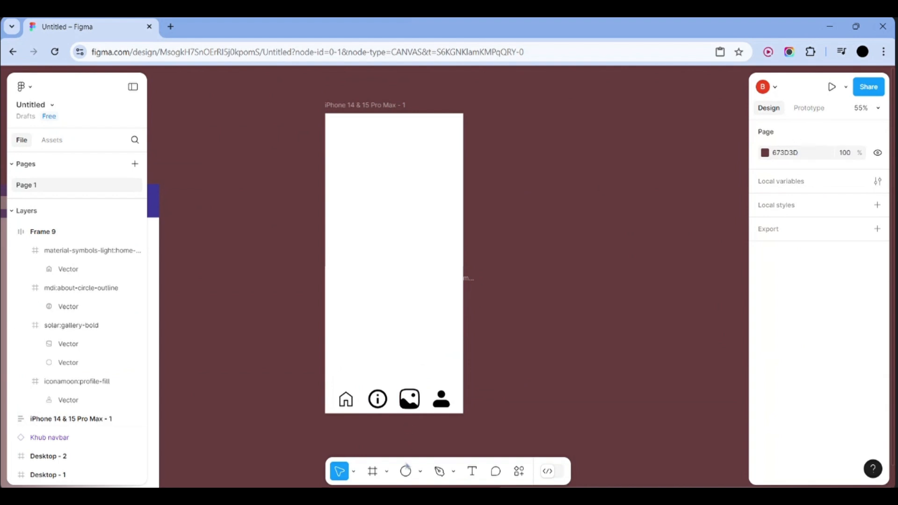
pyautogui.click(374, 473)
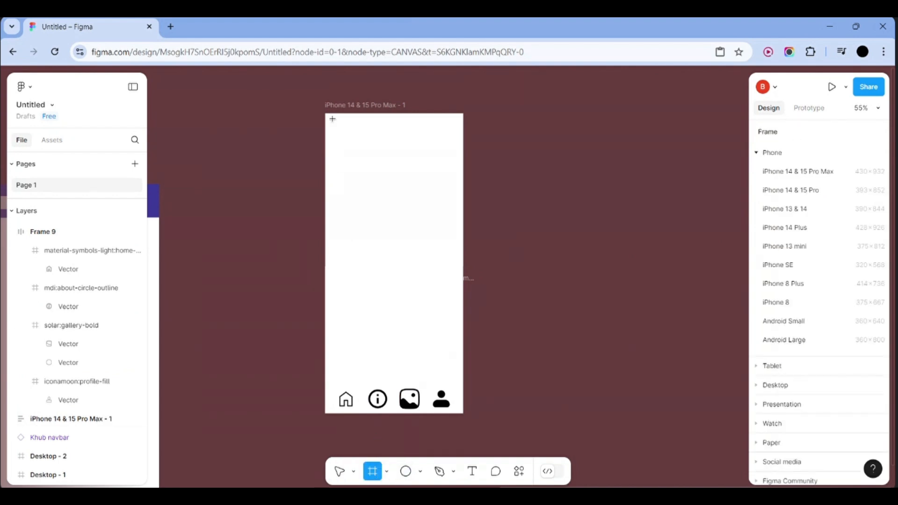
# Draw a 420×75 bar frame inside the phone screen and centre the phone frame's contents
pyautogui.moveTo(327, 115); pyautogui.dragTo(429, 125)
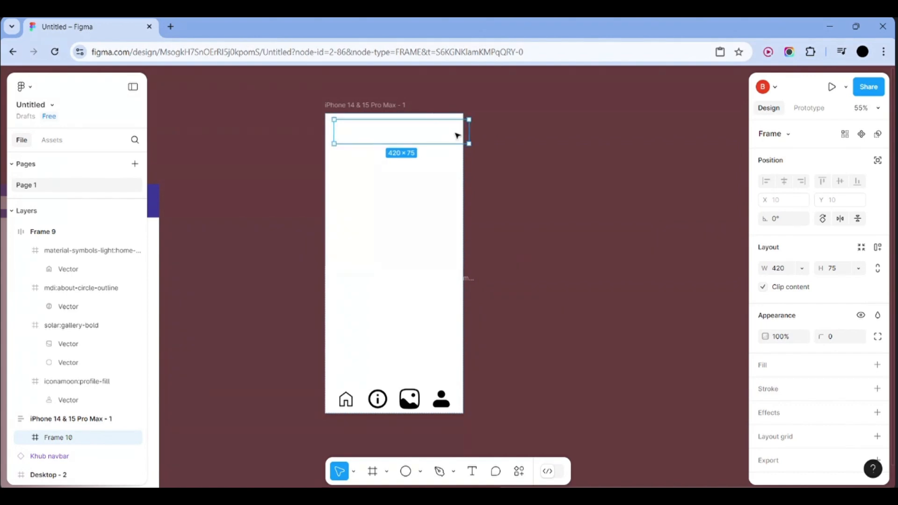
pyautogui.click(423, 209)
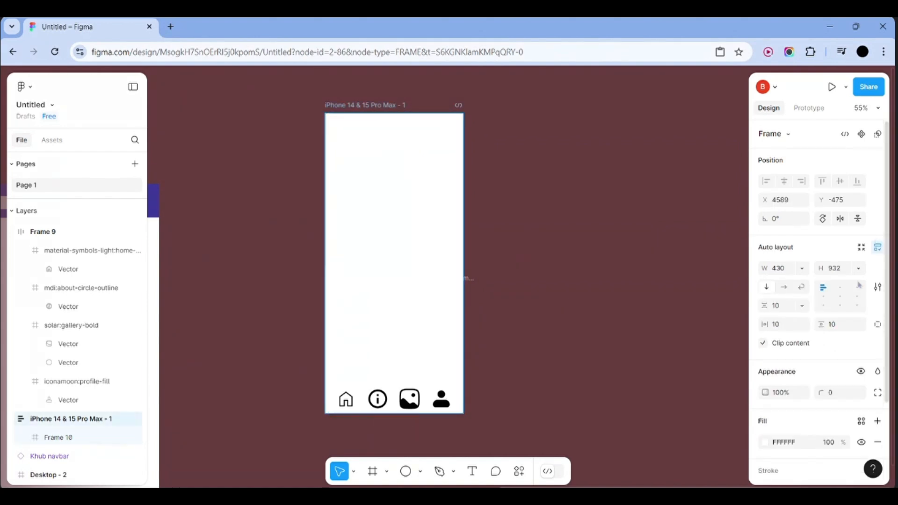
pyautogui.click(840, 296)
pyautogui.click(674, 234)
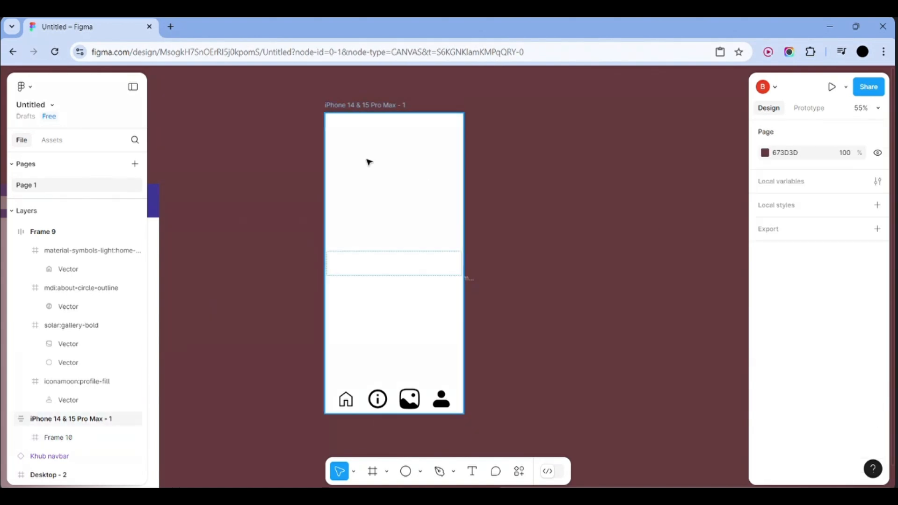
pyautogui.moveTo(372, 261); pyautogui.dragTo(370, 124)
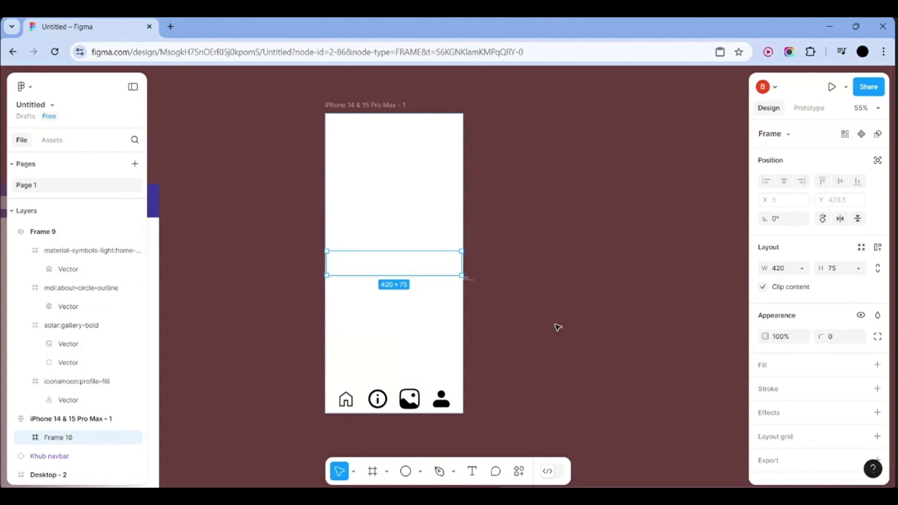
# Give the new top bar a drop shadow and an indigo 3D3997 fill
pyautogui.click(457, 326)
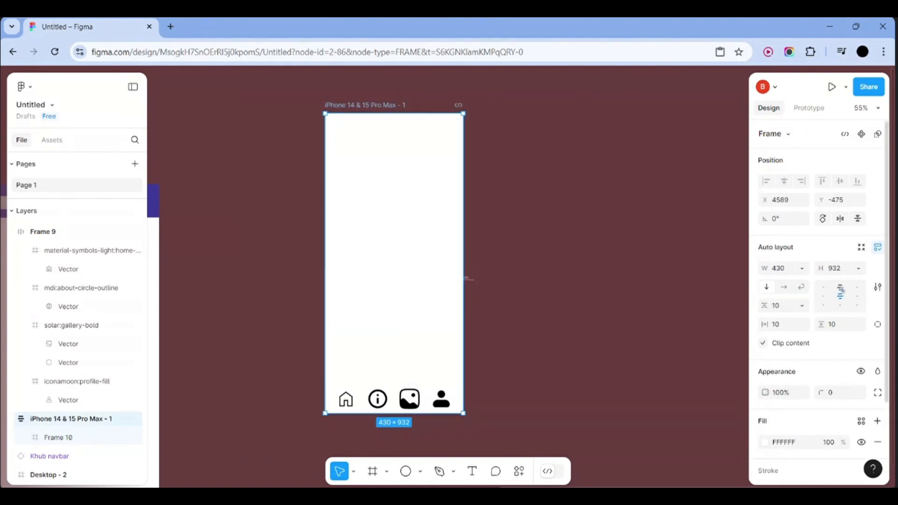
pyautogui.click(419, 127)
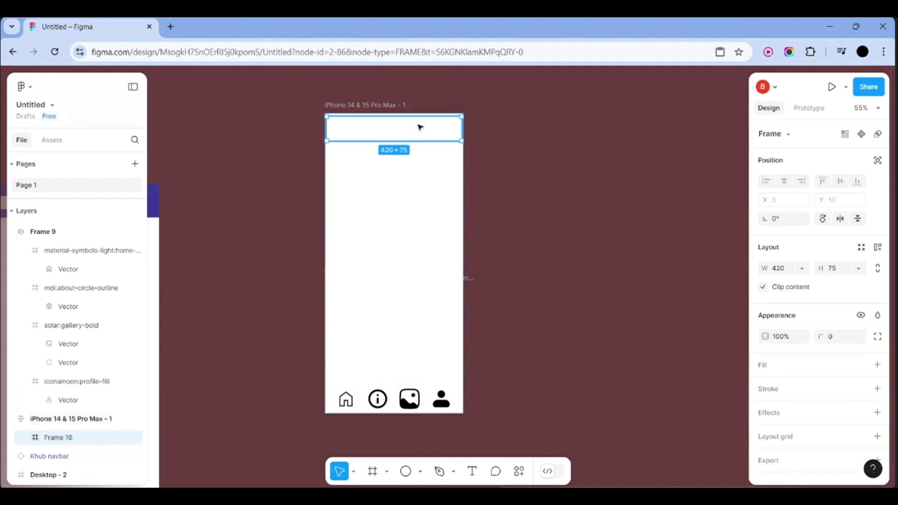
pyautogui.click(529, 158)
pyautogui.click(417, 136)
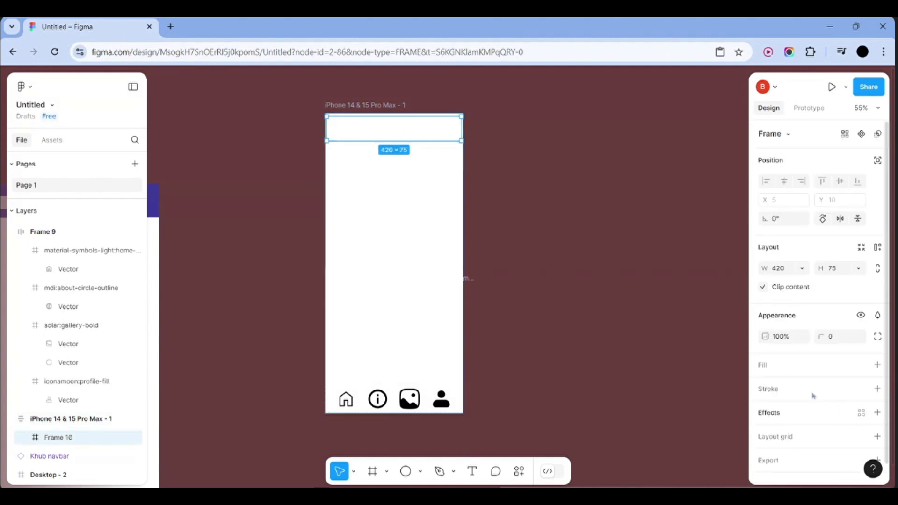
pyautogui.click(778, 413)
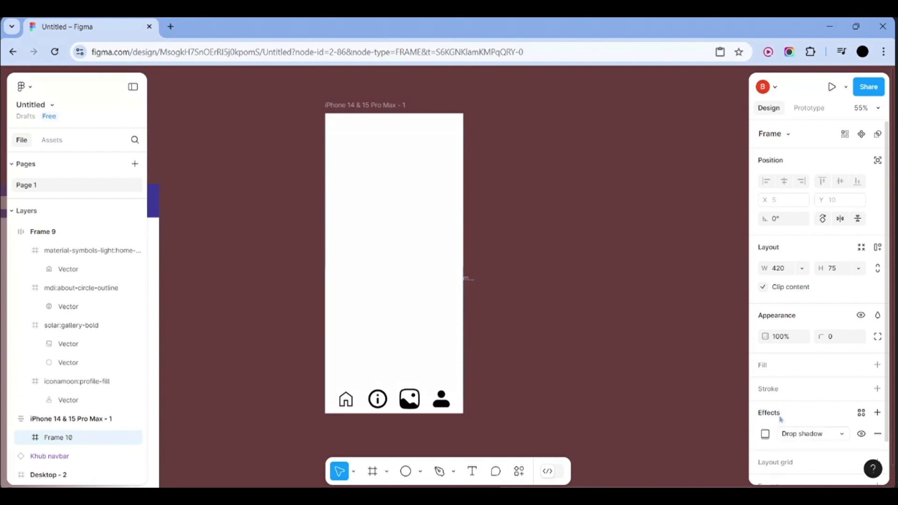
pyautogui.click(793, 370)
pyautogui.click(765, 386)
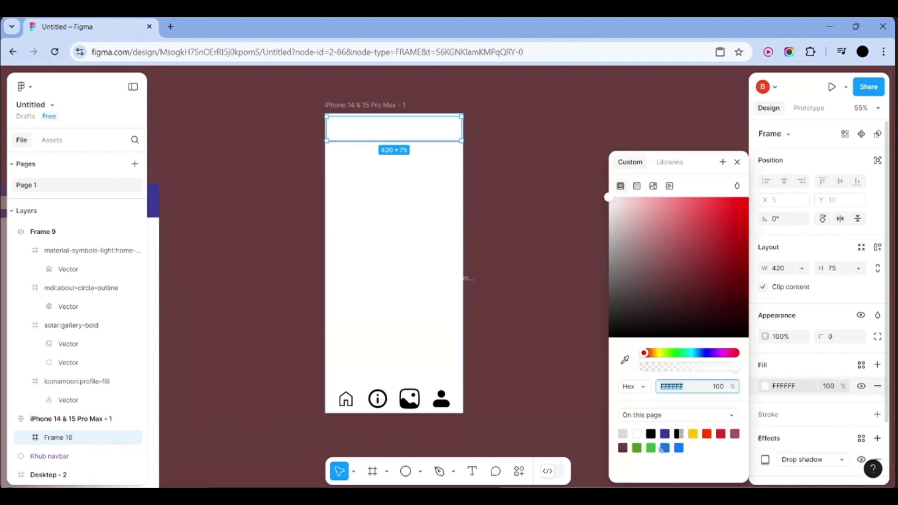
pyautogui.click(664, 433)
pyautogui.click(537, 316)
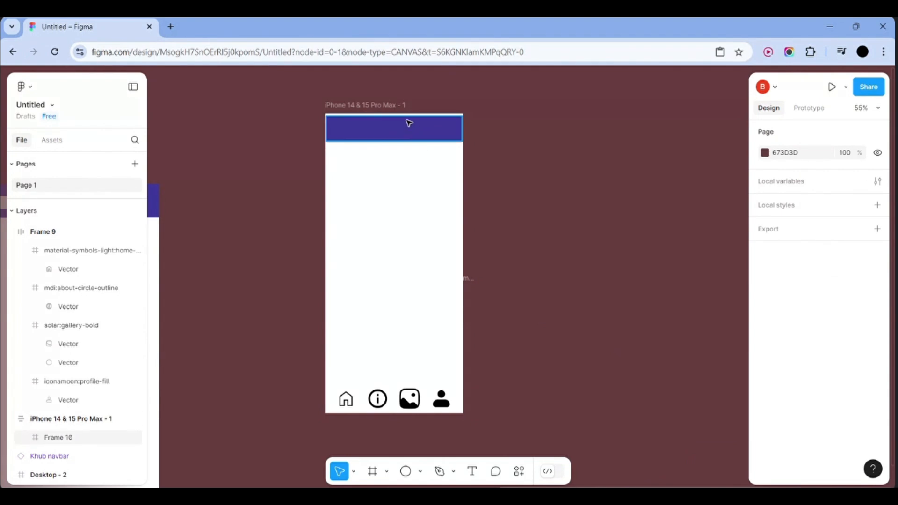
pyautogui.click(406, 120)
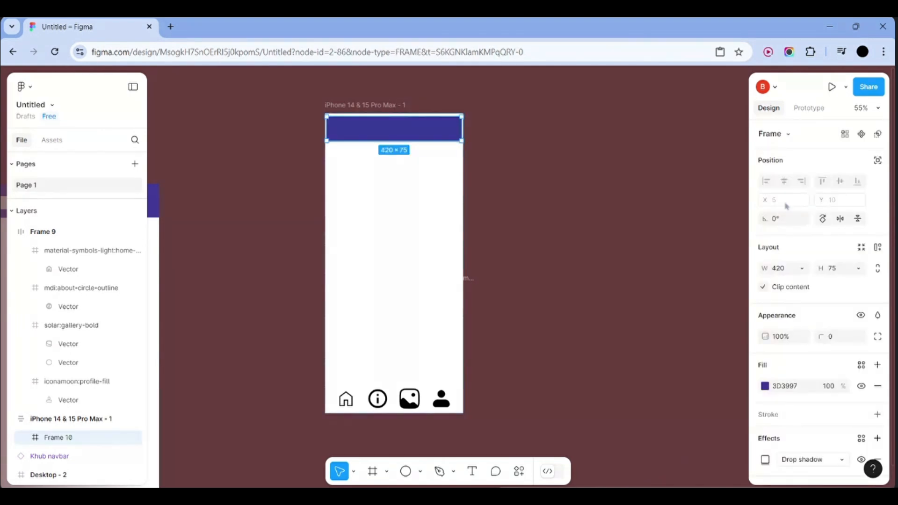
pyautogui.click(414, 262)
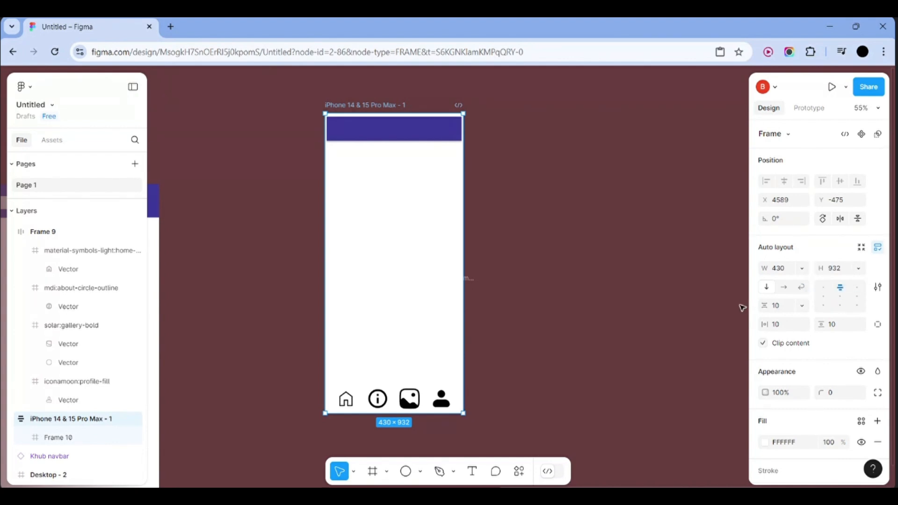
# Set the iPhone frame's horizontal and vertical auto-layout padding to 0
pyautogui.click(413, 125)
pyautogui.click(430, 177)
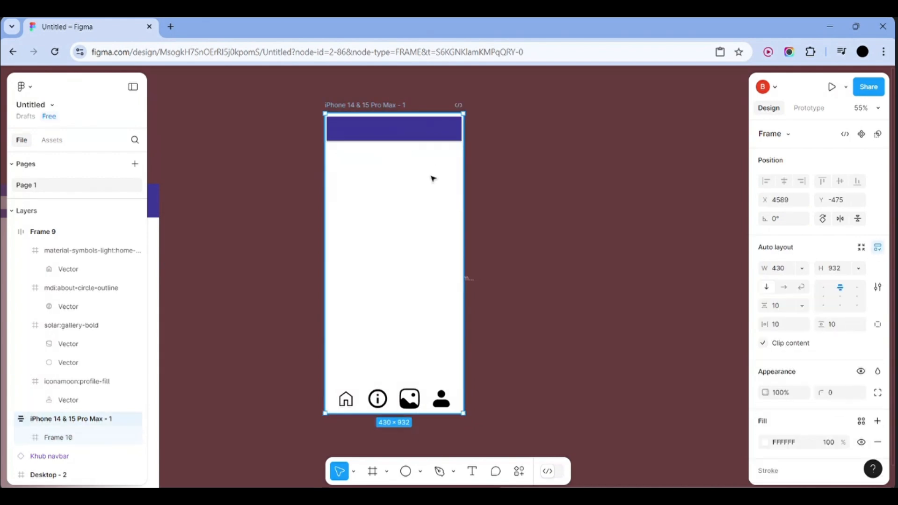
pyautogui.click(785, 330)
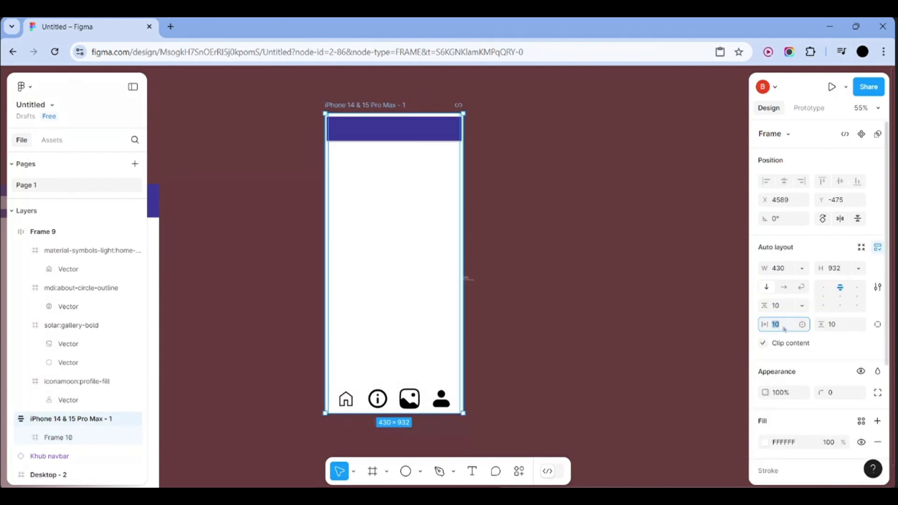
pyautogui.click(859, 324)
pyautogui.click(746, 300)
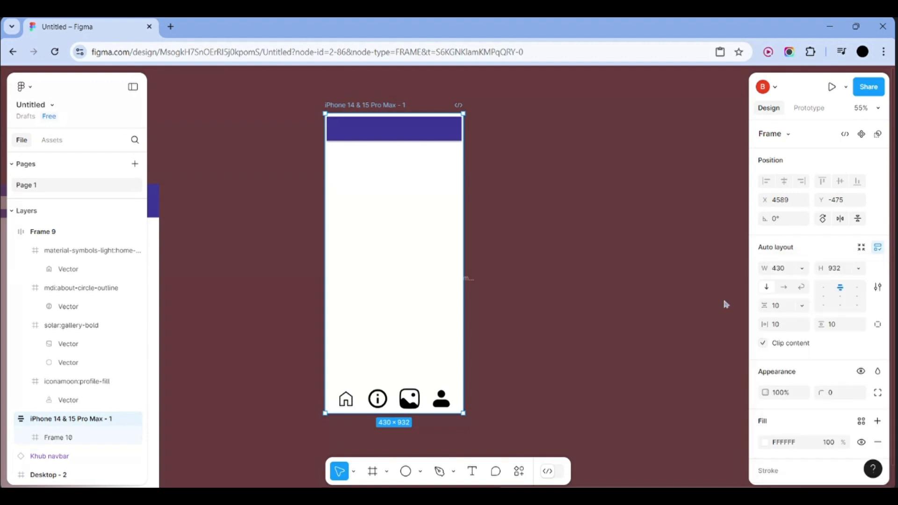
pyautogui.click(839, 326)
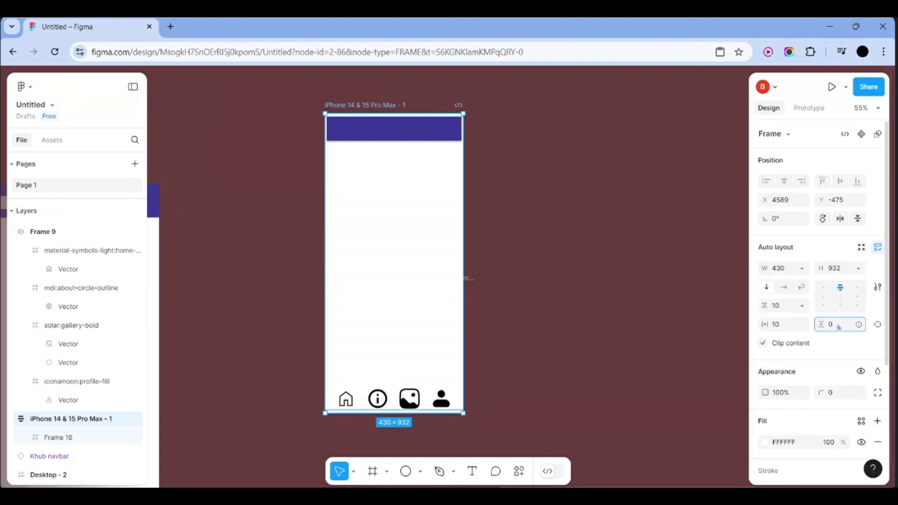
pyautogui.press('Return')
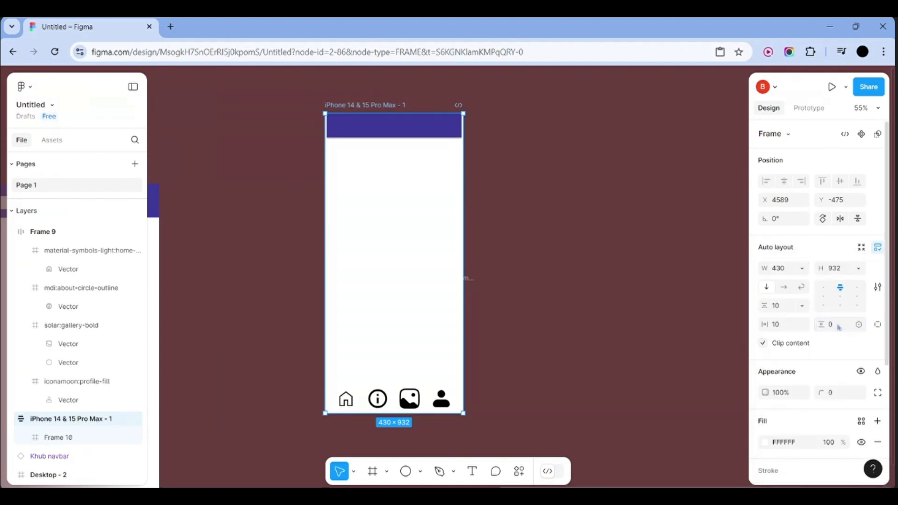
pyautogui.click(791, 330)
pyautogui.write('0')
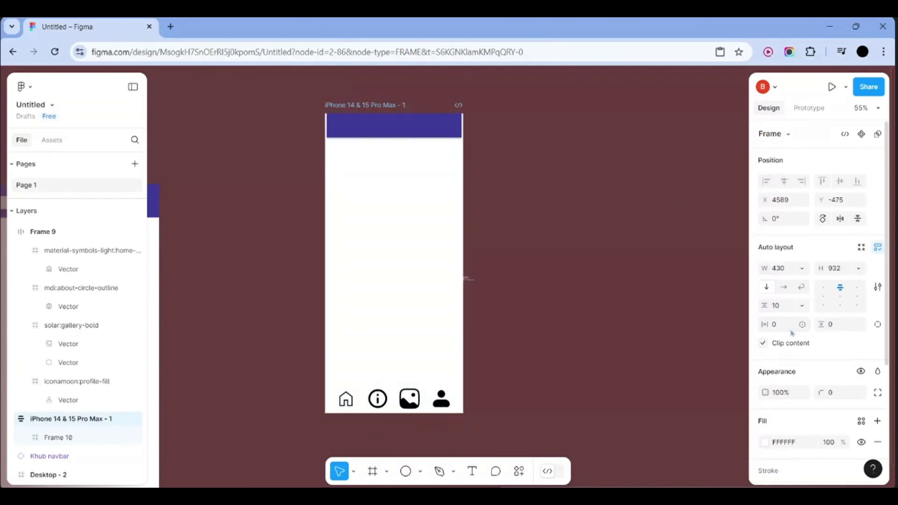
pyautogui.click(683, 327)
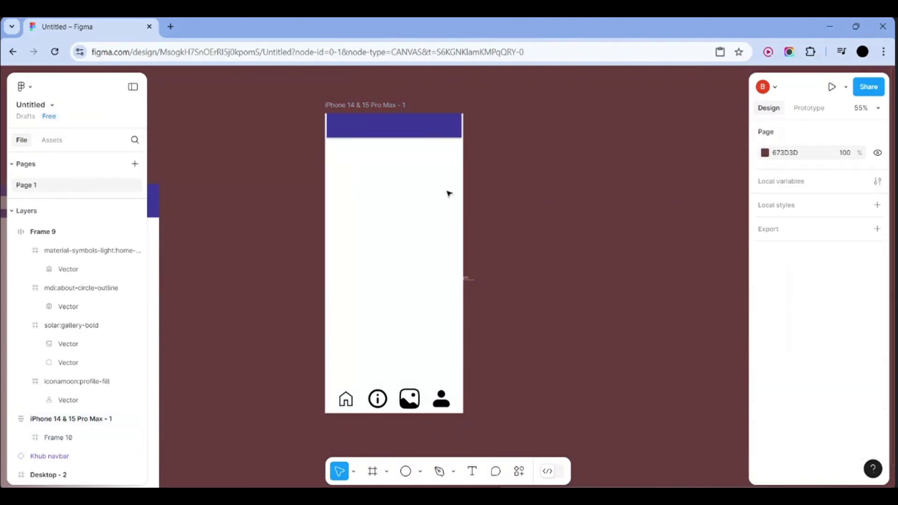
# Widen the indigo top bar to 425, then nudge it to about 431 px
pyautogui.click(388, 127)
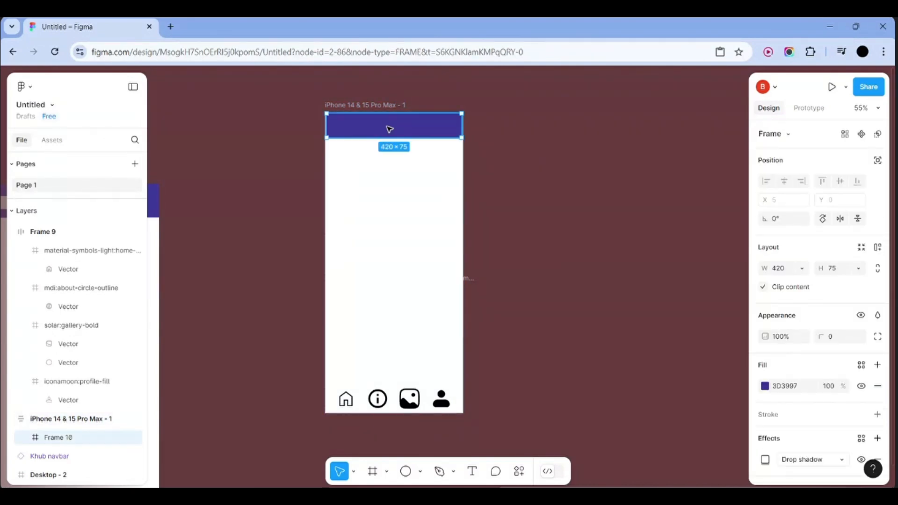
pyautogui.click(802, 268)
pyautogui.click(700, 281)
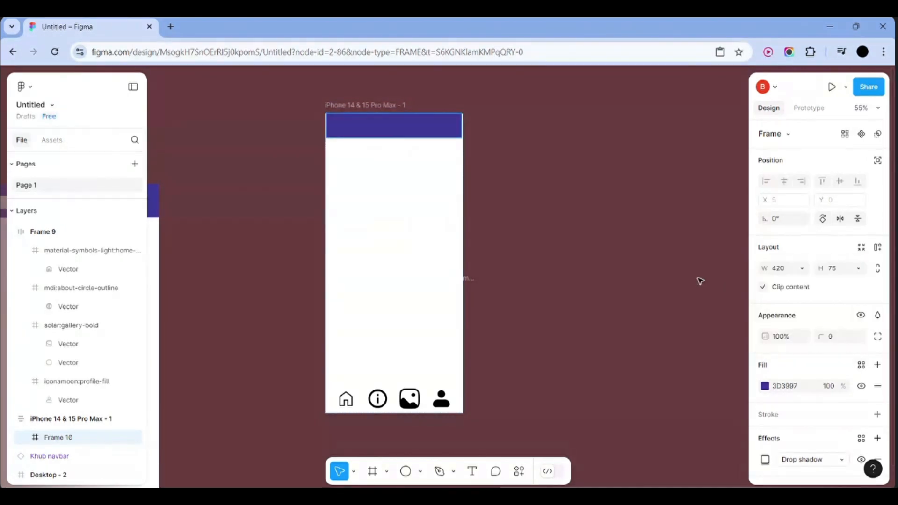
pyautogui.click(789, 274)
pyautogui.write('425')
pyautogui.press('Return')
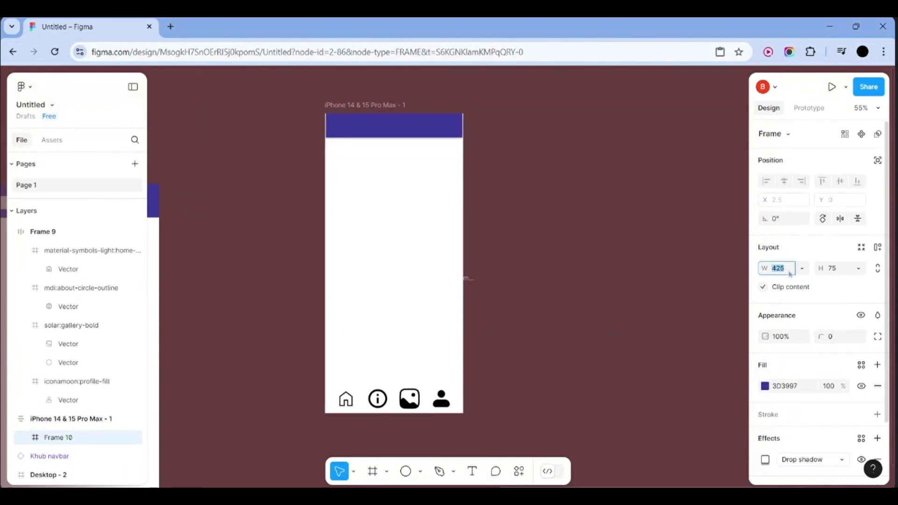
pyautogui.press('Up')
pyautogui.press('Up')
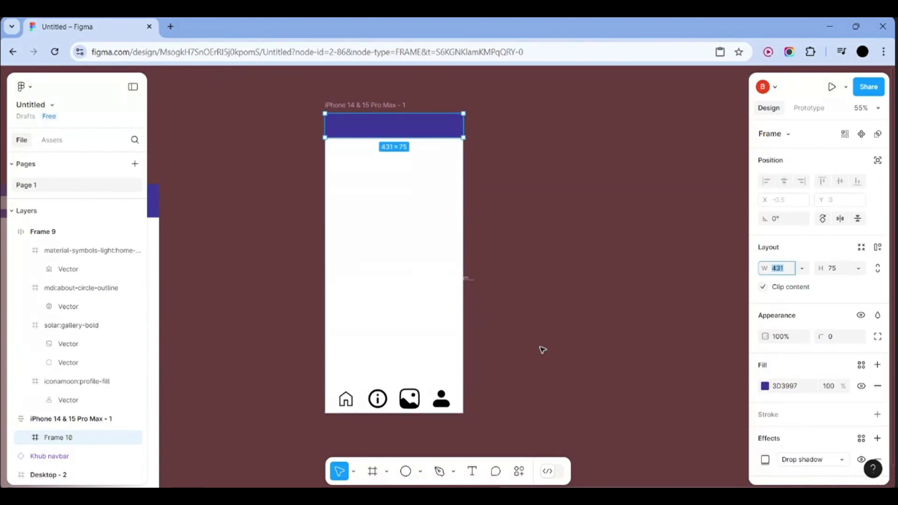
pyautogui.click(542, 348)
# Fill the bottom navbar with indigo 3D3997 at about 33% opacity
pyautogui.click(460, 409)
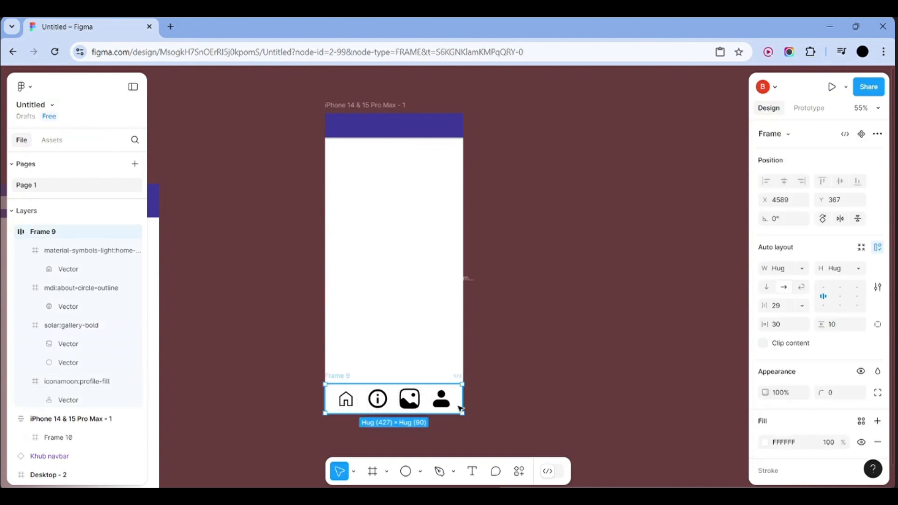
pyautogui.click(778, 442)
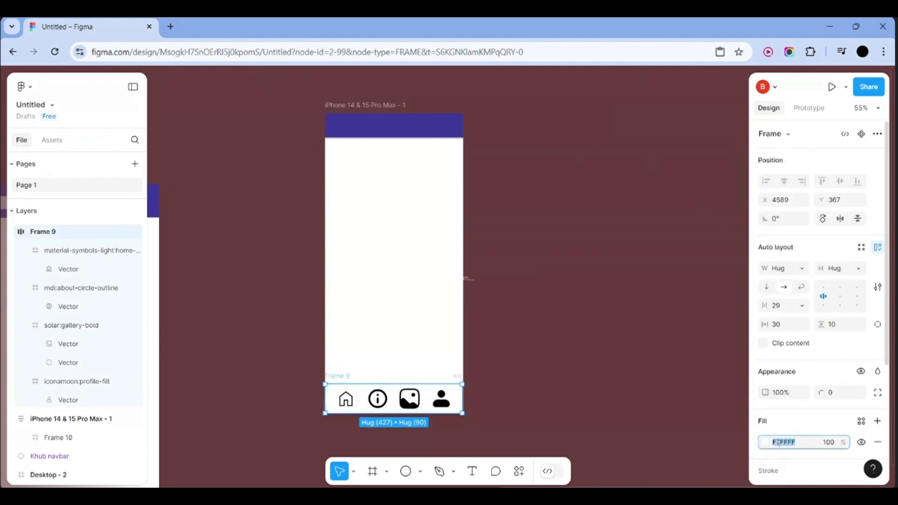
pyautogui.click(764, 442)
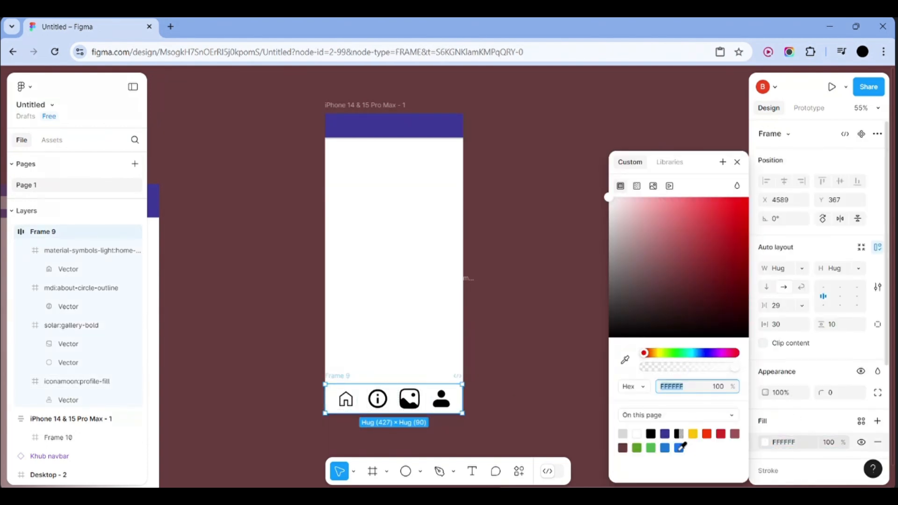
pyautogui.click(665, 433)
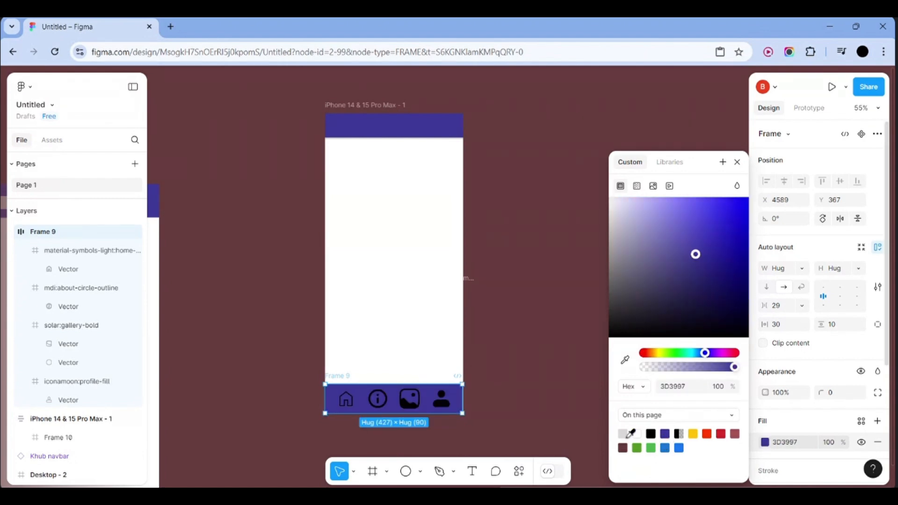
pyautogui.moveTo(734, 367); pyautogui.dragTo(676, 380)
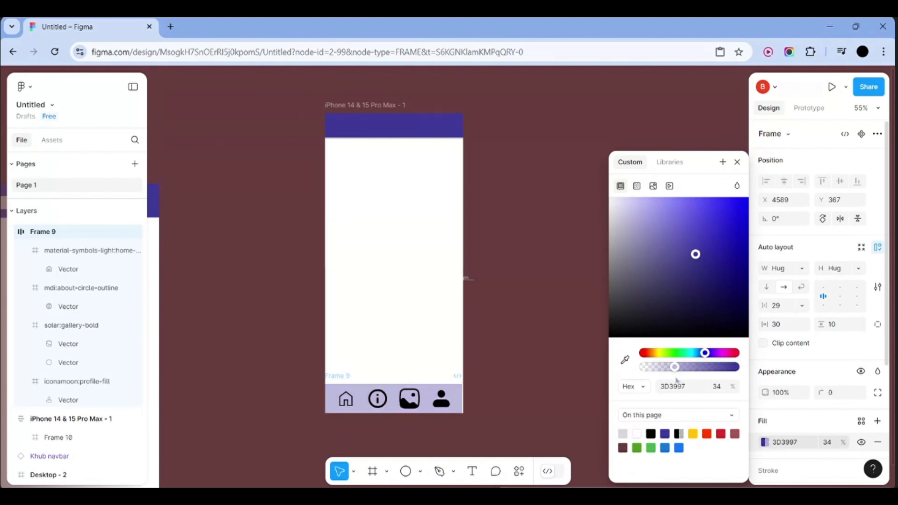
pyautogui.click(557, 414)
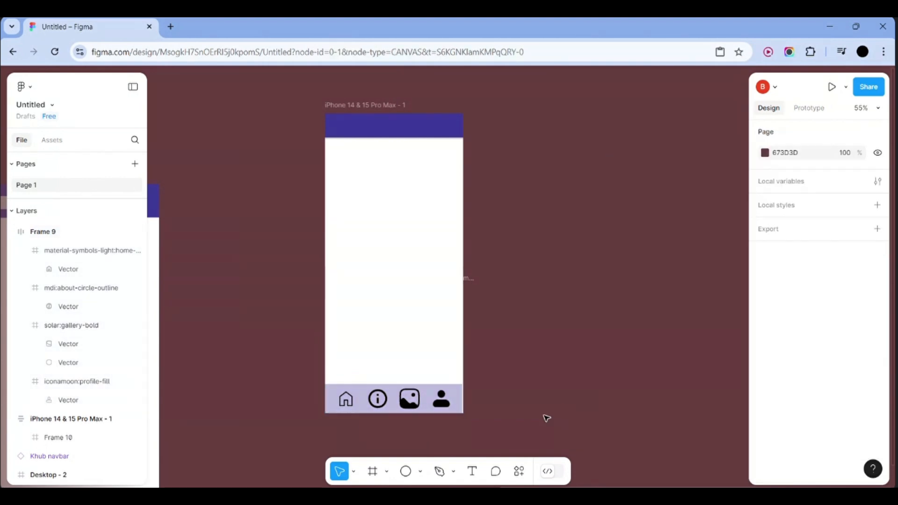
# Nudge the navbar's X position from 4589 to 4593
pyautogui.click(458, 406)
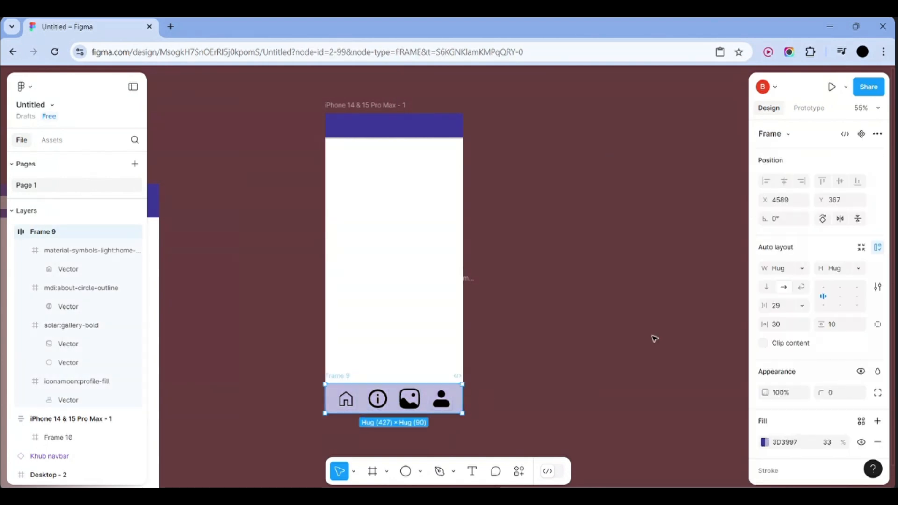
pyautogui.click(801, 204)
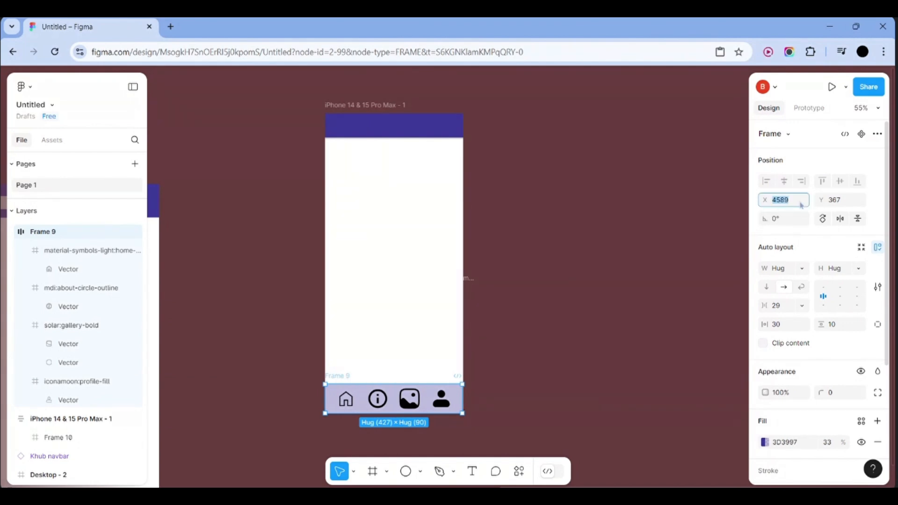
pyautogui.press('Up')
pyautogui.press('Up')
pyautogui.press('Up')
pyautogui.press('Up')
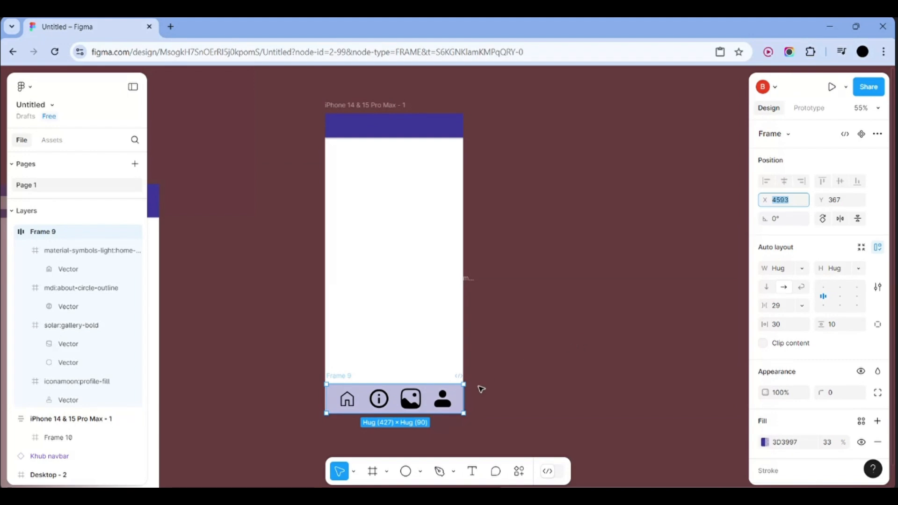
# Settle the bottom navbar at X 4590, aligned with the phone frame's bottom
pyautogui.click(334, 412)
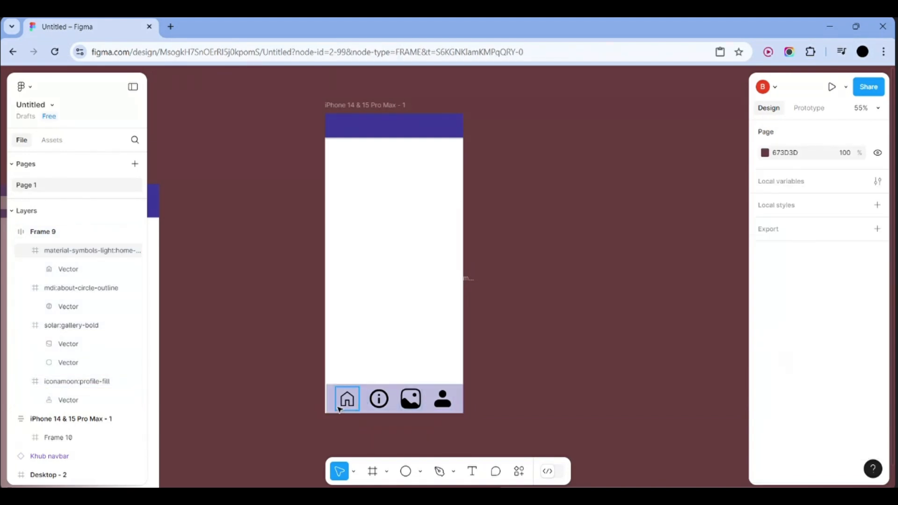
pyautogui.click(337, 406)
pyautogui.click(307, 427)
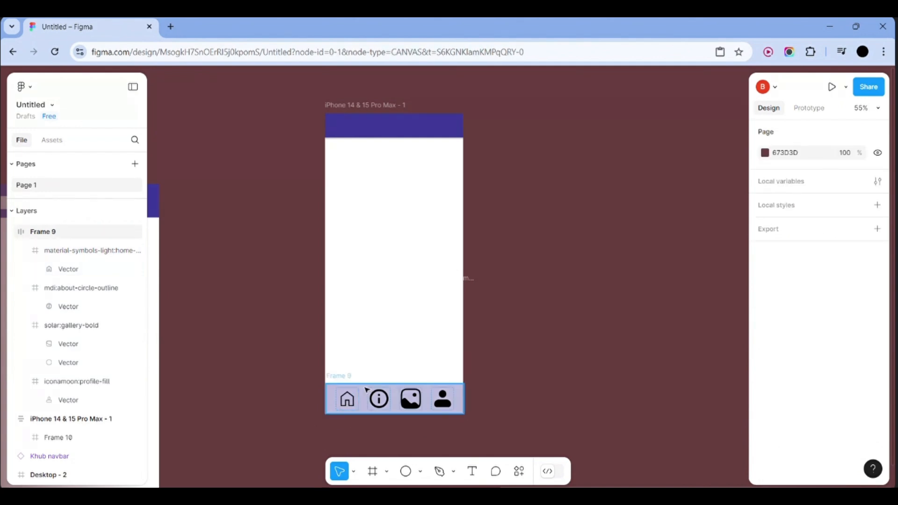
pyautogui.click(365, 390)
pyautogui.moveTo(365, 389); pyautogui.dragTo(363, 390)
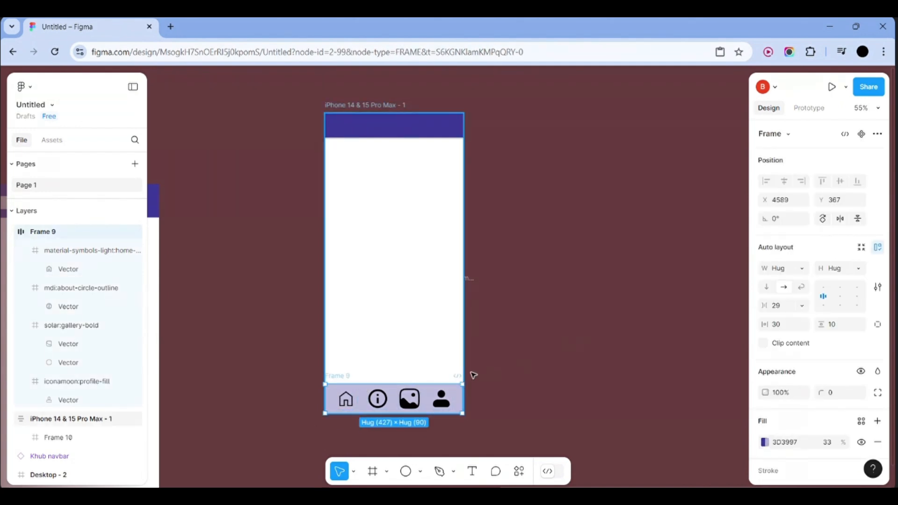
pyautogui.click(778, 206)
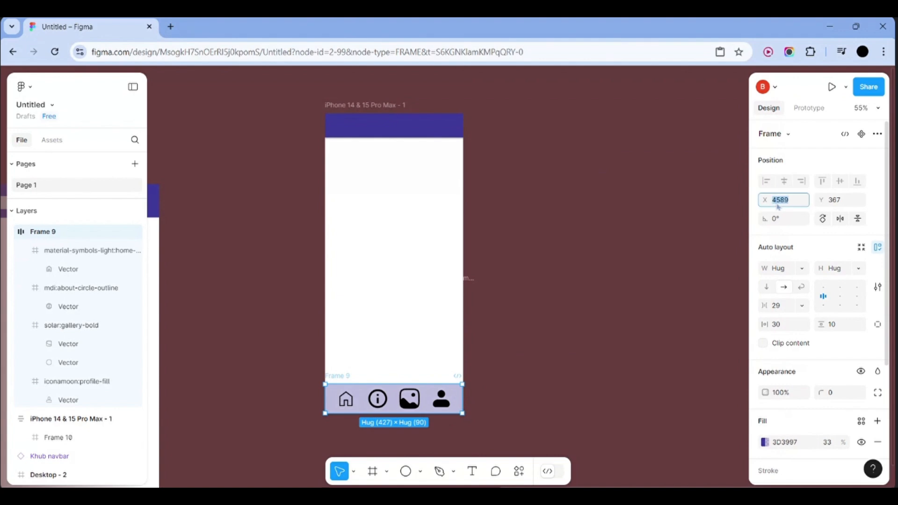
pyautogui.press('Up')
pyautogui.press('Up')
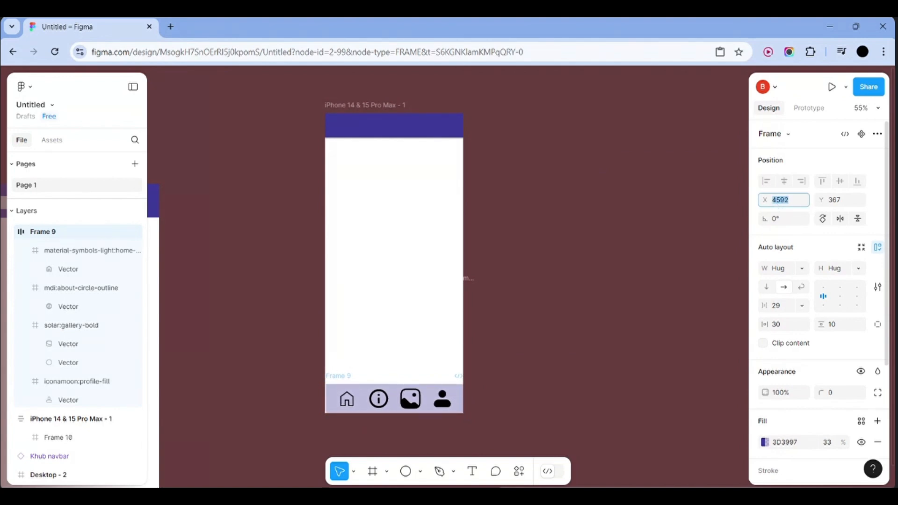
pyautogui.press('Down')
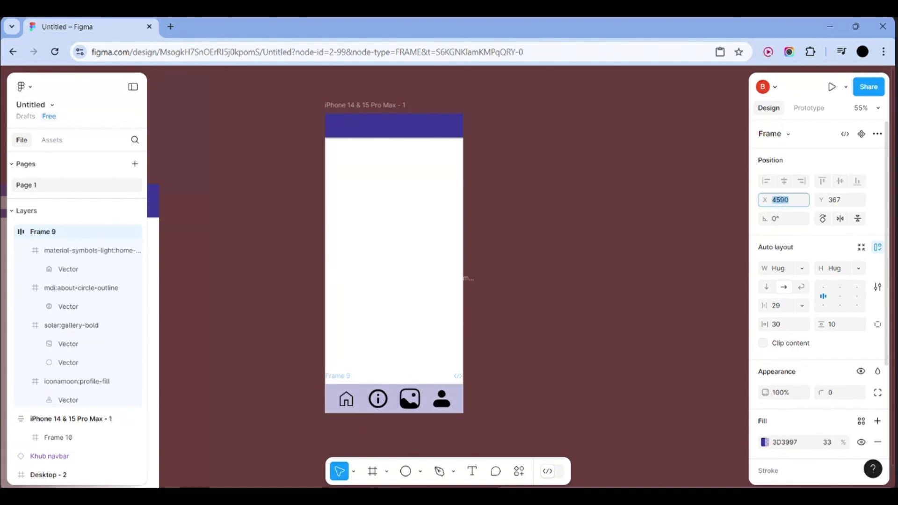
pyautogui.click(595, 258)
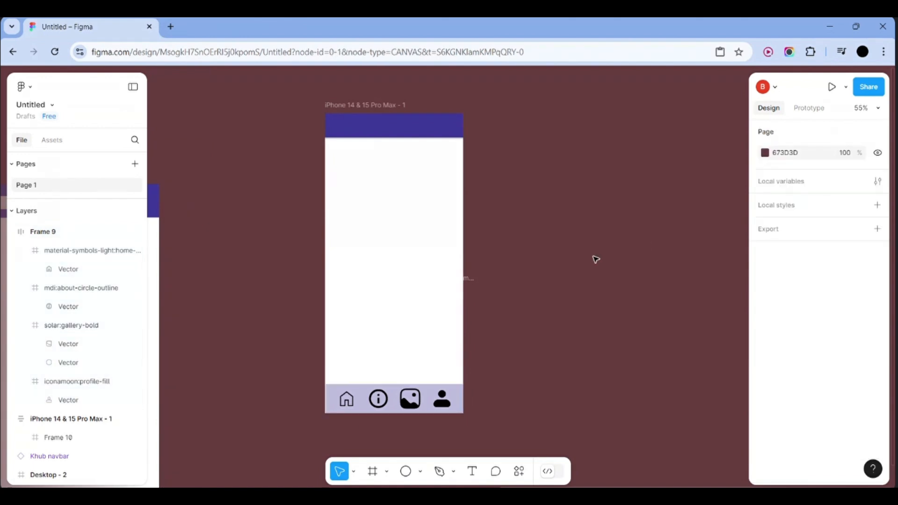
pyautogui.click(405, 405)
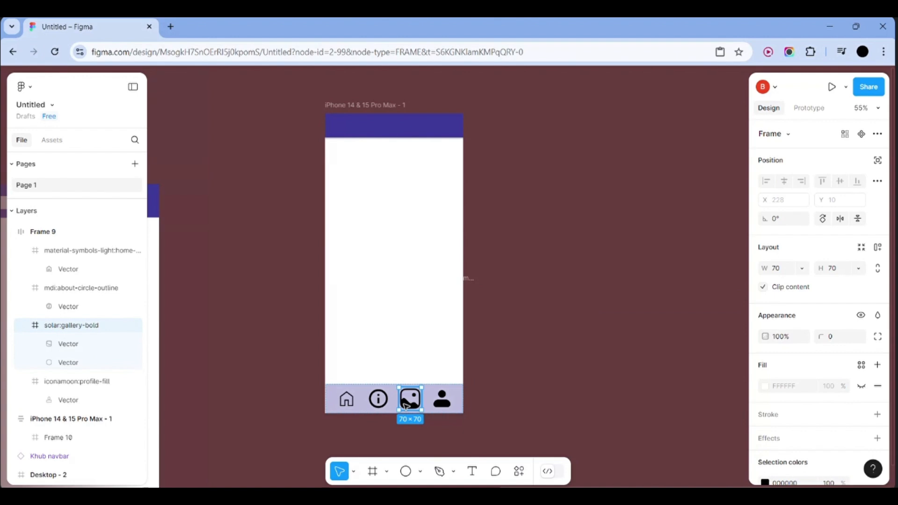
pyautogui.click(523, 394)
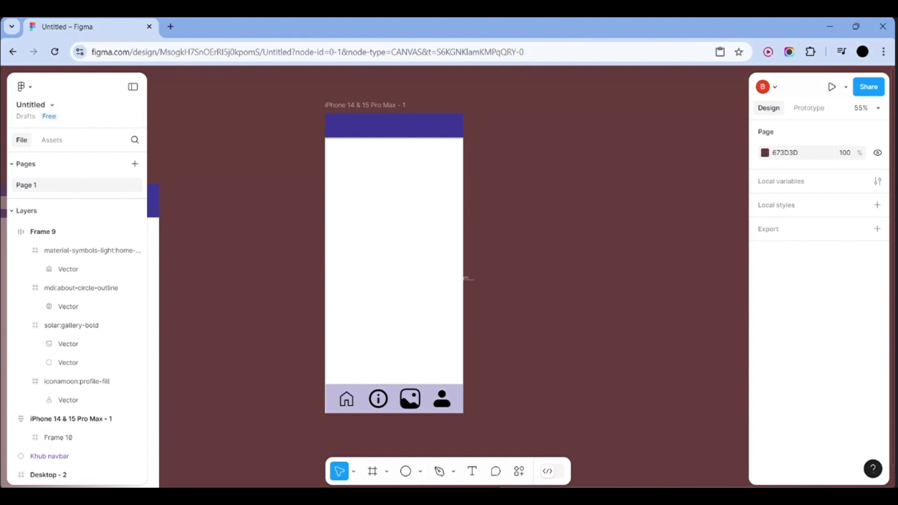
# Add an iPhone 14 & 15 Pro Max frame beside the first screen
pyautogui.click(376, 473)
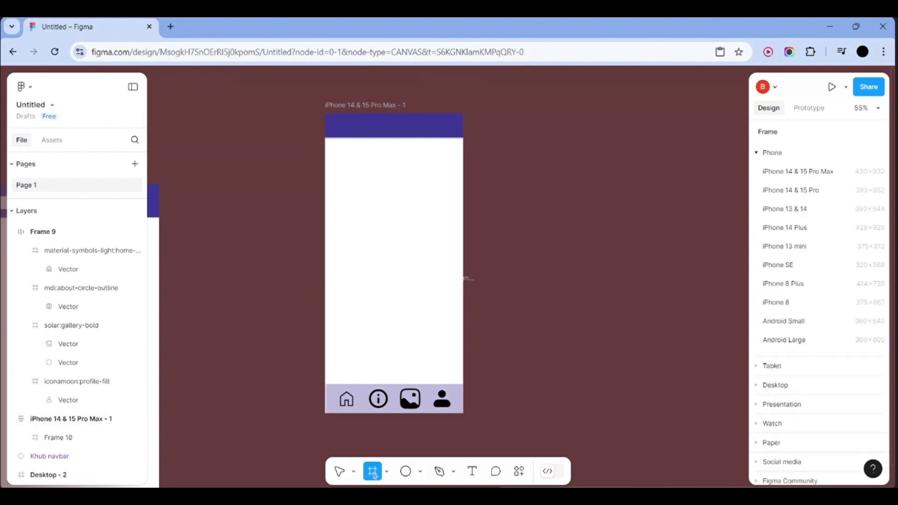
pyautogui.click(810, 173)
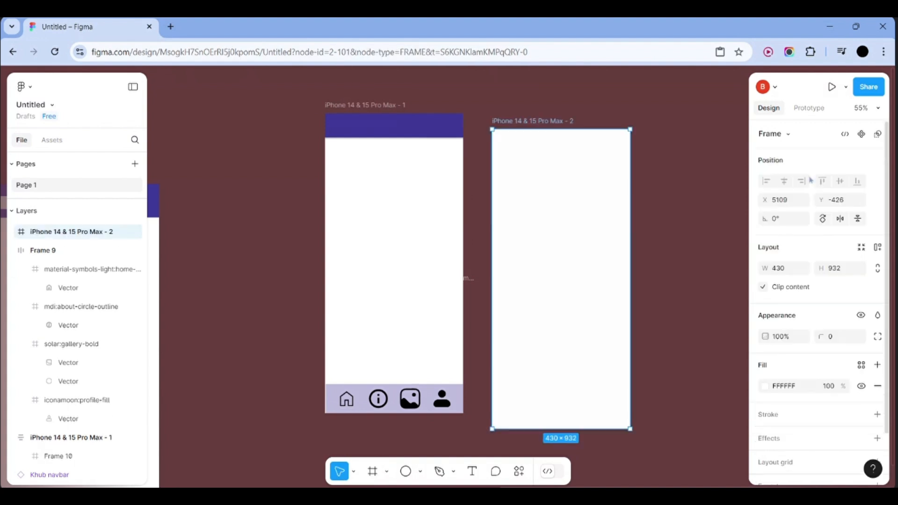
pyautogui.moveTo(591, 219); pyautogui.dragTo(589, 222)
pyautogui.click(679, 231)
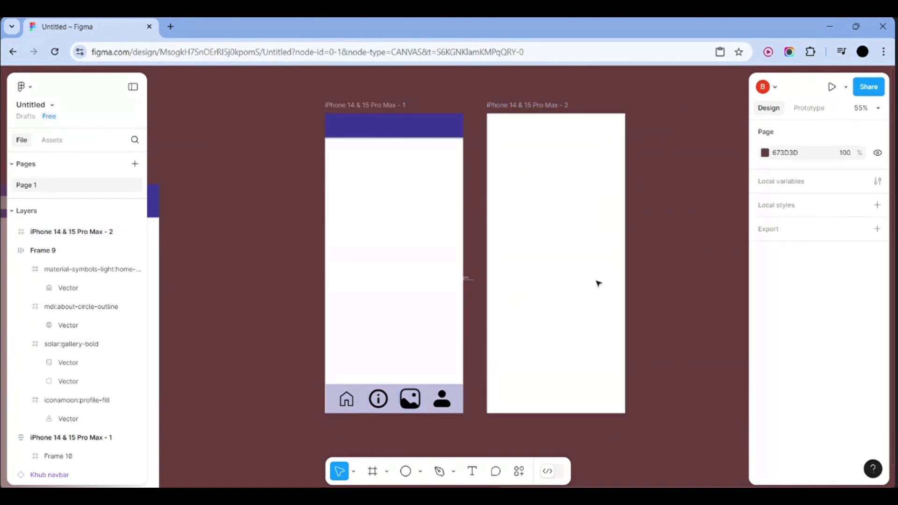
# Alt-drag a copy of the purple Frame 10 header onto the second iPhone's top
pyautogui.click(429, 127)
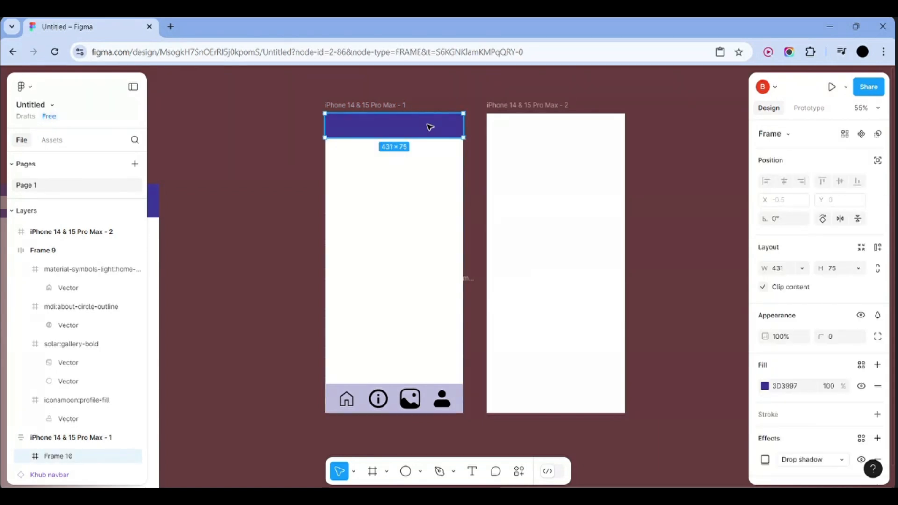
pyautogui.moveTo(429, 127); pyautogui.dragTo(593, 126)
pyautogui.click(646, 140)
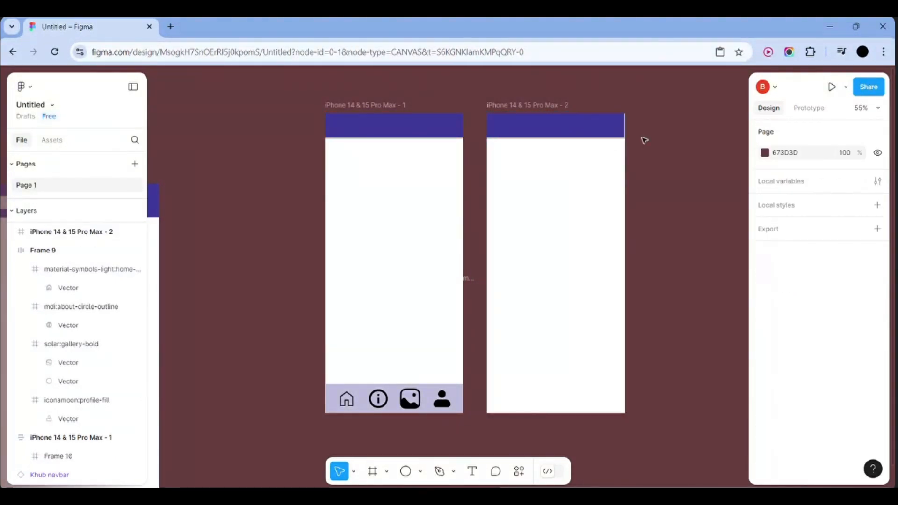
pyautogui.click(598, 134)
pyautogui.click(679, 140)
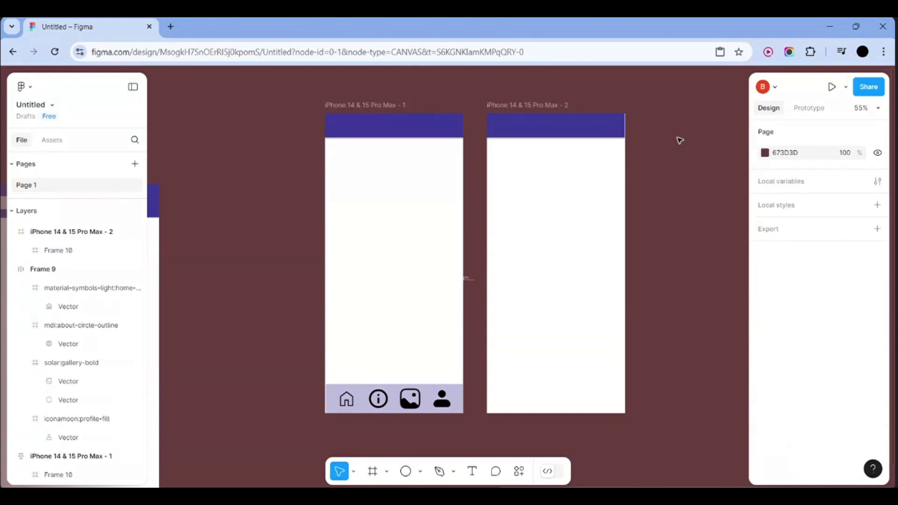
pyautogui.click(538, 139)
pyautogui.click(704, 163)
# Add a bold white 'Home' title in the first iPhone's header
pyautogui.click(472, 471)
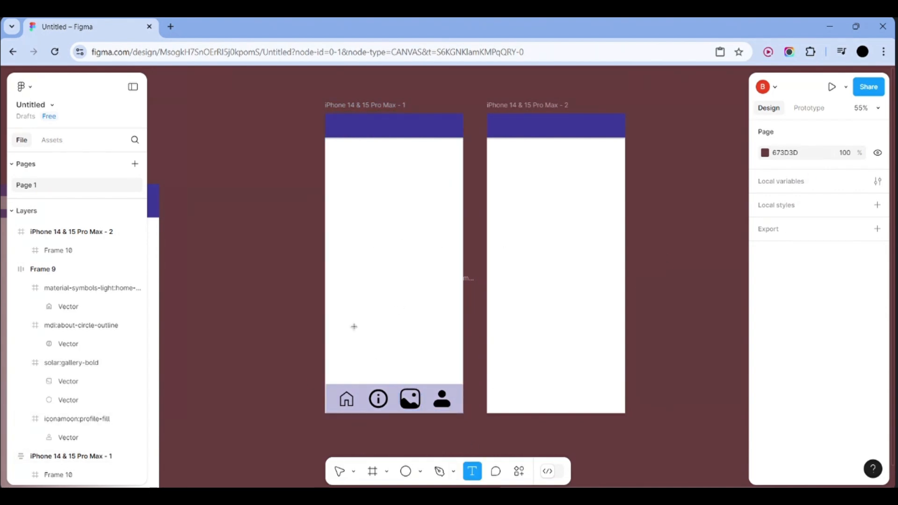
pyautogui.click(336, 125)
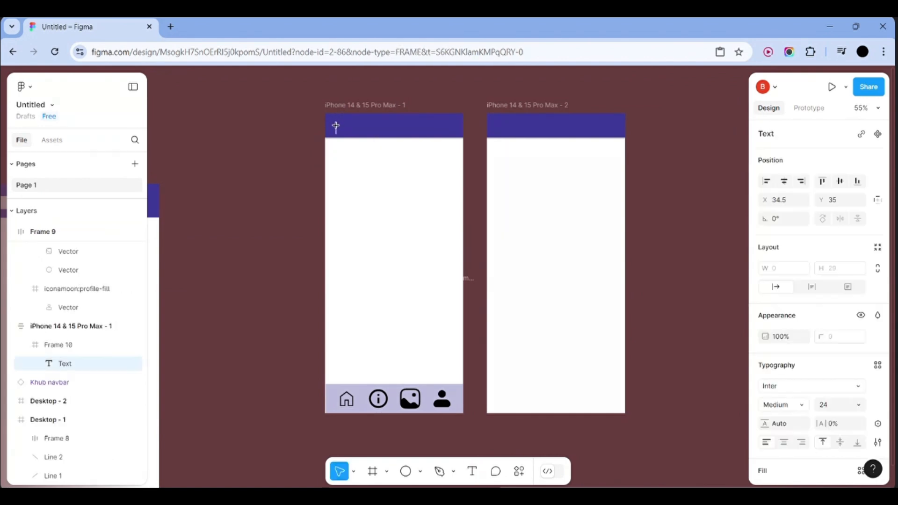
pyautogui.write('Galler')
pyautogui.press('BackSpace')
pyautogui.press('BackSpace')
pyautogui.press('BackSpace')
pyautogui.press('BackSpace')
pyautogui.press('BackSpace')
pyautogui.press('BackSpace')
pyautogui.write('Home')
pyautogui.doubleClick(350, 130)
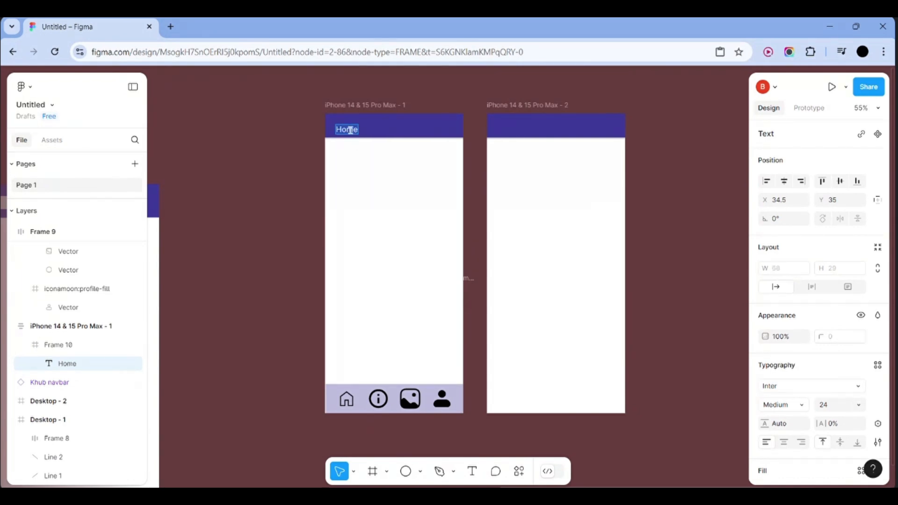
pyautogui.click(803, 408)
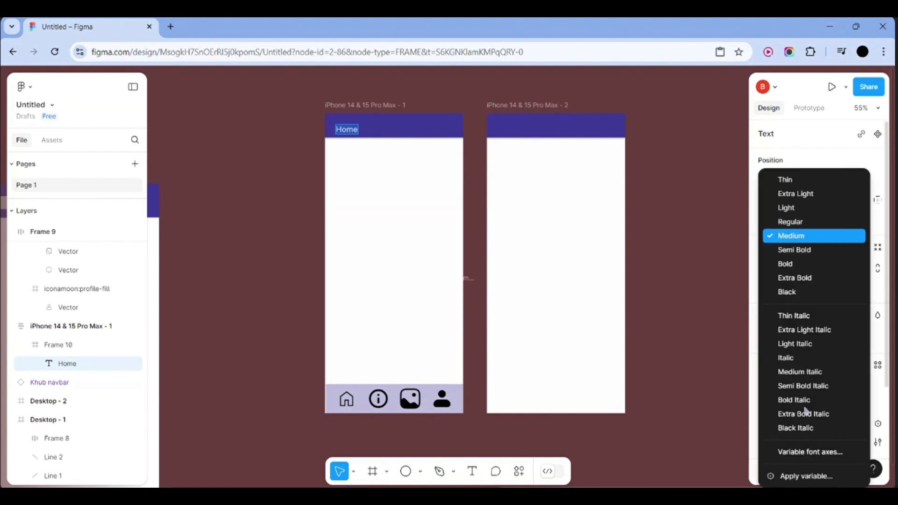
pyautogui.click(787, 264)
pyautogui.press('Escape')
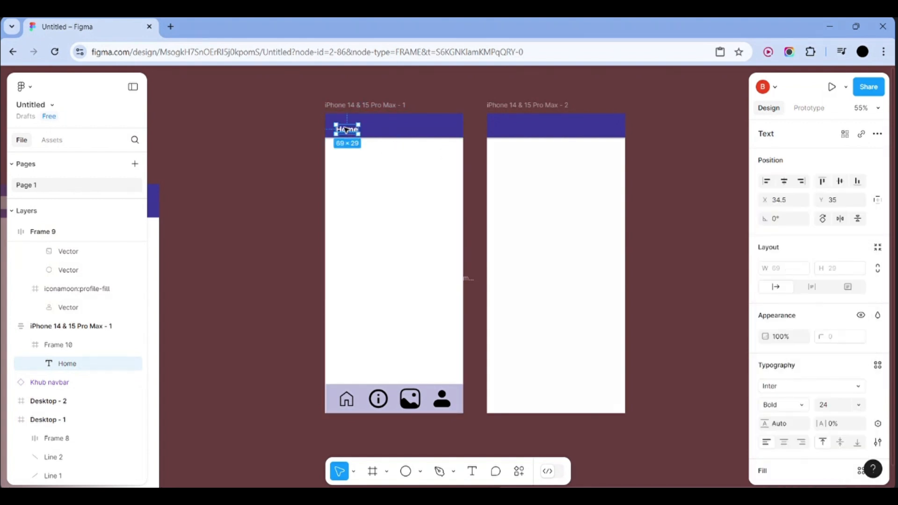
# Nudge the Home title left, try then undo auto layout, and duplicate the header
pyautogui.moveTo(346, 130); pyautogui.dragTo(345, 126)
pyautogui.click(666, 130)
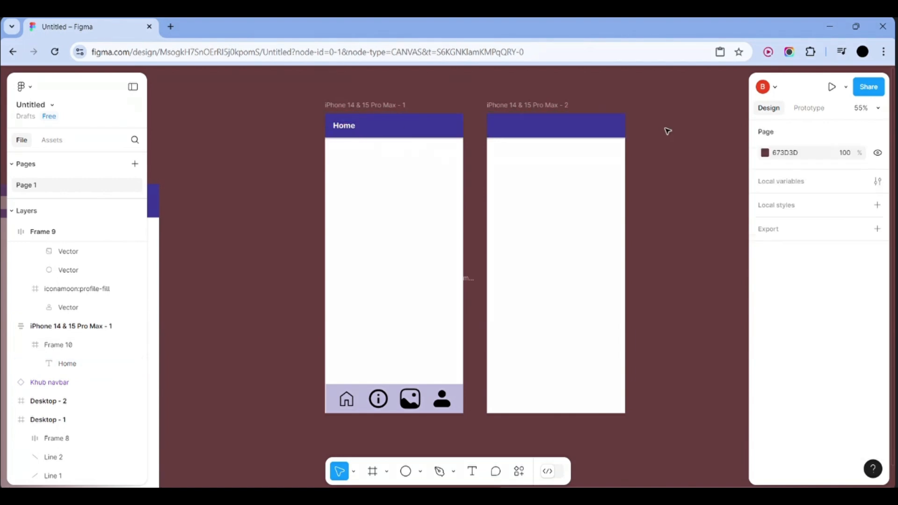
pyautogui.click(345, 127)
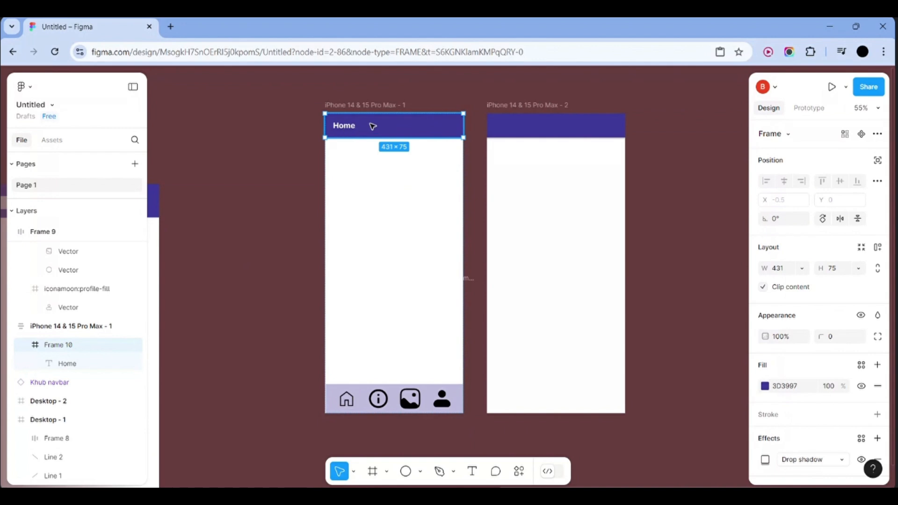
pyautogui.click(279, 128)
pyautogui.moveTo(307, 116); pyautogui.dragTo(353, 134)
pyautogui.hotkey('shift', 'a')
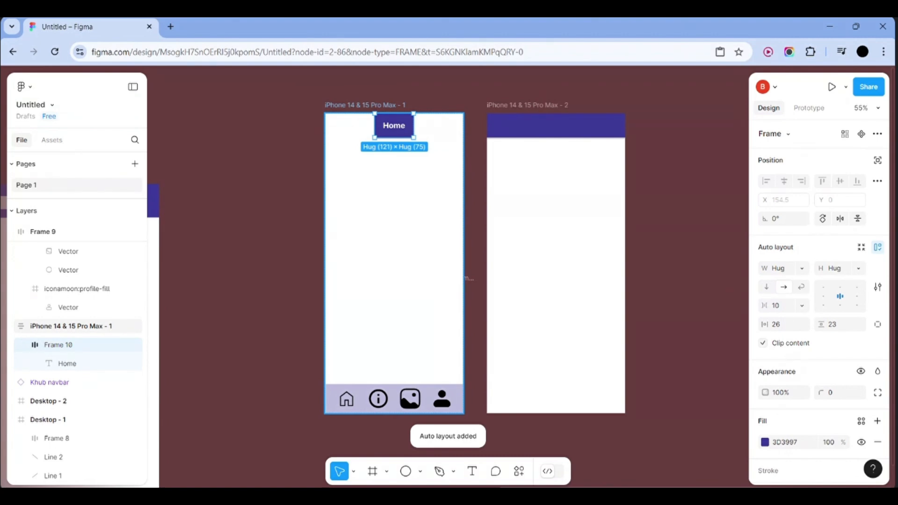
pyautogui.hotkey('ctrl', 'z')
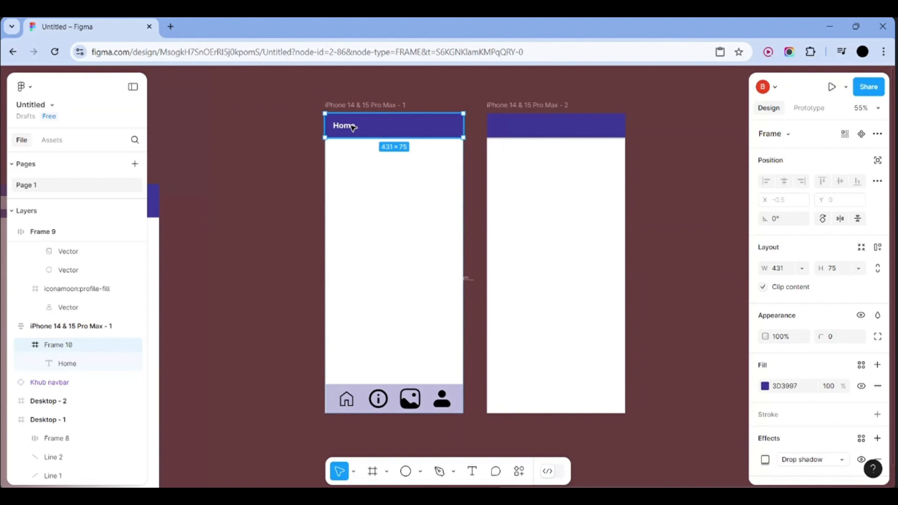
pyautogui.moveTo(353, 127); pyautogui.dragTo(515, 127)
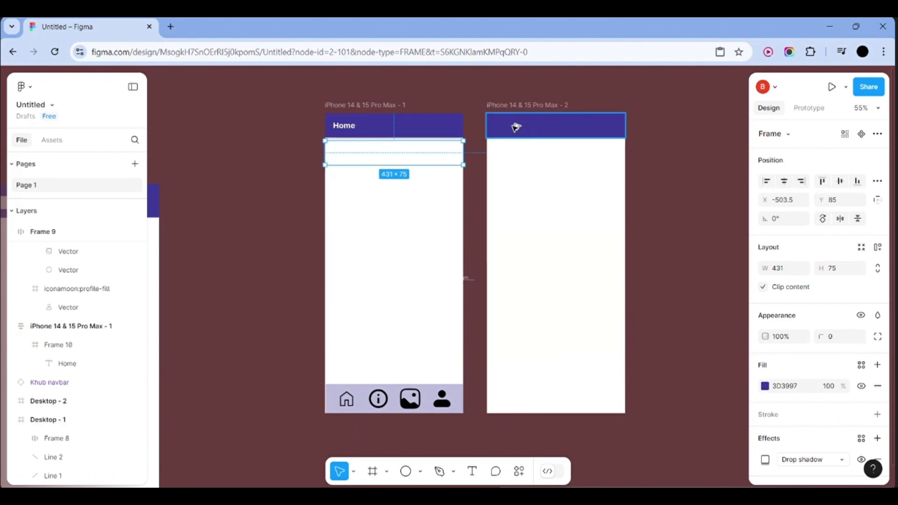
# Place the header copy atop the second iPhone and retitle it 'Gallery'
pyautogui.moveTo(401, 156); pyautogui.dragTo(563, 130)
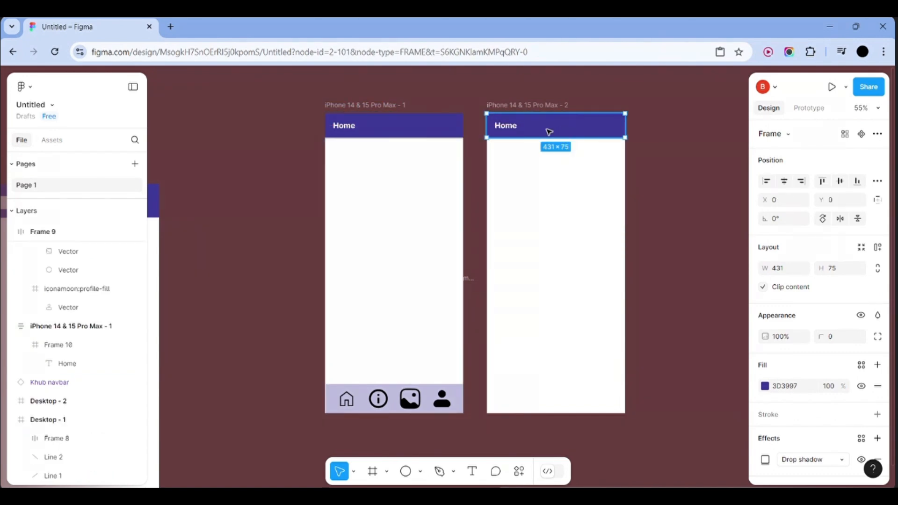
pyautogui.click(514, 128)
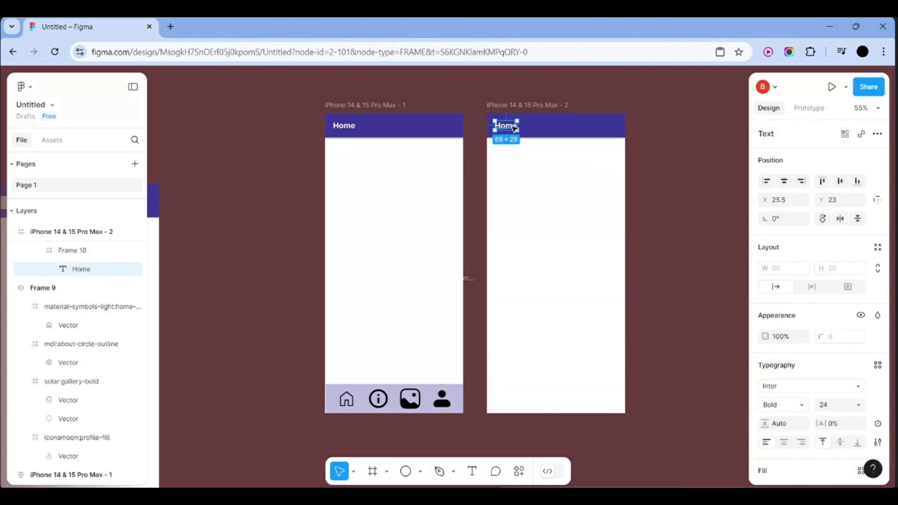
pyautogui.press('Delete')
pyautogui.hotkey('ctrl', 'z')
pyautogui.doubleClick(513, 128)
pyautogui.write('Ga')
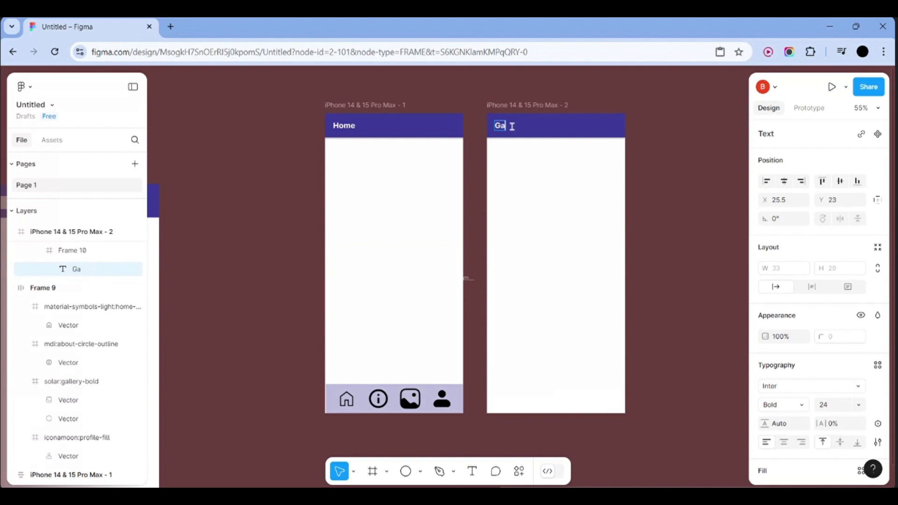
pyautogui.write('llery')
pyautogui.press('Escape')
pyautogui.click(667, 184)
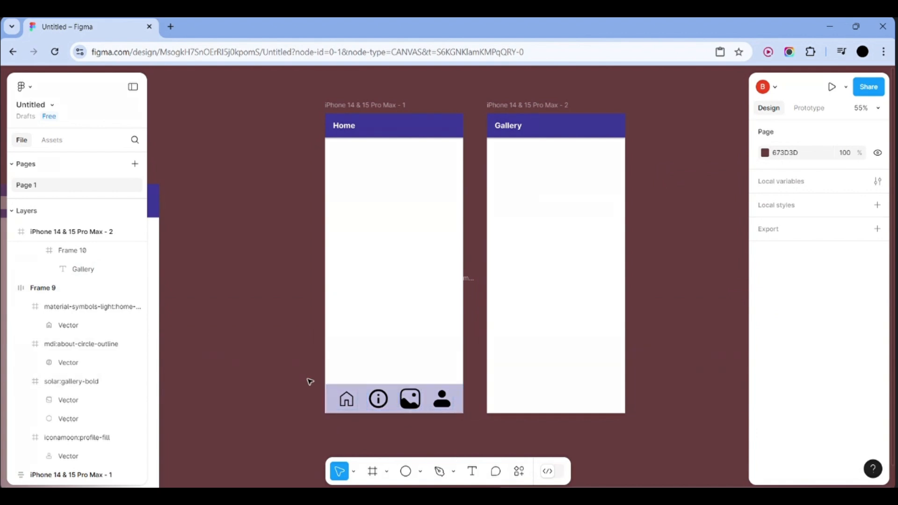
pyautogui.moveTo(307, 378); pyautogui.dragTo(466, 423)
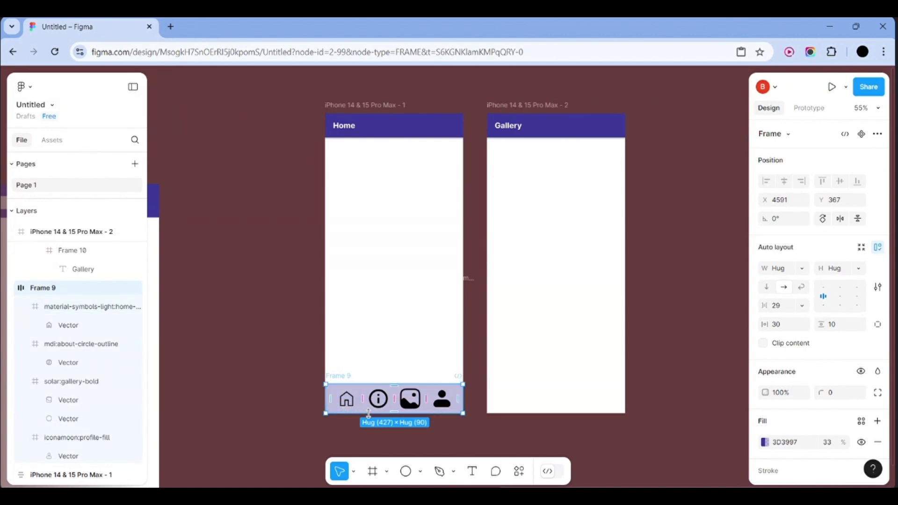
# Drag a copy of the bottom navbar over to the Gallery iPhone frame
pyautogui.click(461, 425)
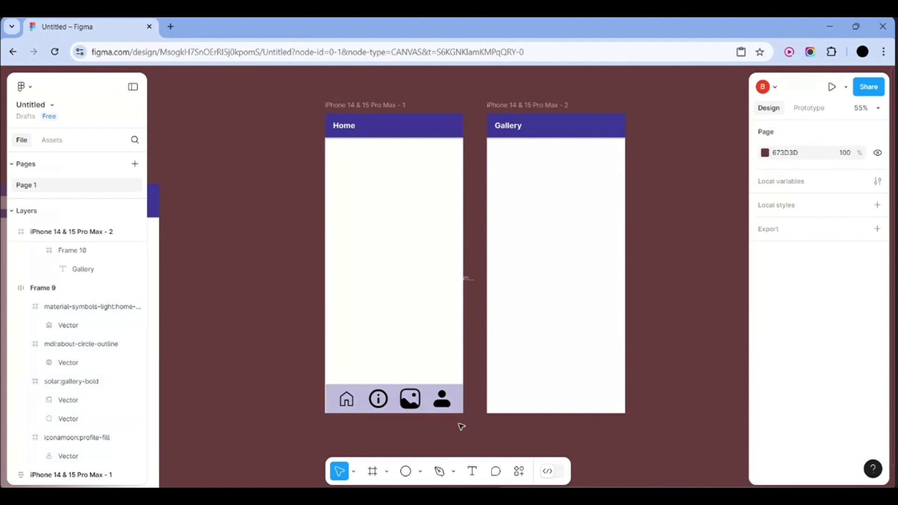
pyautogui.click(461, 414)
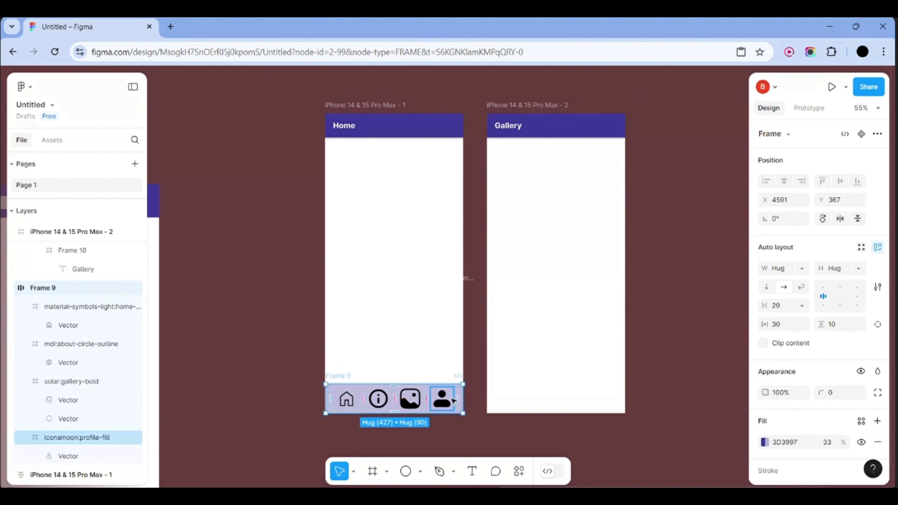
pyautogui.click(456, 434)
pyautogui.scroll(5, 456, 434)
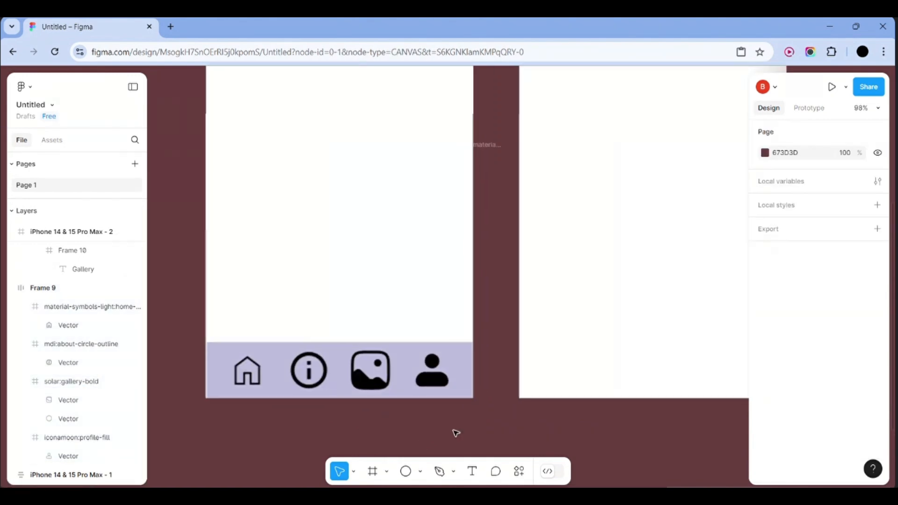
pyautogui.moveTo(372, 341); pyautogui.dragTo(845, 340)
pyautogui.hscroll(5, 737, 380)
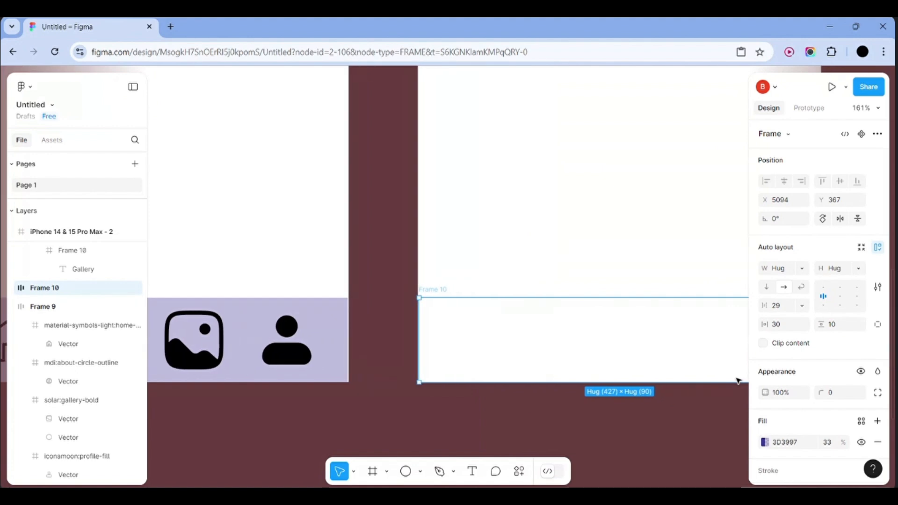
pyautogui.scroll(-3, 737, 381)
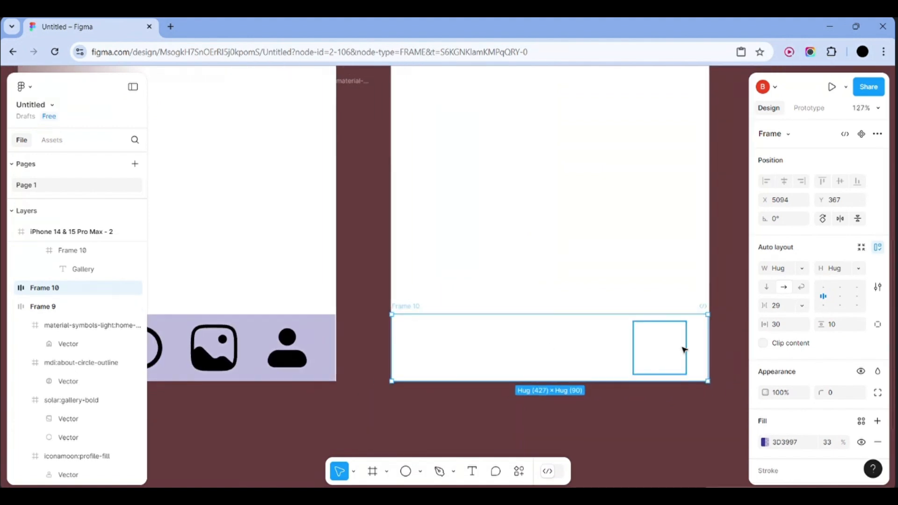
# Try raising the copied bar's fill opacity, then revert the change
pyautogui.click(775, 443)
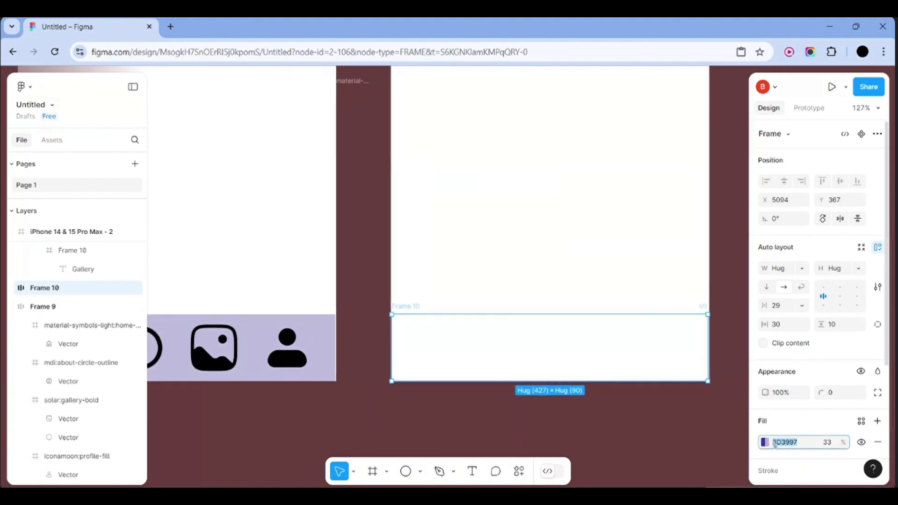
pyautogui.click(765, 442)
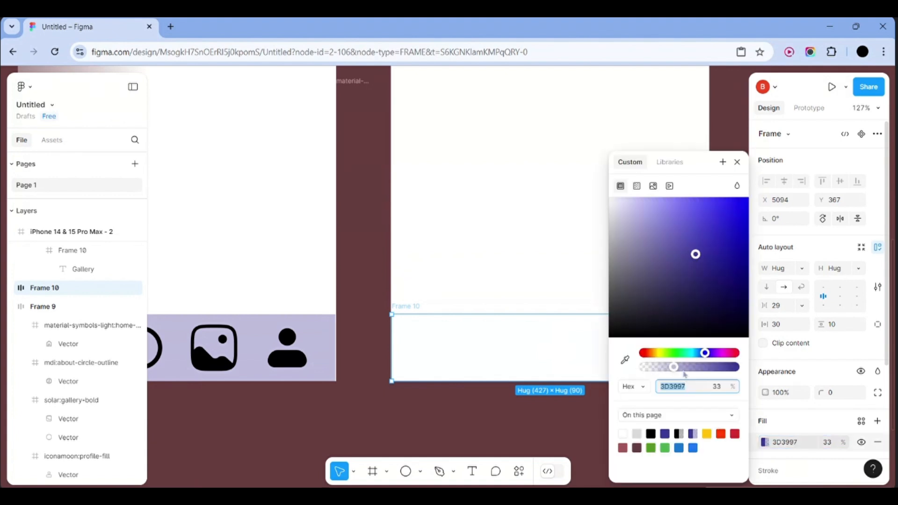
pyautogui.moveTo(674, 367); pyautogui.dragTo(715, 370)
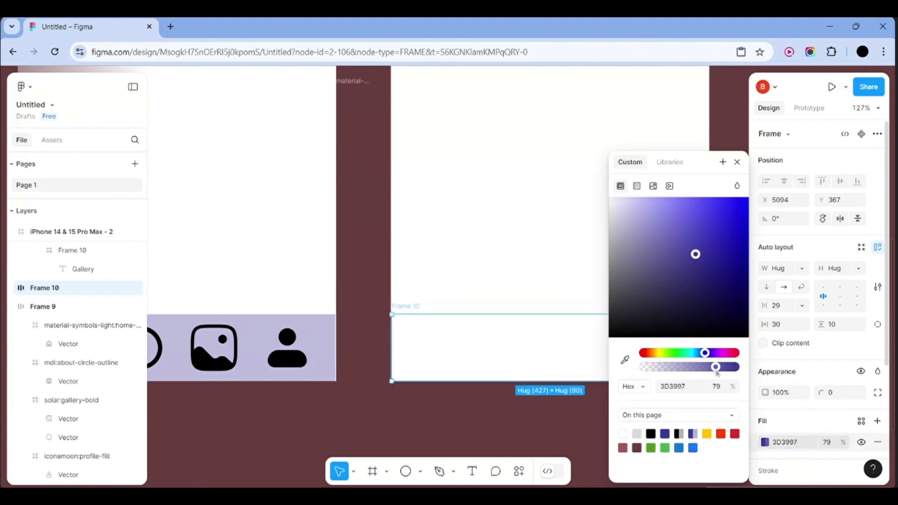
pyautogui.hotkey('ctrl', 'z')
pyautogui.click(499, 426)
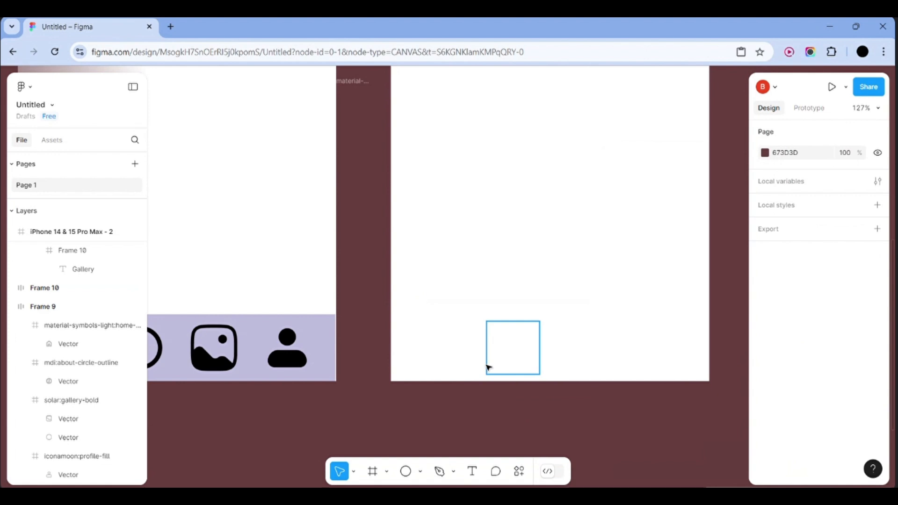
# Delete the duplicated icon bar, Frame 10, from the Gallery frame
pyautogui.click(486, 366)
pyautogui.click(417, 357)
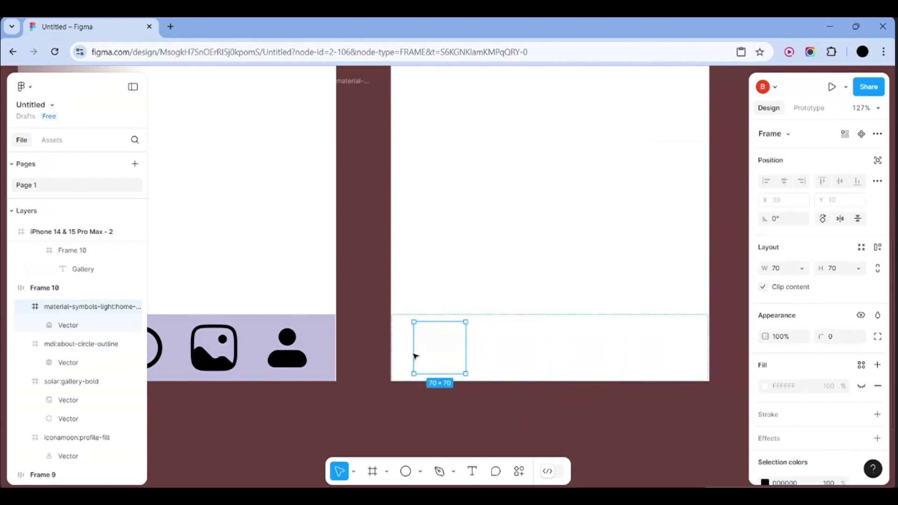
pyautogui.hotkey('ctrl', 'z')
pyautogui.hotkey('ctrl', 'z')
pyautogui.hotkey('ctrl', 'z')
pyautogui.press('Delete')
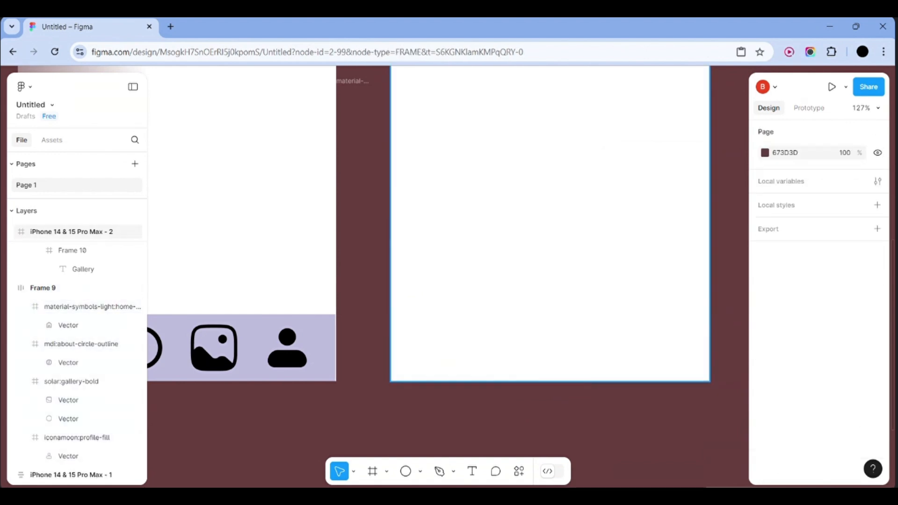
# Undo an accidental paste into Gallery so only Home keeps its navbar
pyautogui.click(298, 331)
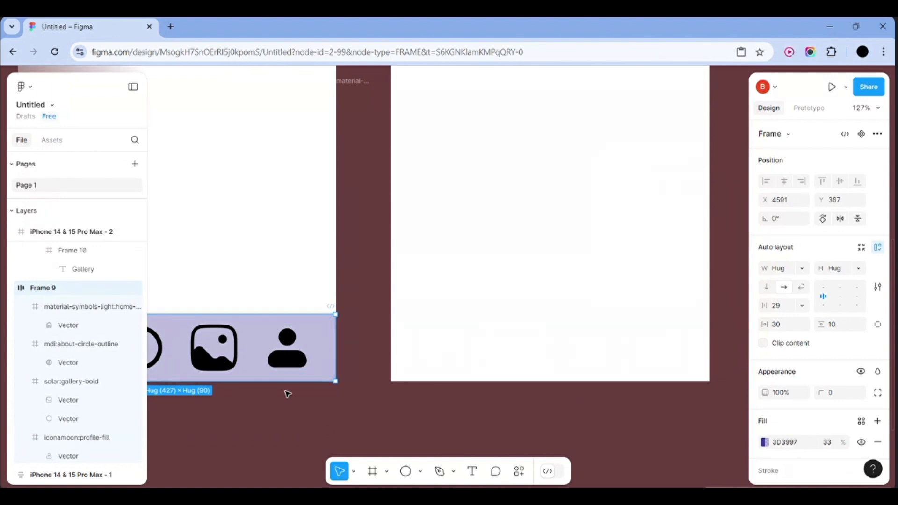
pyautogui.keyDown('ctrl'); pyautogui.scroll(-5, 287, 393); pyautogui.keyUp('ctrl')
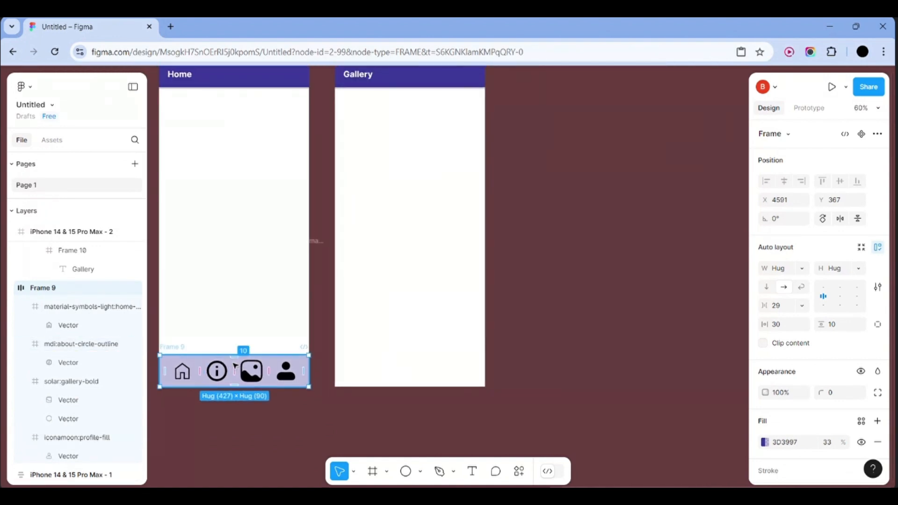
pyautogui.click(203, 420)
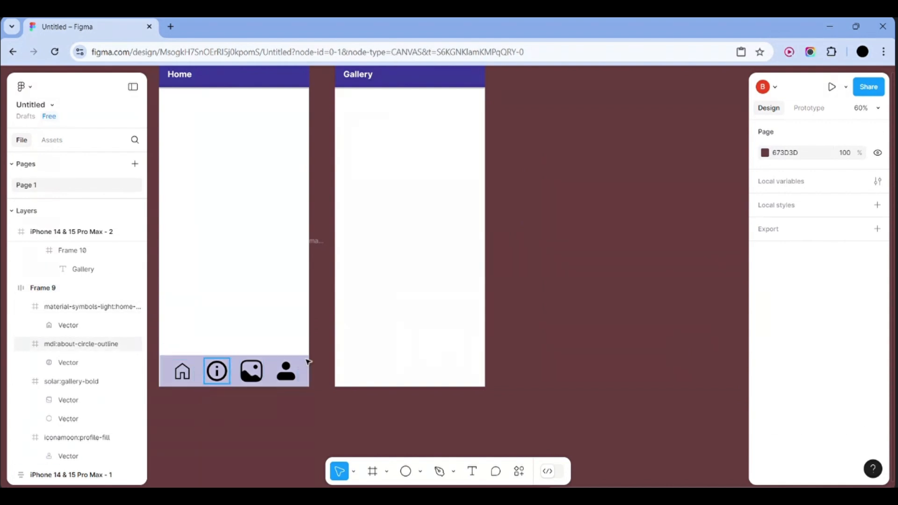
pyautogui.hotkey('ctrl', 'v')
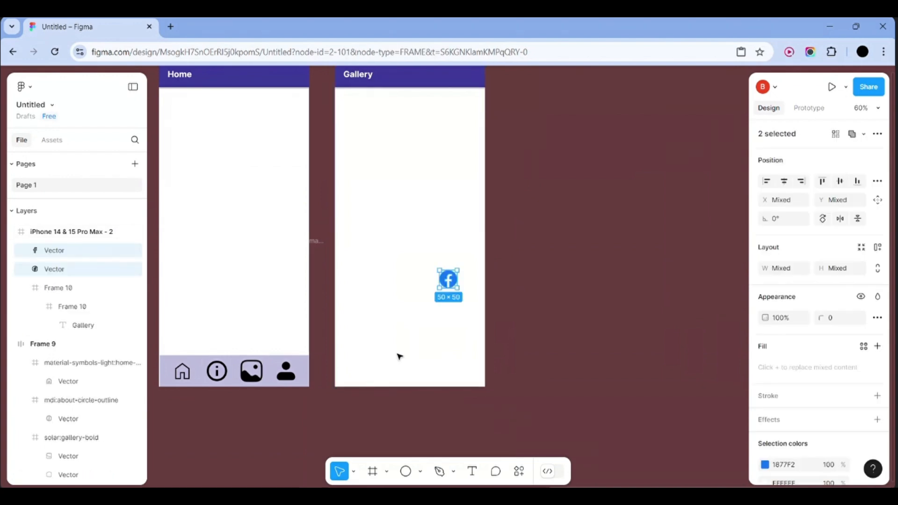
pyautogui.hotkey('ctrl', 'z')
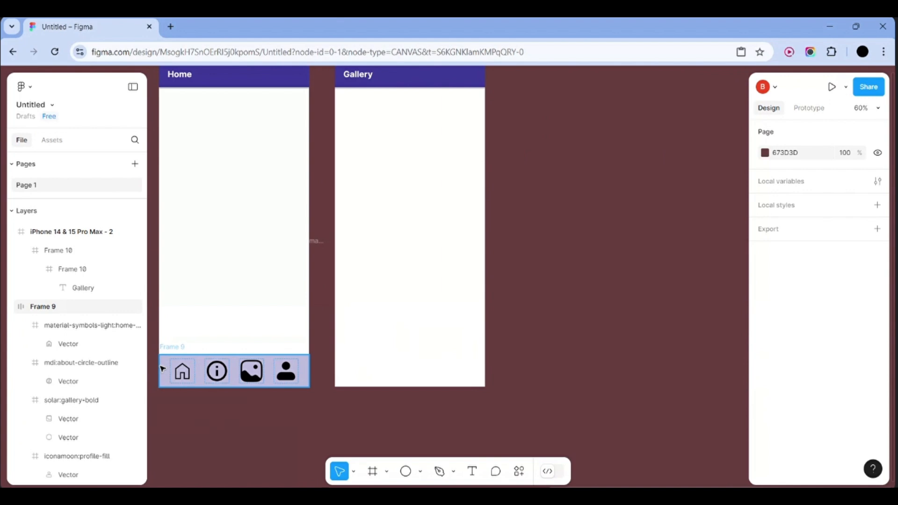
# Rename the Frame 9 icon bar to 'downbar' and make it a component
pyautogui.click(68, 312)
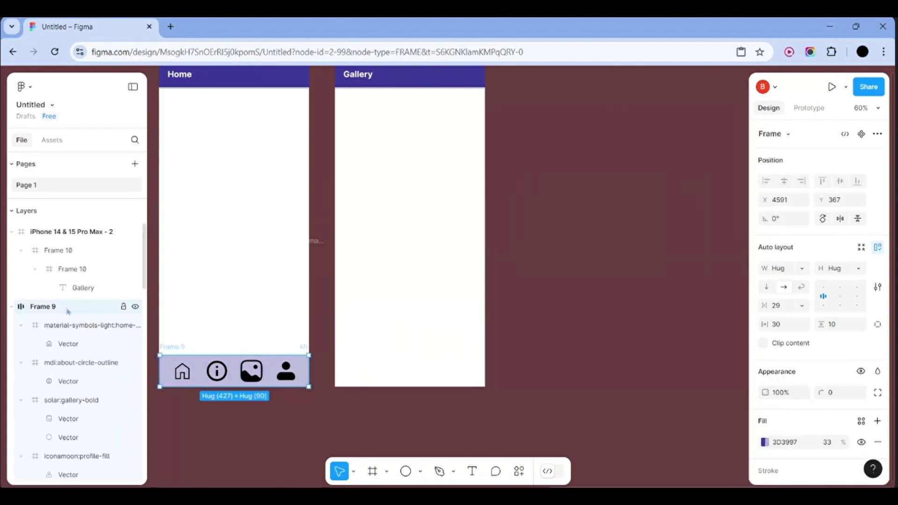
pyautogui.doubleClick(69, 312)
pyautogui.press('BackSpace')
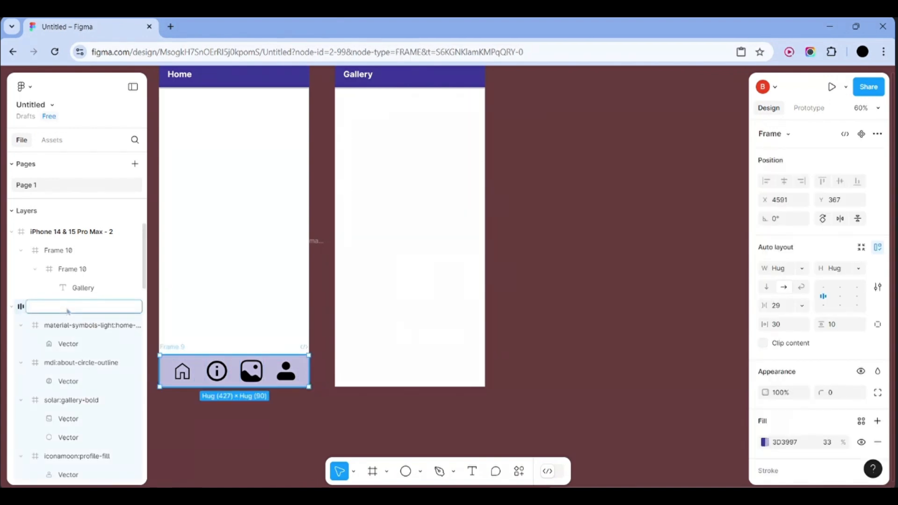
pyautogui.write('downbar')
pyautogui.press('Return')
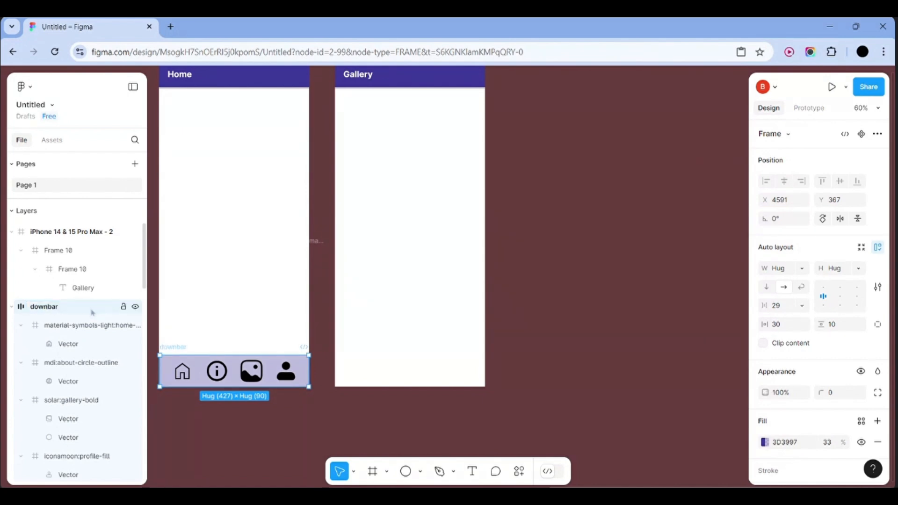
pyautogui.hotkey('ctrl', 'alt', 'k')
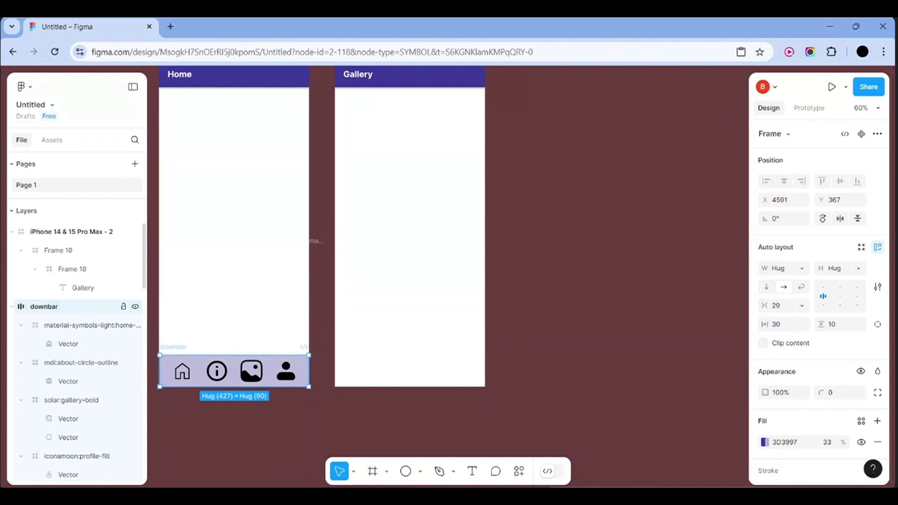
# Find the downbar component in the Assets library by searching 'do'
pyautogui.click(56, 140)
pyautogui.click(69, 167)
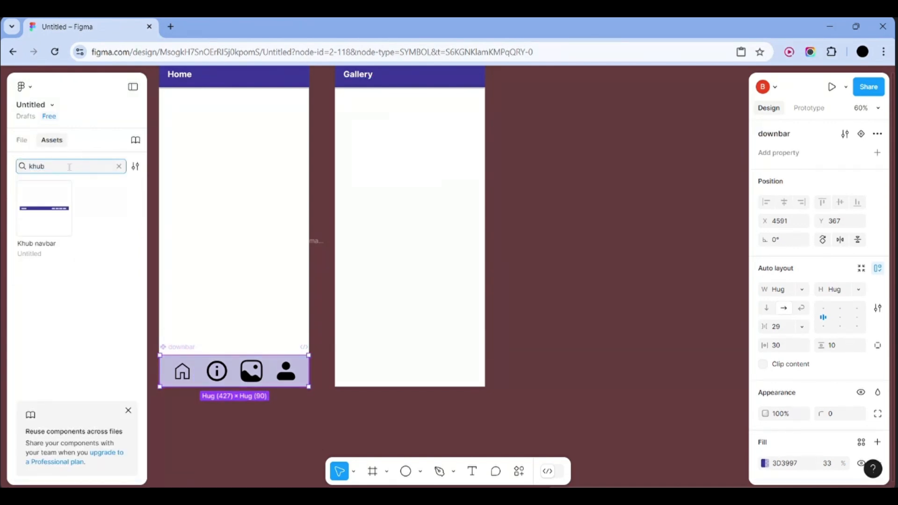
pyautogui.press('BackSpace')
pyautogui.press('BackSpace')
pyautogui.press('BackSpace')
pyautogui.press('BackSpace')
pyautogui.write('downbar')
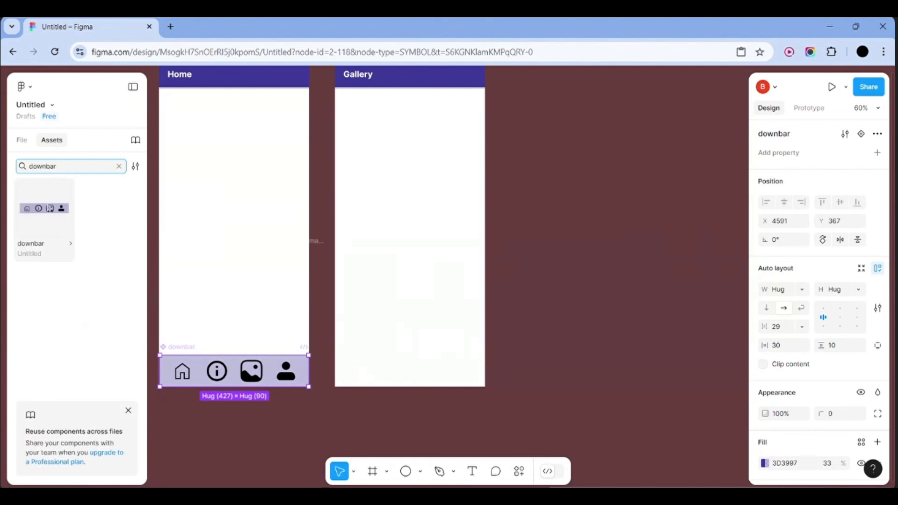
pyautogui.click(49, 207)
pyautogui.click(414, 277)
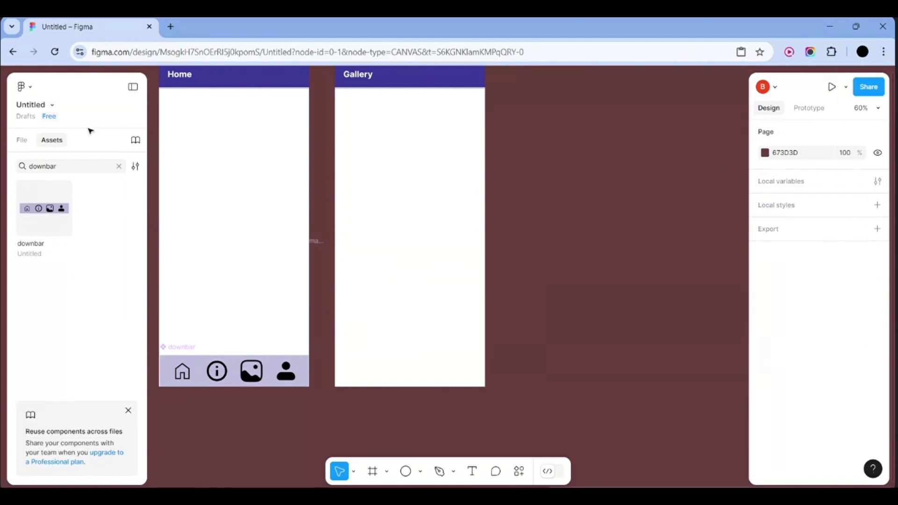
pyautogui.click(22, 140)
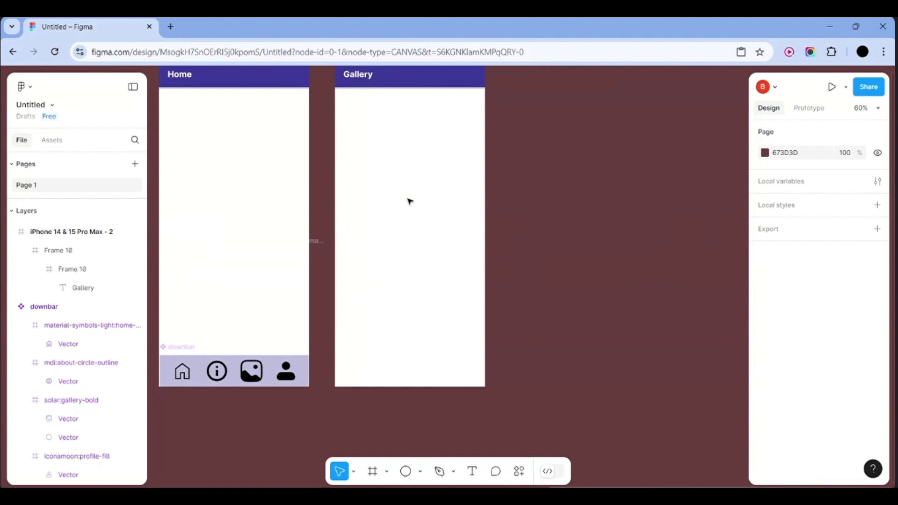
pyautogui.scroll(2, 409, 201)
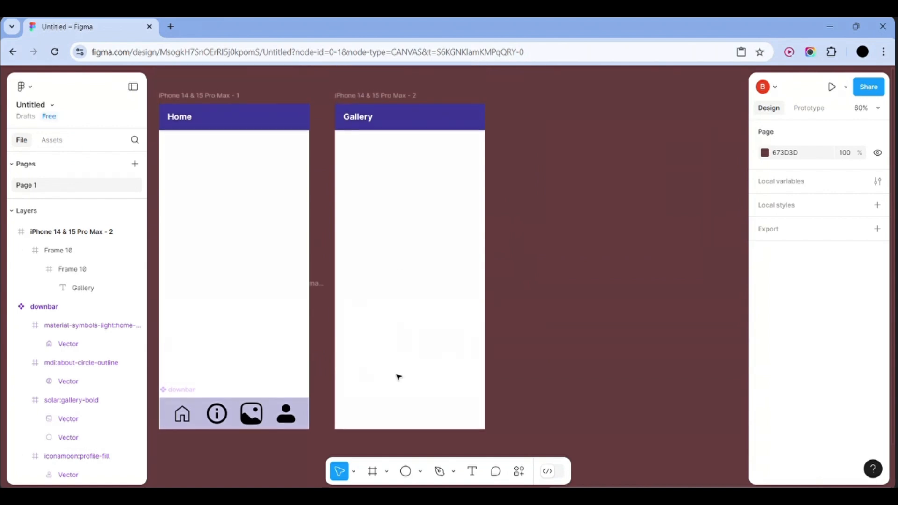
# Place a downbar instance at the bottom of the Gallery iPhone frame
pyautogui.click(66, 234)
pyautogui.click(51, 140)
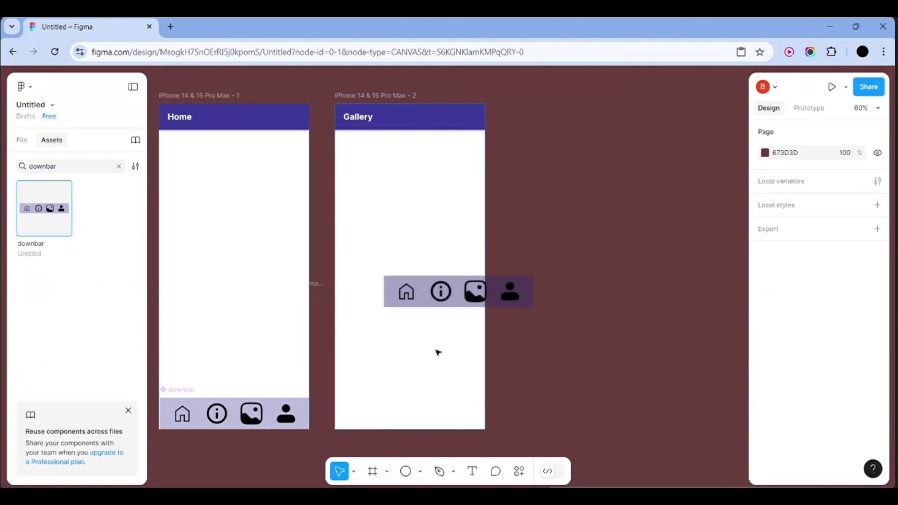
pyautogui.moveTo(458, 305); pyautogui.dragTo(409, 426)
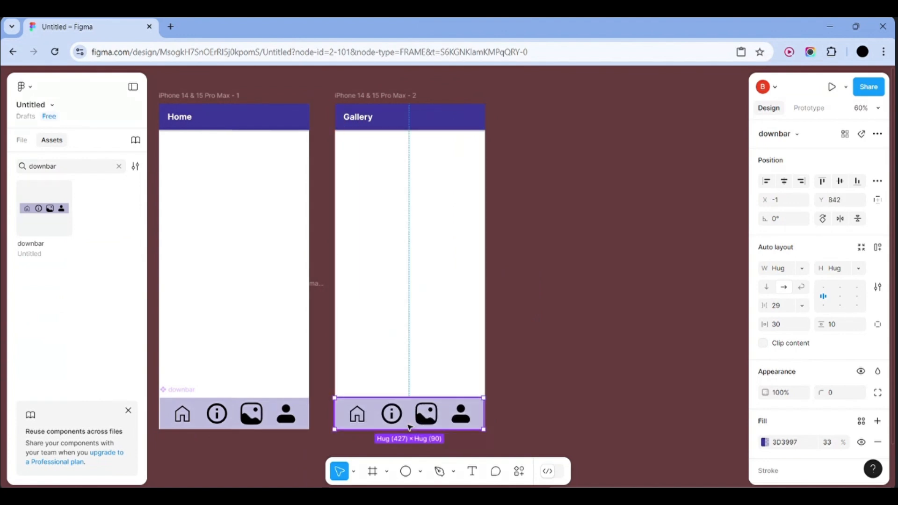
pyautogui.click(571, 374)
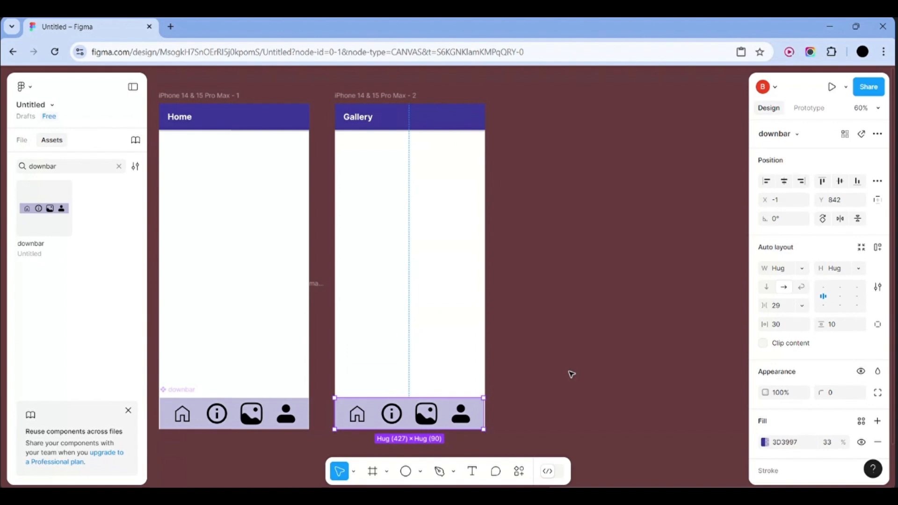
# Delete the old Desktop frames and leftover objects from the canvas
pyautogui.click(257, 417)
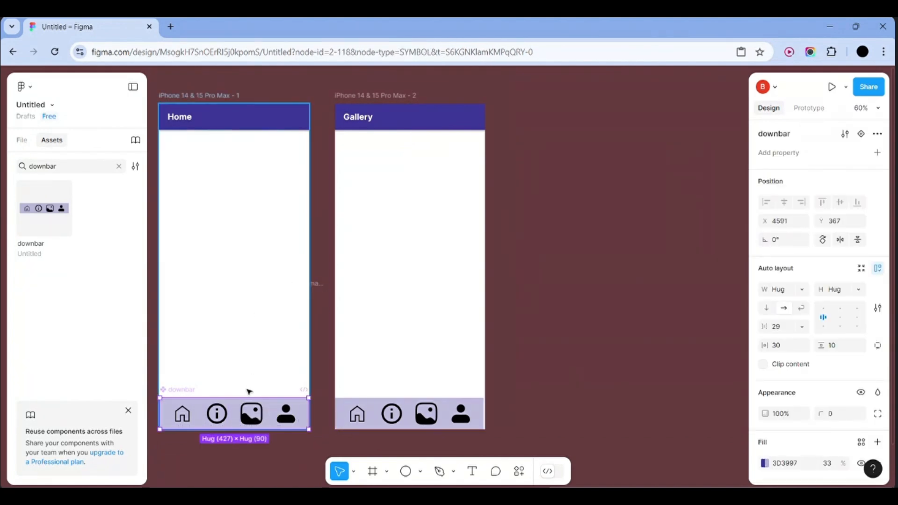
pyautogui.scroll(-3, 239, 401)
pyautogui.hscroll(-5, 445, 238)
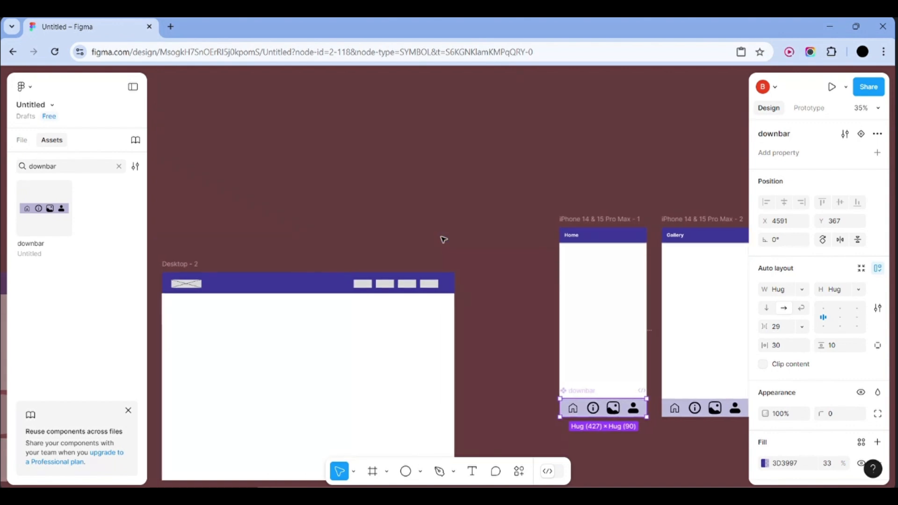
pyautogui.scroll(-3, 445, 238)
pyautogui.moveTo(194, 229); pyautogui.dragTo(447, 337)
pyautogui.press('Delete')
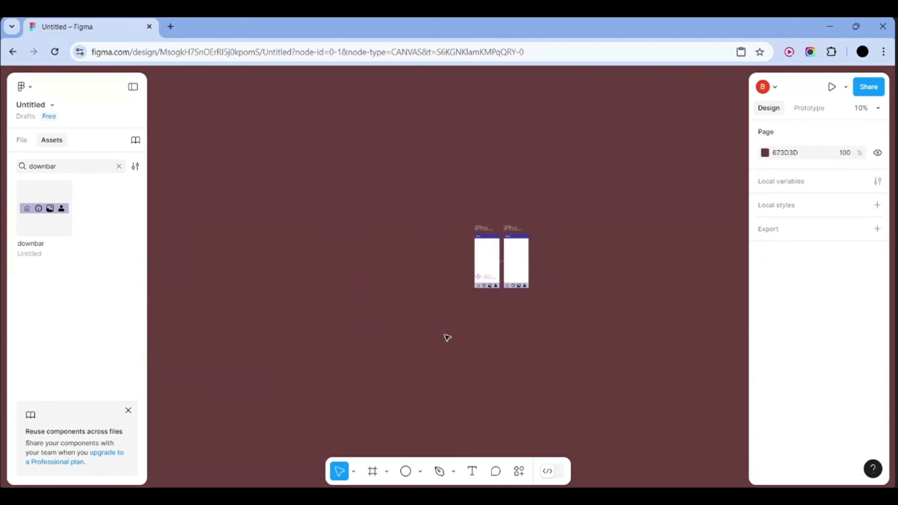
# Present the prototype in a new browser tab
pyautogui.scroll(3, 396, 325)
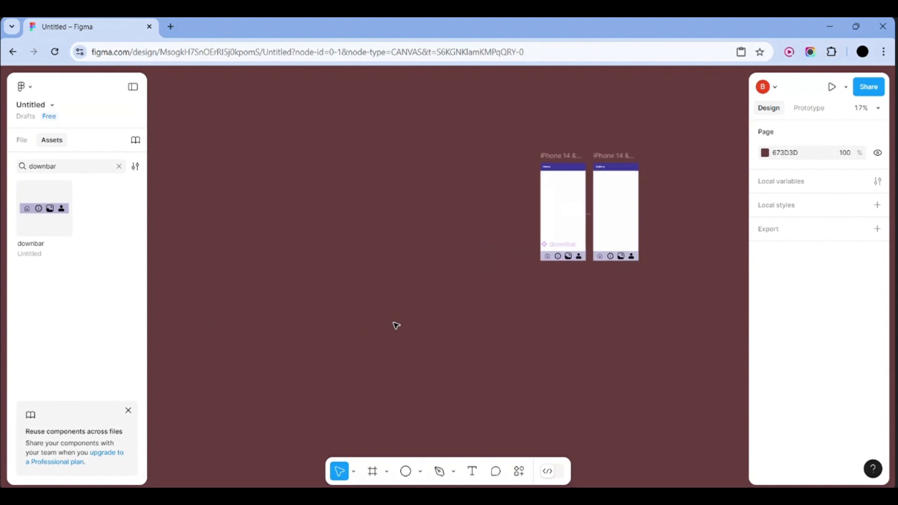
pyautogui.click(32, 139)
pyautogui.scroll(-4, 41, 247)
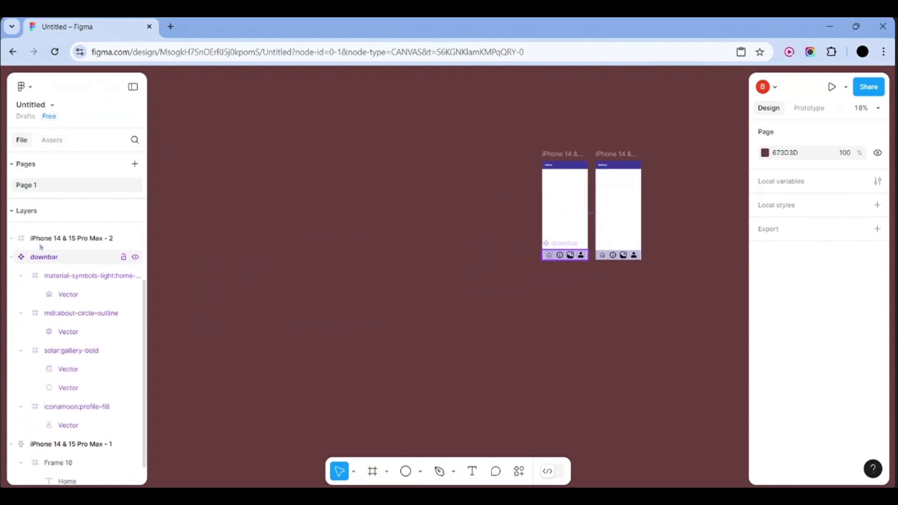
pyautogui.scroll(3, 40, 246)
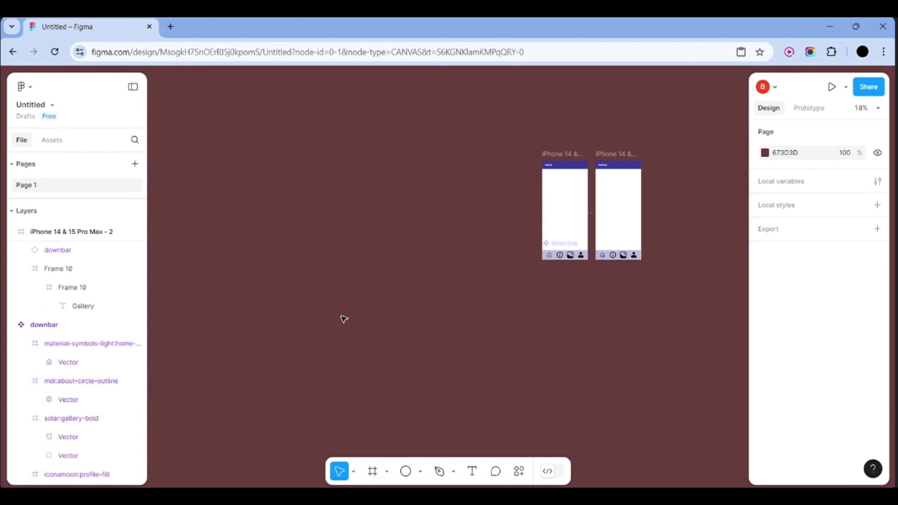
pyautogui.hscroll(5, 343, 319)
pyautogui.scroll(5, 344, 318)
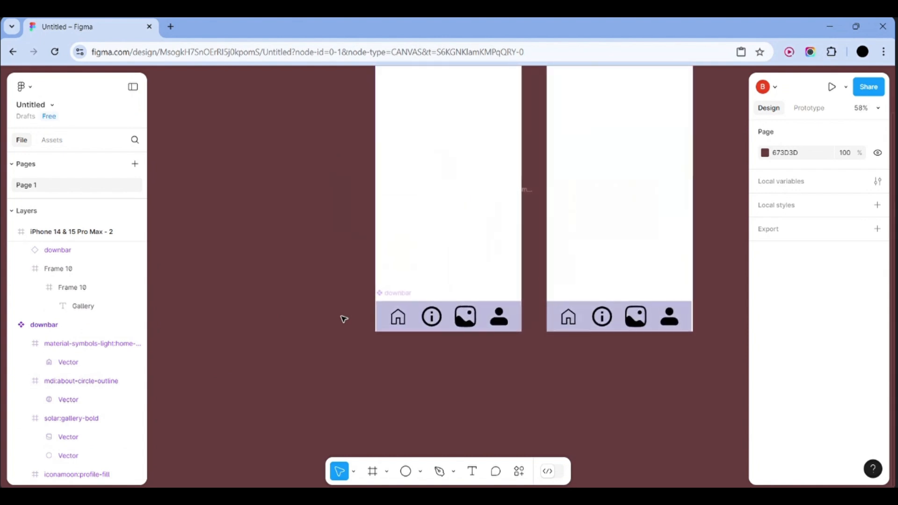
pyautogui.scroll(-2, 364, 376)
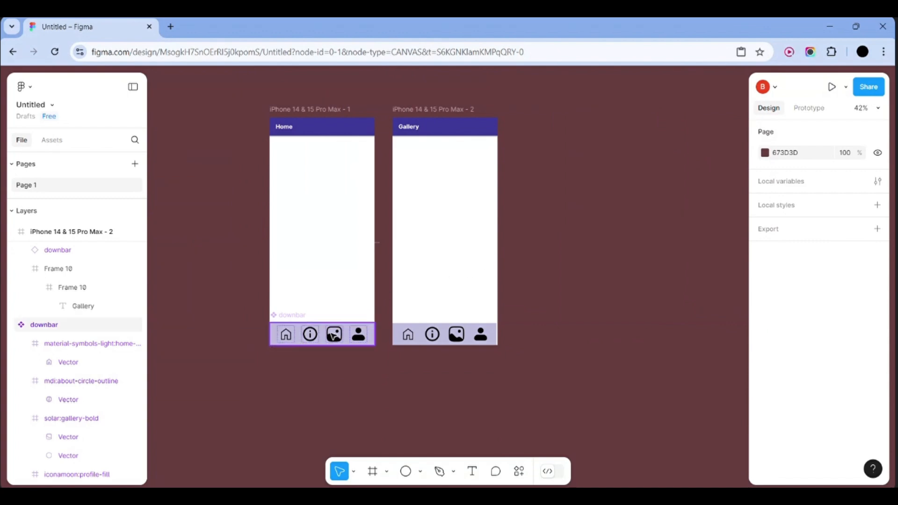
pyautogui.click(832, 86)
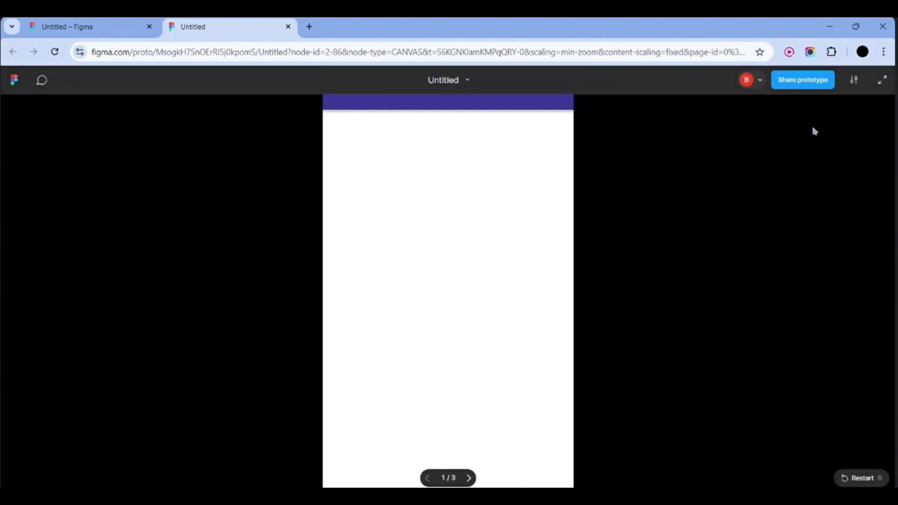
# View the prototype full screen, then exit full screen
pyautogui.click(882, 80)
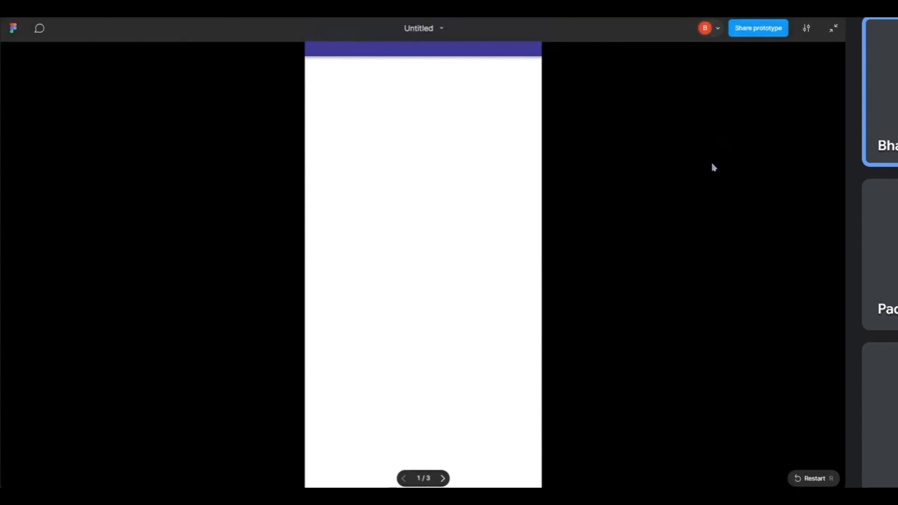
pyautogui.click(832, 29)
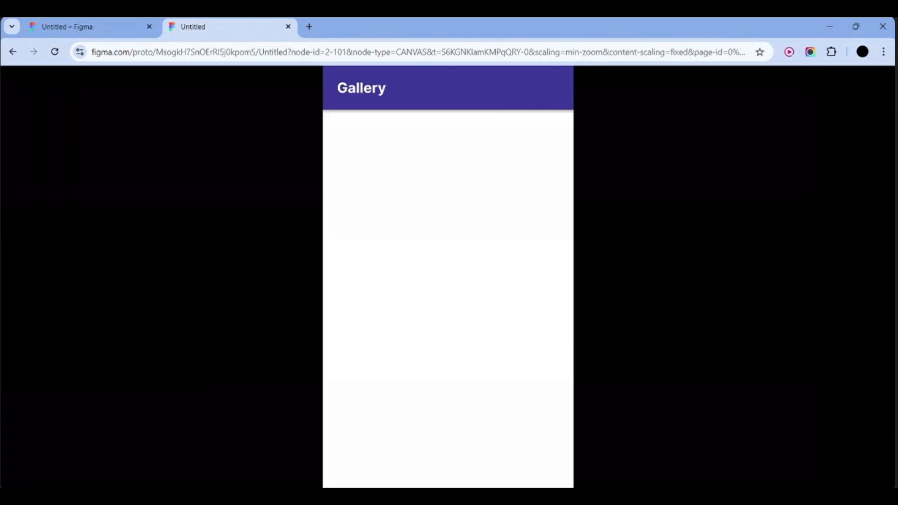
# Back in the editor, group the Home frame's header and navbar
pyautogui.click(102, 30)
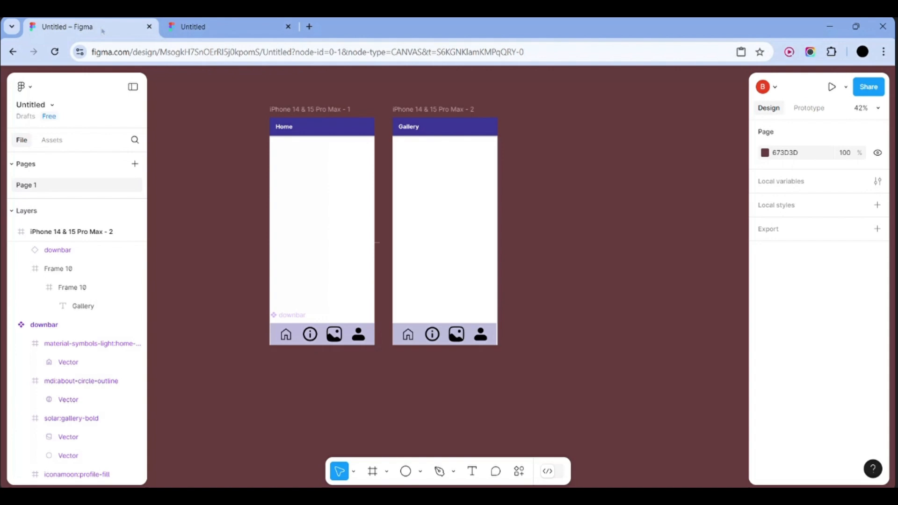
pyautogui.moveTo(245, 120); pyautogui.dragTo(367, 350)
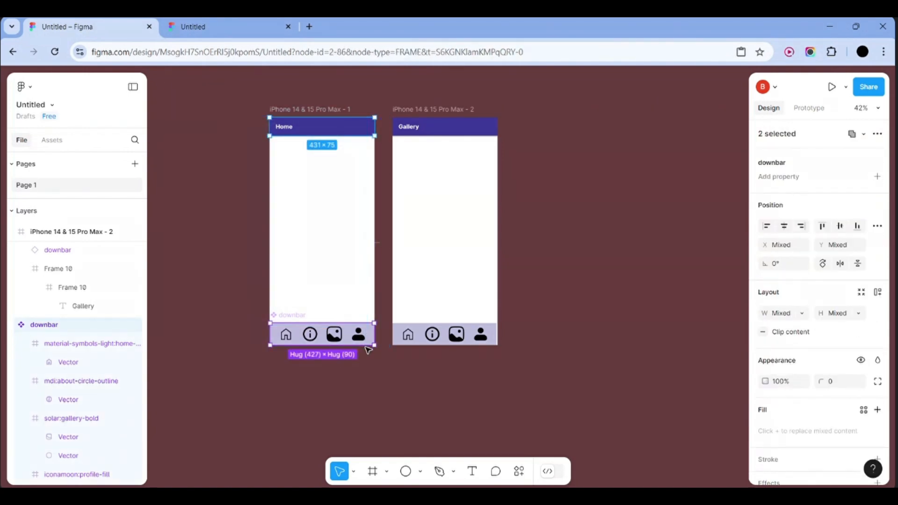
pyautogui.rightClick(351, 266)
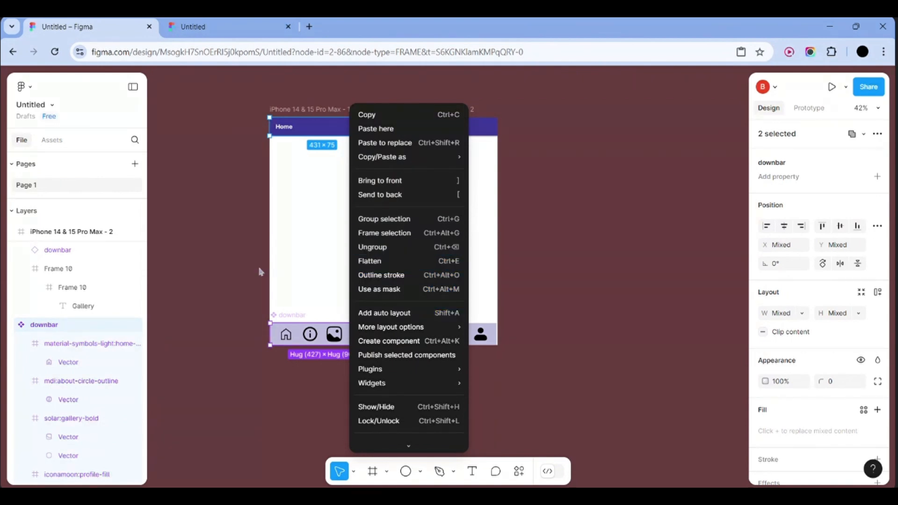
pyautogui.click(418, 219)
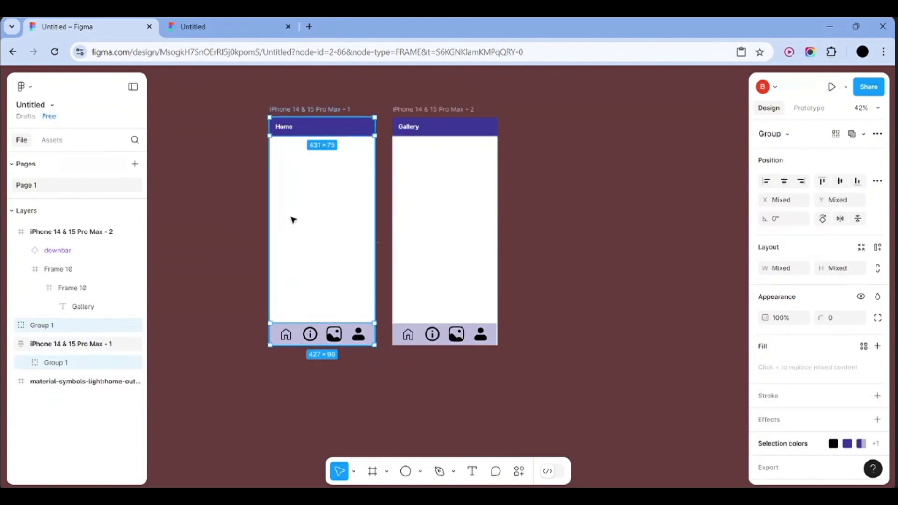
# Group the Gallery frame's contents, then delete the Group 1 navbar from Home
pyautogui.moveTo(393, 102); pyautogui.dragTo(505, 357)
pyautogui.rightClick(458, 243)
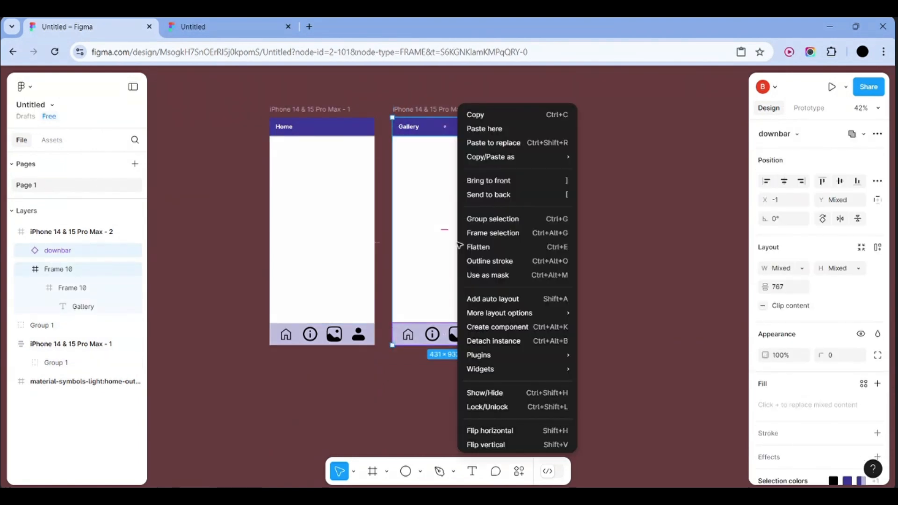
pyautogui.click(505, 226)
pyautogui.click(584, 260)
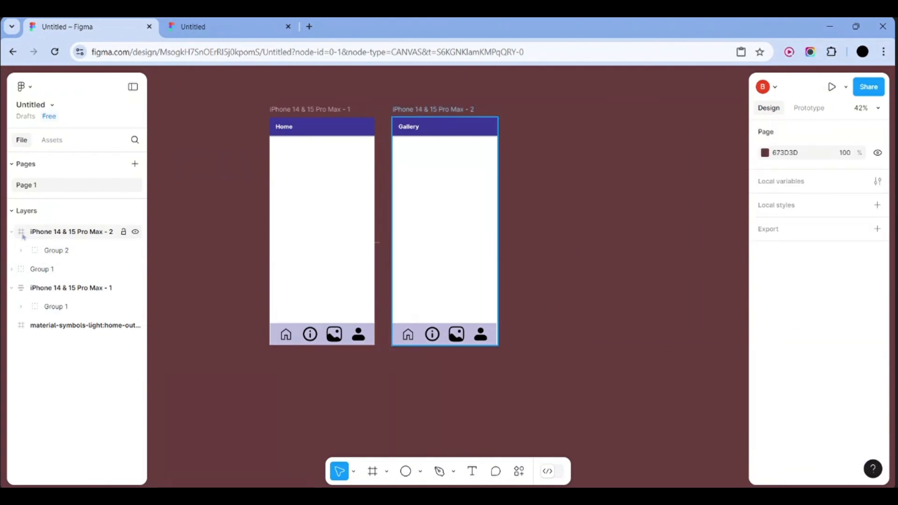
pyautogui.click(39, 275)
pyautogui.press('Delete')
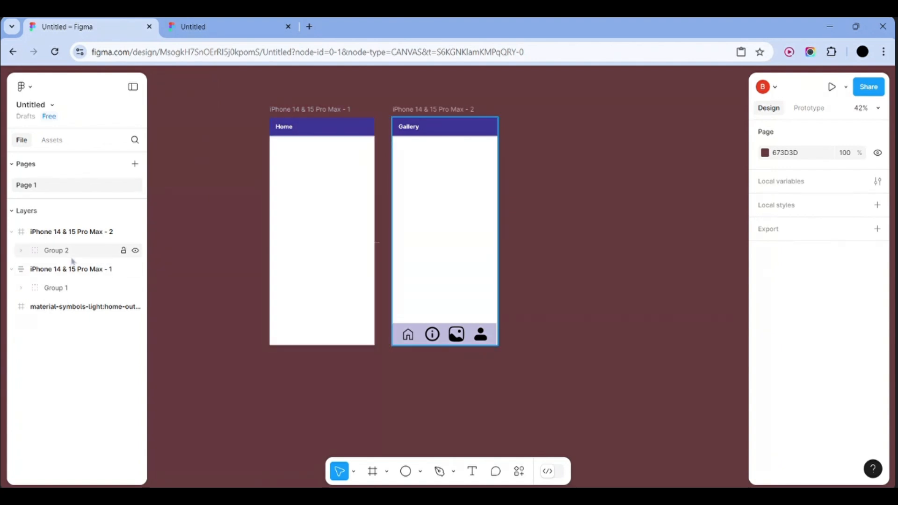
# Restore the deleted navbar after checking the downbar component in Assets
pyautogui.click(52, 139)
pyautogui.click(49, 213)
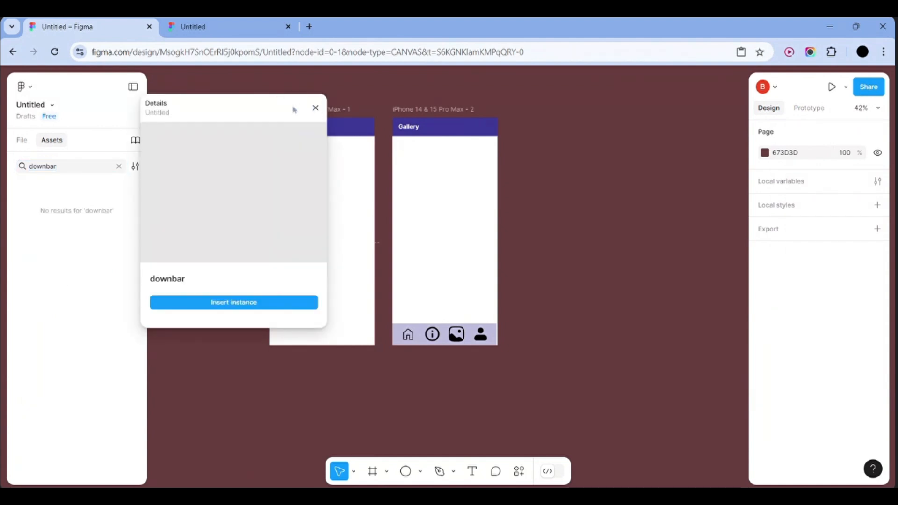
pyautogui.hotkey('ctrl', 'z')
pyautogui.click(385, 99)
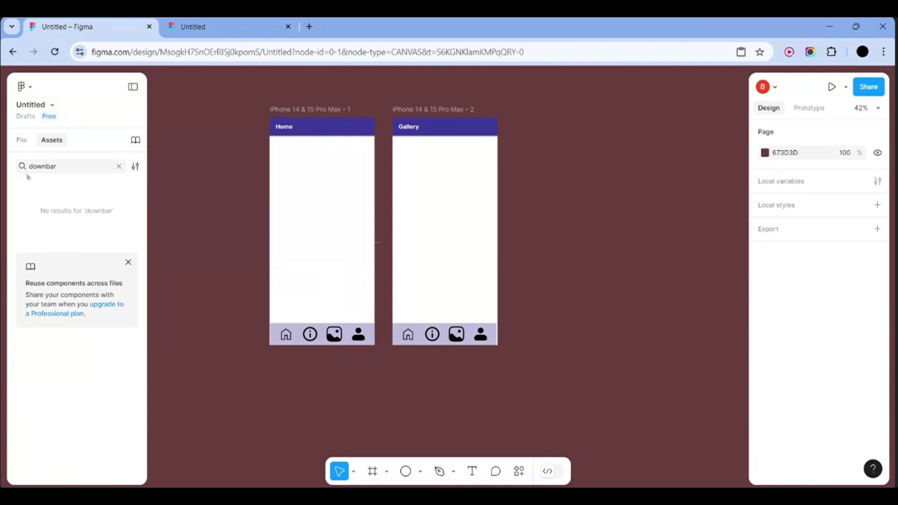
pyautogui.click(21, 140)
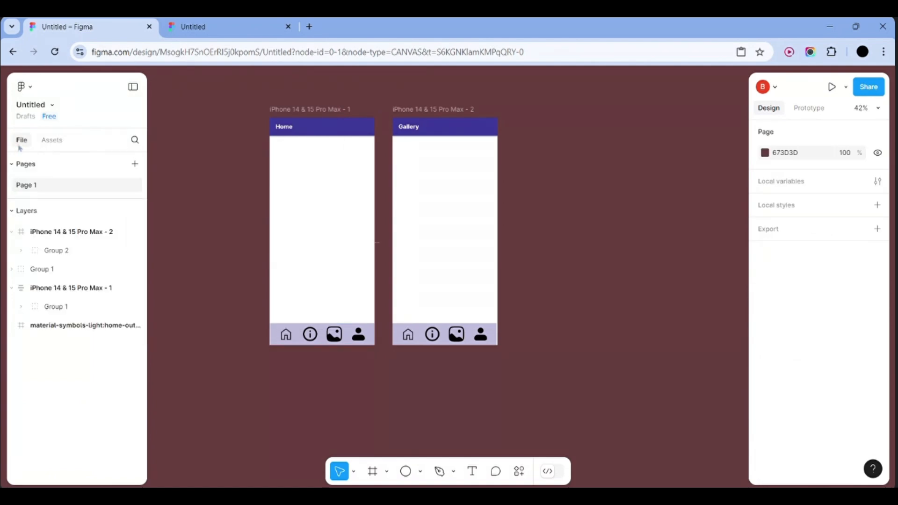
# Move the Group 1 navbar layer to the bottom of the layers list
pyautogui.click(12, 270)
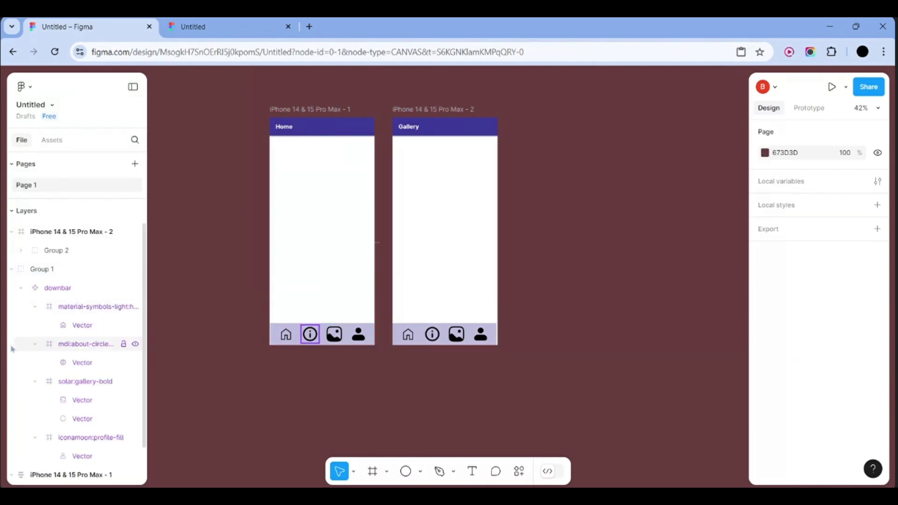
pyautogui.click(12, 270)
pyautogui.moveTo(53, 269); pyautogui.dragTo(42, 370)
pyautogui.click(200, 297)
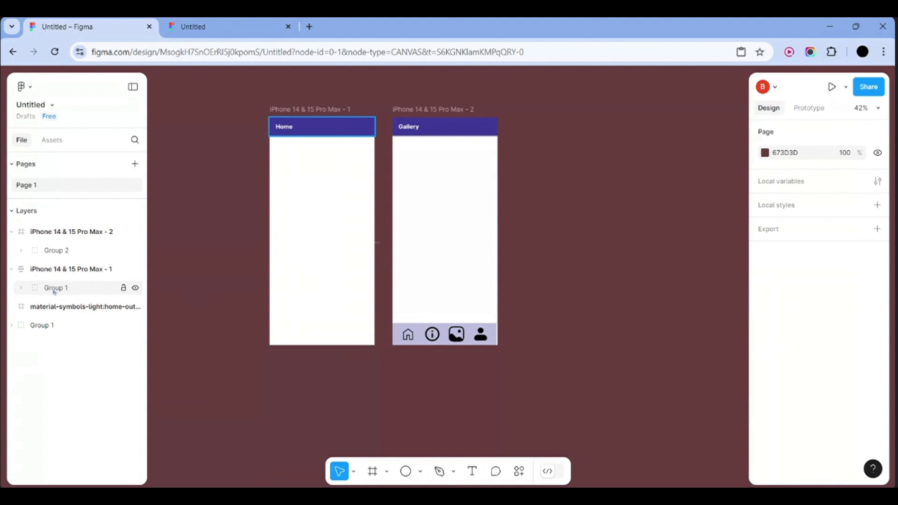
pyautogui.click(63, 271)
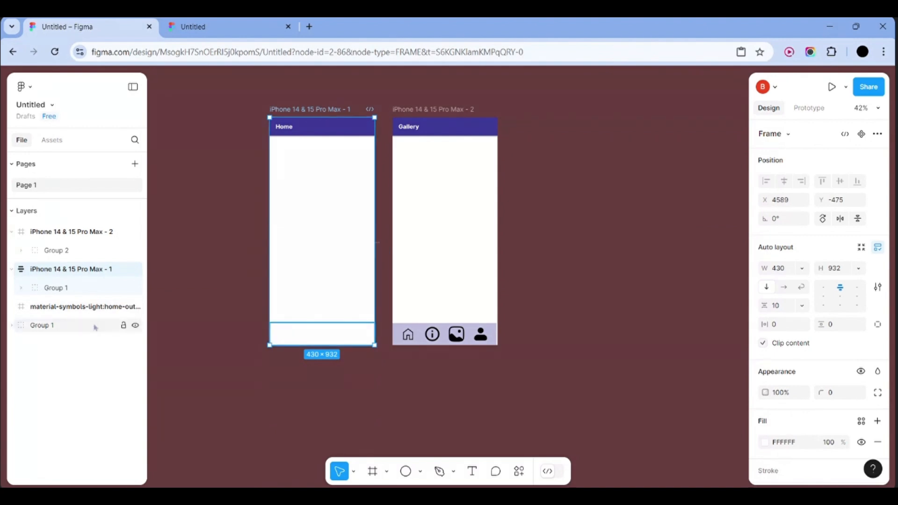
pyautogui.moveTo(96, 327); pyautogui.dragTo(92, 287)
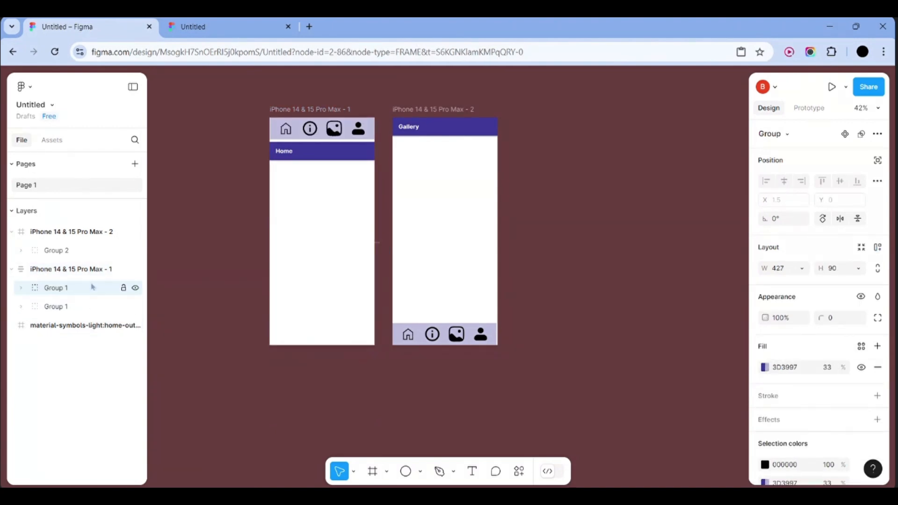
pyautogui.hotkey('ctrl', 'z')
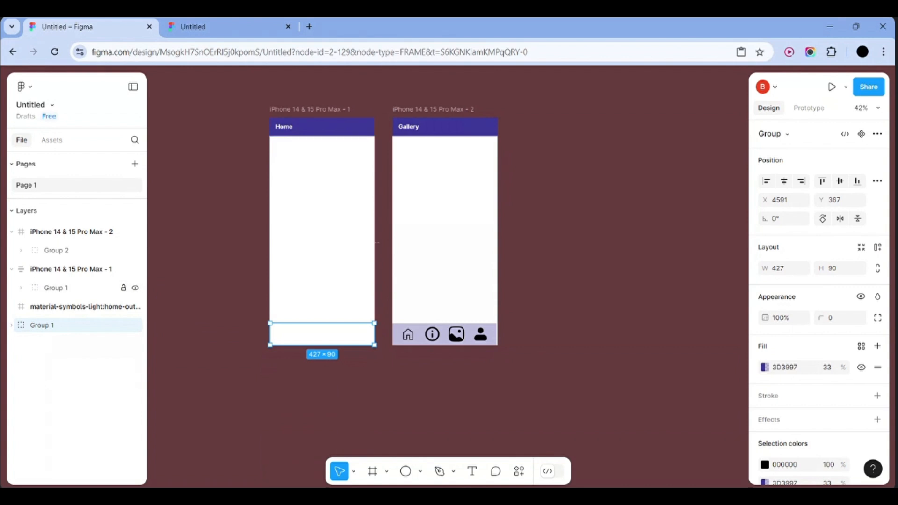
# Put the navbar group inside the Home frame as auto-layout Frame 1, 427×90
pyautogui.click(333, 331)
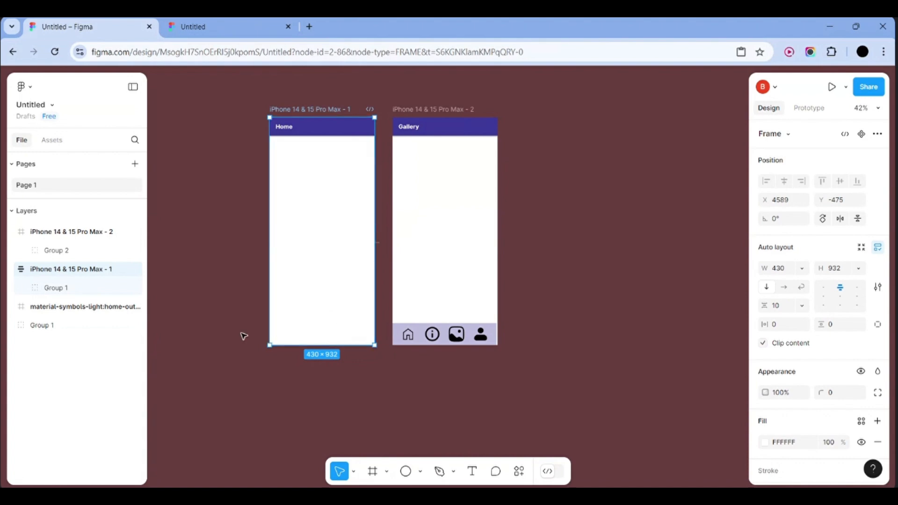
pyautogui.moveTo(352, 259); pyautogui.dragTo(330, 226)
pyautogui.moveTo(342, 333); pyautogui.dragTo(320, 299)
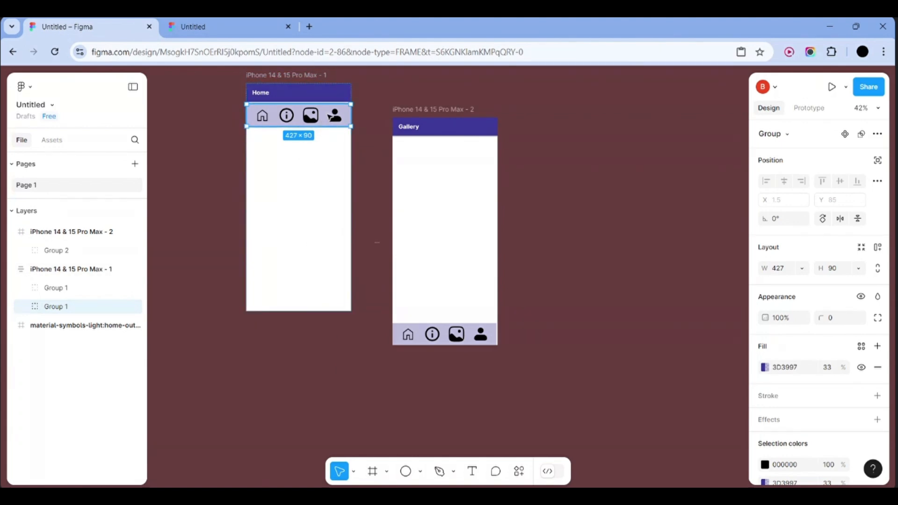
pyautogui.click(876, 249)
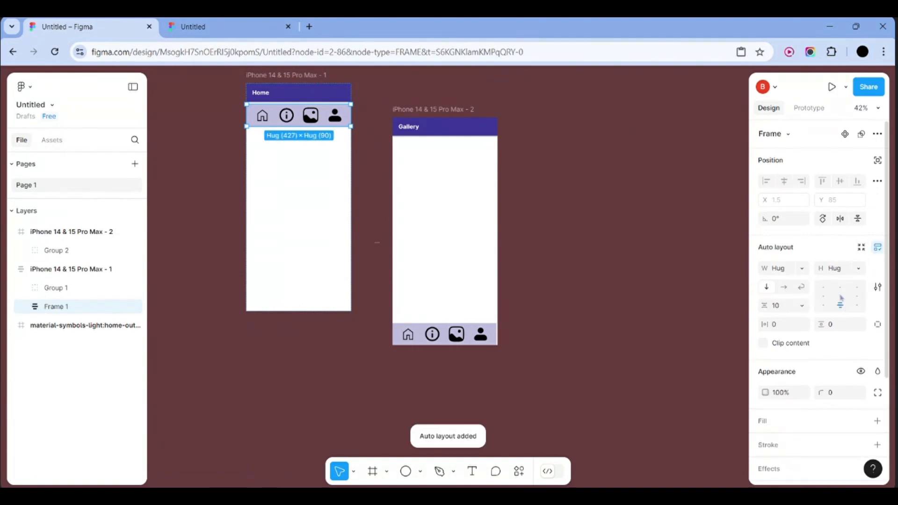
# Wrap the Home iPhone frame in auto layout frames (Frame 11, Frame 13)
pyautogui.click(667, 274)
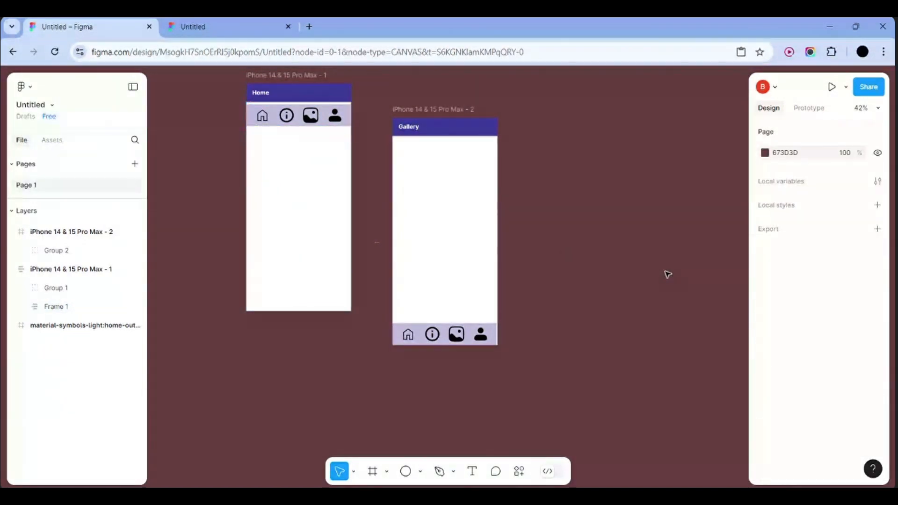
pyautogui.click(305, 206)
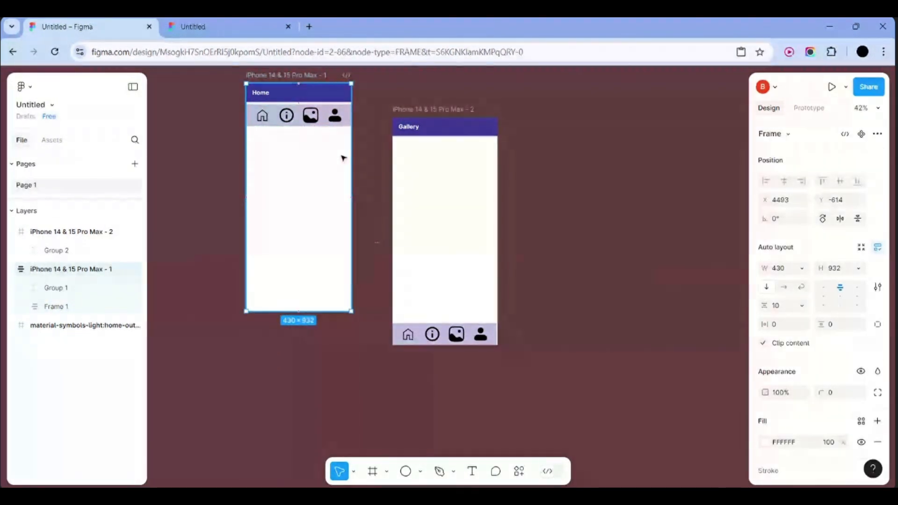
pyautogui.hotkey('shift', 'a')
pyautogui.moveTo(326, 124); pyautogui.dragTo(338, 187)
pyautogui.click(338, 187)
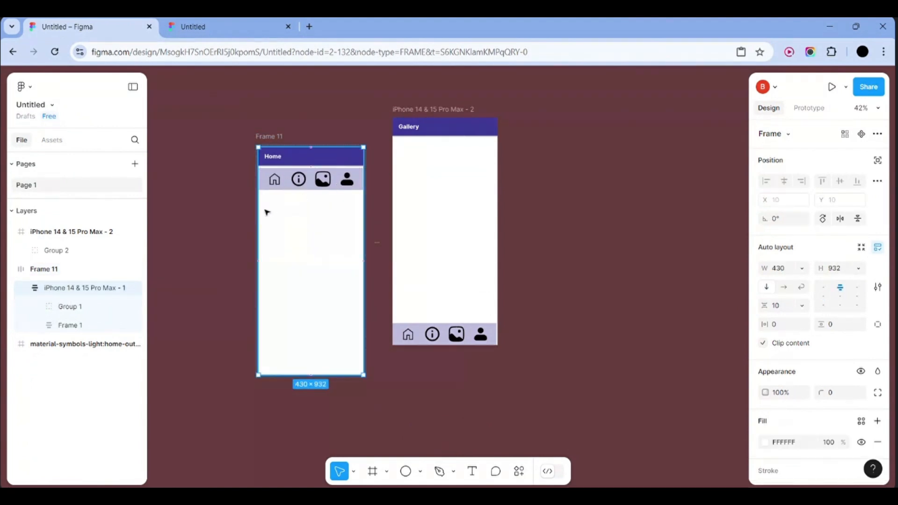
pyautogui.click(214, 242)
pyautogui.click(288, 260)
pyautogui.hotkey('shift', 'a')
pyautogui.hotkey('ctrl', 'z')
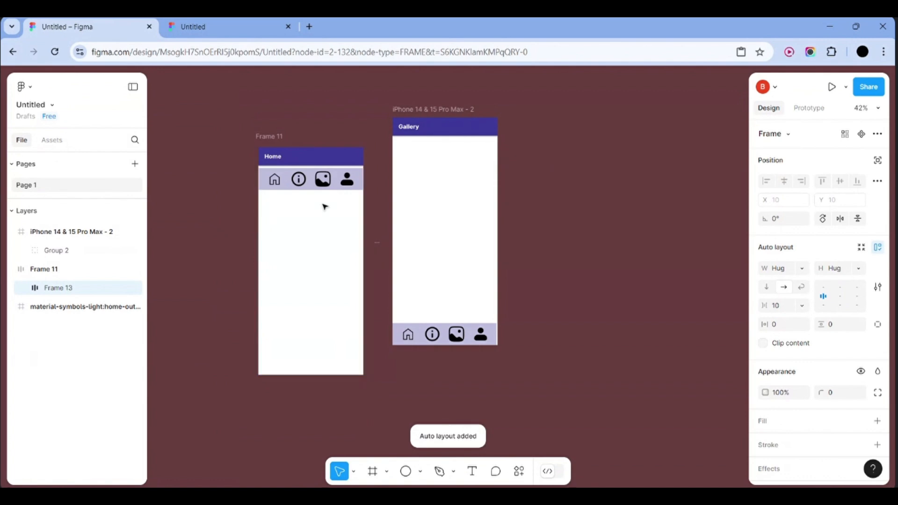
pyautogui.hotkey('shift', 'a')
pyautogui.click(224, 221)
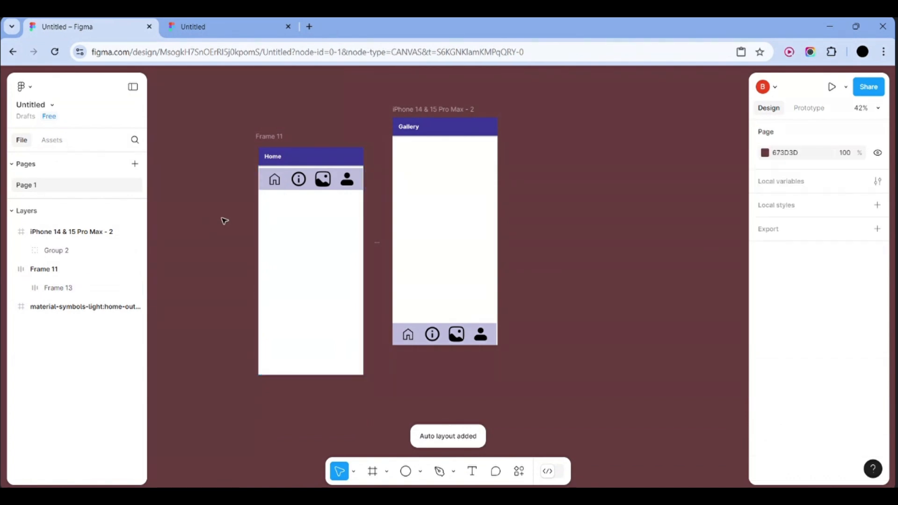
pyautogui.click(285, 189)
pyautogui.click(290, 191)
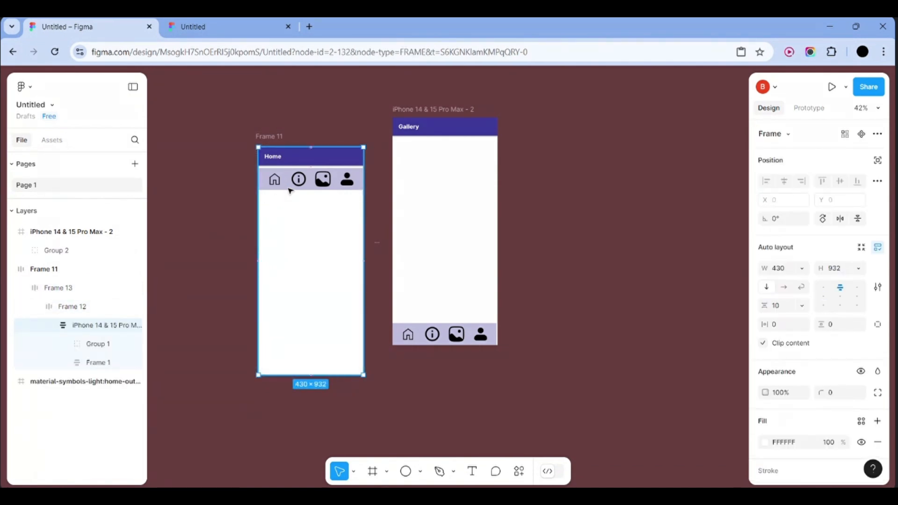
pyautogui.click(92, 297)
# Undo the wrapper frames and navbar move, back to the ungrouped downbar layers
pyautogui.hotkey('ctrl', 'z')
pyautogui.hotkey('ctrl', 'z')
pyautogui.hotkey('ctrl', 'z')
pyautogui.hotkey('ctrl', 'z')
pyautogui.hotkey('ctrl', 'z')
pyautogui.hotkey('ctrl', 'z')
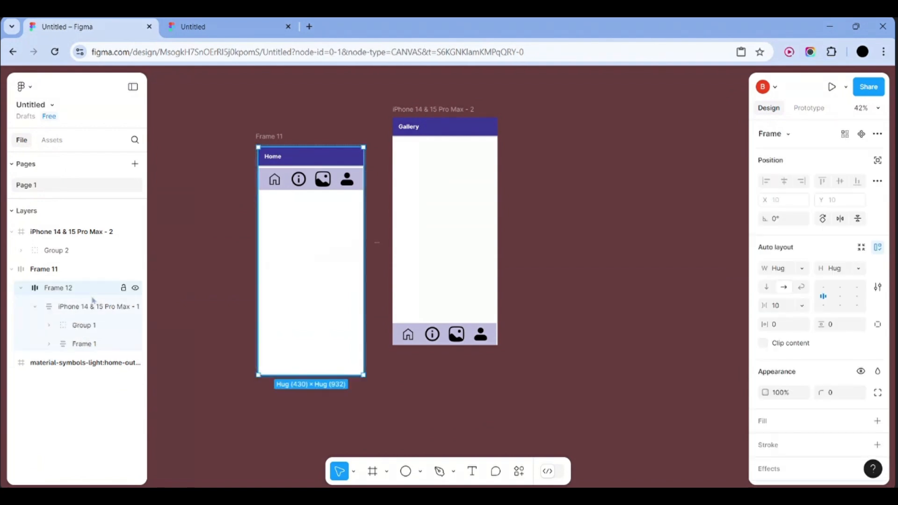
pyautogui.hotkey('ctrl', 'z')
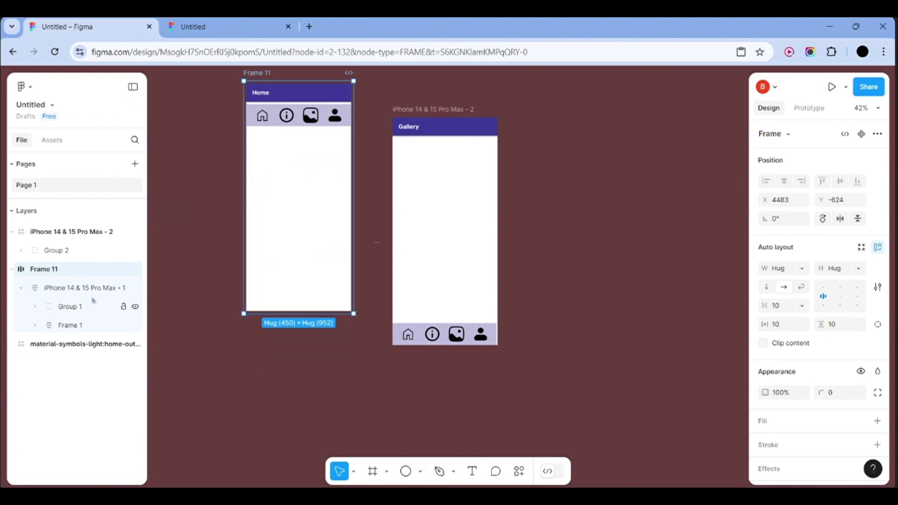
pyautogui.hotkey('ctrl', 'z')
pyautogui.hotkey('ctrl', 'z')
pyautogui.hotkey('ctrl', 'z')
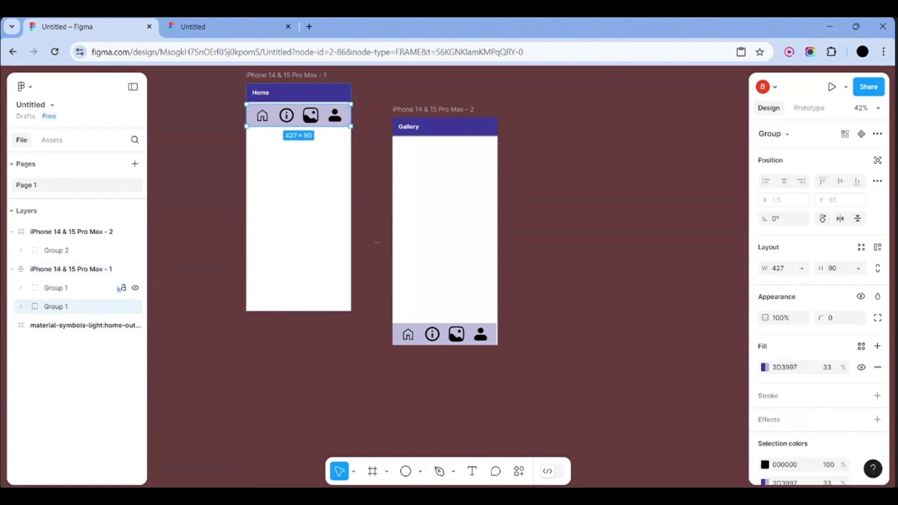
pyautogui.hotkey('ctrl', 'z')
pyautogui.hotkey('ctrl', 'z')
pyautogui.hotkey('ctrl', 'z')
pyautogui.hotkey('ctrl', 'z')
pyautogui.hotkey('ctrl', 'z')
pyautogui.hotkey('ctrl', 'z')
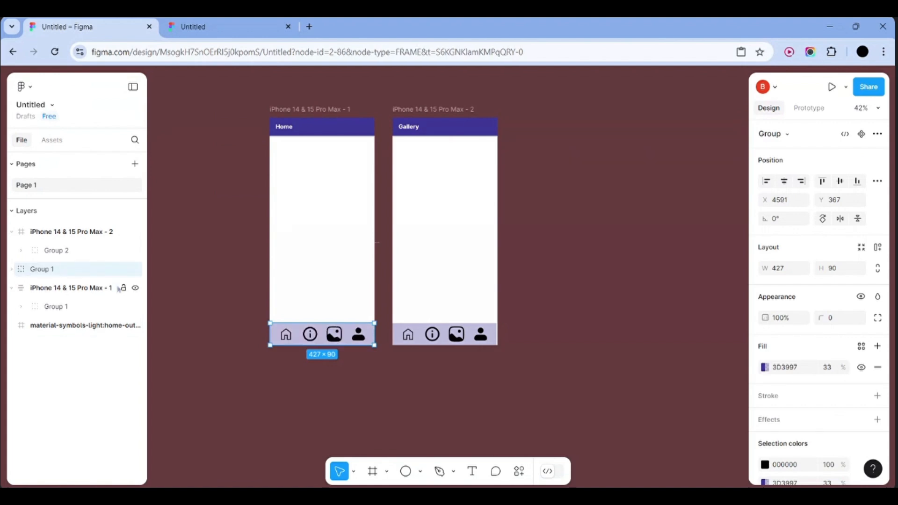
pyautogui.hotkey('ctrl', 'z')
pyautogui.click(208, 305)
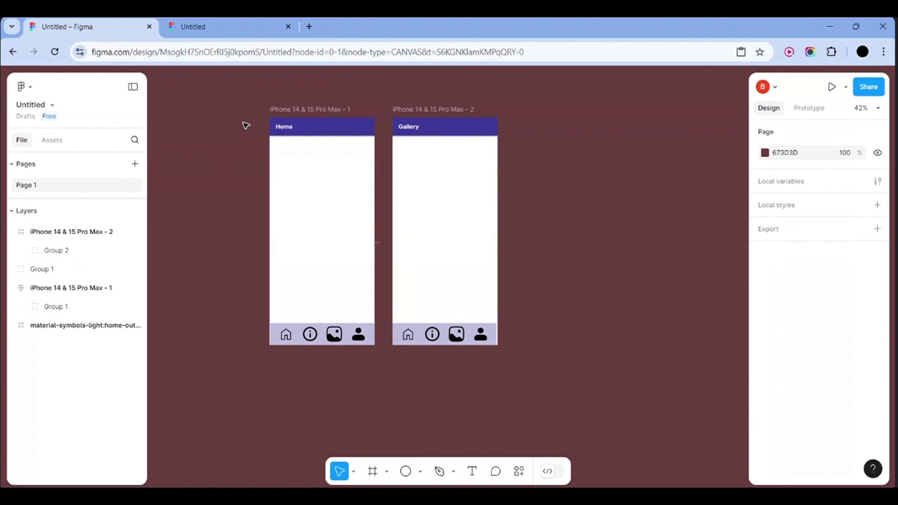
pyautogui.hotkey('ctrl', 'z')
pyautogui.hotkey('ctrl', 'z')
pyautogui.hotkey('ctrl', 'z')
pyautogui.hotkey('ctrl', 'z')
pyautogui.hotkey('ctrl', 'z')
pyautogui.hotkey('ctrl', 'z')
pyautogui.hotkey('ctrl', 'z')
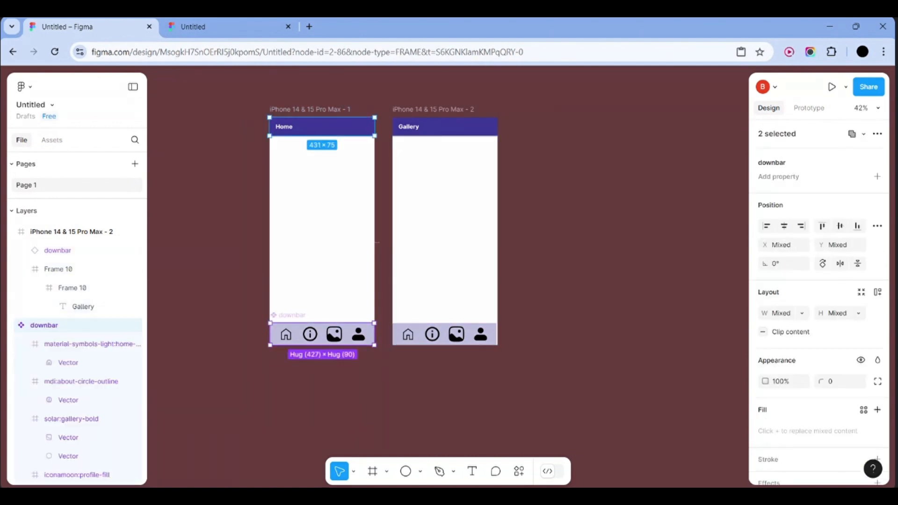
# Drag the Home header, Frame 10, out of the Home frame onto the canvas
pyautogui.click(246, 125)
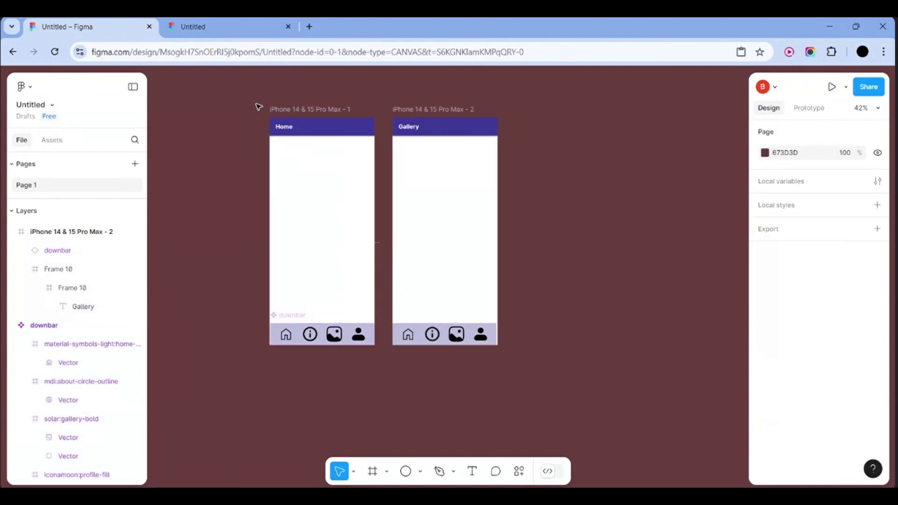
pyautogui.moveTo(257, 105); pyautogui.dragTo(371, 362)
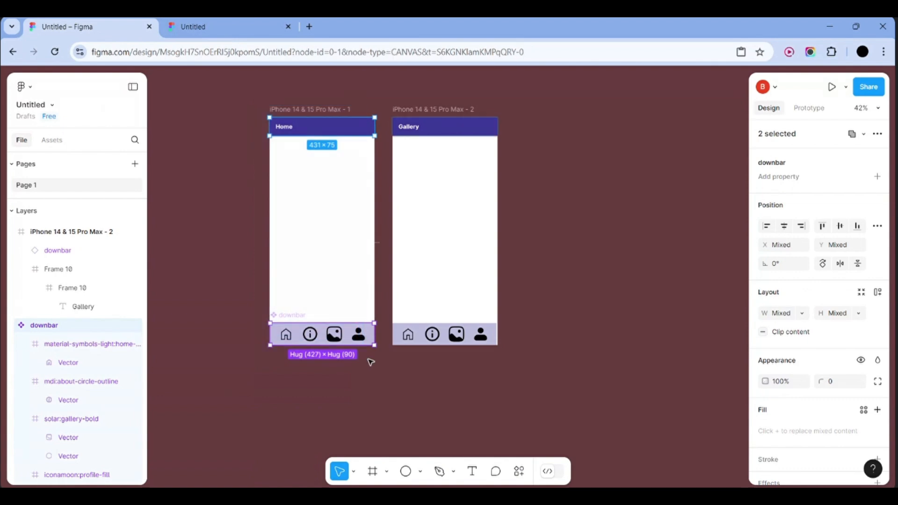
pyautogui.hotkey('shift', 'a')
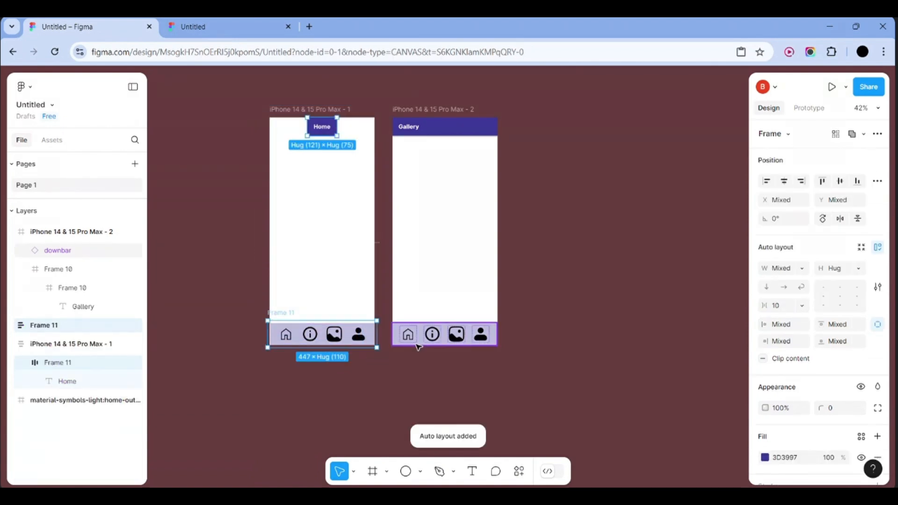
pyautogui.hotkey('ctrl', 'z')
pyautogui.click(238, 295)
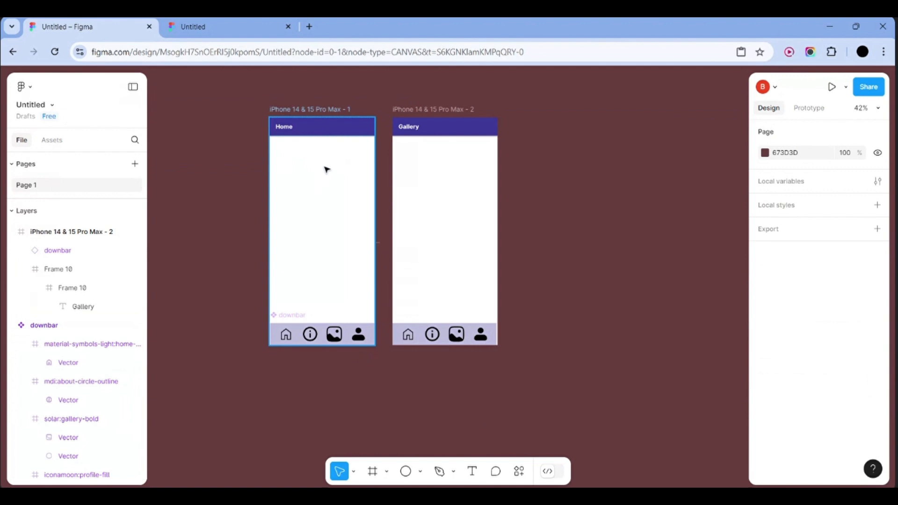
pyautogui.moveTo(331, 132); pyautogui.dragTo(217, 168)
pyautogui.moveTo(251, 121); pyautogui.dragTo(154, 181)
# Add auto layout to Frame 10, widen it, and align the Home label left-middle
pyautogui.click(186, 202)
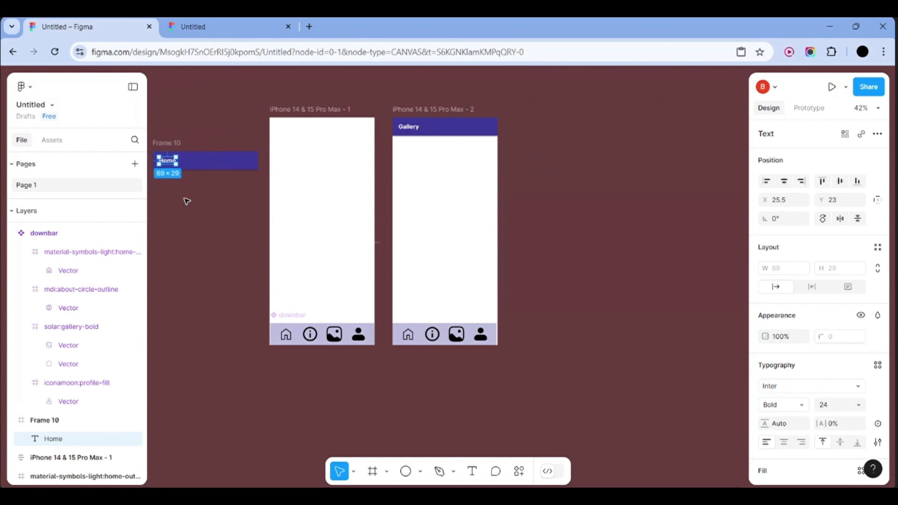
pyautogui.moveTo(266, 141); pyautogui.dragTo(146, 181)
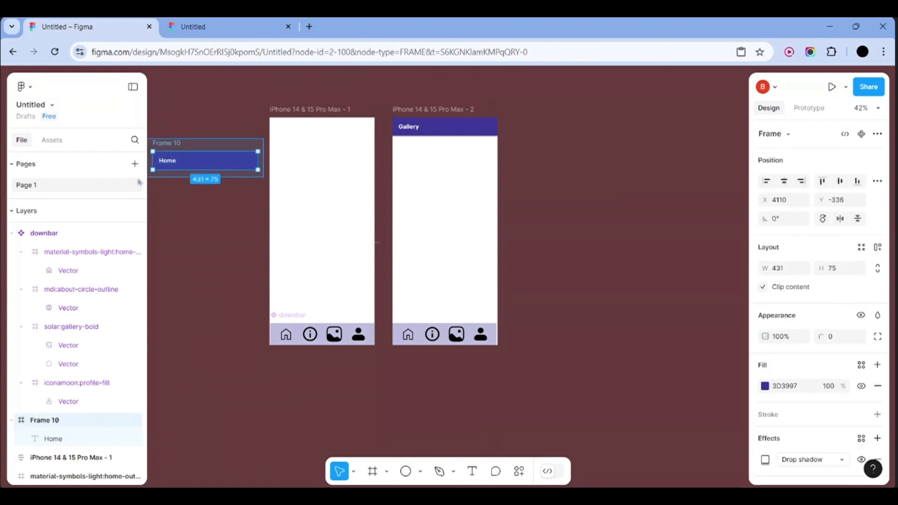
pyautogui.hotkey('shift', 'a')
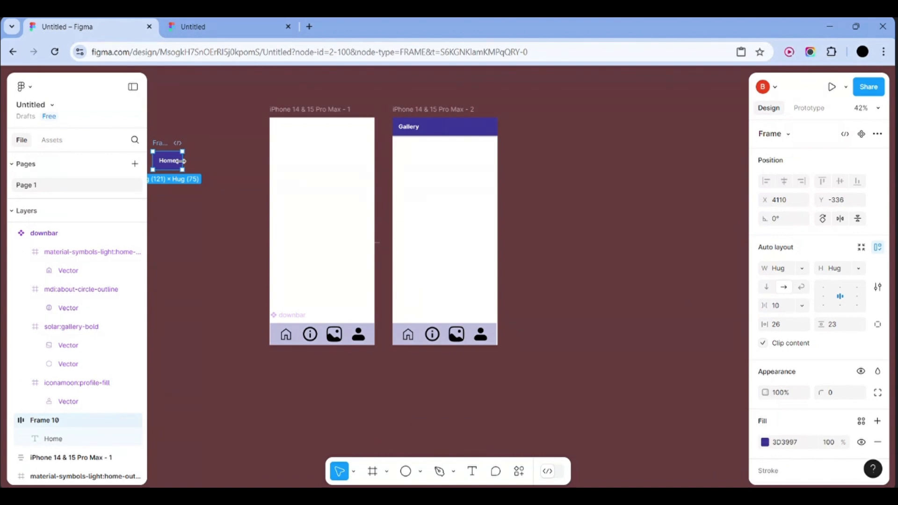
pyautogui.moveTo(181, 161); pyautogui.dragTo(270, 161)
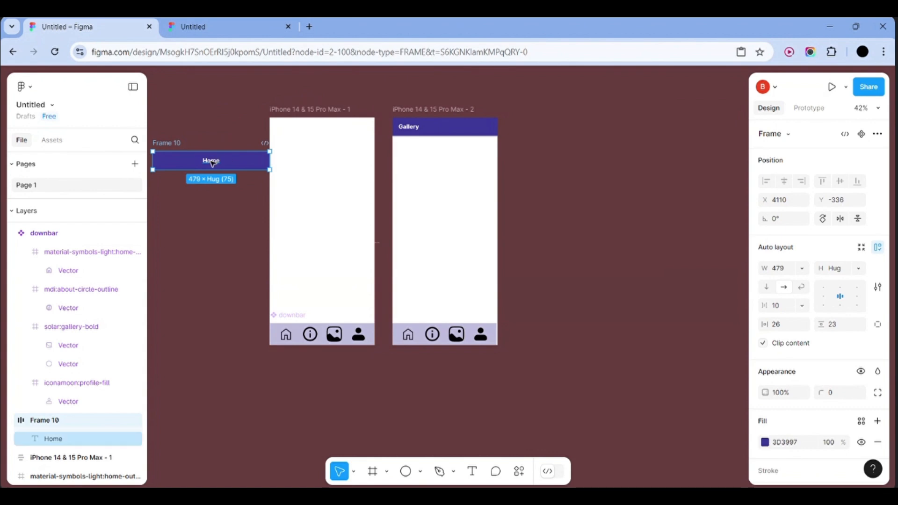
pyautogui.click(211, 162)
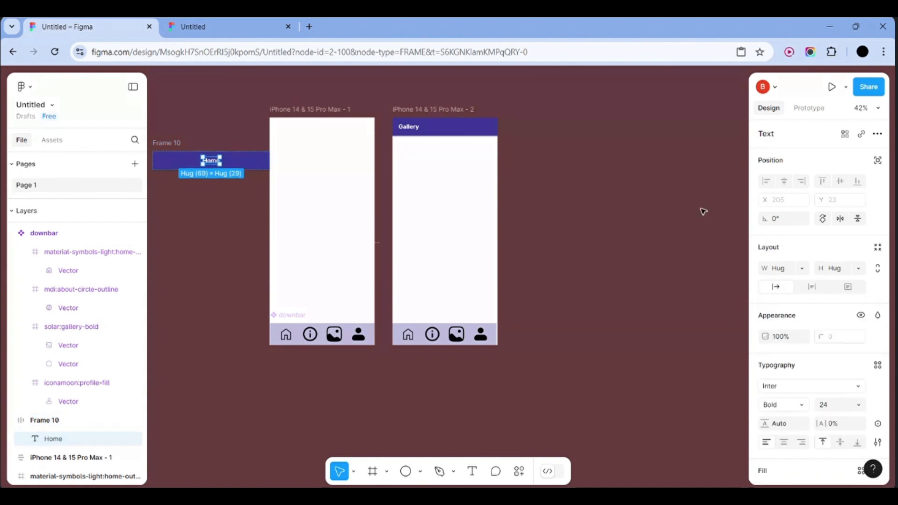
pyautogui.click(263, 161)
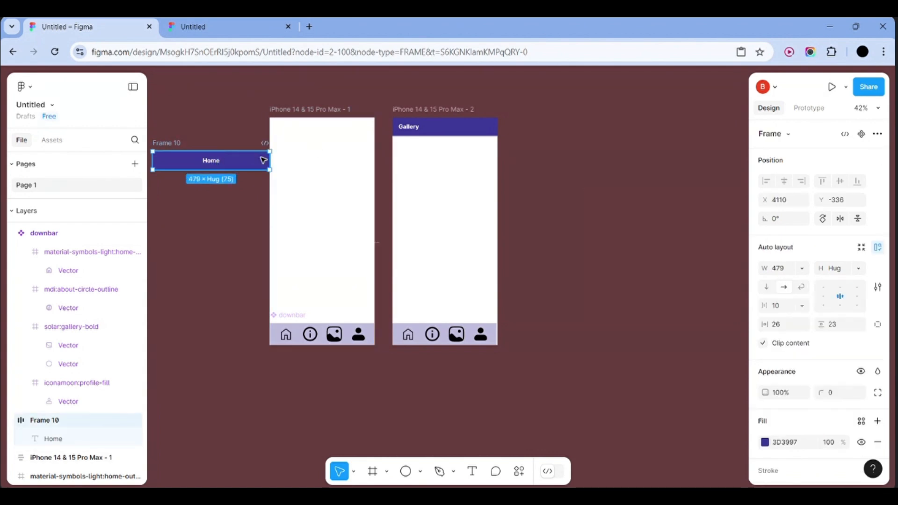
pyautogui.click(828, 300)
# Move the header back across the Home frame's top, narrowed to 433 px
pyautogui.click(686, 283)
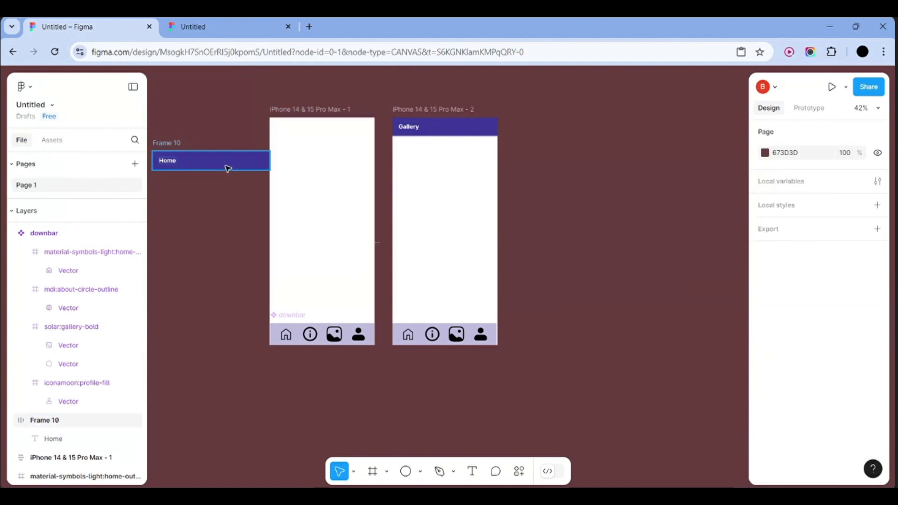
pyautogui.moveTo(226, 166); pyautogui.dragTo(376, 126)
pyautogui.moveTo(374, 126); pyautogui.dragTo(342, 130)
pyautogui.click(552, 192)
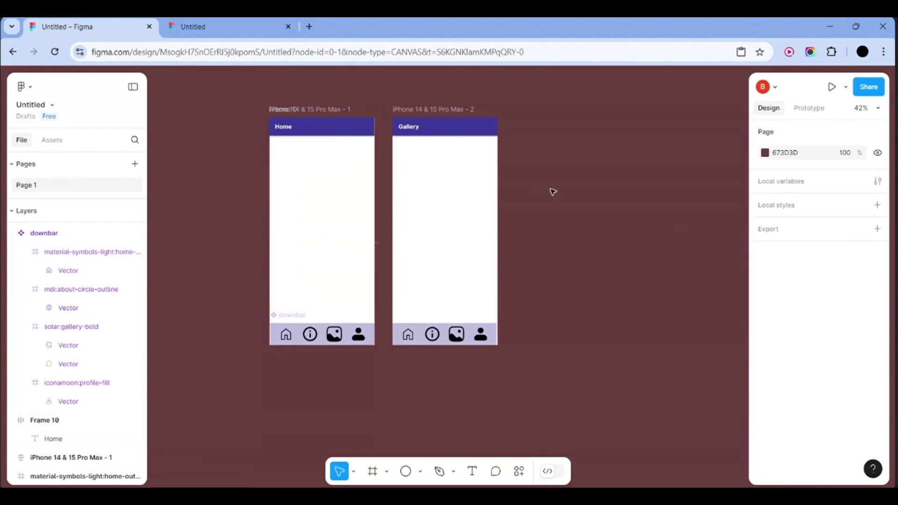
pyautogui.scroll(-2, 553, 191)
pyautogui.moveTo(277, 130); pyautogui.dragTo(399, 335)
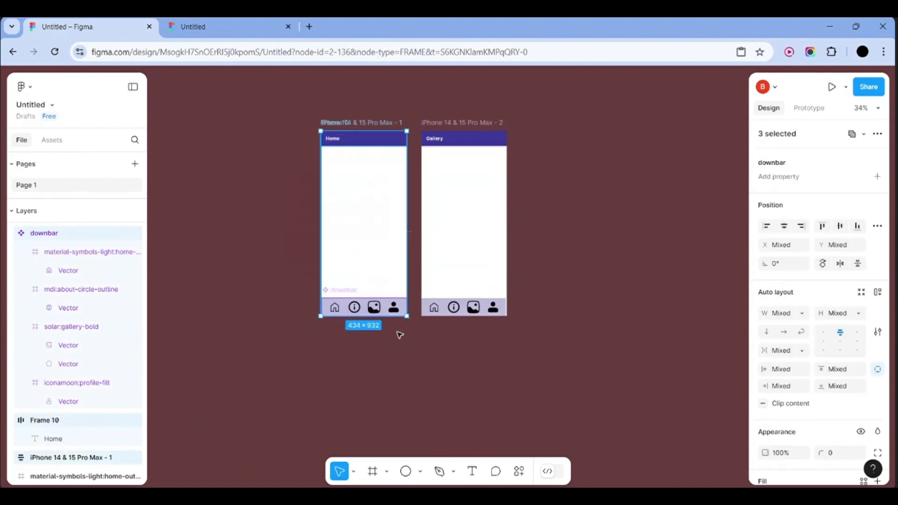
pyautogui.hotkey('shift', 'a')
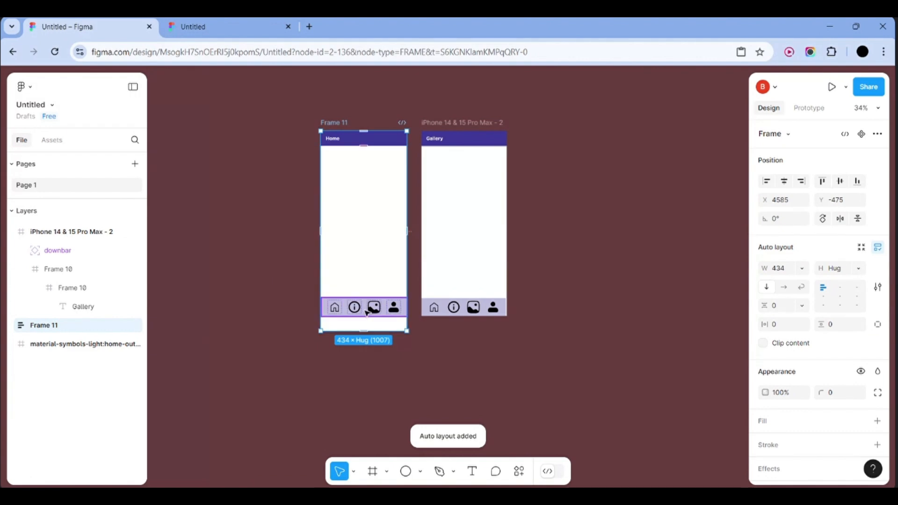
pyautogui.hotkey('ctrl', 'z')
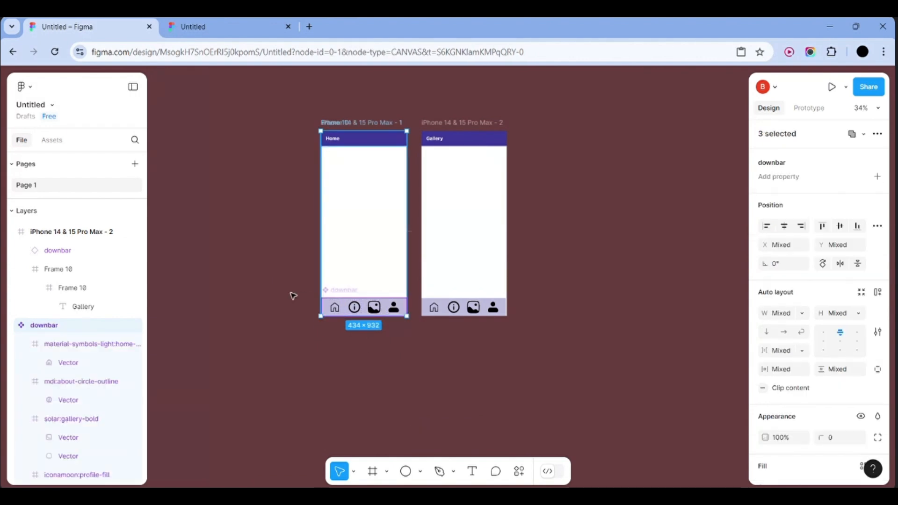
# Switch to Prototype mode and select the navbar in the Home frame
pyautogui.click(293, 297)
pyautogui.click(813, 111)
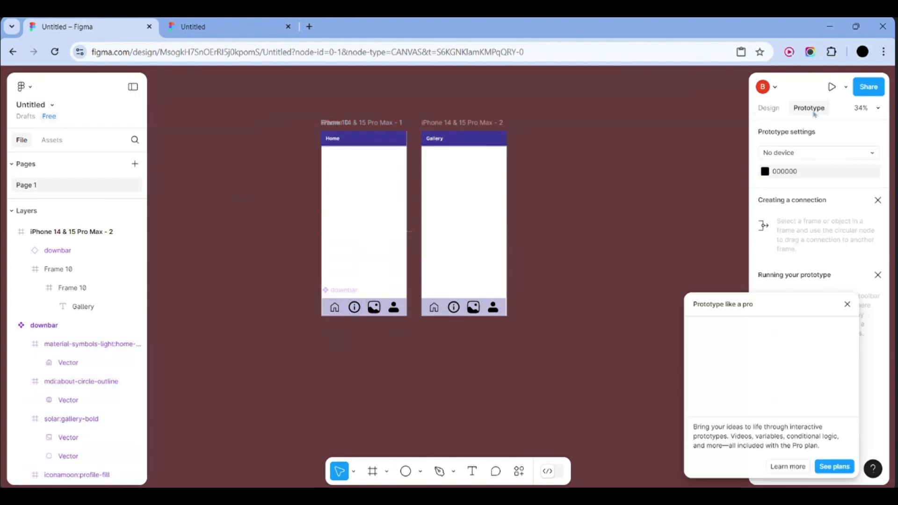
pyautogui.click(382, 311)
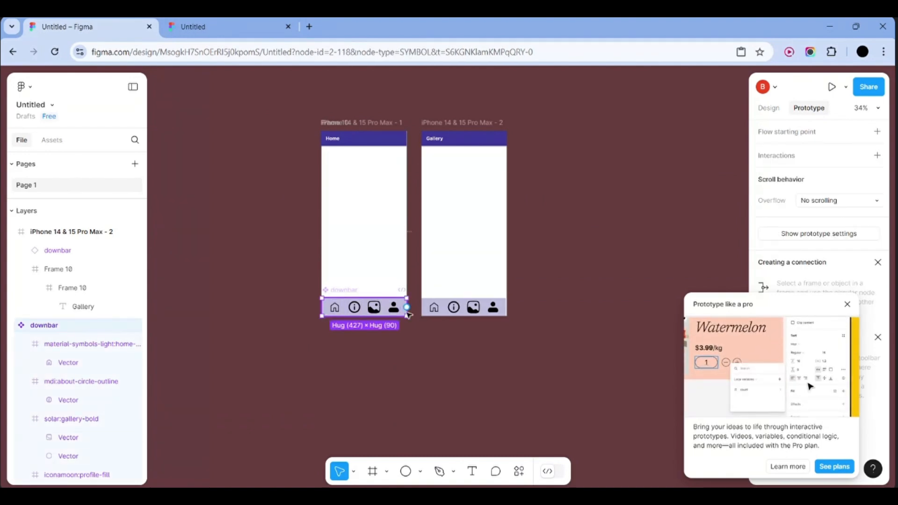
pyautogui.scroll(5, 382, 311)
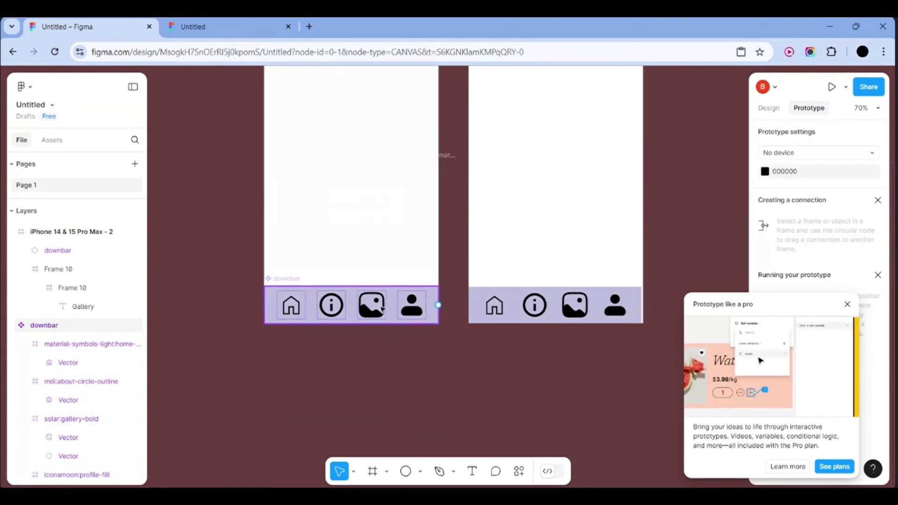
pyautogui.click(411, 355)
pyautogui.scroll(-3, 411, 355)
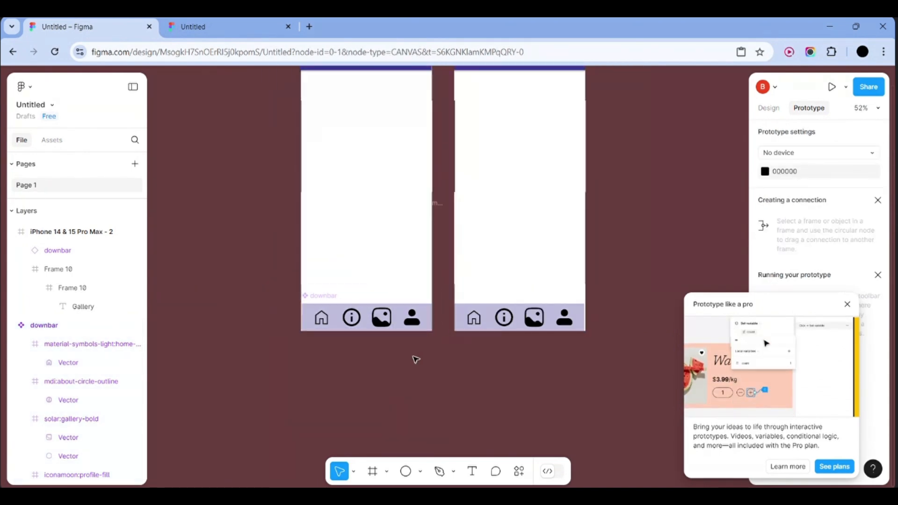
pyautogui.click(381, 328)
# Link the gallery icon to the iPhone 14 & 15 Pro Max - 2 frame, creating Flow 1
pyautogui.click(382, 329)
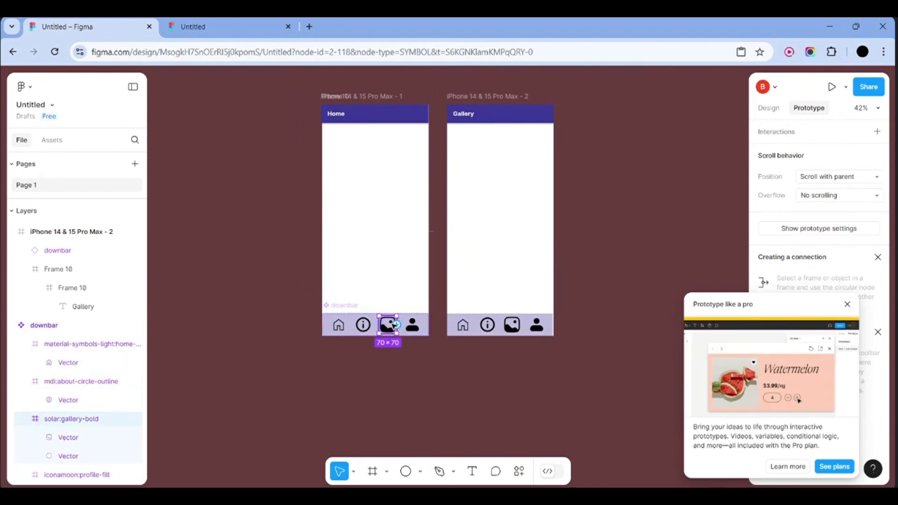
pyautogui.moveTo(396, 325); pyautogui.dragTo(463, 225)
pyautogui.click(507, 249)
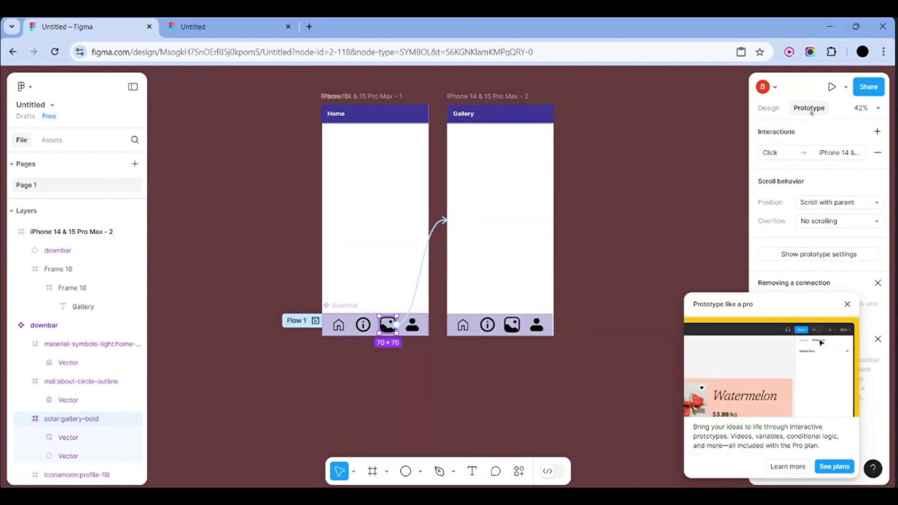
pyautogui.click(847, 303)
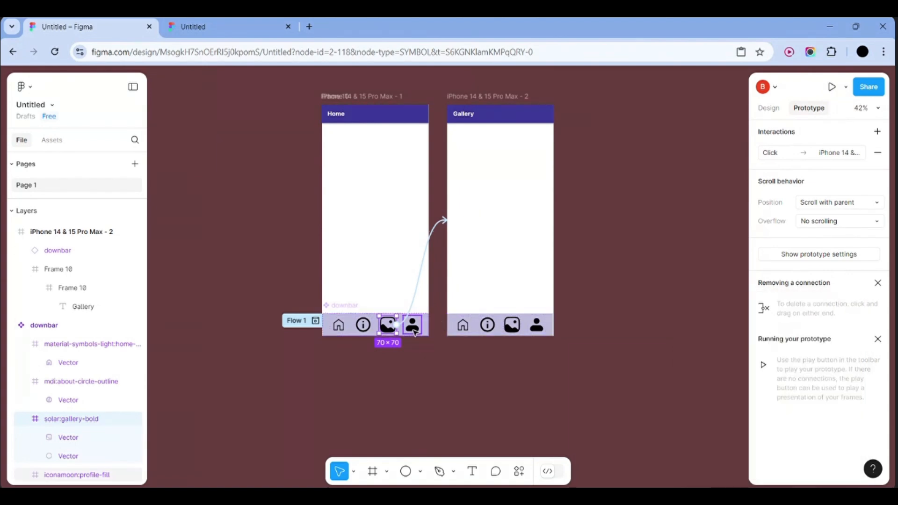
# Check the profile, gallery and info icons' links, then select the Gallery frame
pyautogui.click(415, 323)
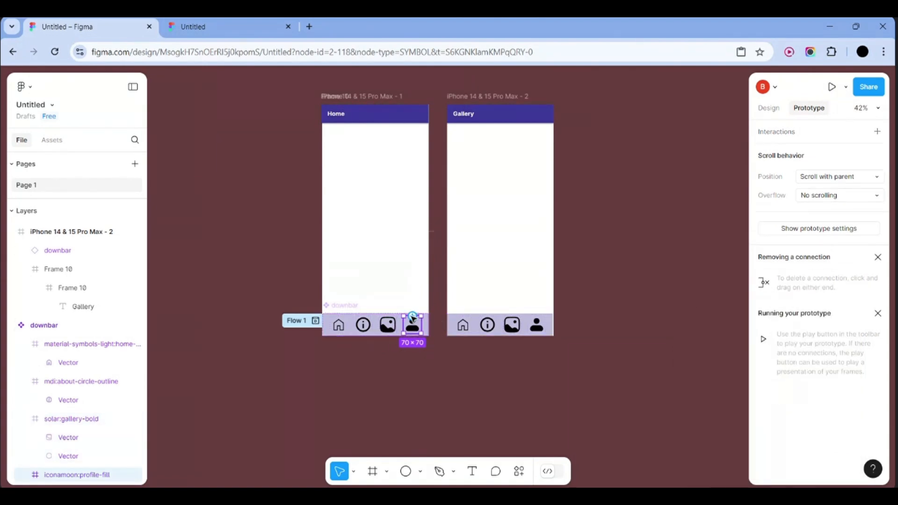
pyautogui.click(389, 324)
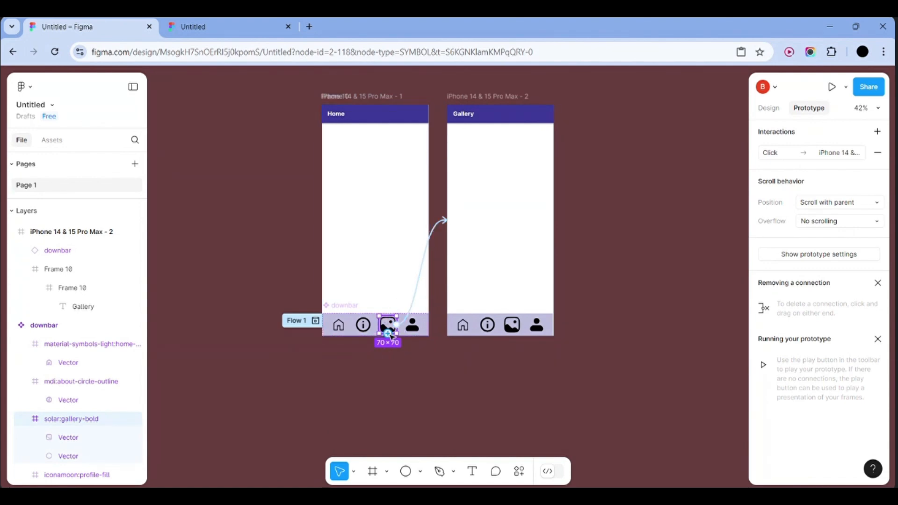
pyautogui.click(368, 326)
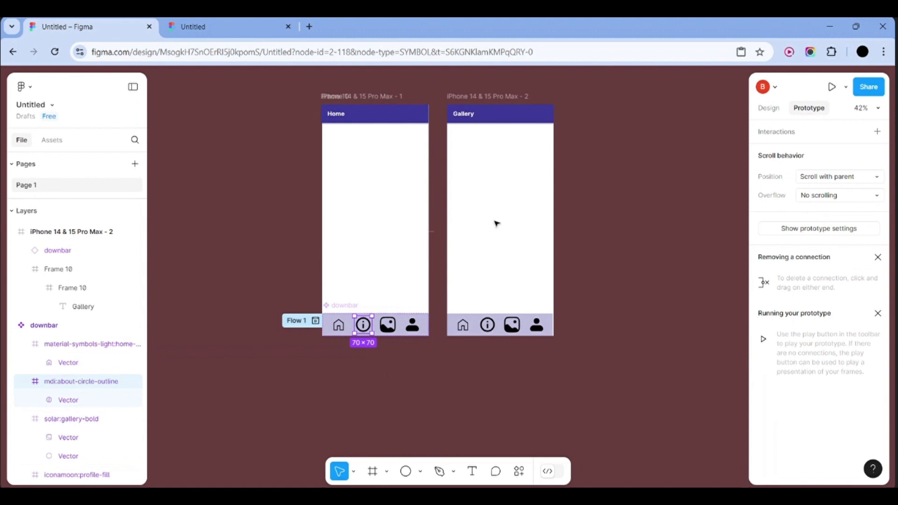
pyautogui.click(685, 186)
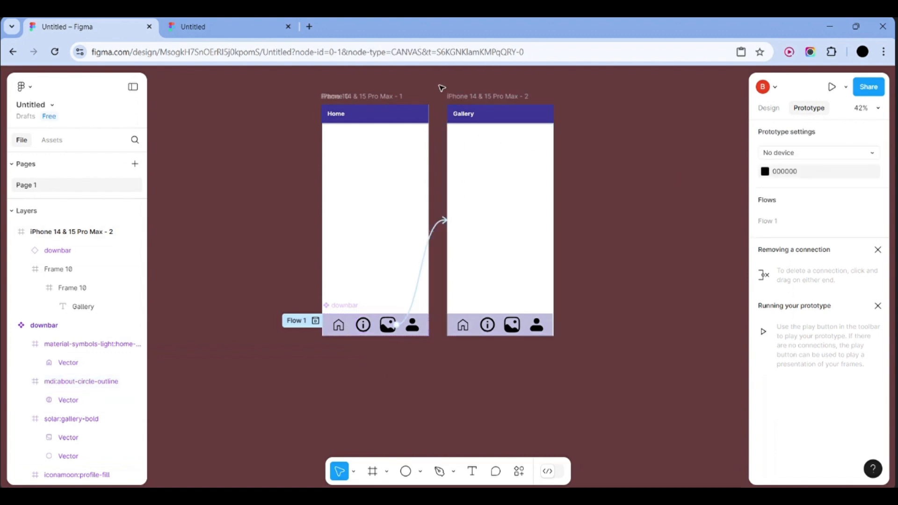
pyautogui.moveTo(442, 87); pyautogui.dragTo(604, 345)
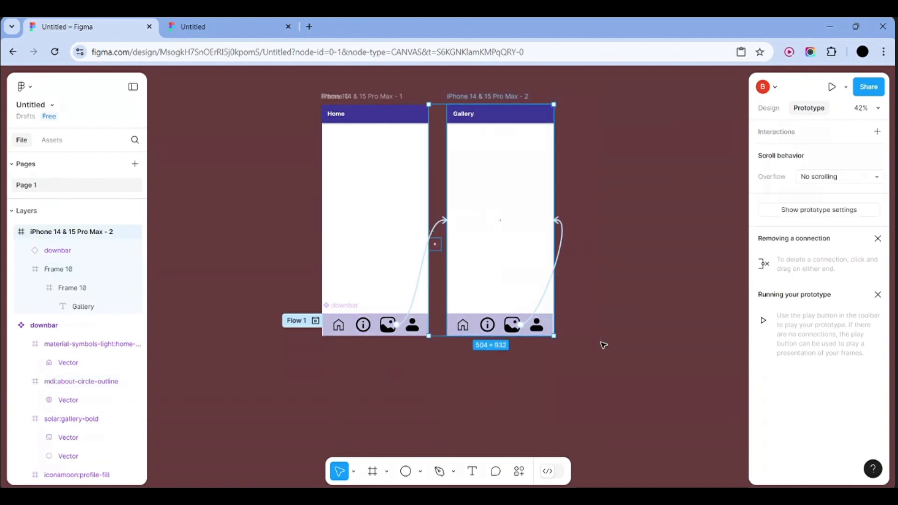
# Duplicate the Gallery frame and place the copy below the other two frames
pyautogui.click(603, 345)
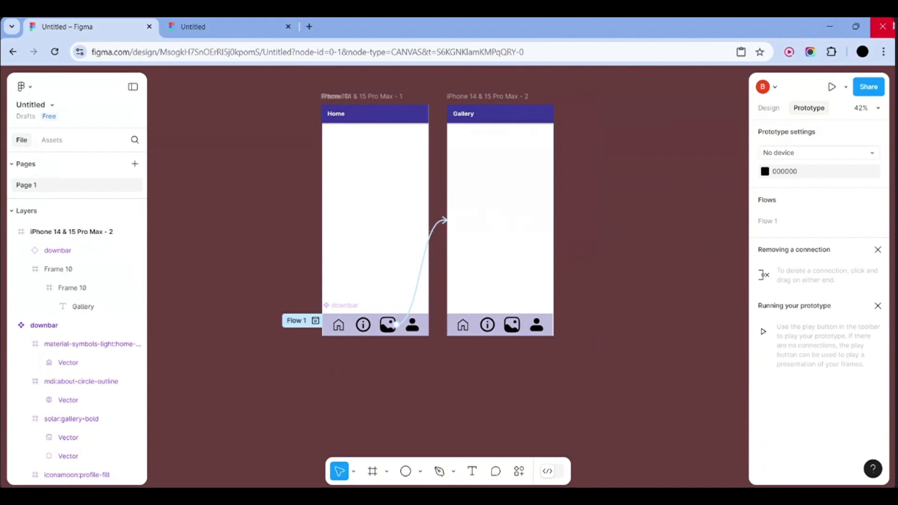
pyautogui.click(772, 110)
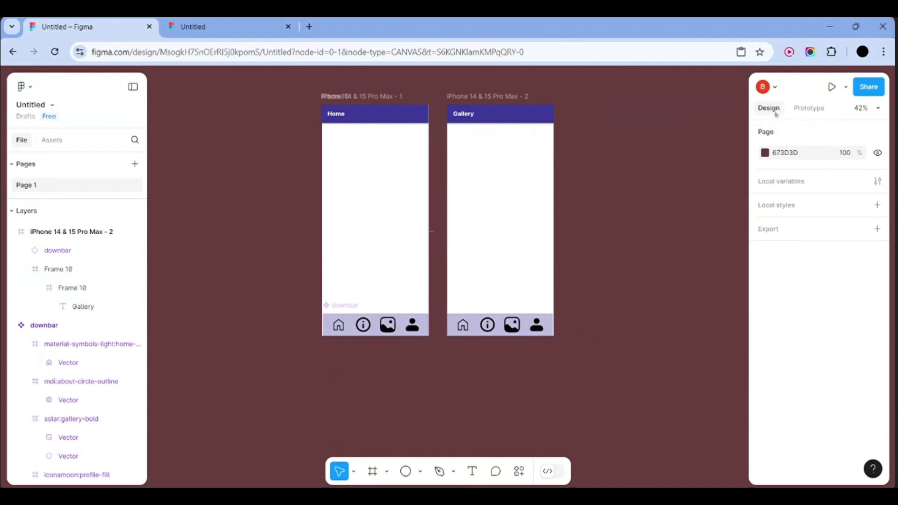
pyautogui.click(445, 96)
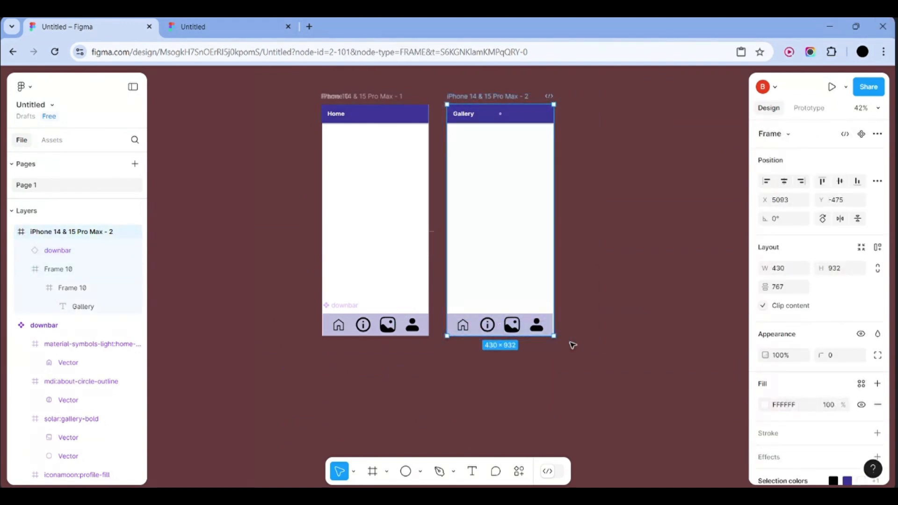
pyautogui.moveTo(542, 248); pyautogui.dragTo(645, 249)
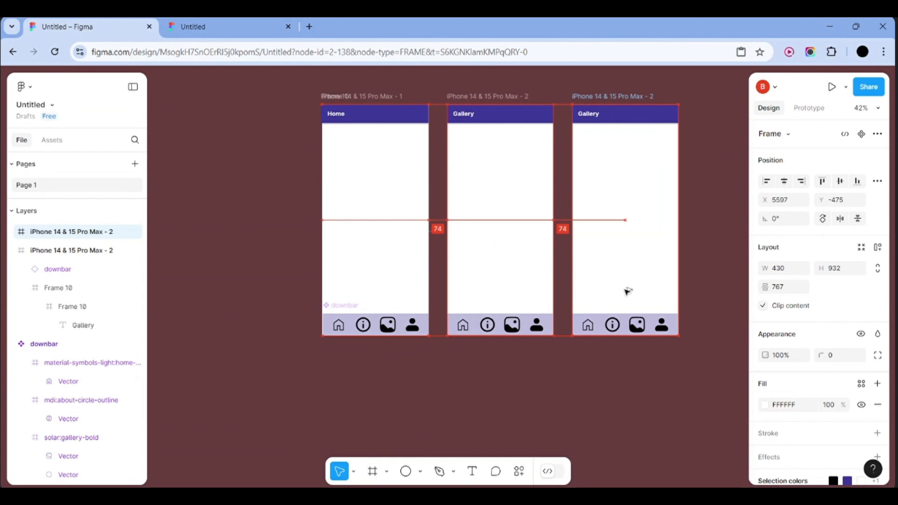
pyautogui.moveTo(627, 291); pyautogui.dragTo(457, 351)
pyautogui.scroll(-3, 456, 350)
pyautogui.click(599, 332)
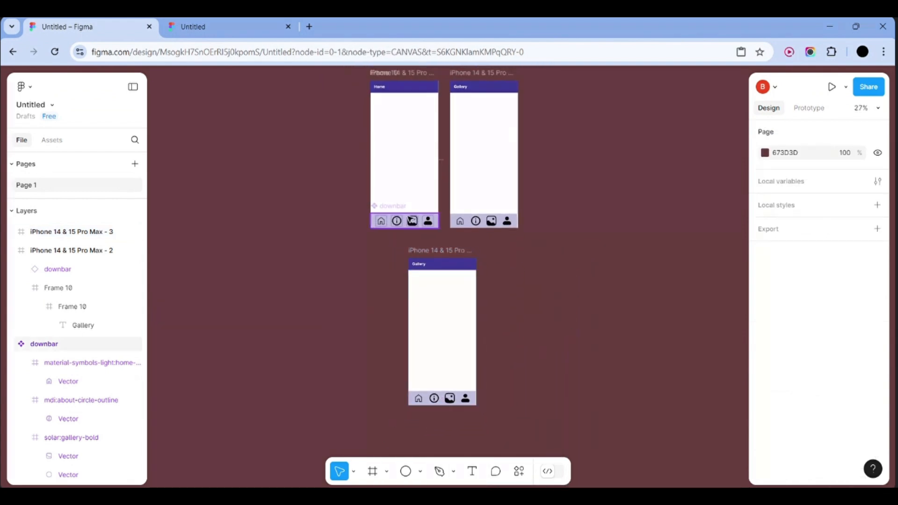
# Retitle the lower frame's header from 'Gallery' to 'About'
pyautogui.click(412, 221)
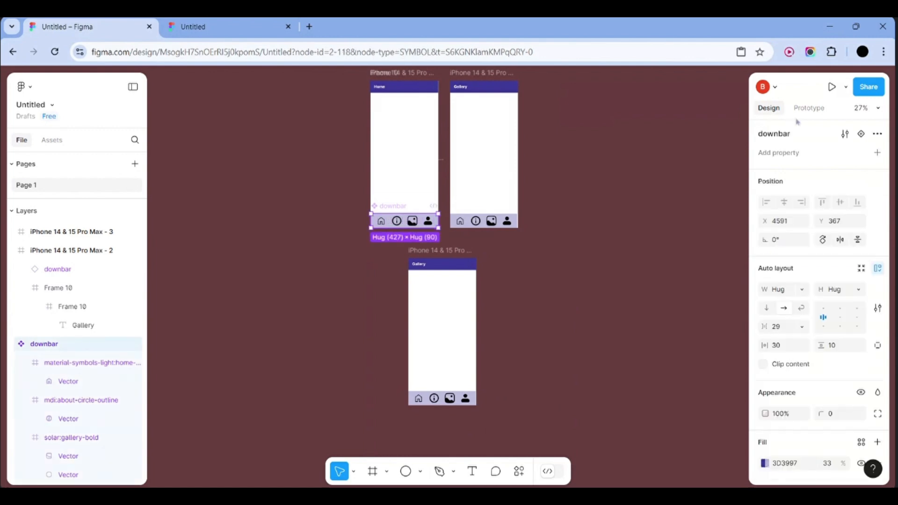
pyautogui.click(808, 110)
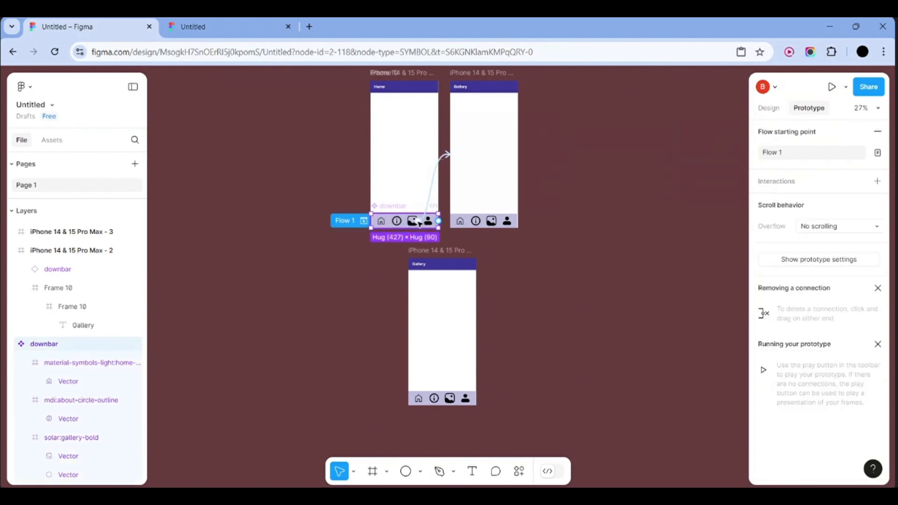
pyautogui.click(424, 264)
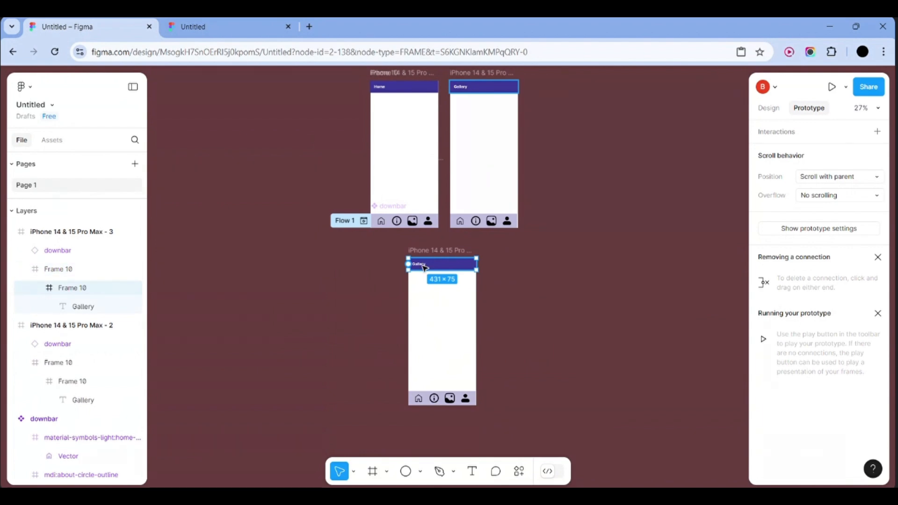
pyautogui.doubleClick(424, 266)
pyautogui.scroll(10, 424, 269)
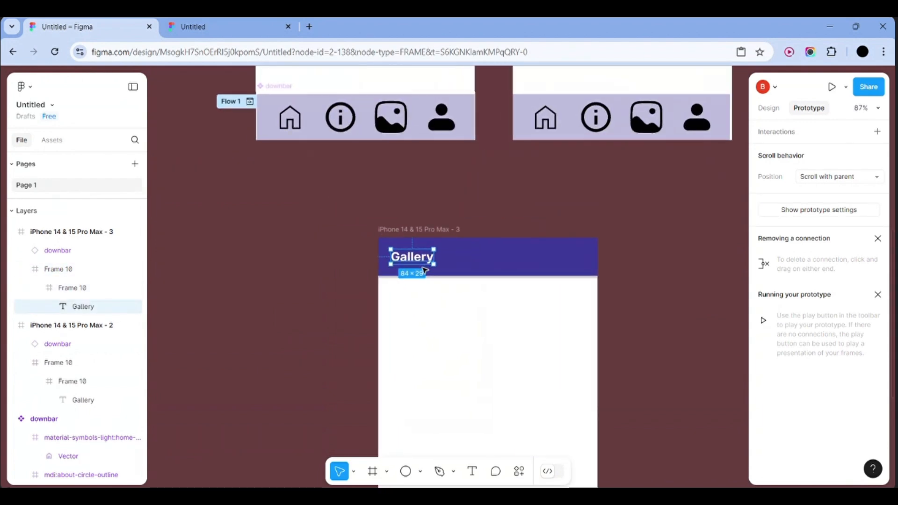
pyautogui.doubleClick(427, 238)
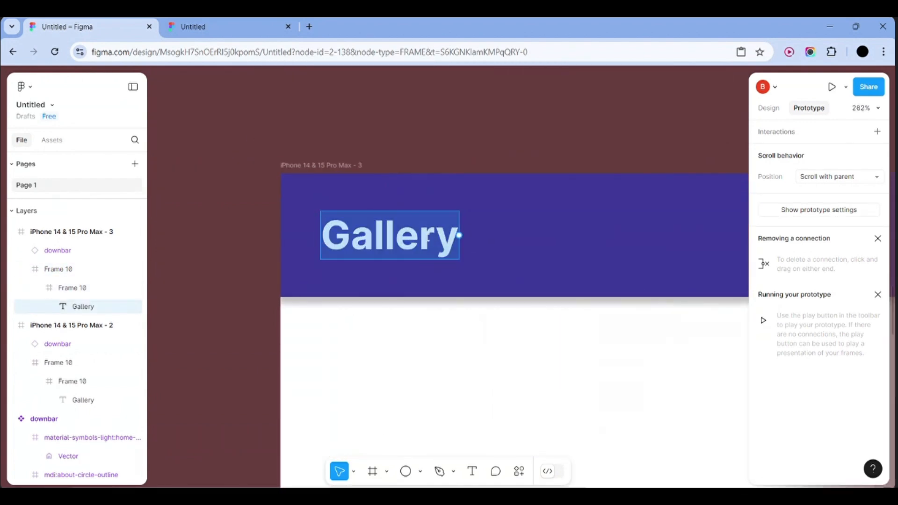
pyautogui.write('About')
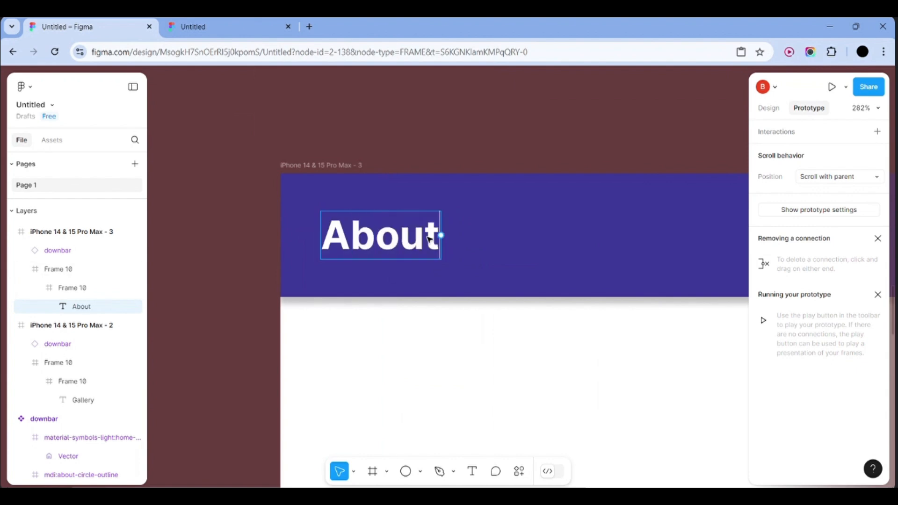
pyautogui.press('Escape')
pyautogui.scroll(-5, 256, 276)
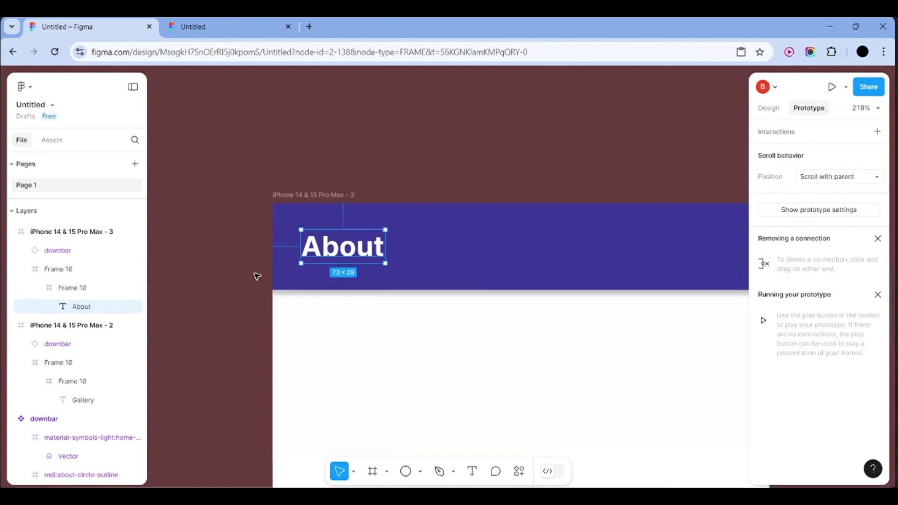
pyautogui.click(257, 277)
pyautogui.scroll(-5, 257, 276)
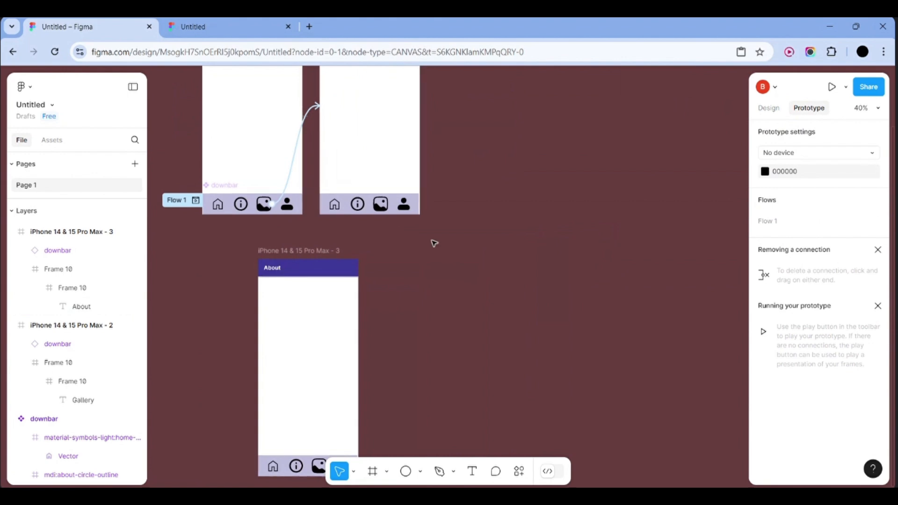
# Connect the Home navbar's info icon to the About frame as a prototype link
pyautogui.click(241, 208)
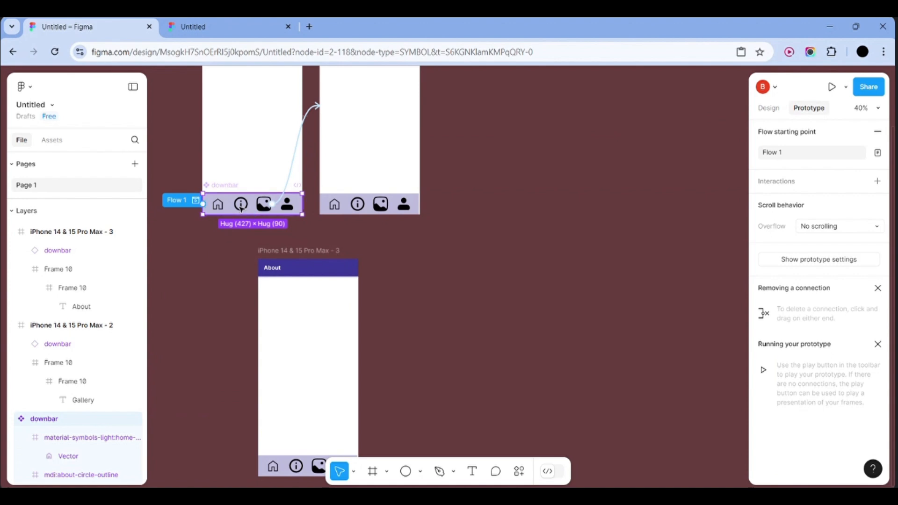
pyautogui.scroll(5, 241, 208)
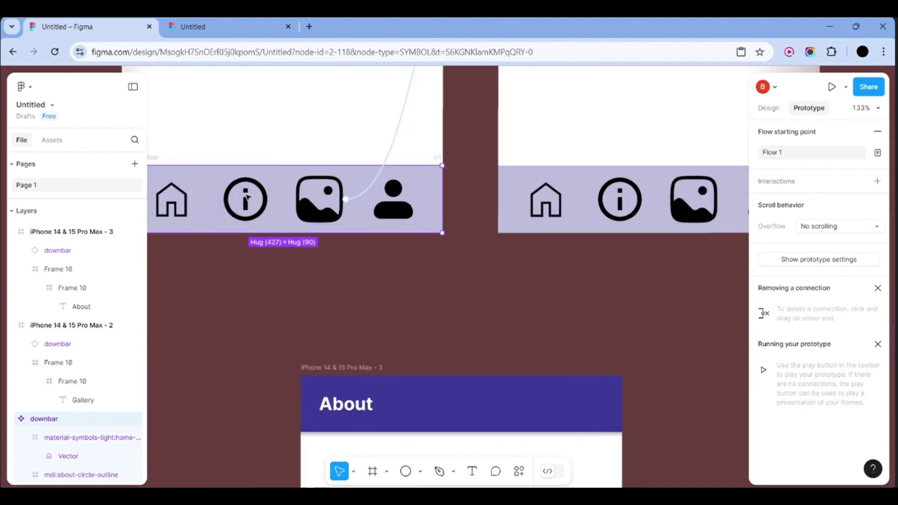
pyautogui.scroll(-5, 246, 198)
pyautogui.click(245, 208)
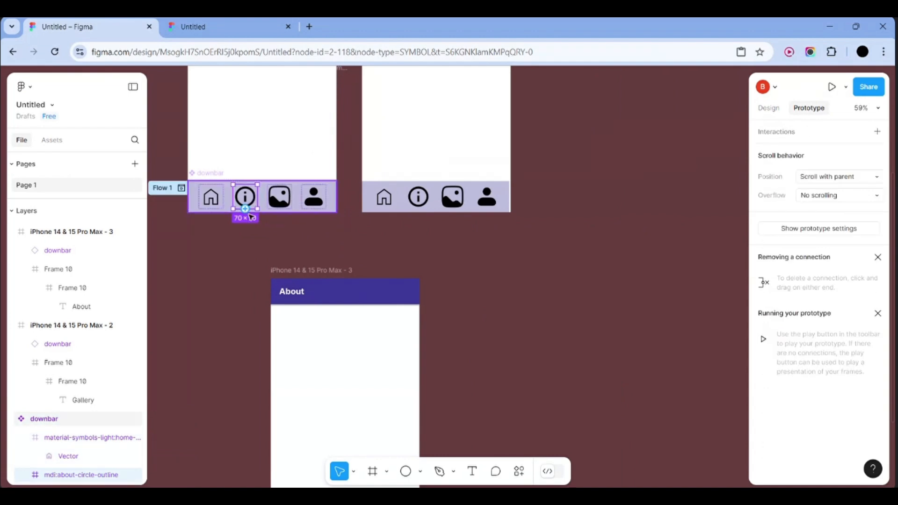
pyautogui.moveTo(245, 209); pyautogui.dragTo(345, 285)
pyautogui.click(521, 268)
pyautogui.scroll(-5, 521, 269)
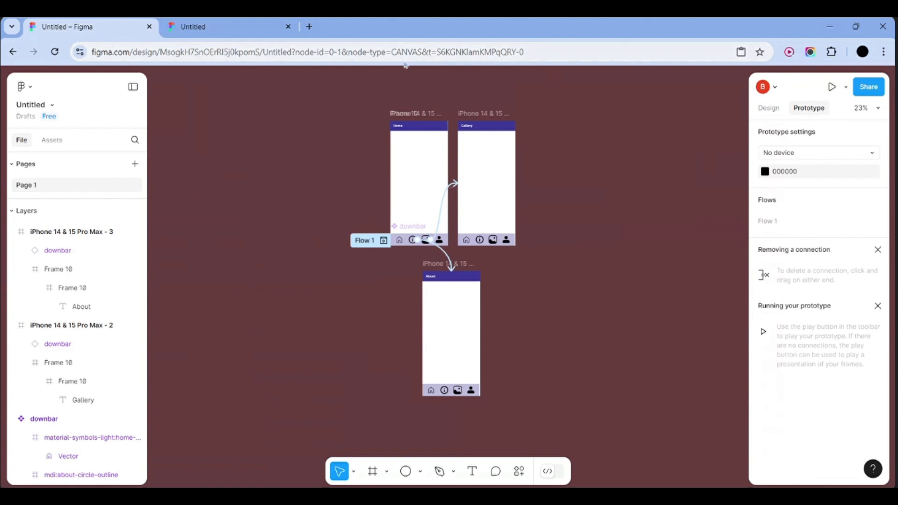
# Close the old prototype preview and launch a fresh one
pyautogui.click(288, 27)
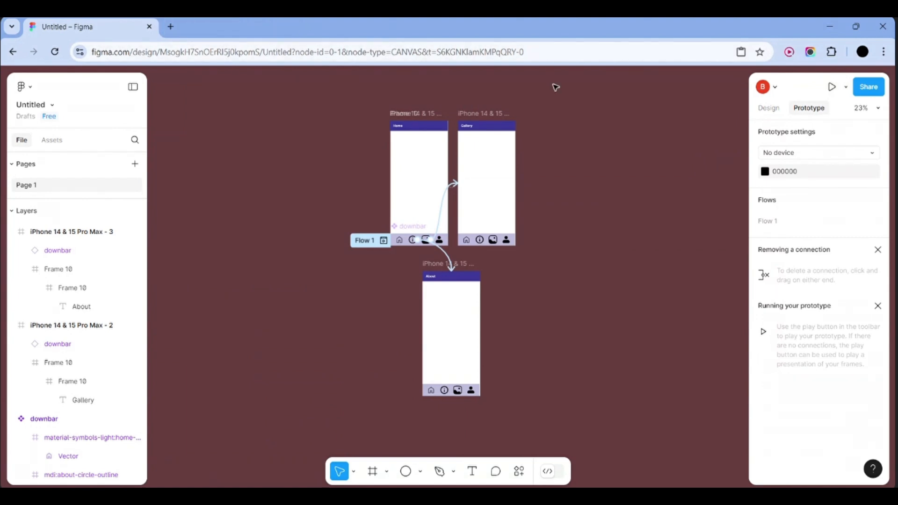
pyautogui.click(833, 88)
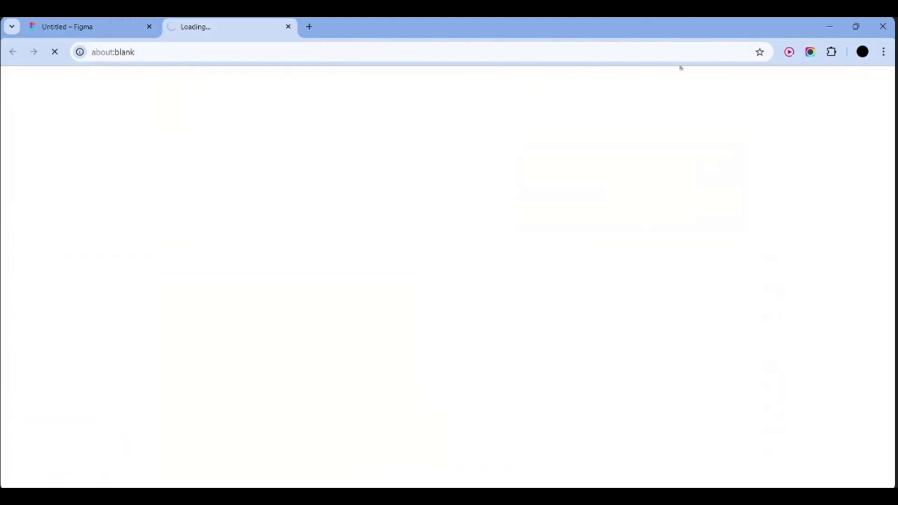
pyautogui.click(84, 27)
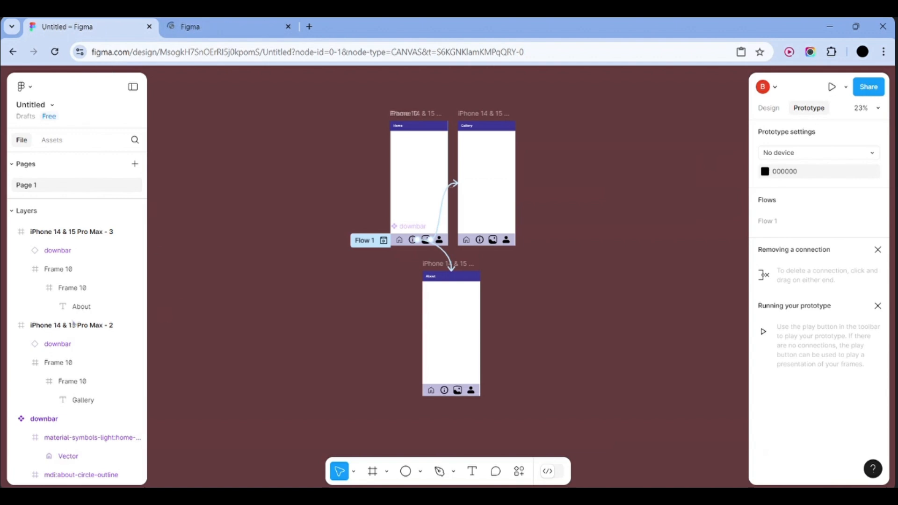
# Collapse the Gallery frame, navbar and Home header groups in the Layers panel
pyautogui.scroll(-2, 72, 326)
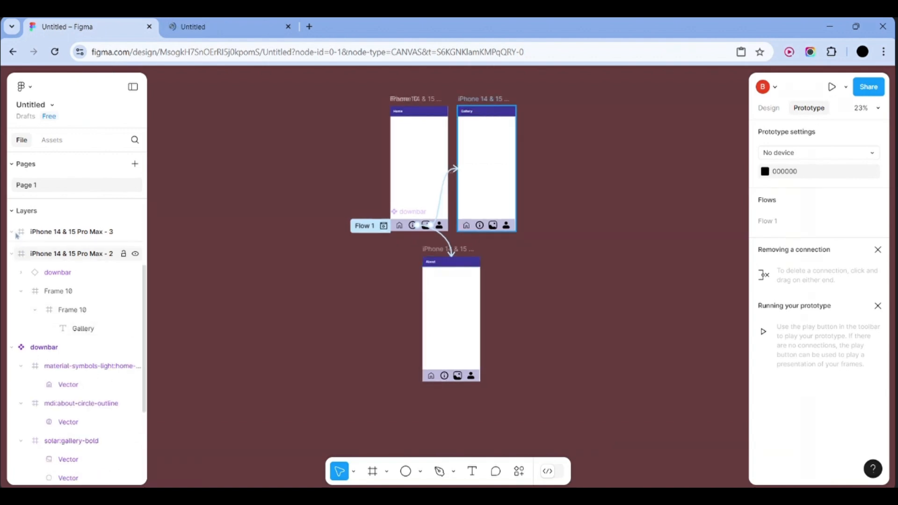
pyautogui.click(12, 254)
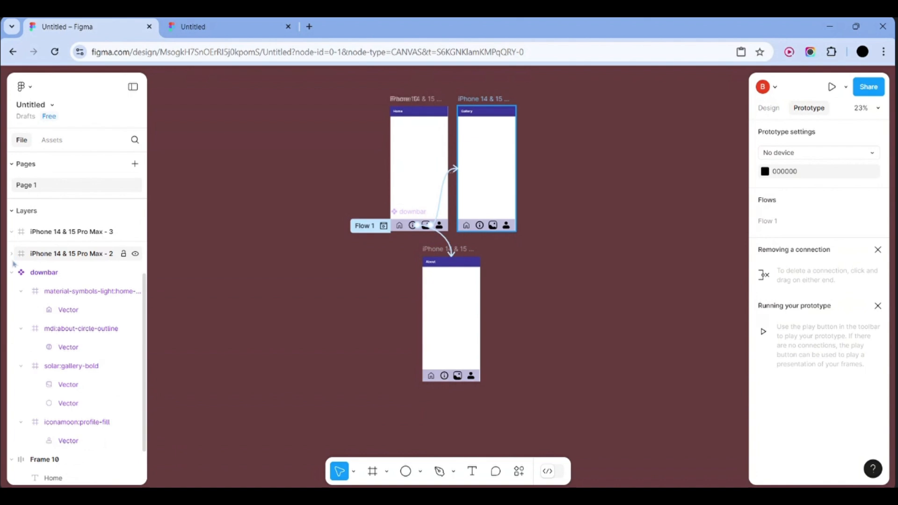
pyautogui.click(12, 274)
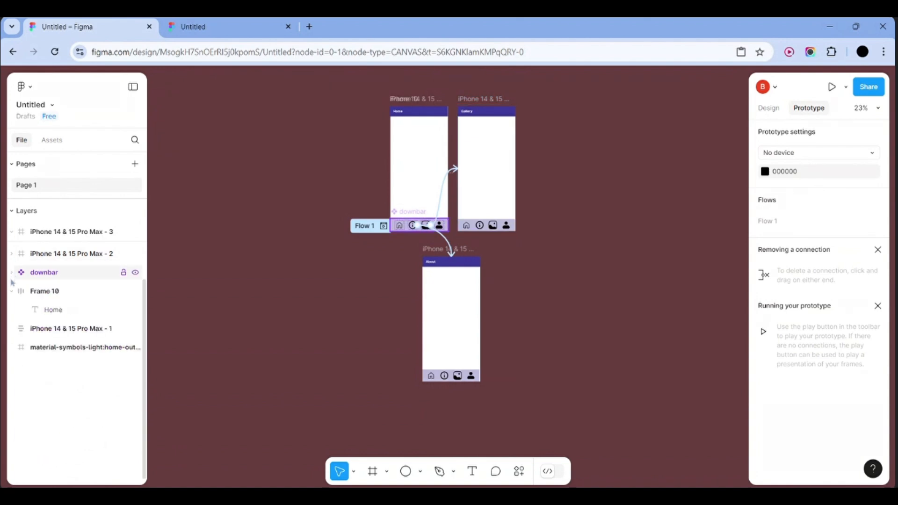
pyautogui.click(12, 293)
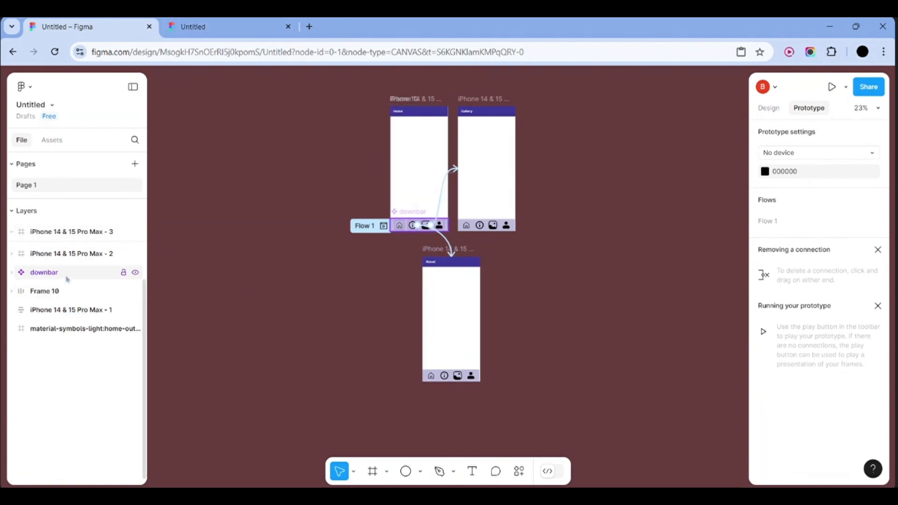
# Nest Frame 10 and the downbar inside iPhone 14 & 15 Pro Max - 1, then relaunch the preview
pyautogui.moveTo(60, 295); pyautogui.dragTo(75, 320)
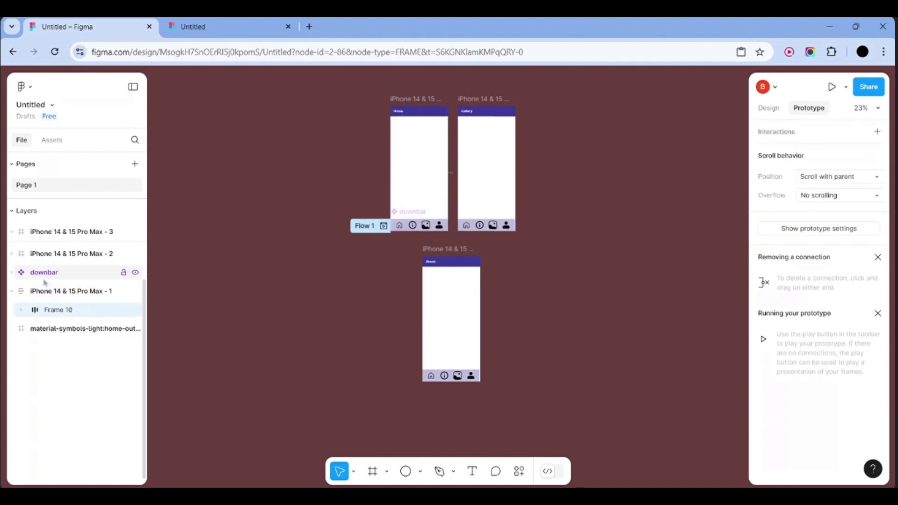
pyautogui.moveTo(45, 277); pyautogui.dragTo(76, 326)
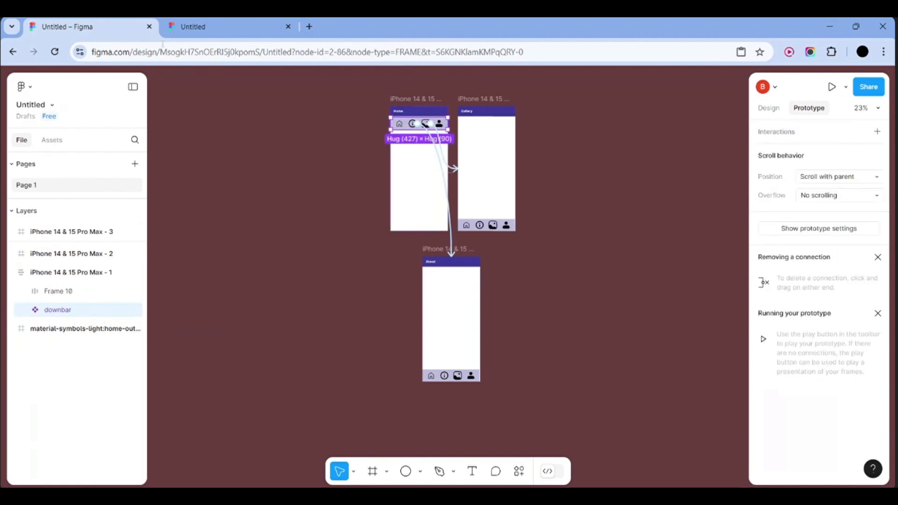
pyautogui.click(202, 25)
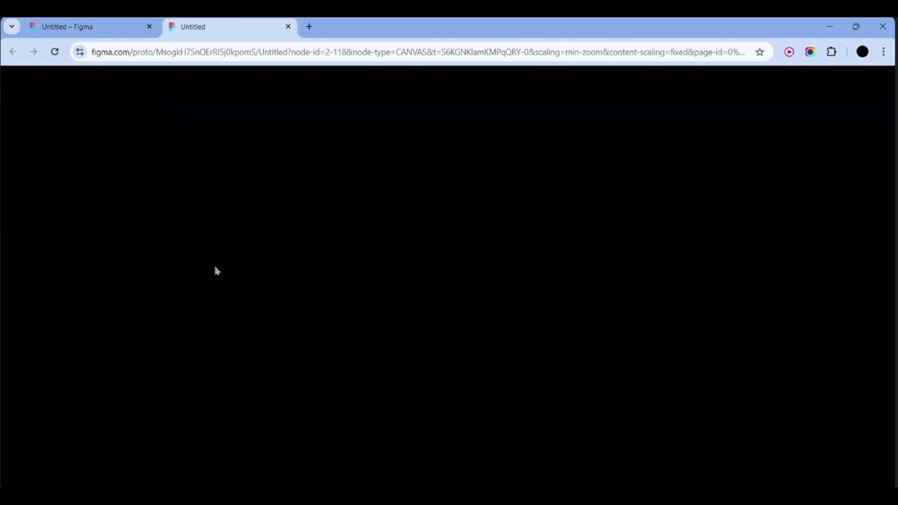
pyautogui.click(84, 27)
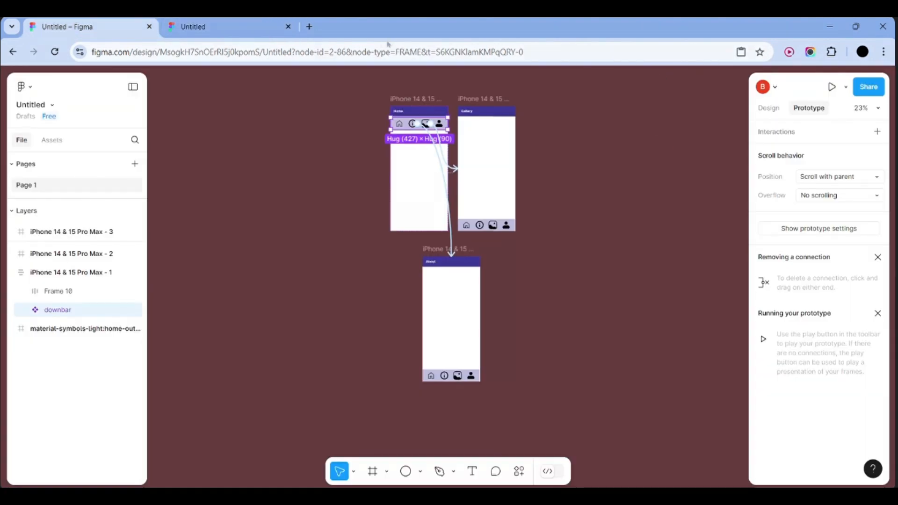
pyautogui.click(280, 27)
pyautogui.click(288, 27)
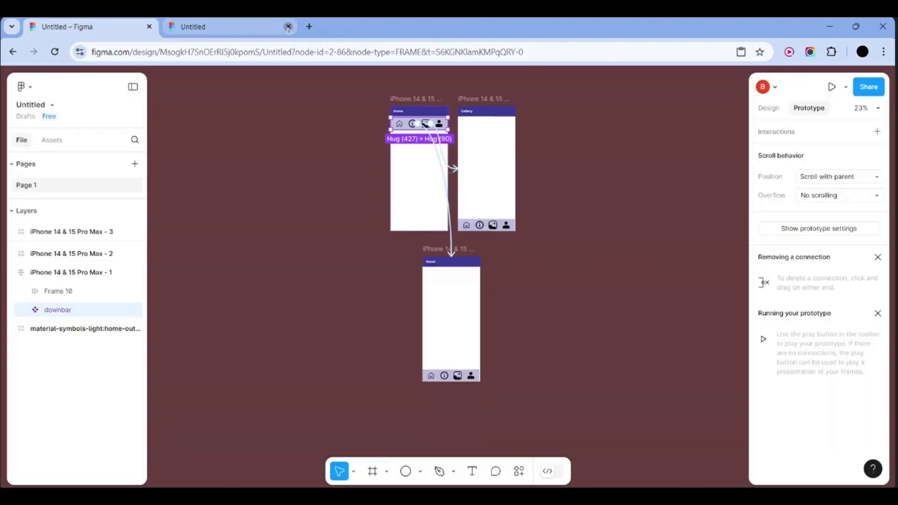
pyautogui.click(837, 94)
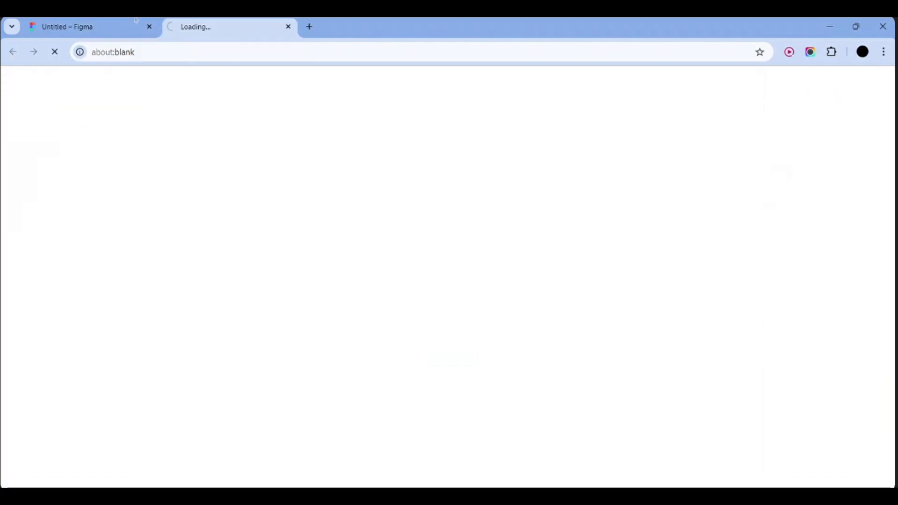
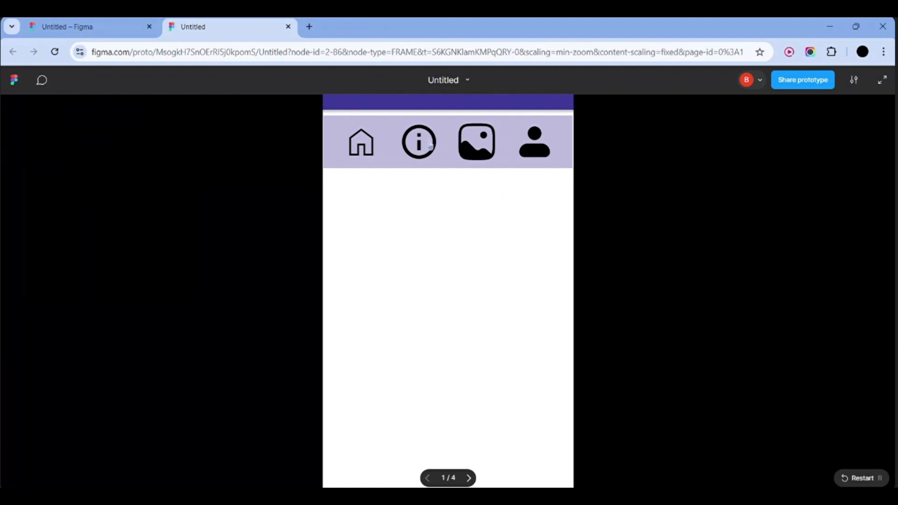
# Navigate the prototype between Home, About and Gallery screens, using Back to return home
pyautogui.click(429, 145)
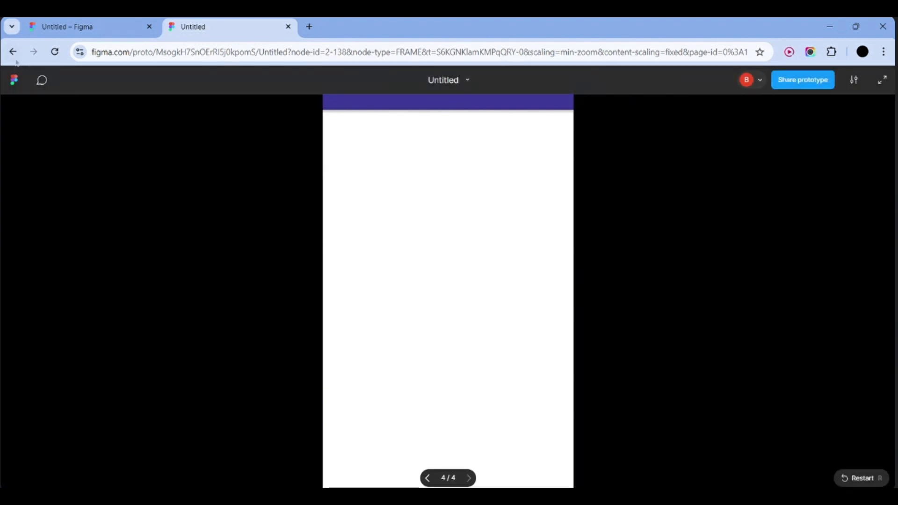
pyautogui.click(13, 52)
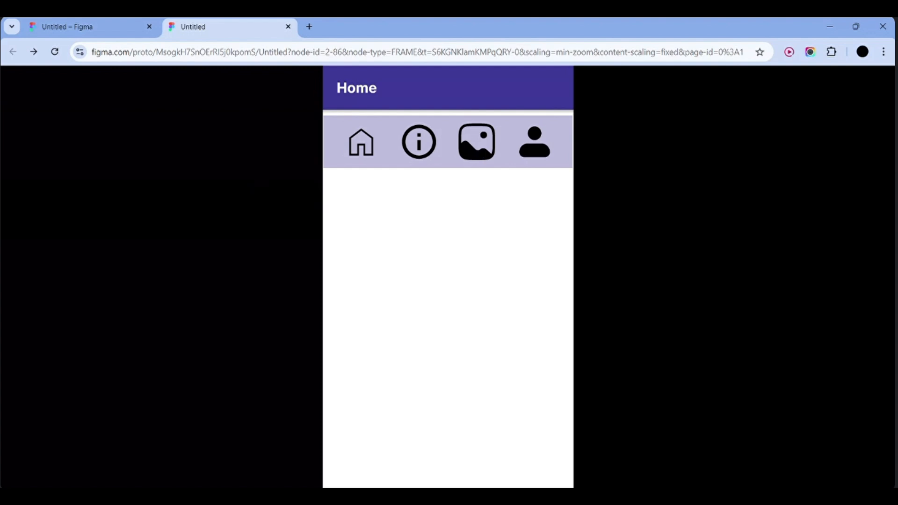
pyautogui.click(480, 145)
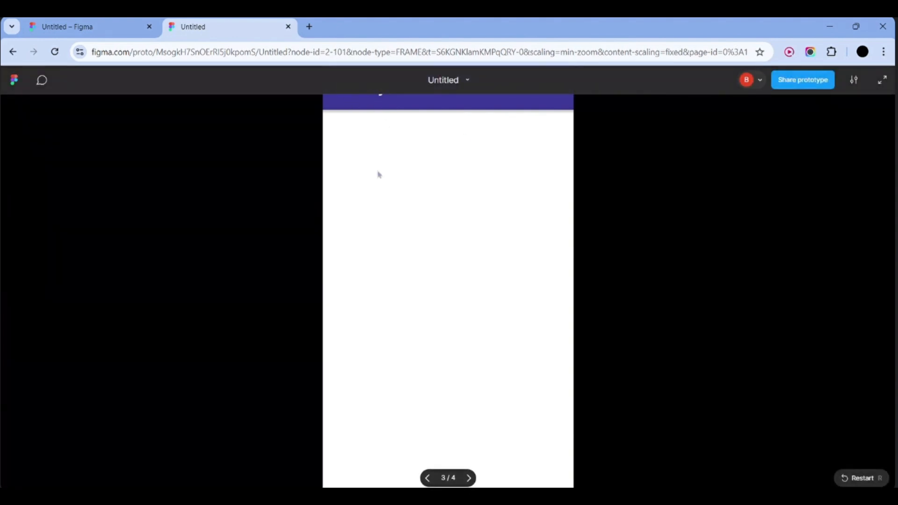
pyautogui.click(13, 53)
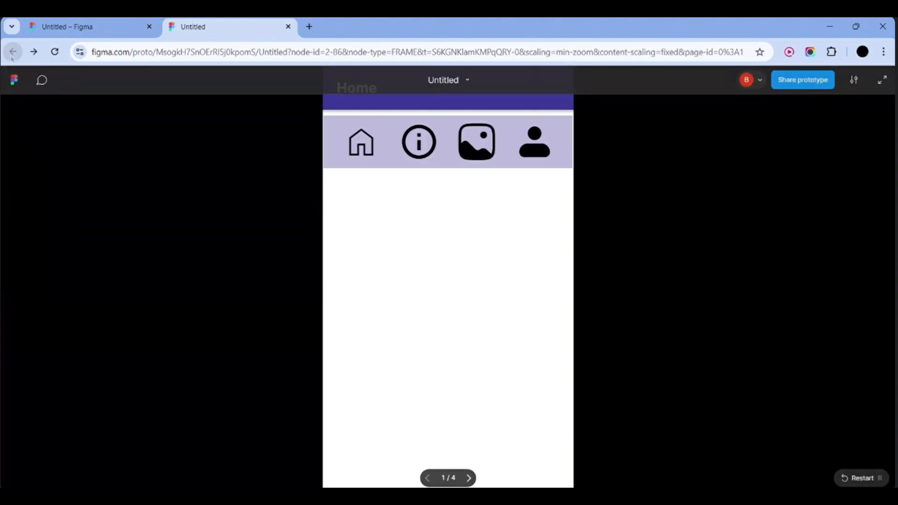
pyautogui.click(420, 151)
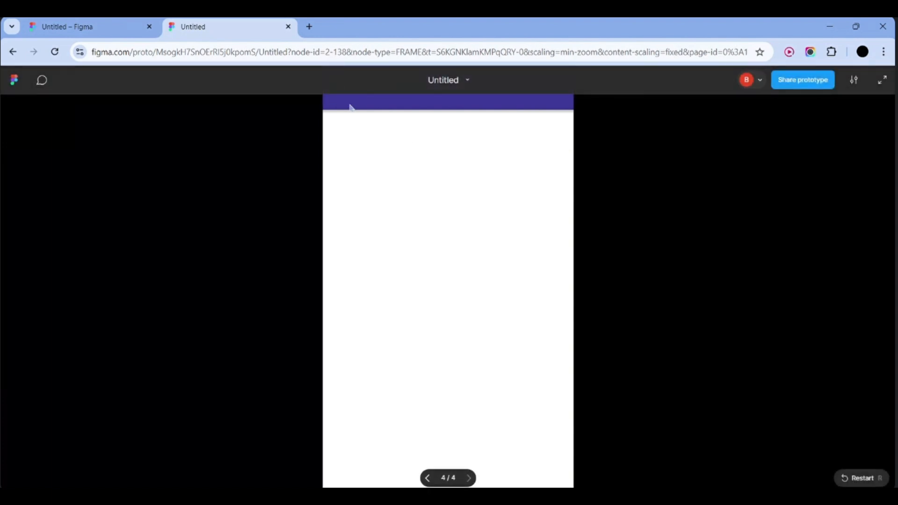
# Repeat the Gallery and About checks in fullscreen, then return to the 'Untitled – Figma' design file
pyautogui.click(882, 81)
pyautogui.press('r')
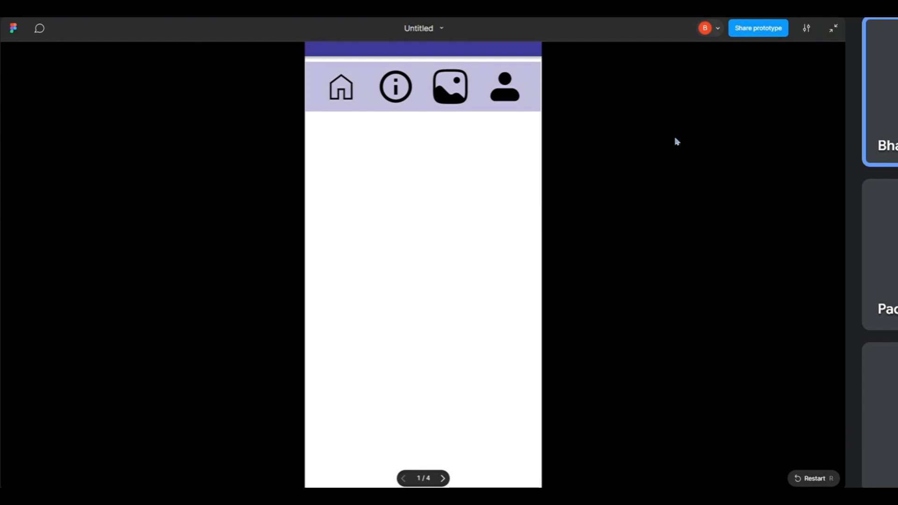
pyautogui.click(451, 97)
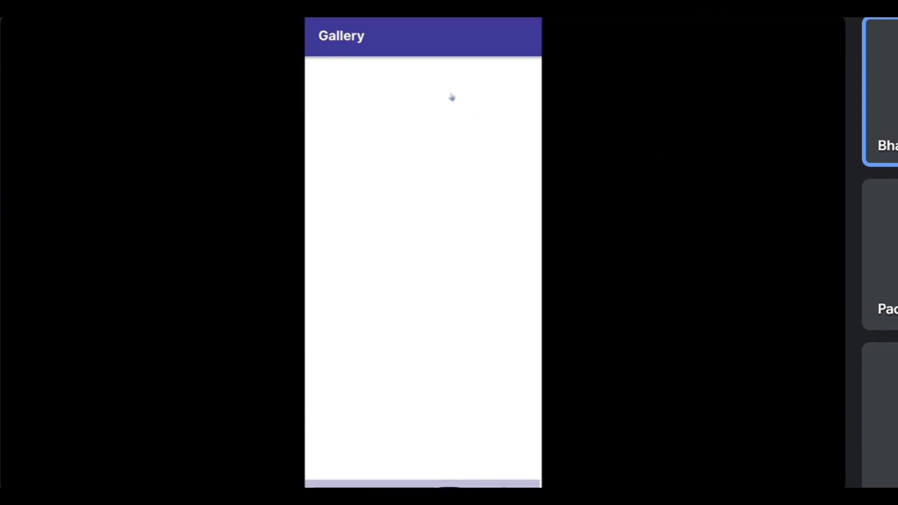
pyautogui.press('r')
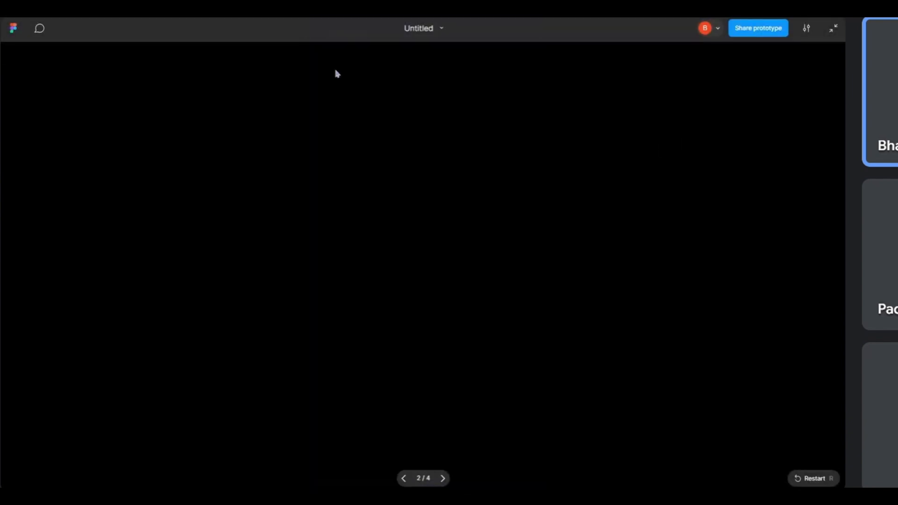
pyautogui.click(396, 89)
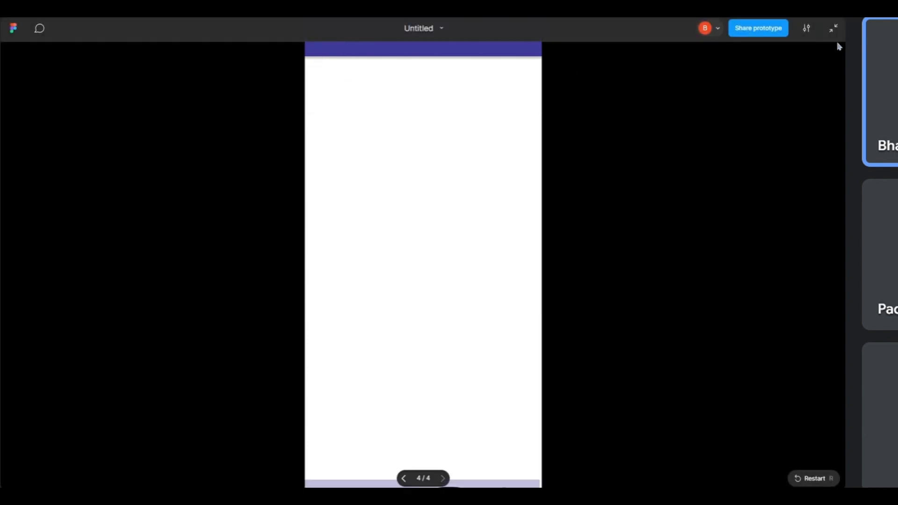
pyautogui.click(833, 29)
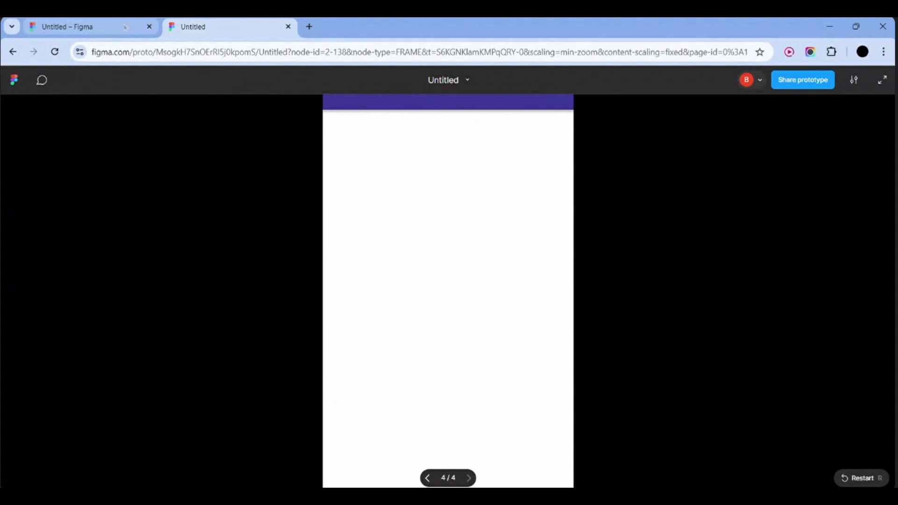
pyautogui.click(125, 27)
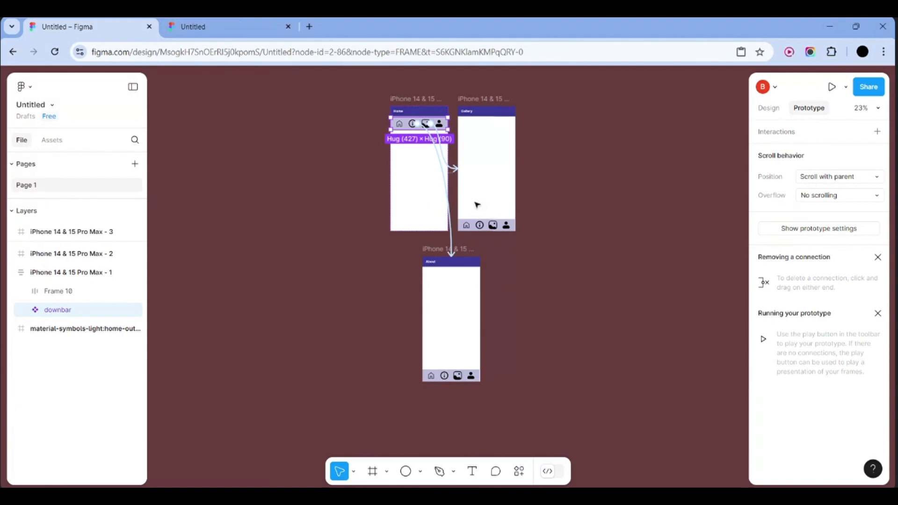
# Draw a 900 × 194 rectangle on the empty canvas with the Rectangle tool
pyautogui.scroll(5, 477, 203)
pyautogui.scroll(-5, 477, 203)
pyautogui.hscroll(-10, 317, 224)
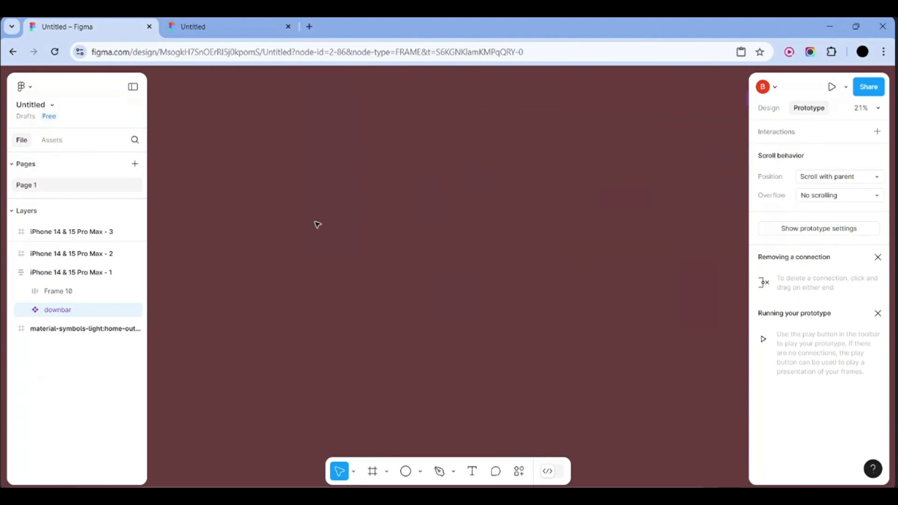
pyautogui.click(420, 471)
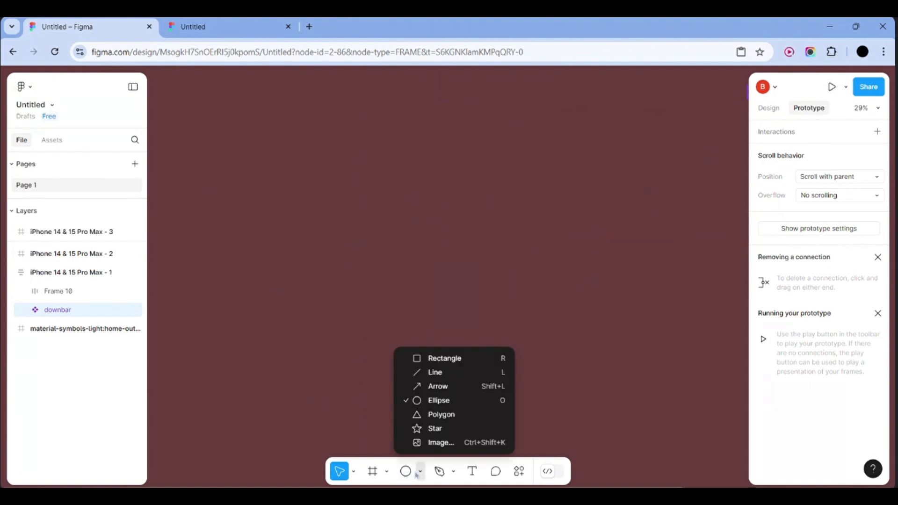
pyautogui.click(444, 358)
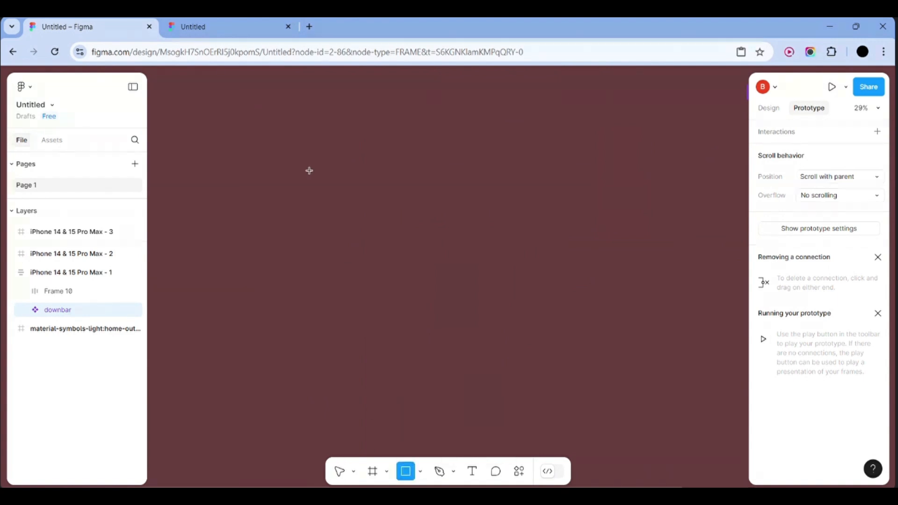
pyautogui.moveTo(309, 171)
pyautogui.mouseDown()
pyautogui.moveTo(449, 209)
pyautogui.moveTo(461, 204)
pyautogui.mouseUp()
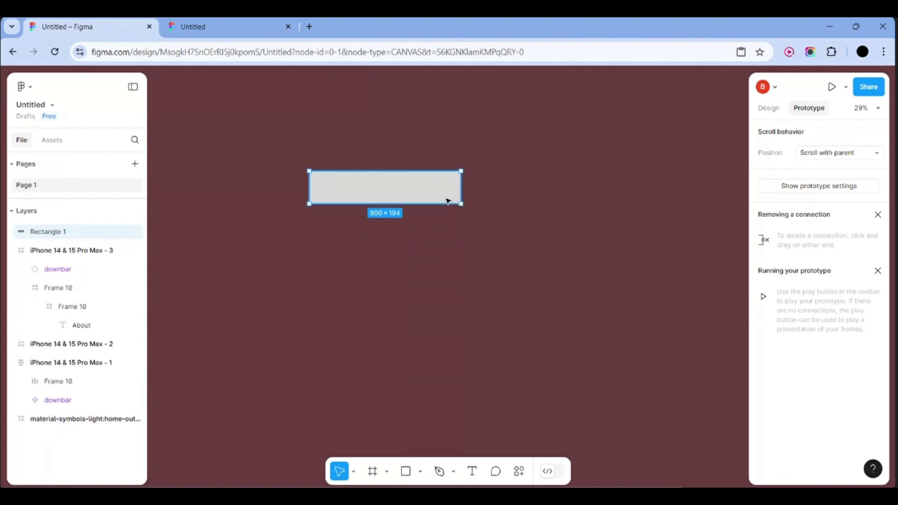
# Try a transparent fill and then removing the fill, undoing to restore it
pyautogui.click(769, 109)
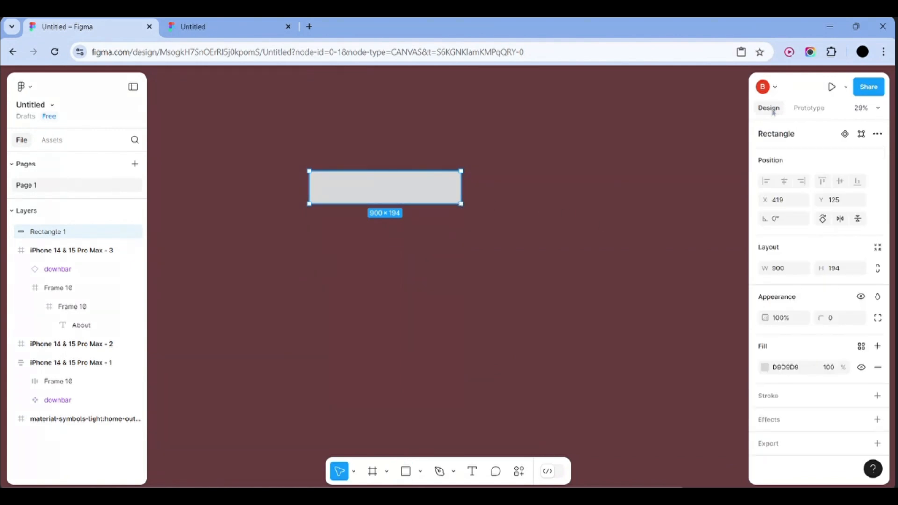
pyautogui.click(778, 373)
pyautogui.click(765, 368)
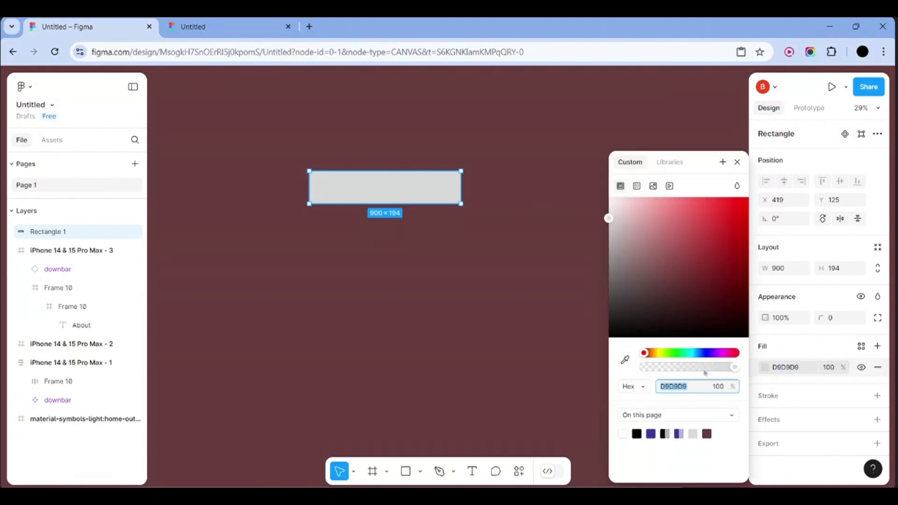
pyautogui.moveTo(737, 368); pyautogui.dragTo(639, 367)
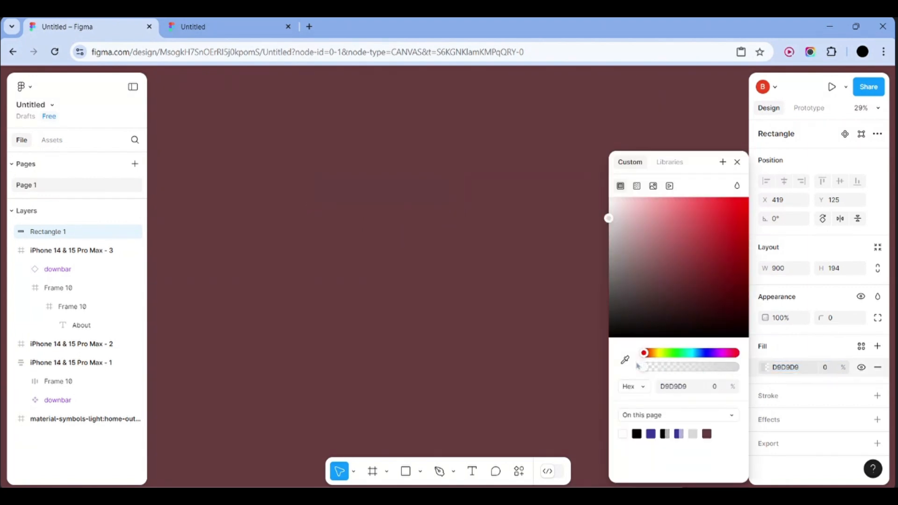
pyautogui.click(877, 367)
pyautogui.click(878, 367)
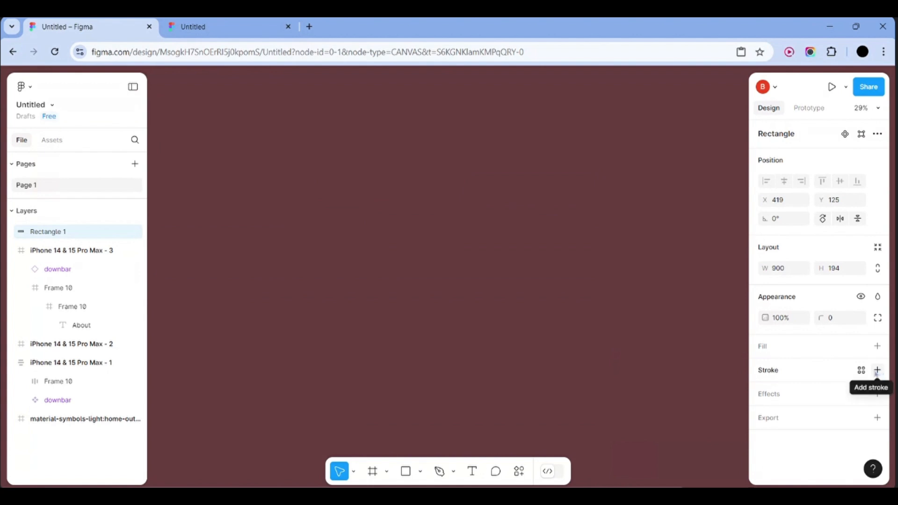
pyautogui.hotkey('ctrl', 'z')
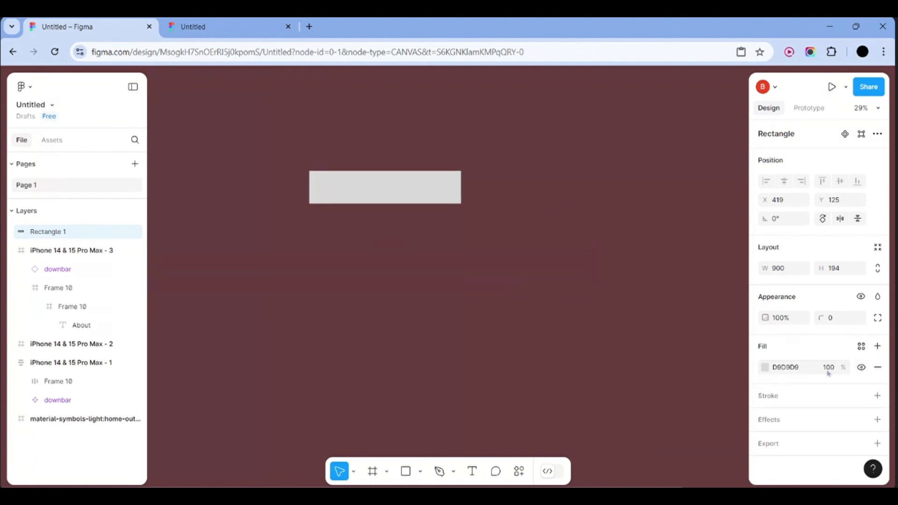
# Set the rectangle's fill to solid black 000000
pyautogui.click(782, 367)
pyautogui.click(765, 368)
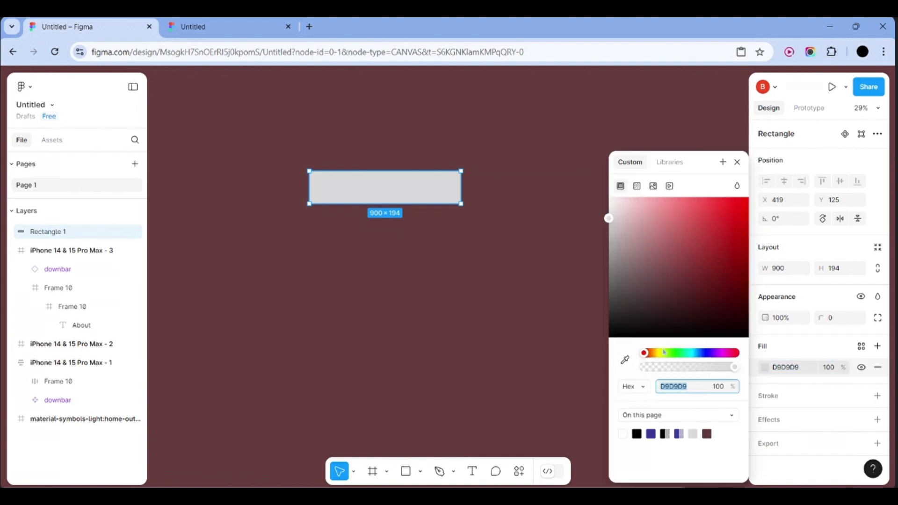
pyautogui.moveTo(627, 240); pyautogui.dragTo(607, 348)
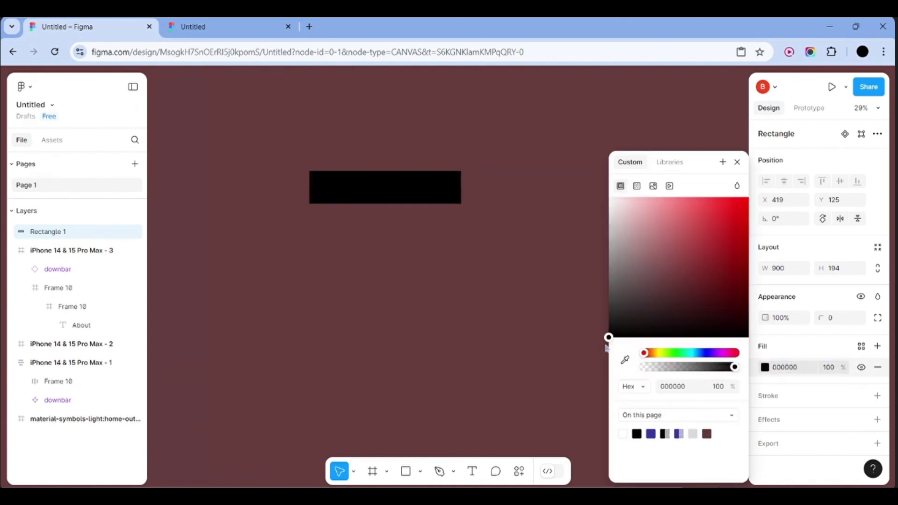
pyautogui.click(563, 352)
pyautogui.click(447, 183)
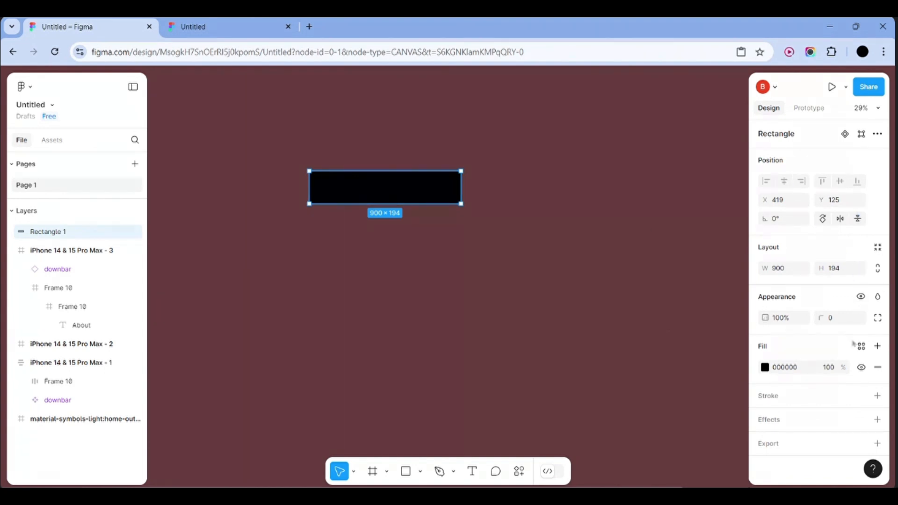
# Give Rectangle 1 a black 000000 stroke, weight 1, aligned Inside
pyautogui.click(810, 400)
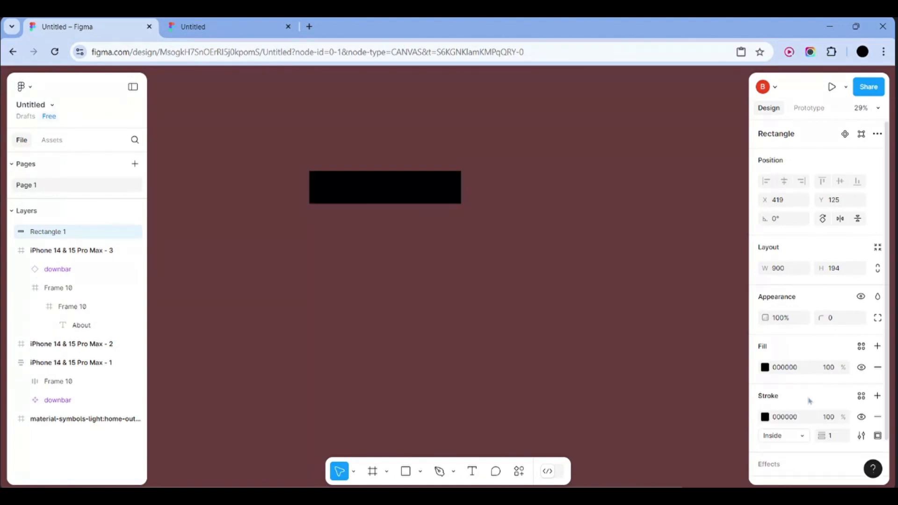
pyautogui.scroll(-1, 809, 400)
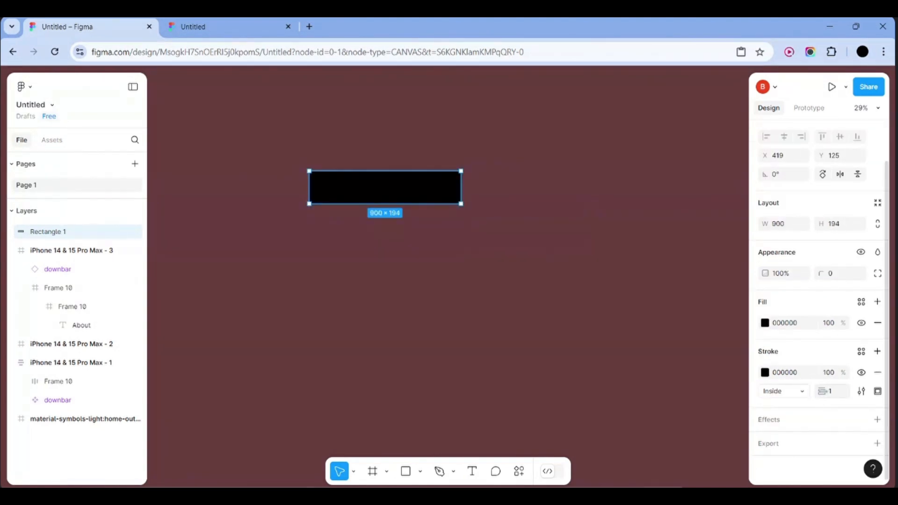
pyautogui.click(832, 391)
pyautogui.scroll(2, 821, 320)
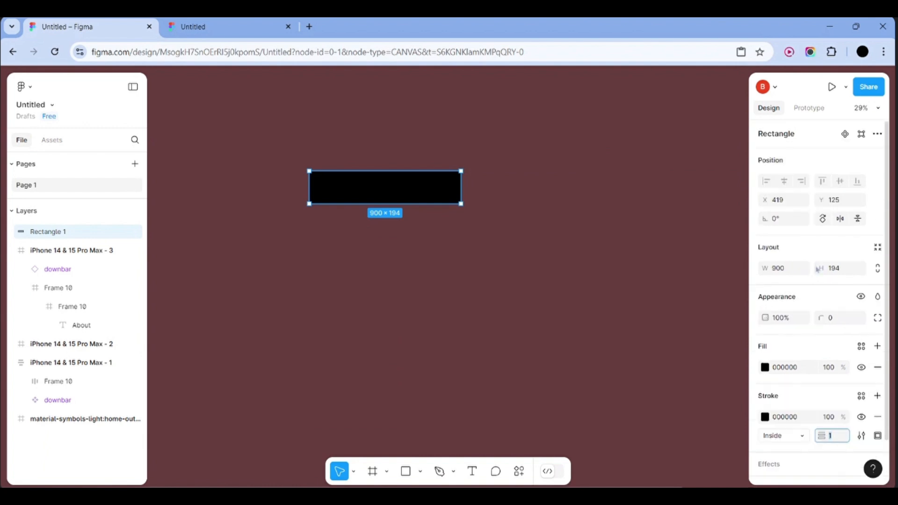
pyautogui.click(878, 249)
pyautogui.scroll(-2, 796, 333)
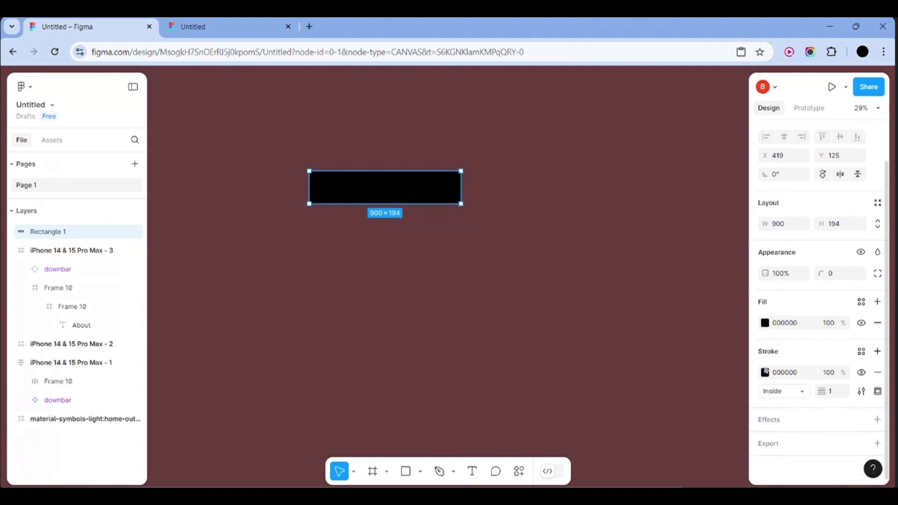
pyautogui.click(801, 391)
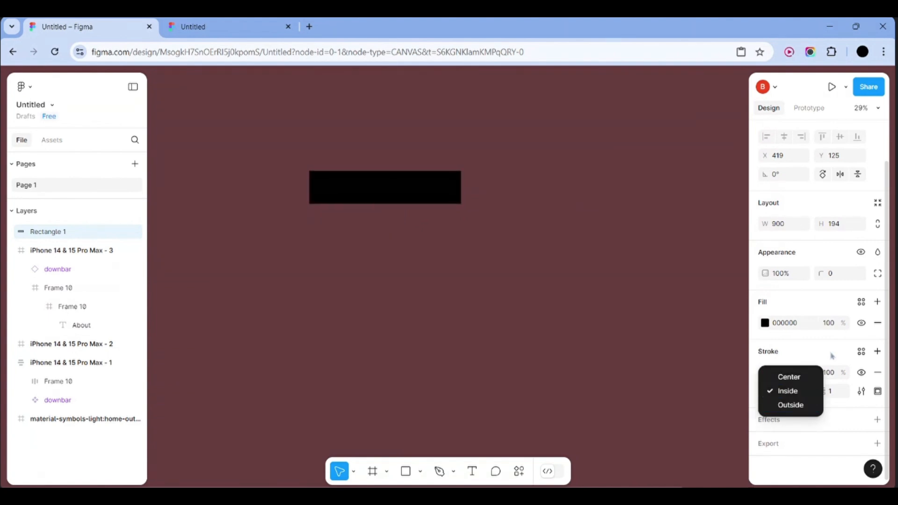
pyautogui.click(812, 389)
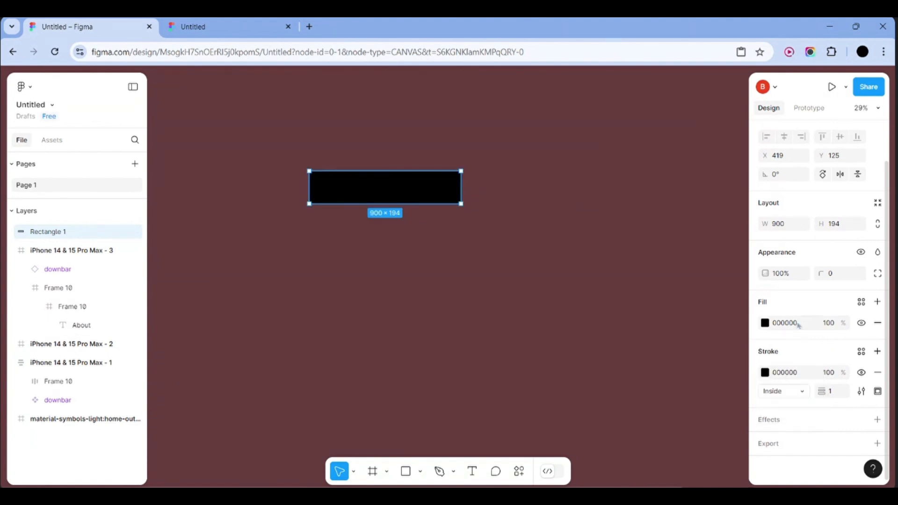
# Wrap Rectangle 1 in a new auto-layout frame, Frame 11, with Shift+A
pyautogui.rightClick(442, 194)
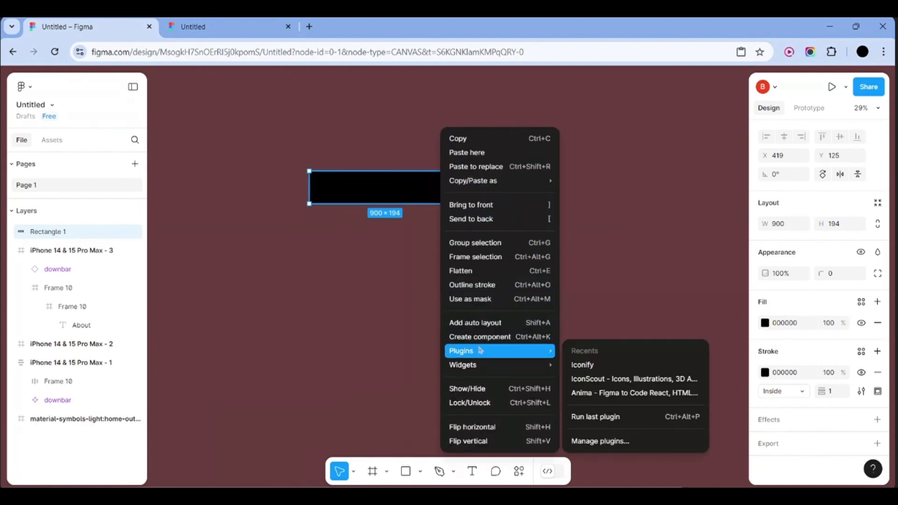
pyautogui.click(395, 189)
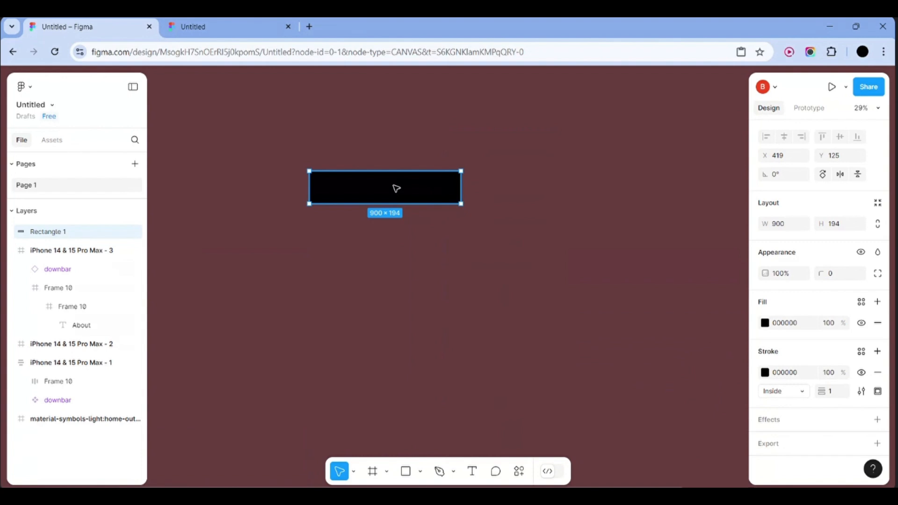
pyautogui.hotkey('shift', 'a')
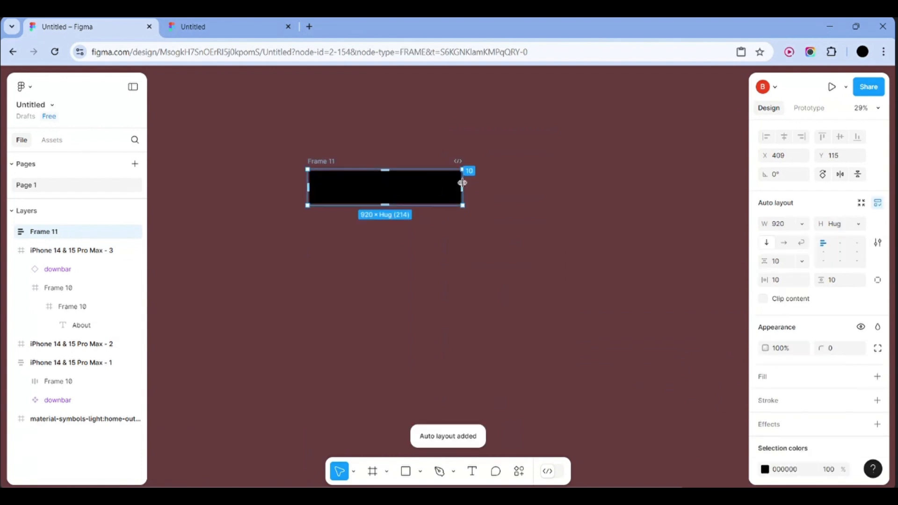
# Set Rectangle 1's fill to light grey E8E3E3 at 0% opacity
pyautogui.doubleClick(446, 193)
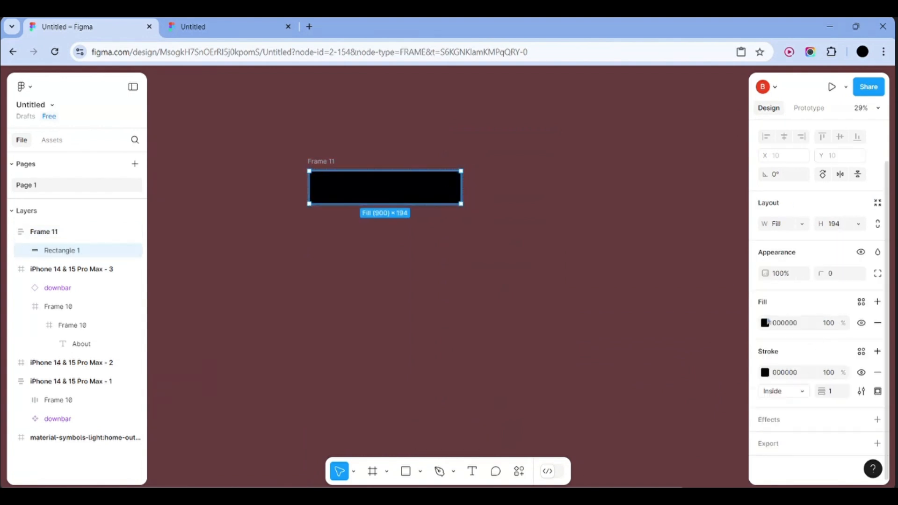
pyautogui.click(764, 323)
pyautogui.moveTo(615, 291); pyautogui.dragTo(611, 211)
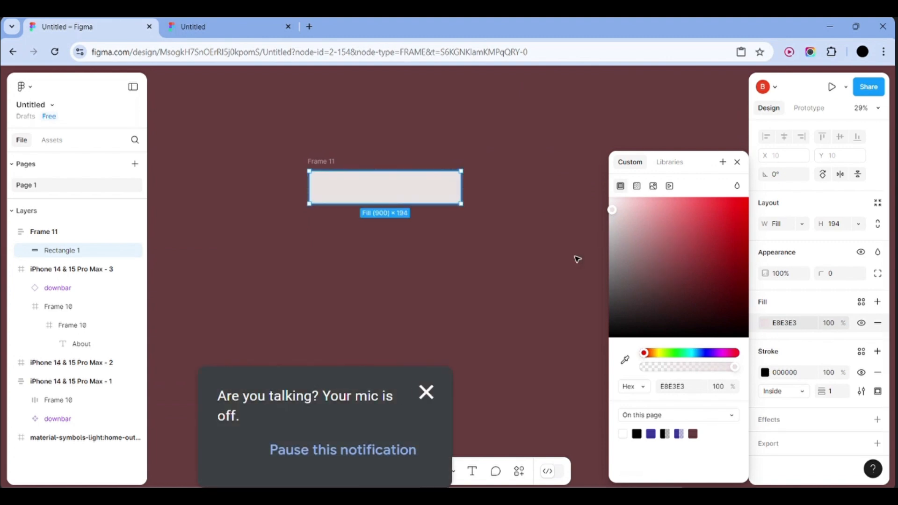
pyautogui.moveTo(733, 367); pyautogui.dragTo(644, 372)
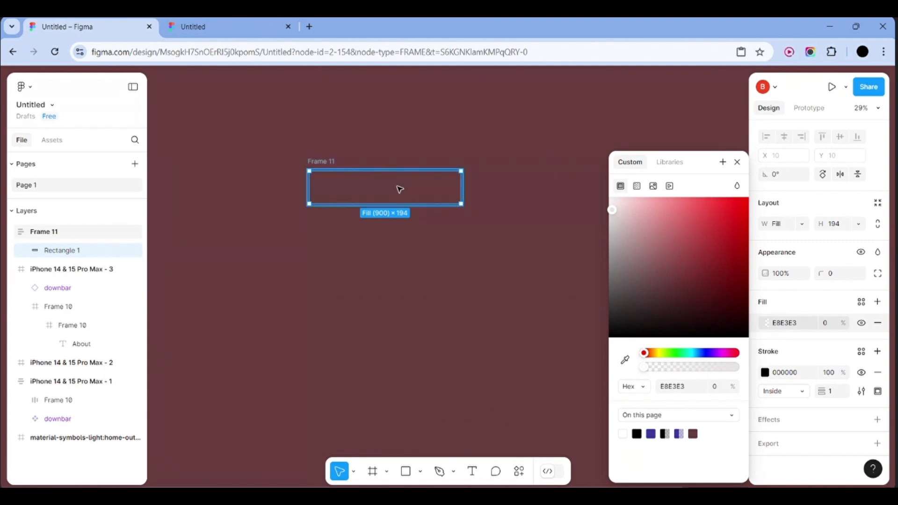
# Add a fill to Frame 11 and set it to black 000000
pyautogui.click(48, 235)
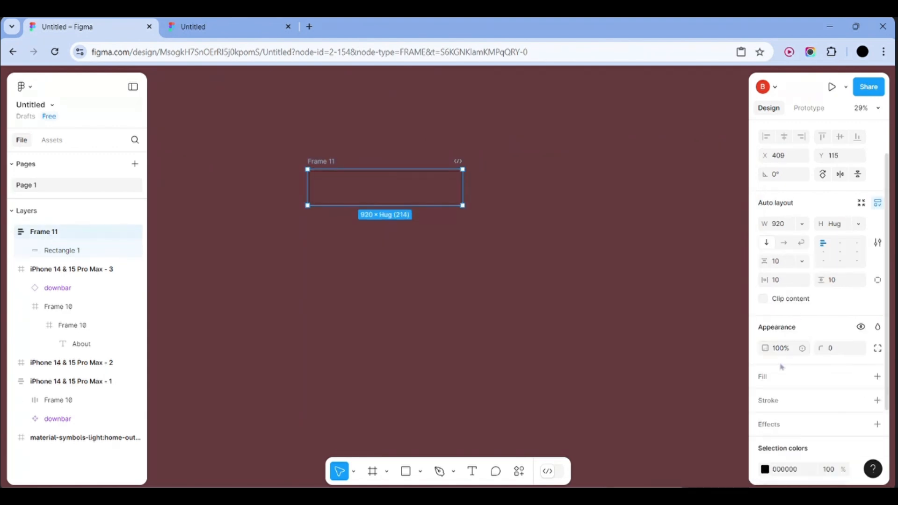
pyautogui.click(789, 378)
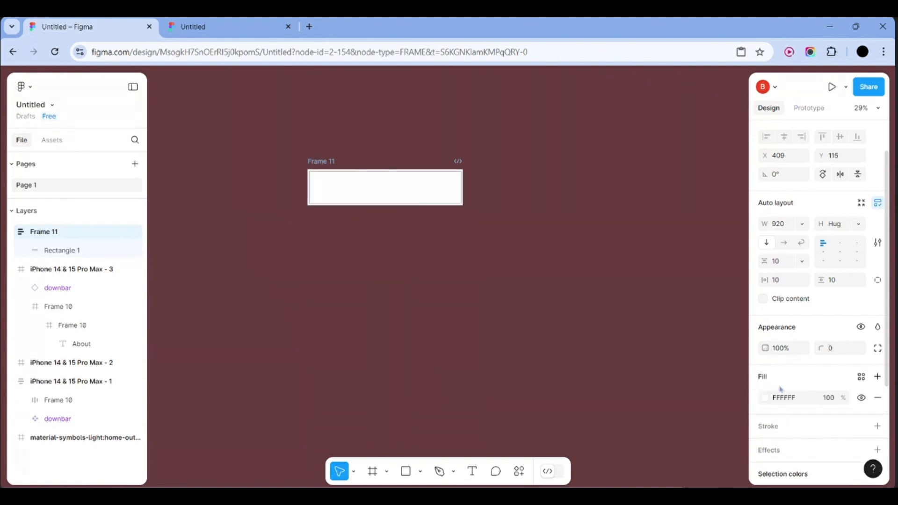
pyautogui.click(765, 399)
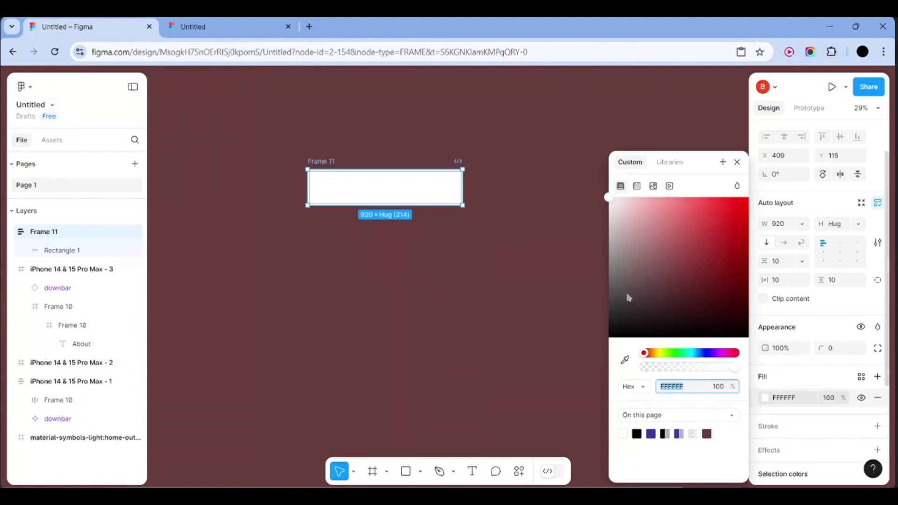
pyautogui.click(622, 307)
pyautogui.moveTo(622, 322); pyautogui.dragTo(596, 367)
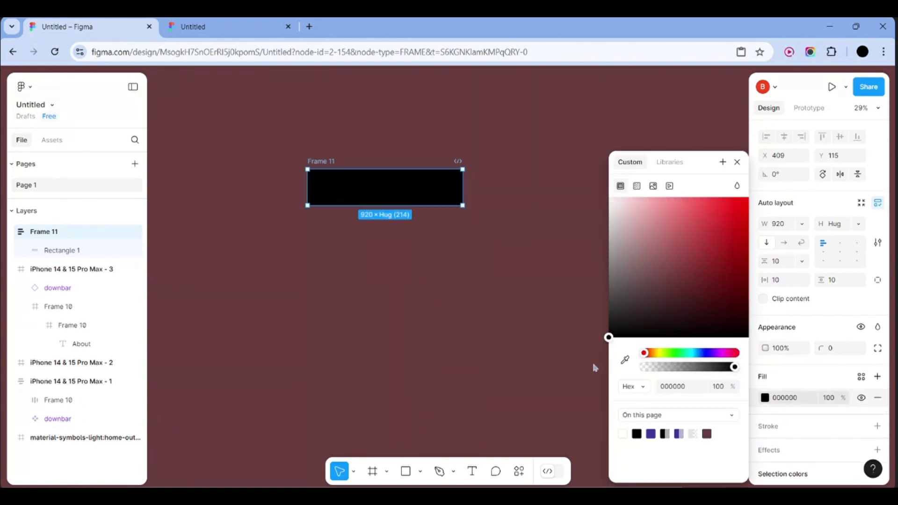
pyautogui.click(539, 369)
# Change Rectangle 1's stroke colour to white FFFFFF
pyautogui.click(88, 251)
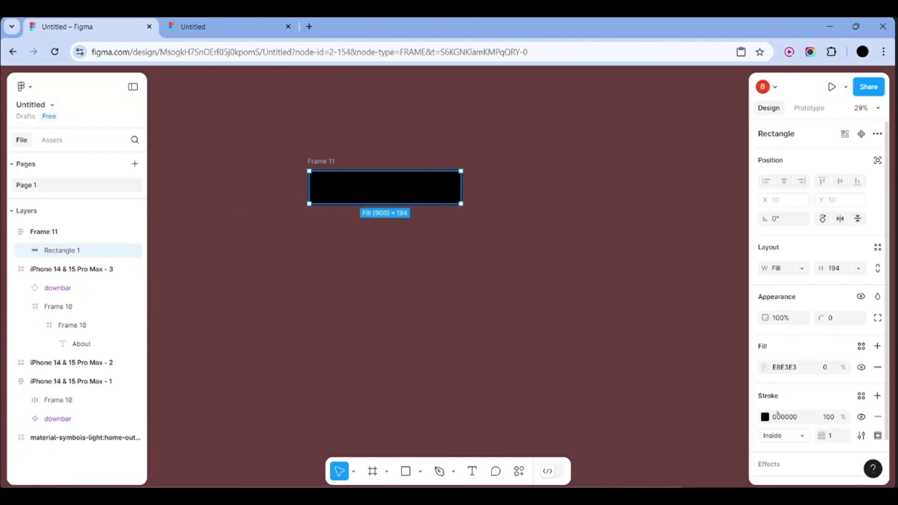
pyautogui.click(765, 416)
pyautogui.click(622, 286)
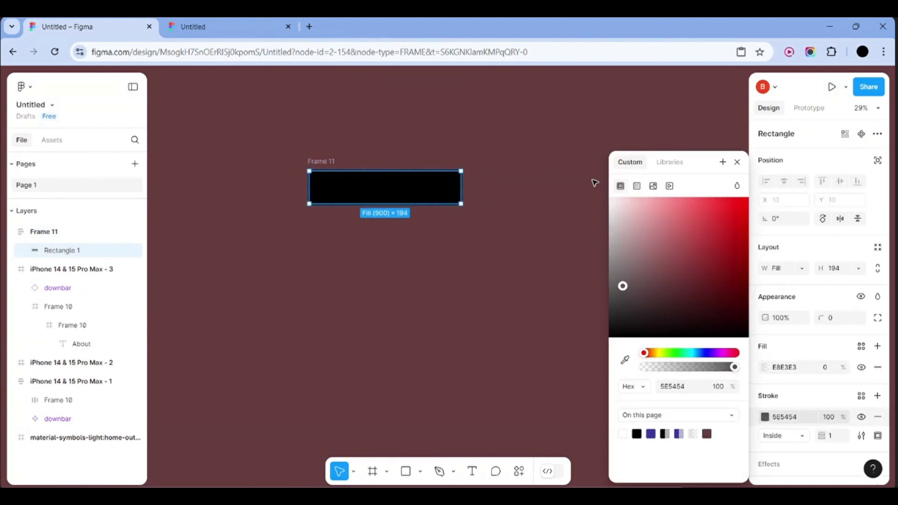
pyautogui.moveTo(631, 219); pyautogui.dragTo(567, 184)
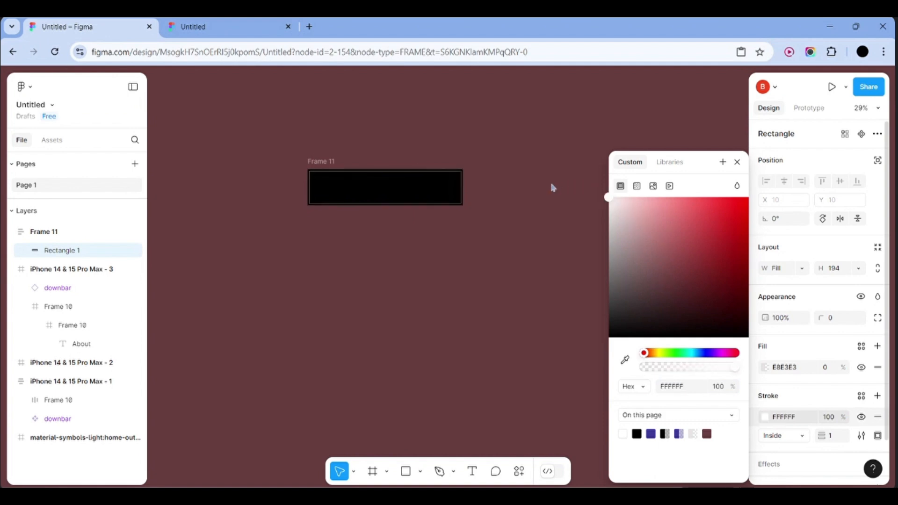
pyautogui.click(507, 224)
# Try moving Rectangle 1 out of Frame 11, then undo to keep it inside
pyautogui.click(435, 202)
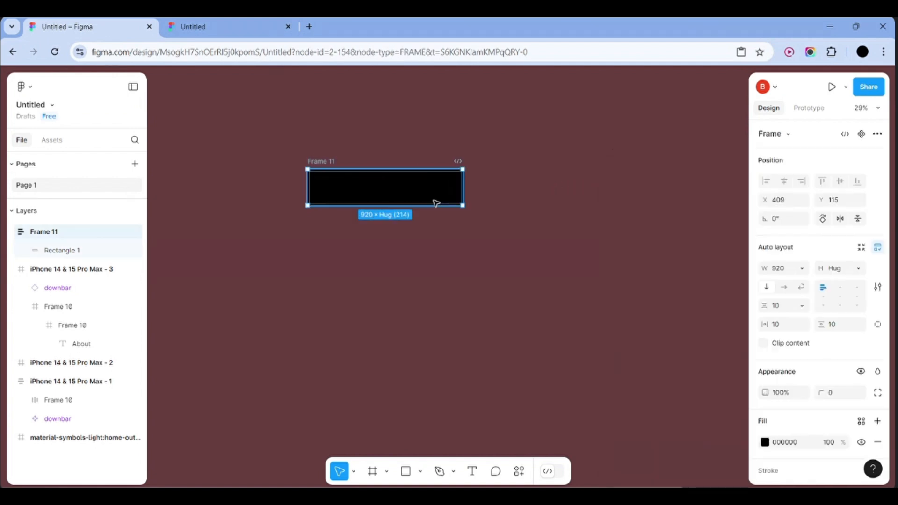
pyautogui.scroll(-3, 774, 476)
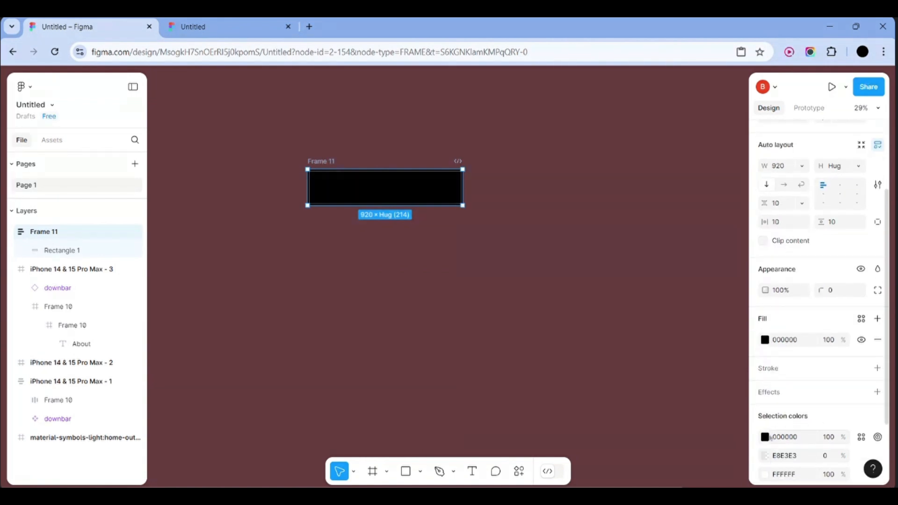
pyautogui.scroll(-1, 770, 438)
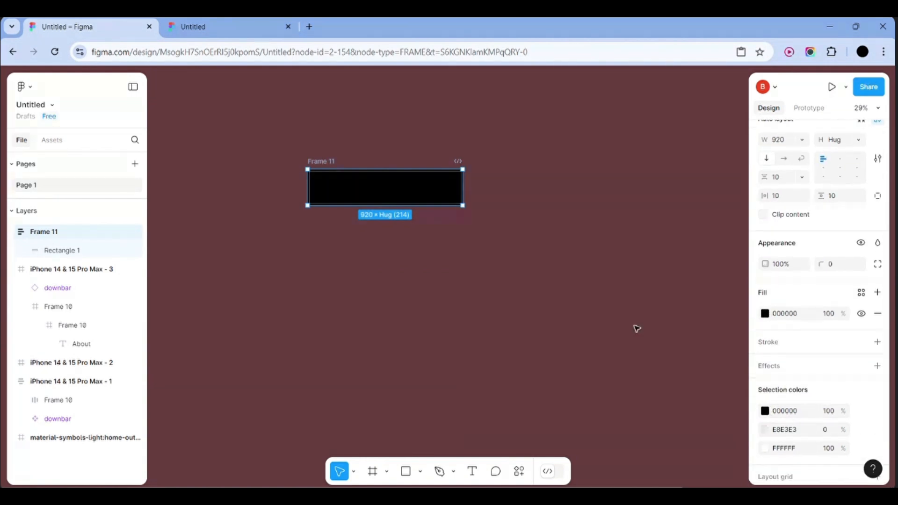
pyautogui.click(459, 227)
pyautogui.click(399, 178)
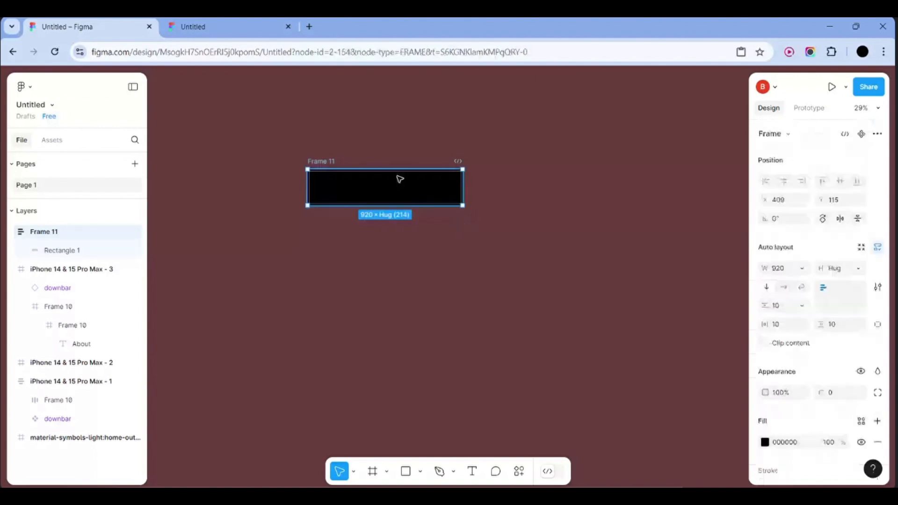
pyautogui.click(65, 250)
pyautogui.moveTo(397, 198); pyautogui.dragTo(439, 256)
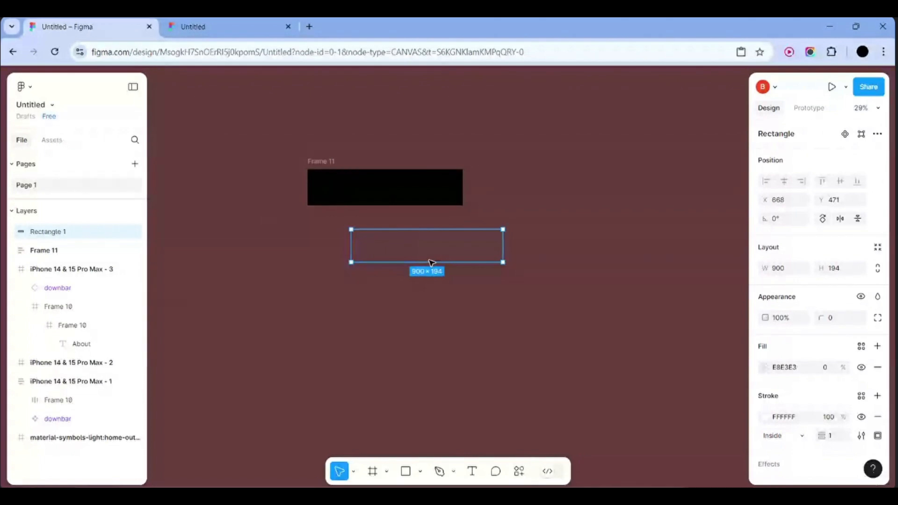
pyautogui.click(373, 184)
pyautogui.moveTo(423, 250); pyautogui.dragTo(387, 208)
pyautogui.click(387, 208)
pyautogui.hotkey('ctrl', 'z')
pyautogui.hotkey('ctrl', 'z')
pyautogui.hotkey('ctrl', 'z')
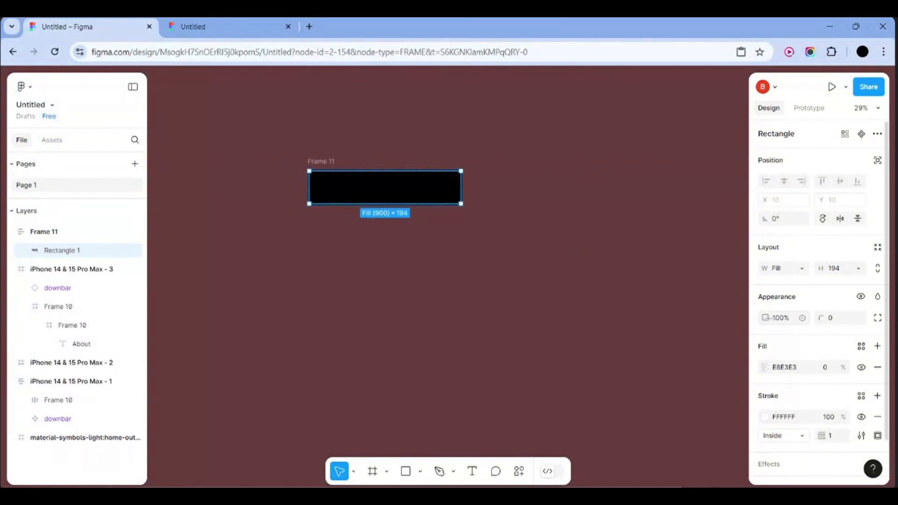
# Set Rectangle 1's fill to white FFFFFF at 100% opacity
pyautogui.scroll(-2, 790, 306)
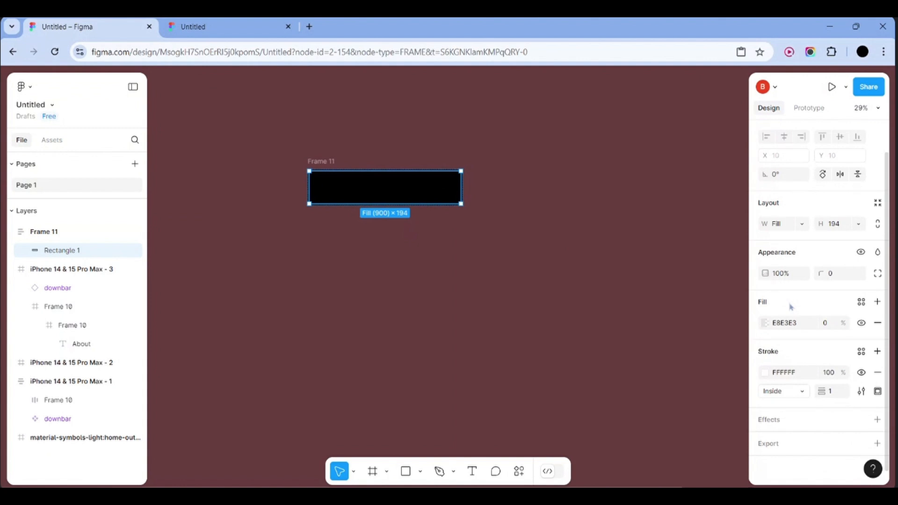
pyautogui.click(765, 323)
pyautogui.moveTo(660, 369); pyautogui.dragTo(754, 373)
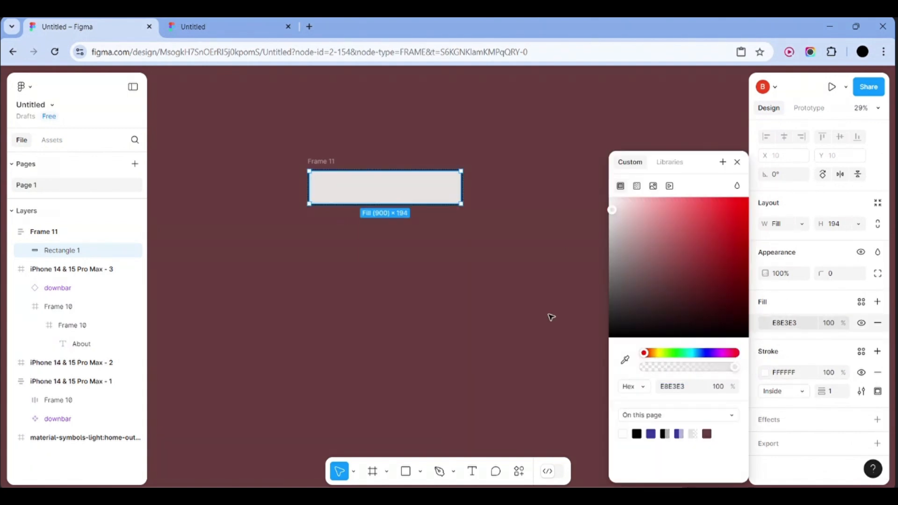
pyautogui.moveTo(613, 208); pyautogui.dragTo(593, 191)
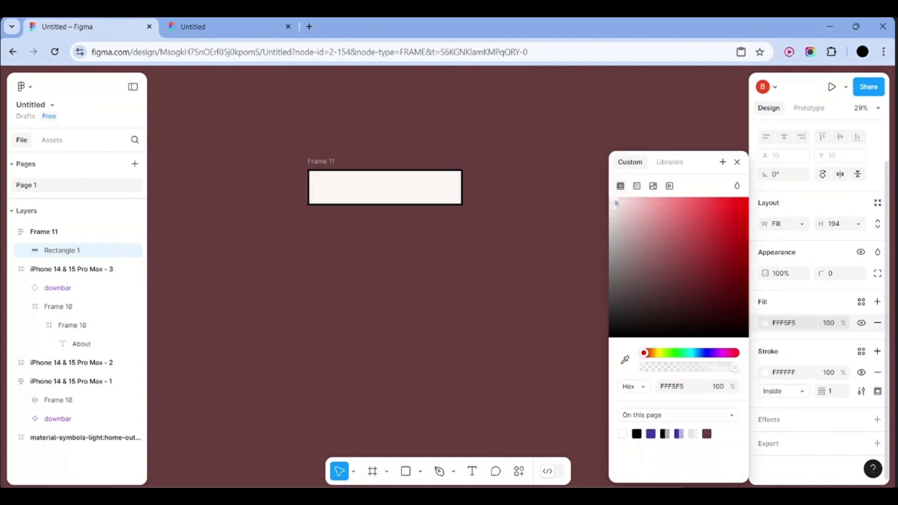
pyautogui.click(558, 180)
pyautogui.scroll(1, 435, 215)
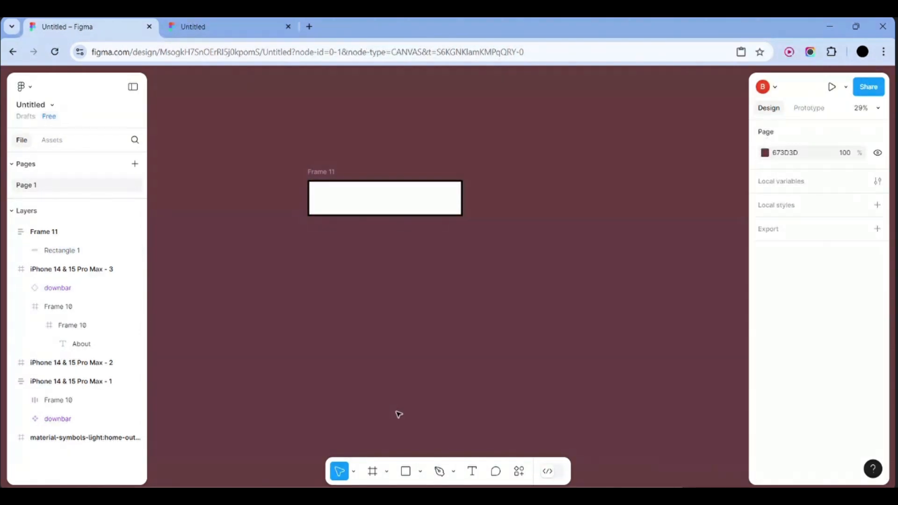
pyautogui.click(372, 471)
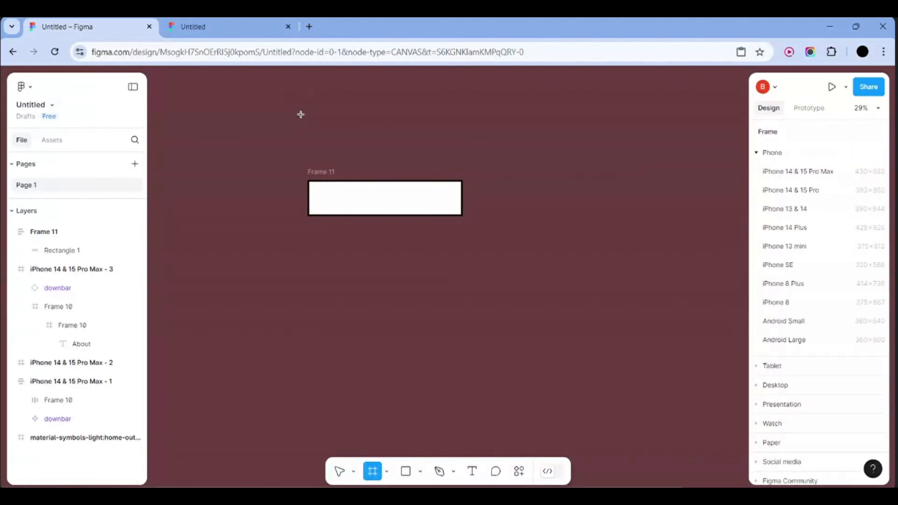
# Draw Frame 12 around Frame 11 and centre Frame 11 inside it
pyautogui.moveTo(298, 115); pyautogui.dragTo(592, 324)
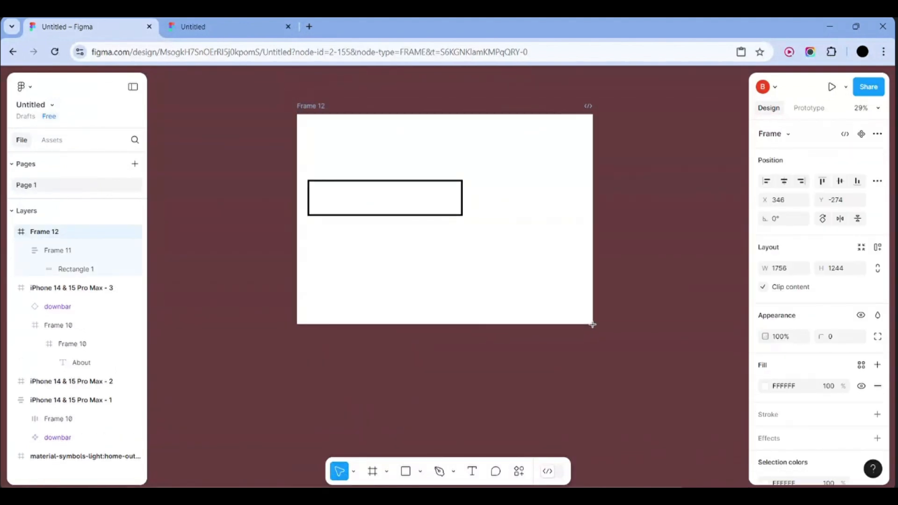
pyautogui.moveTo(491, 301); pyautogui.dragTo(439, 299)
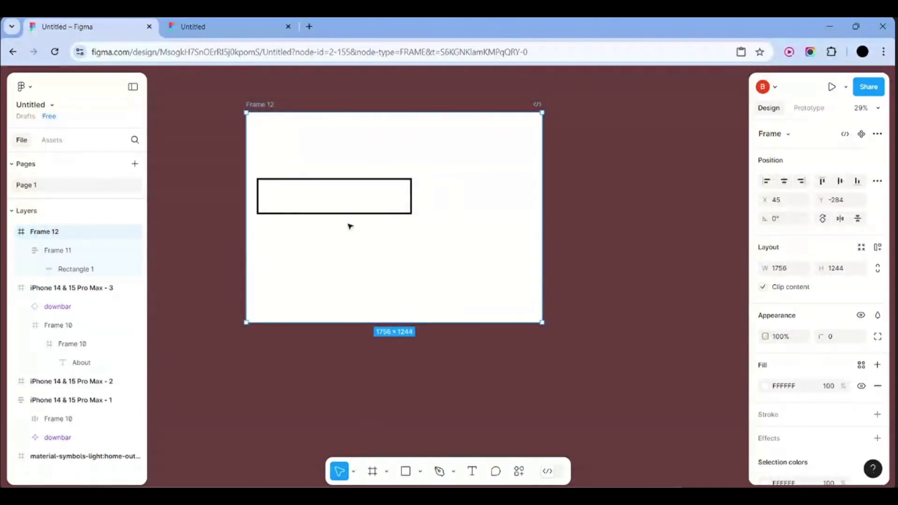
pyautogui.moveTo(336, 197); pyautogui.dragTo(390, 218)
pyautogui.click(391, 218)
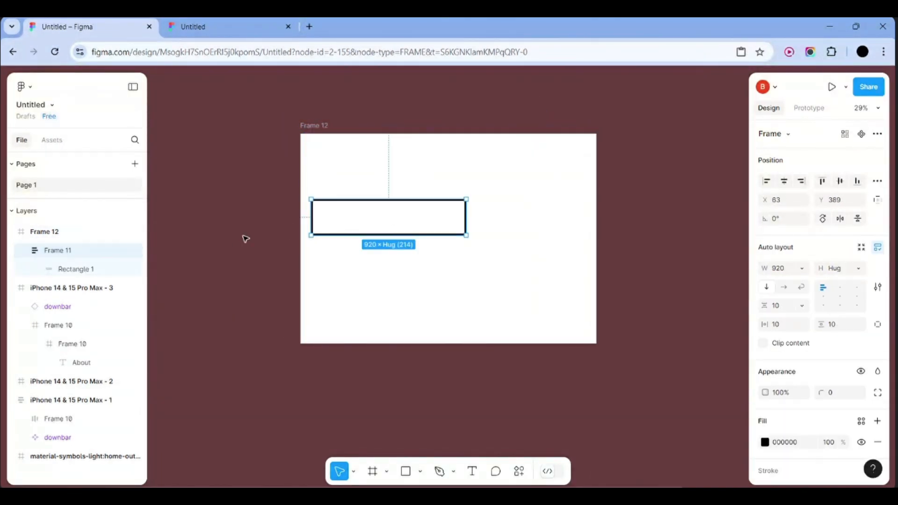
pyautogui.click(245, 239)
pyautogui.click(391, 222)
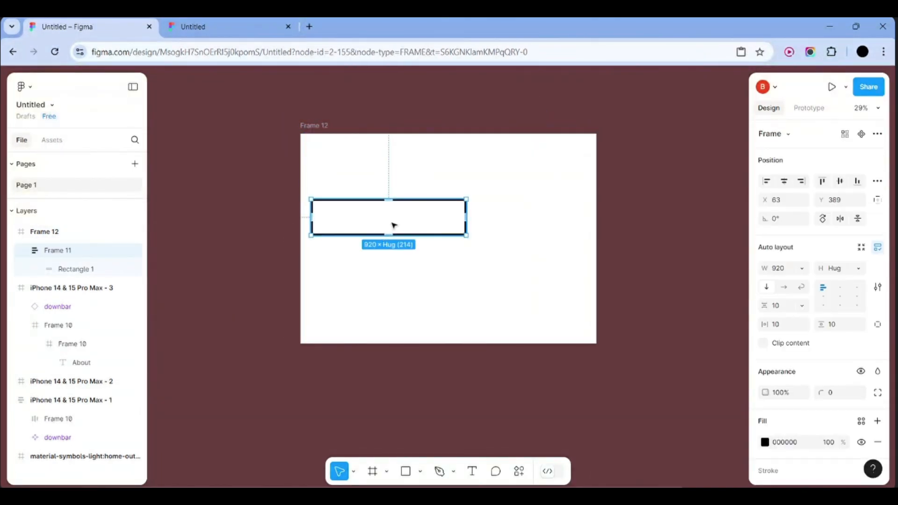
pyautogui.moveTo(393, 226); pyautogui.dragTo(455, 238)
# Drop an empty text started in Frame 11 and begin a new text below Frame 12
pyautogui.click(472, 472)
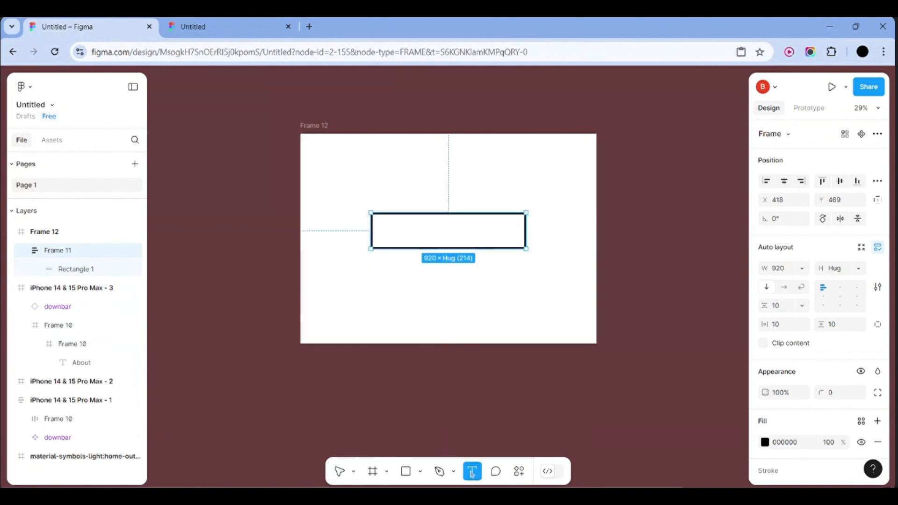
pyautogui.click(392, 230)
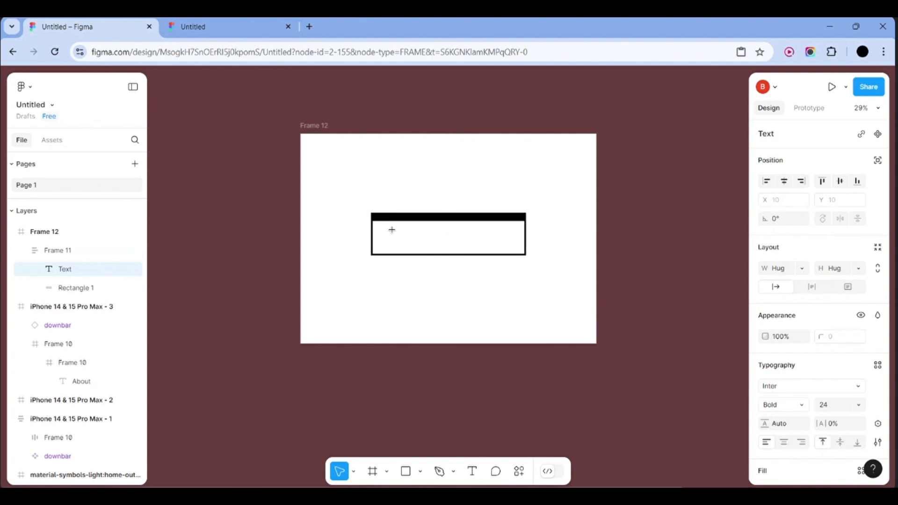
pyautogui.press('Escape')
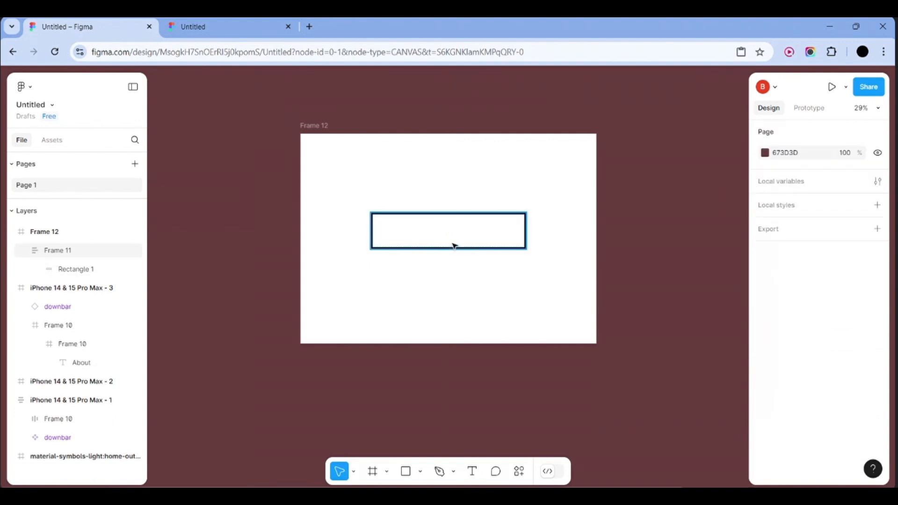
pyautogui.click(473, 472)
pyautogui.click(483, 434)
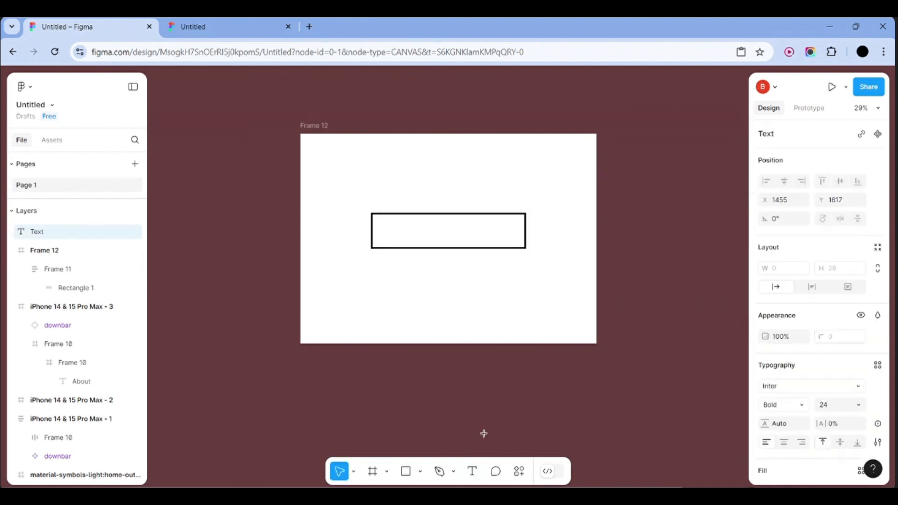
pyautogui.scroll(-1, 463, 381)
pyautogui.scroll(3, 463, 383)
pyautogui.scroll(-1, 463, 382)
pyautogui.hscroll(1, 463, 382)
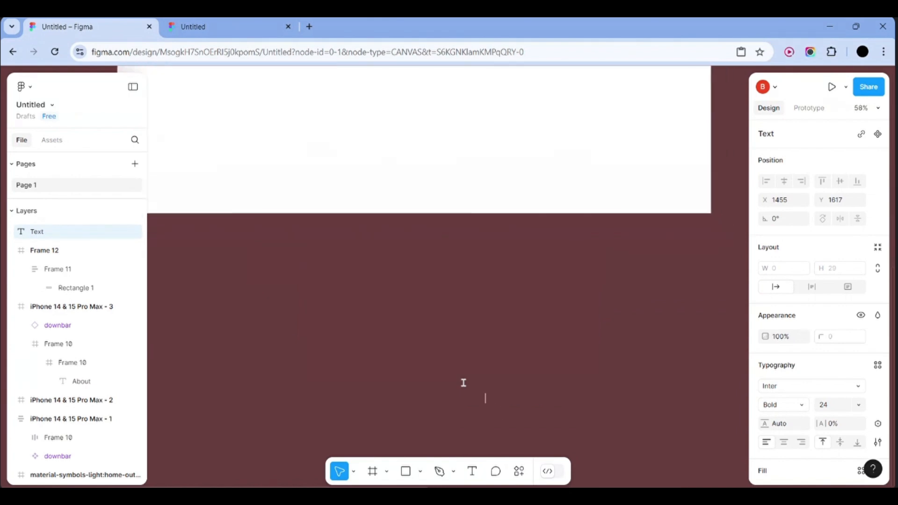
# Type 'Enter username' and set its fill to near-black 020202
pyautogui.write('Enter username')
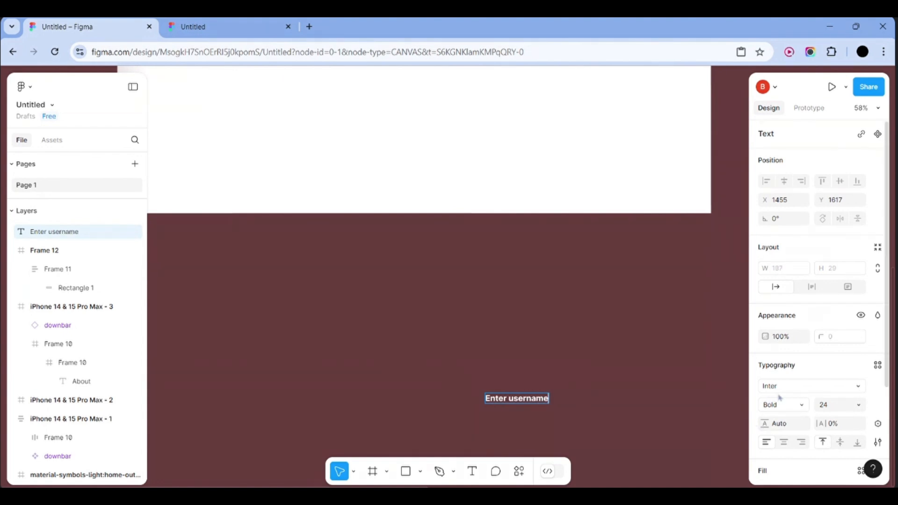
pyautogui.scroll(-2, 780, 398)
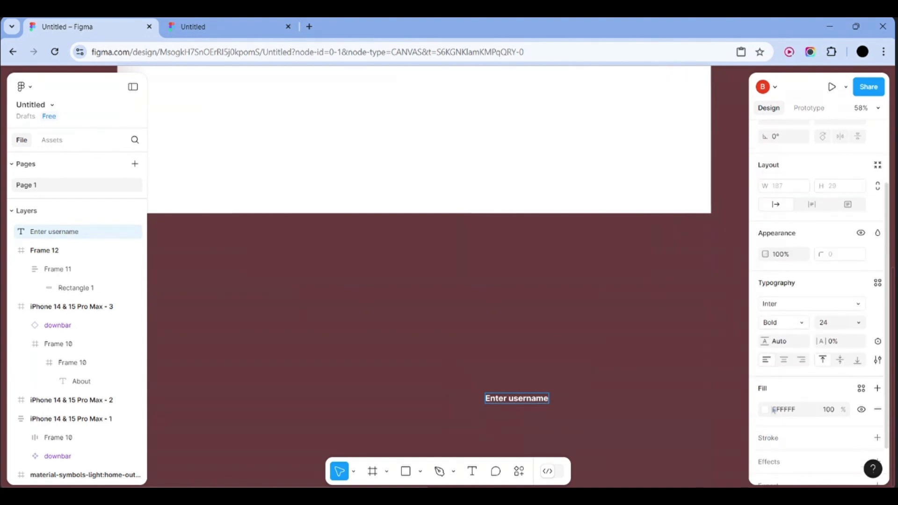
pyautogui.click(772, 410)
pyautogui.moveTo(641, 263); pyautogui.dragTo(604, 358)
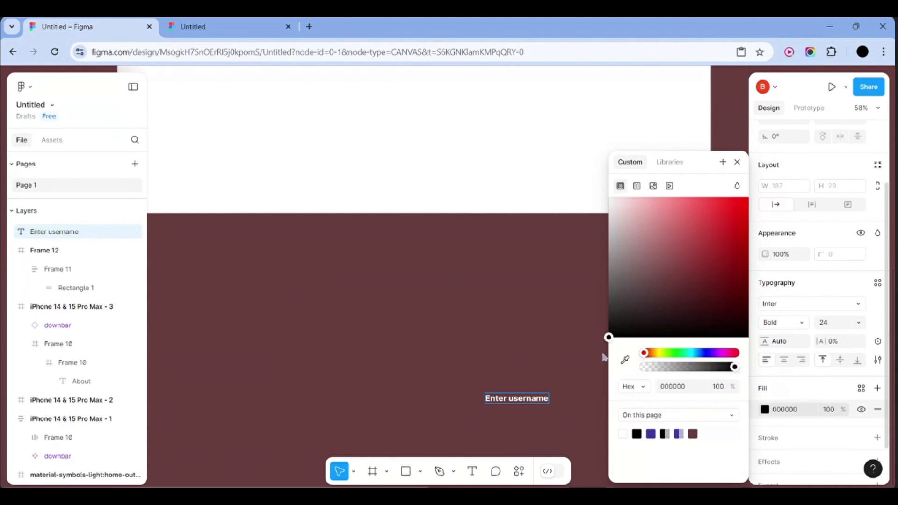
pyautogui.hotkey('ctrl', 'z')
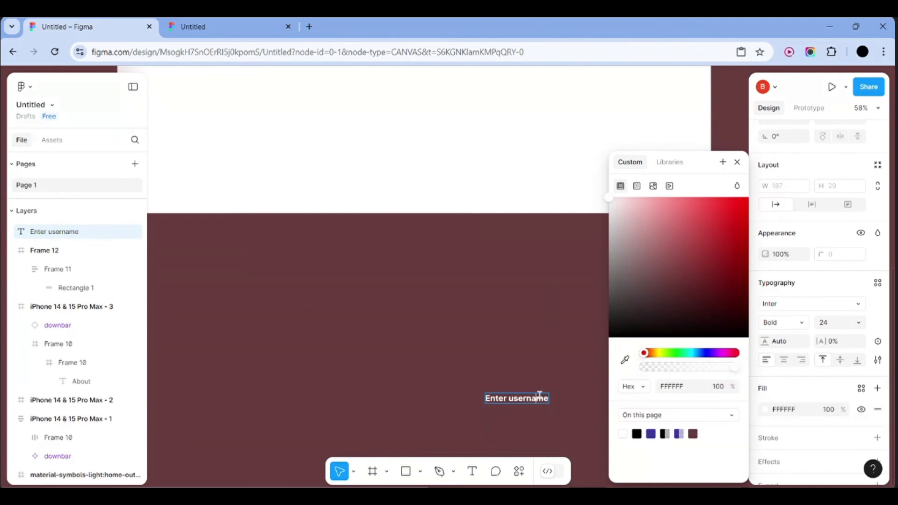
pyautogui.moveTo(649, 302); pyautogui.dragTo(615, 348)
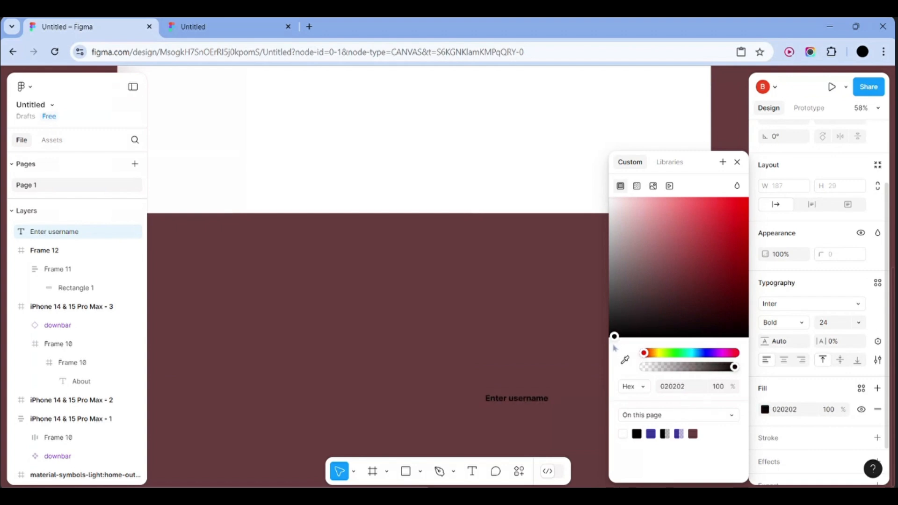
pyautogui.click(563, 366)
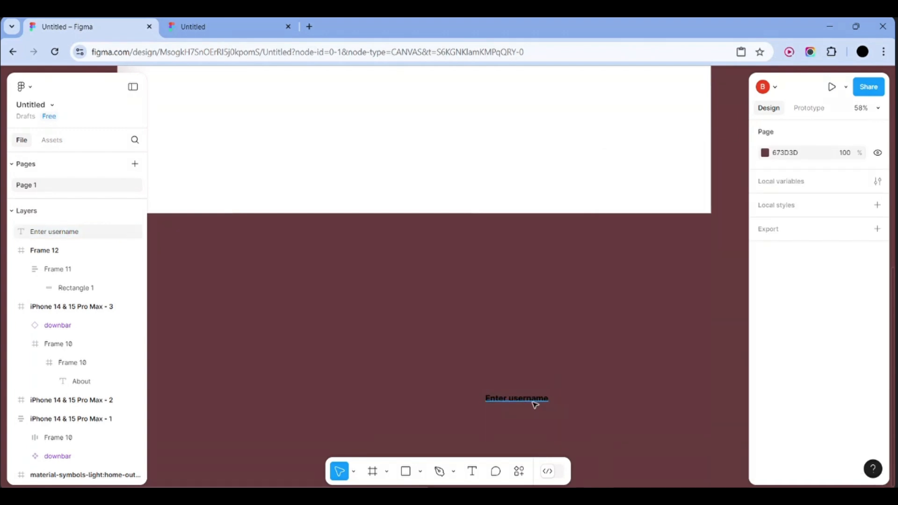
# Drag the Enter username text up into Frame 12 onto the bordered box
pyautogui.click(533, 403)
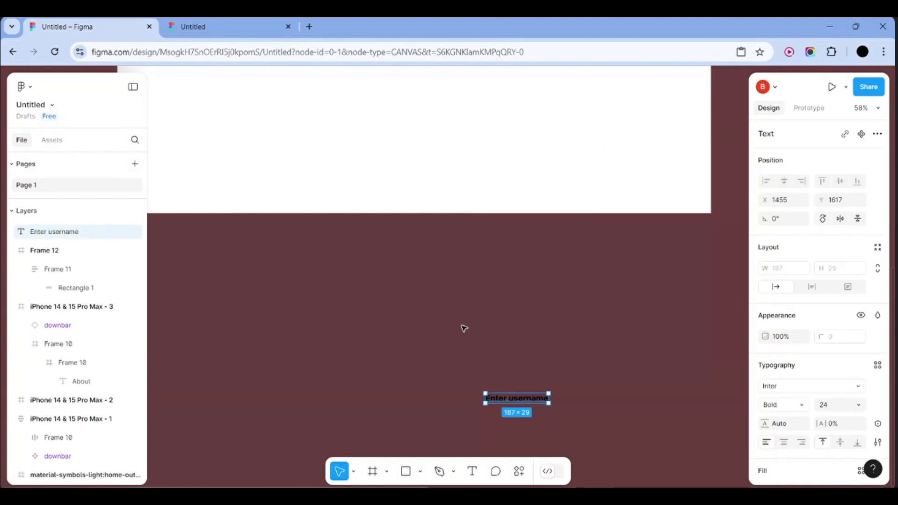
pyautogui.hscroll(-4, 464, 328)
pyautogui.scroll(1, 464, 328)
pyautogui.moveTo(597, 410); pyautogui.dragTo(572, 161)
pyautogui.scroll(5, 571, 160)
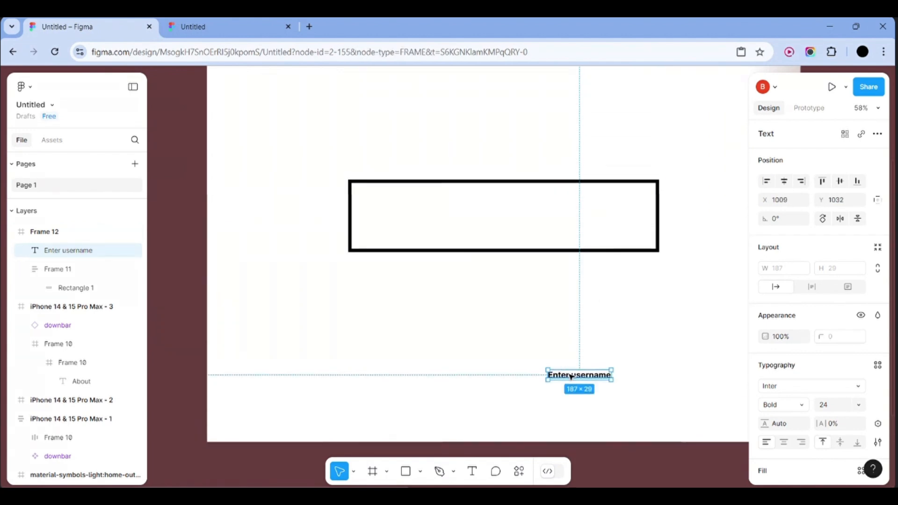
pyautogui.moveTo(570, 376); pyautogui.dragTo(389, 217)
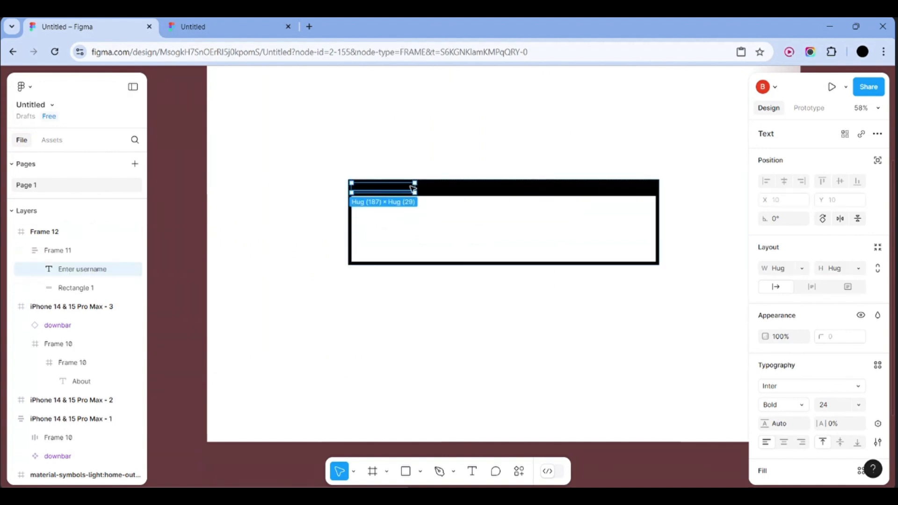
# Try nesting the text in Frame 11 and changing its width, undo, then shift Frame 11
pyautogui.moveTo(99, 274); pyautogui.dragTo(94, 294)
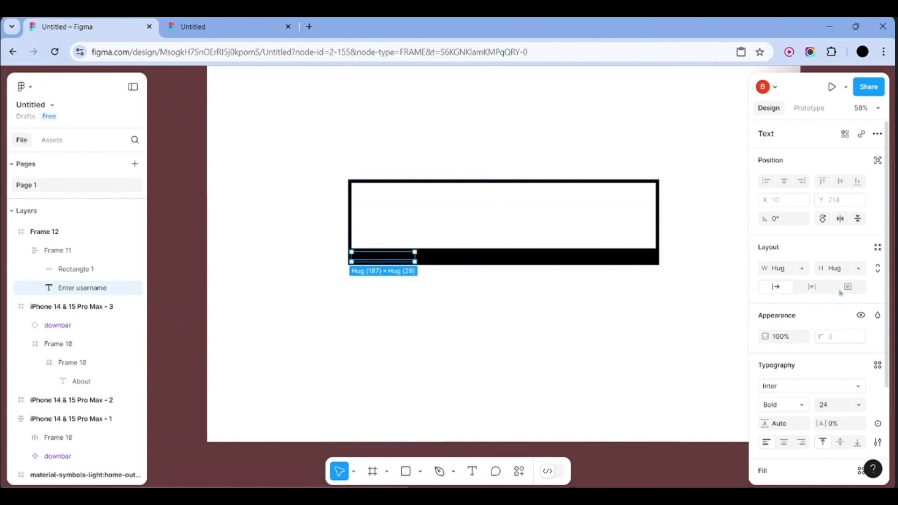
pyautogui.click(817, 292)
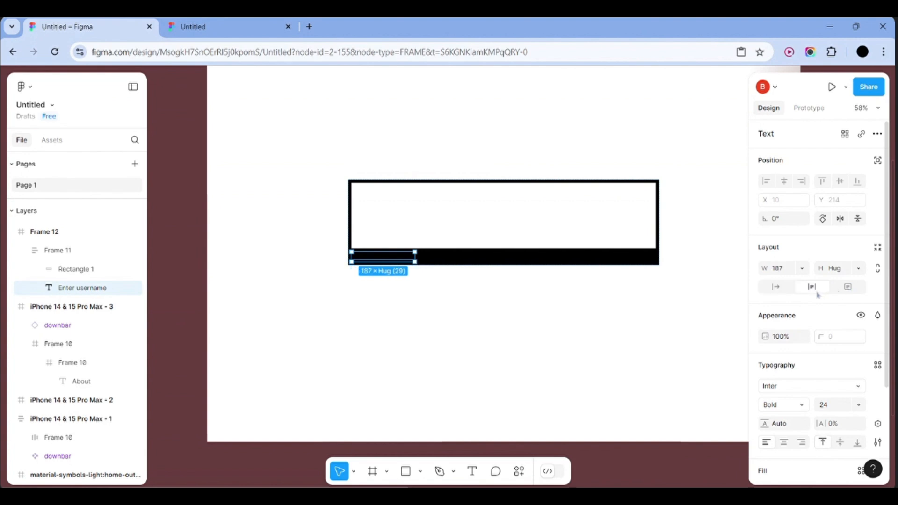
pyautogui.click(783, 288)
pyautogui.hotkey('ctrl', 'z')
pyautogui.hotkey('ctrl', 'z')
pyautogui.hotkey('ctrl', 'z')
pyautogui.hotkey('ctrl', 'z')
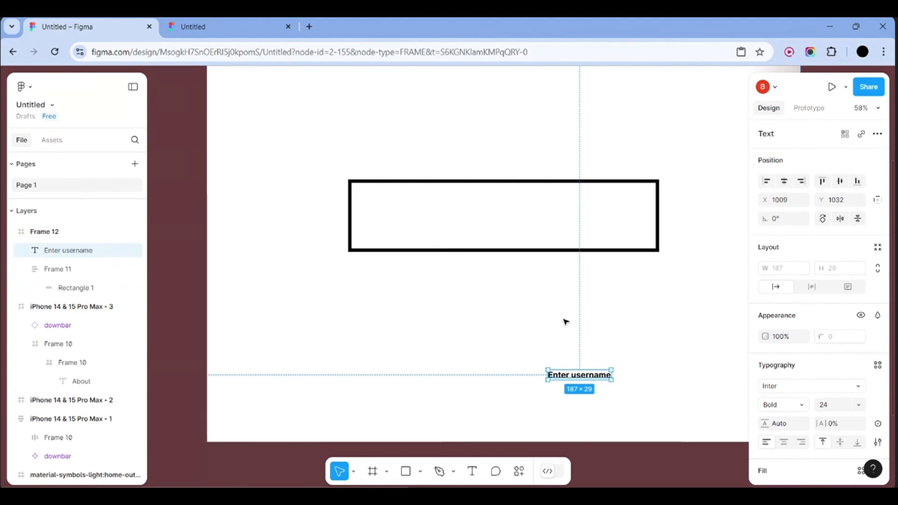
pyautogui.click(560, 295)
pyautogui.moveTo(497, 222)
pyautogui.mouseDown()
pyautogui.moveTo(517, 256)
pyautogui.moveTo(491, 220)
pyautogui.moveTo(498, 219)
pyautogui.mouseUp()
# Position Frame 11 around the Enter username text and pull Rectangle 1 out into Frame 12
pyautogui.rightClick(499, 219)
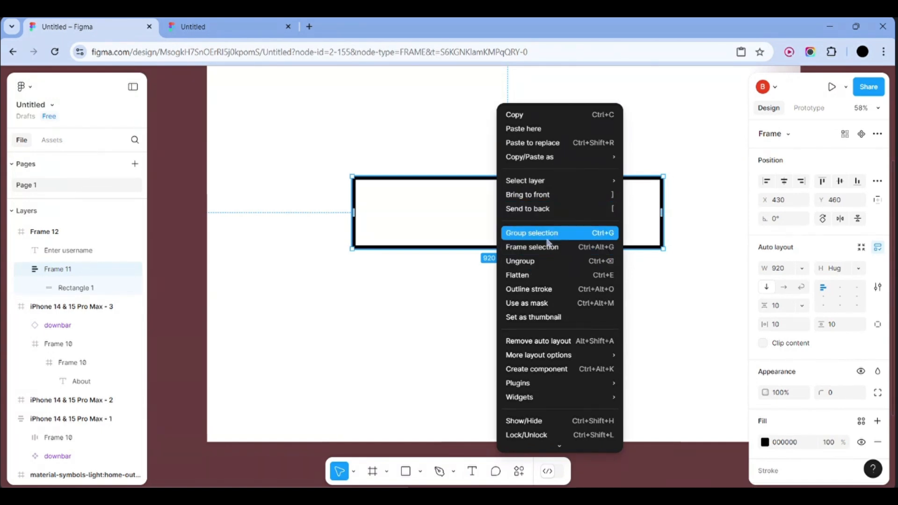
pyautogui.click(351, 303)
pyautogui.moveTo(503, 216); pyautogui.dragTo(547, 239)
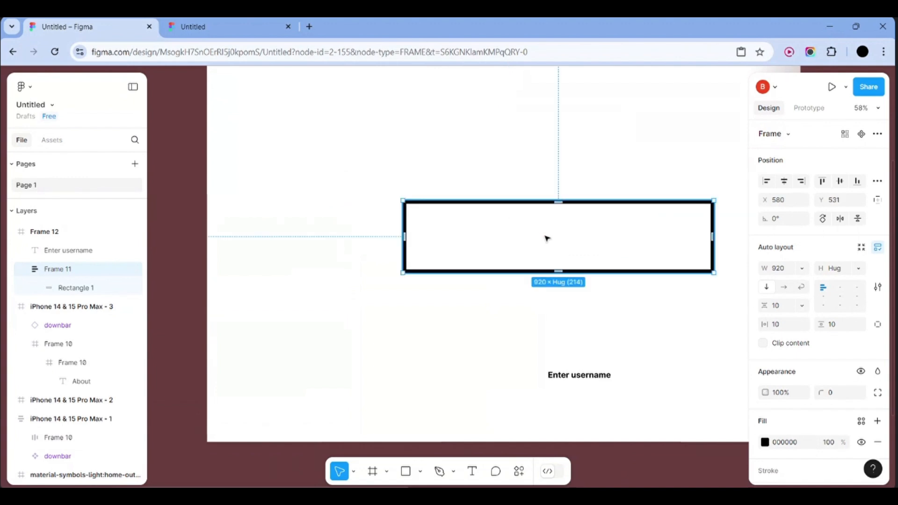
pyautogui.moveTo(575, 376); pyautogui.dragTo(466, 321)
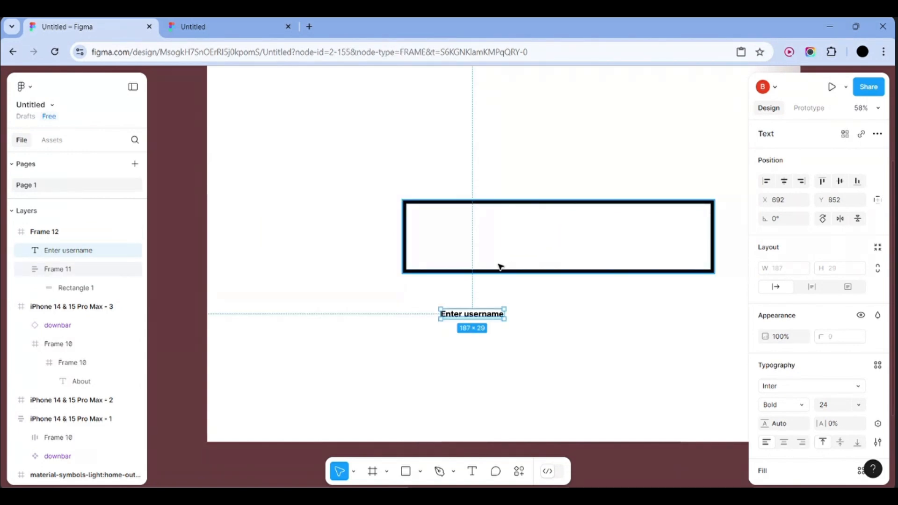
pyautogui.moveTo(492, 265); pyautogui.dragTo(503, 247)
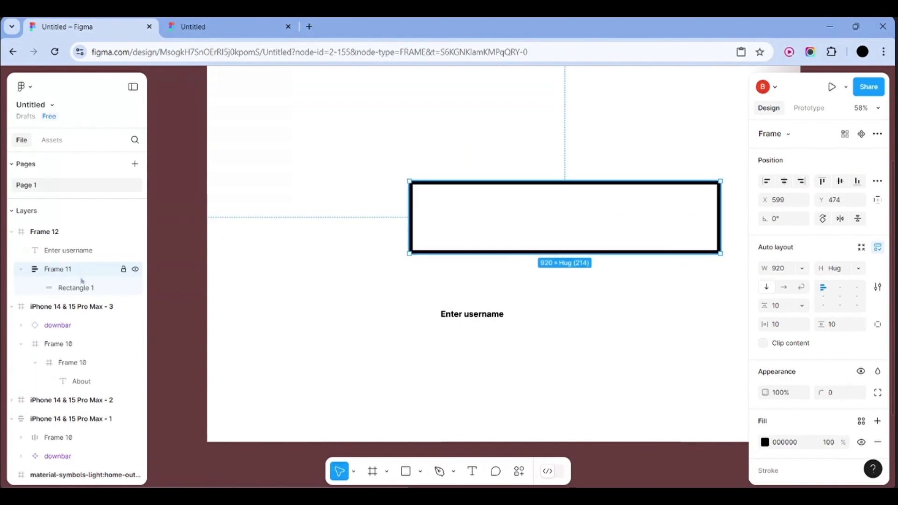
pyautogui.click(503, 246)
pyautogui.moveTo(492, 209); pyautogui.dragTo(414, 334)
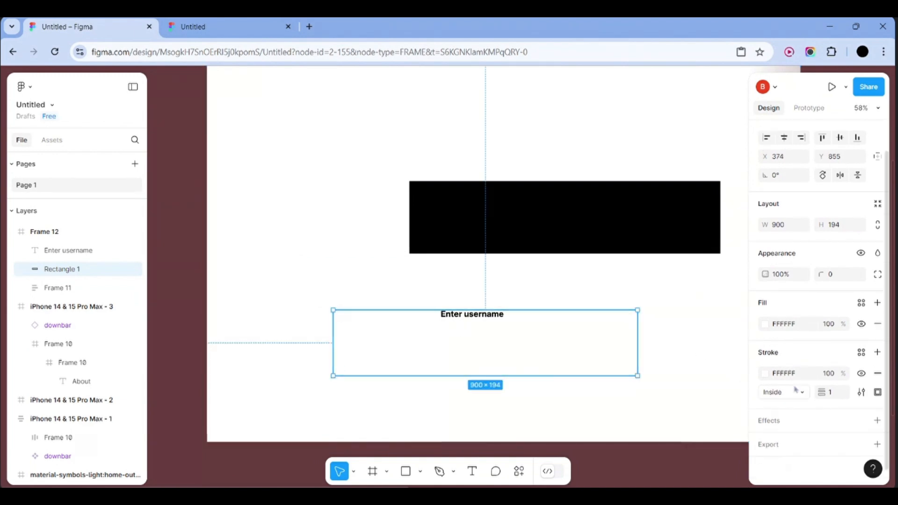
# Give Rectangle 1 a dark red maroon fill and move Enter username into it
pyautogui.scroll(-1, 795, 327)
pyautogui.click(779, 324)
pyautogui.click(765, 323)
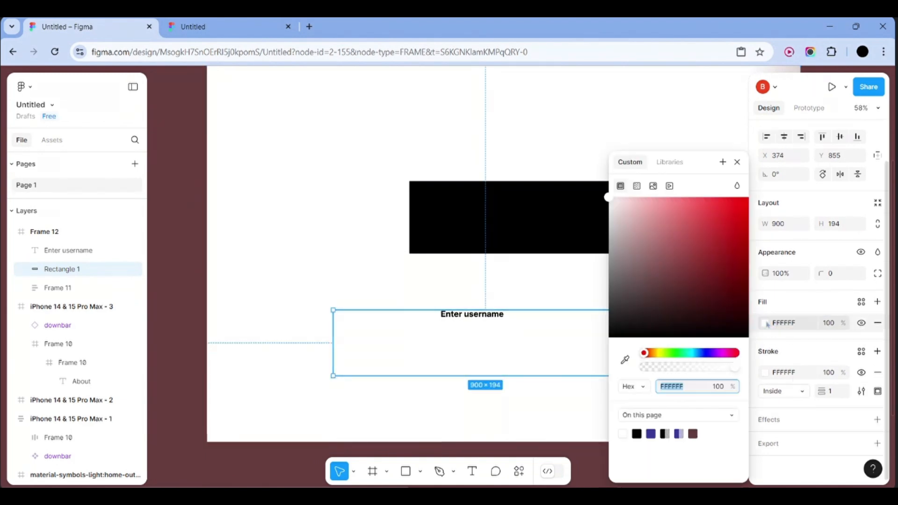
pyautogui.moveTo(692, 312)
pyautogui.mouseDown()
pyautogui.moveTo(686, 306)
pyautogui.moveTo(700, 287)
pyautogui.moveTo(679, 293)
pyautogui.mouseUp()
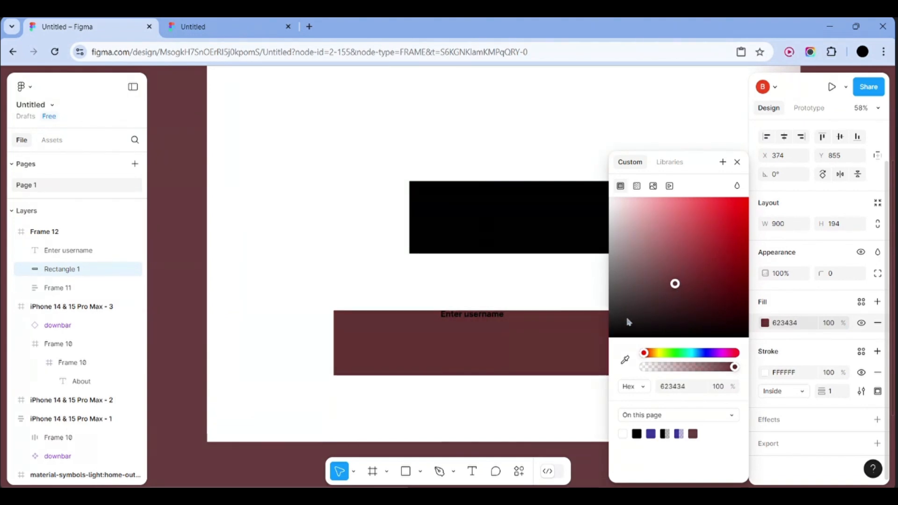
pyautogui.click(499, 305)
pyautogui.moveTo(477, 319); pyautogui.dragTo(481, 340)
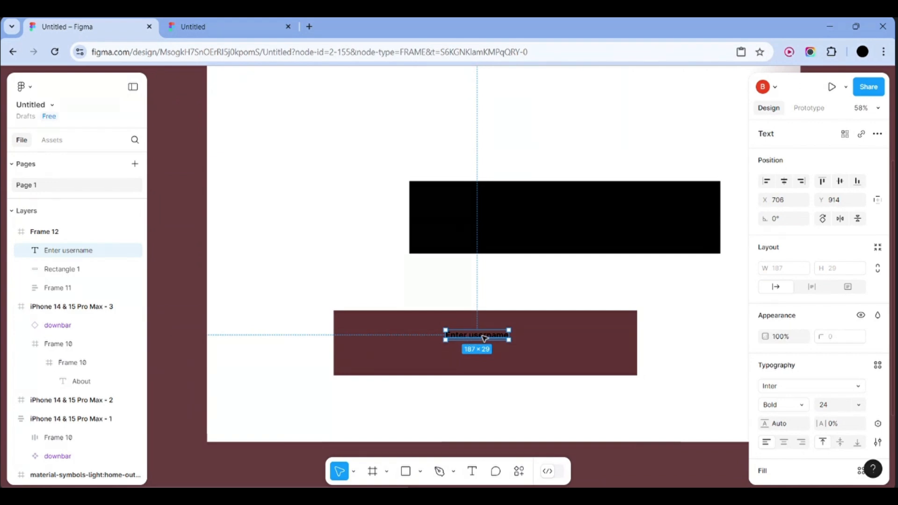
# Wrap the maroon rectangle in auto-layout Frame 13, try dropping the text in, then undo twice
pyautogui.click(395, 357)
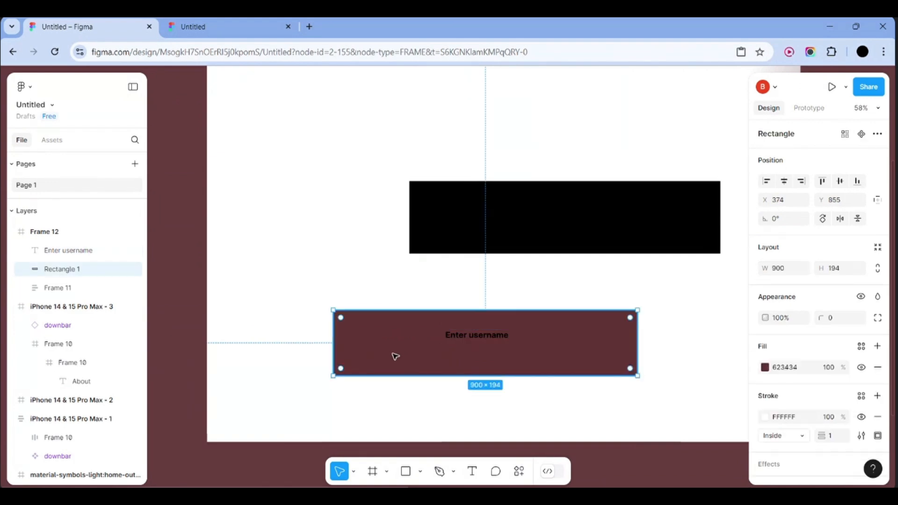
pyautogui.hotkey('shift', 'a')
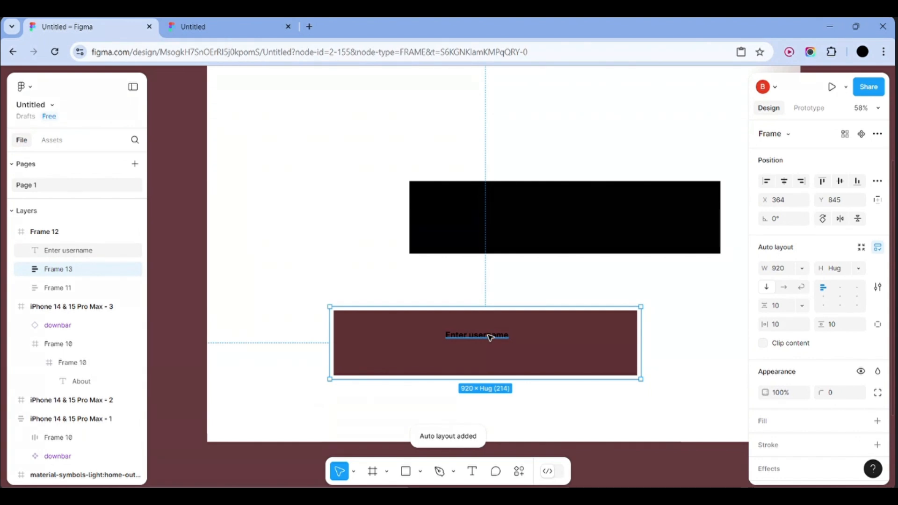
pyautogui.moveTo(490, 338); pyautogui.dragTo(420, 244)
pyautogui.click(464, 338)
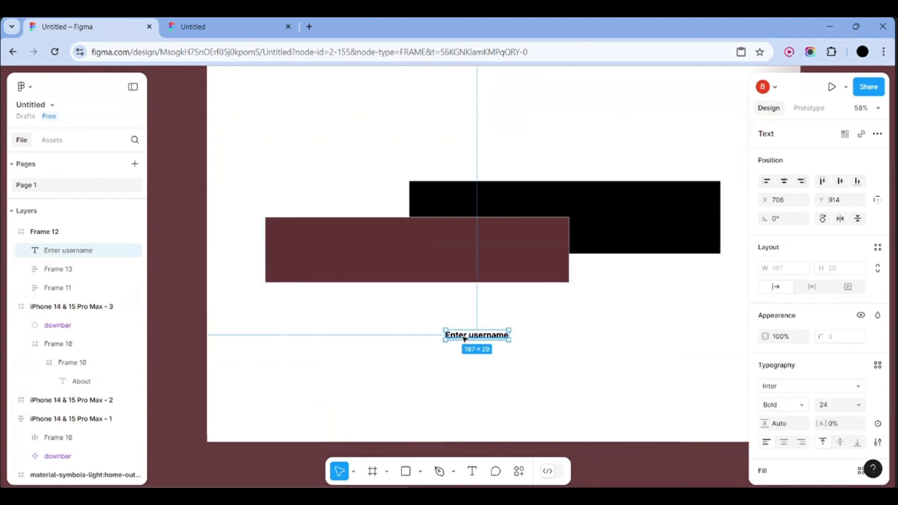
pyautogui.moveTo(464, 338); pyautogui.dragTo(399, 267)
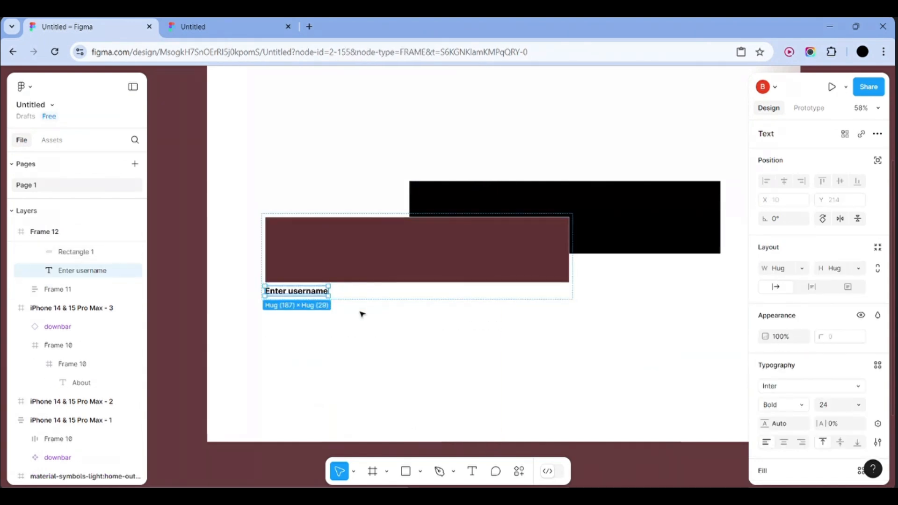
pyautogui.hotkey('ctrl', 'z')
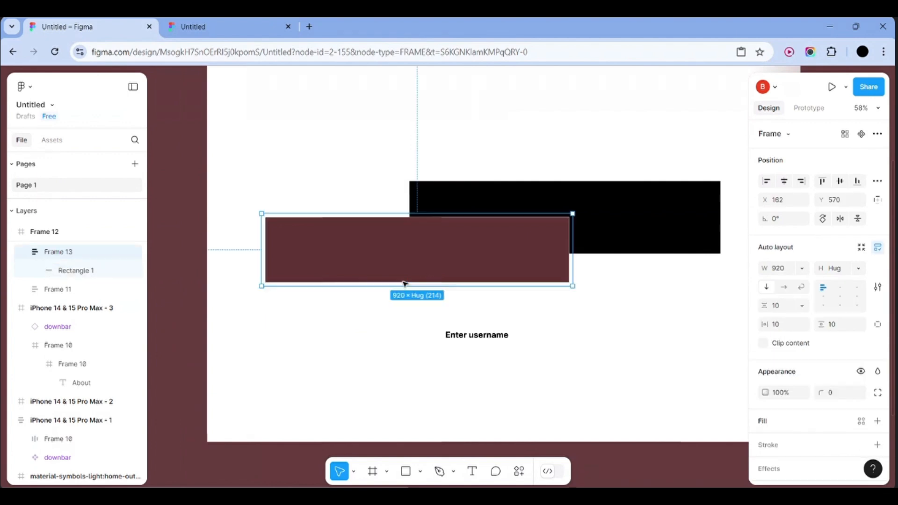
pyautogui.hotkey('ctrl', 'z')
# Delete maroon Frame 13 and move Enter username below Frame 12 as a top-level layer
pyautogui.press('Delete')
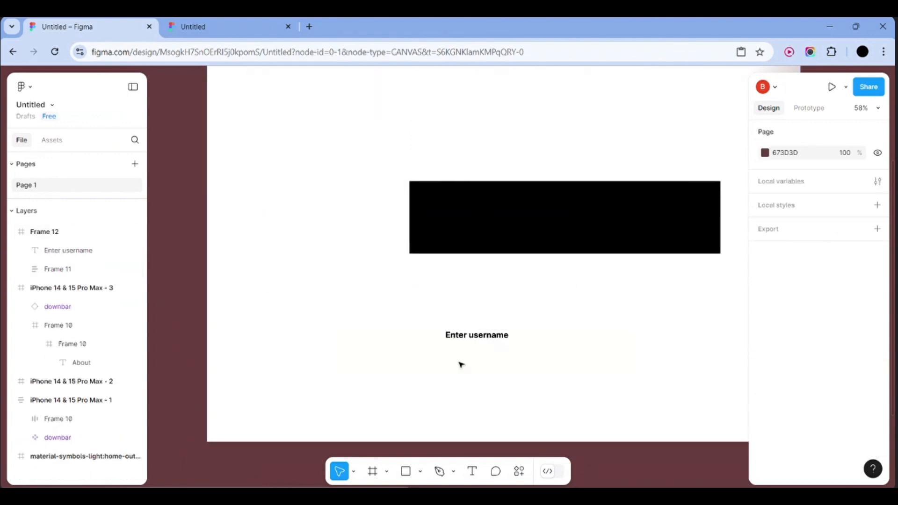
pyautogui.click(492, 337)
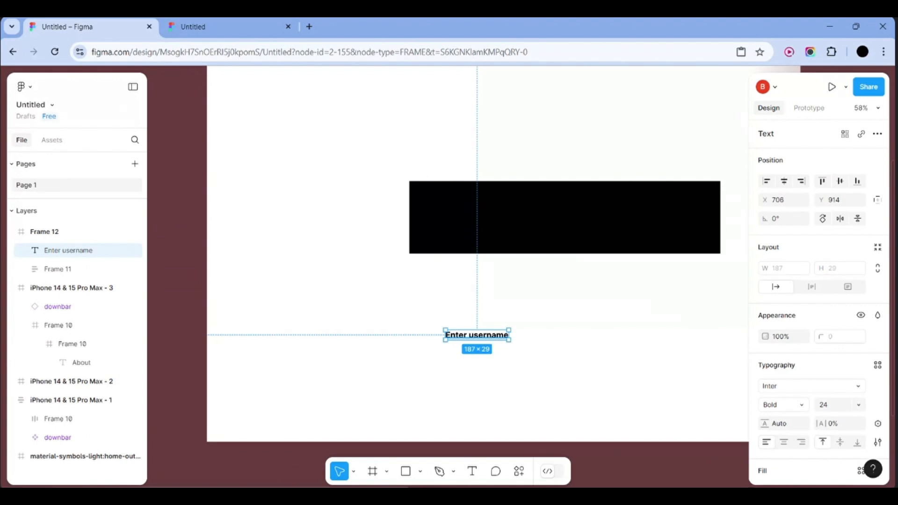
pyautogui.scroll(-5, 597, 355)
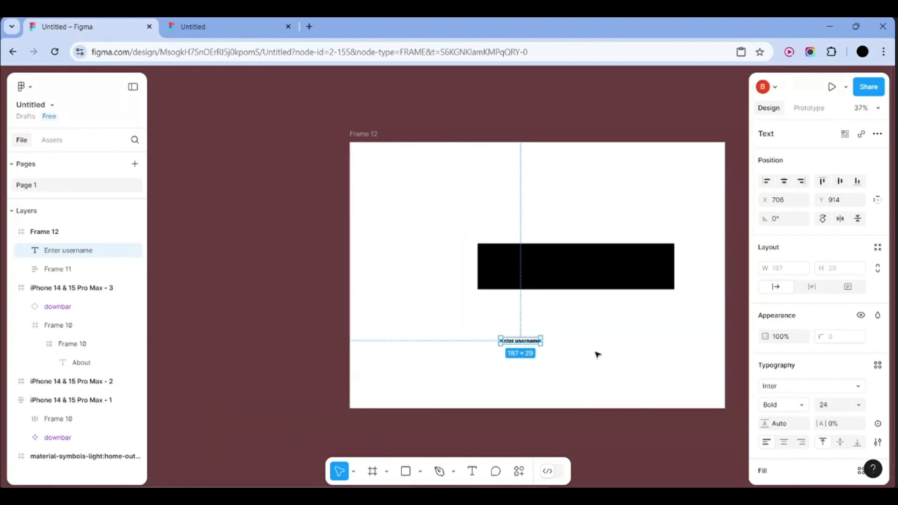
pyautogui.scroll(1, 650, 276)
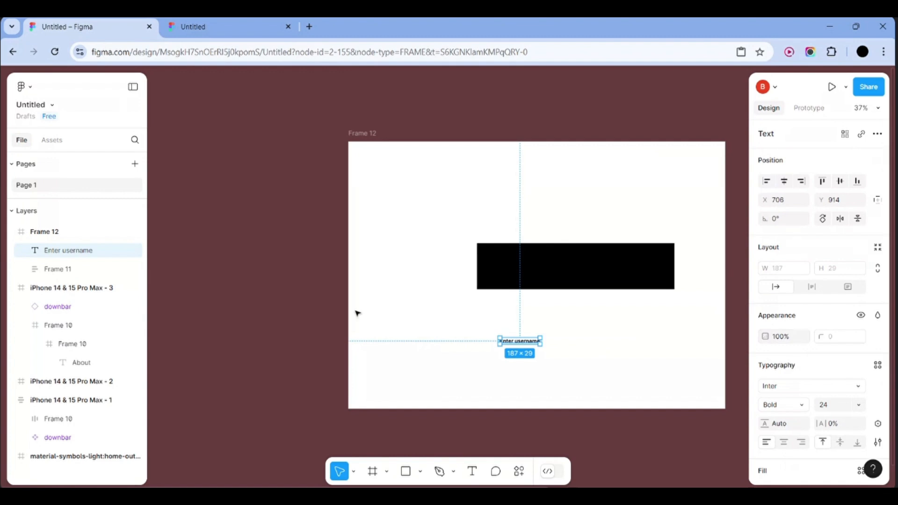
pyautogui.scroll(5, 493, 365)
pyautogui.hscroll(3, 493, 365)
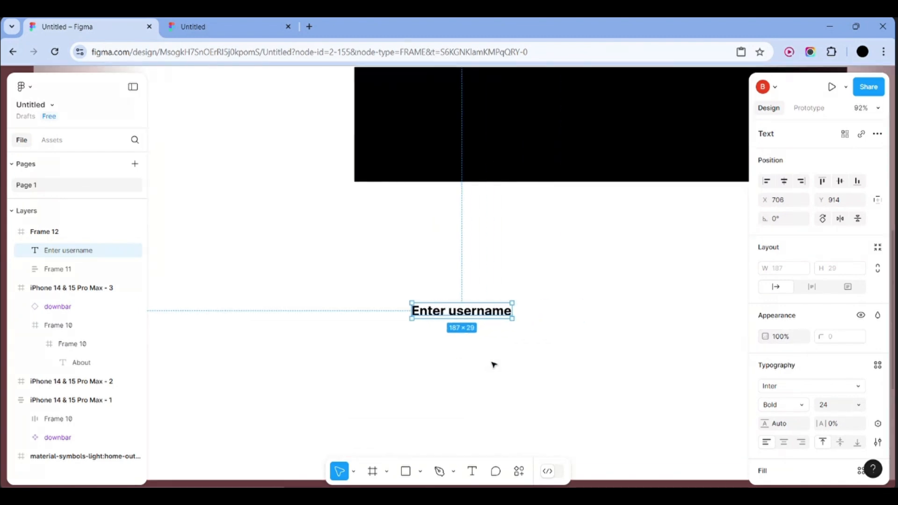
pyautogui.scroll(-1, 493, 365)
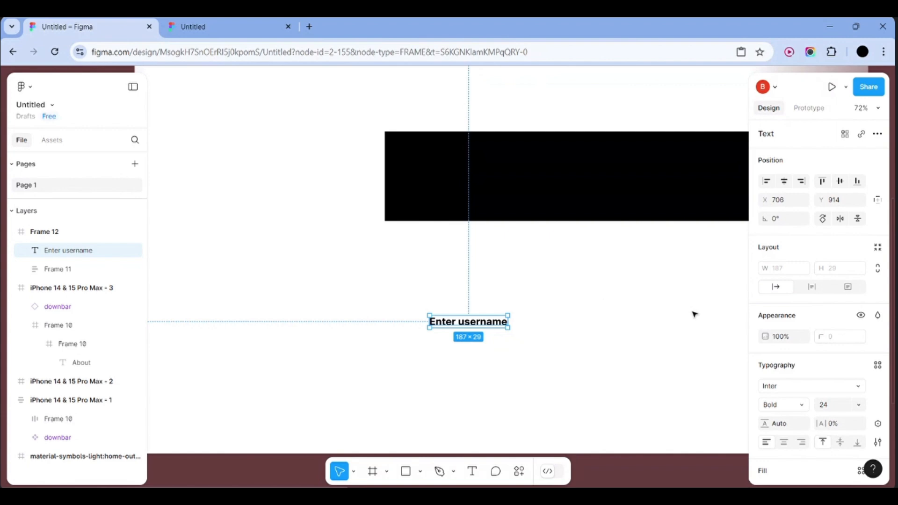
pyautogui.scroll(-3, 480, 328)
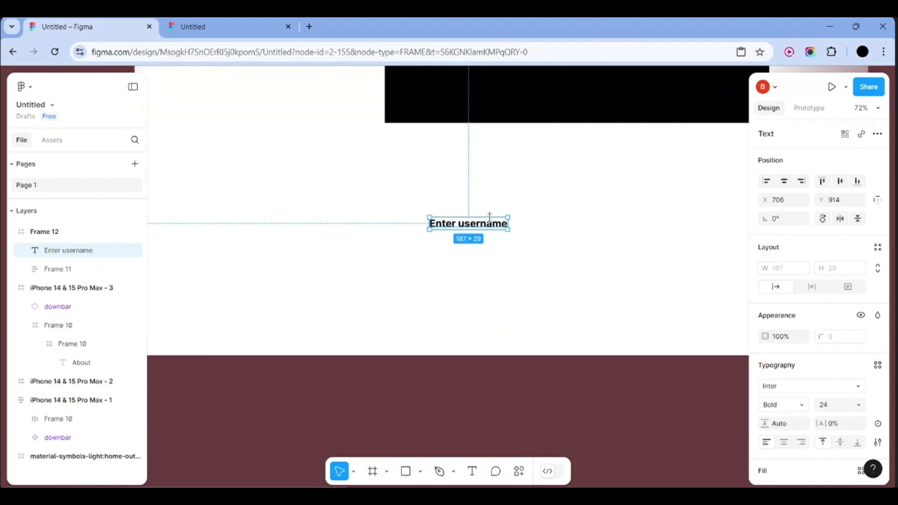
pyautogui.moveTo(489, 217); pyautogui.dragTo(493, 394)
pyautogui.scroll(-3, 549, 297)
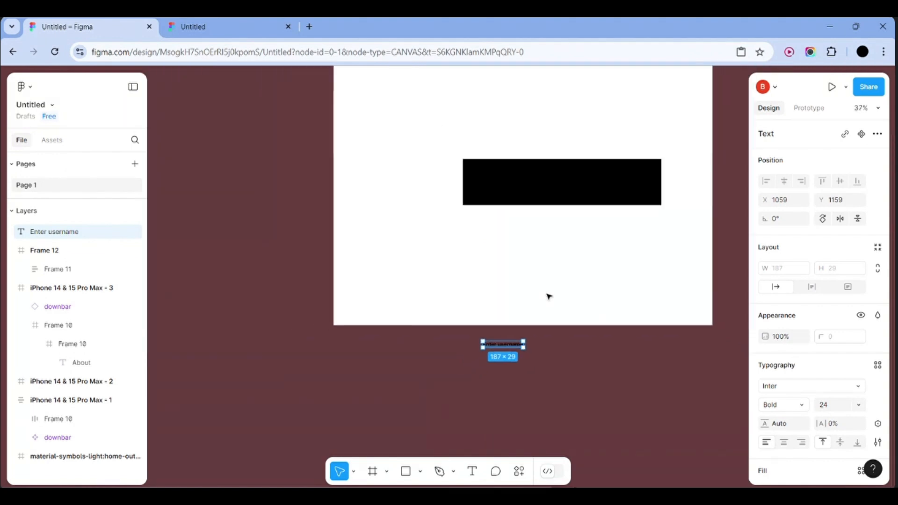
# Draw a rectangle over the black bar inside Frame 12
pyautogui.click(409, 474)
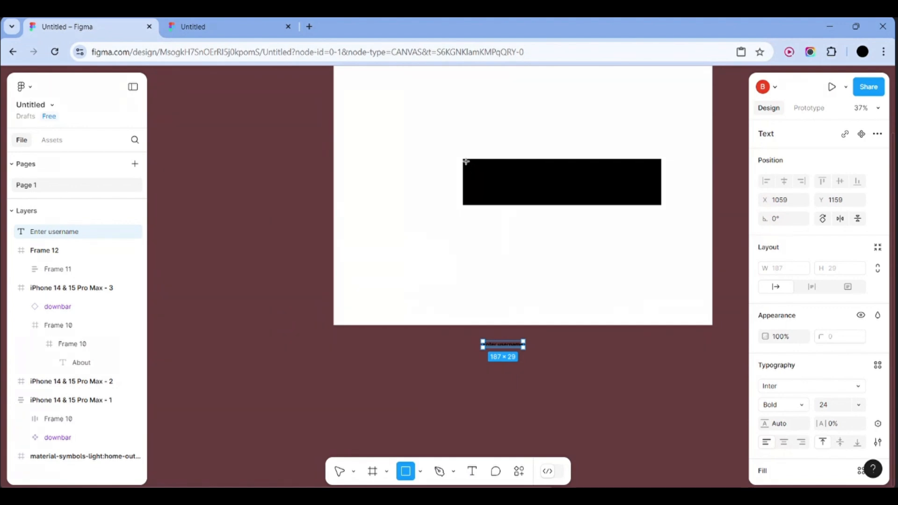
pyautogui.moveTo(466, 161)
pyautogui.mouseDown()
pyautogui.moveTo(606, 216)
pyautogui.moveTo(650, 216)
pyautogui.moveTo(660, 198)
pyautogui.mouseUp()
pyautogui.click(682, 200)
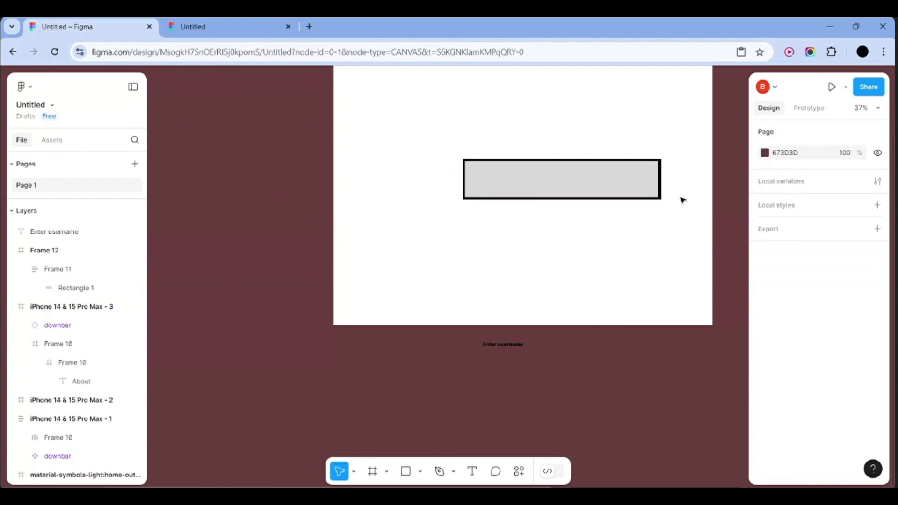
pyautogui.click(616, 186)
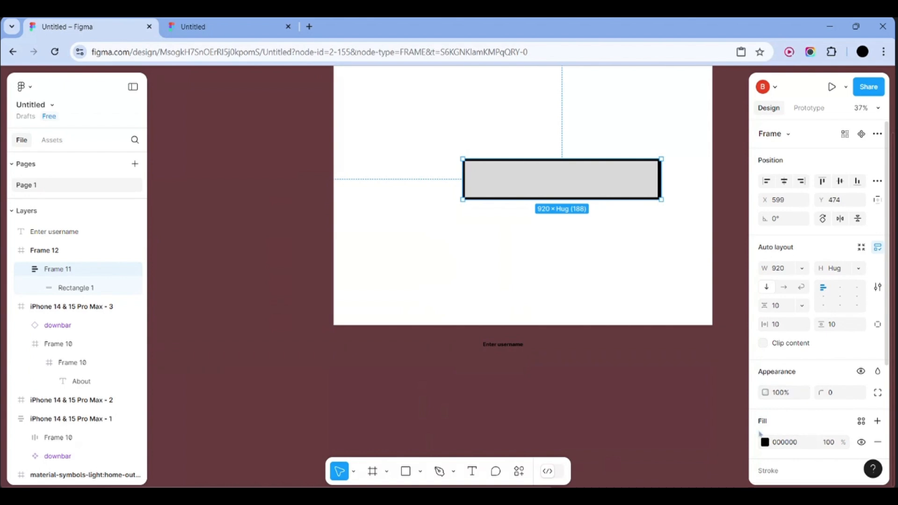
pyautogui.click(765, 442)
pyautogui.click(489, 315)
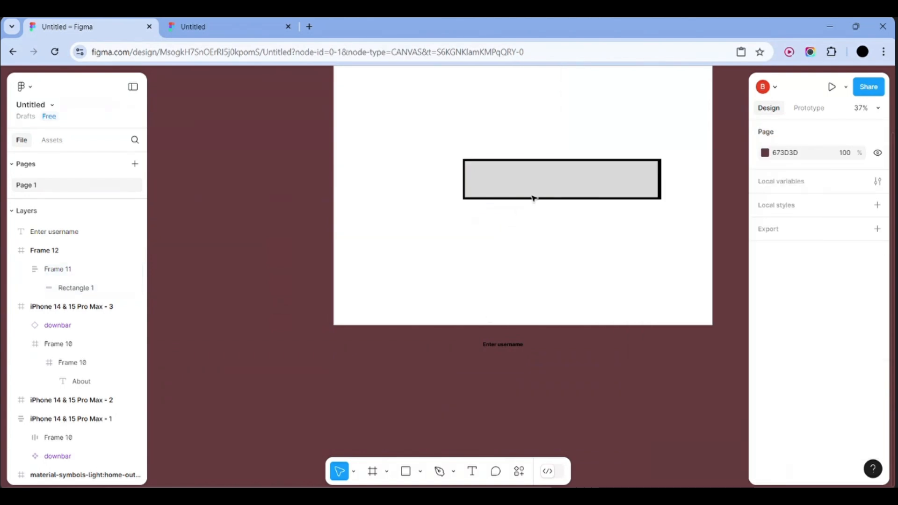
# Set Rectangle 1's fill to white FFFFFF so the bar reads as an outlined box
pyautogui.click(545, 184)
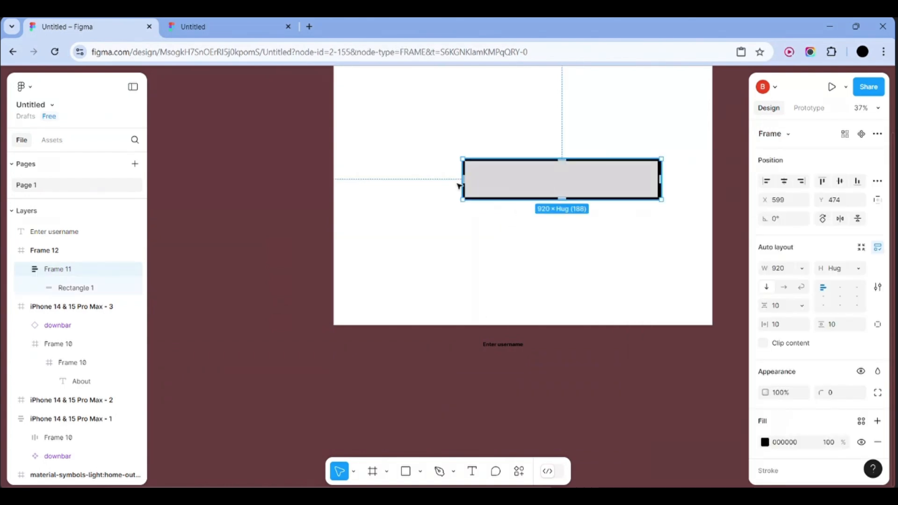
pyautogui.click(81, 289)
pyautogui.click(764, 367)
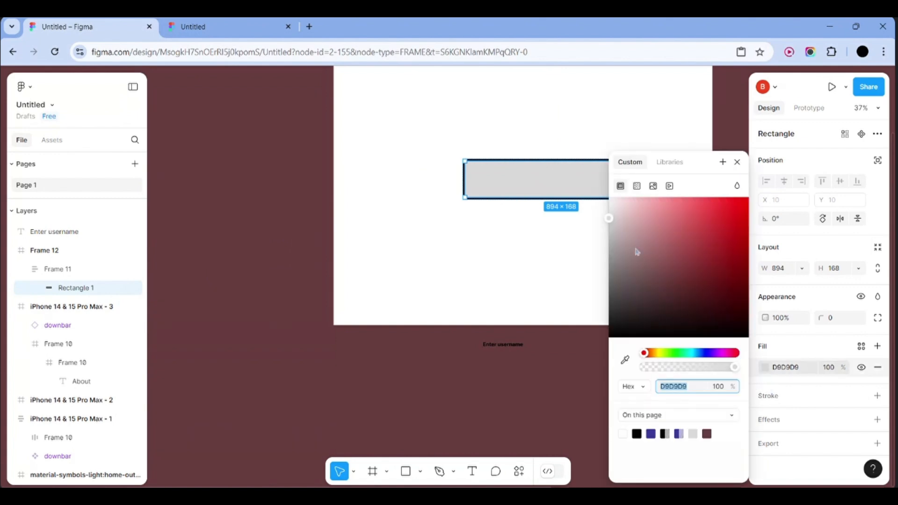
pyautogui.moveTo(636, 251); pyautogui.dragTo(599, 199)
pyautogui.click(535, 243)
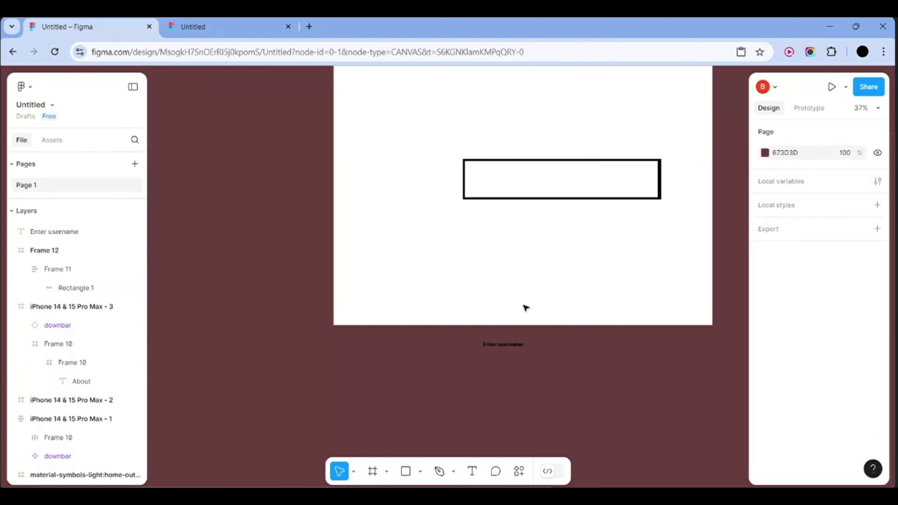
pyautogui.click(511, 346)
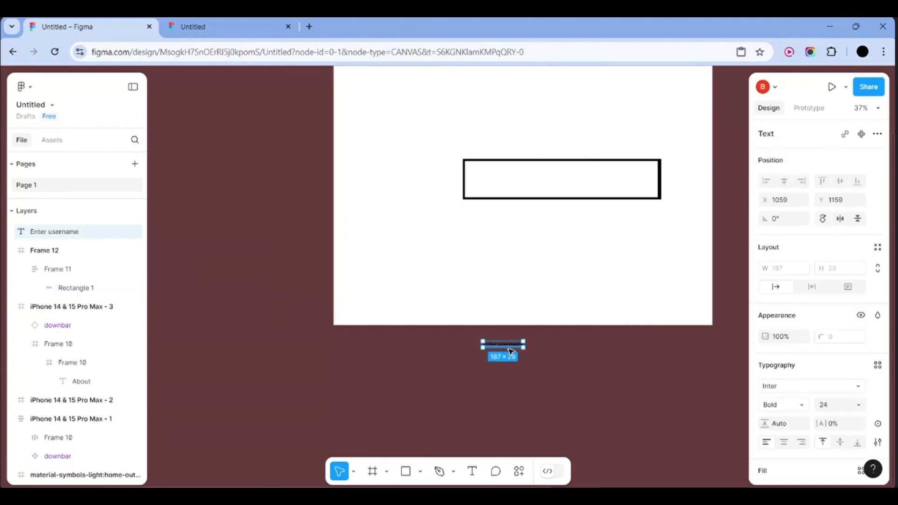
# Move the Enter username text back into Frame 12 below the box
pyautogui.click(537, 364)
pyautogui.scroll(3, 495, 347)
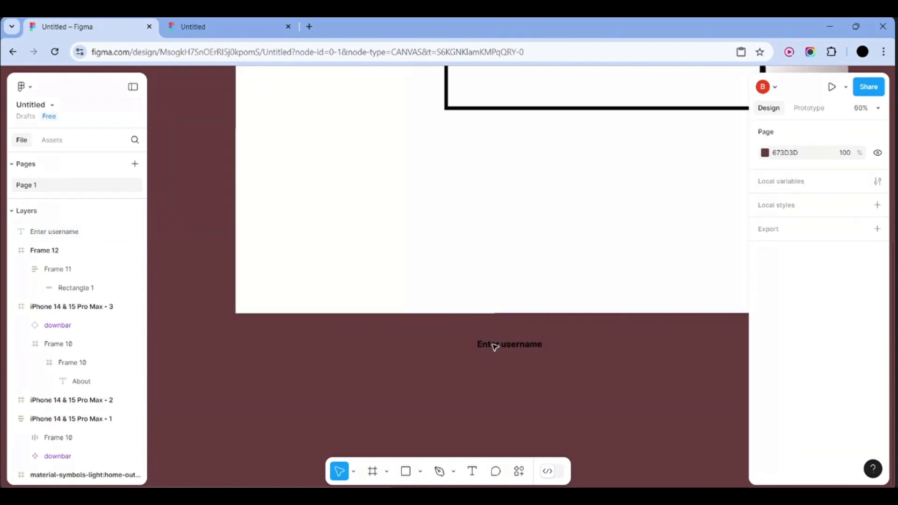
pyautogui.moveTo(504, 349); pyautogui.dragTo(517, 237)
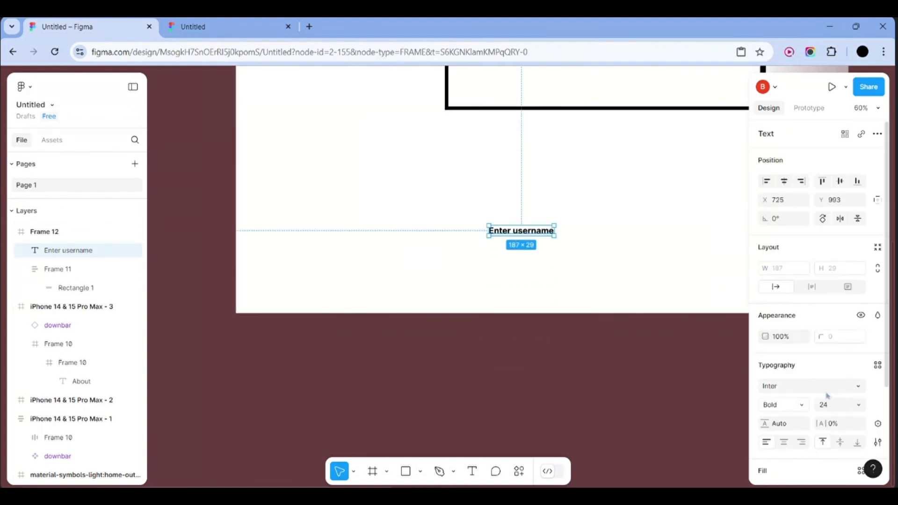
# Set the Enter username text's font size to 36
pyautogui.click(831, 407)
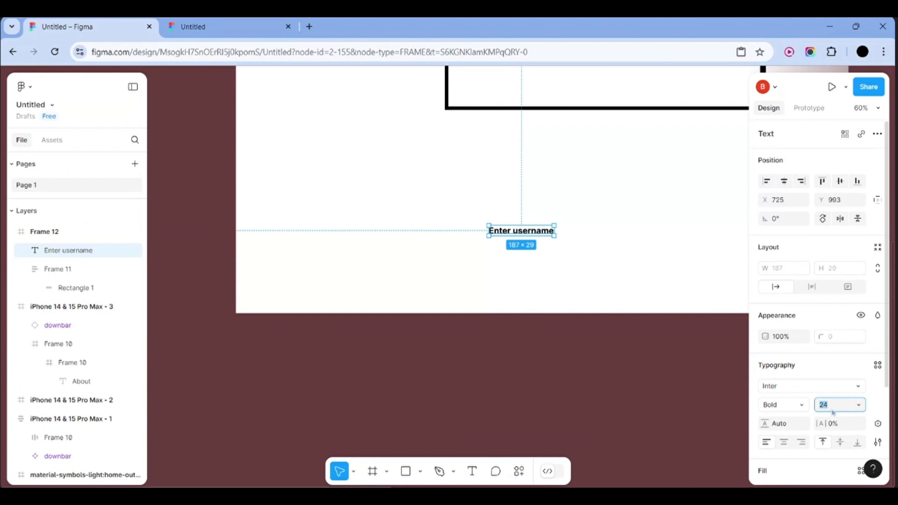
pyautogui.click(858, 405)
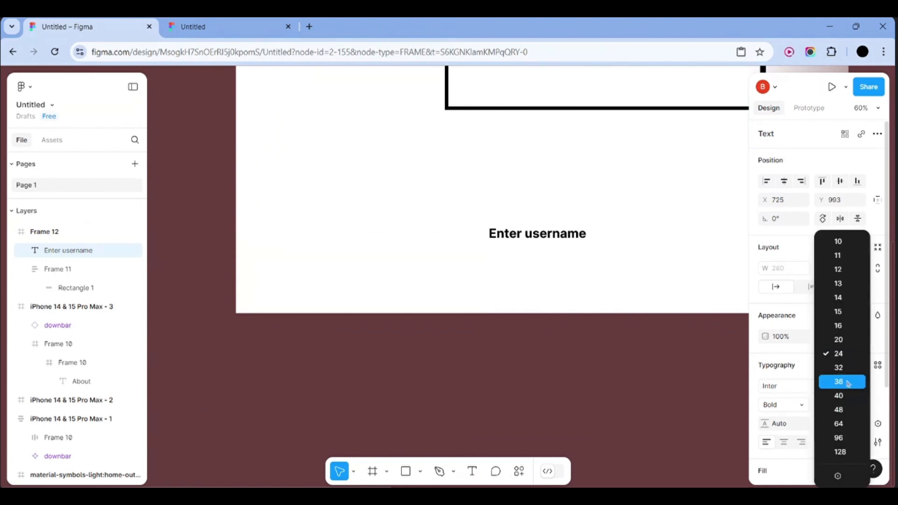
pyautogui.click(847, 383)
pyautogui.click(644, 283)
pyautogui.scroll(2, 645, 283)
pyautogui.hscroll(2, 644, 283)
pyautogui.scroll(-1, 645, 283)
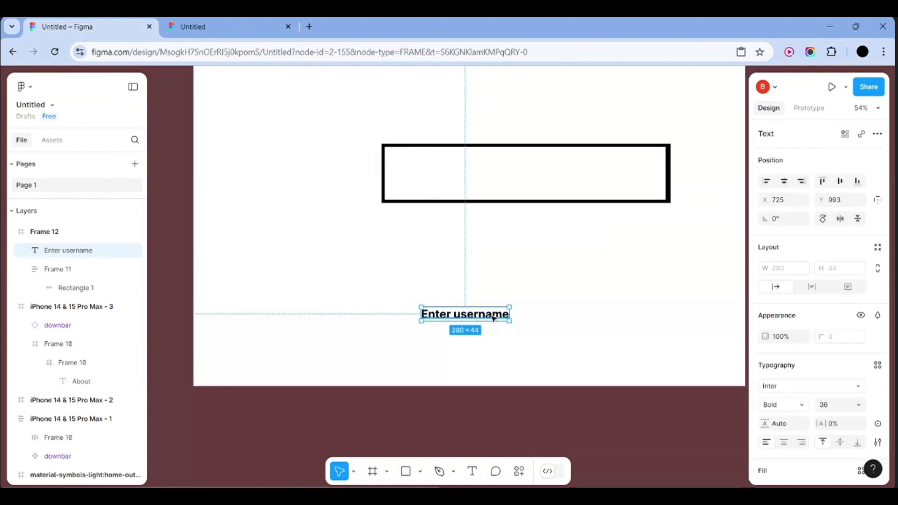
pyautogui.press('Delete')
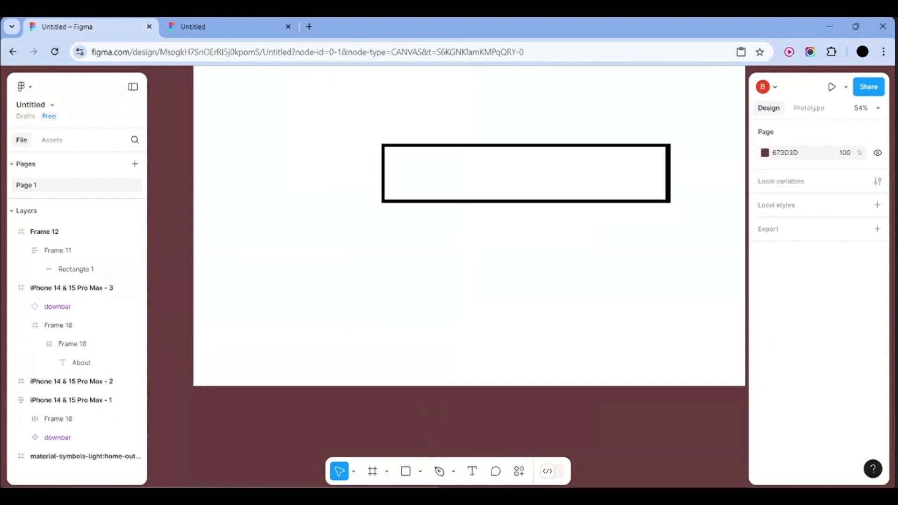
pyautogui.click(433, 177)
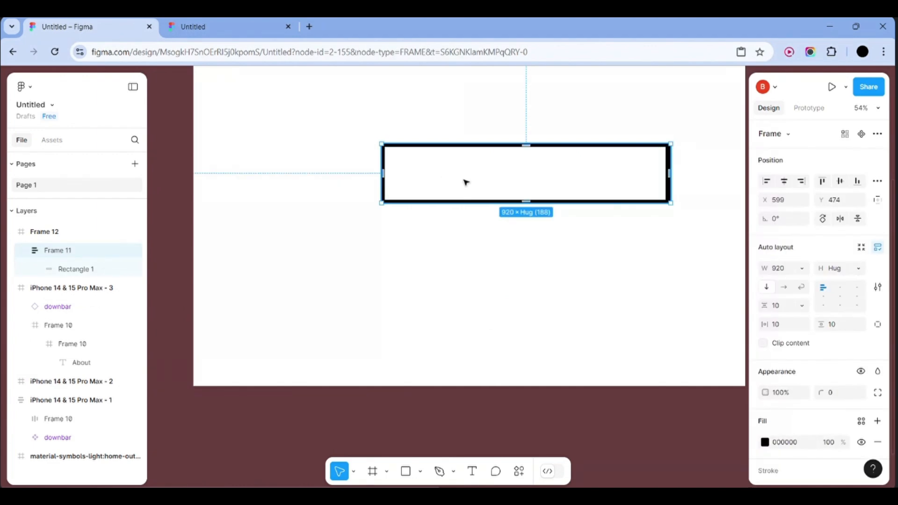
pyautogui.click(74, 269)
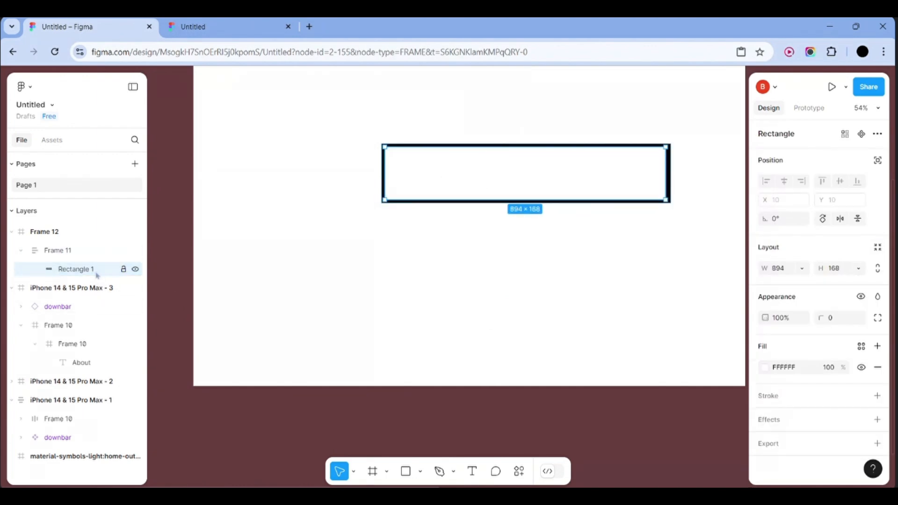
pyautogui.hotkey('shift', 'a')
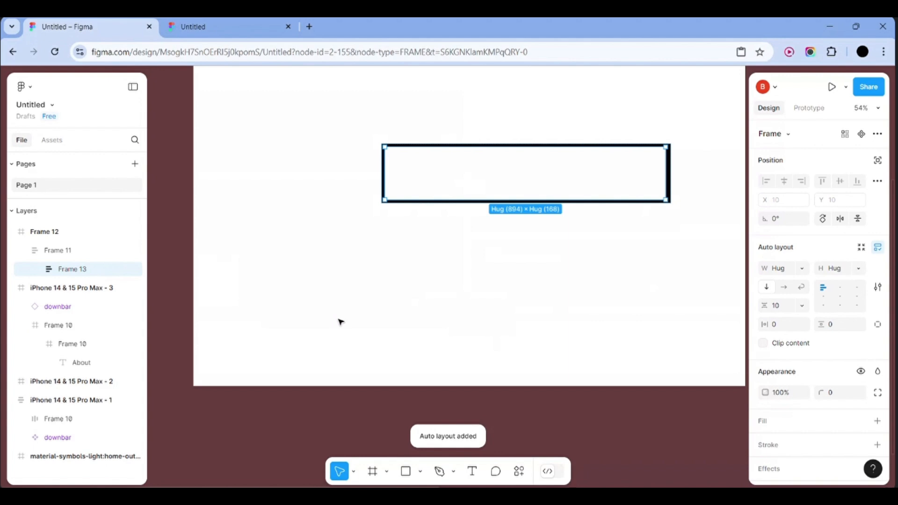
pyautogui.click(425, 267)
pyautogui.click(436, 168)
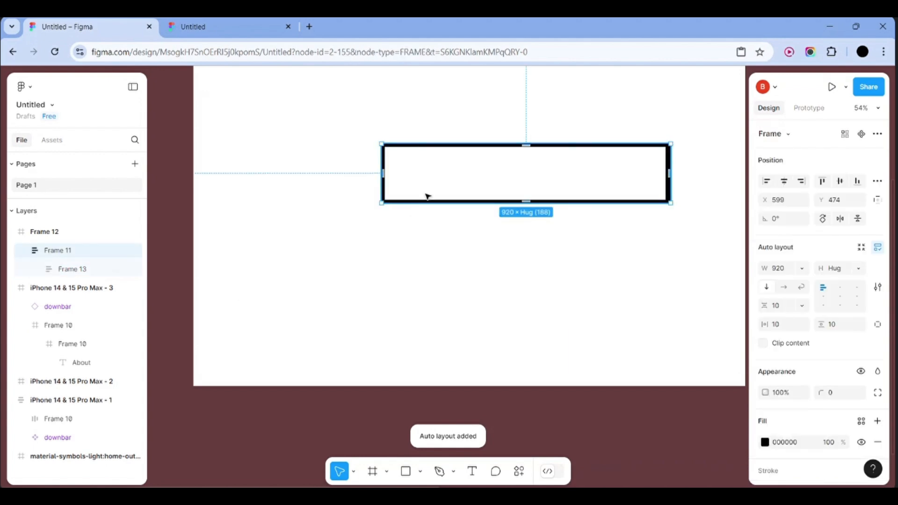
pyautogui.click(64, 275)
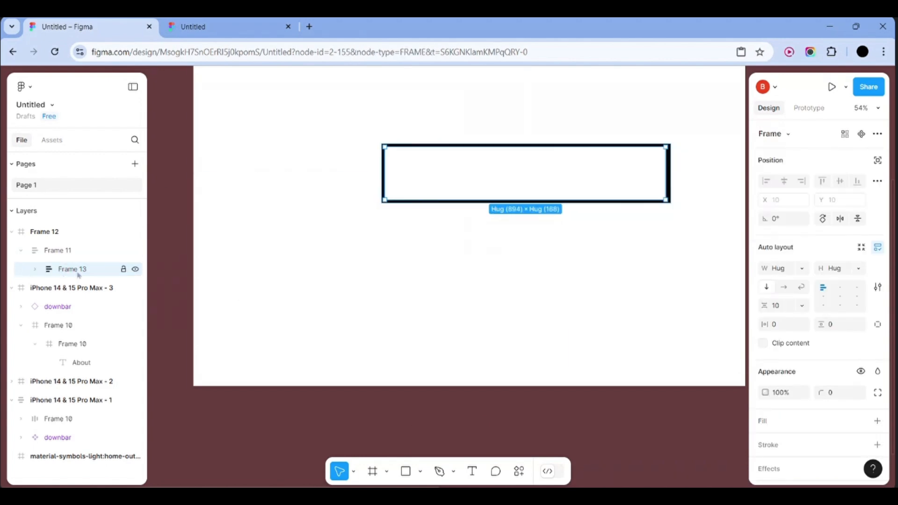
pyautogui.hotkey('ctrl', 'd')
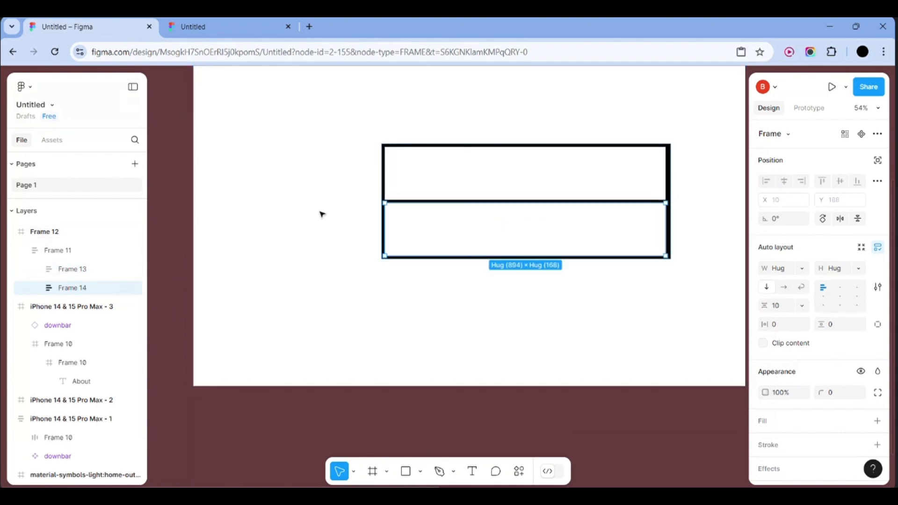
pyautogui.hotkey('ctrl', 'z')
pyautogui.hotkey('ctrl', 'z')
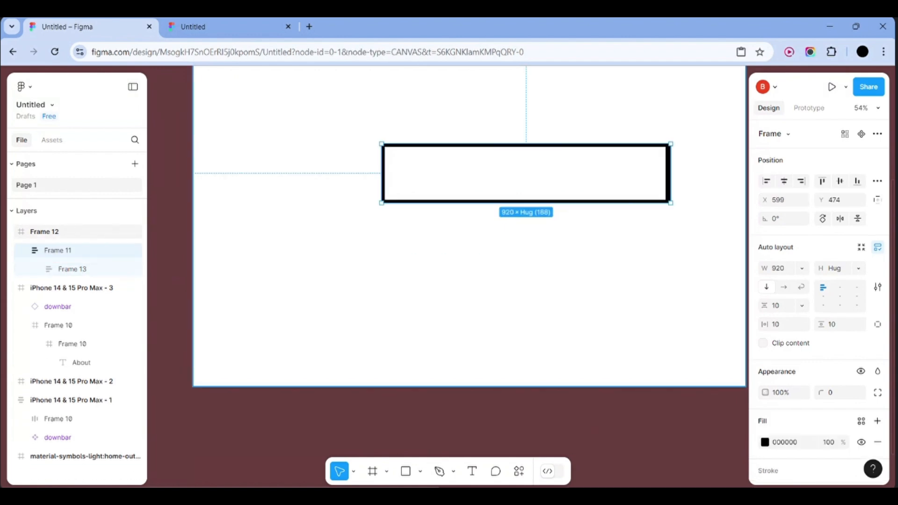
pyautogui.hotkey('ctrl', 'z')
pyautogui.hotkey('ctrl', 'z')
pyautogui.hotkey('ctrl', 'z')
pyautogui.hotkey('ctrl', 'z')
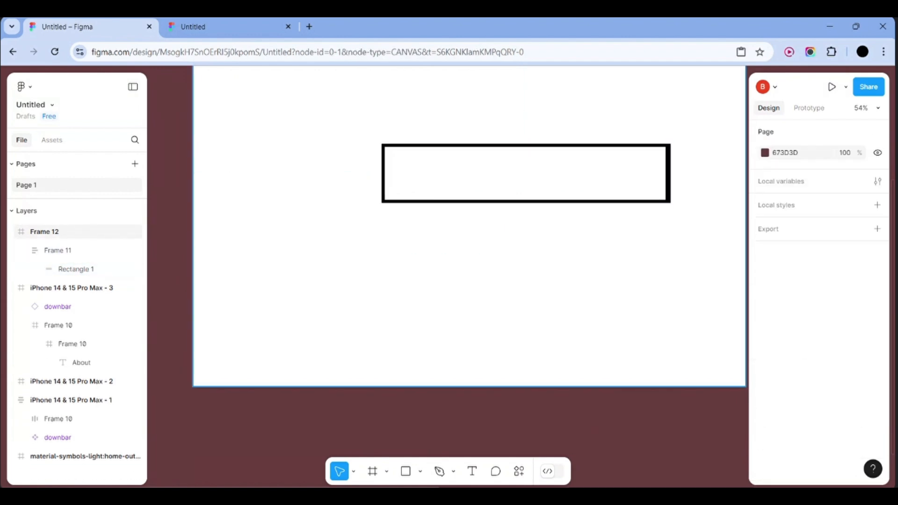
pyautogui.scroll(-5, 320, 209)
pyautogui.scroll(4, 320, 209)
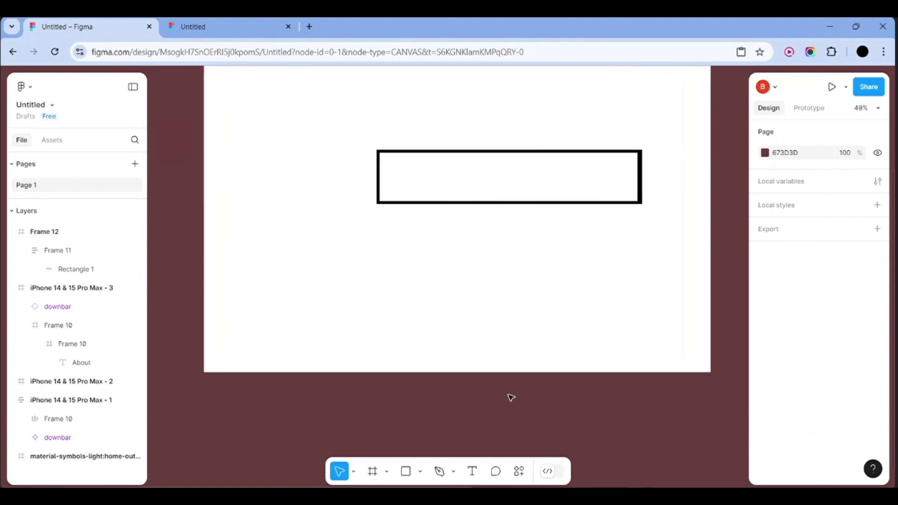
pyautogui.scroll(-3, 511, 397)
pyautogui.scroll(1, 502, 397)
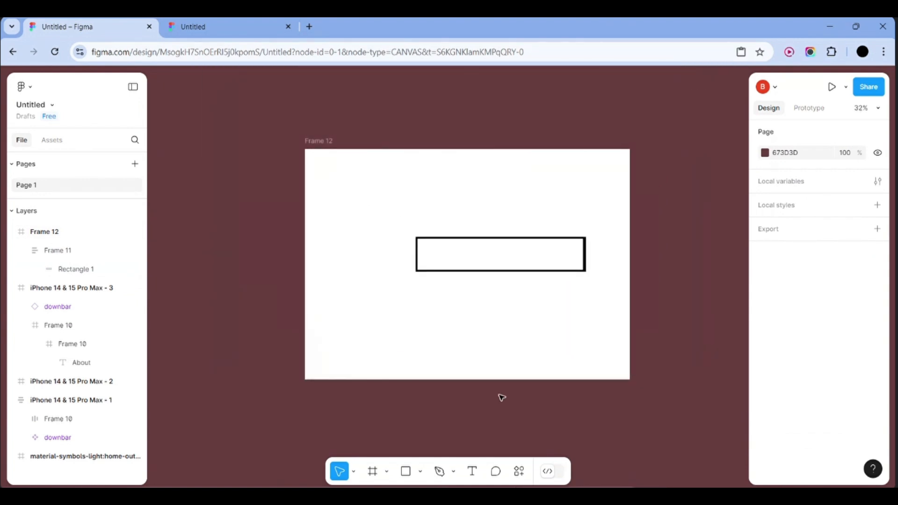
pyautogui.hotkey('ctrl', 'shift', 'z')
pyautogui.hotkey('ctrl', 'shift', 'z')
pyautogui.hotkey('ctrl', 'shift', 'z')
pyautogui.hotkey('ctrl', 'shift', 'z')
pyautogui.hotkey('ctrl', 'shift', 'z')
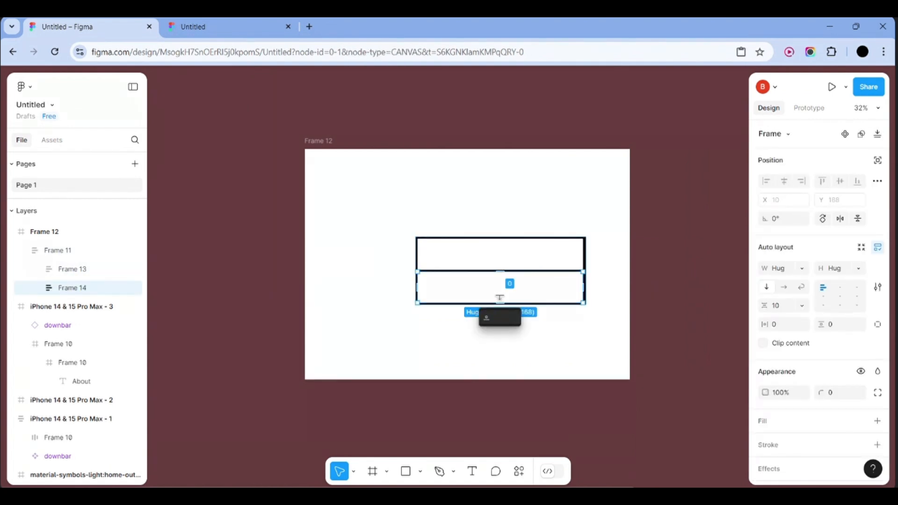
pyautogui.click(375, 312)
pyautogui.click(445, 273)
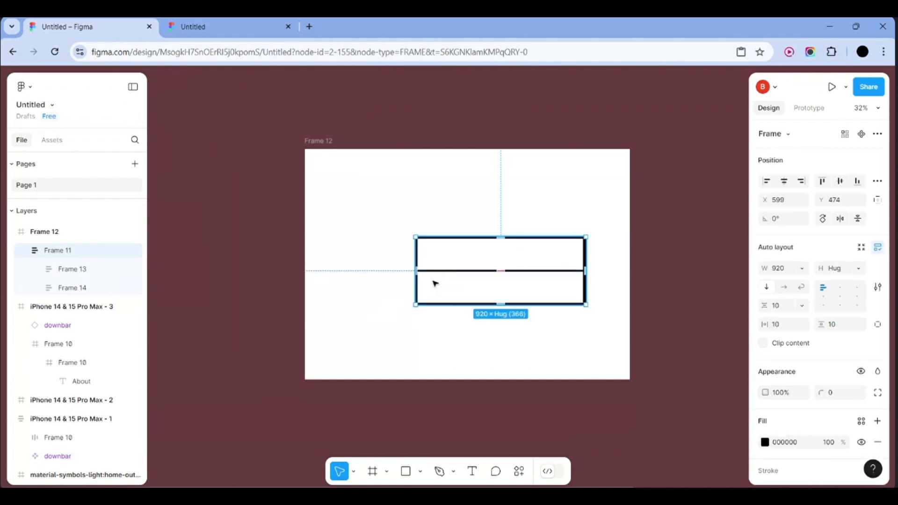
pyautogui.click(88, 293)
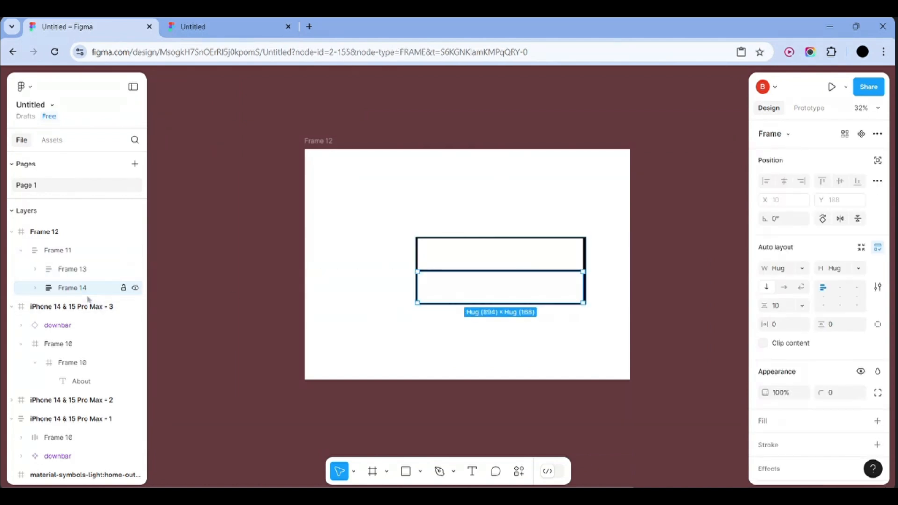
pyautogui.press('Delete')
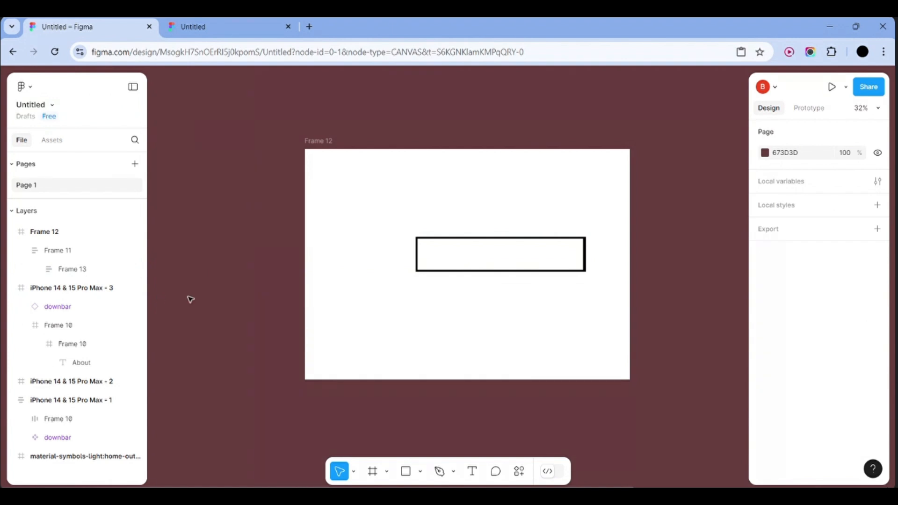
pyautogui.click(469, 472)
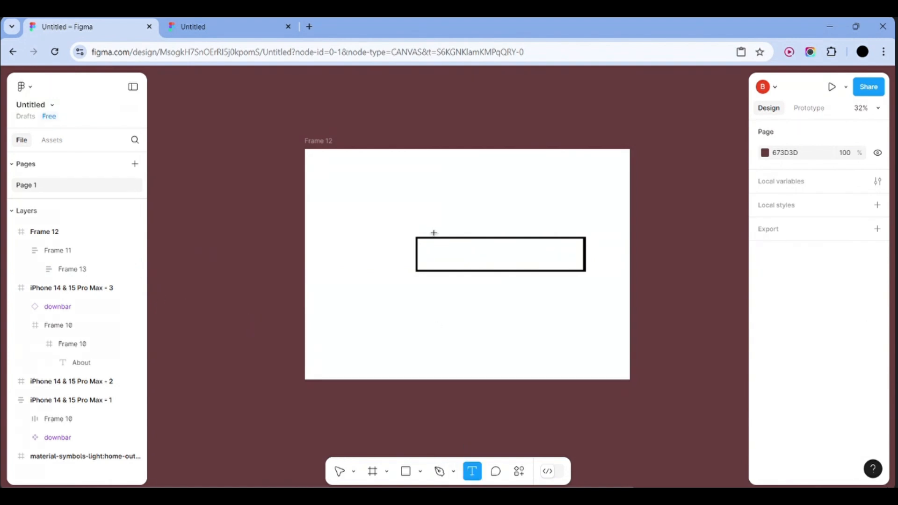
# Add a text label reading 'Enter username' below the box
pyautogui.click(420, 331)
pyautogui.write('En')
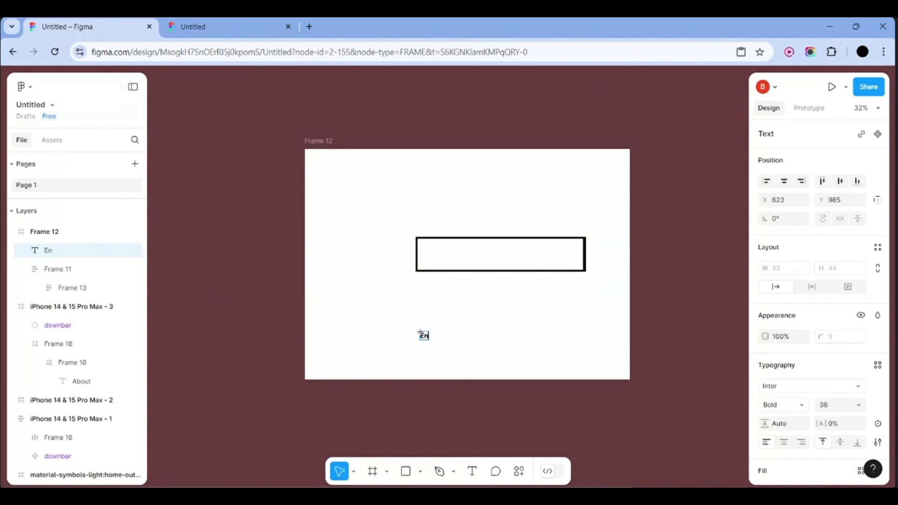
pyautogui.write('terusername')
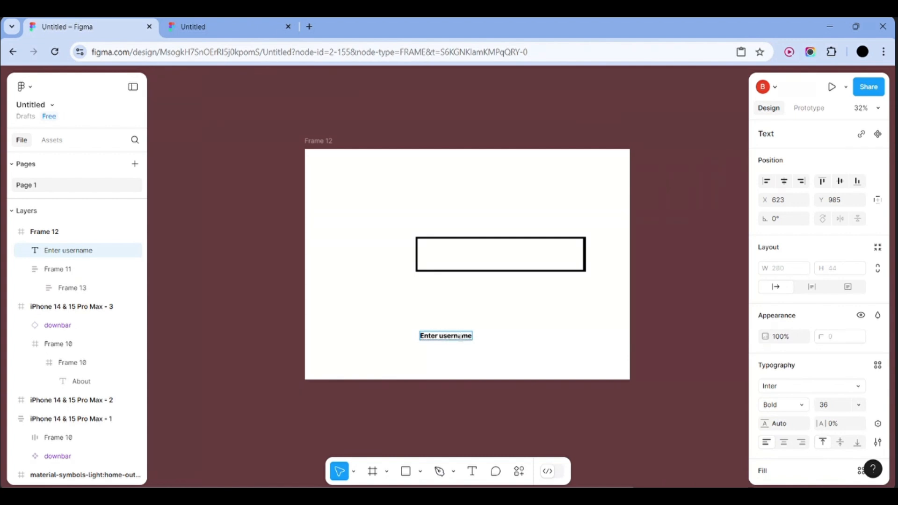
pyautogui.hotkey('ctrl', 'a')
pyautogui.write('A')
pyautogui.hotkey('ctrl', 'z')
pyautogui.write('A')
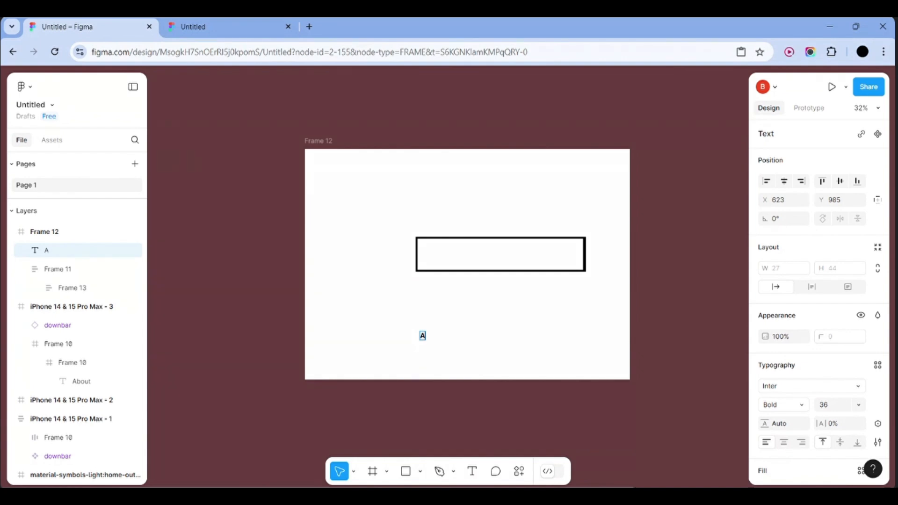
pyautogui.hotkey('ctrl', 'z')
pyautogui.scroll(5, 461, 336)
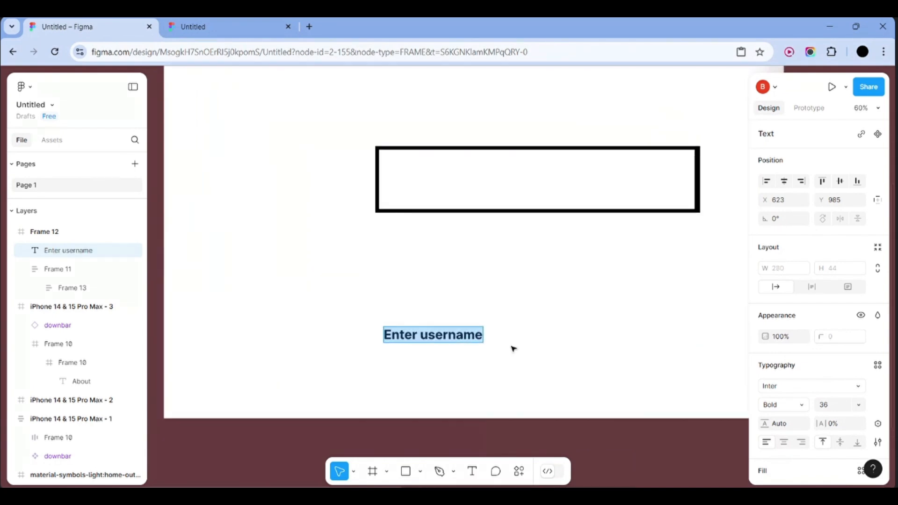
pyautogui.press('Escape')
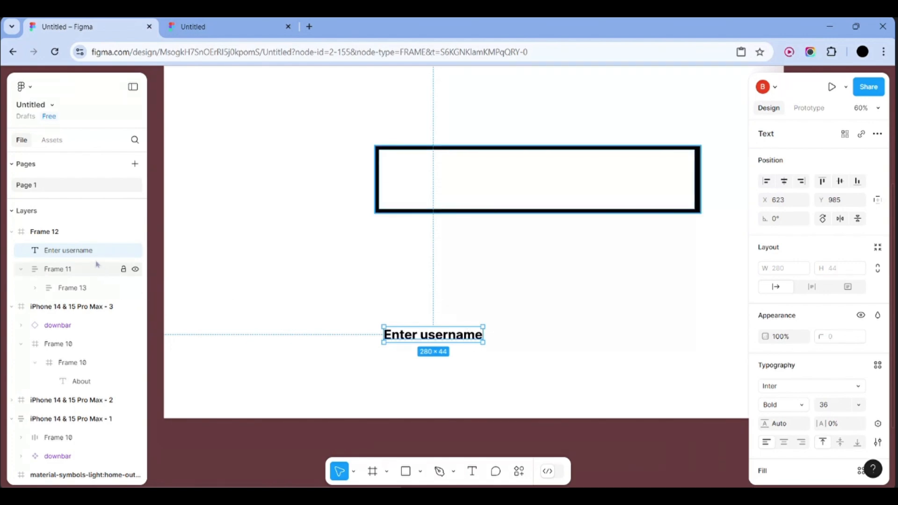
# Wrap the label in an auto layout frame 812 wide with left-aligned text
pyautogui.hotkey('shift', 'a')
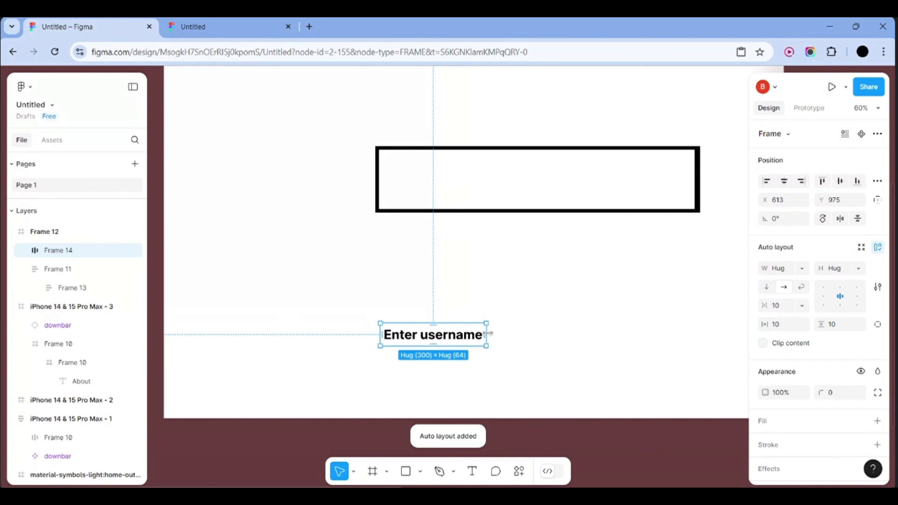
pyautogui.moveTo(488, 332); pyautogui.dragTo(666, 335)
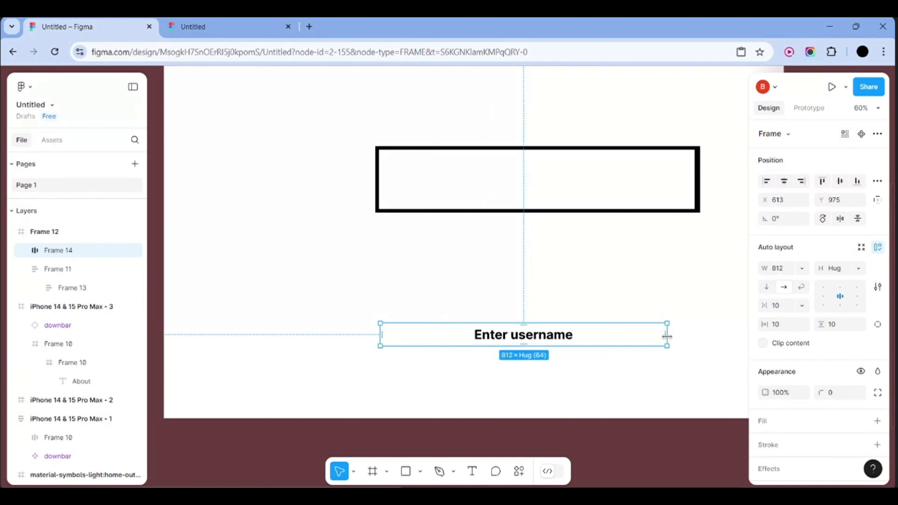
pyautogui.click(822, 296)
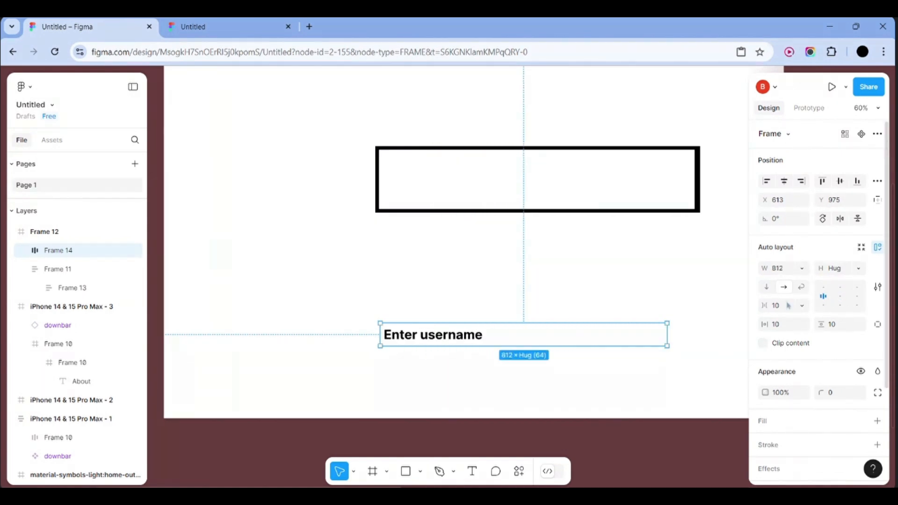
# Move label Frame 14 into Frame 11 and delete the white inner Frame 13
pyautogui.click(717, 295)
pyautogui.moveTo(581, 339); pyautogui.dragTo(594, 181)
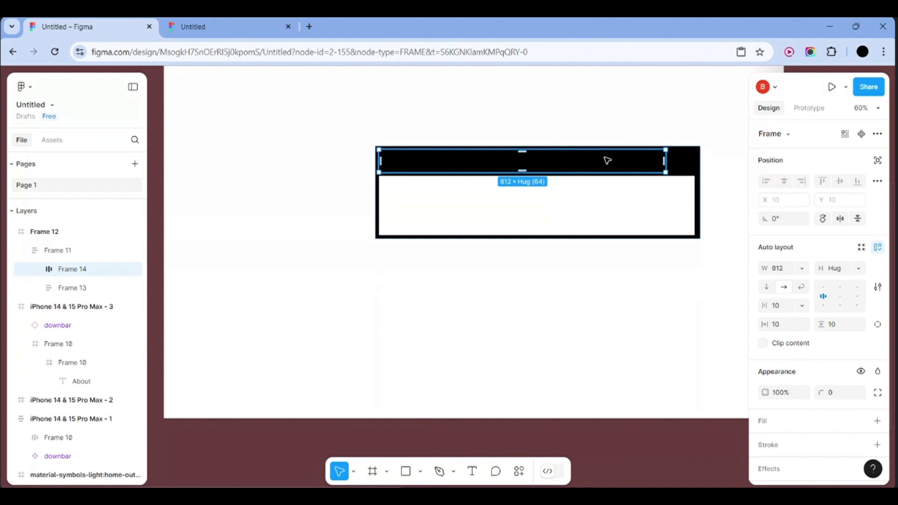
pyautogui.rightClick(607, 160)
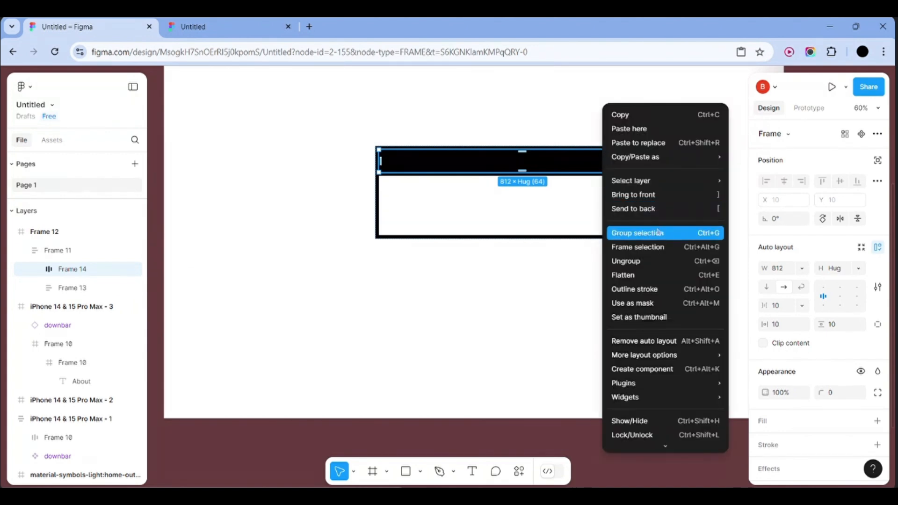
pyautogui.click(462, 206)
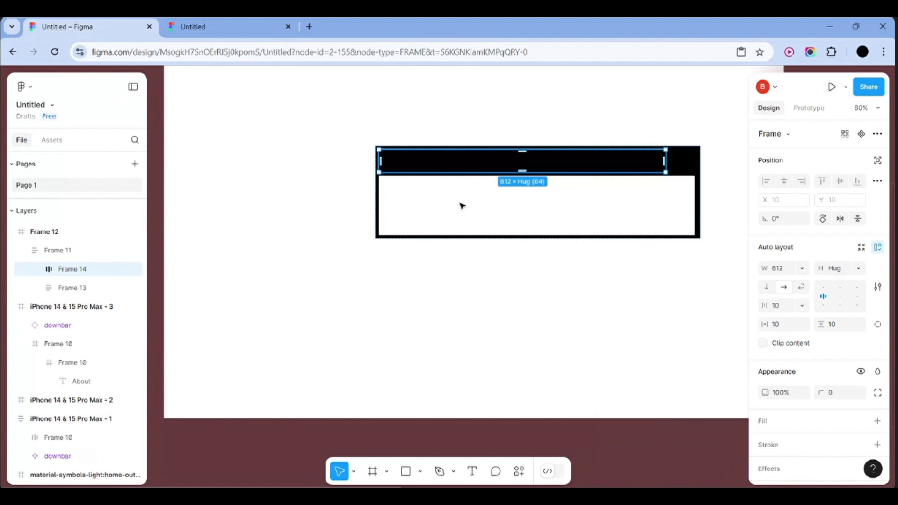
pyautogui.click(92, 287)
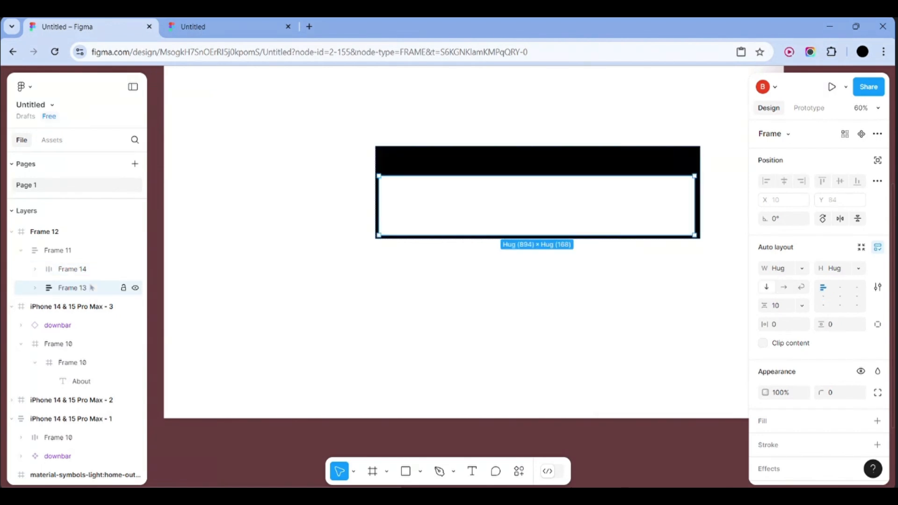
pyautogui.press('Delete')
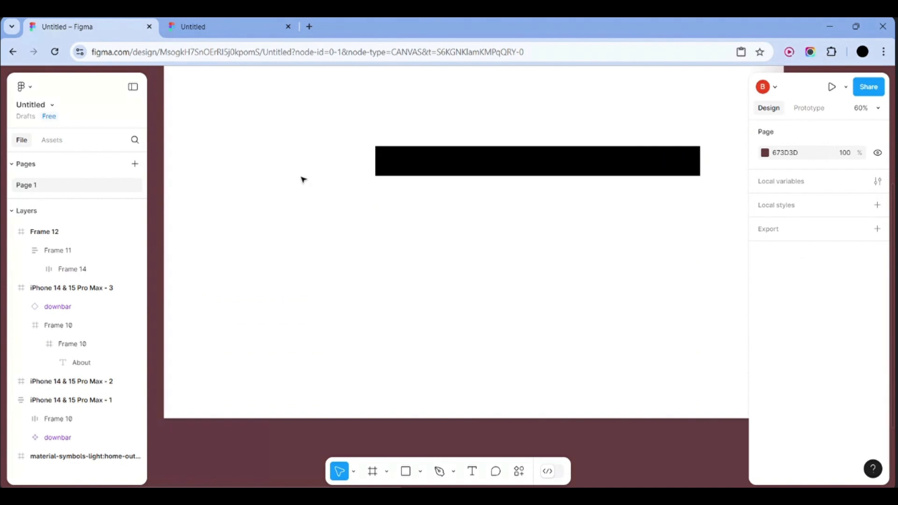
# Change Frame 11's fill to light grey DAD7D7
pyautogui.click(464, 162)
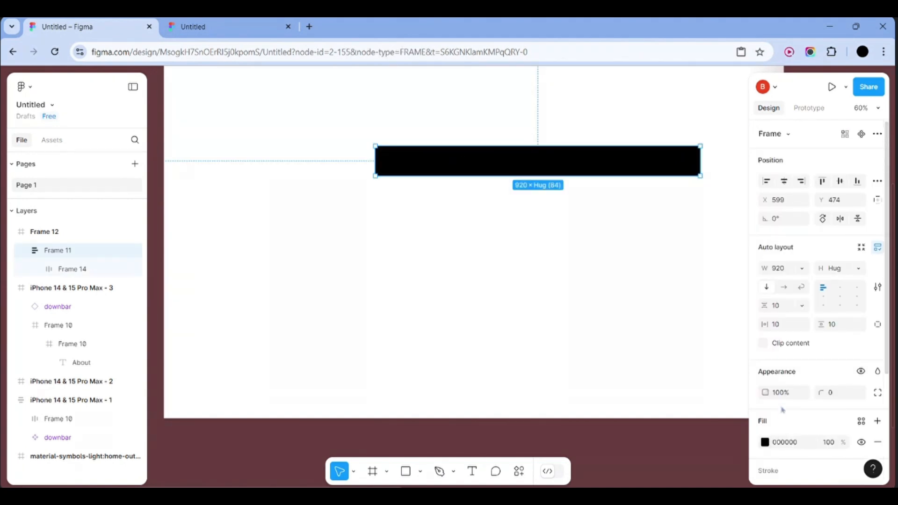
pyautogui.click(765, 444)
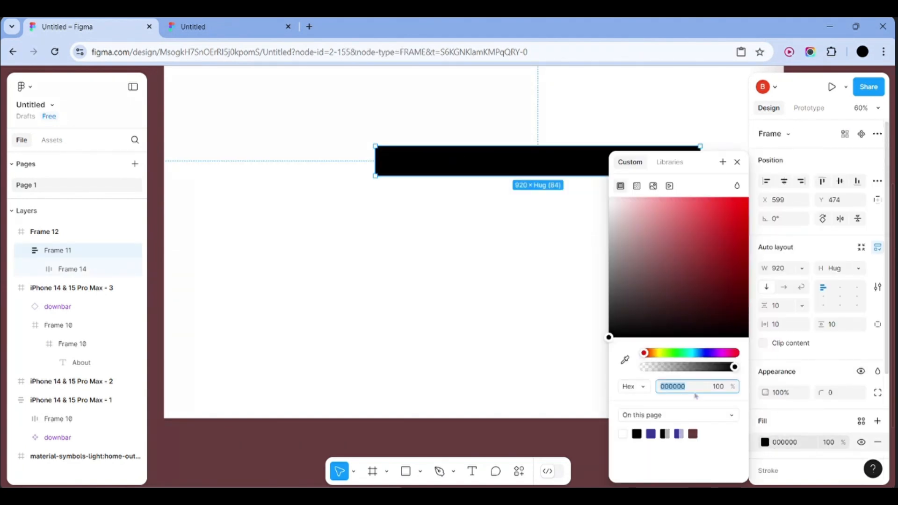
pyautogui.moveTo(621, 312); pyautogui.dragTo(611, 217)
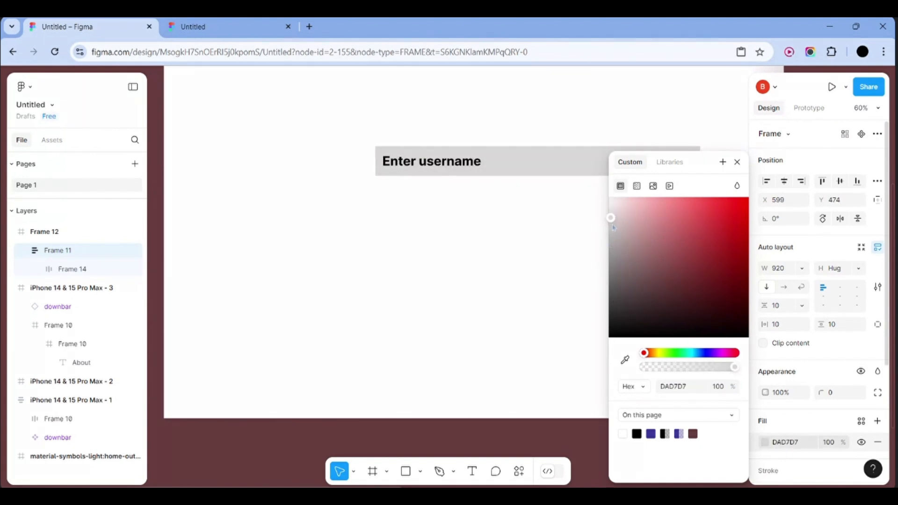
pyautogui.click(542, 223)
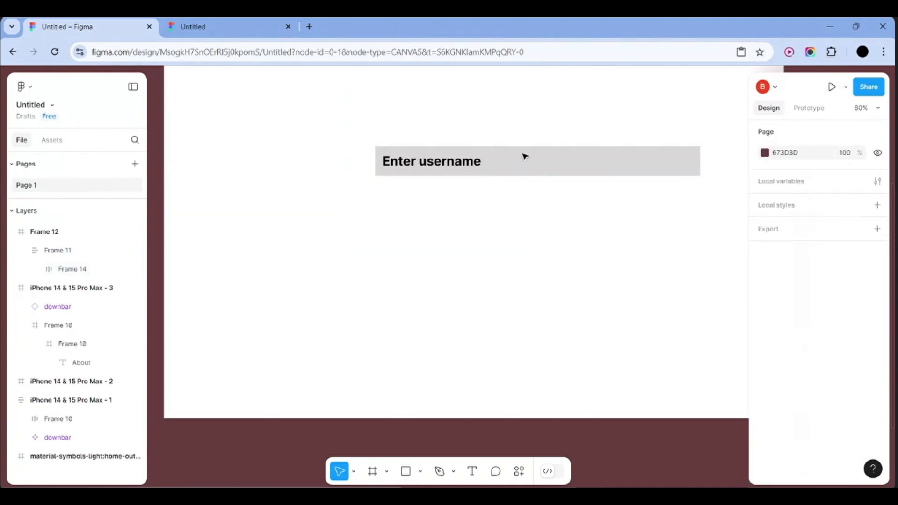
# Add a white fill to the label frame Frame 14
pyautogui.click(592, 162)
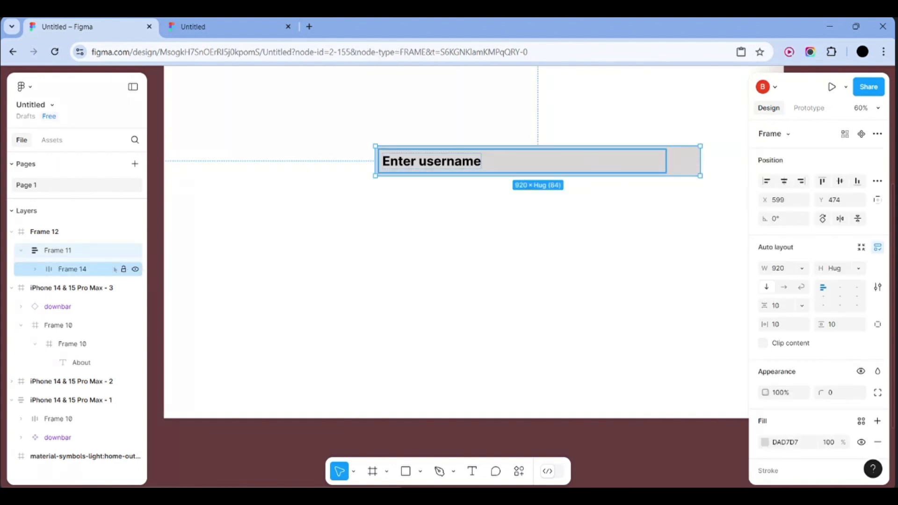
pyautogui.click(102, 269)
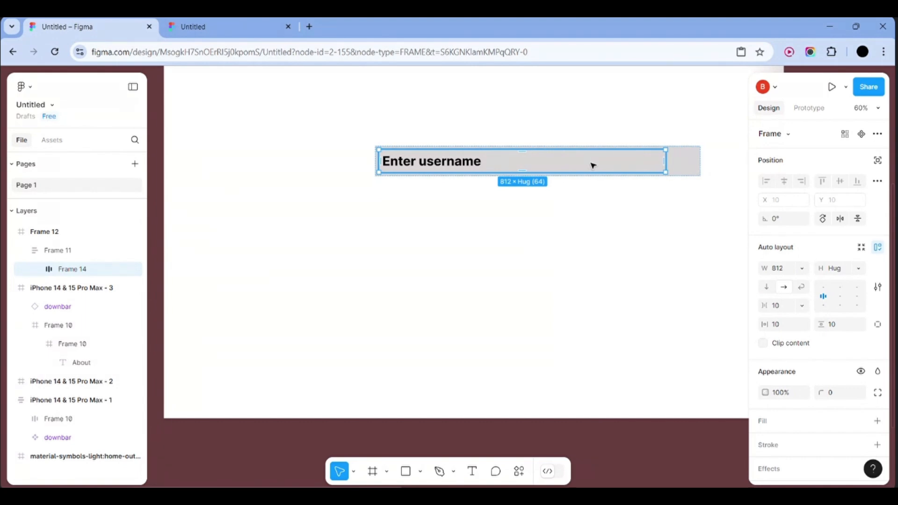
pyautogui.click(790, 430)
pyautogui.click(619, 321)
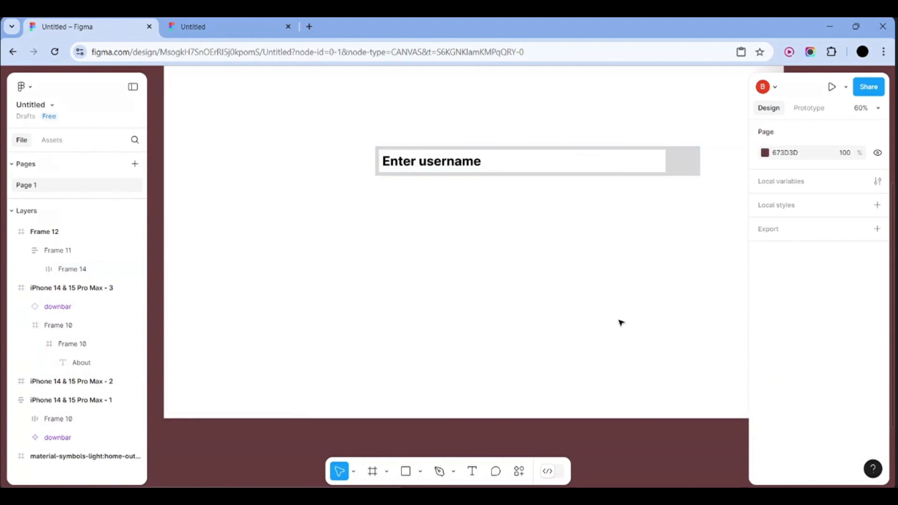
# Move the username field Frame 11 down and to the left
pyautogui.scroll(2, 635, 245)
pyautogui.hscroll(2, 636, 244)
pyautogui.scroll(-2, 637, 245)
pyautogui.scroll(-1, 637, 246)
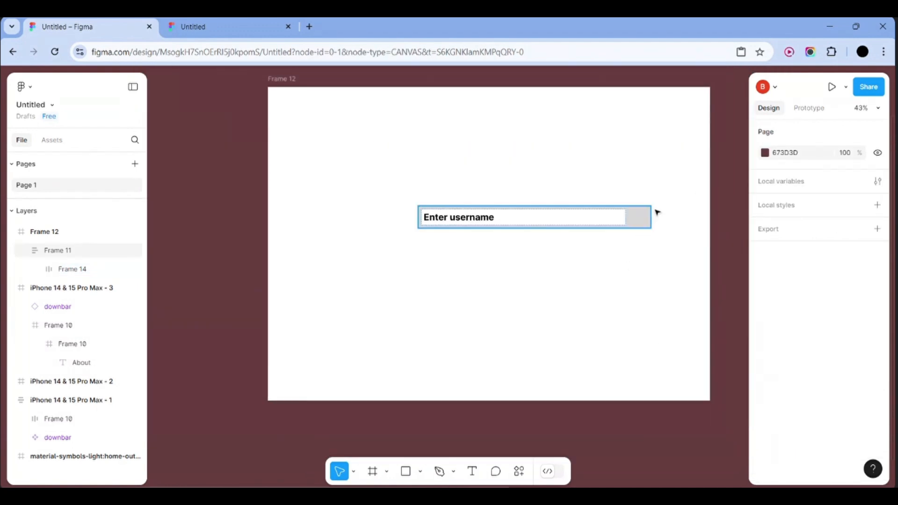
pyautogui.moveTo(662, 201); pyautogui.dragTo(389, 258)
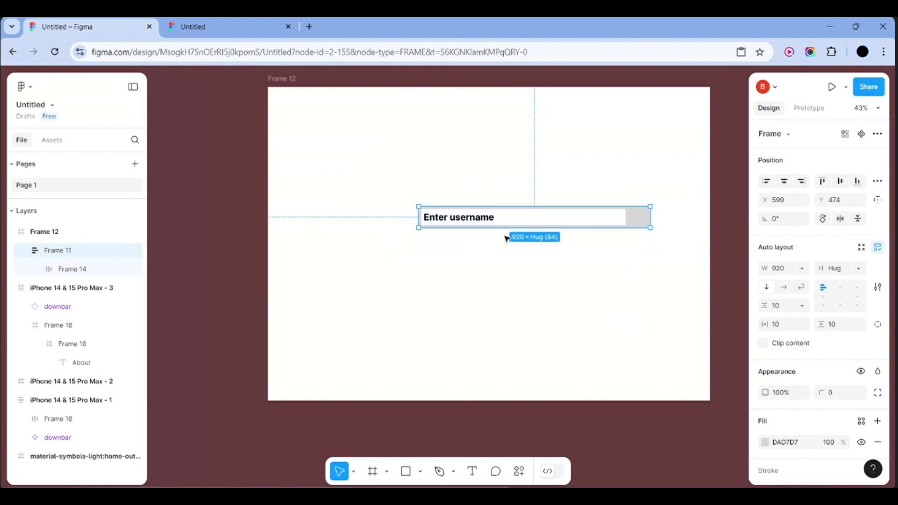
pyautogui.moveTo(644, 226); pyautogui.dragTo(593, 250)
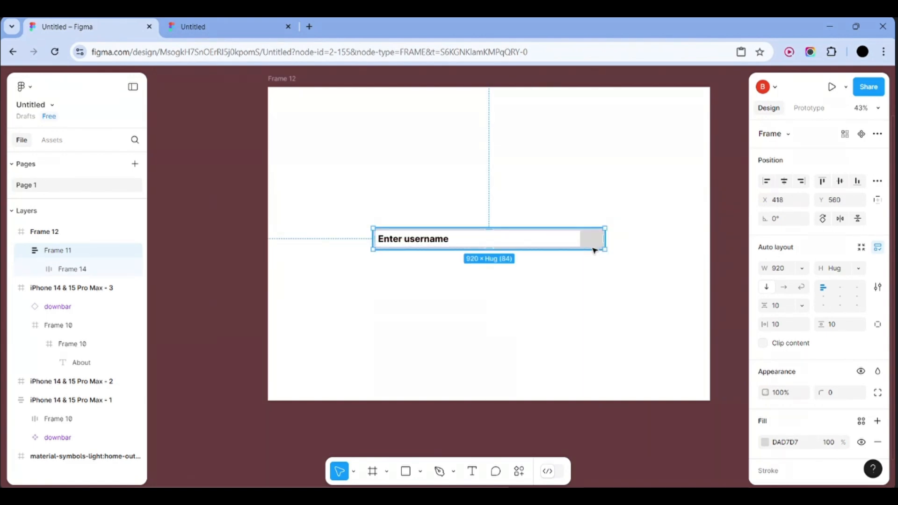
pyautogui.click(611, 239)
# Set Frame 14's width to Fill so the white box spans 900 wide
pyautogui.click(570, 241)
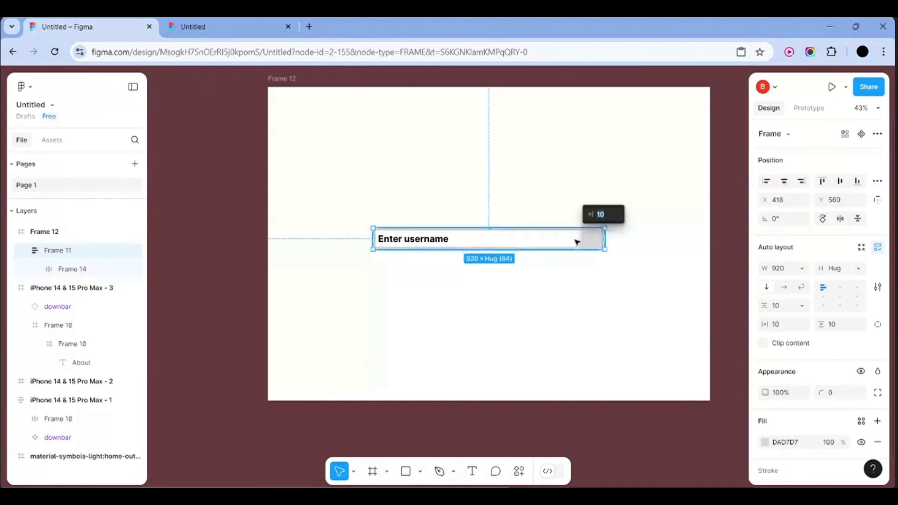
pyautogui.doubleClick(575, 240)
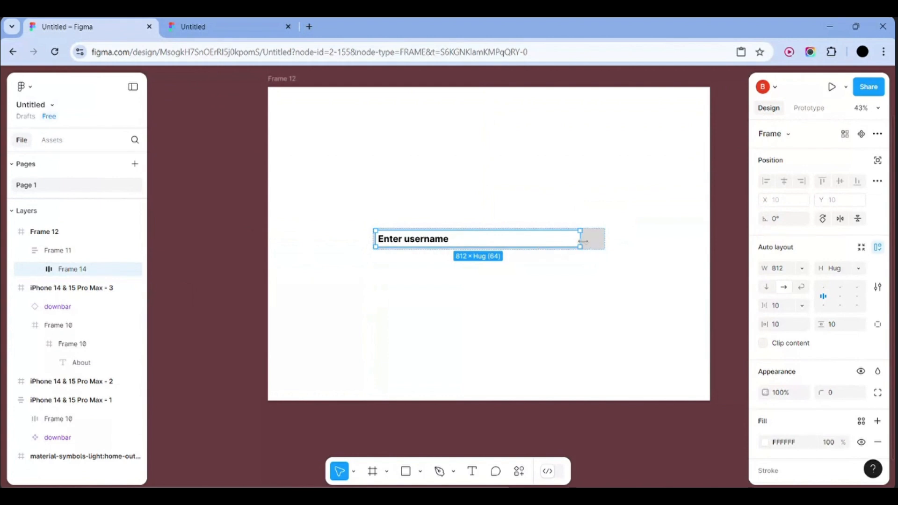
pyautogui.moveTo(581, 240); pyautogui.dragTo(602, 239)
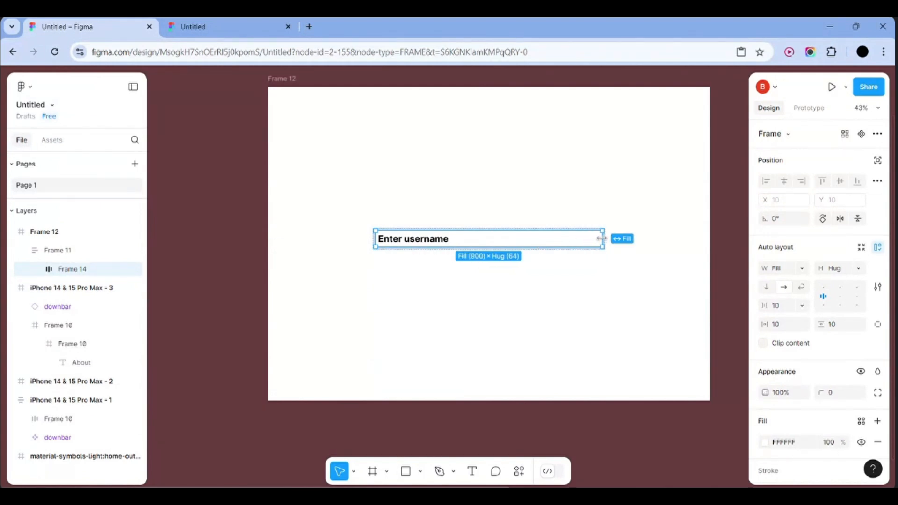
pyautogui.click(619, 264)
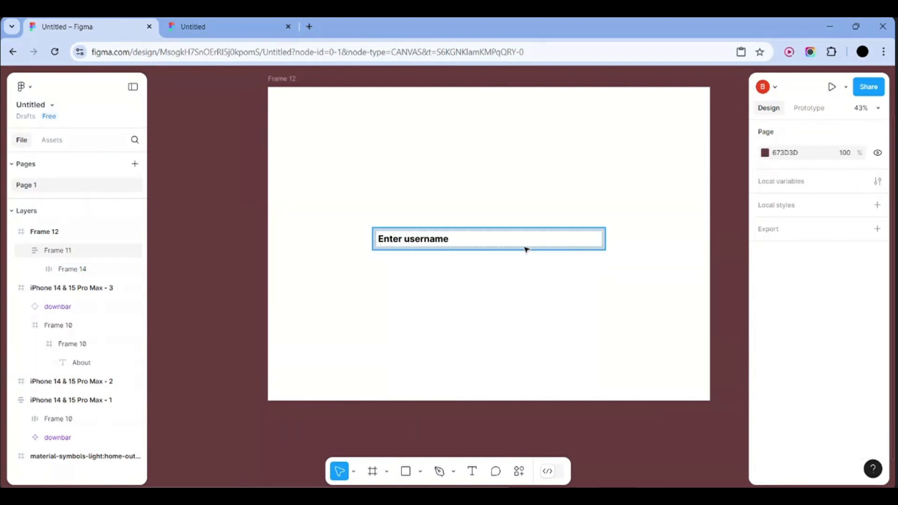
pyautogui.click(84, 237)
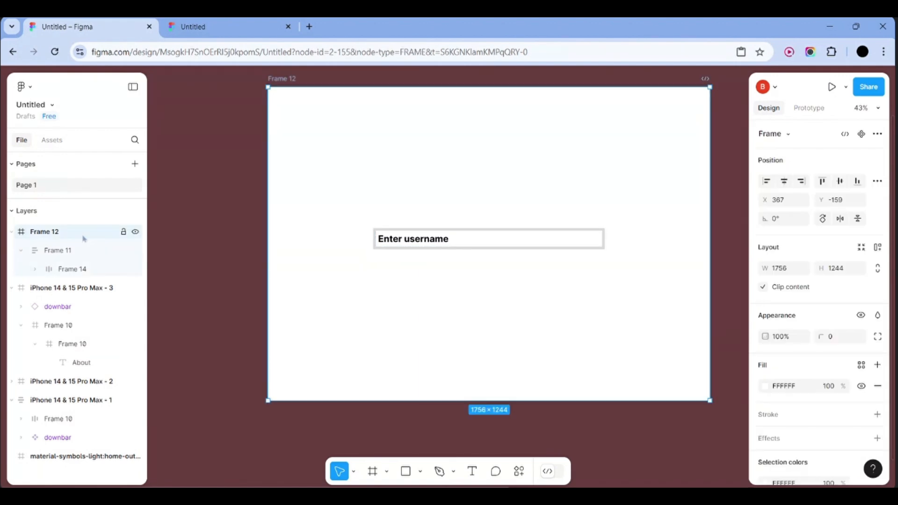
pyautogui.click(82, 250)
pyautogui.click(409, 208)
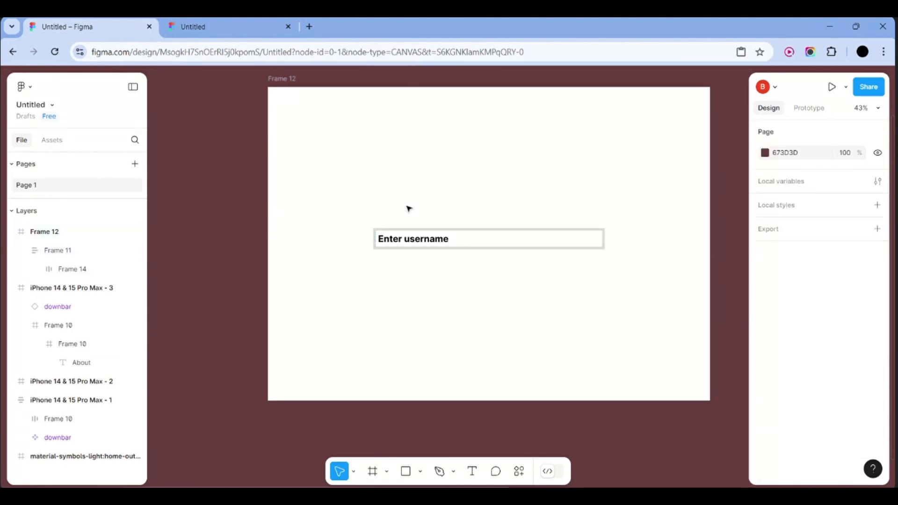
pyautogui.click(455, 244)
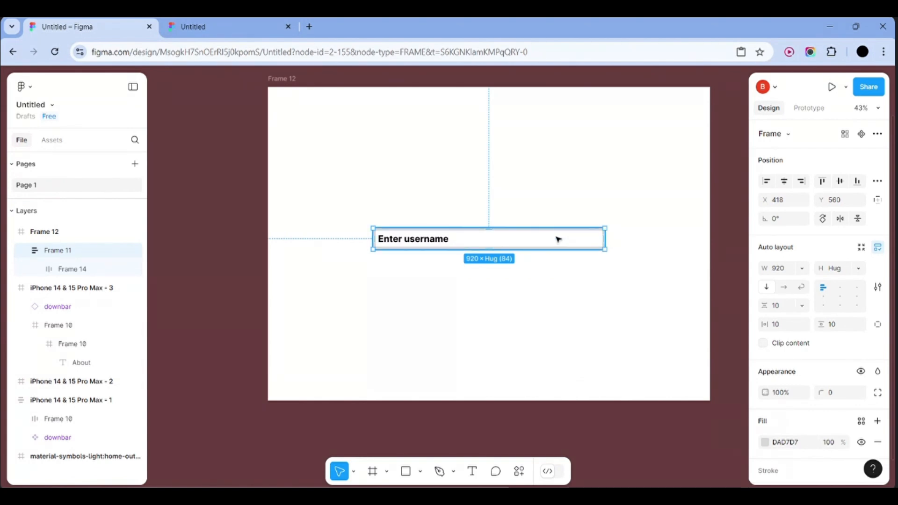
# Duplicate the username field just below it and relabel the copy 'Enter password'
pyautogui.moveTo(559, 239); pyautogui.dragTo(557, 265)
pyautogui.doubleClick(449, 268)
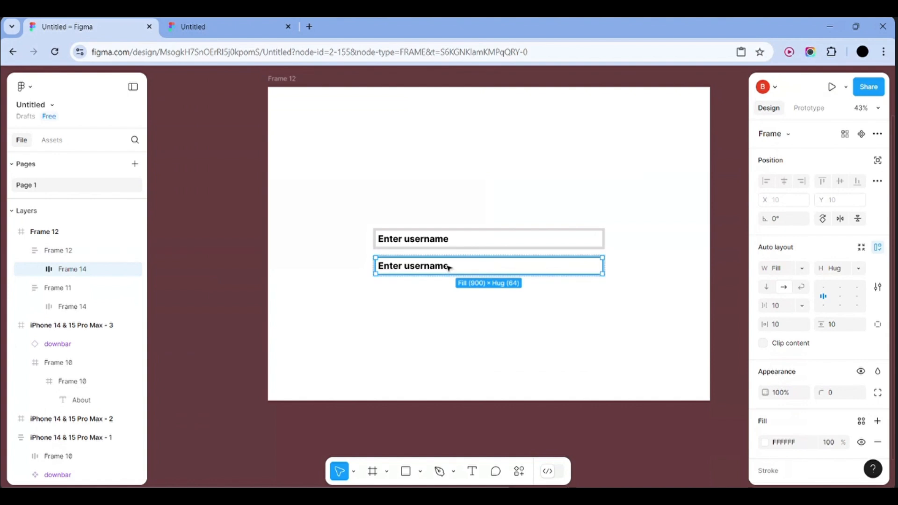
pyautogui.doubleClick(450, 268)
pyautogui.doubleClick(450, 269)
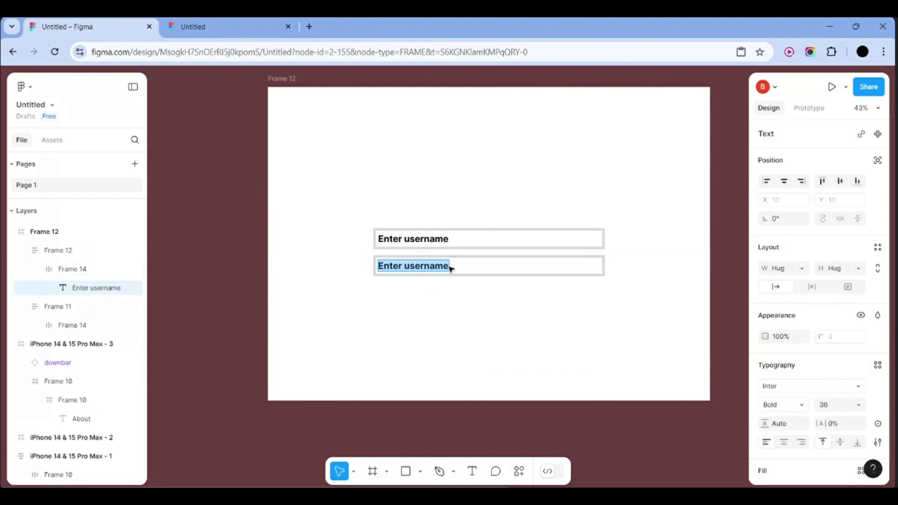
pyautogui.click(450, 269)
pyautogui.press('BackSpace')
pyautogui.press('BackSpace')
pyautogui.press('BackSpace')
pyautogui.press('BackSpace')
pyautogui.press('BackSpace')
pyautogui.press('BackSpace')
pyautogui.press('BackSpace')
pyautogui.press('BackSpace')
pyautogui.press('BackSpace')
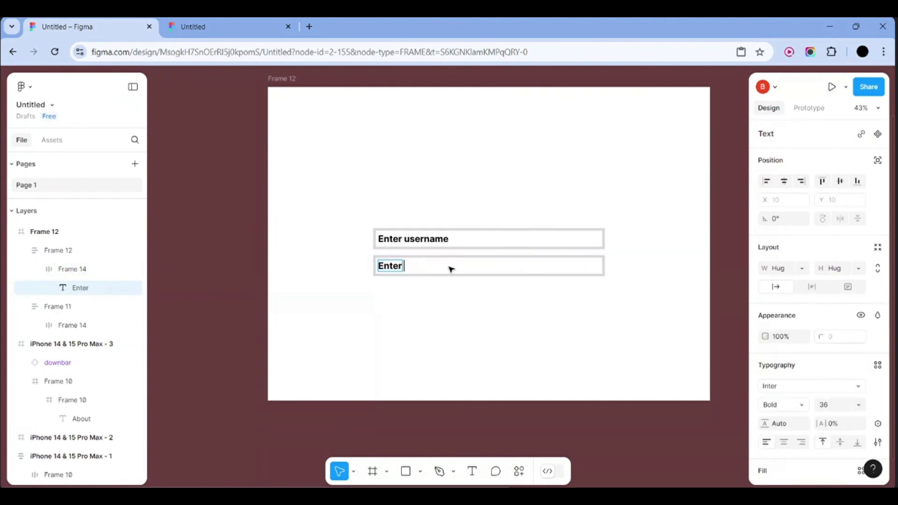
pyautogui.write('password')
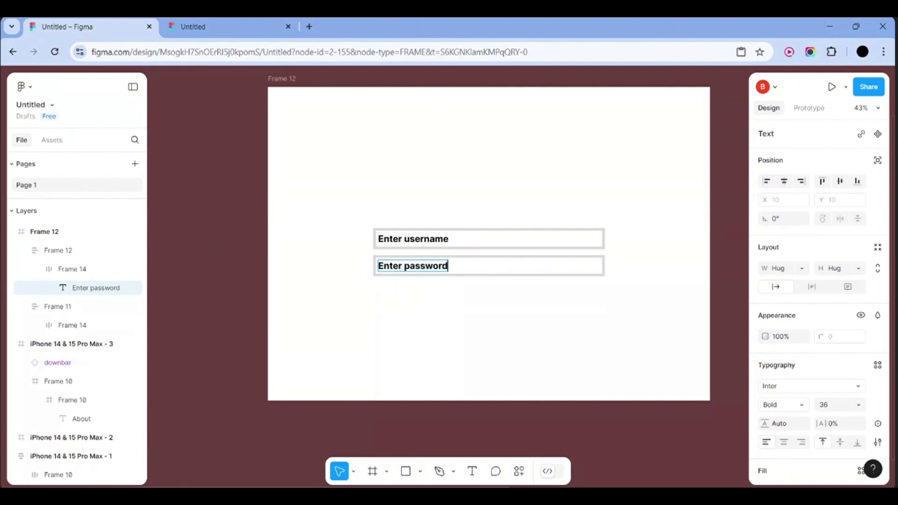
pyautogui.press('Escape')
pyautogui.click(94, 255)
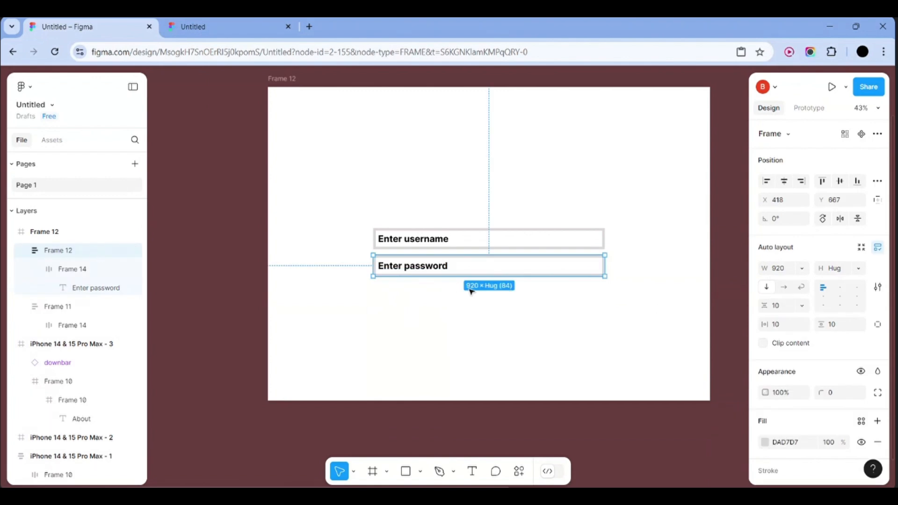
# Darken both the username and password field fills to near-black 030303
pyautogui.click(628, 254)
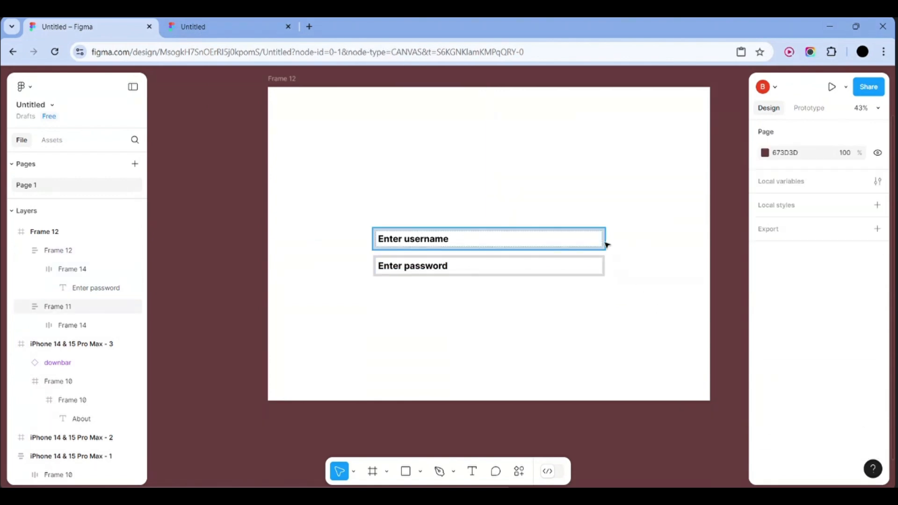
pyautogui.click(605, 243)
pyautogui.click(766, 444)
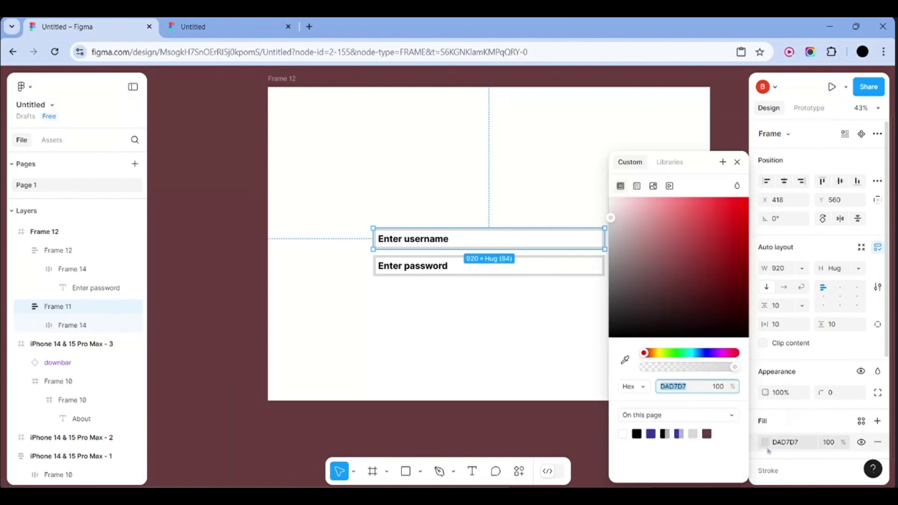
pyautogui.moveTo(673, 321); pyautogui.dragTo(589, 339)
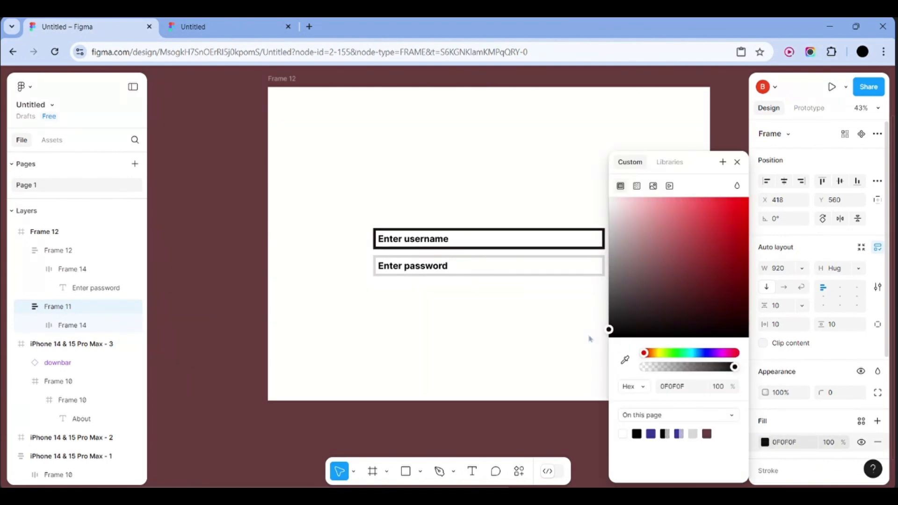
pyautogui.click(553, 343)
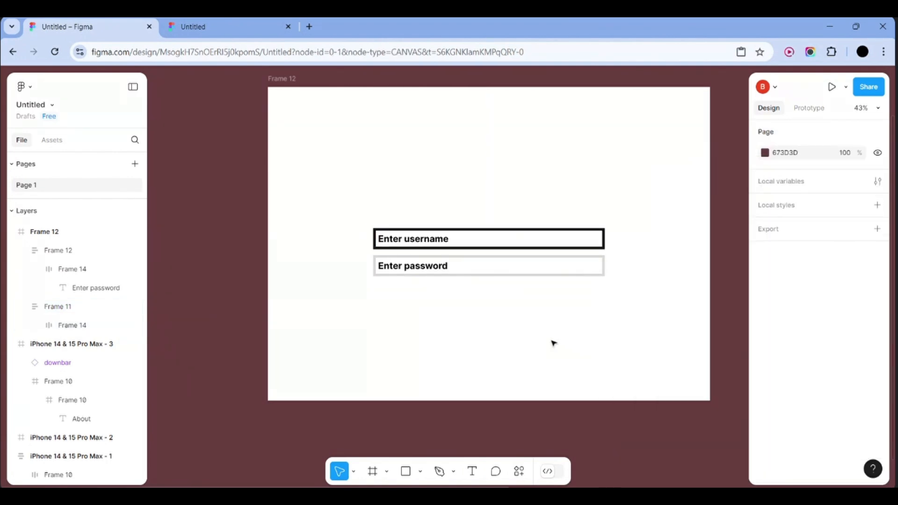
pyautogui.click(605, 271)
pyautogui.click(765, 442)
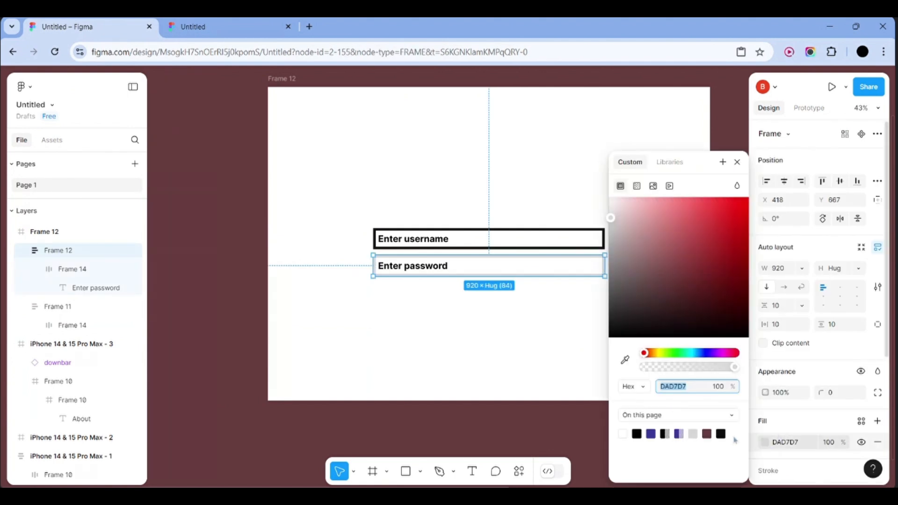
pyautogui.moveTo(652, 301); pyautogui.dragTo(585, 346)
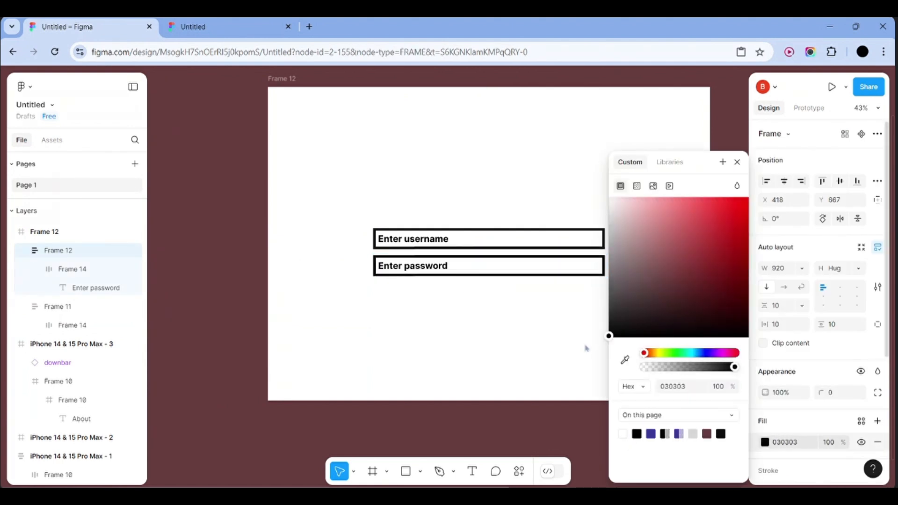
pyautogui.click(515, 334)
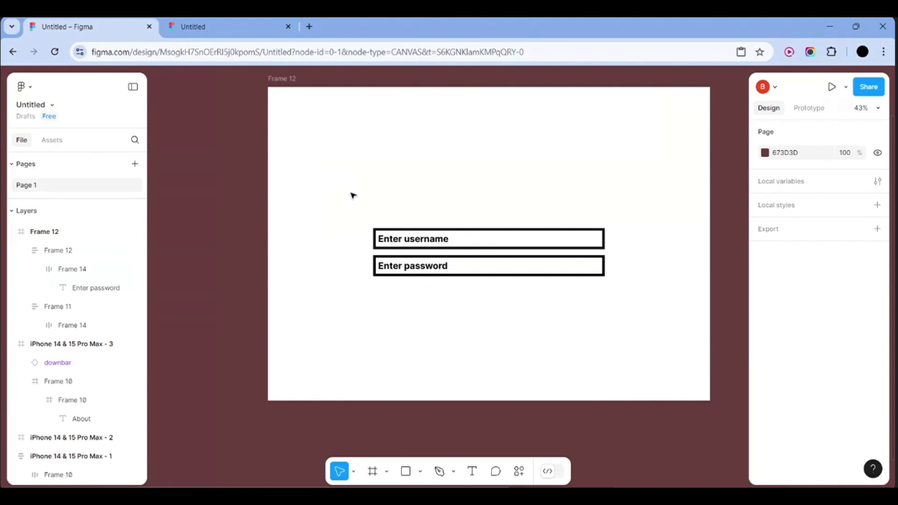
# Move both input fields together higher up the frame
pyautogui.moveTo(350, 192); pyautogui.dragTo(614, 303)
pyautogui.click(554, 290)
pyautogui.click(549, 265)
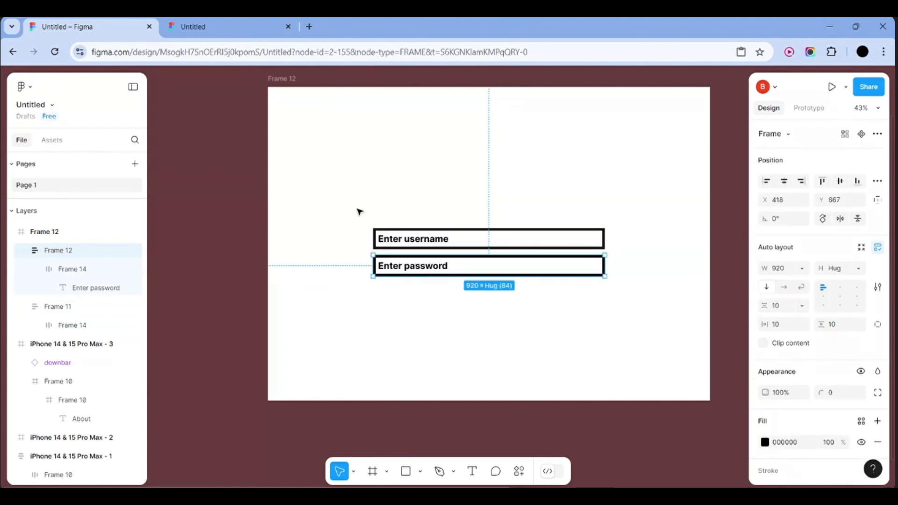
pyautogui.moveTo(359, 211); pyautogui.dragTo(627, 312)
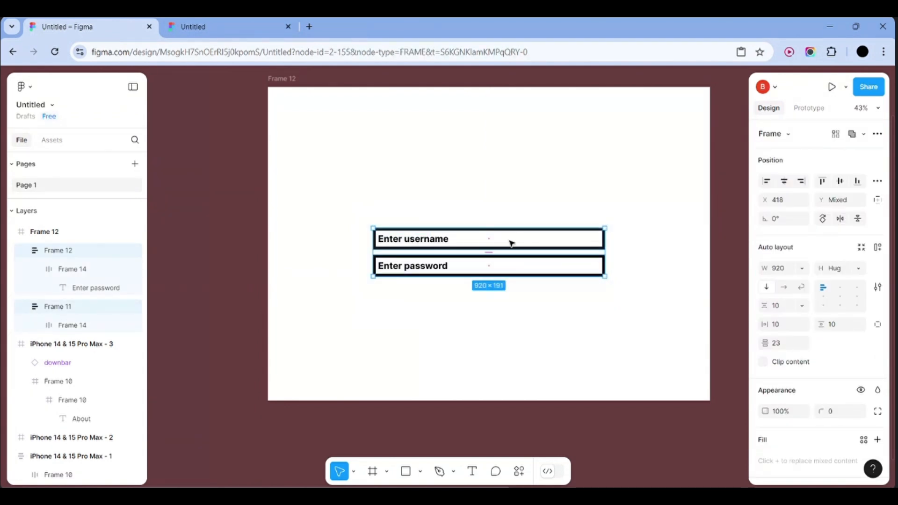
pyautogui.moveTo(511, 243); pyautogui.dragTo(509, 208)
pyautogui.click(547, 297)
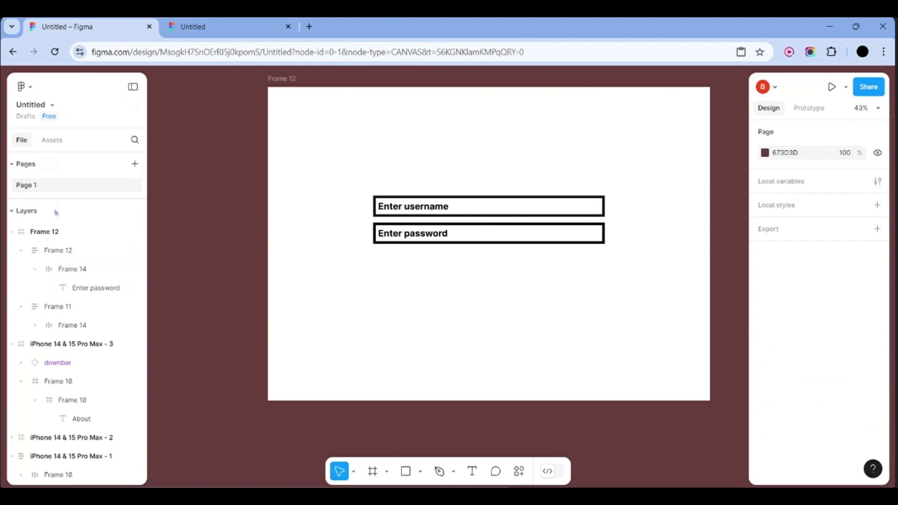
# Place the dark Button component from assets below the fields, resized to 397 × 89
pyautogui.click(47, 139)
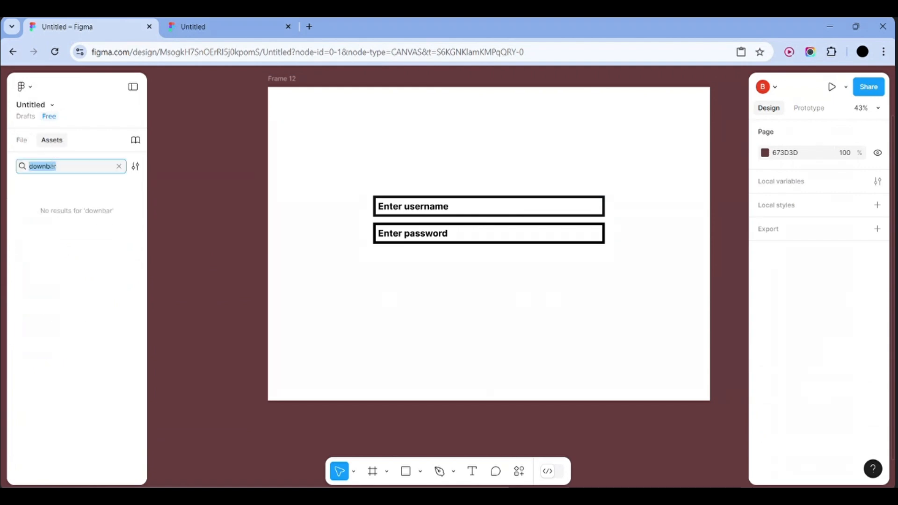
pyautogui.press('BackSpace')
pyautogui.write('butto')
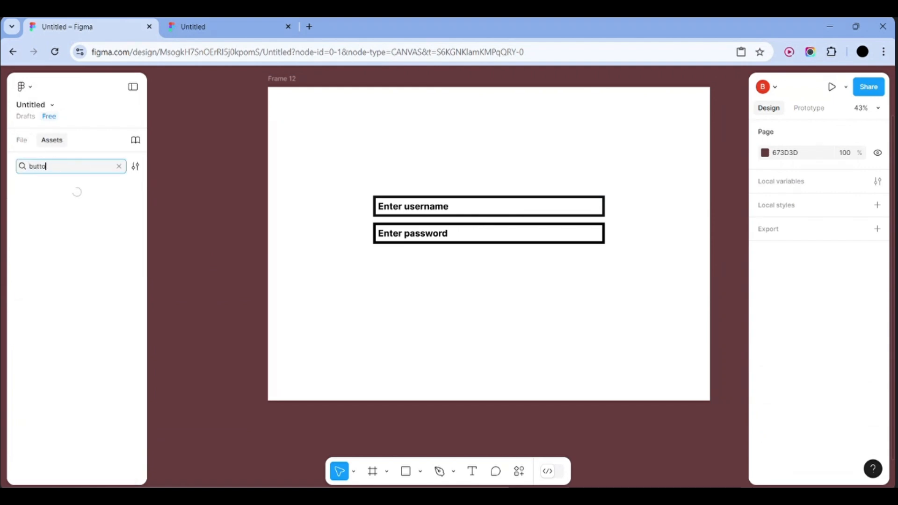
pyautogui.write('n')
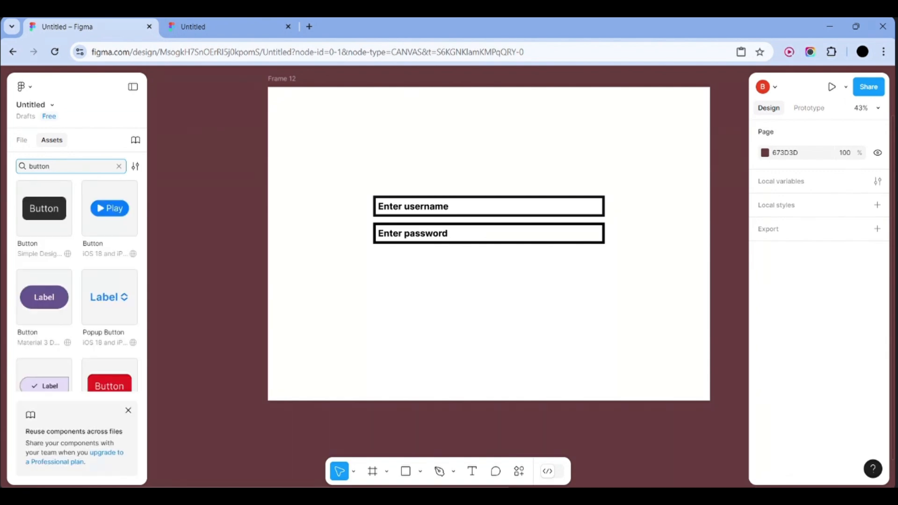
pyautogui.click(44, 208)
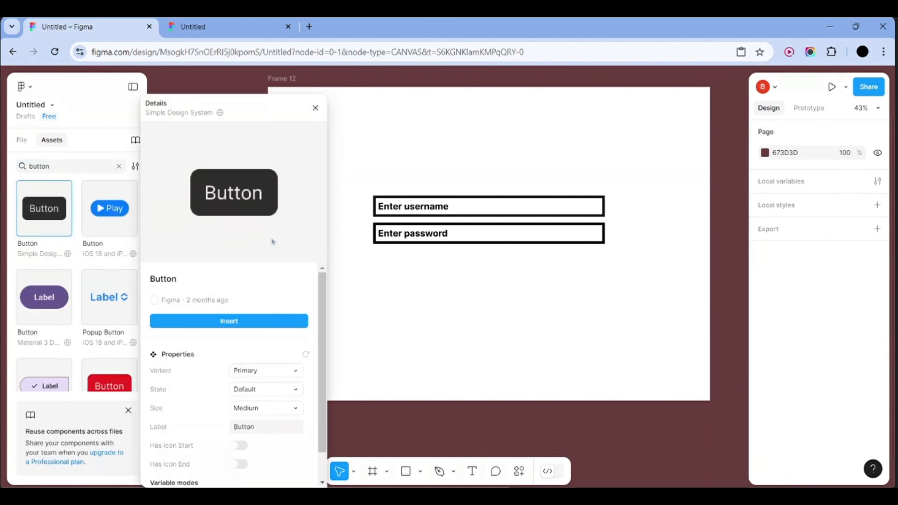
pyautogui.click(242, 317)
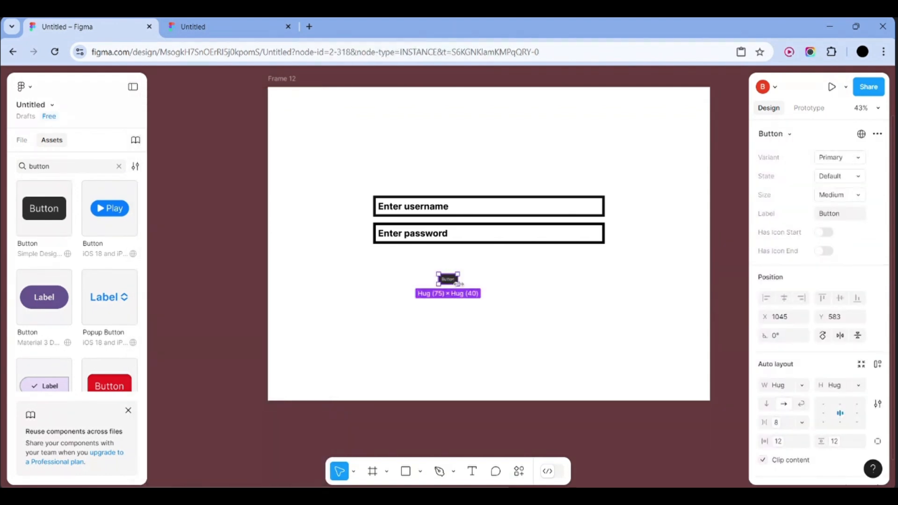
pyautogui.moveTo(457, 282); pyautogui.dragTo(505, 282)
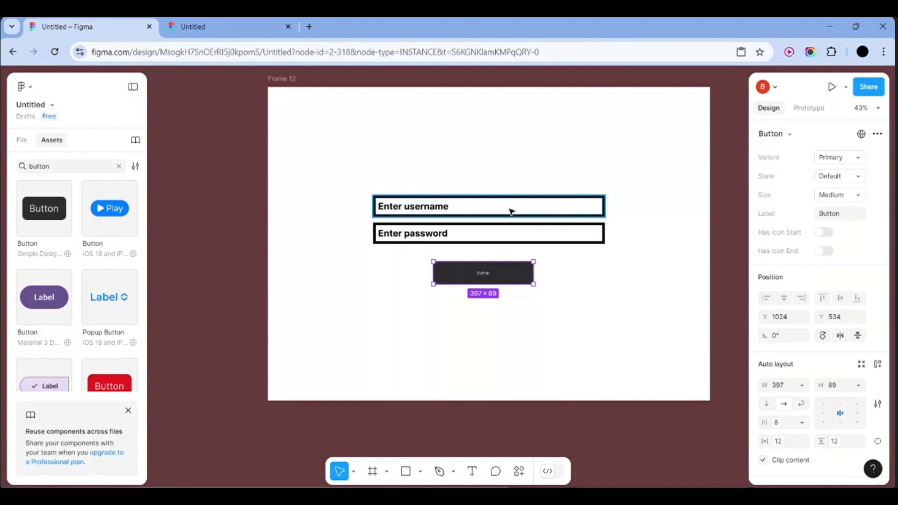
pyautogui.doubleClick(494, 275)
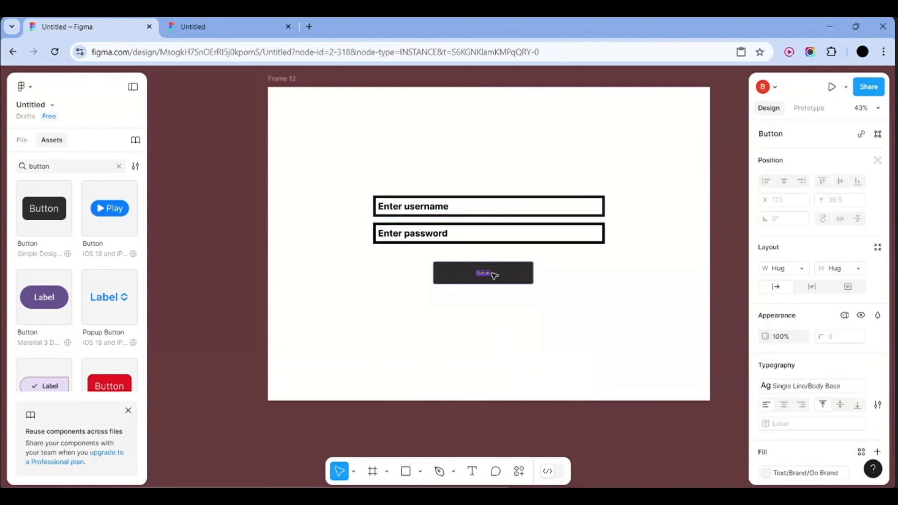
# Replace the button's 'Button' label with 'Log in'
pyautogui.press('BackSpace')
pyautogui.click(494, 276)
pyautogui.scroll(5, 492, 281)
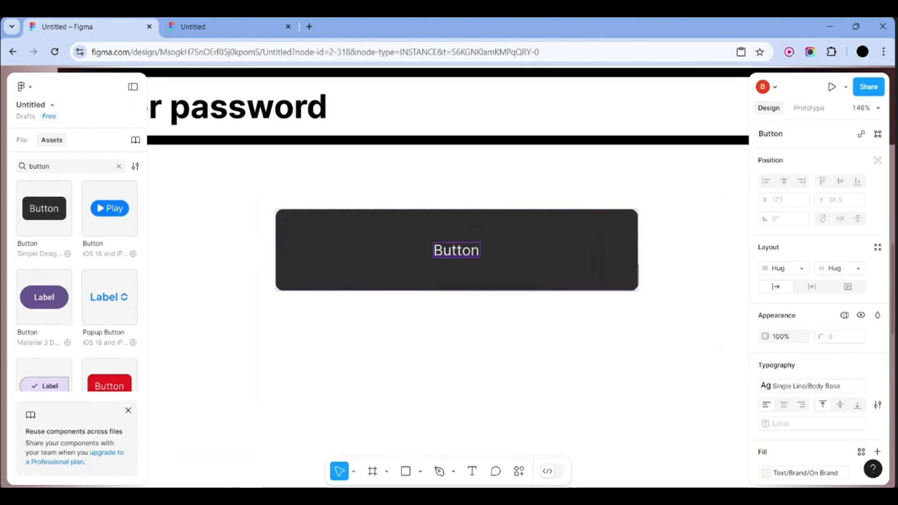
pyautogui.doubleClick(460, 252)
pyautogui.press('BackSpace')
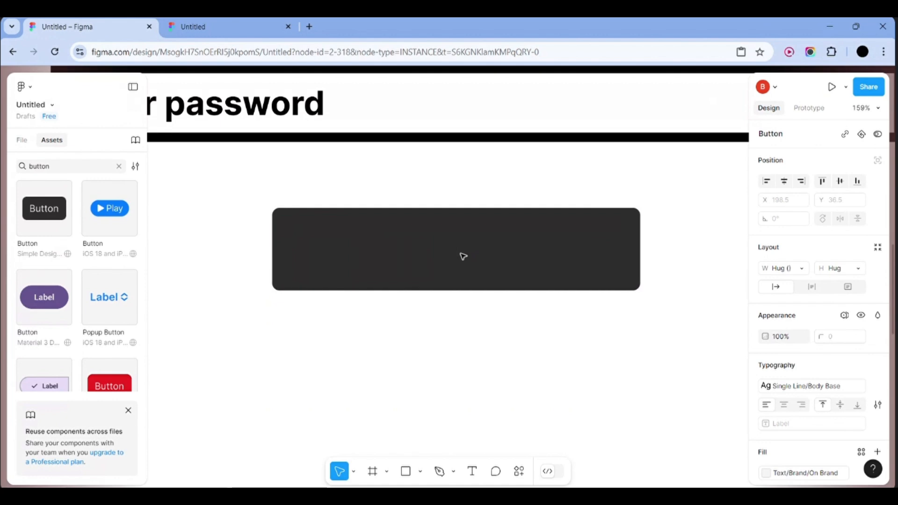
pyautogui.write('Login')
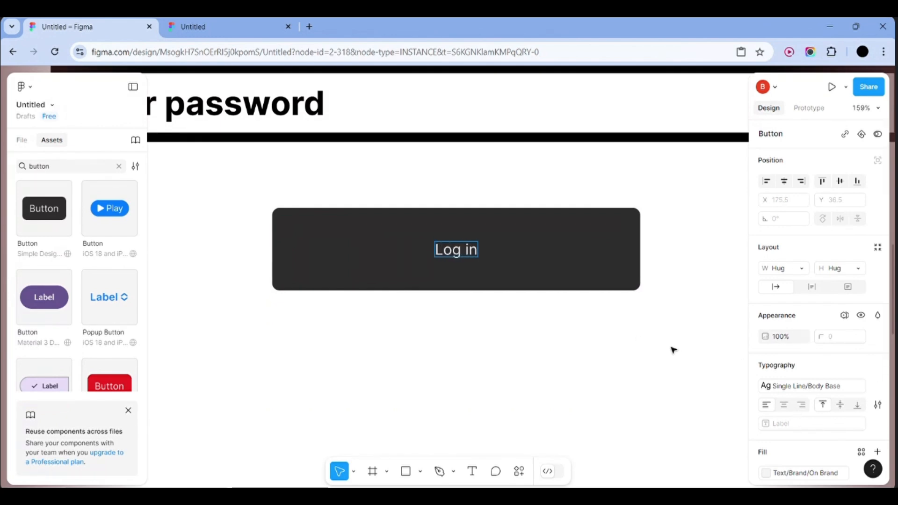
pyautogui.scroll(-2, 762, 417)
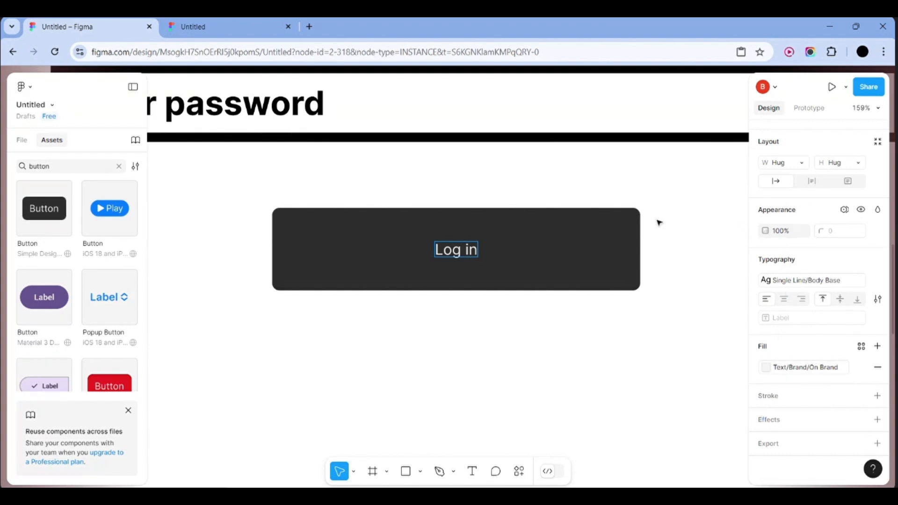
pyautogui.tripleClick(455, 250)
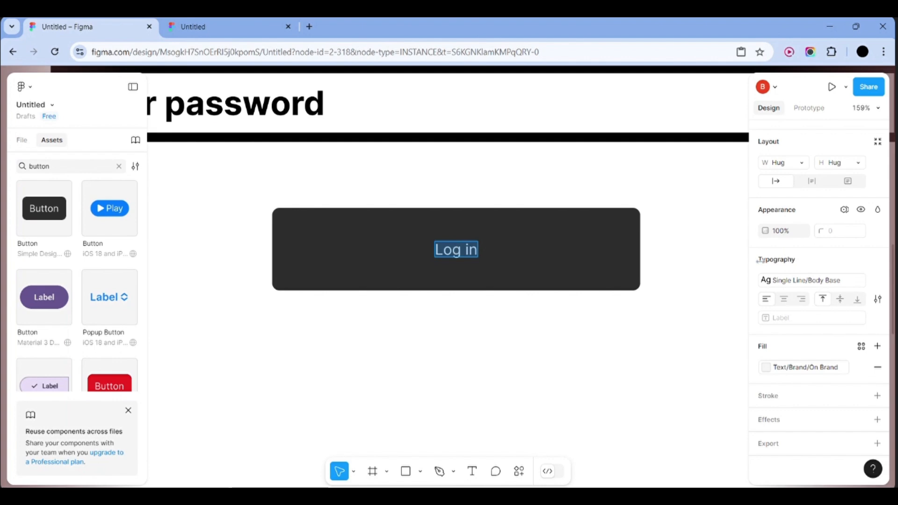
pyautogui.press('Escape')
pyautogui.scroll(3, 499, 198)
pyautogui.hscroll(-3, 498, 198)
pyautogui.keyDown('ctrl'); pyautogui.scroll(-3, 499, 197); pyautogui.keyUp('ctrl')
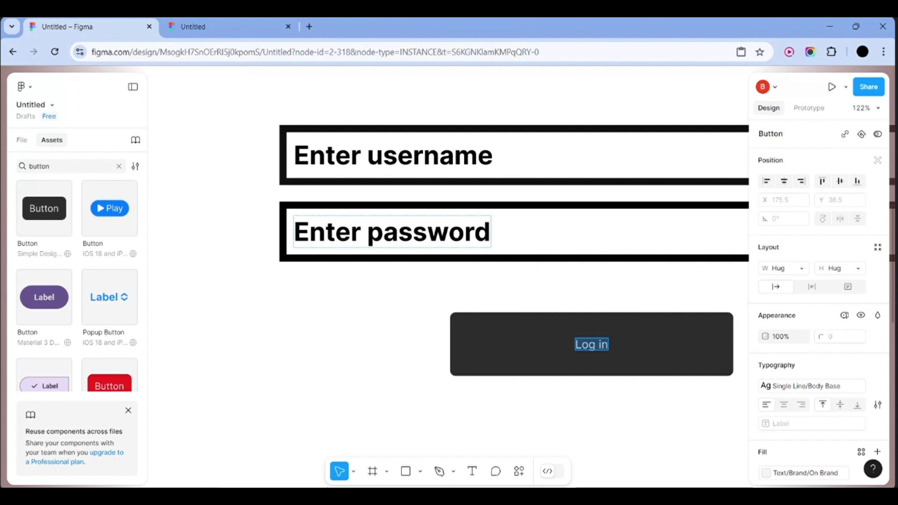
# Browse the colour variables available for the Log in label, then dismiss them
pyautogui.keyDown('ctrl'); pyautogui.scroll(-3, 457, 241); pyautogui.keyUp('ctrl')
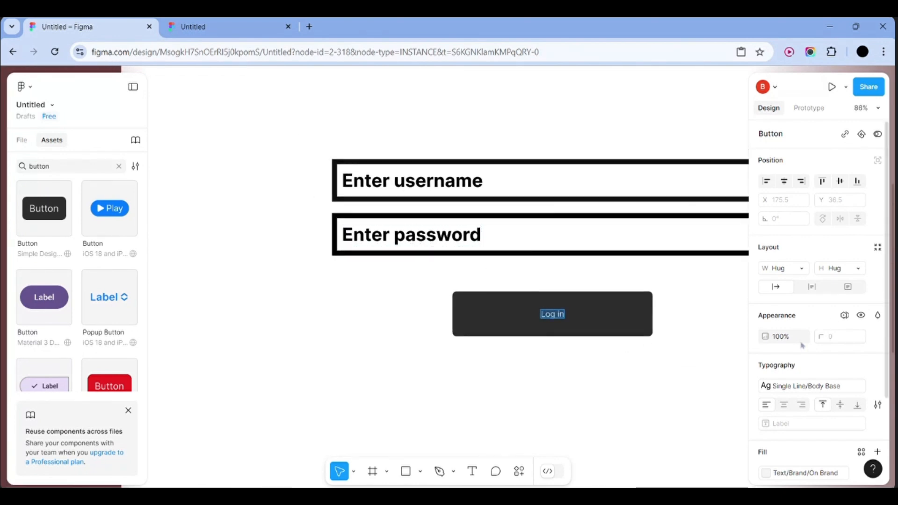
pyautogui.scroll(-3, 782, 367)
pyautogui.scroll(2, 782, 368)
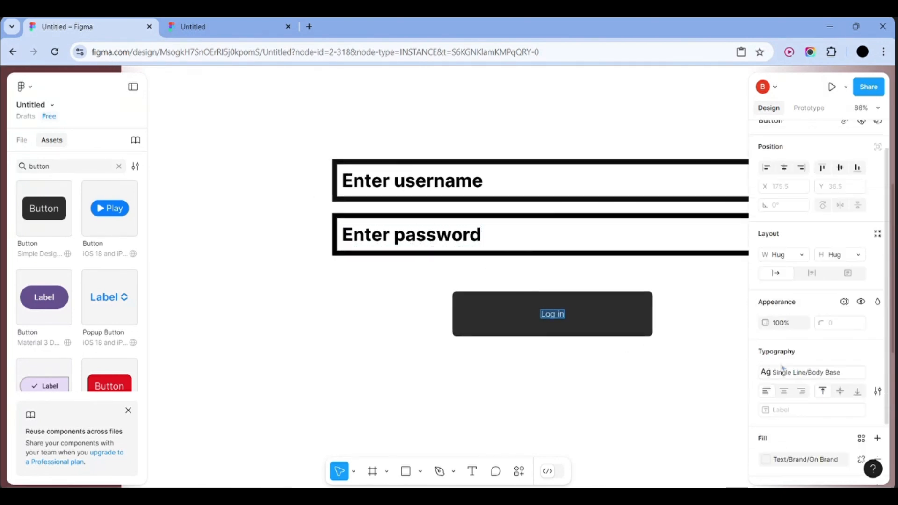
pyautogui.scroll(-2, 792, 314)
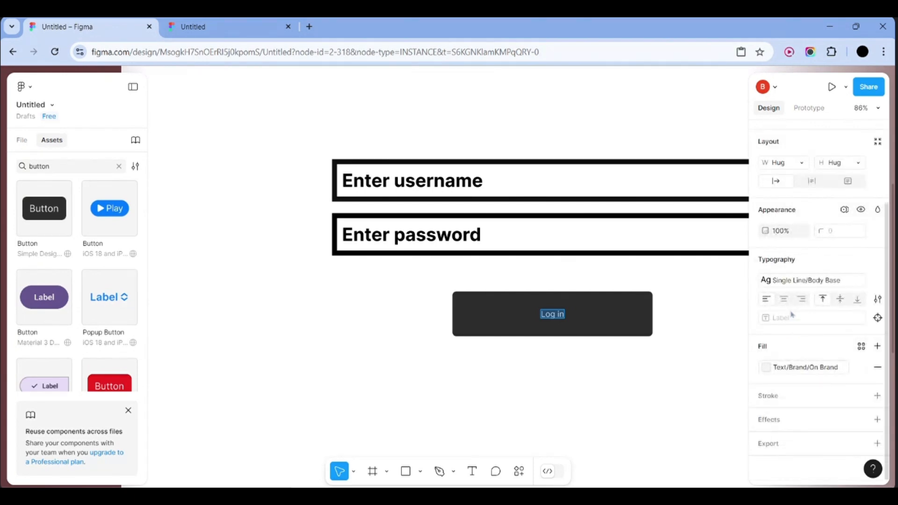
pyautogui.keyDown('ctrl'); pyautogui.scroll(-5, 723, 309); pyautogui.keyUp('ctrl')
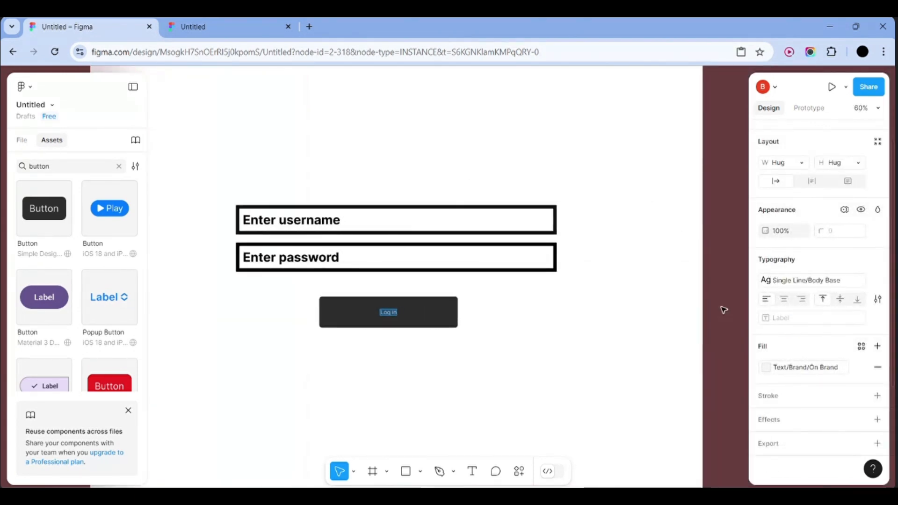
pyautogui.keyDown('ctrl'); pyautogui.scroll(-2, 723, 309); pyautogui.keyUp('ctrl')
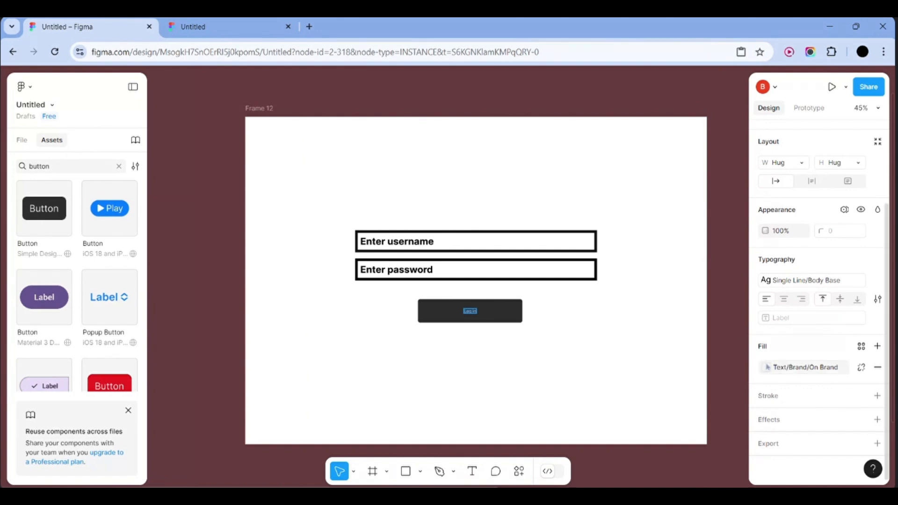
pyautogui.click(767, 367)
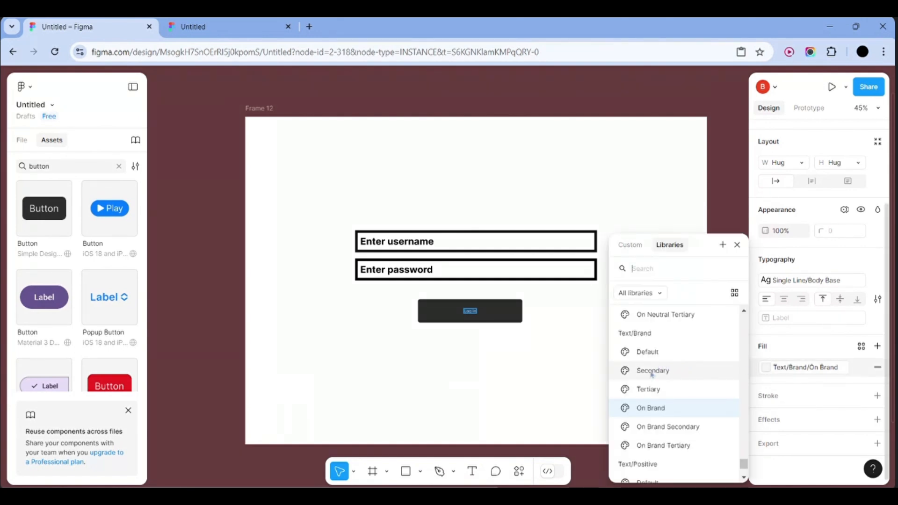
pyautogui.scroll(-1, 648, 412)
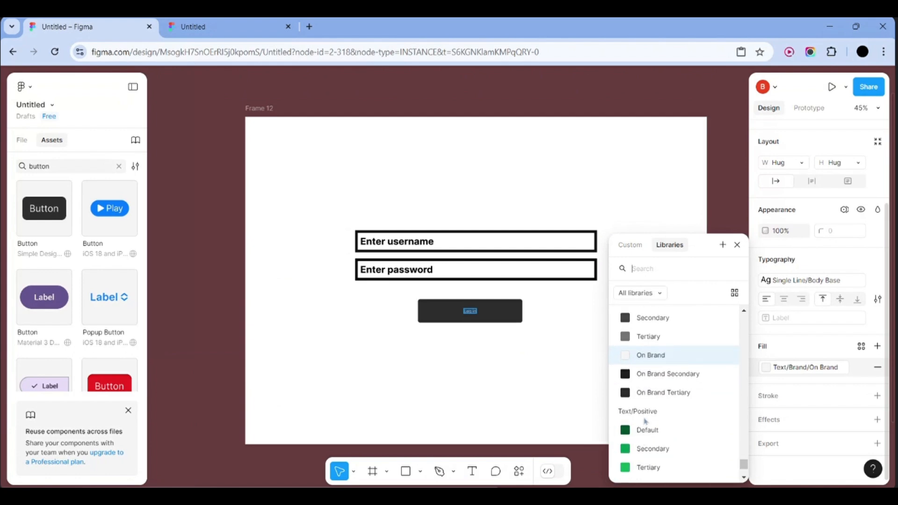
pyautogui.scroll(-2, 645, 422)
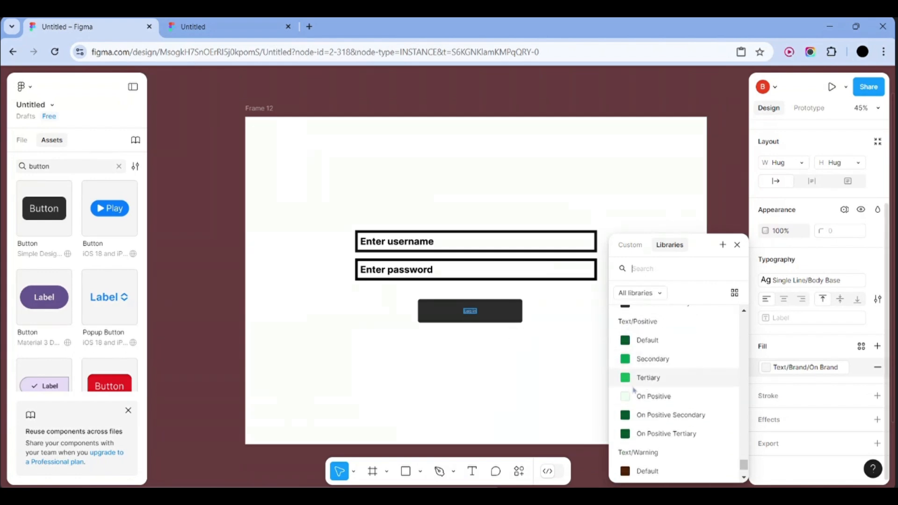
pyautogui.scroll(5, 480, 327)
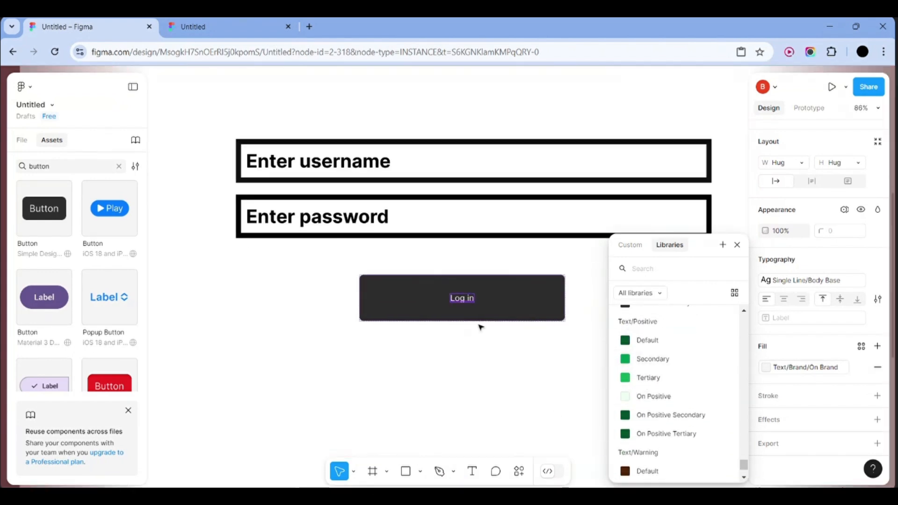
pyautogui.scroll(2, 480, 327)
pyautogui.click(431, 372)
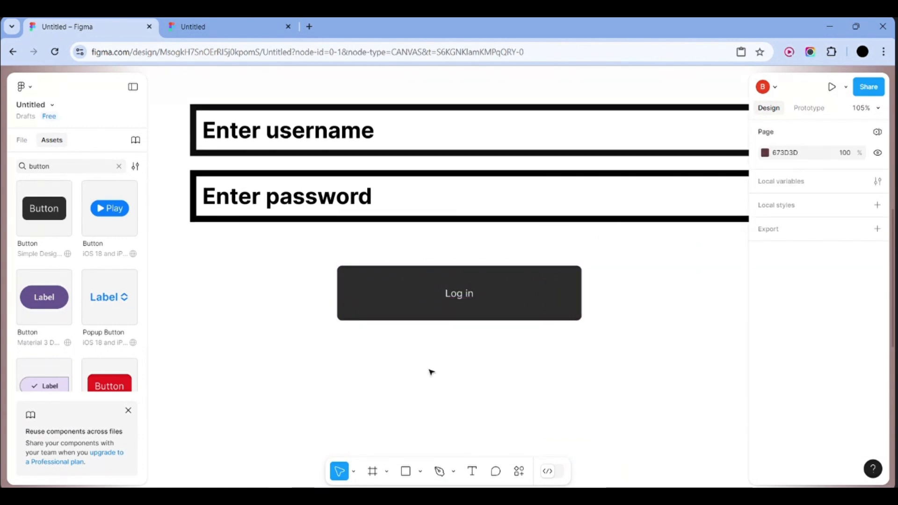
# Apply the M3/display/medium text style to the Log in label and fit the frame in view
pyautogui.click(470, 293)
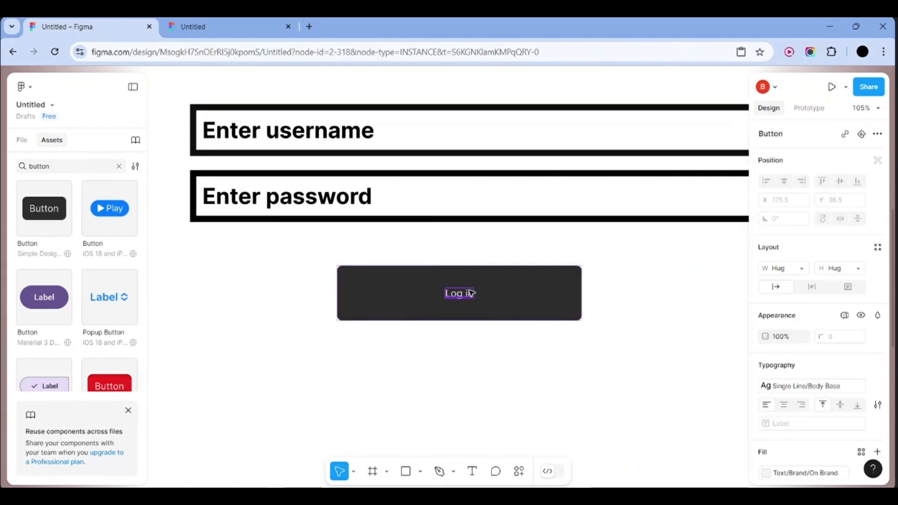
pyautogui.scroll(-2, 791, 400)
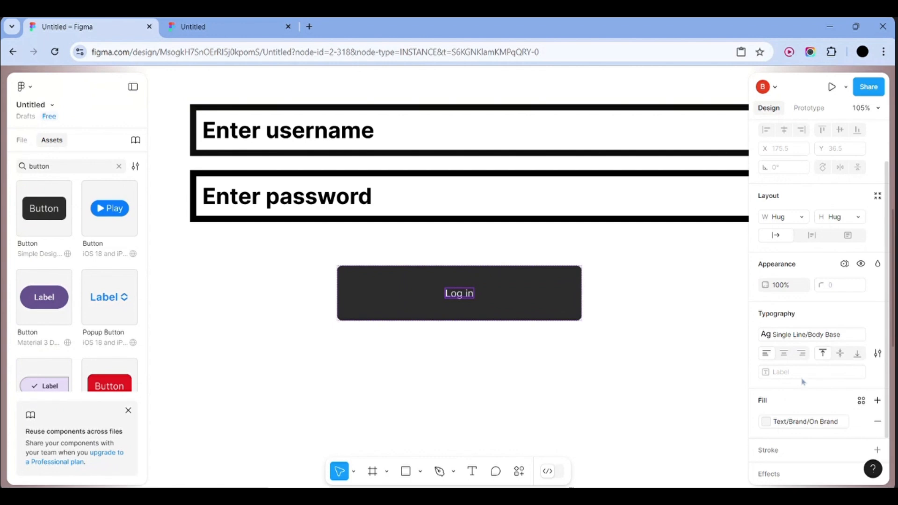
pyautogui.click(839, 338)
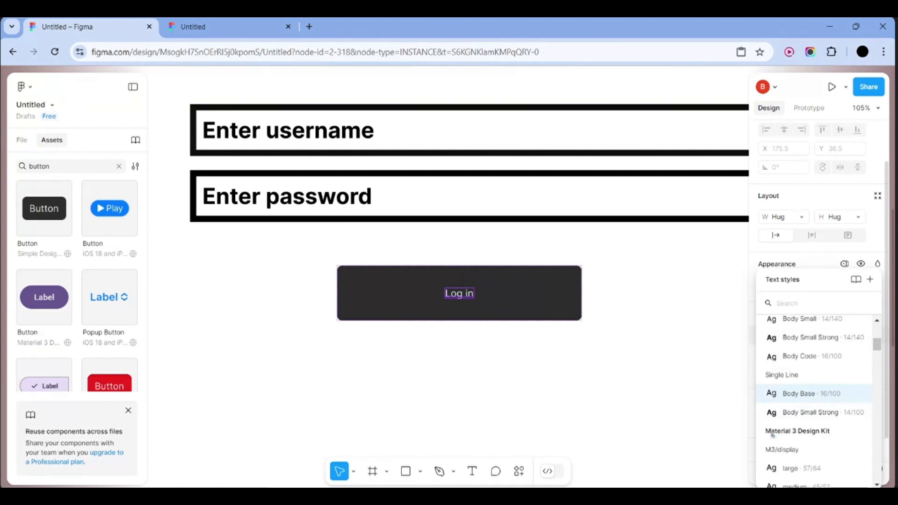
pyautogui.scroll(-5, 794, 415)
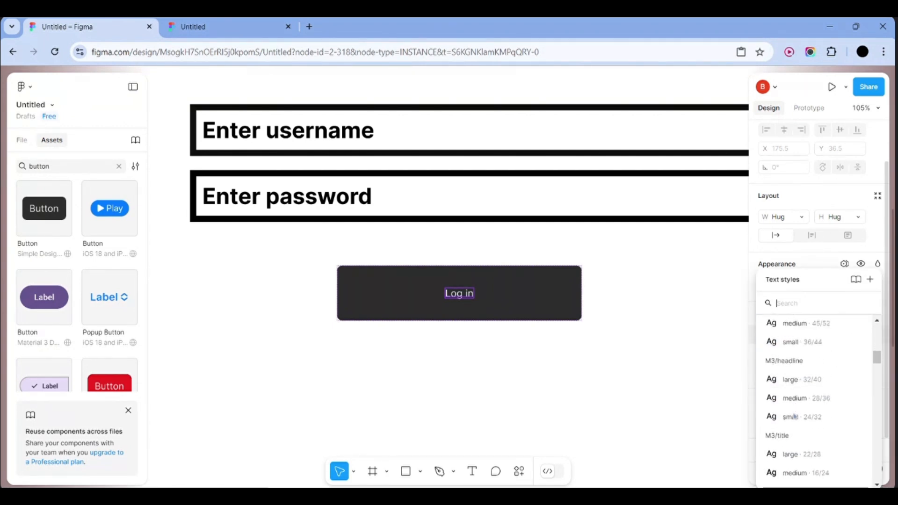
pyautogui.scroll(1, 795, 411)
pyautogui.click(802, 354)
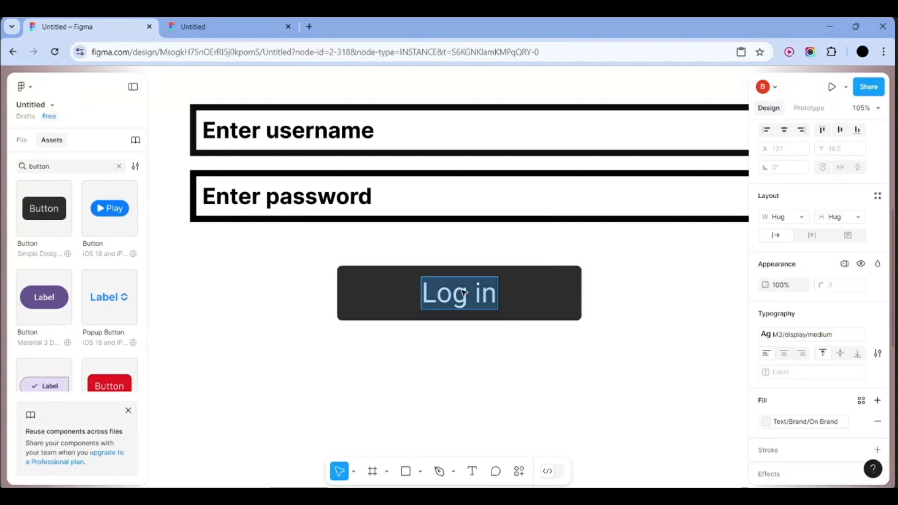
pyautogui.press('Escape')
pyautogui.hotkey('shift', '1')
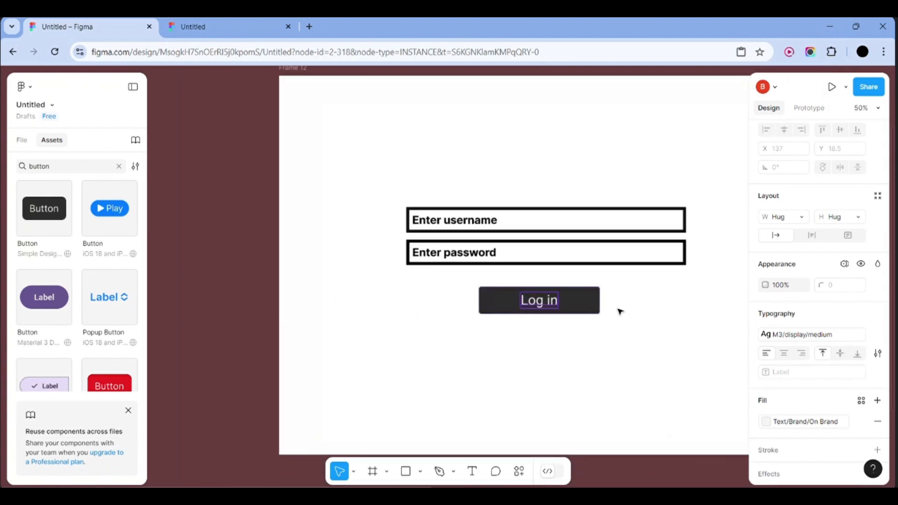
pyautogui.click(661, 317)
# Place the Environmental Education book cover image into Frame 12
pyautogui.hscroll(-1, 563, 344)
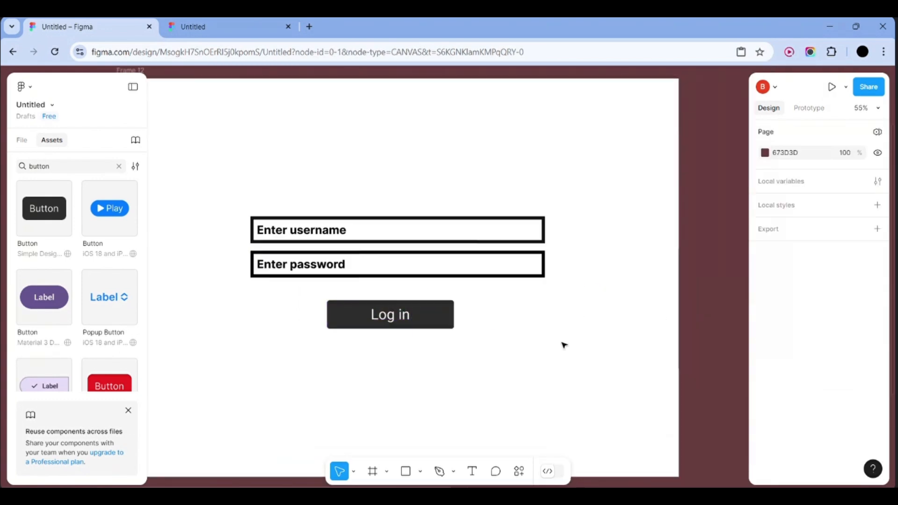
pyautogui.click(386, 471)
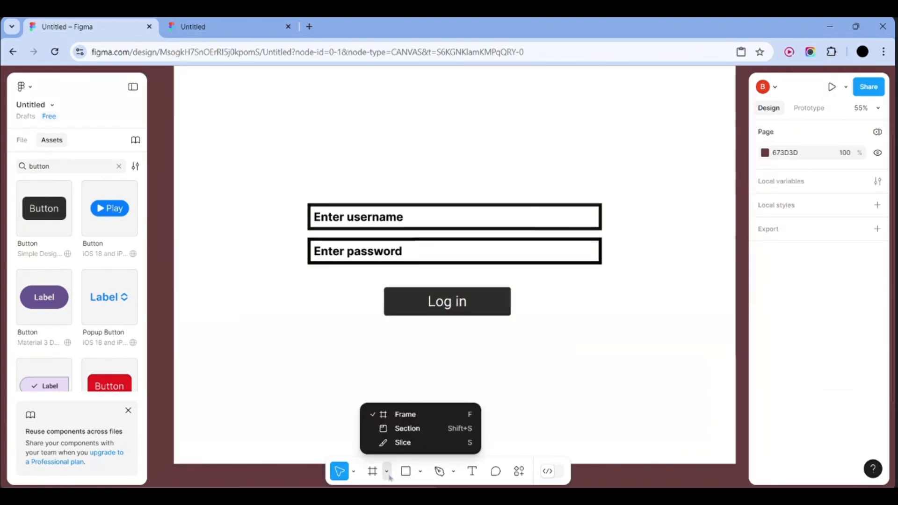
pyautogui.click(421, 473)
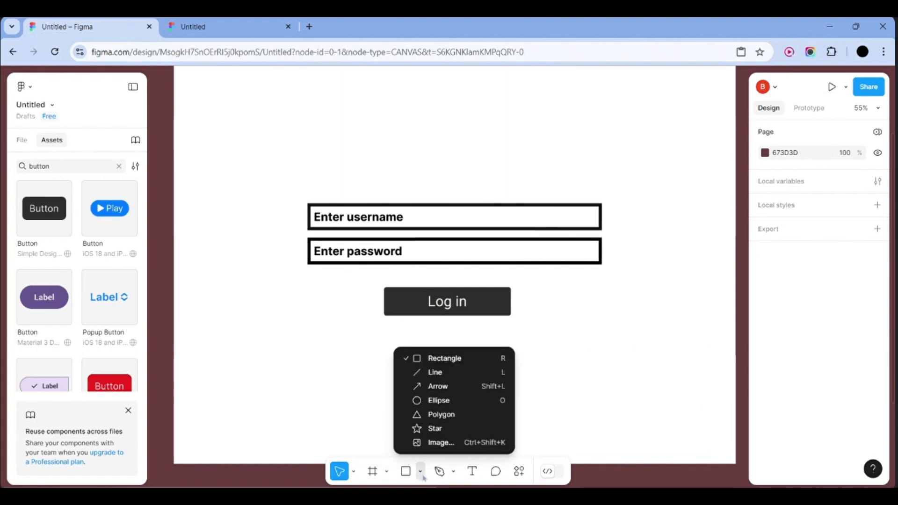
pyautogui.click(434, 443)
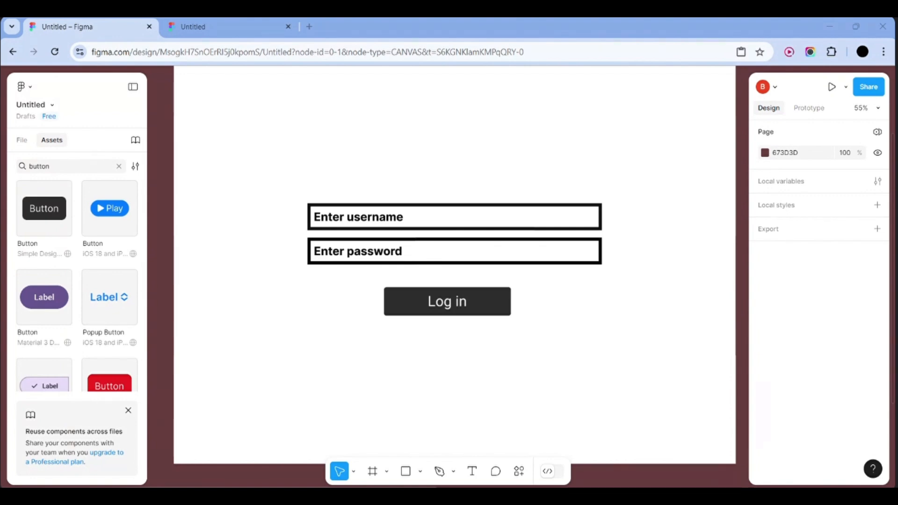
pyautogui.scroll(-3, 592, 388)
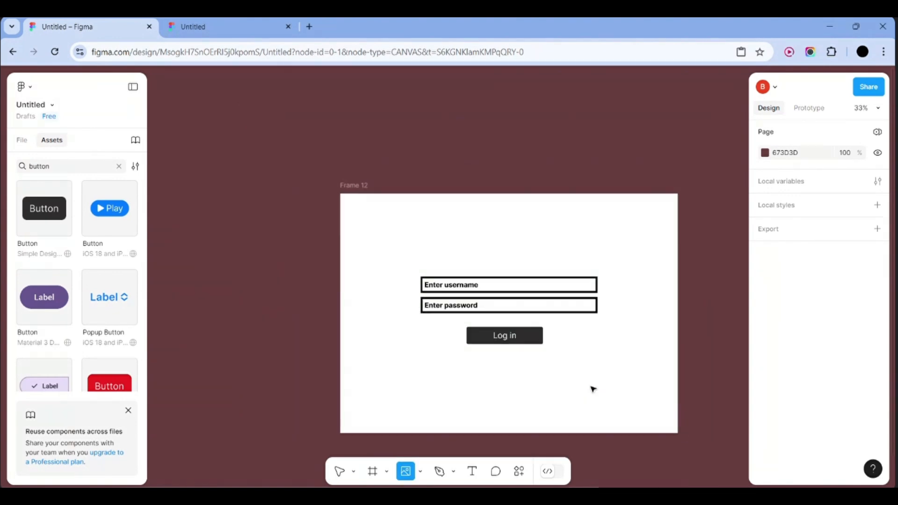
pyautogui.click(569, 352)
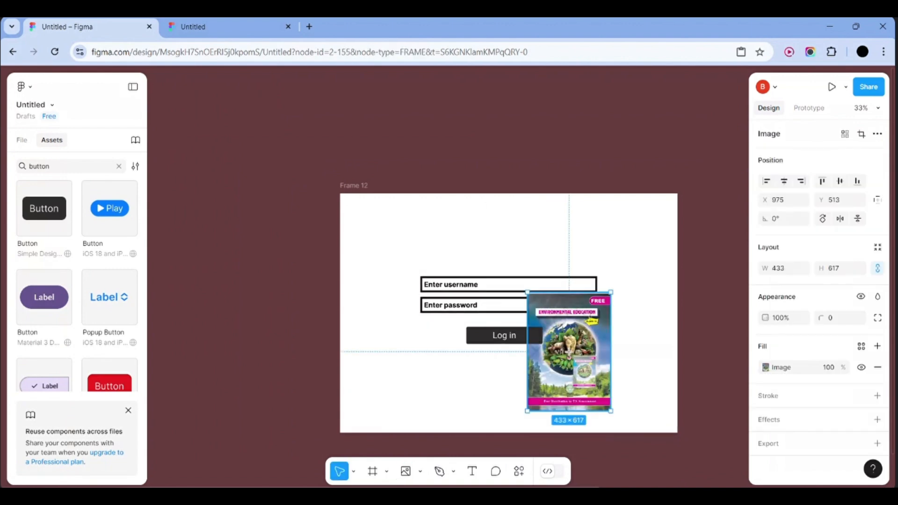
# Try a Linear fill on the cover, revert to the Image fill, and move it left
pyautogui.doubleClick(590, 362)
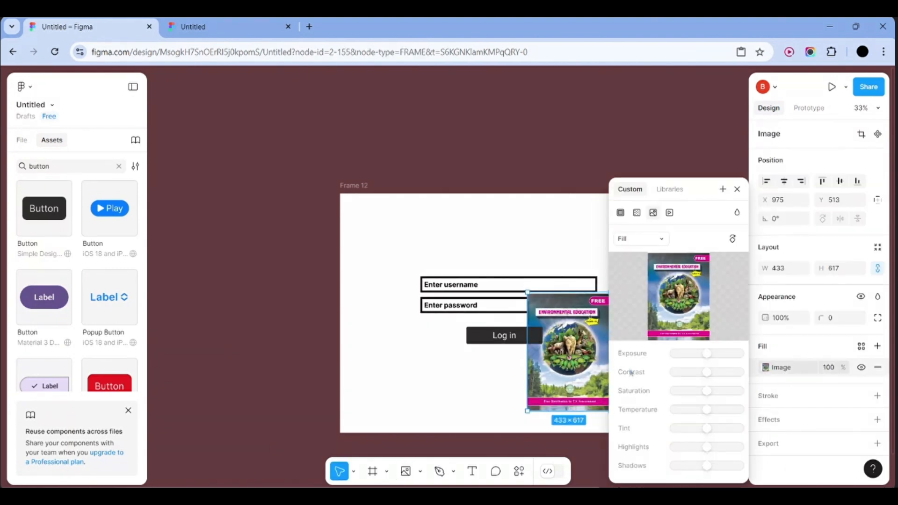
pyautogui.click(635, 213)
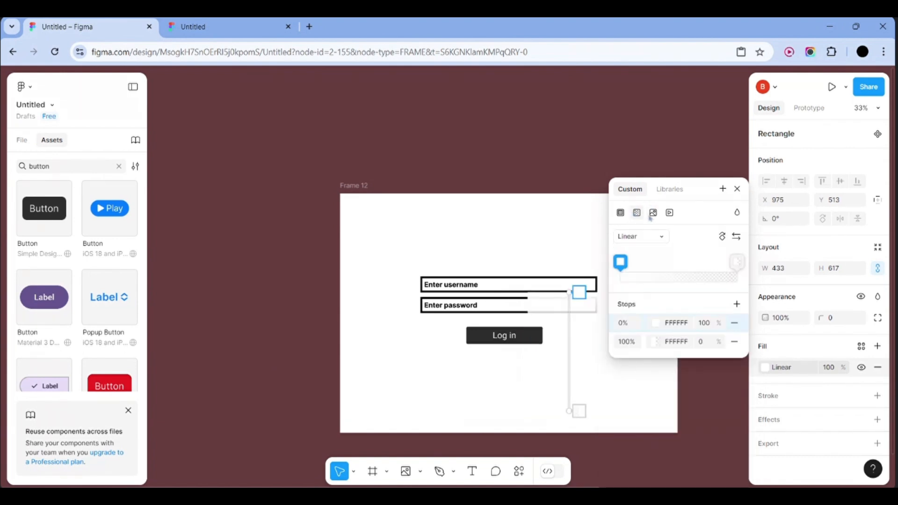
pyautogui.click(597, 216)
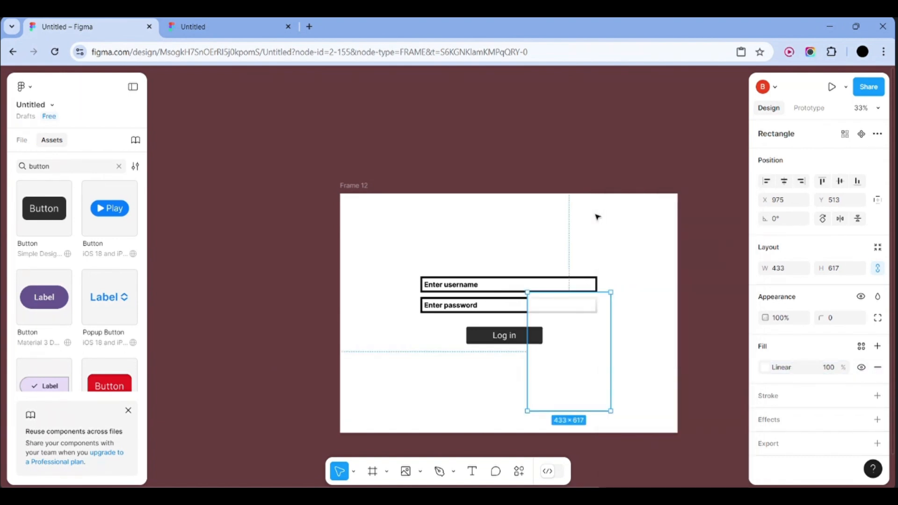
pyautogui.hotkey('ctrl', 'z')
pyautogui.hotkey('ctrl', 'z')
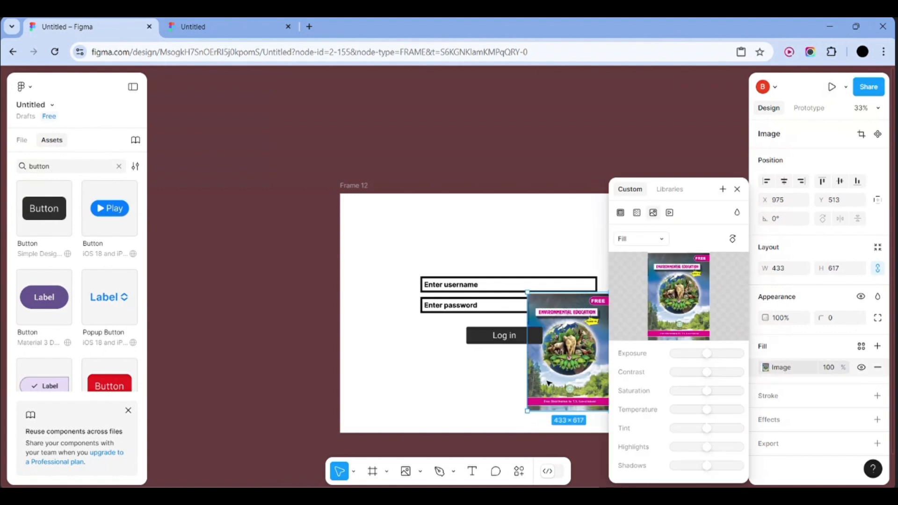
pyautogui.moveTo(549, 383); pyautogui.dragTo(235, 352)
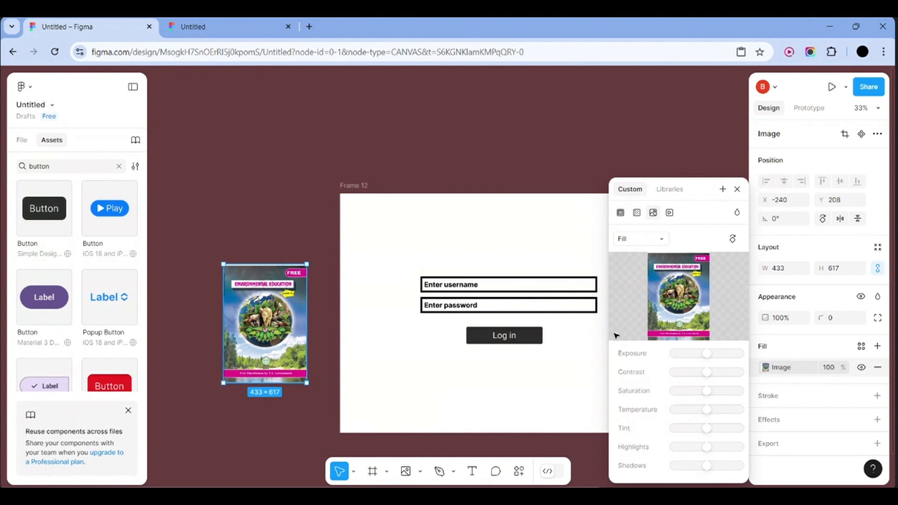
# Try corner radius values 50, 55, 73 and 500 on the cover, then undo the rounding
pyautogui.click(836, 323)
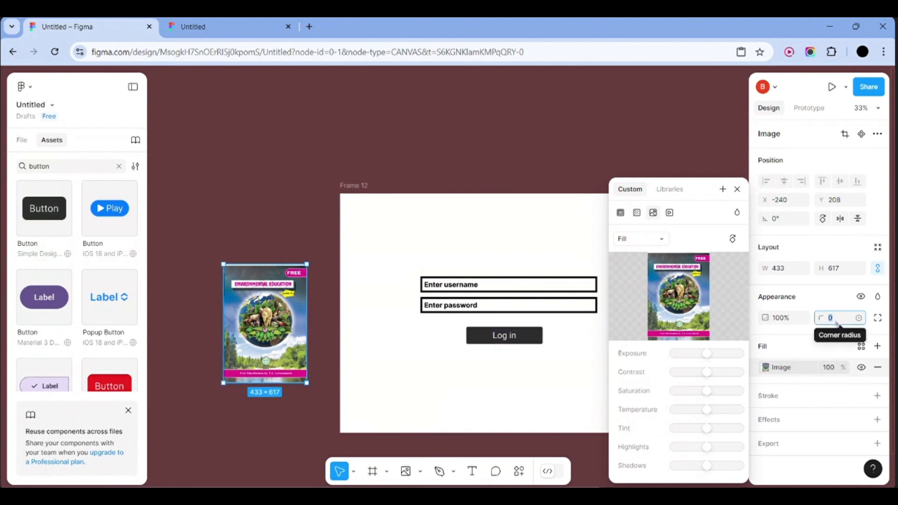
pyautogui.write('50')
pyautogui.press('Return')
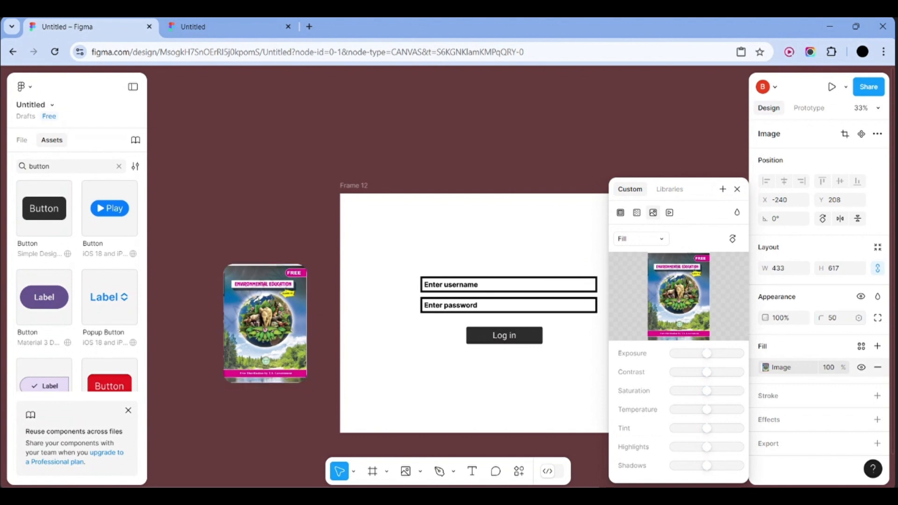
pyautogui.click(833, 318)
pyautogui.write('55')
pyautogui.press('Return')
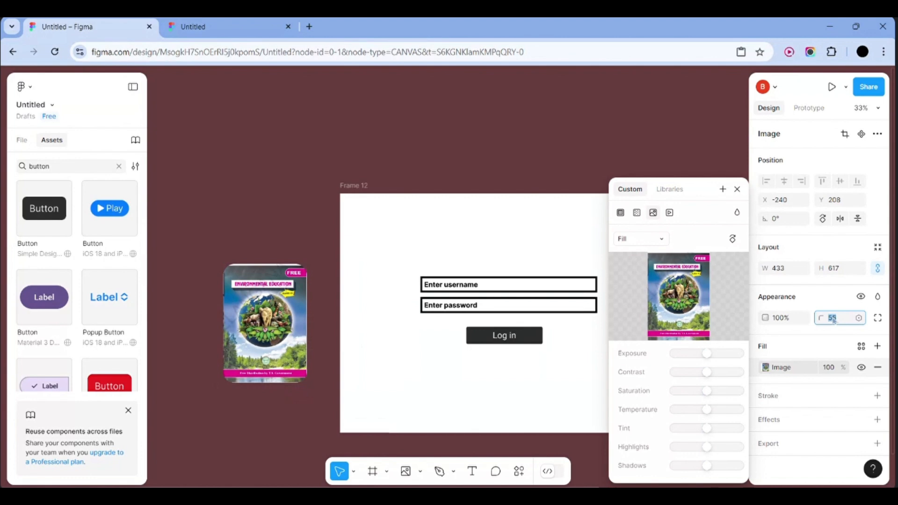
pyautogui.write('73')
pyautogui.press('Return')
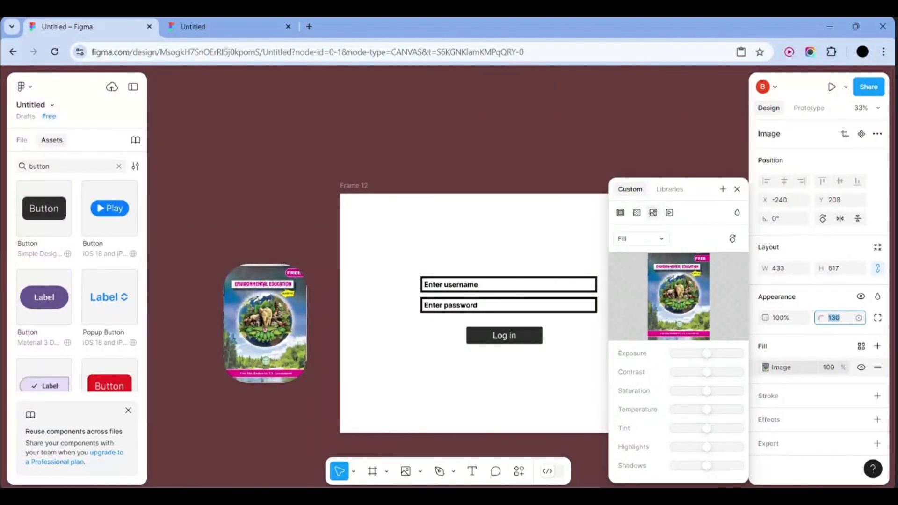
pyautogui.press('BackSpace')
pyautogui.write('5')
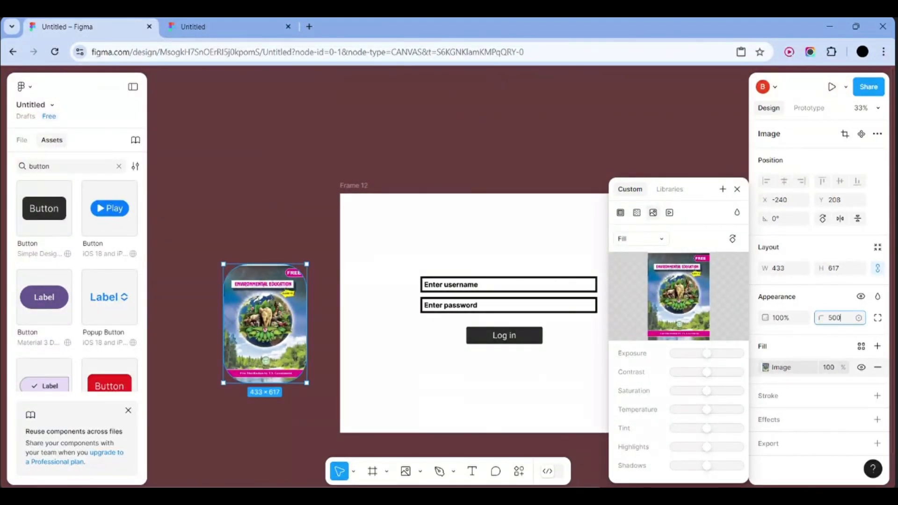
pyautogui.write('00')
pyautogui.press('Return')
pyautogui.press('Delete')
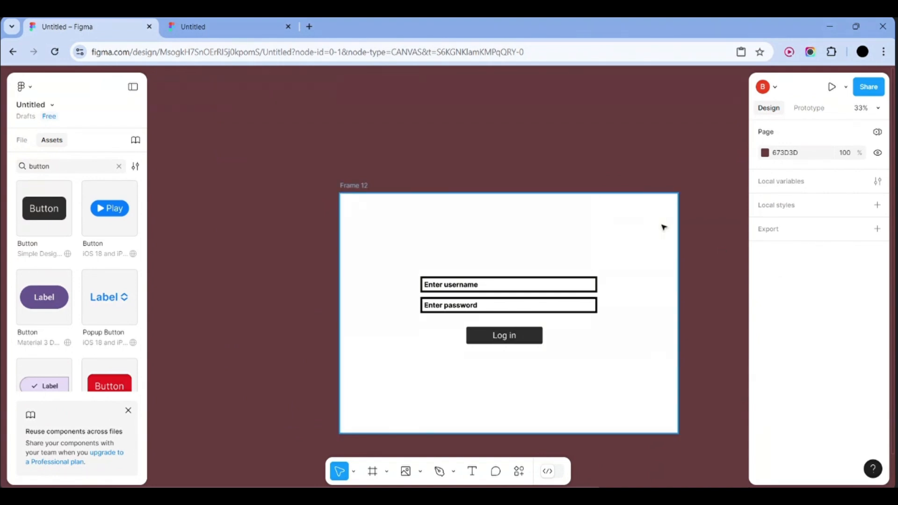
pyautogui.hotkey('ctrl', 'z')
pyautogui.hotkey('ctrl', 'z')
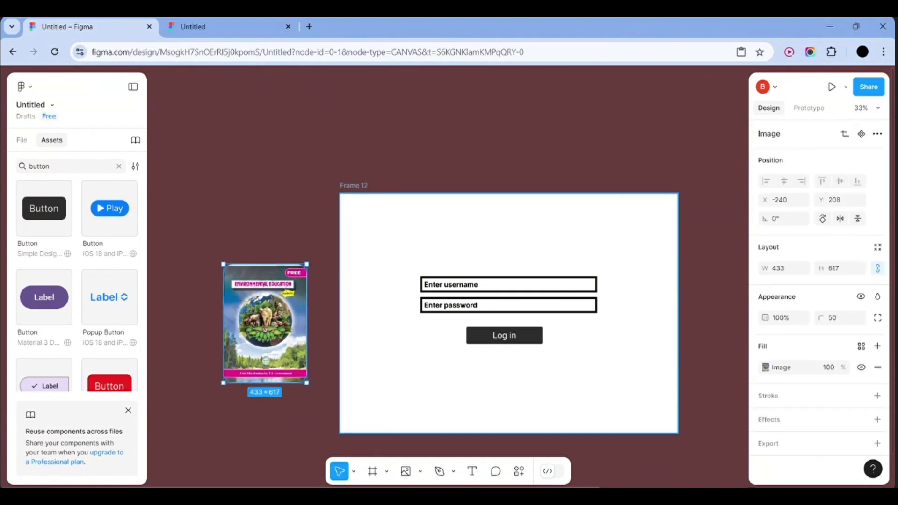
pyautogui.hotkey('ctrl', 'z')
pyautogui.hotkey('ctrl', 'z')
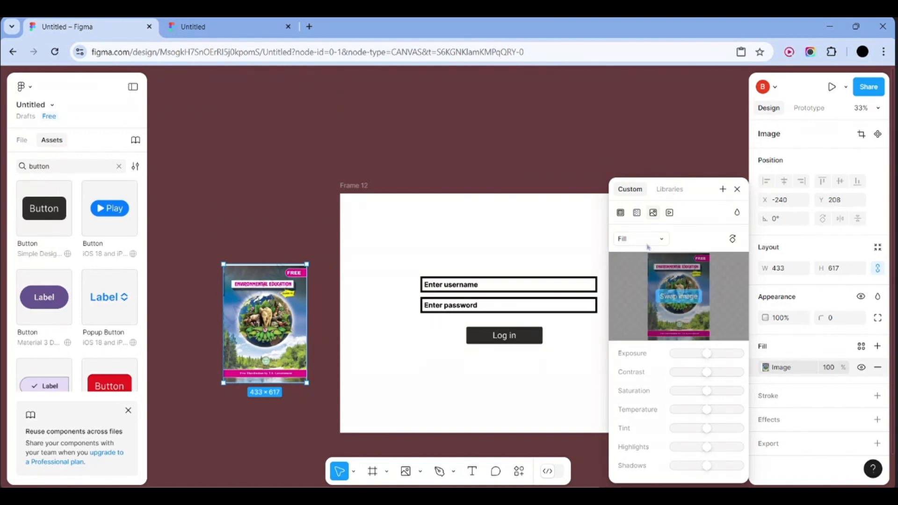
# Try Linear, Video and Solid fills on the cover, then revert to the Image fill
pyautogui.click(635, 213)
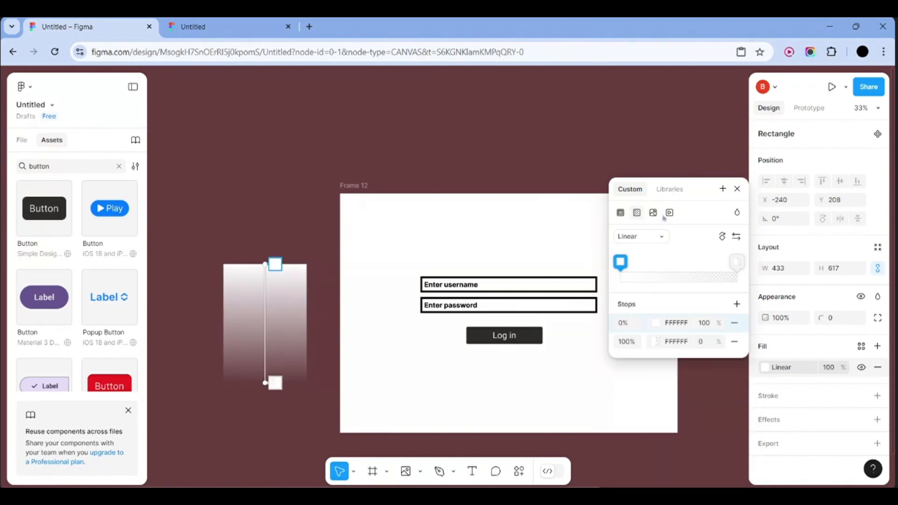
pyautogui.click(669, 214)
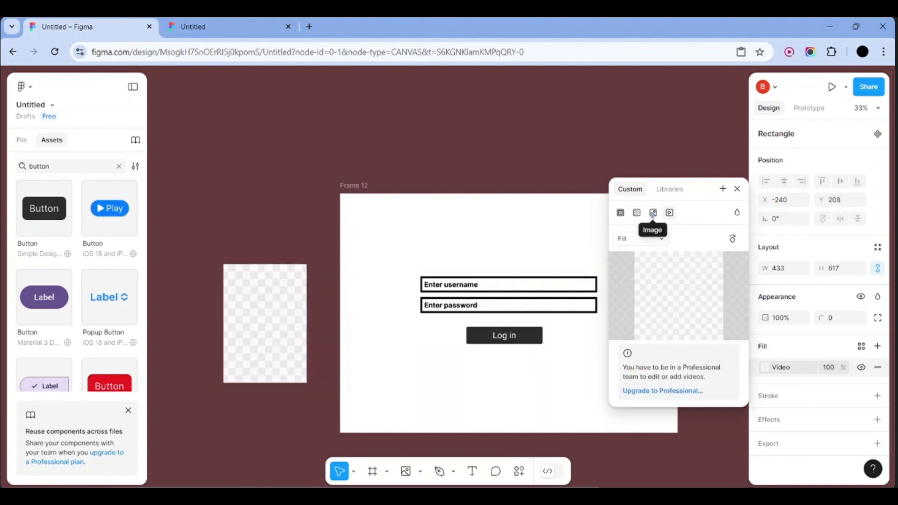
pyautogui.click(653, 214)
pyautogui.click(619, 213)
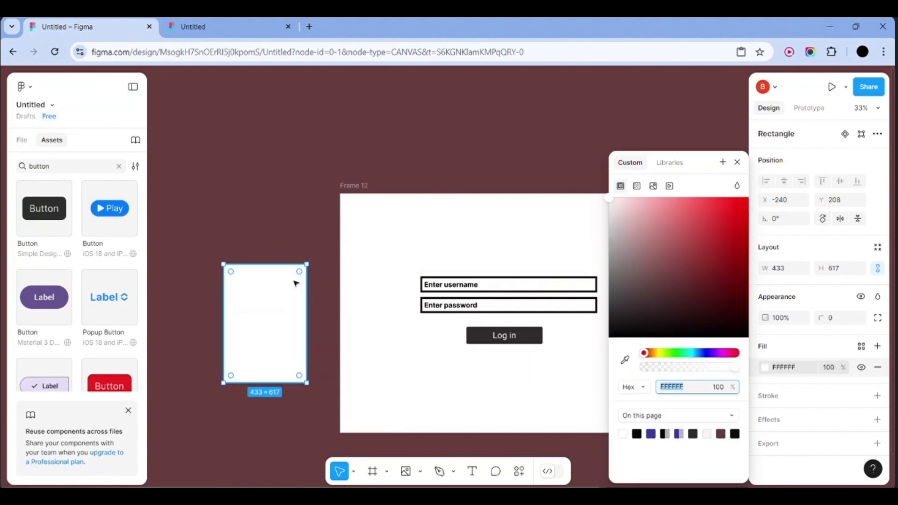
pyautogui.hotkey('ctrl', 'z')
pyautogui.hotkey('ctrl', 'z')
pyautogui.hotkey('ctrl', 'z')
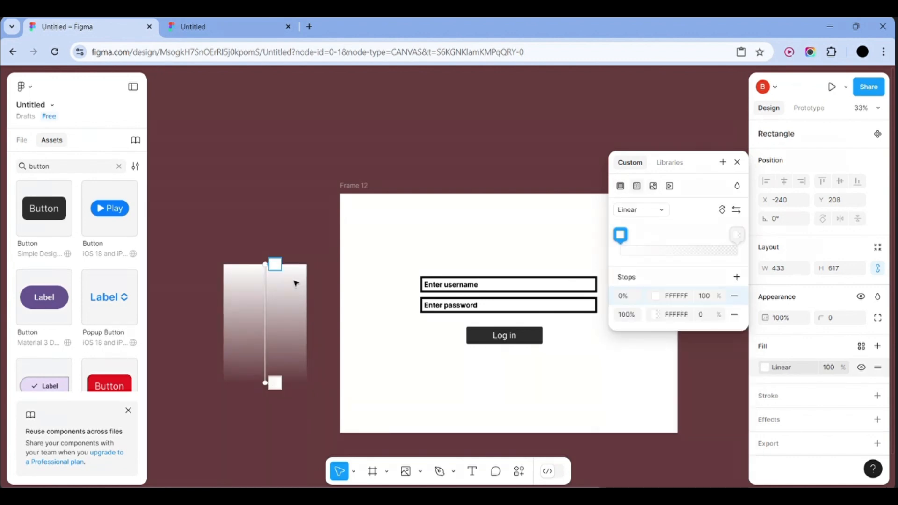
pyautogui.hotkey('ctrl', 'z')
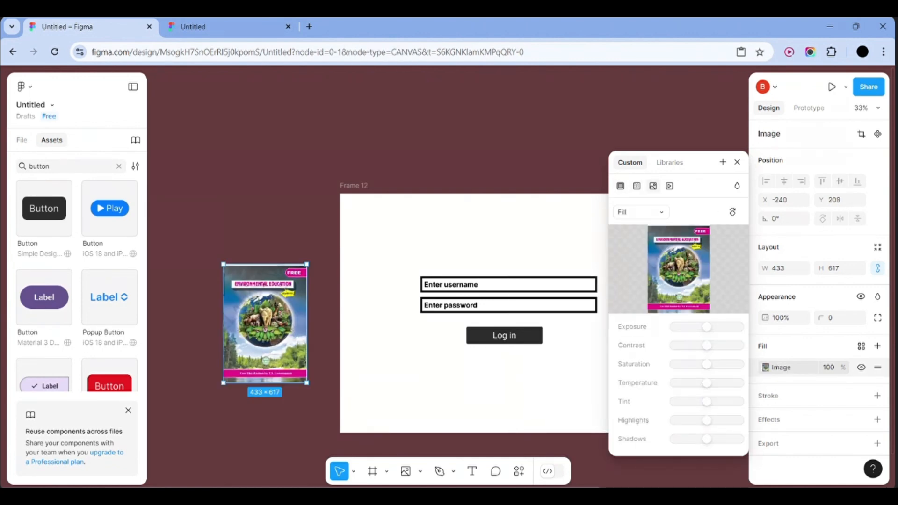
pyautogui.click(449, 162)
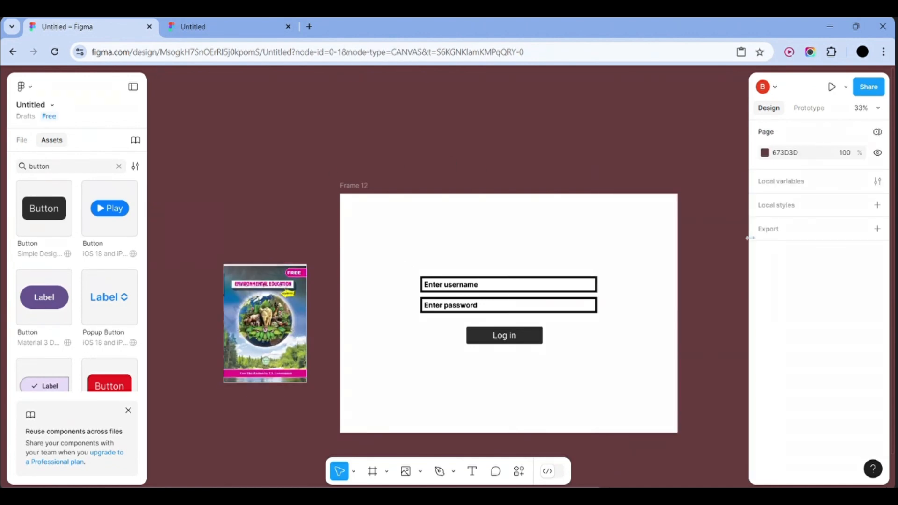
pyautogui.click(302, 322)
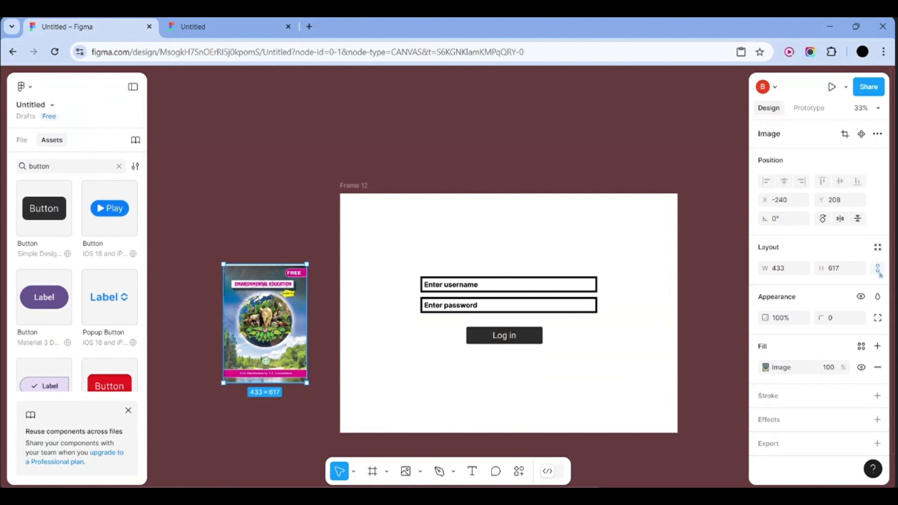
# Set the cover image fill's scale mode to Fit after trying Crop and rotation
pyautogui.click(783, 369)
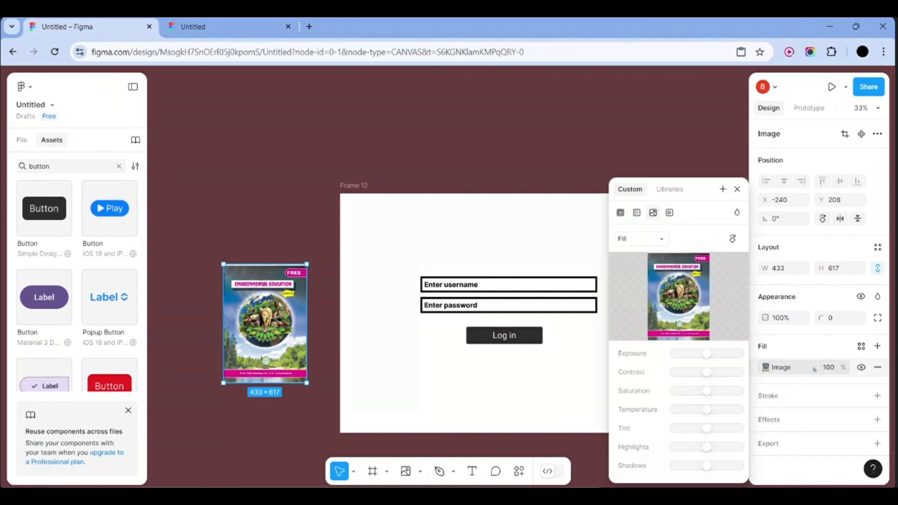
pyautogui.click(656, 243)
pyautogui.click(648, 265)
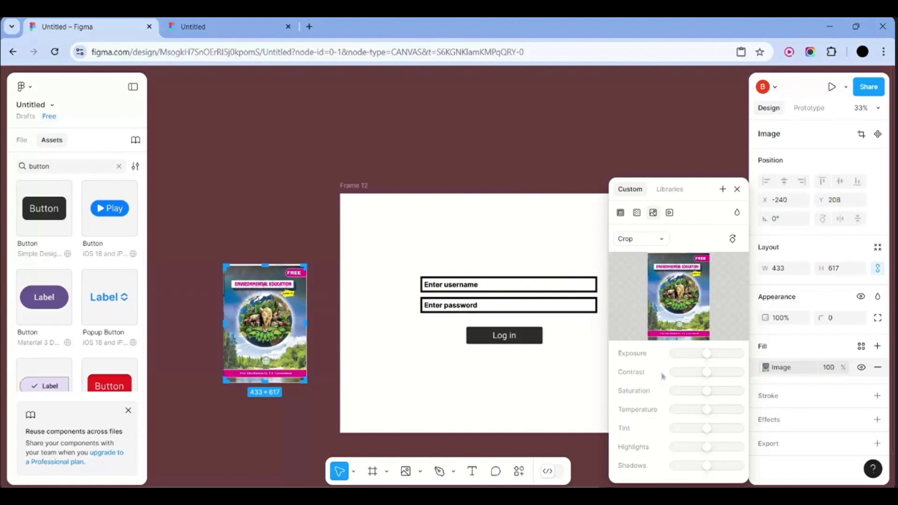
pyautogui.click(732, 240)
pyautogui.click(732, 239)
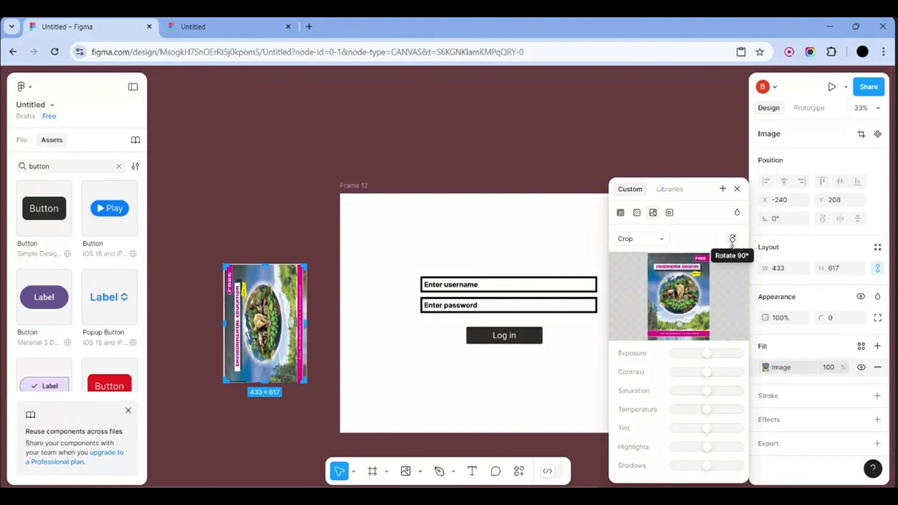
pyautogui.click(732, 240)
pyautogui.click(659, 240)
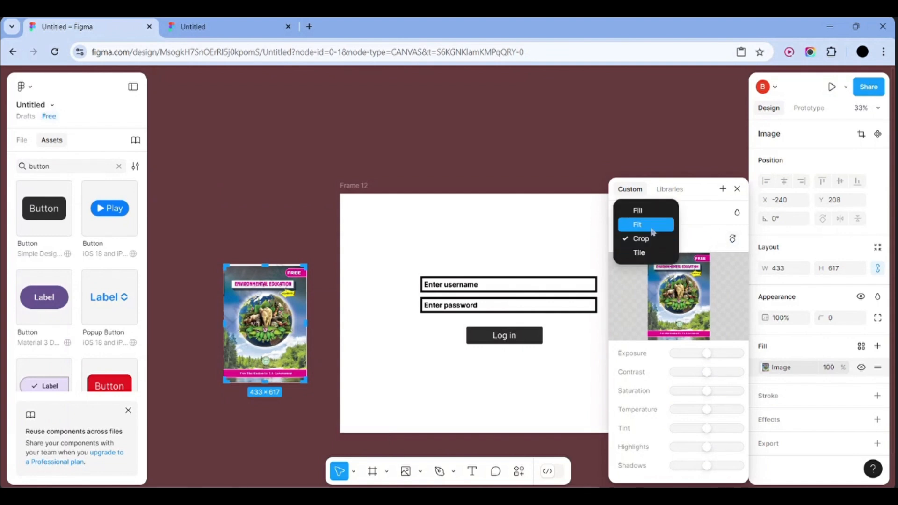
pyautogui.click(653, 231)
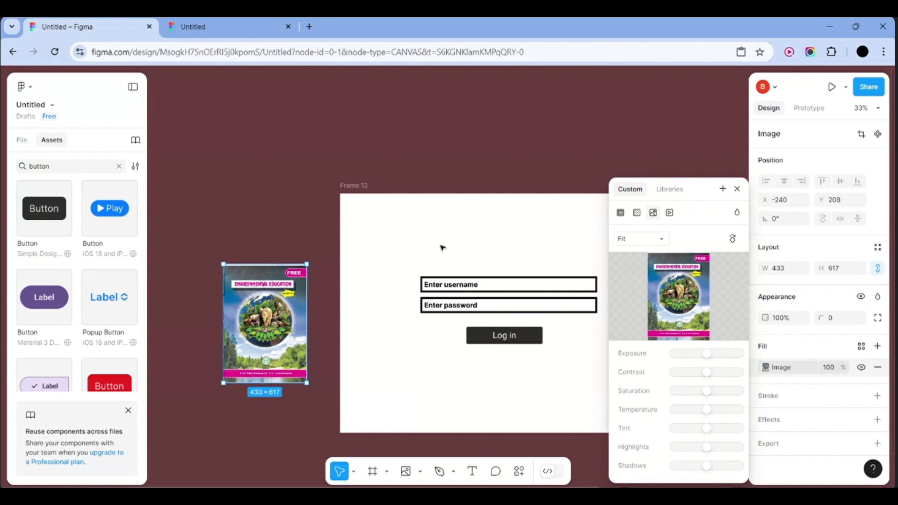
pyautogui.scroll(-3, 466, 226)
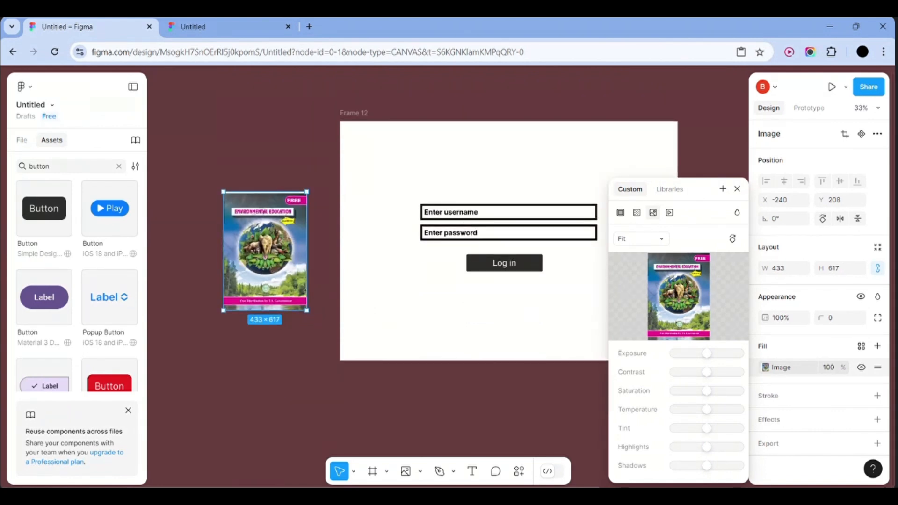
# Draw a grey circle with the Ellipse tool and drag the cover image down onto it
pyautogui.click(421, 471)
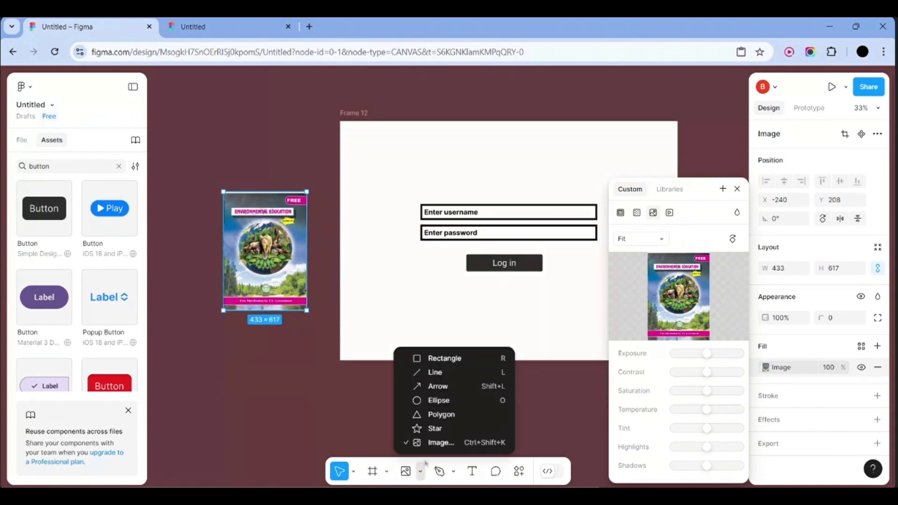
pyautogui.click(432, 402)
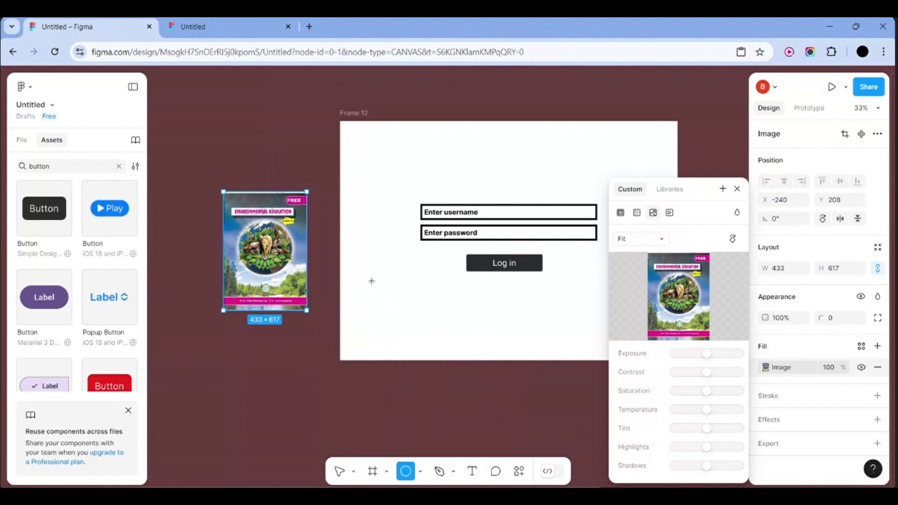
pyautogui.moveTo(265, 364)
pyautogui.mouseDown()
pyautogui.moveTo(350, 424)
pyautogui.moveTo(356, 435)
pyautogui.moveTo(347, 442)
pyautogui.mouseUp()
pyautogui.click(386, 427)
pyautogui.hscroll(-2, 386, 427)
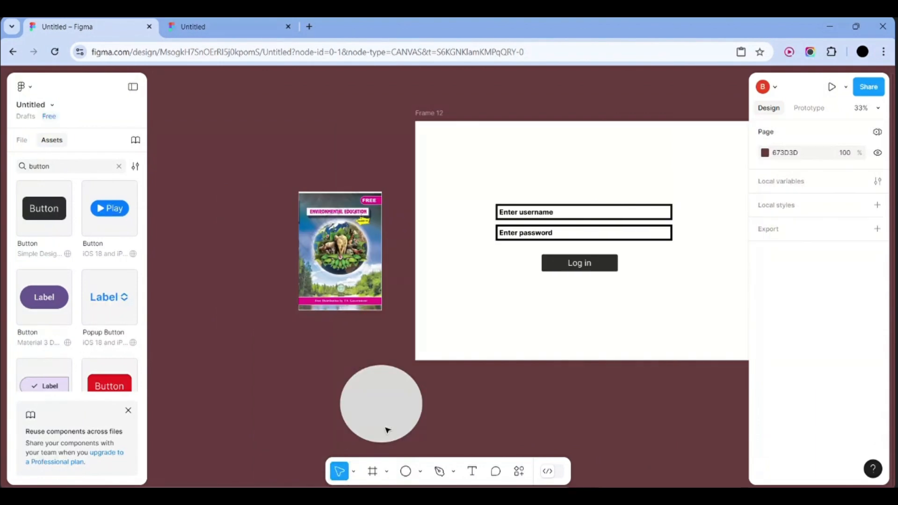
pyautogui.moveTo(317, 244)
pyautogui.mouseDown()
pyautogui.moveTo(359, 376)
pyautogui.moveTo(330, 348)
pyautogui.mouseUp()
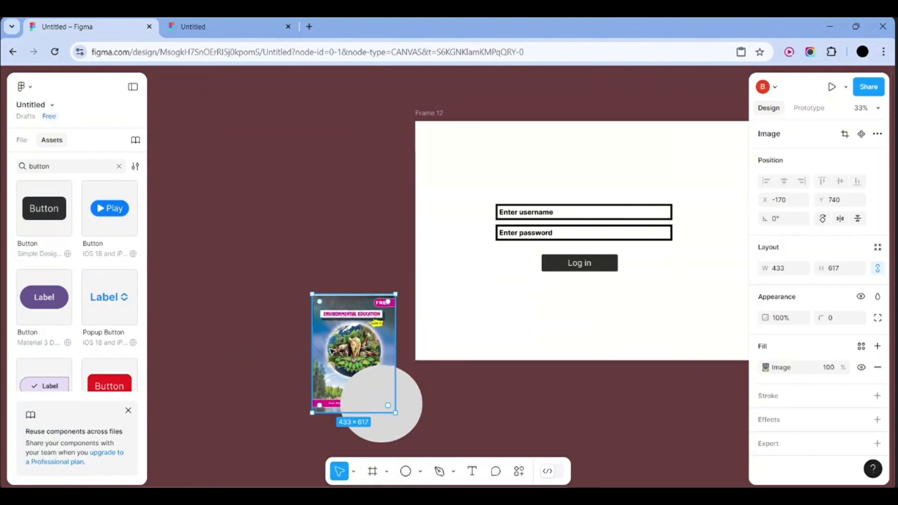
# Check the circle's and cover's action menus and confirm the image fill stays on Fit
pyautogui.click(378, 405)
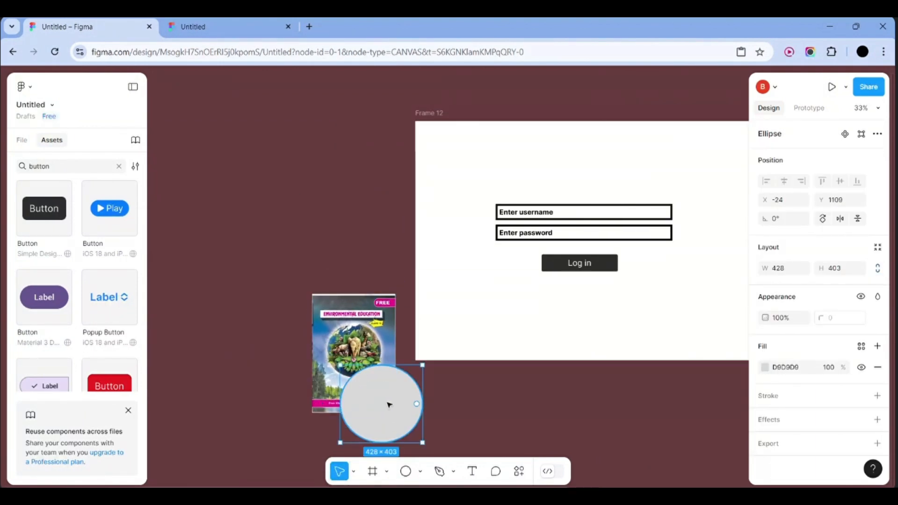
pyautogui.rightClick(386, 405)
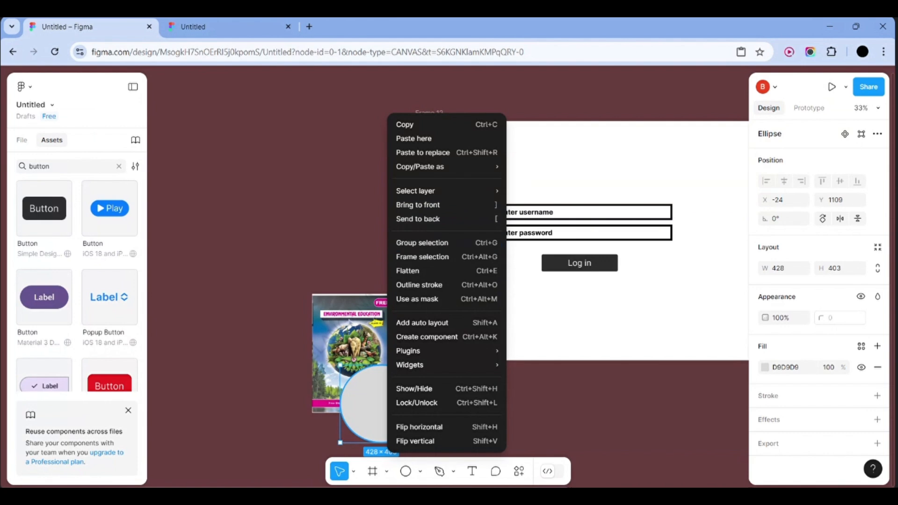
pyautogui.click(342, 338)
pyautogui.rightClick(340, 335)
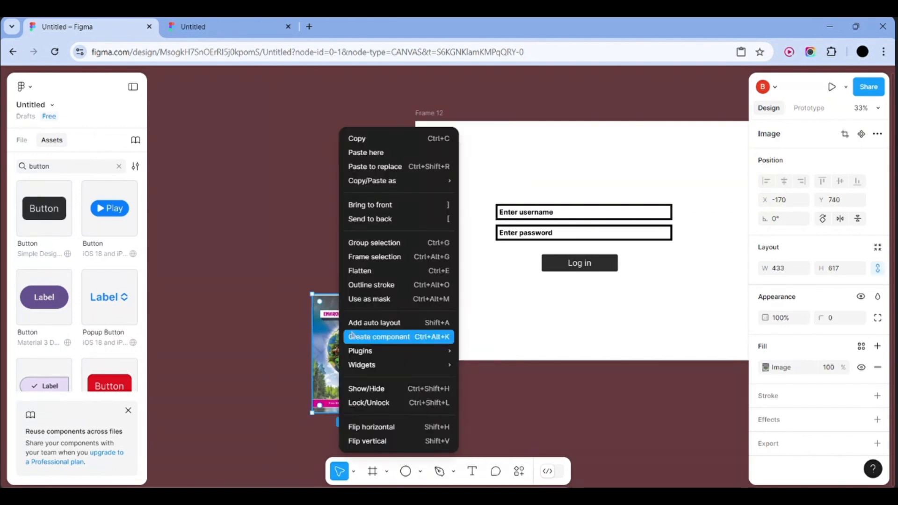
pyautogui.click(324, 319)
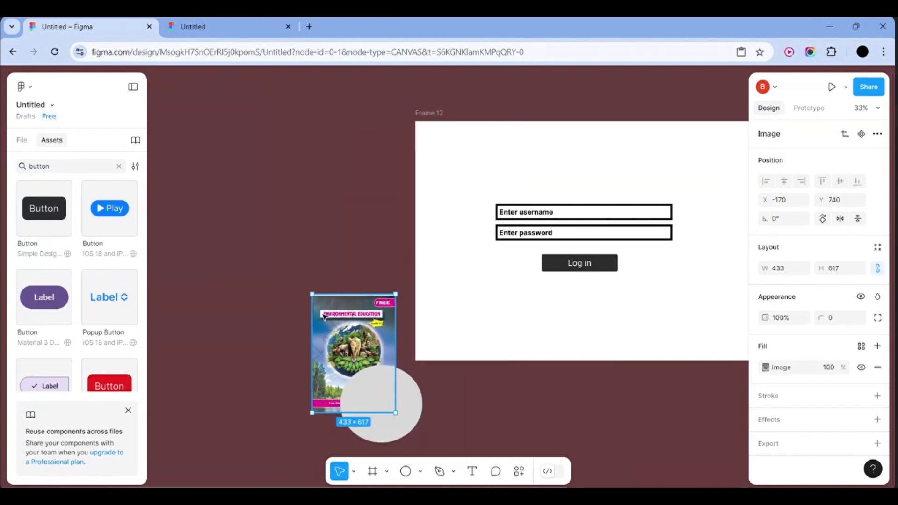
pyautogui.doubleClick(322, 314)
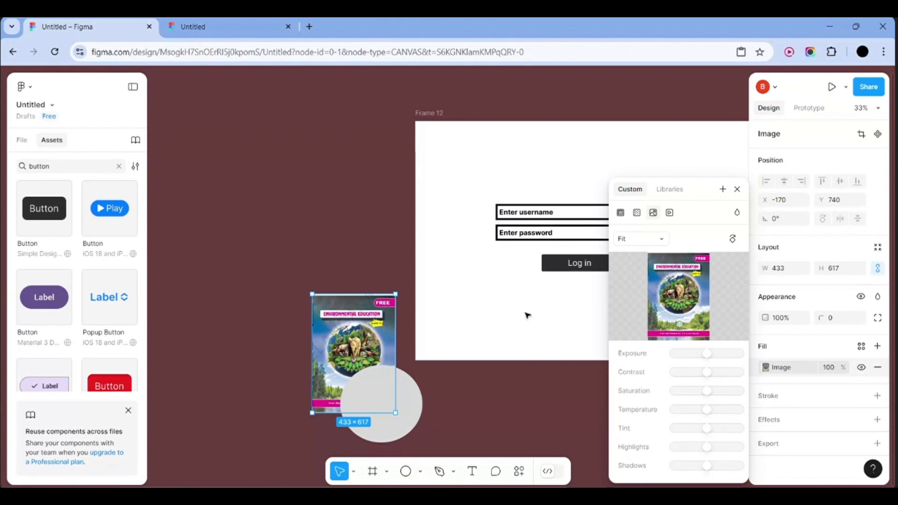
pyautogui.click(666, 242)
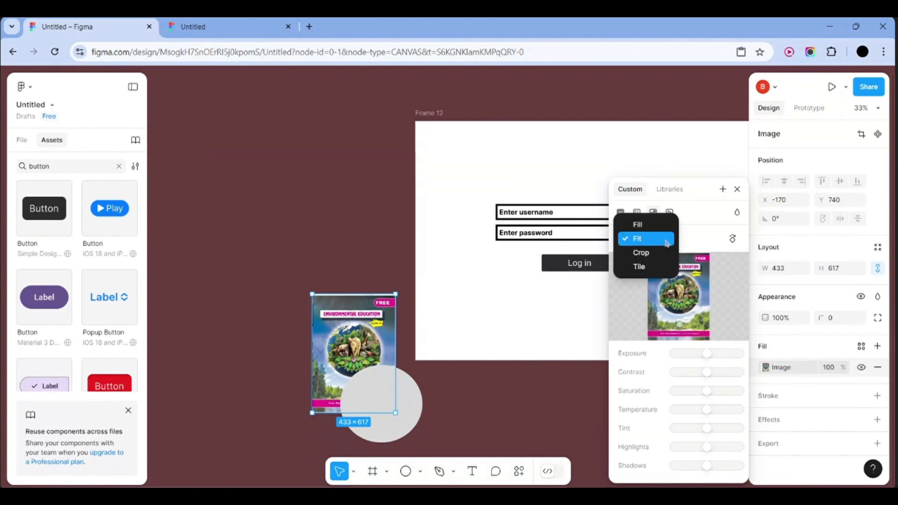
pyautogui.click(667, 241)
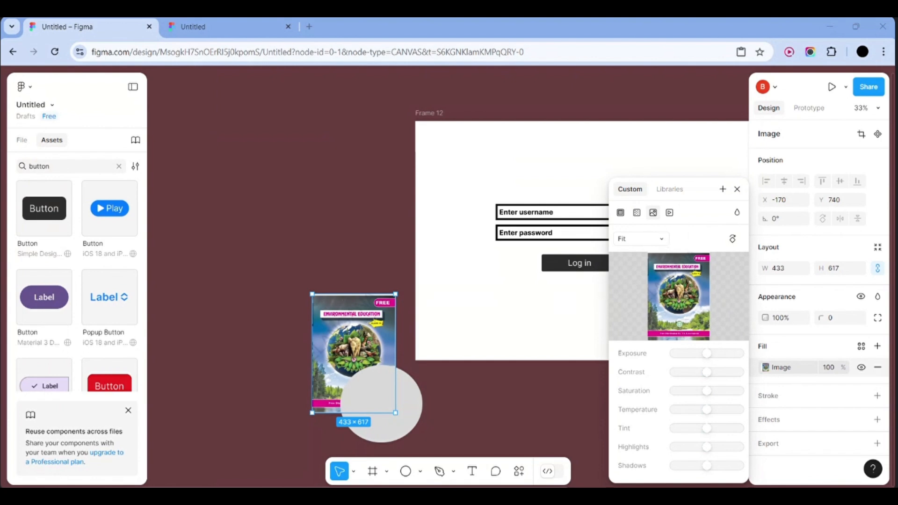
pyautogui.click(186, 299)
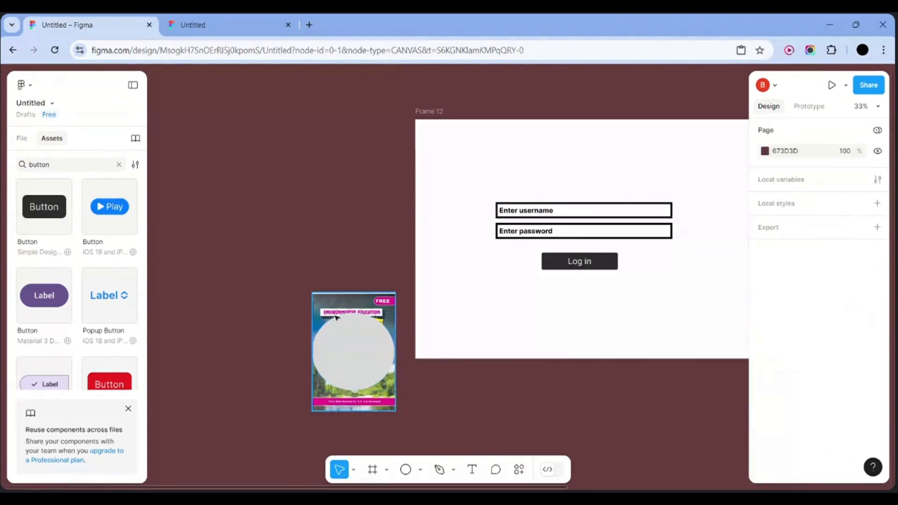
# Send Ellipse 1 to the back and place it just below the cover layer in Layers
pyautogui.click(339, 321)
pyautogui.scroll(5, 367, 322)
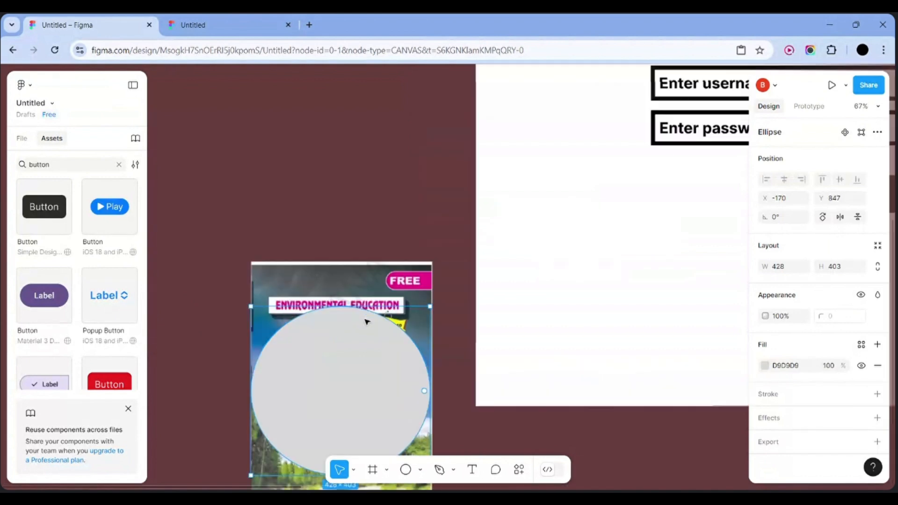
pyautogui.scroll(-2, 367, 322)
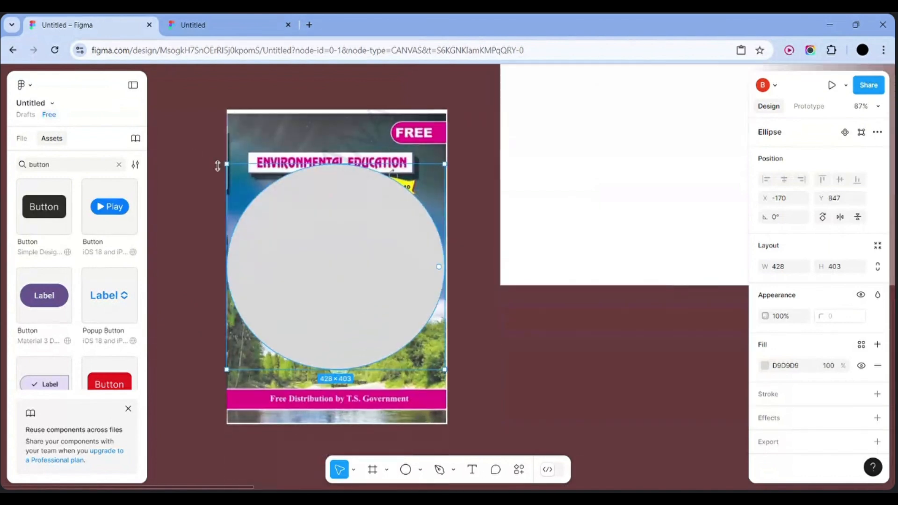
pyautogui.click(30, 144)
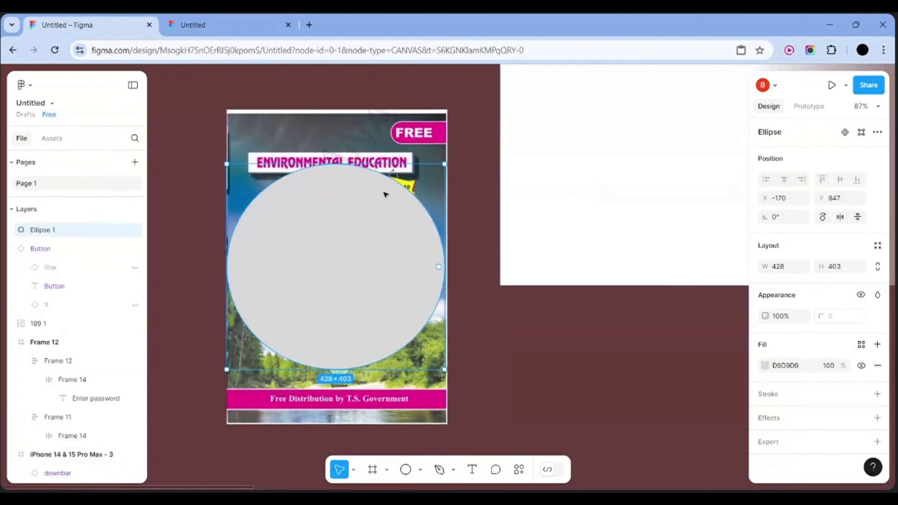
pyautogui.rightClick(363, 223)
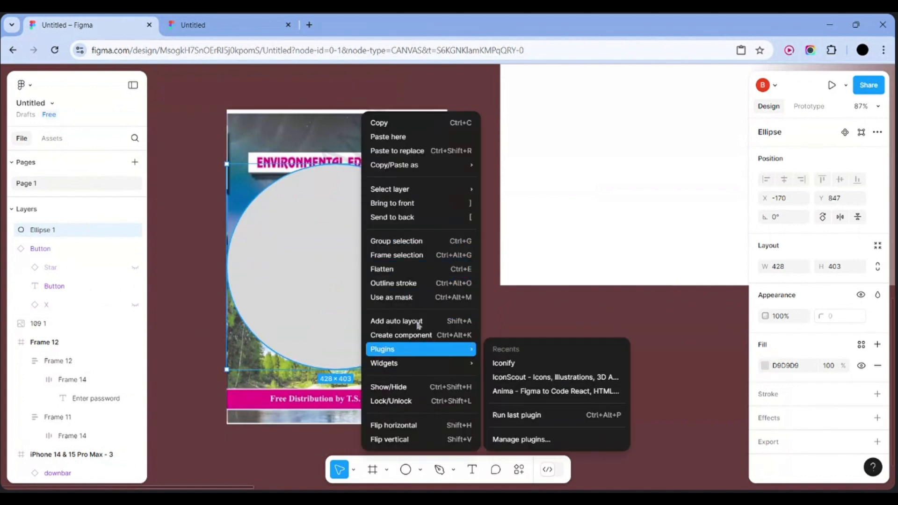
pyautogui.click(409, 217)
pyautogui.click(408, 218)
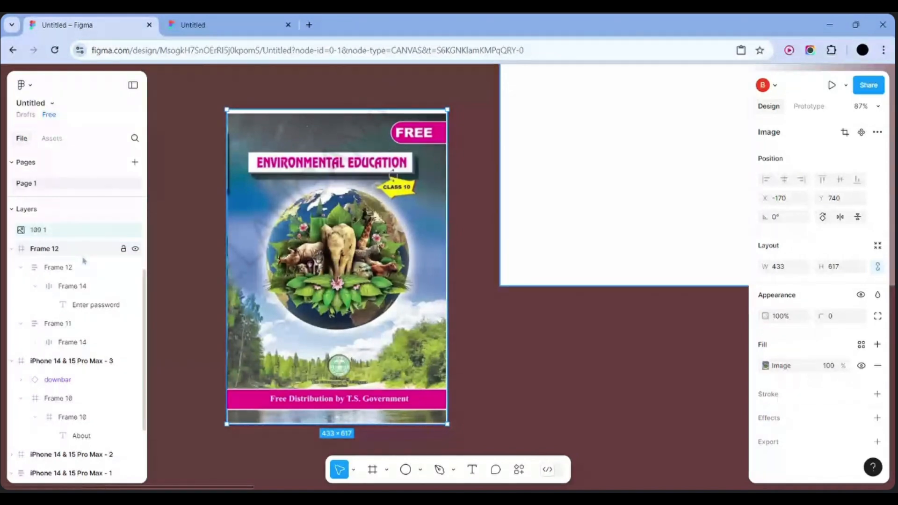
pyautogui.scroll(1, 84, 260)
pyautogui.scroll(2, 84, 260)
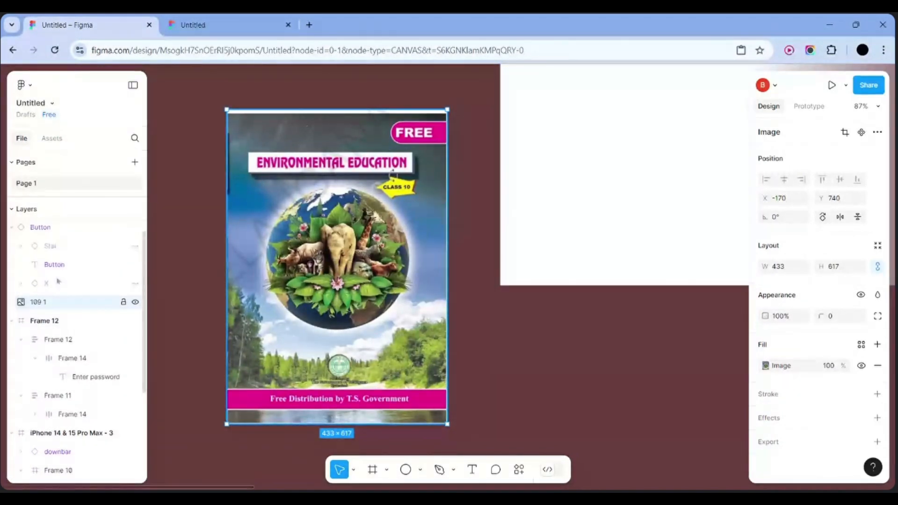
pyautogui.scroll(-2, 66, 276)
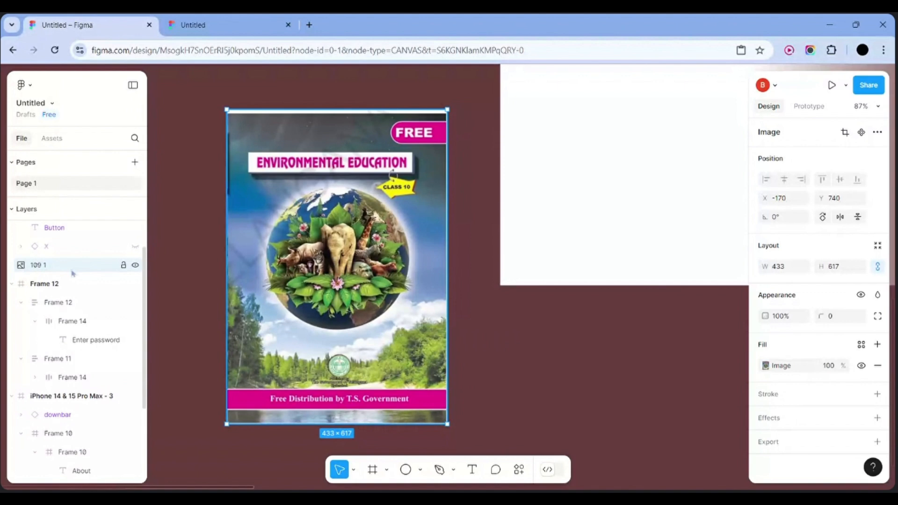
pyautogui.scroll(-5, 71, 322)
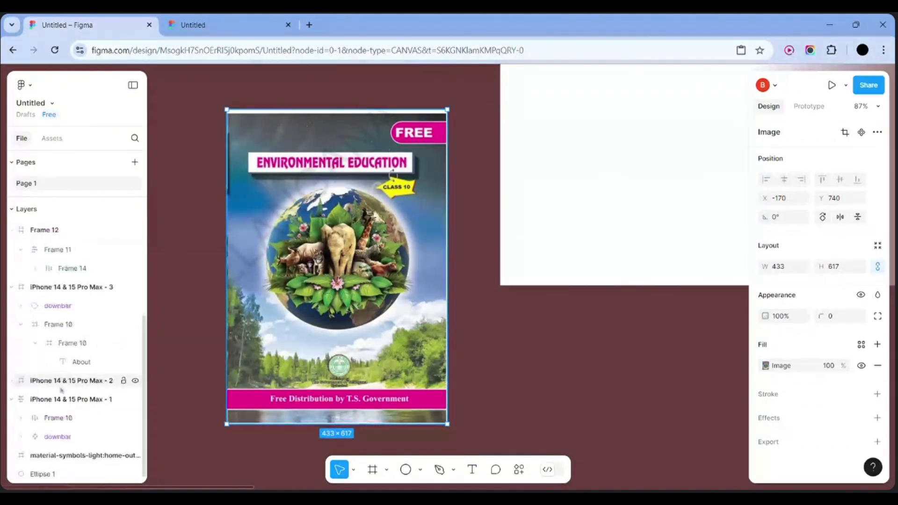
pyautogui.moveTo(51, 474); pyautogui.dragTo(41, 322)
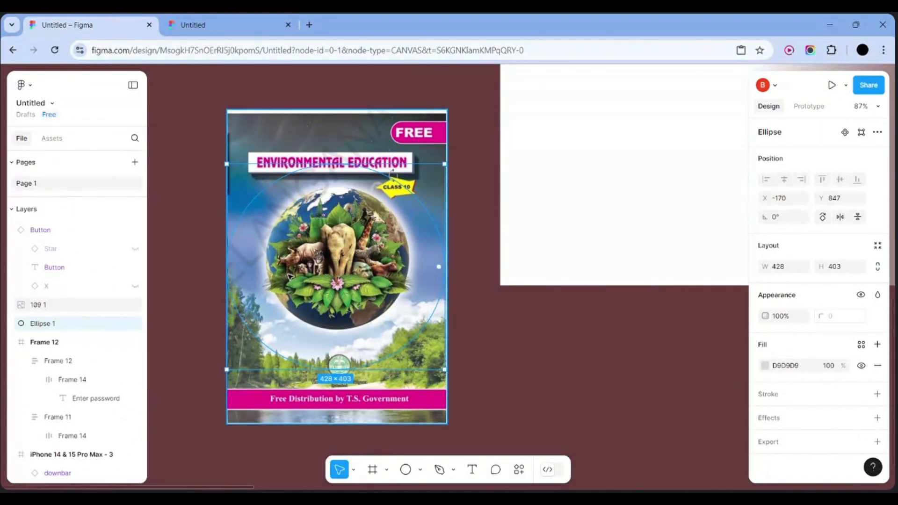
# Undo a mask made from the cover, then set Ellipse 1 as the mask
pyautogui.rightClick(381, 137)
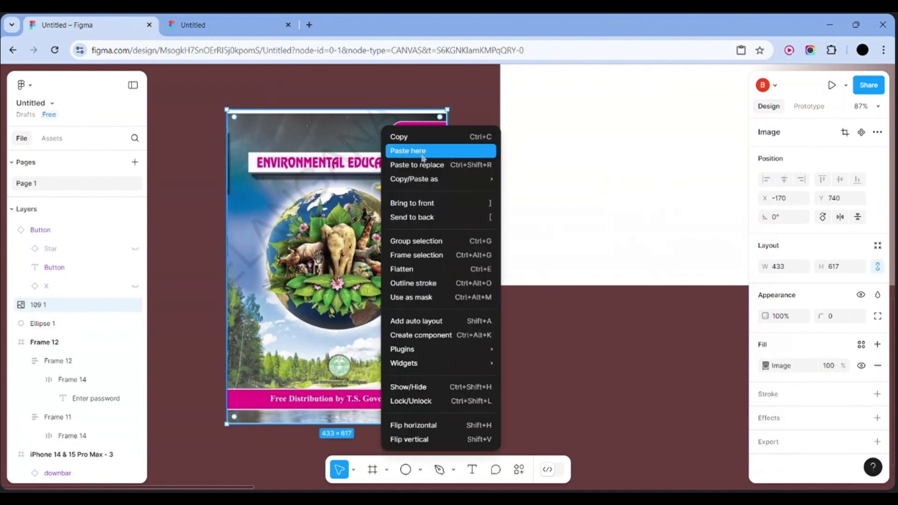
pyautogui.click(412, 297)
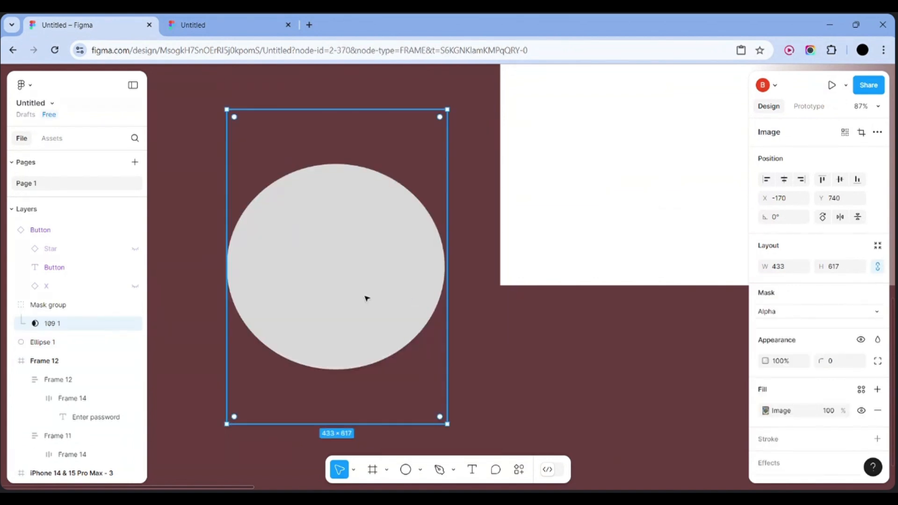
pyautogui.scroll(-5, 412, 301)
pyautogui.hotkey('ctrl', 'z')
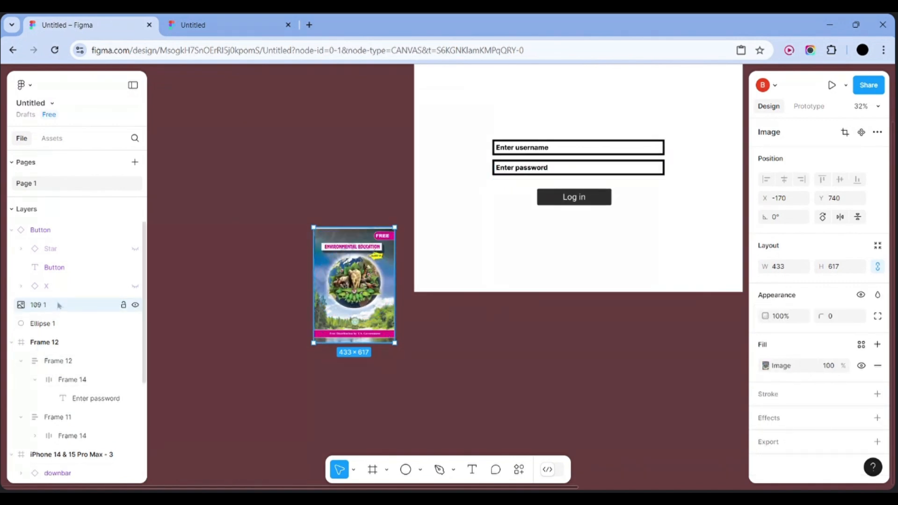
pyautogui.click(66, 325)
pyautogui.rightClick(348, 291)
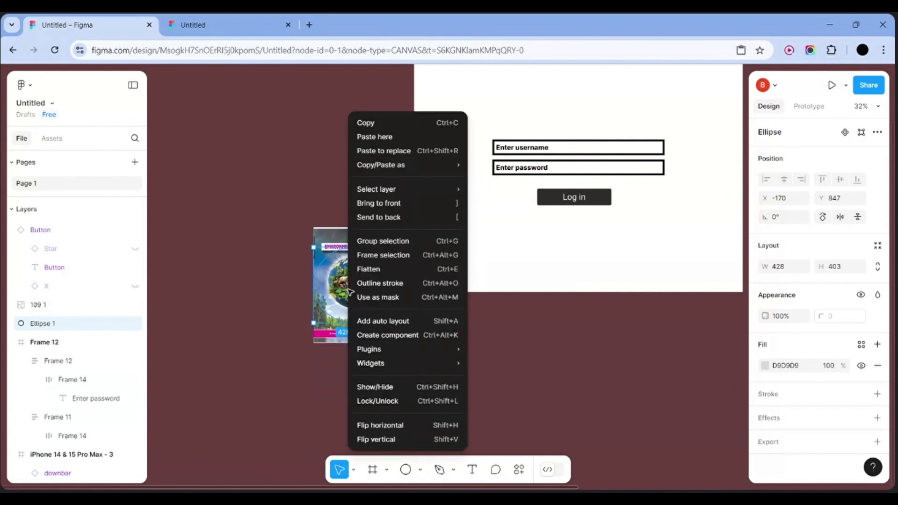
pyautogui.click(385, 297)
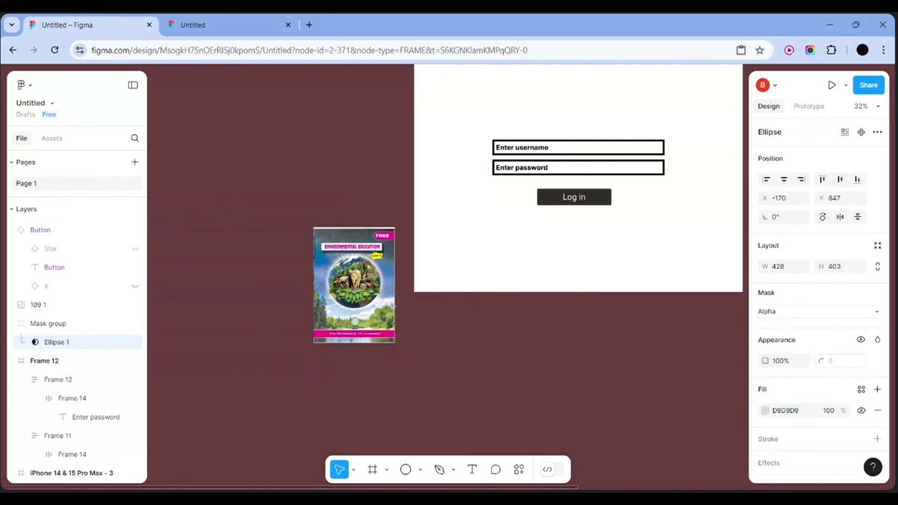
pyautogui.scroll(5, 363, 292)
pyautogui.rightClick(363, 293)
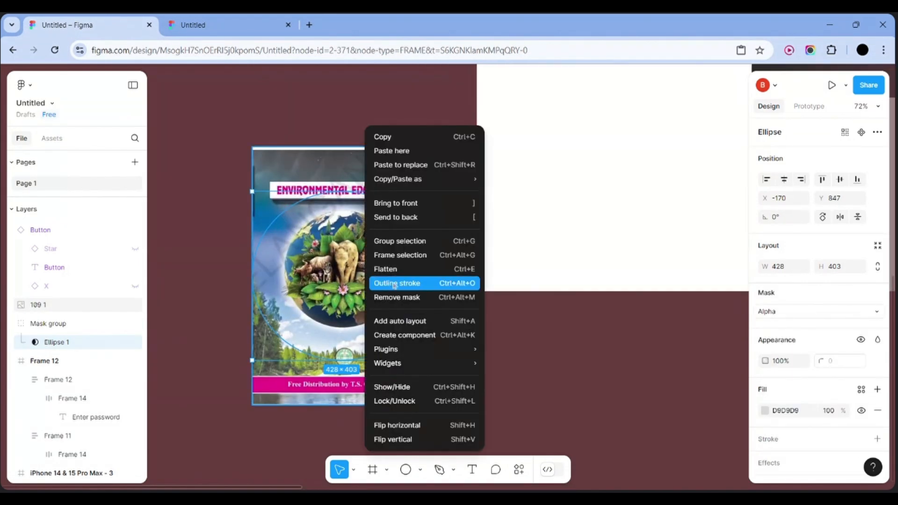
pyautogui.click(390, 300)
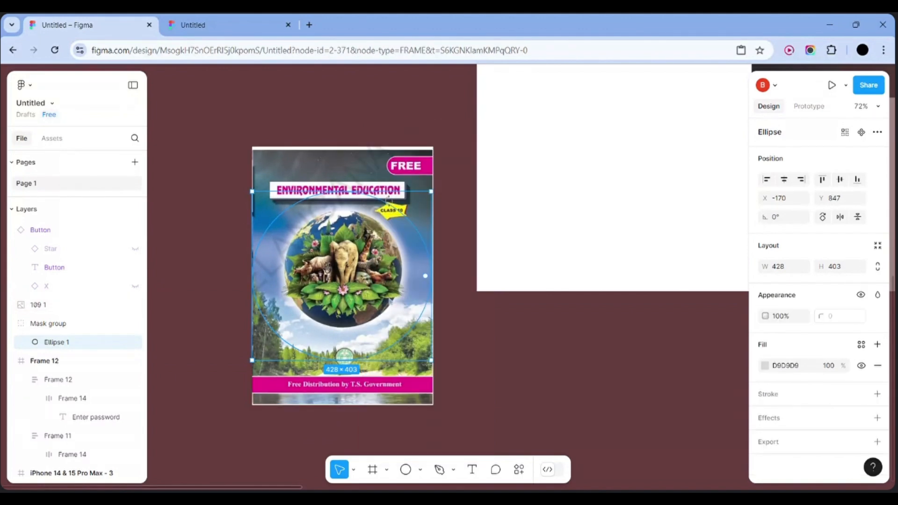
pyautogui.rightClick(417, 210)
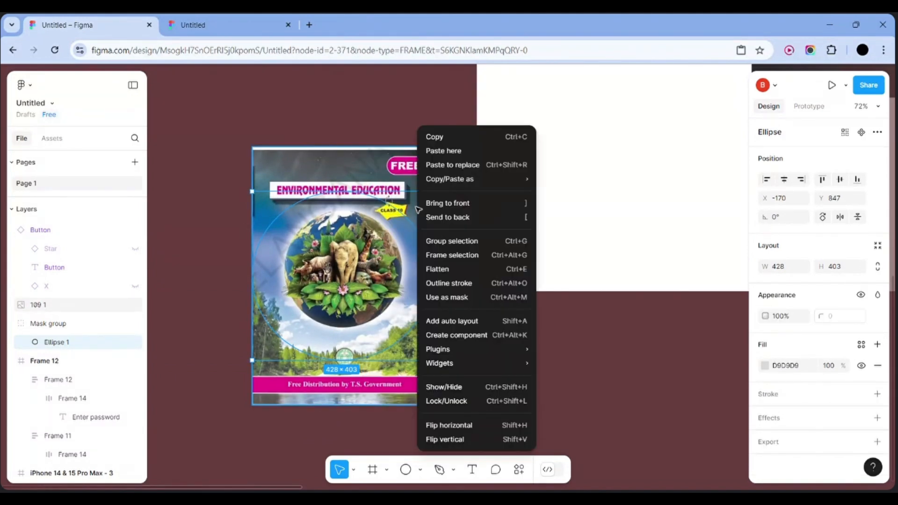
pyautogui.click(456, 298)
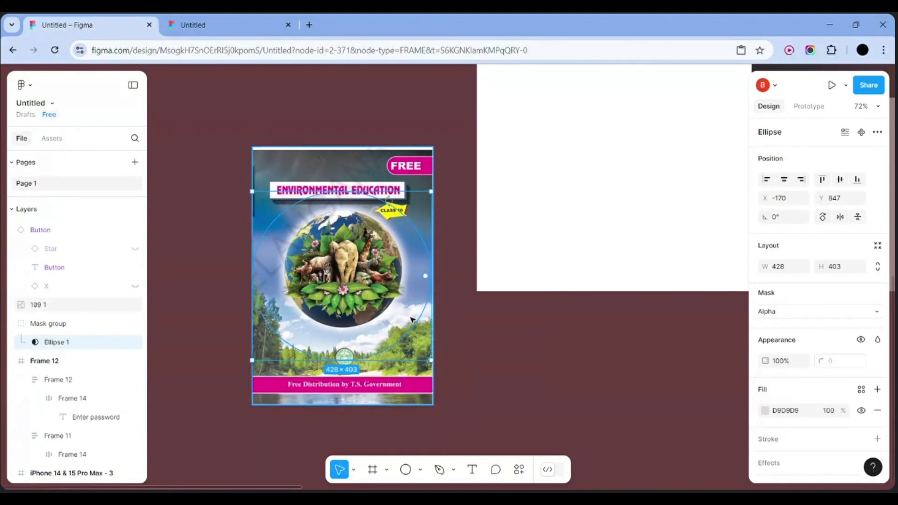
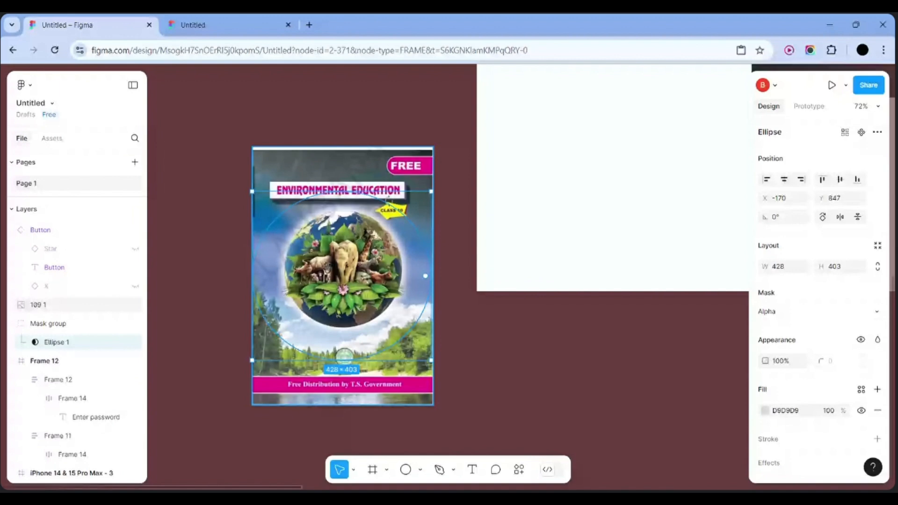
# Remove the ellipse's mask and resize the ellipse to 340×324 over the globe
pyautogui.rightClick(367, 127)
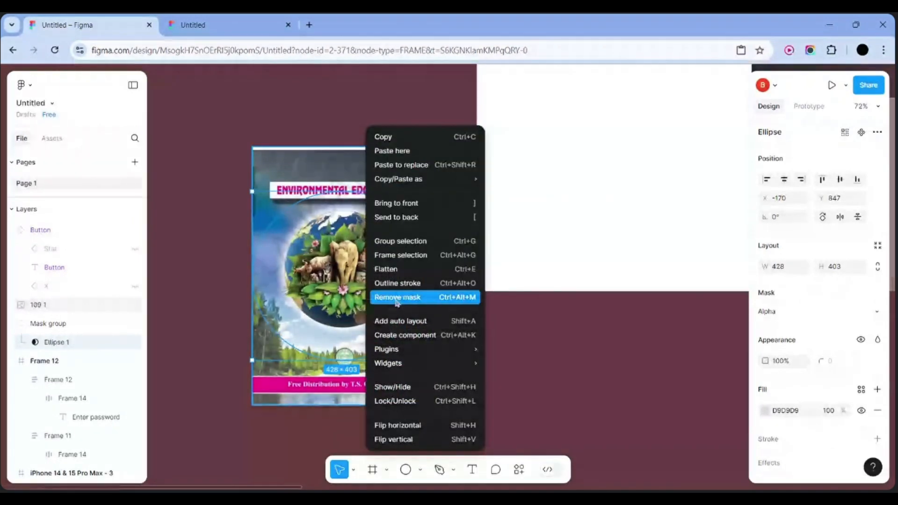
pyautogui.click(397, 299)
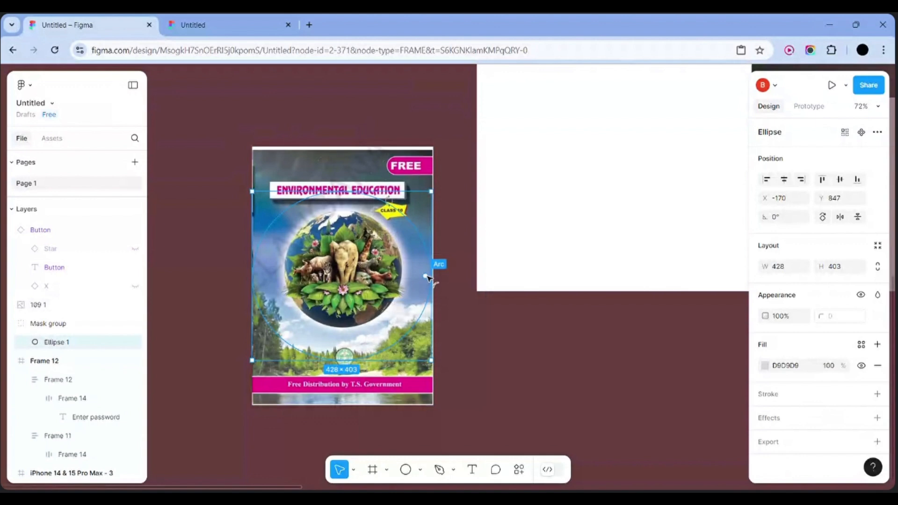
pyautogui.moveTo(432, 360); pyautogui.dragTo(394, 327)
pyautogui.moveTo(339, 276); pyautogui.dragTo(359, 283)
# Make the ellipse a mask again and centre it over the poster's globe at X -123, Y 865
pyautogui.rightClick(360, 284)
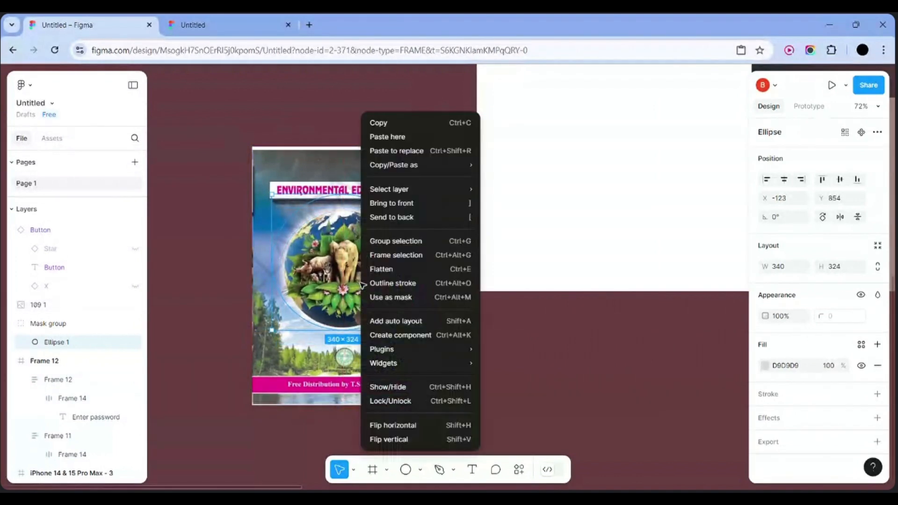
pyautogui.click(387, 299)
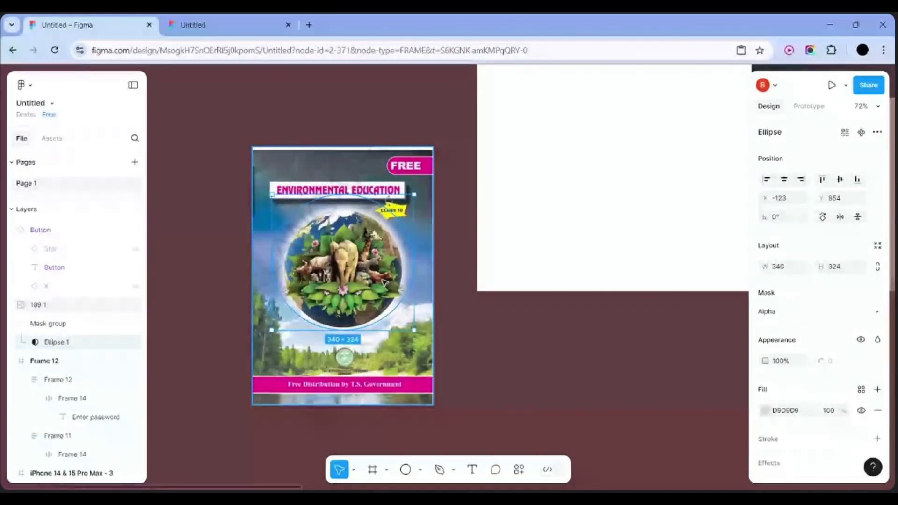
pyautogui.moveTo(383, 284)
pyautogui.mouseDown()
pyautogui.moveTo(384, 296)
pyautogui.moveTo(382, 286)
pyautogui.mouseUp()
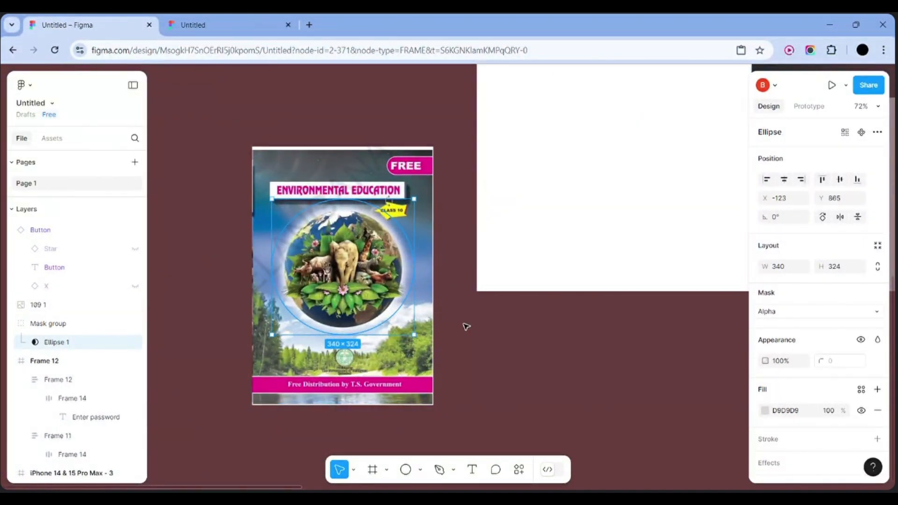
pyautogui.click(423, 348)
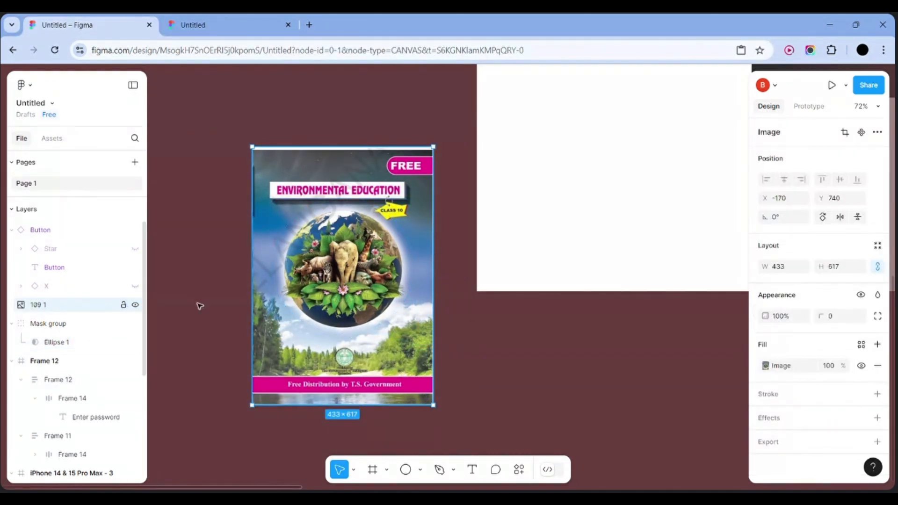
pyautogui.rightClick(281, 354)
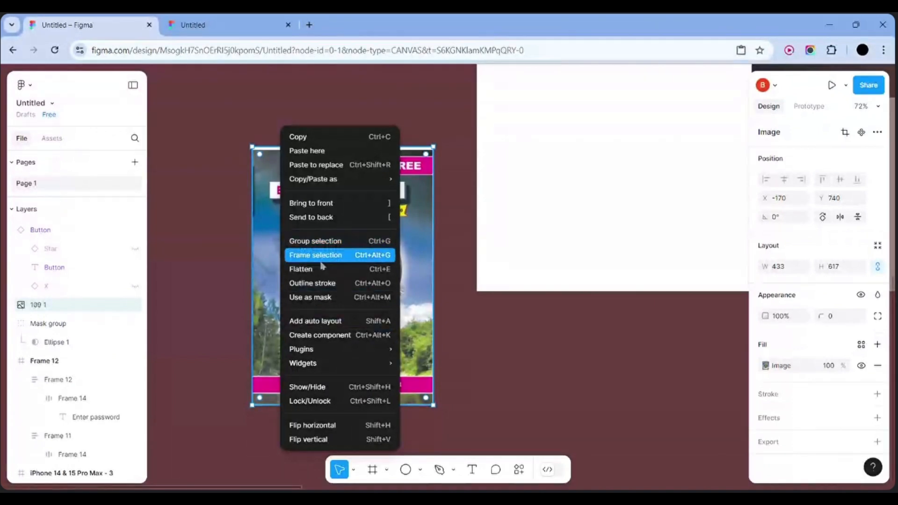
pyautogui.click(324, 209)
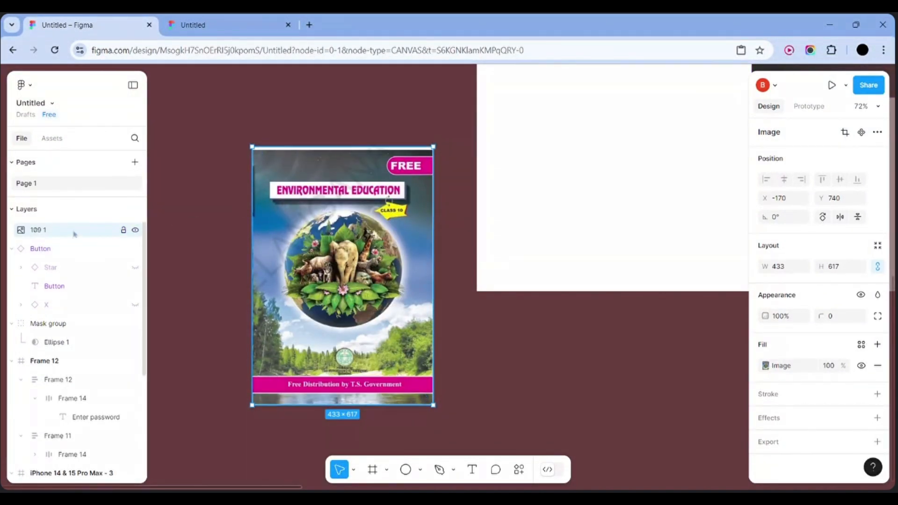
pyautogui.moveTo(72, 232); pyautogui.dragTo(64, 299)
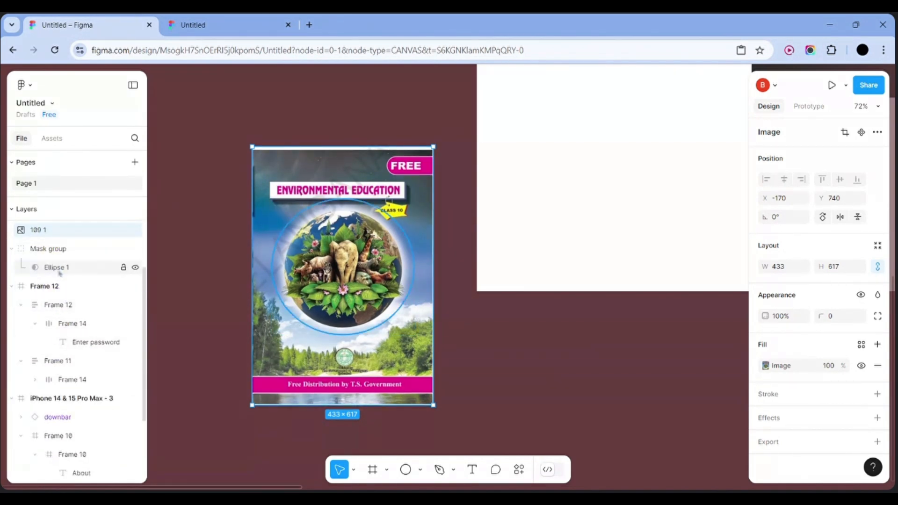
pyautogui.click(58, 269)
pyautogui.moveTo(58, 269); pyautogui.dragTo(56, 265)
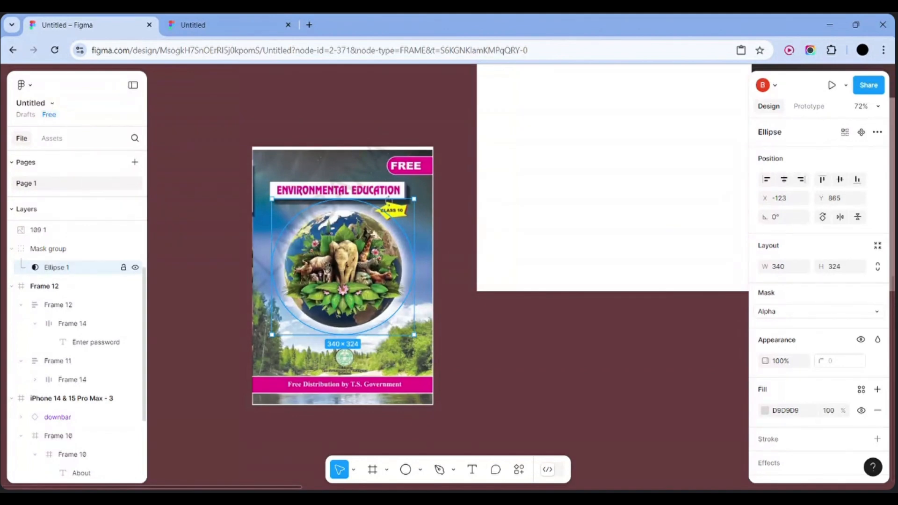
pyautogui.click(47, 231)
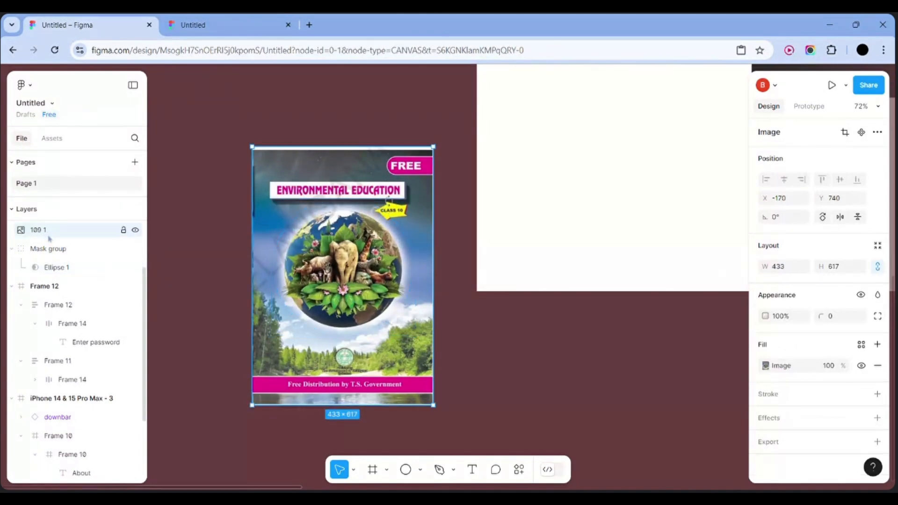
pyautogui.rightClick(257, 260)
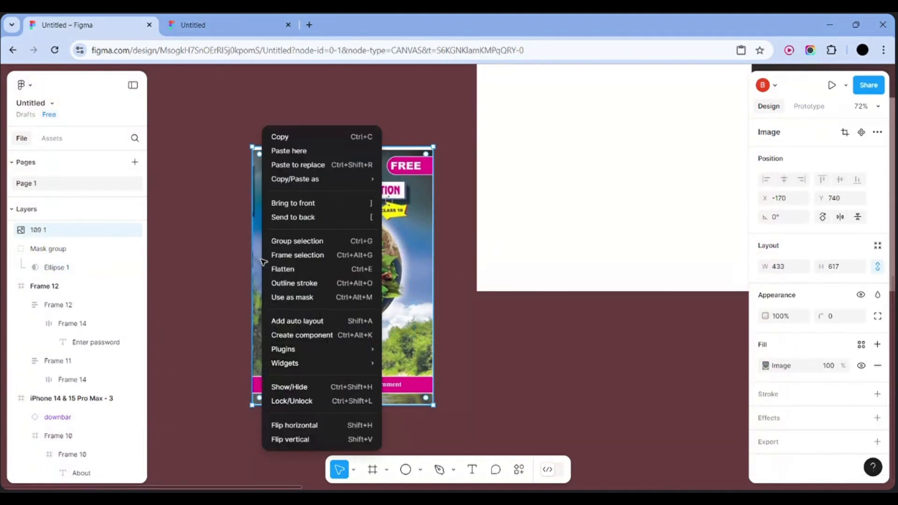
pyautogui.click(329, 297)
pyautogui.scroll(-5, 329, 306)
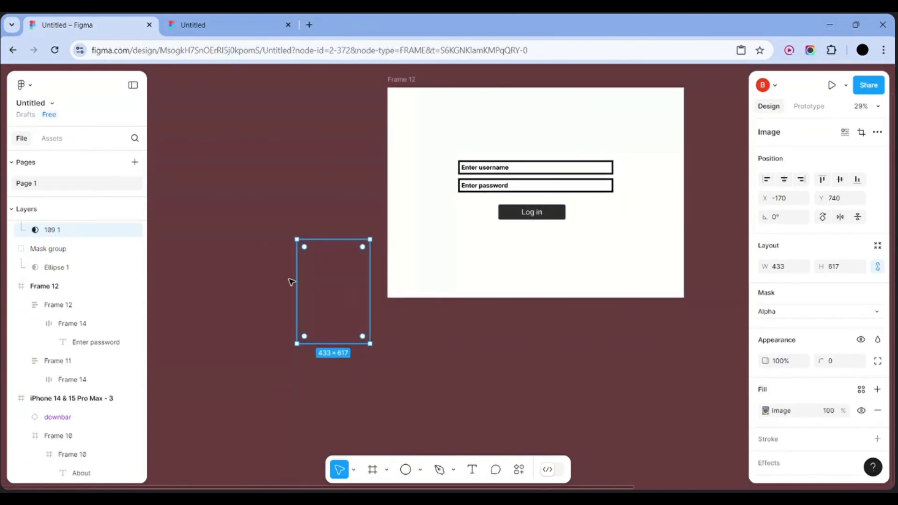
pyautogui.click(76, 268)
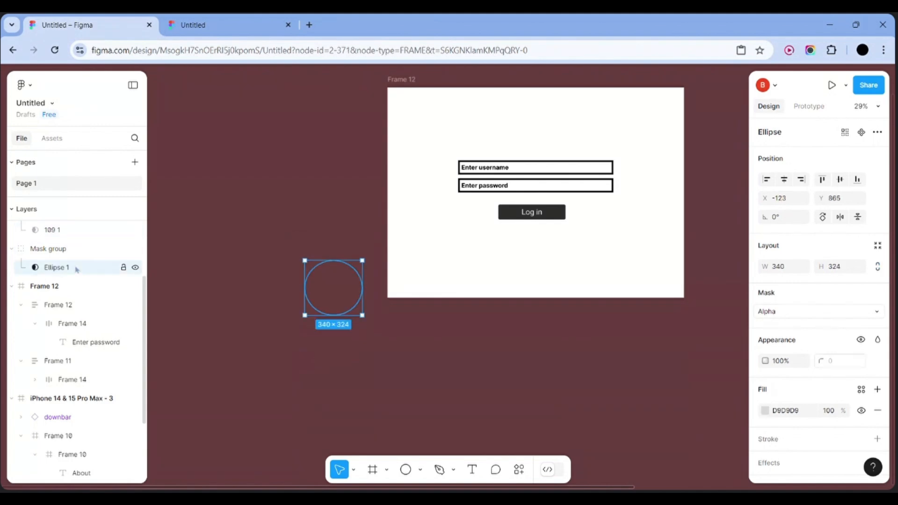
pyautogui.rightClick(97, 268)
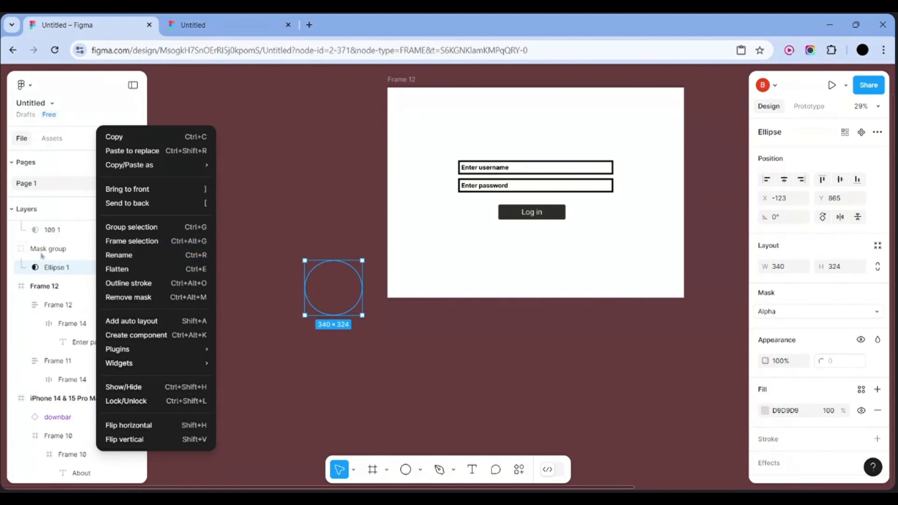
pyautogui.click(60, 259)
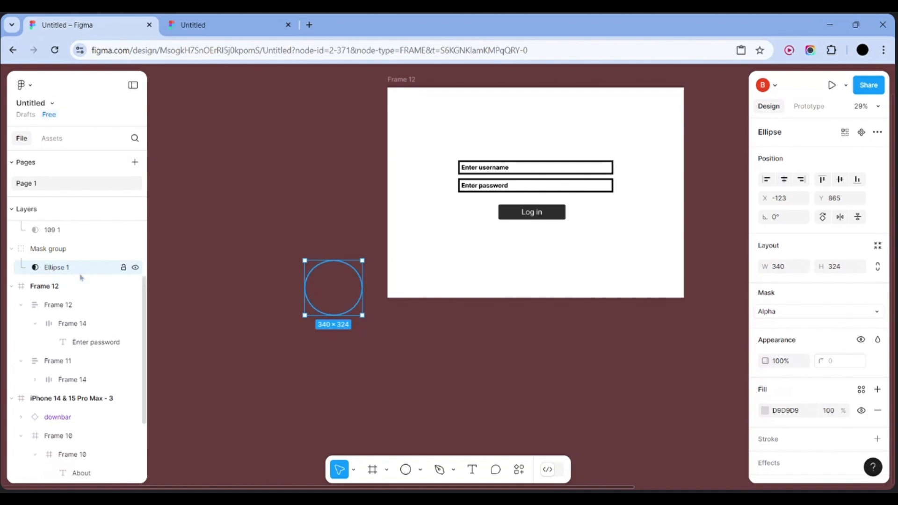
pyautogui.scroll(3, 81, 278)
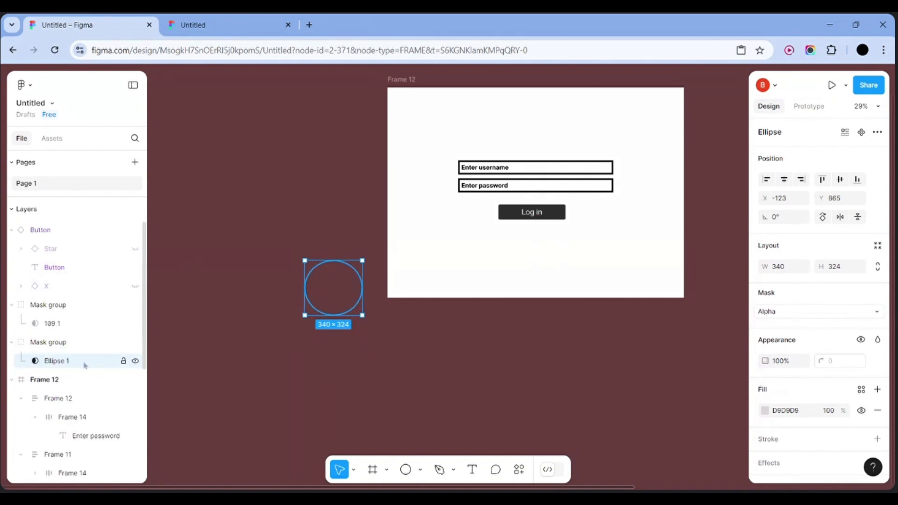
pyautogui.rightClick(332, 307)
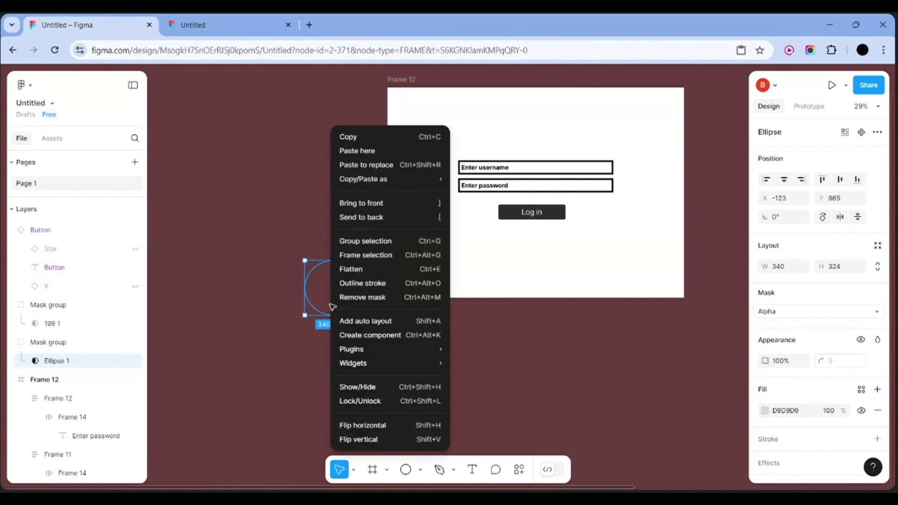
pyautogui.click(365, 295)
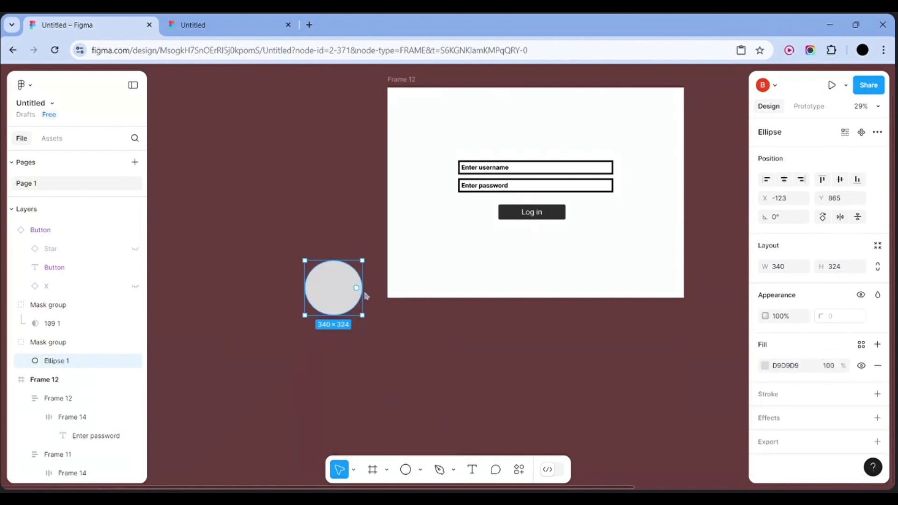
pyautogui.rightClick(330, 293)
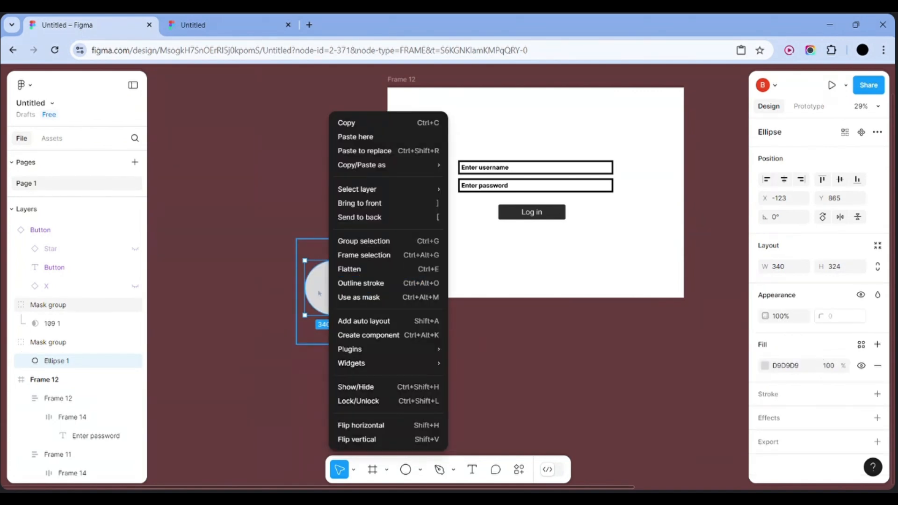
pyautogui.click(319, 293)
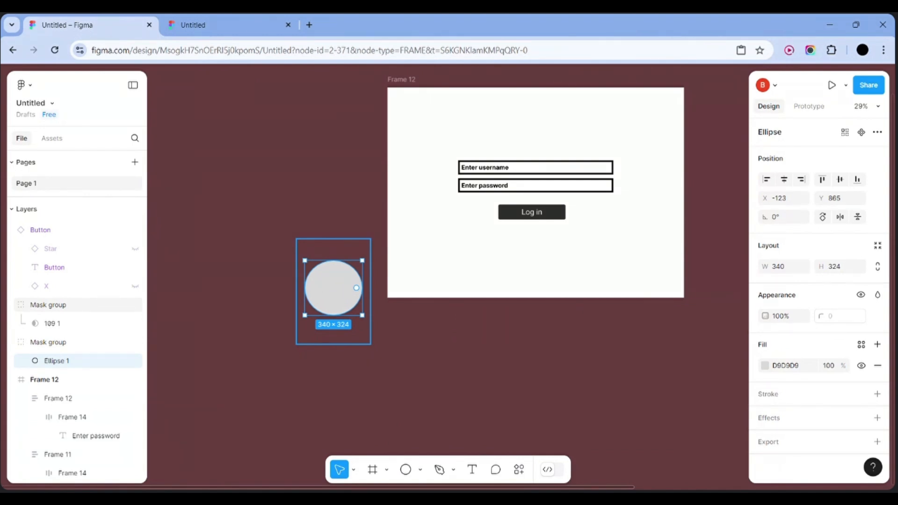
pyautogui.hotkey('ctrl', 'z')
pyautogui.hotkey('ctrl', 'z')
pyautogui.hotkey('ctrl', 'z')
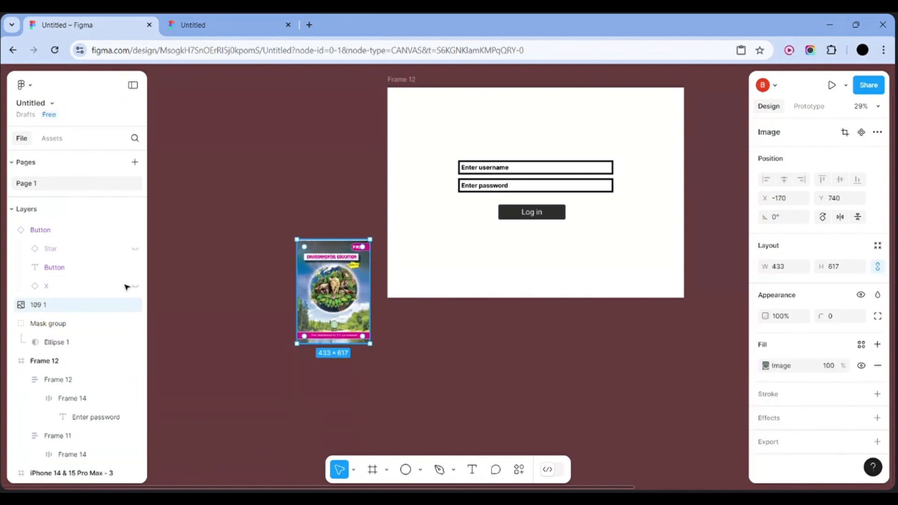
# Undo the recent Ellipse 1 changes back to the larger ellipse
pyautogui.click(79, 344)
pyautogui.hotkey('ctrl', 'z')
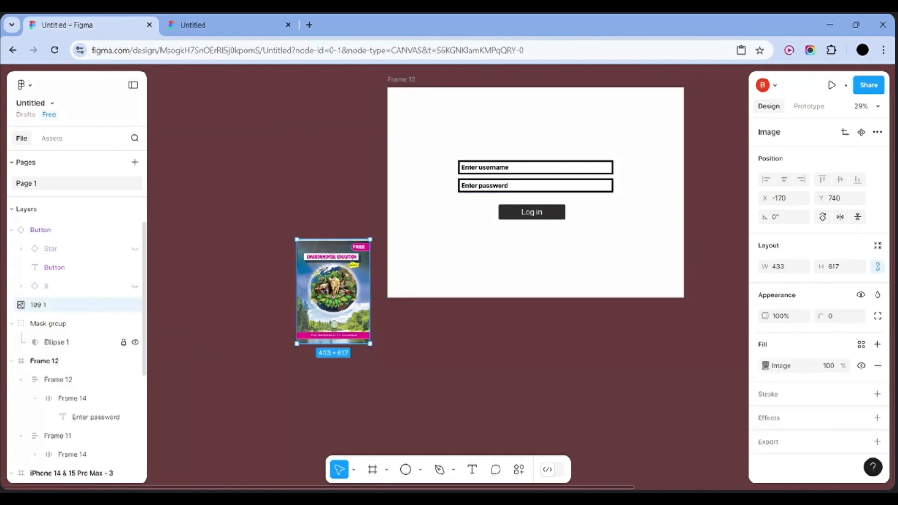
pyautogui.hotkey('ctrl', 'z')
pyautogui.hotkey('ctrl', 'z')
pyautogui.hotkey('ctrl', 'z')
pyautogui.hotkey('ctrl', 'z')
pyautogui.hotkey('ctrl', 'z')
pyautogui.hotkey('ctrl', 'z')
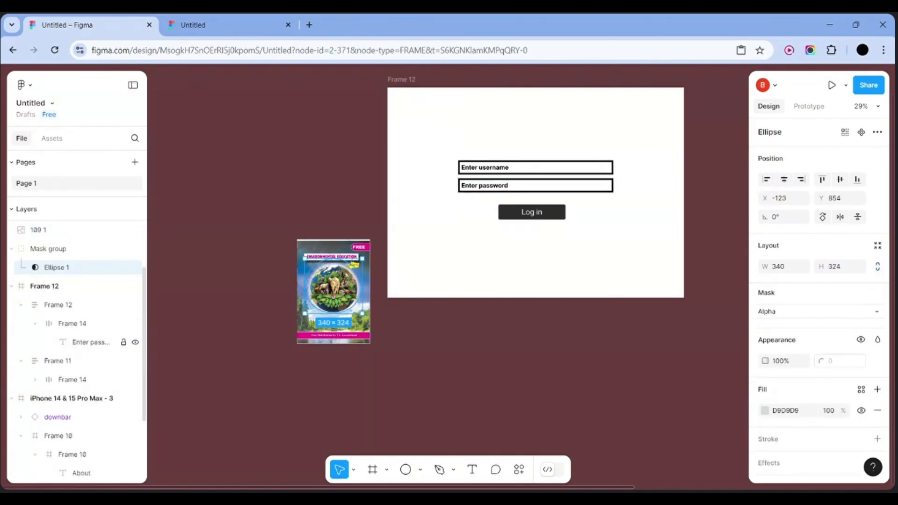
pyautogui.hotkey('ctrl', 'z')
pyautogui.hotkey('ctrl', 'z')
pyautogui.hotkey('ctrl', 'z')
pyautogui.hotkey('ctrl', 'z')
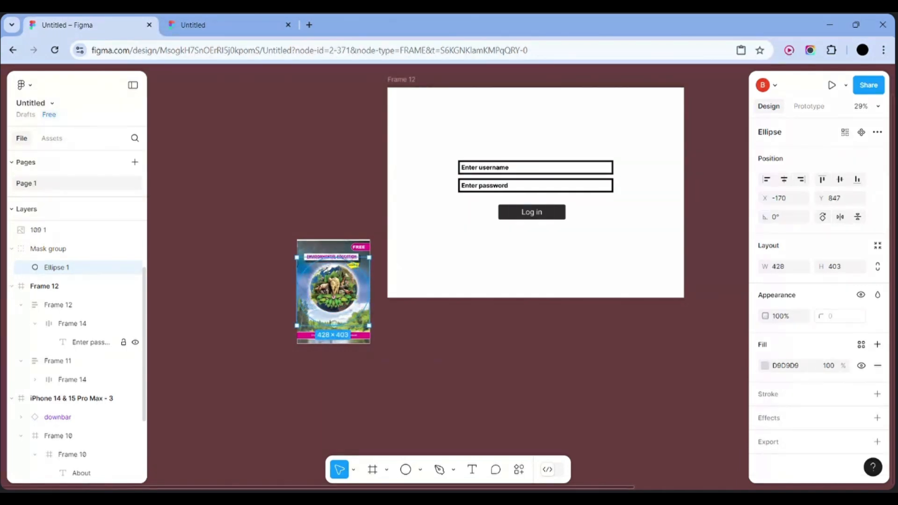
pyautogui.hotkey('ctrl', 'z')
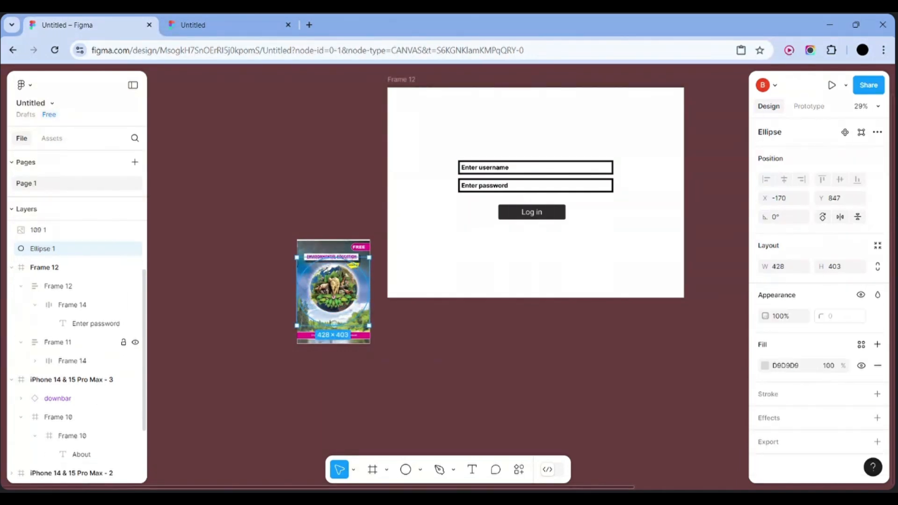
# Try masking with the book-cover image, then remove the mask so the full cover shows
pyautogui.click(367, 433)
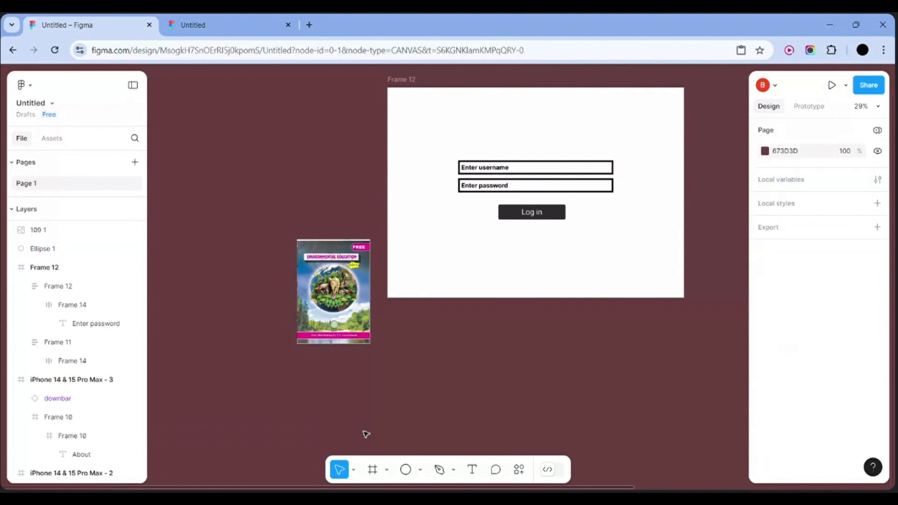
pyautogui.click(344, 296)
pyautogui.scroll(2, 167, 253)
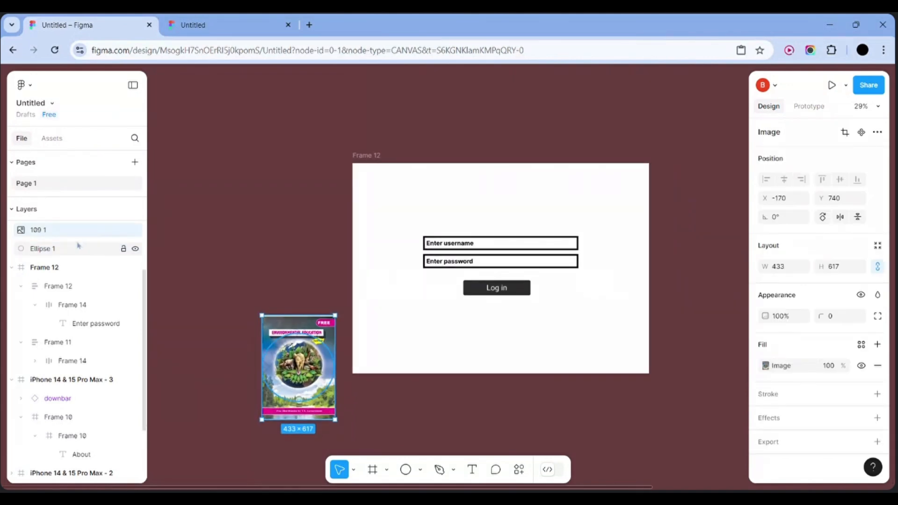
pyautogui.click(54, 250)
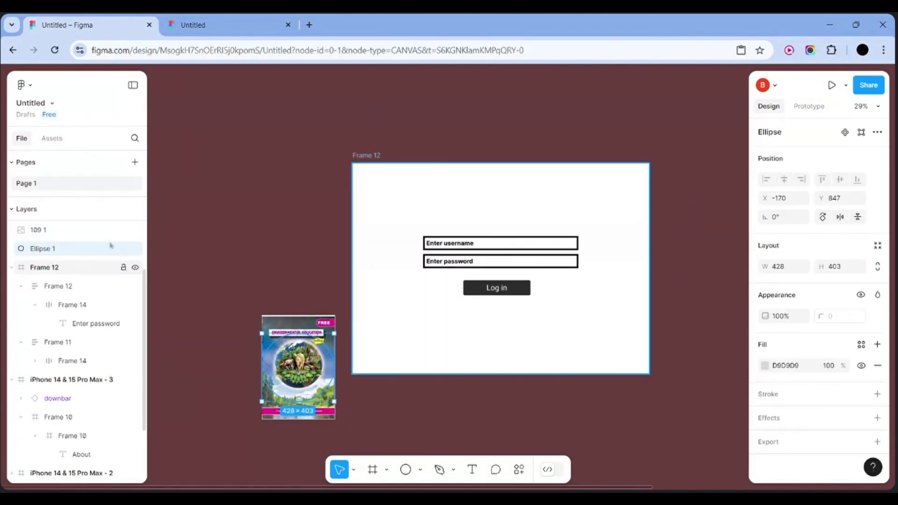
pyautogui.rightClick(283, 329)
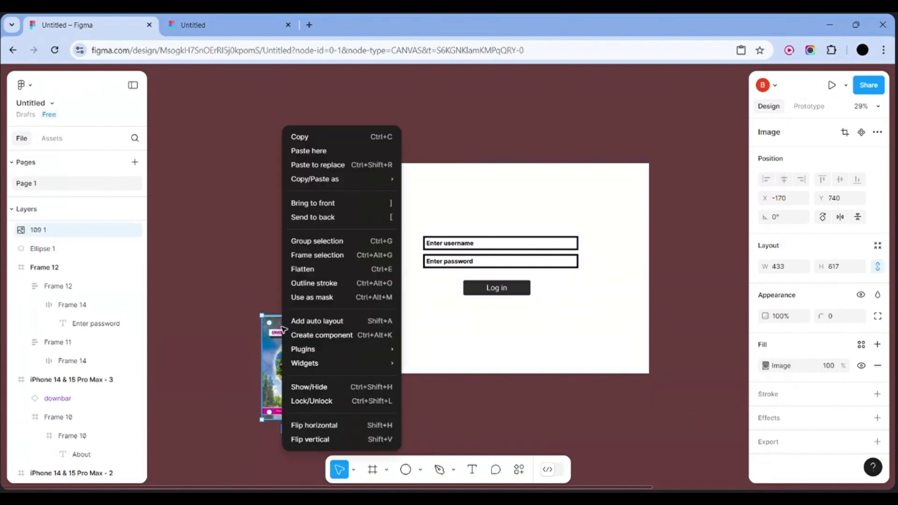
pyautogui.click(333, 301)
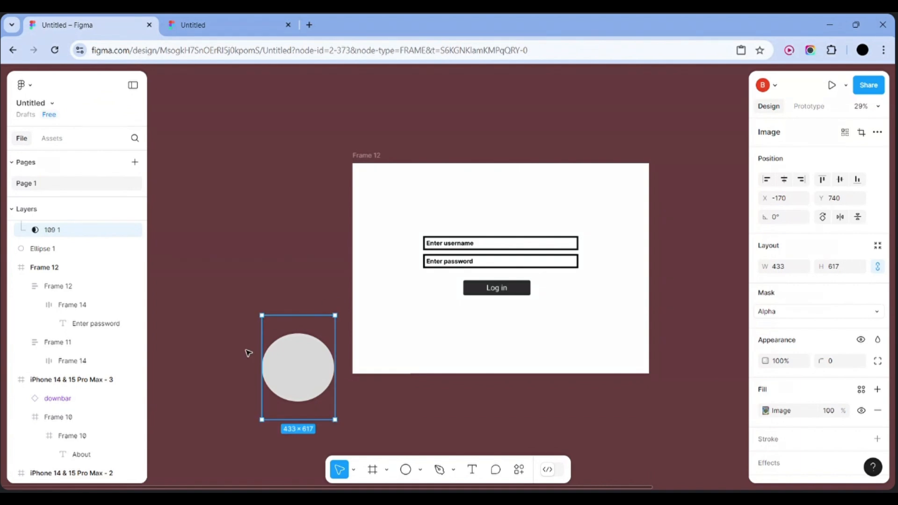
pyautogui.rightClick(307, 371)
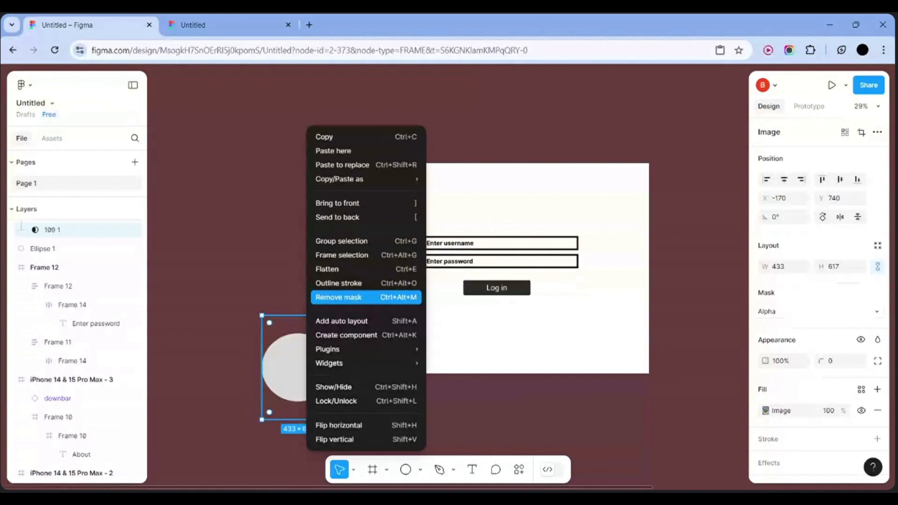
pyautogui.click(268, 271)
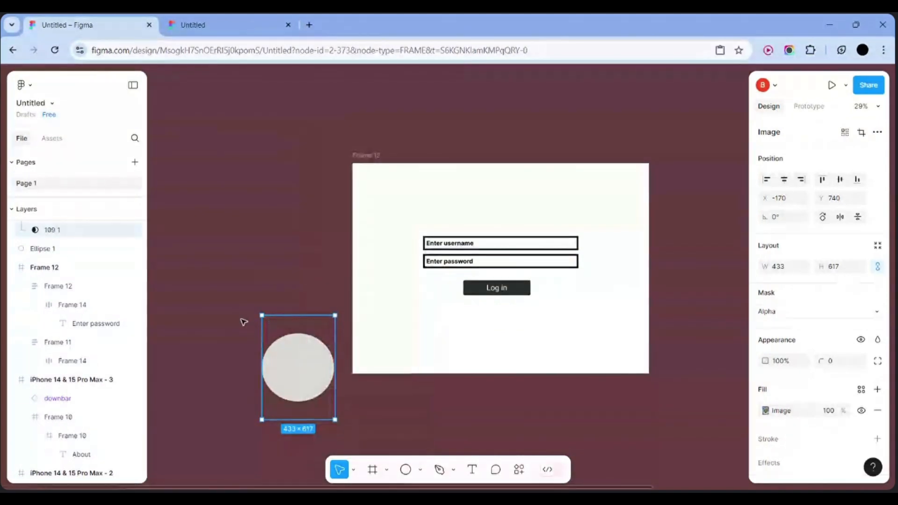
pyautogui.hotkey('ctrl', 'alt', 'm')
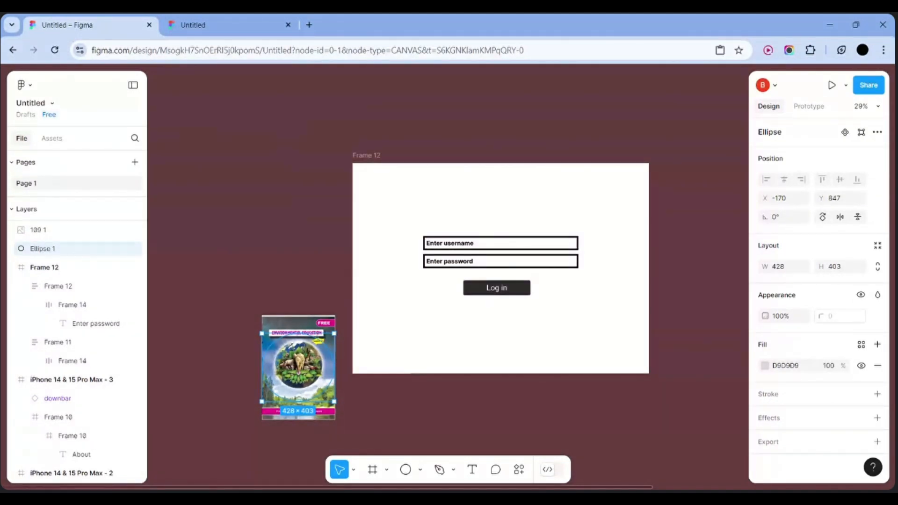
# Draw a new empty 1200×844 frame, Frame 15, left of the login frame
pyautogui.click(303, 293)
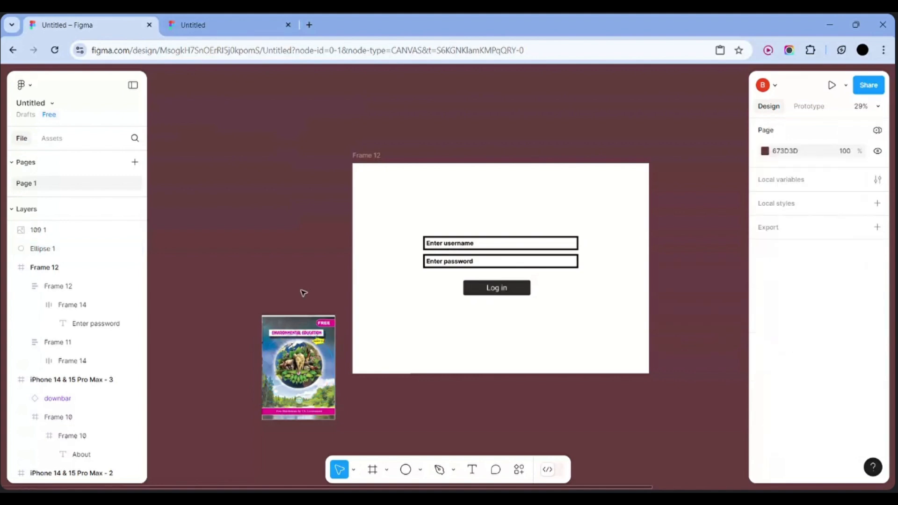
pyautogui.moveTo(325, 300); pyautogui.dragTo(377, 462)
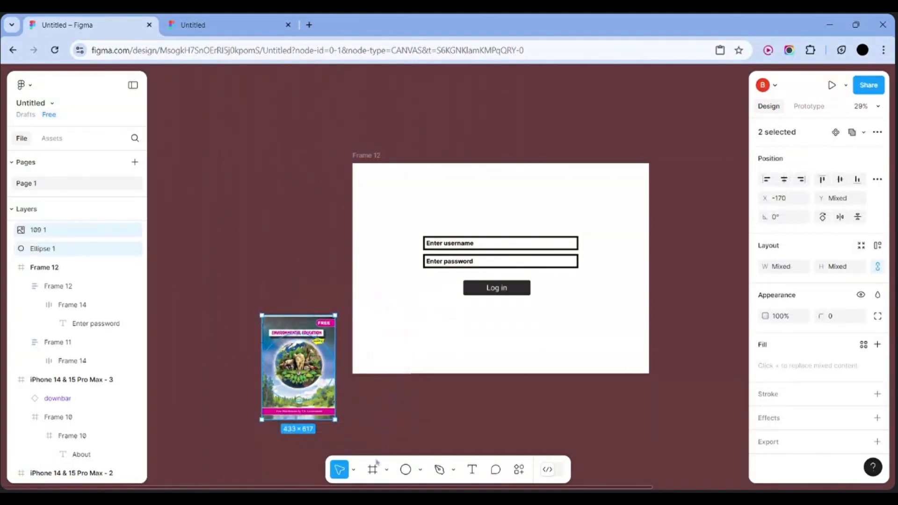
pyautogui.hscroll(-5, 327, 283)
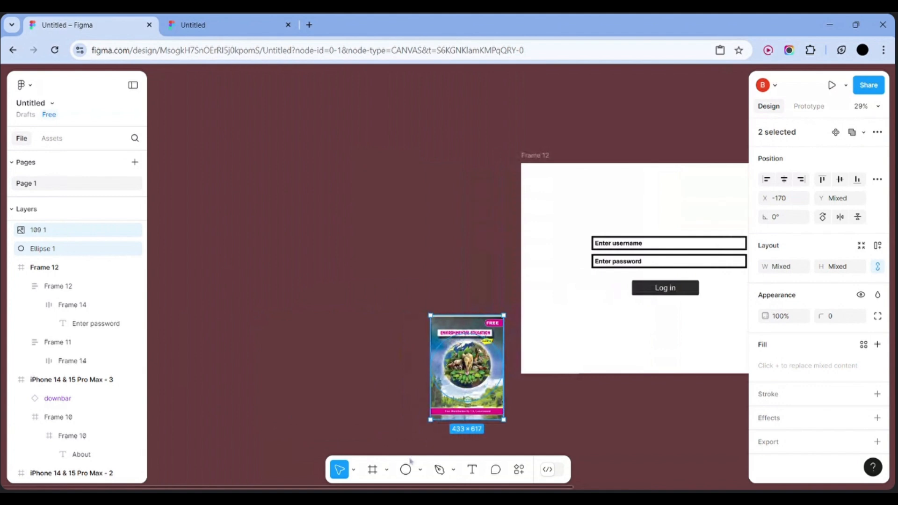
pyautogui.press('f')
pyautogui.moveTo(213, 158); pyautogui.dragTo(415, 301)
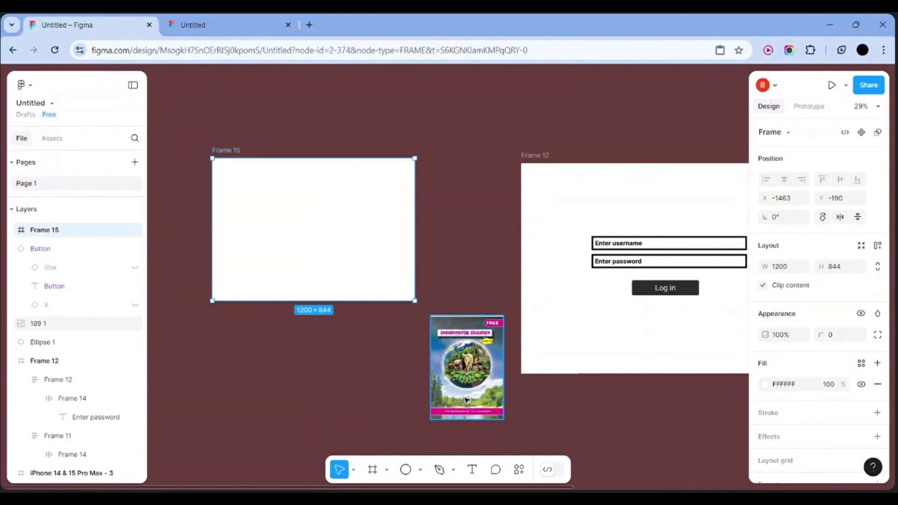
# Move the book-cover image and grey ellipse into Frame 15 over the round picture
pyautogui.click(451, 405)
pyautogui.moveTo(451, 405); pyautogui.dragTo(298, 258)
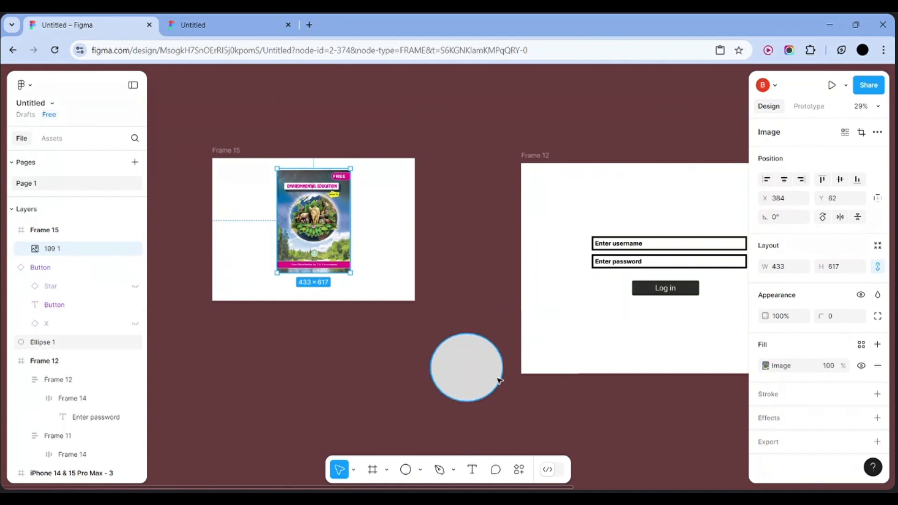
pyautogui.moveTo(470, 378); pyautogui.dragTo(309, 243)
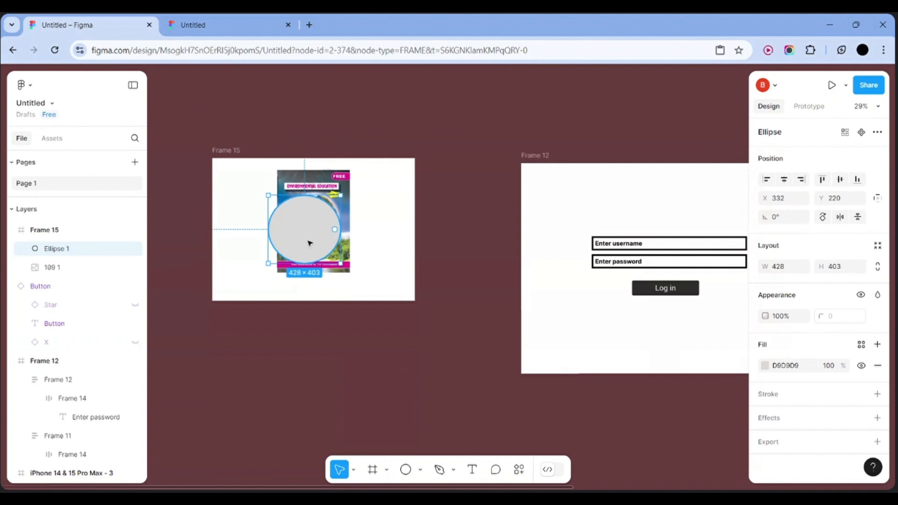
pyautogui.moveTo(309, 243); pyautogui.dragTo(330, 225)
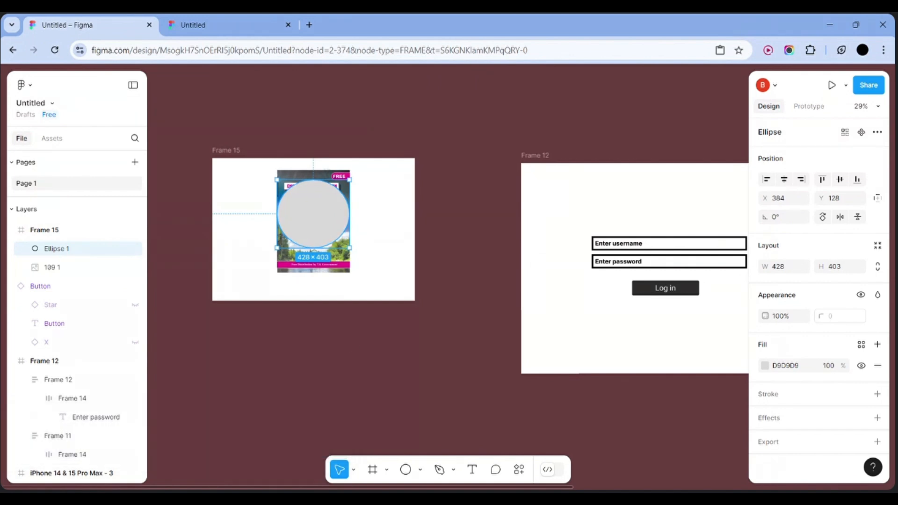
# Place the ellipse beneath the book-cover image in Layers and nudge it over the picture
pyautogui.click(80, 267)
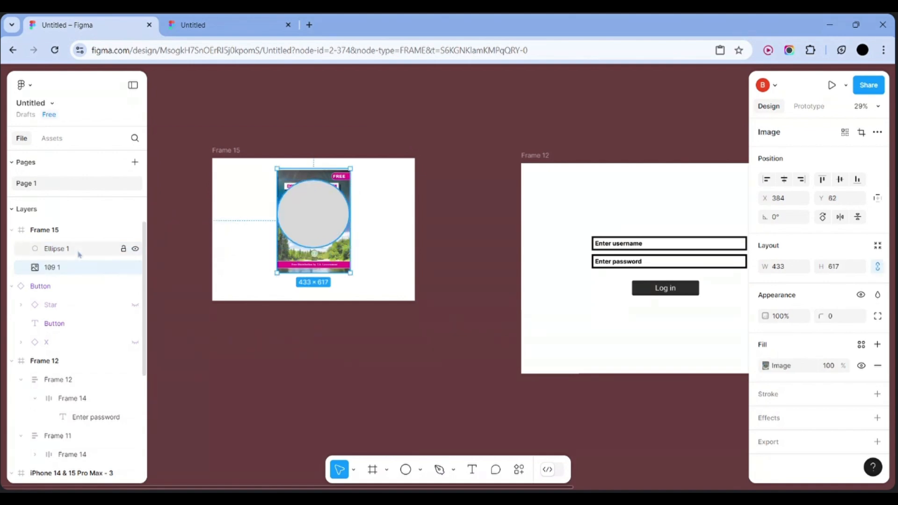
pyautogui.click(78, 252)
pyautogui.moveTo(78, 253); pyautogui.dragTo(71, 268)
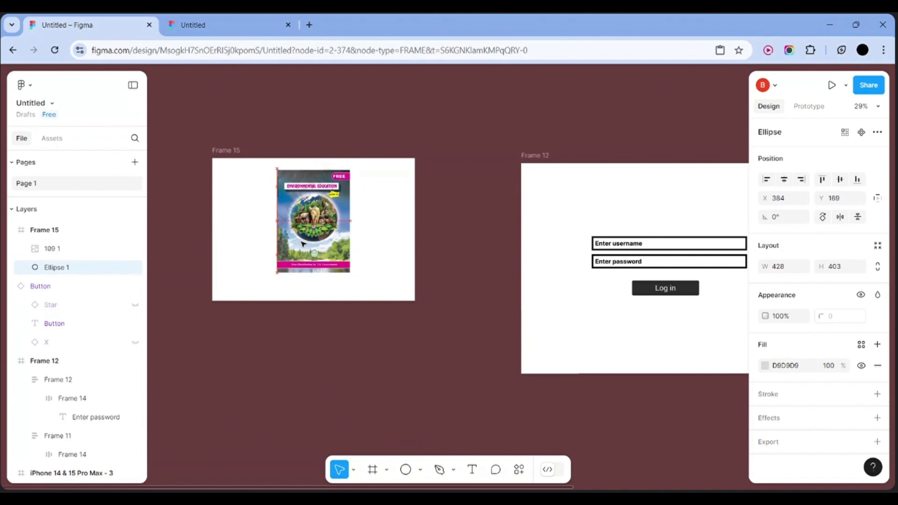
pyautogui.moveTo(303, 242); pyautogui.dragTo(305, 236)
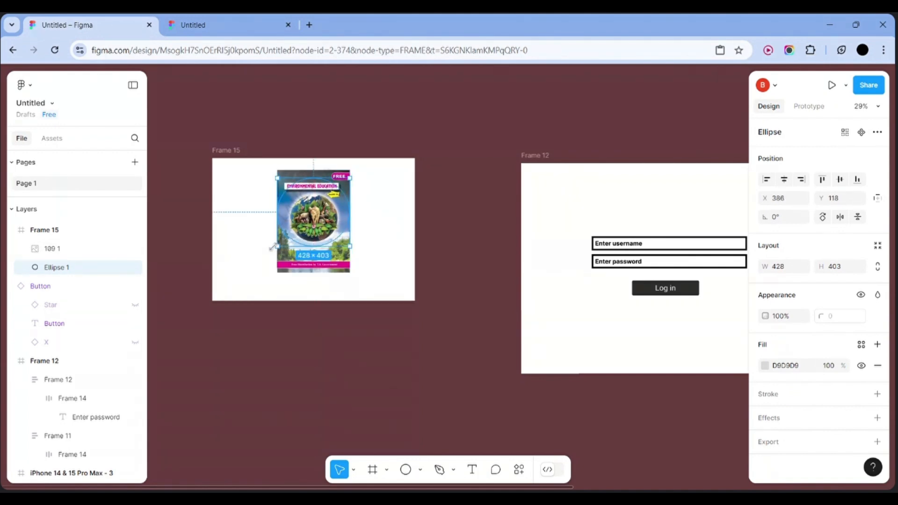
pyautogui.click(384, 258)
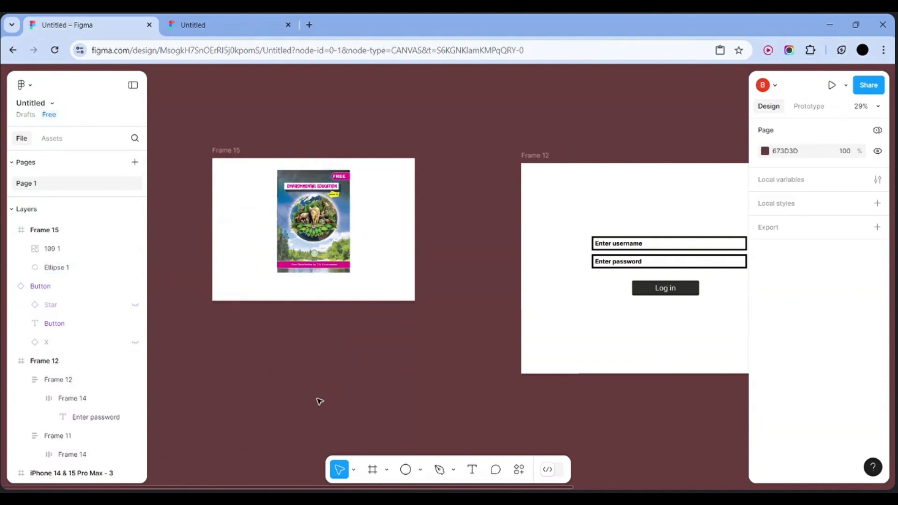
pyautogui.click(68, 265)
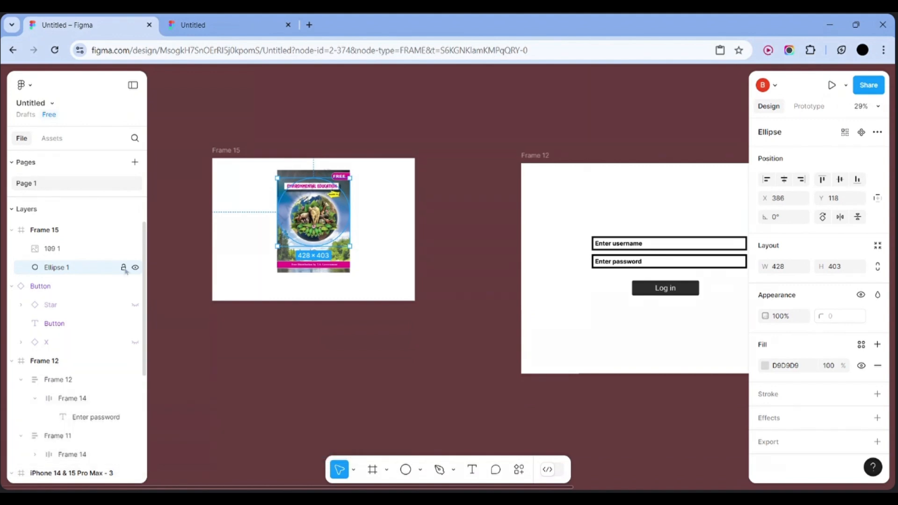
# Crop the cover into a circle with the ellipse, then delete the old image and circle
pyautogui.rightClick(318, 225)
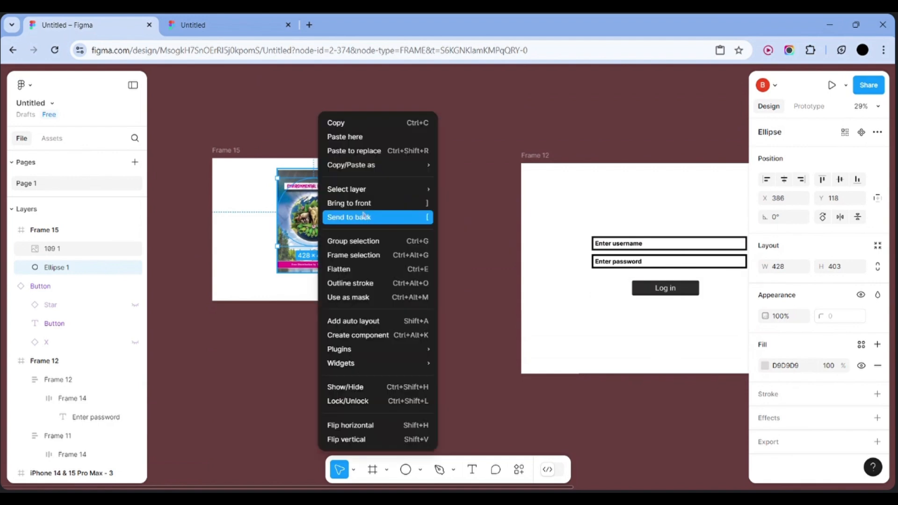
pyautogui.click(347, 297)
pyautogui.click(429, 266)
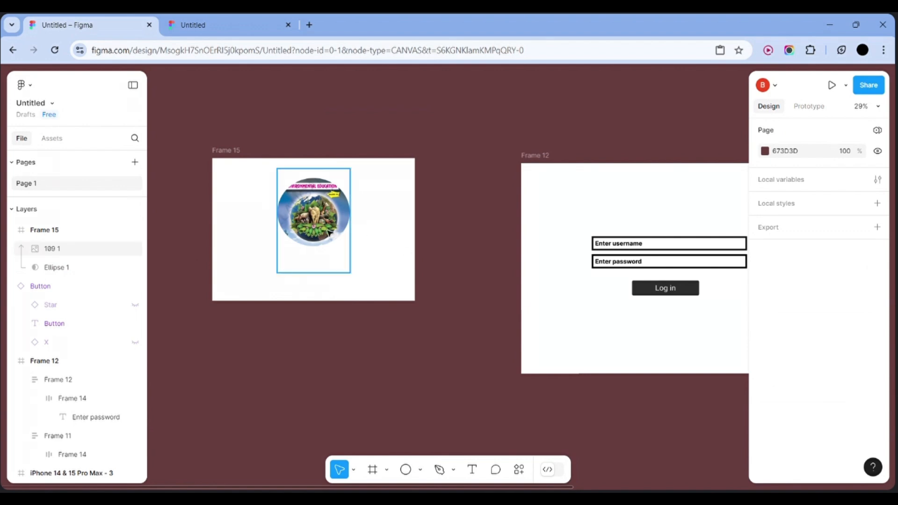
pyautogui.moveTo(314, 213); pyautogui.dragTo(346, 210)
pyautogui.click(358, 217)
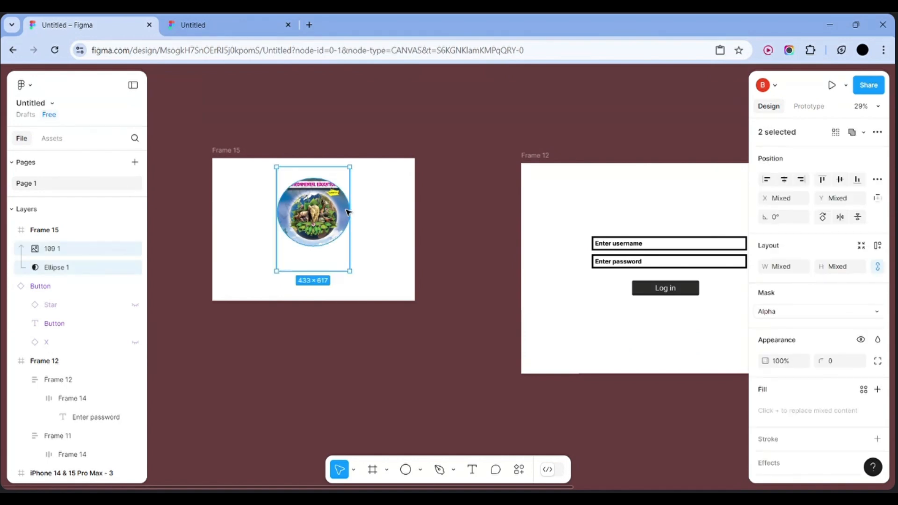
pyautogui.press('Delete')
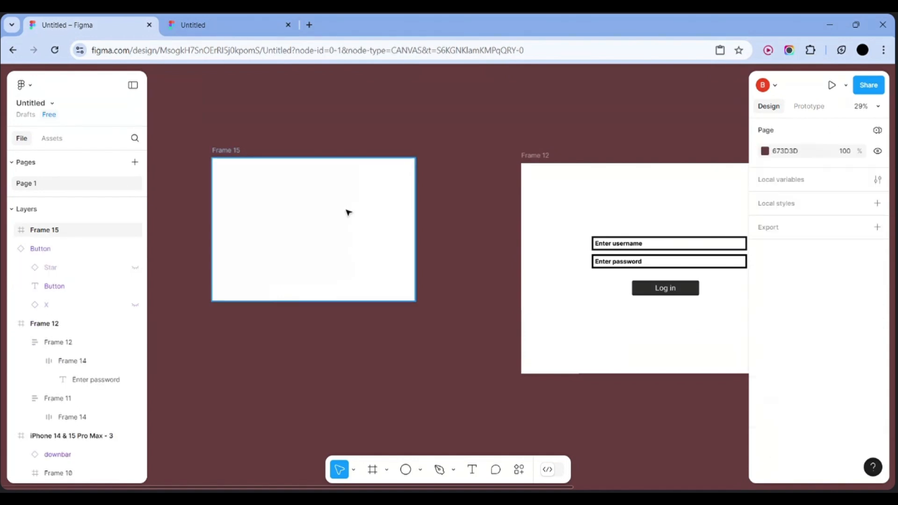
# Insert the book-cover image from a file into Frame 15
pyautogui.click(424, 472)
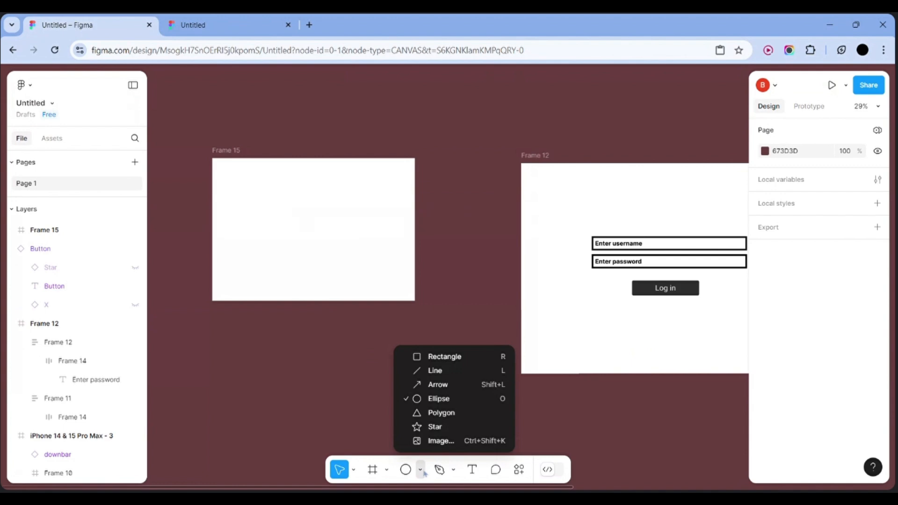
pyautogui.click(429, 443)
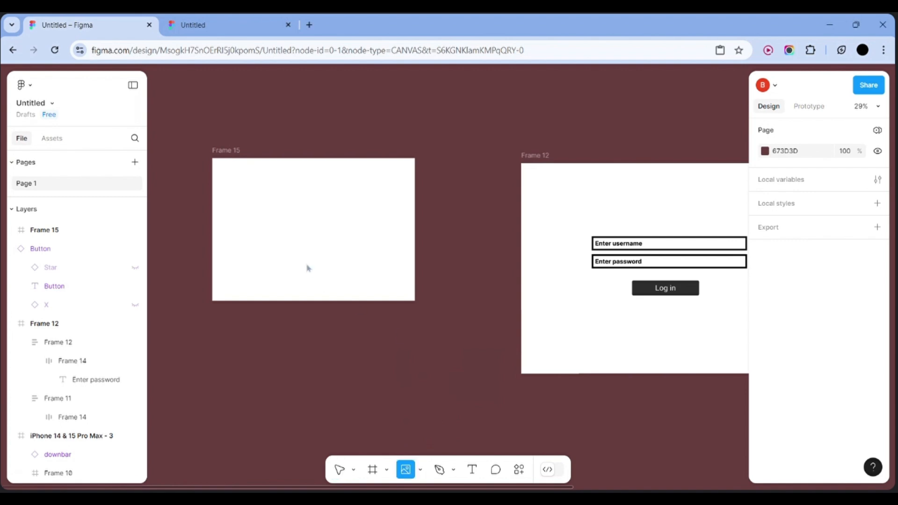
pyautogui.click(294, 199)
# Centre the 521×656 cover at X 318, Y 66 and pick the Ellipse tool
pyautogui.moveTo(301, 219); pyautogui.dragTo(319, 233)
pyautogui.scroll(5, 319, 243)
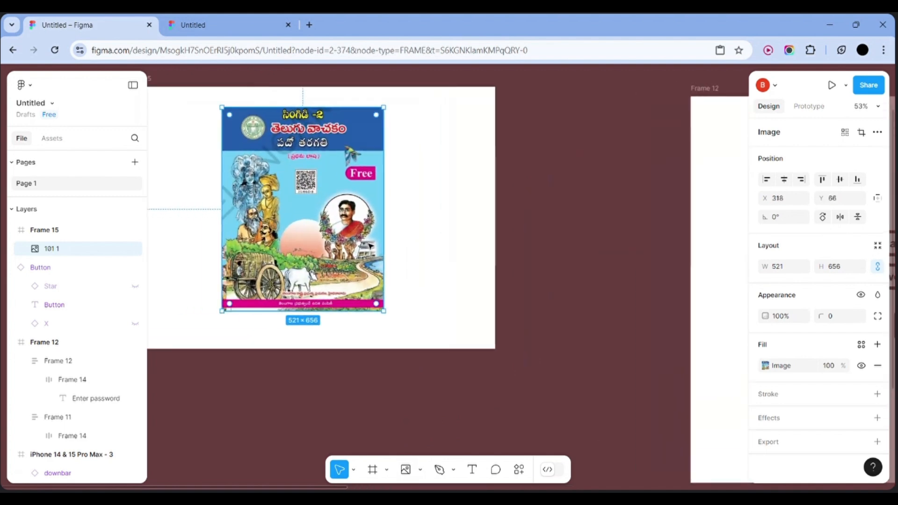
pyautogui.hscroll(-3, 369, 246)
pyautogui.hscroll(1, 369, 245)
pyautogui.scroll(2, 369, 245)
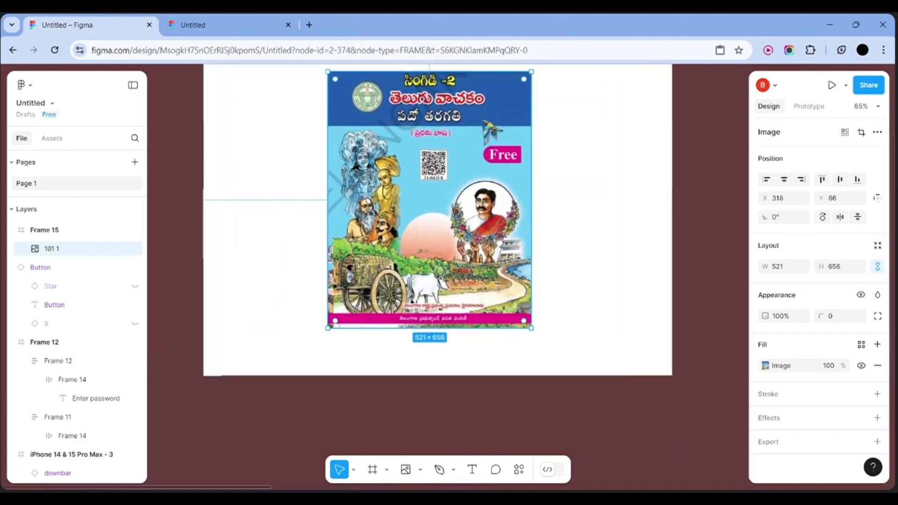
pyautogui.scroll(3, 370, 245)
pyautogui.scroll(-1, 369, 245)
pyautogui.scroll(1, 369, 245)
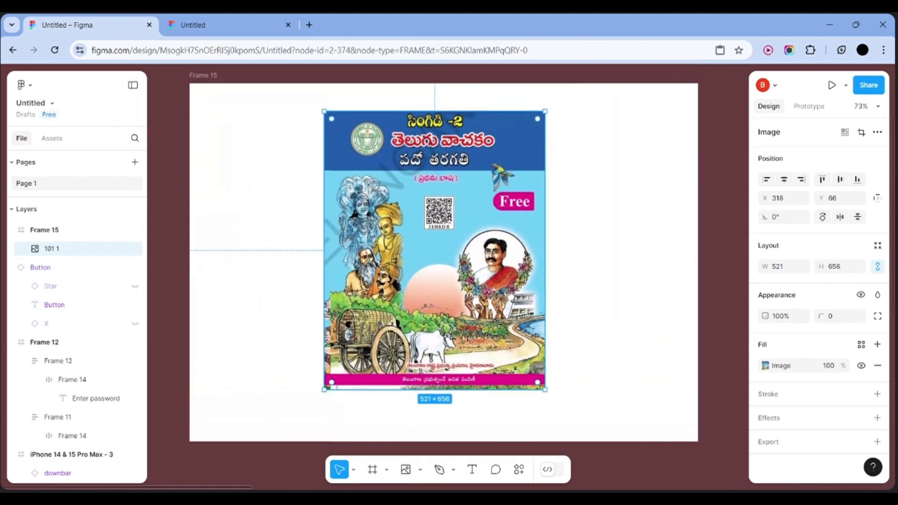
pyautogui.click(420, 469)
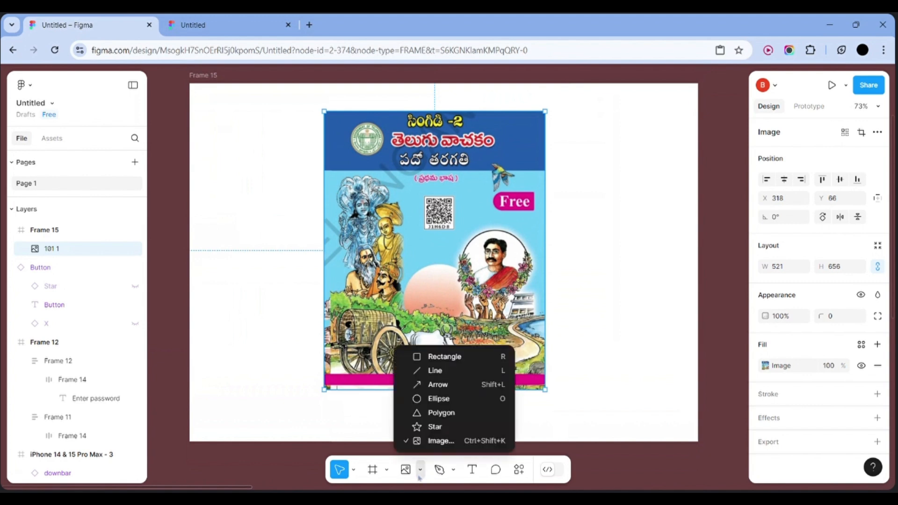
pyautogui.click(427, 398)
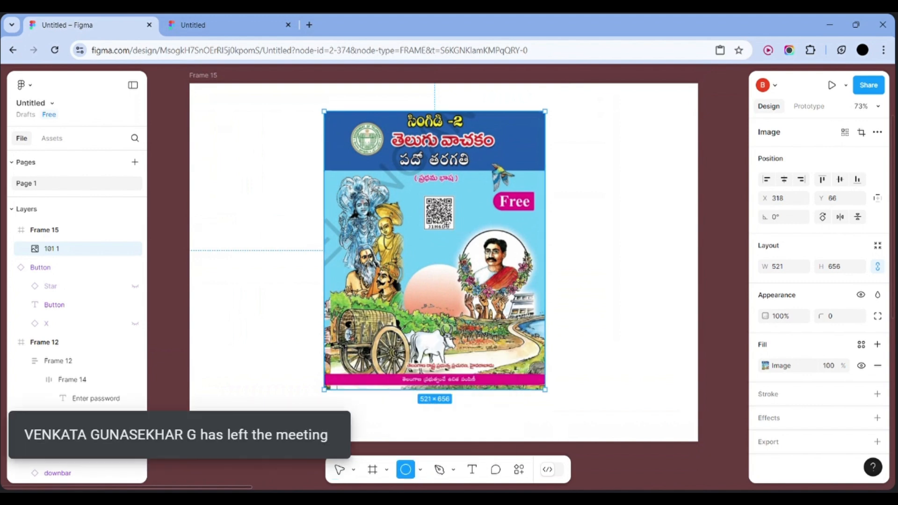
# Draw a 216×203 Ellipse 1 over the cover's round portrait and layer it beneath 101 1
pyautogui.moveTo(443, 224); pyautogui.dragTo(535, 311)
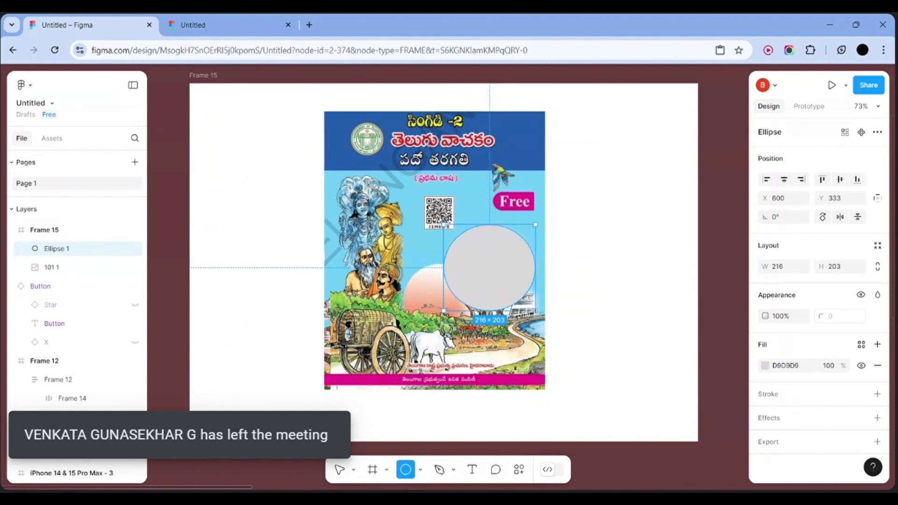
pyautogui.click(587, 283)
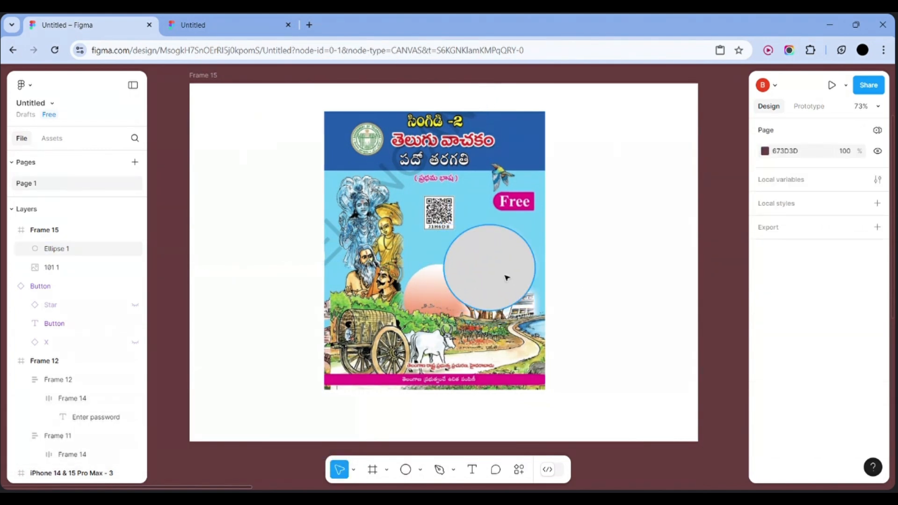
pyautogui.moveTo(506, 277)
pyautogui.mouseDown()
pyautogui.moveTo(531, 274)
pyautogui.moveTo(510, 278)
pyautogui.mouseUp()
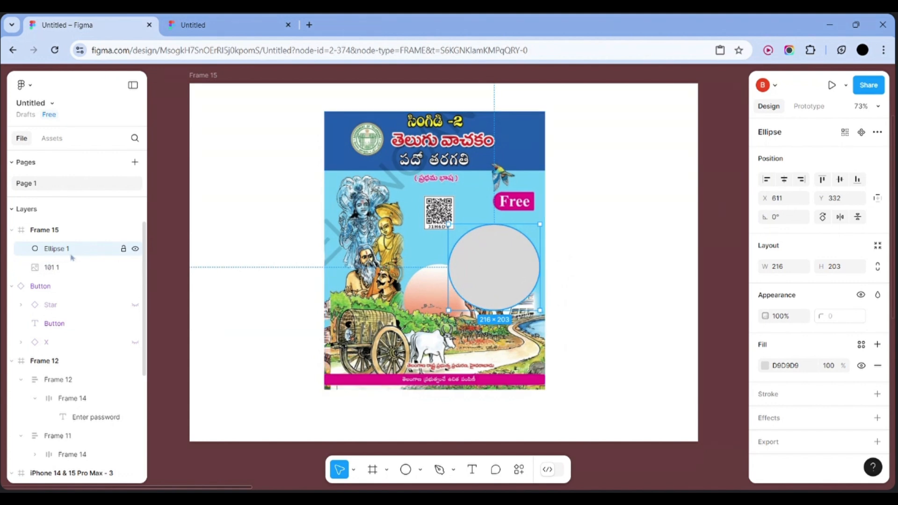
pyautogui.moveTo(74, 255); pyautogui.dragTo(73, 276)
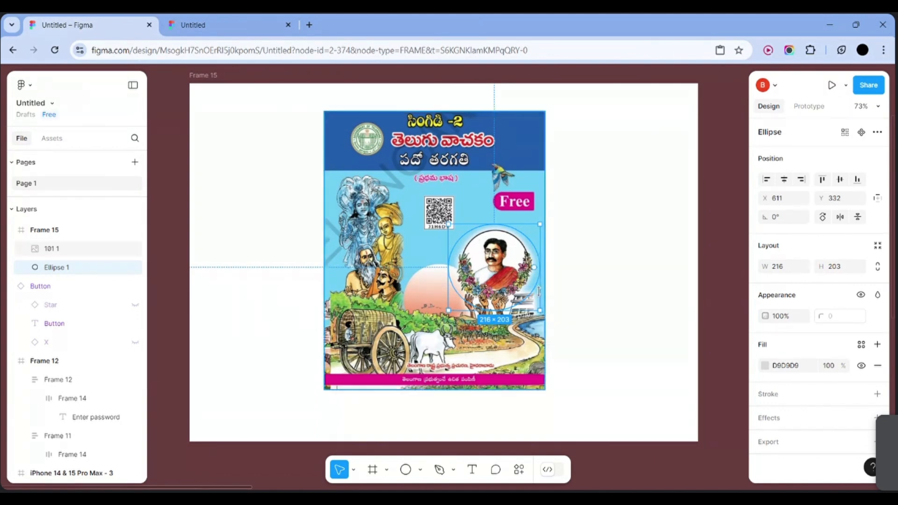
pyautogui.scroll(5, 553, 248)
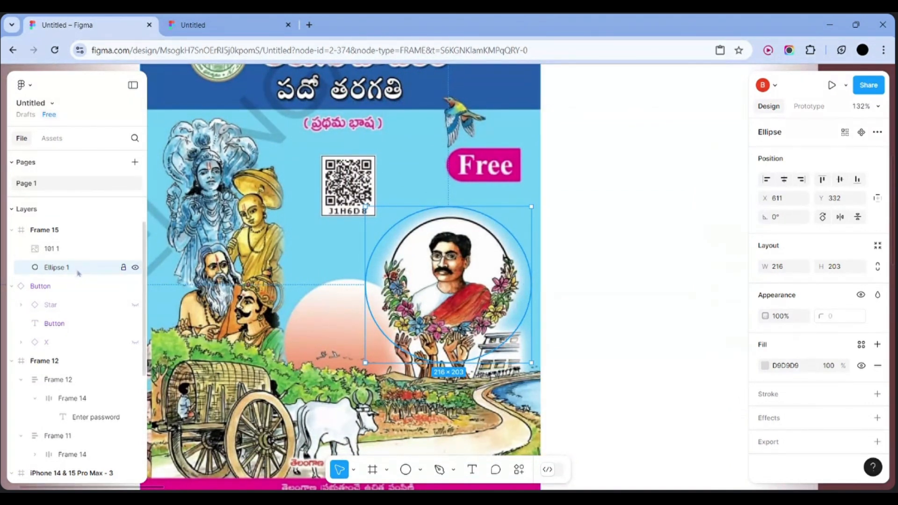
# Use Ellipse 1 as a mask on the cover and reposition the circular crop in Frame 15
pyautogui.rightClick(487, 280)
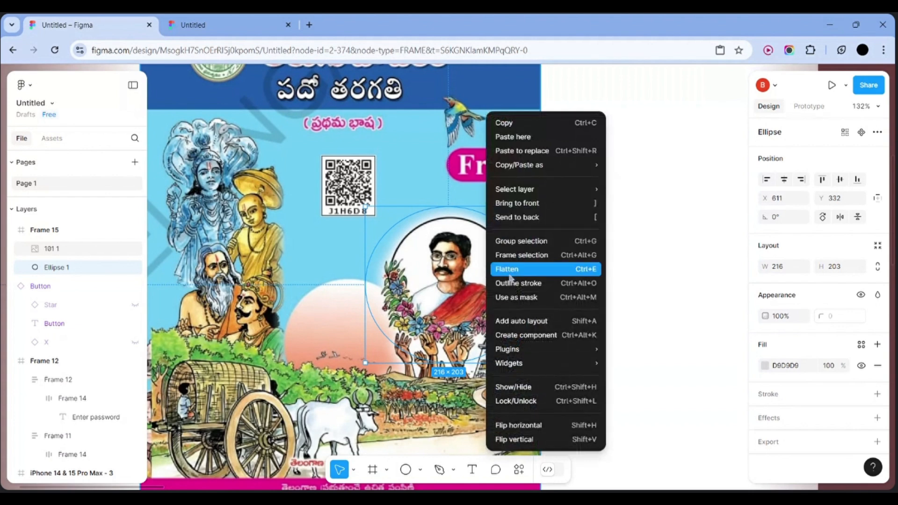
pyautogui.click(512, 298)
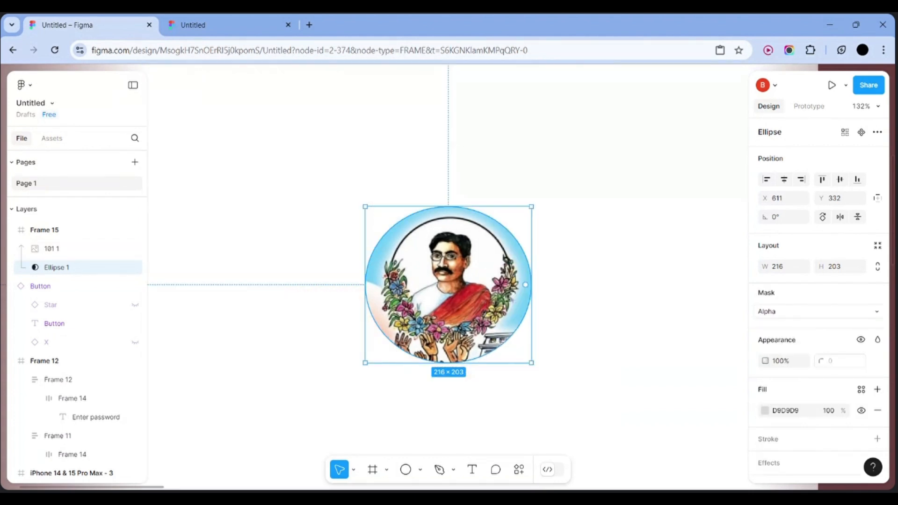
pyautogui.scroll(-5, 507, 294)
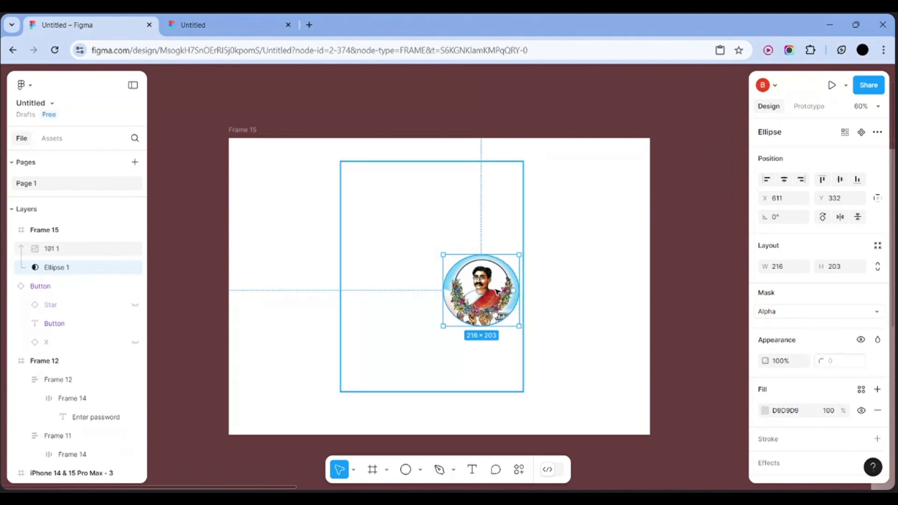
pyautogui.moveTo(497, 291); pyautogui.dragTo(444, 236)
pyautogui.moveTo(391, 247); pyautogui.dragTo(500, 288)
# Shift the cover image within the circular crop and open its image fill settings
pyautogui.click(575, 286)
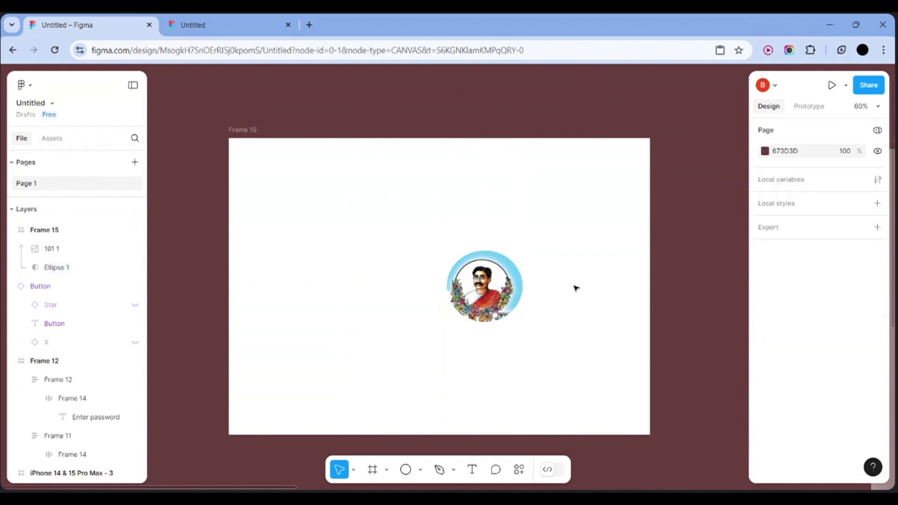
pyautogui.click(510, 293)
pyautogui.moveTo(510, 294); pyautogui.dragTo(517, 290)
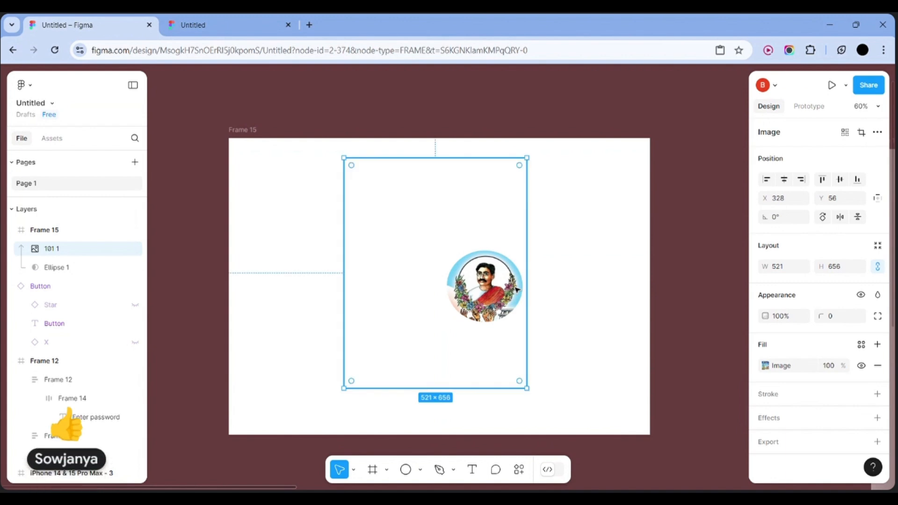
pyautogui.scroll(1, 516, 290)
pyautogui.scroll(2, 516, 290)
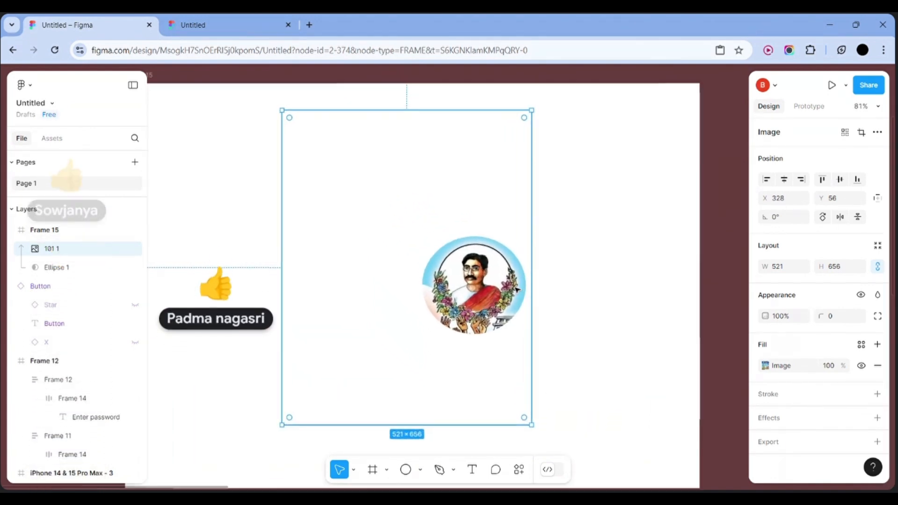
pyautogui.doubleClick(482, 287)
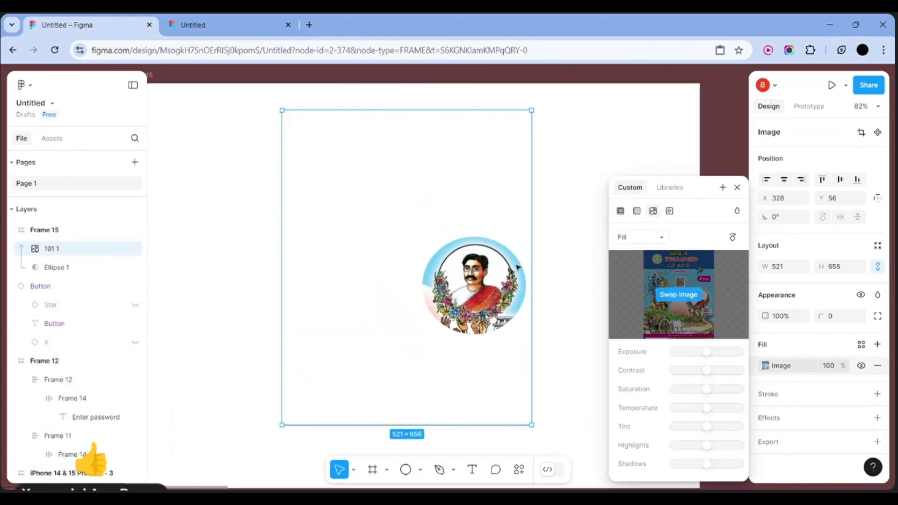
pyautogui.scroll(3, 488, 279)
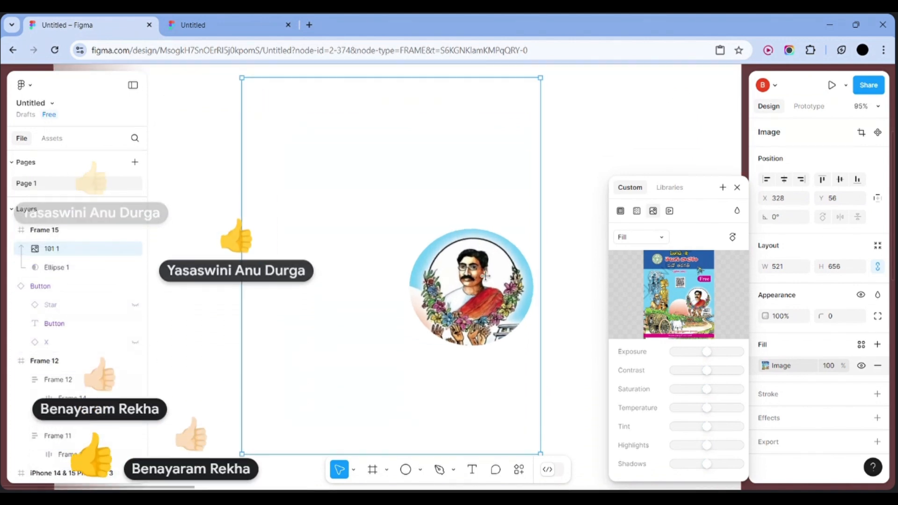
pyautogui.scroll(-5, 485, 276)
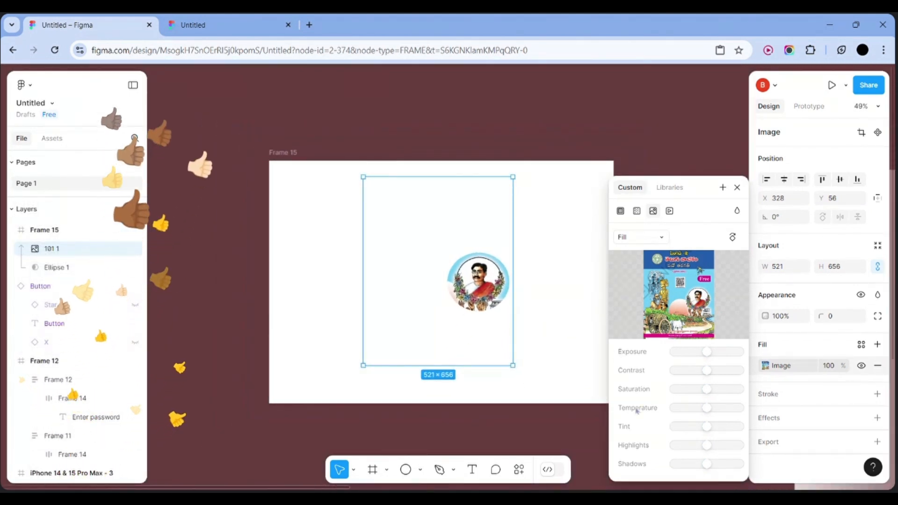